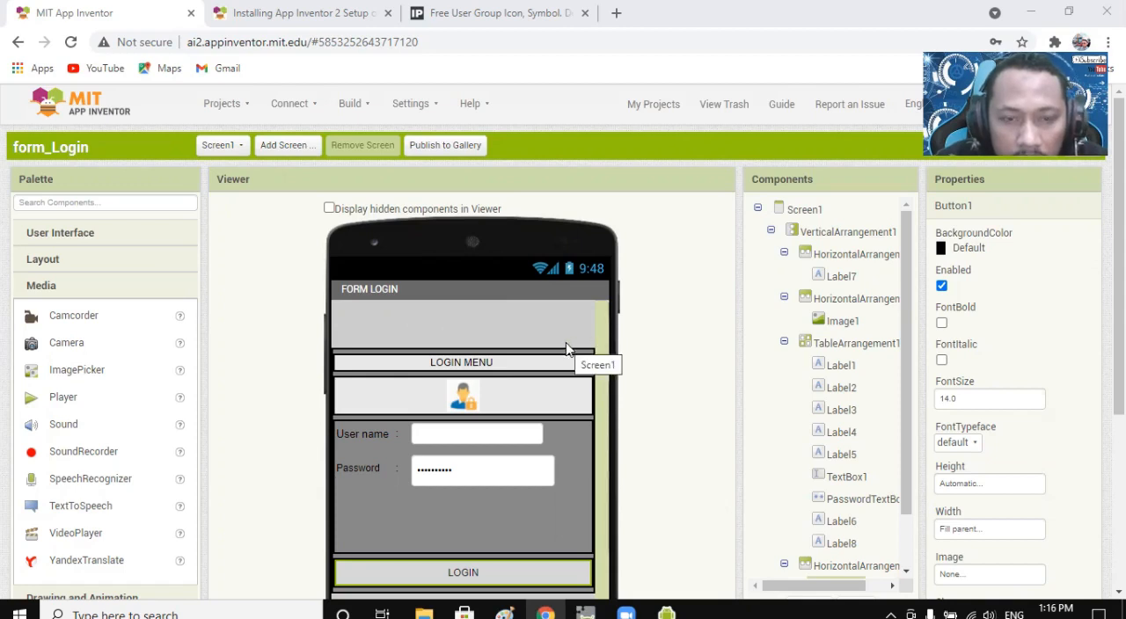
scroll(562, 321, "down", 2)
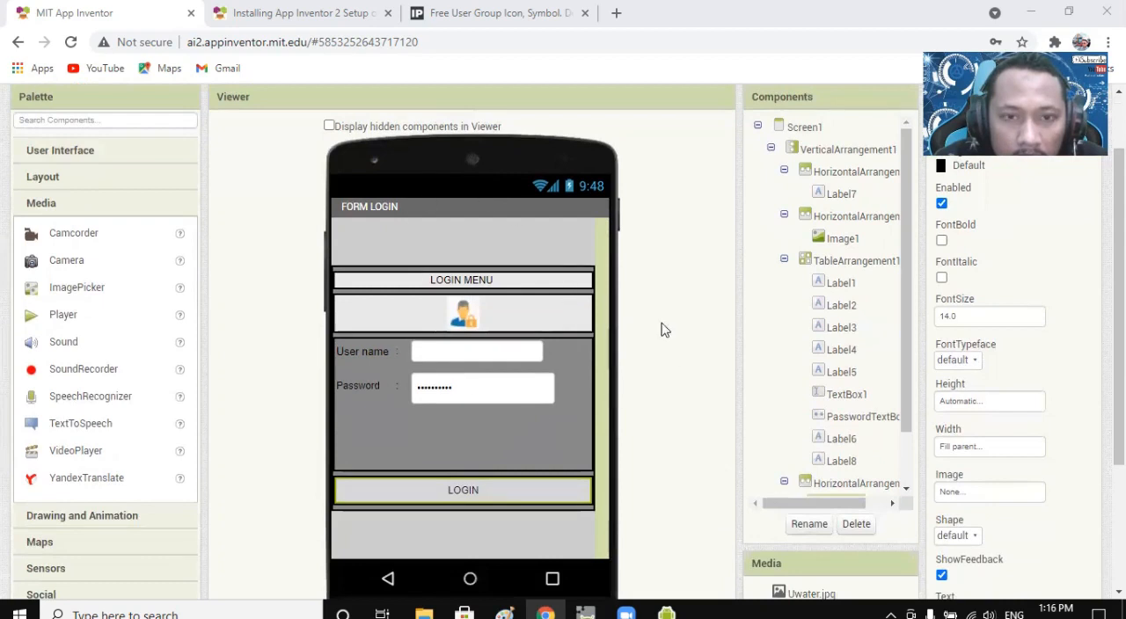
scroll(545, 330, "up", 2)
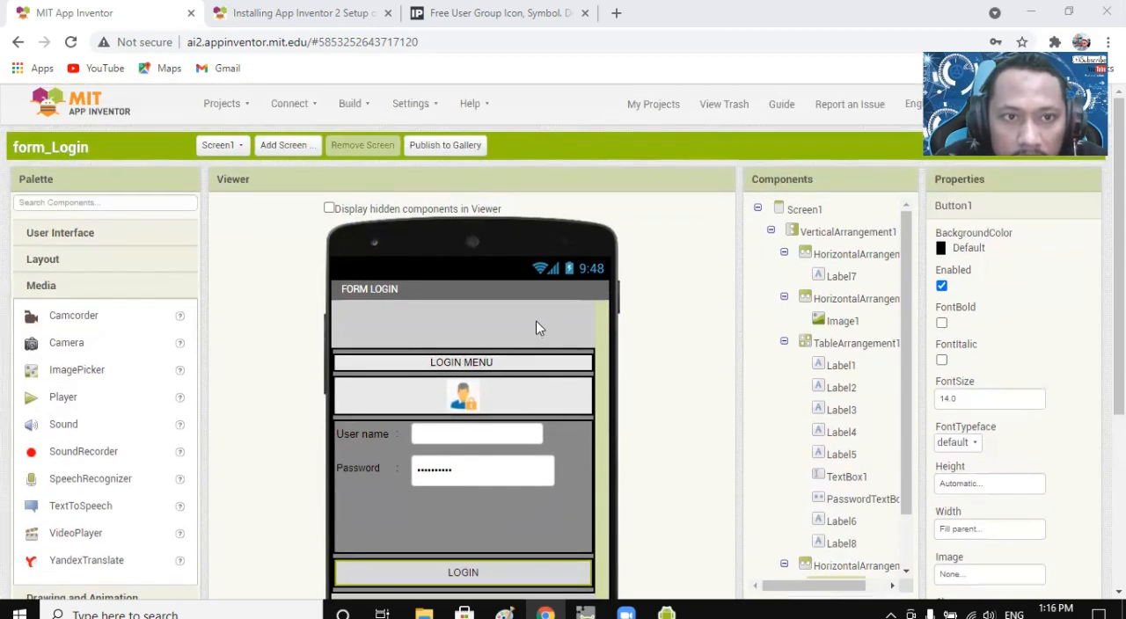
left_click(297, 104)
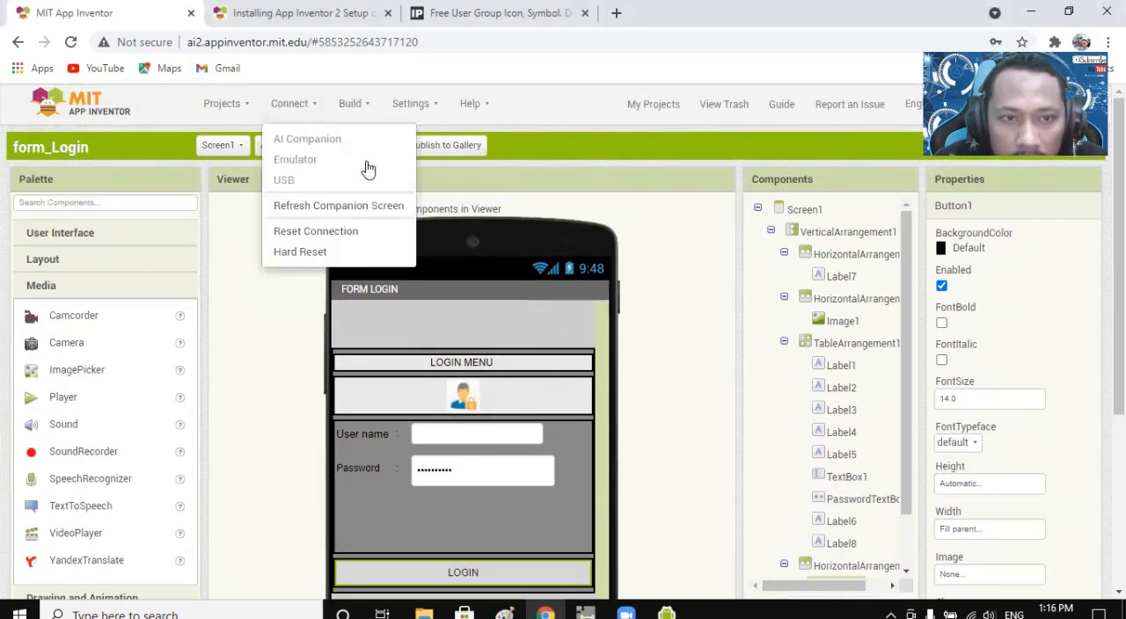
left_click(563, 113)
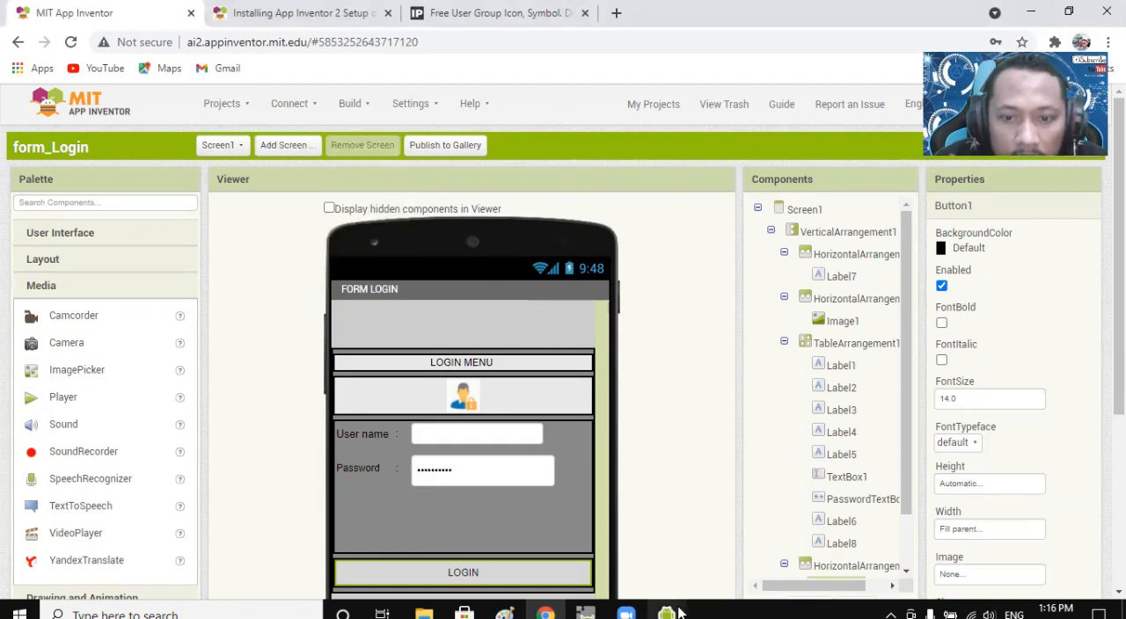
Switch to the Android emulator and log in to the FORM LOGIN screen with user name covid and the account password.
mouse_move(668, 614)
left_click(765, 537)
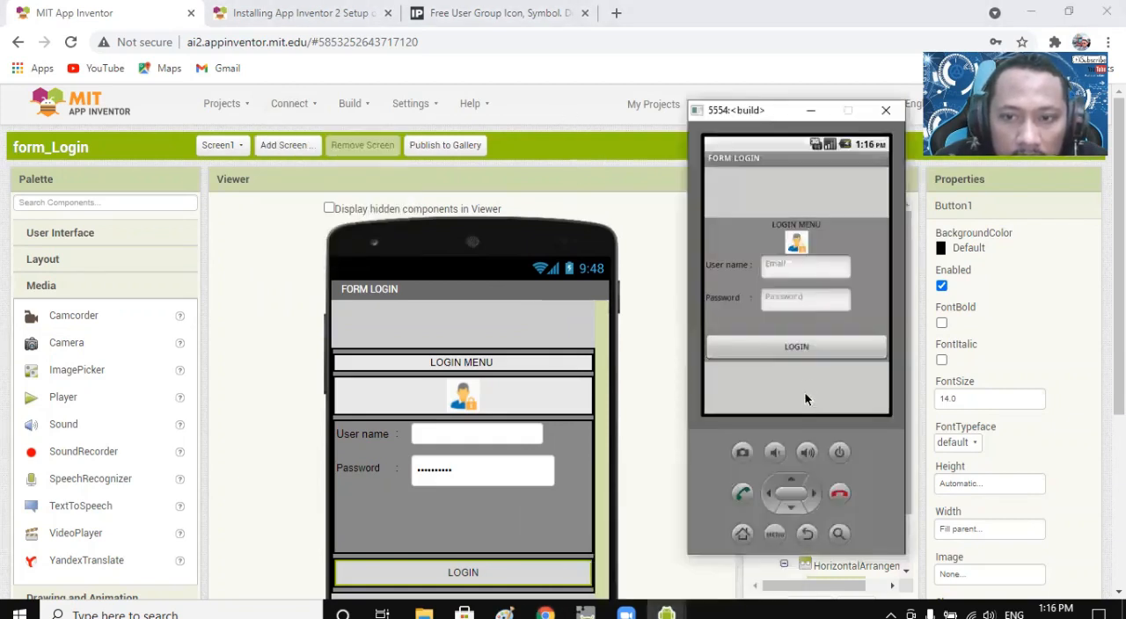
left_click(792, 266)
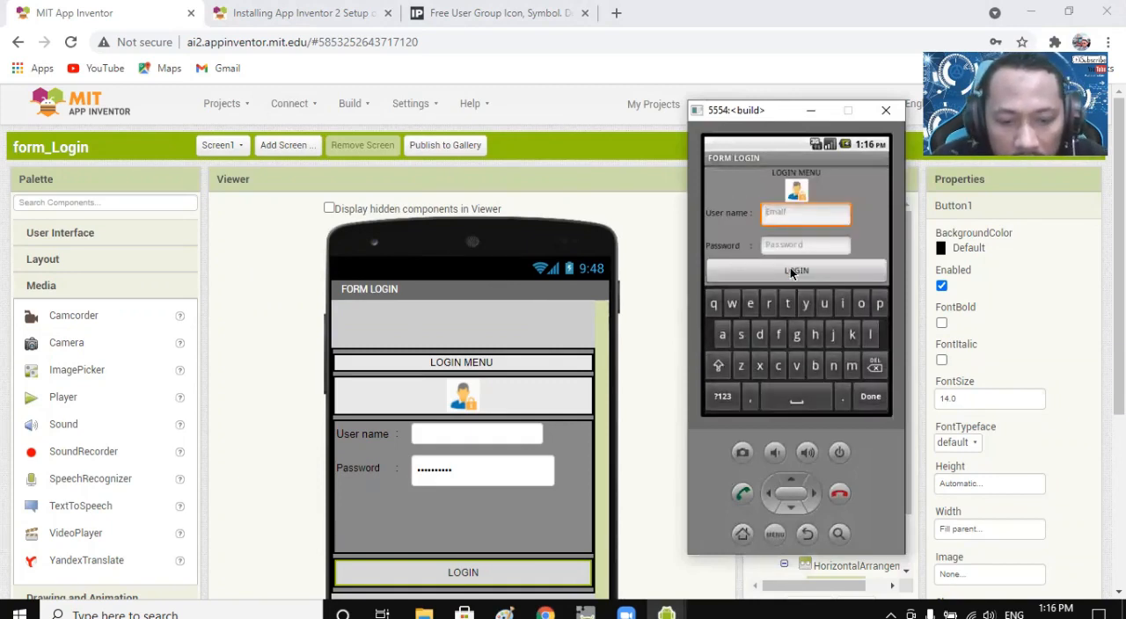
type("covid")
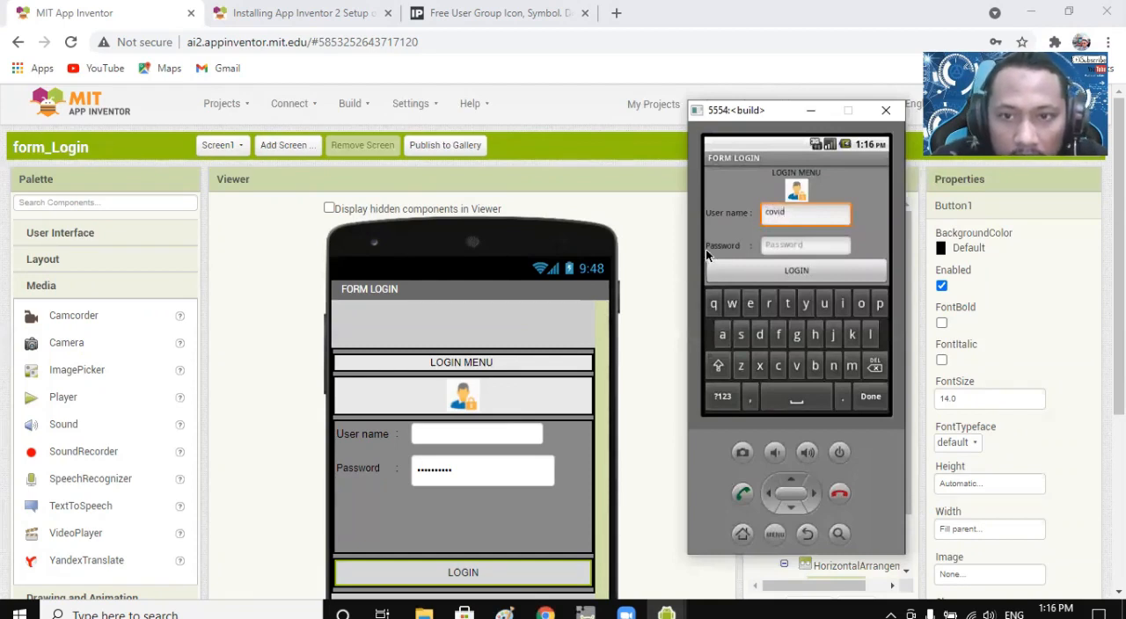
left_click(783, 243)
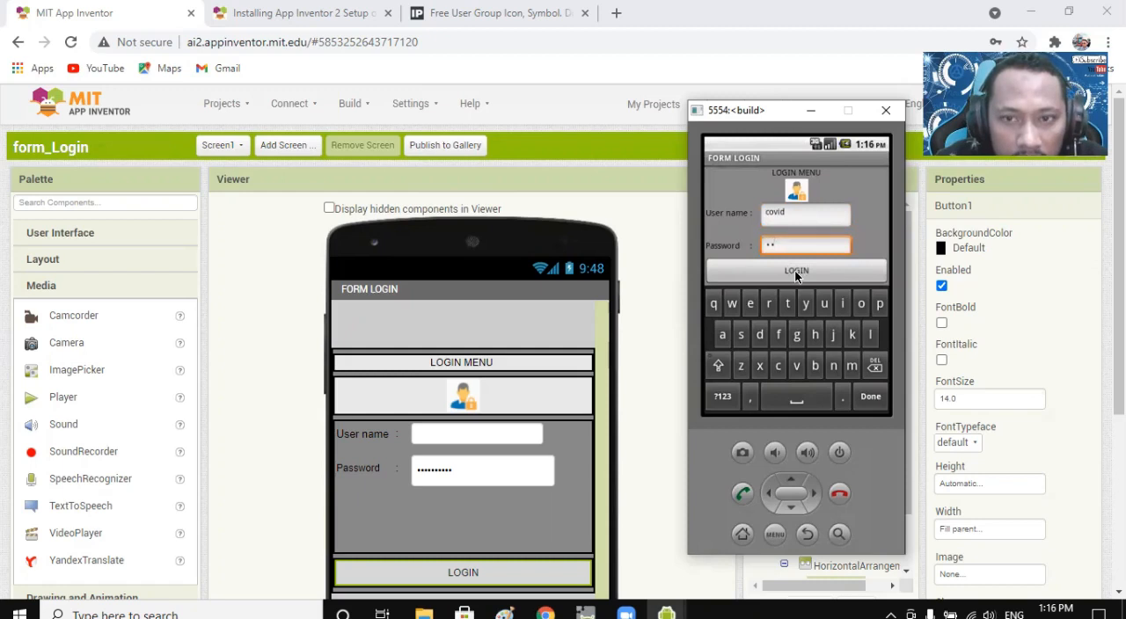
left_click(795, 273)
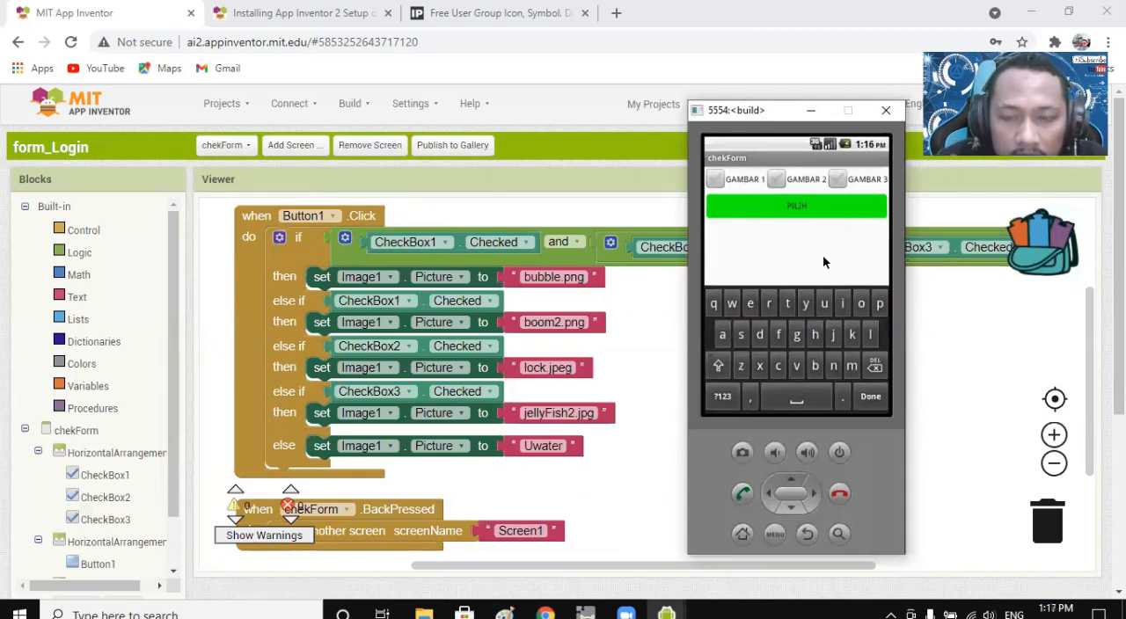
Try out the GAMBAR 1 checkbox on the emulator's chekForm screen and minimize the emulator.
left_click(808, 534)
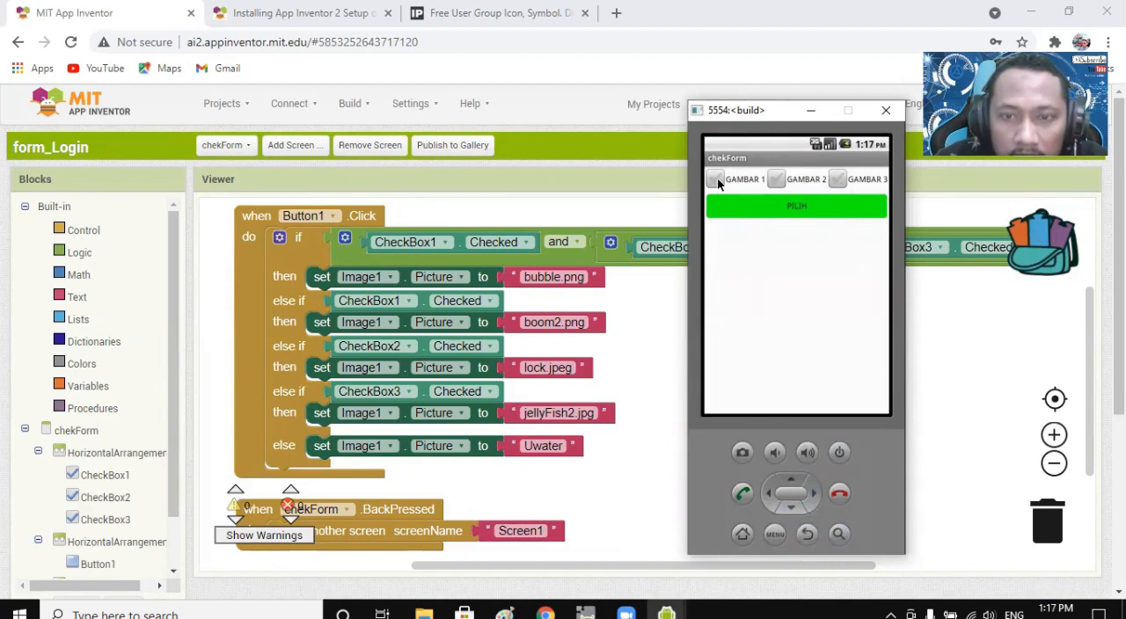
left_click(719, 181)
left_click(721, 182)
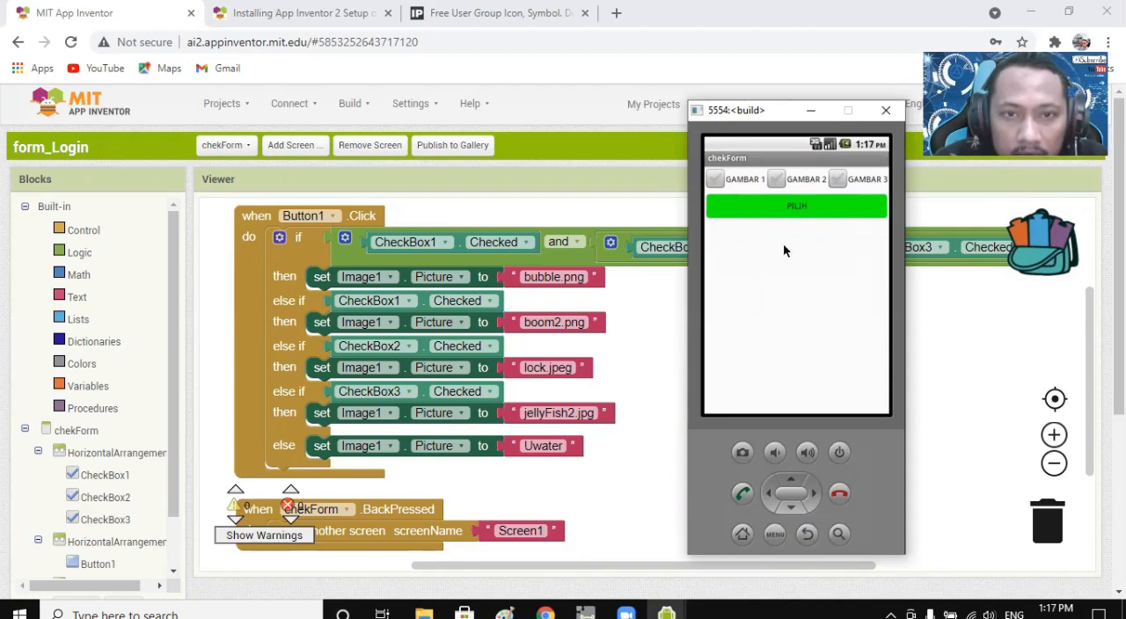
left_click(810, 114)
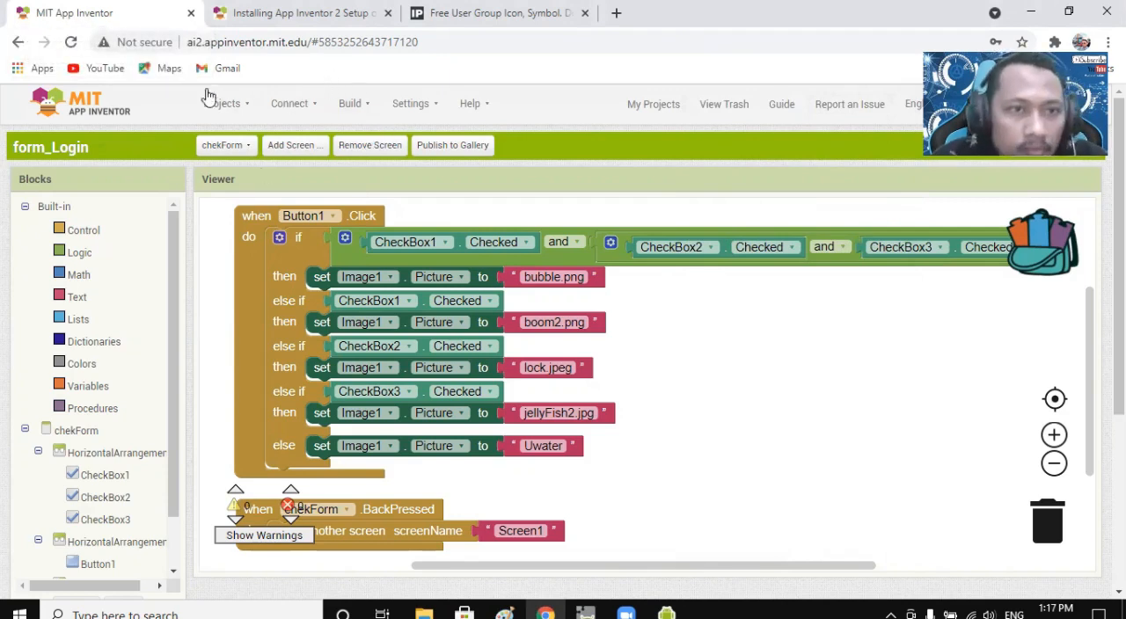
Close the form_Login project page and open the MIT App Inventor website through a Google search for "mit app inventor".
left_click(190, 13)
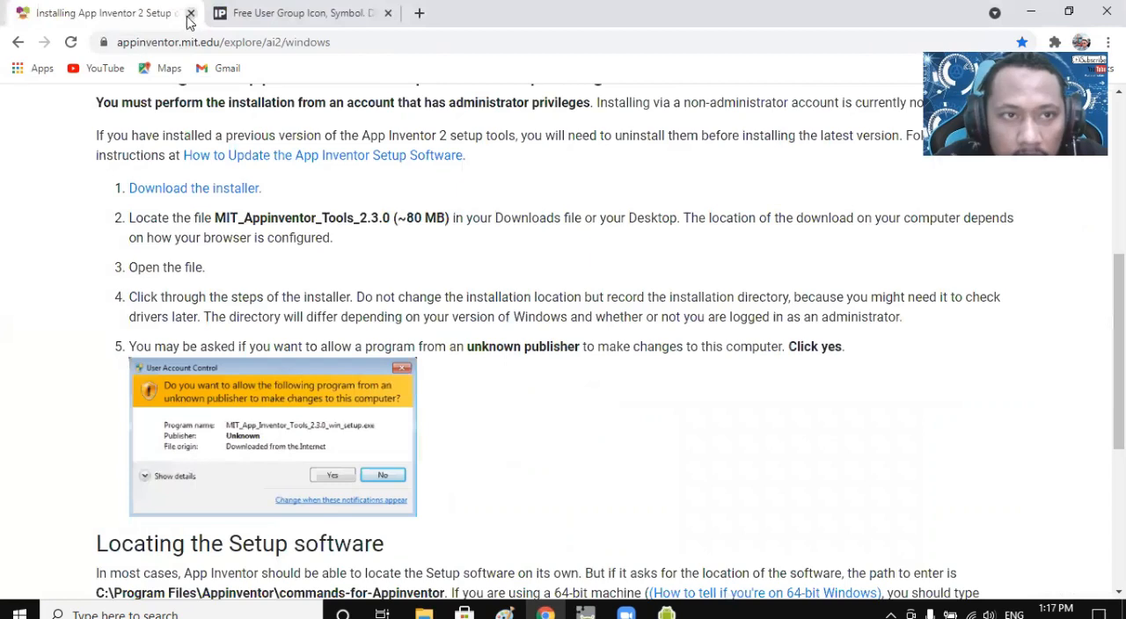
left_click(419, 13)
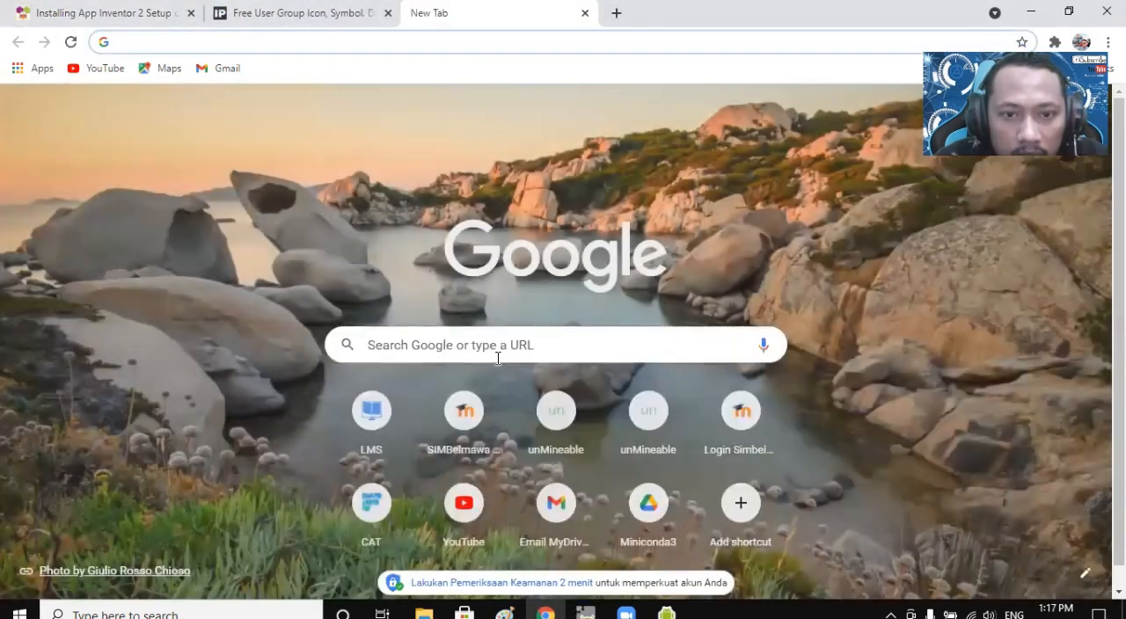
left_click(498, 352)
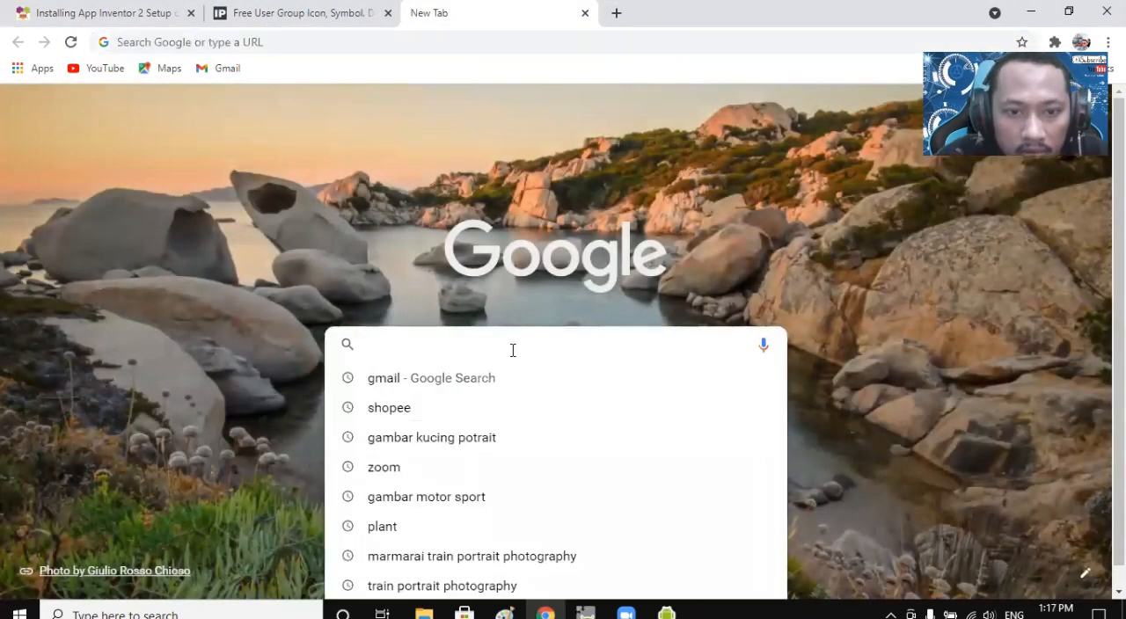
type("mit app inventor")
key("Return")
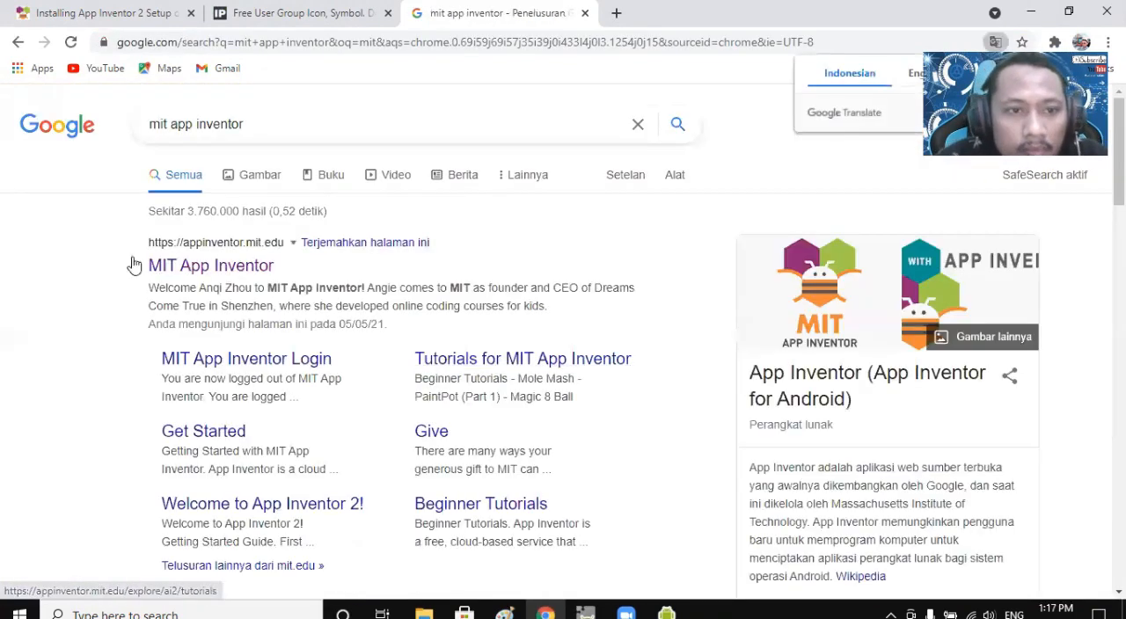
left_click(220, 274)
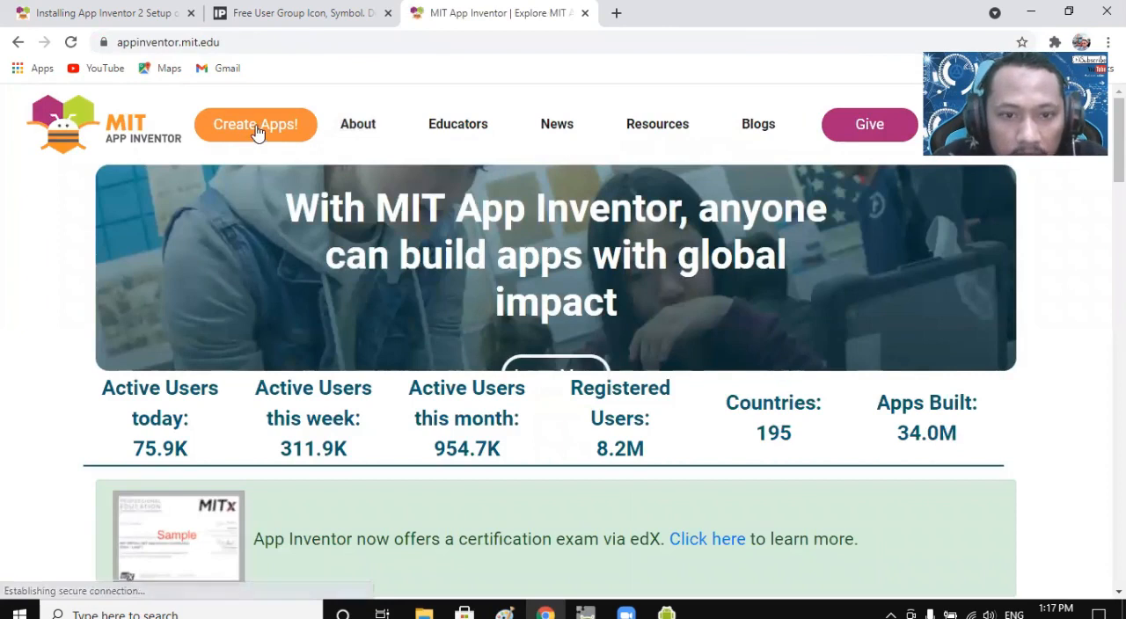
Launch the Create Apps environment from the MIT App Inventor home page and close the home page.
scroll(406, 257, "down", 4)
scroll(405, 258, "down", 2)
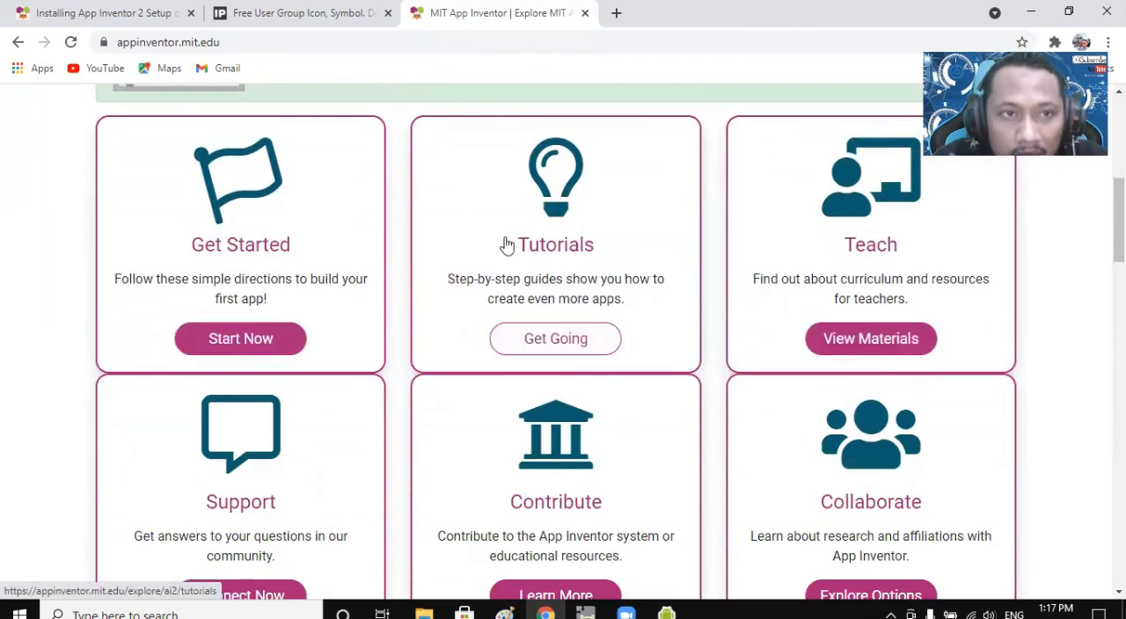
scroll(536, 309, "down", 2)
scroll(552, 314, "up", 1)
scroll(553, 313, "up", 1)
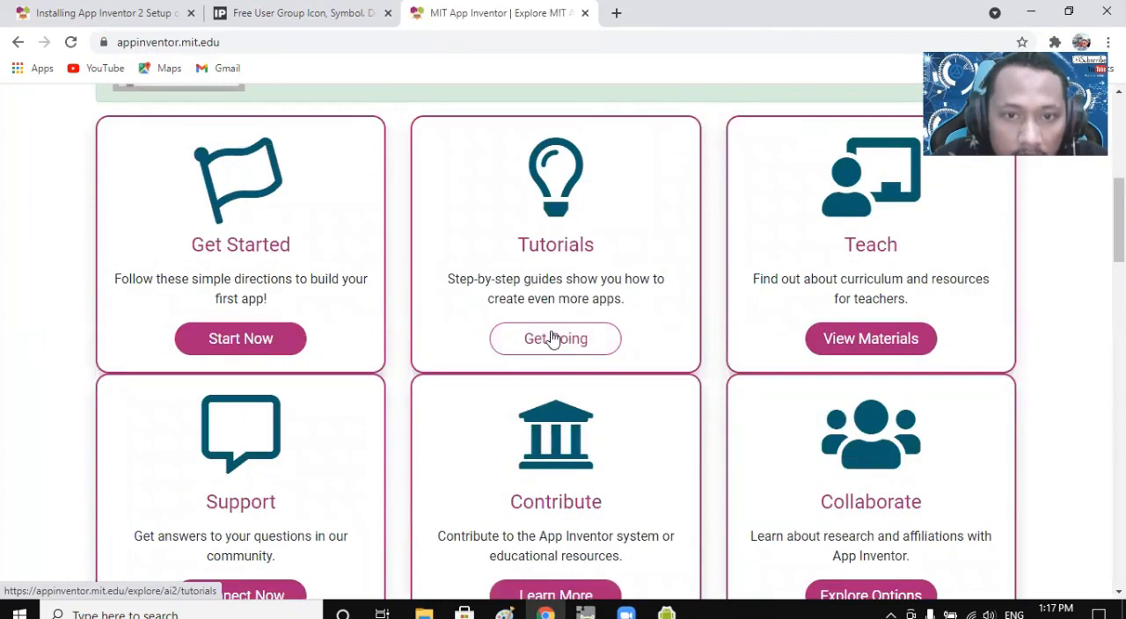
scroll(616, 303, "up", 7)
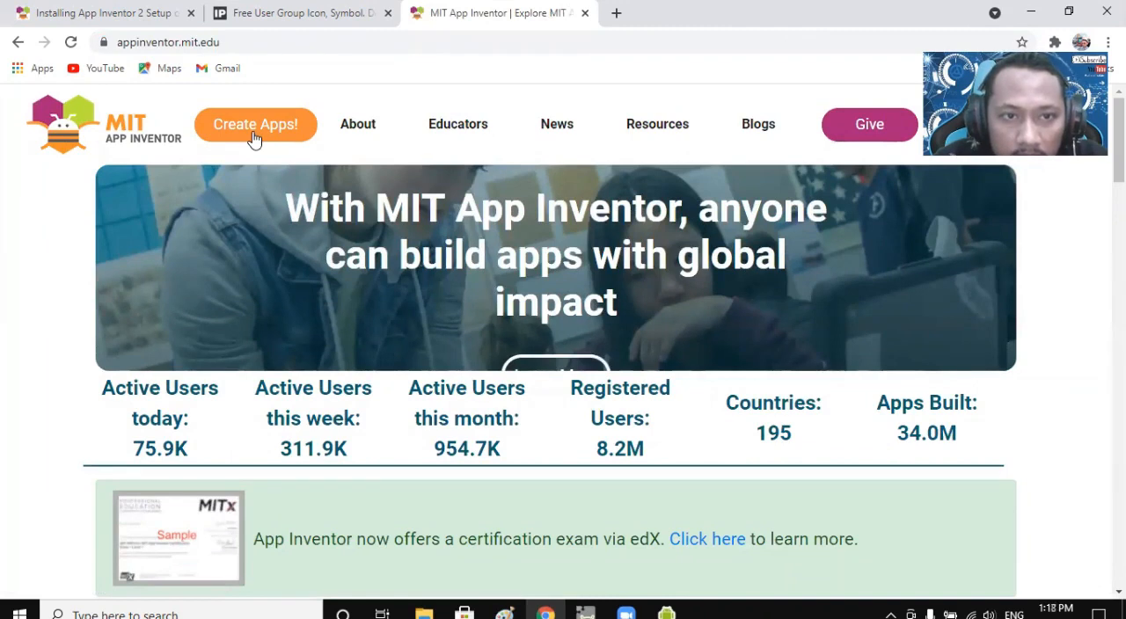
left_click(253, 139)
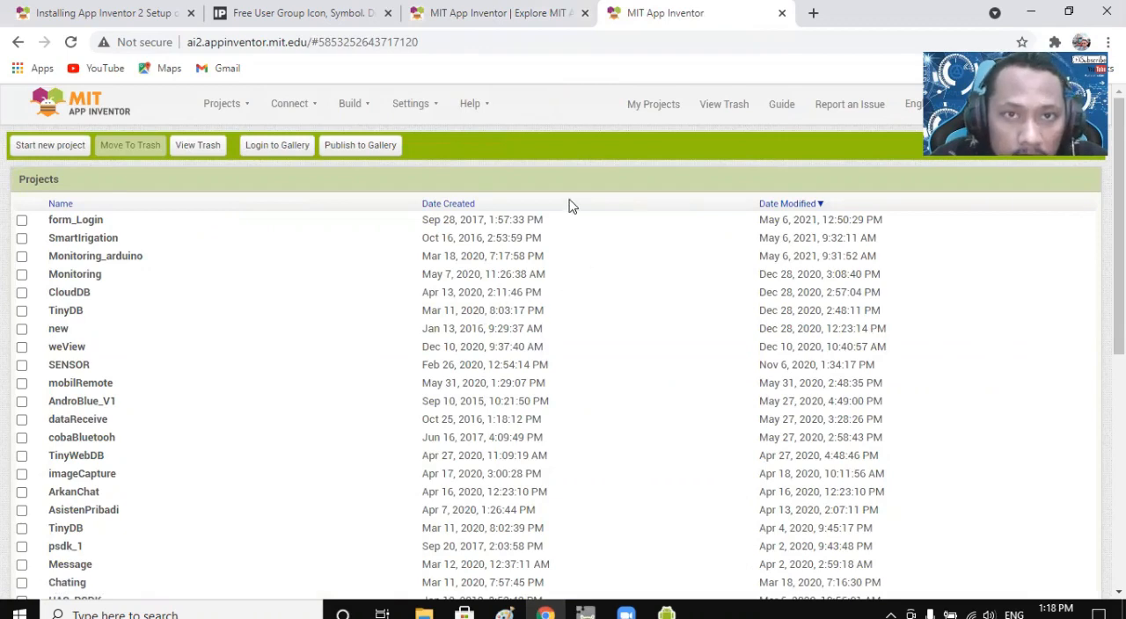
left_click(502, 17)
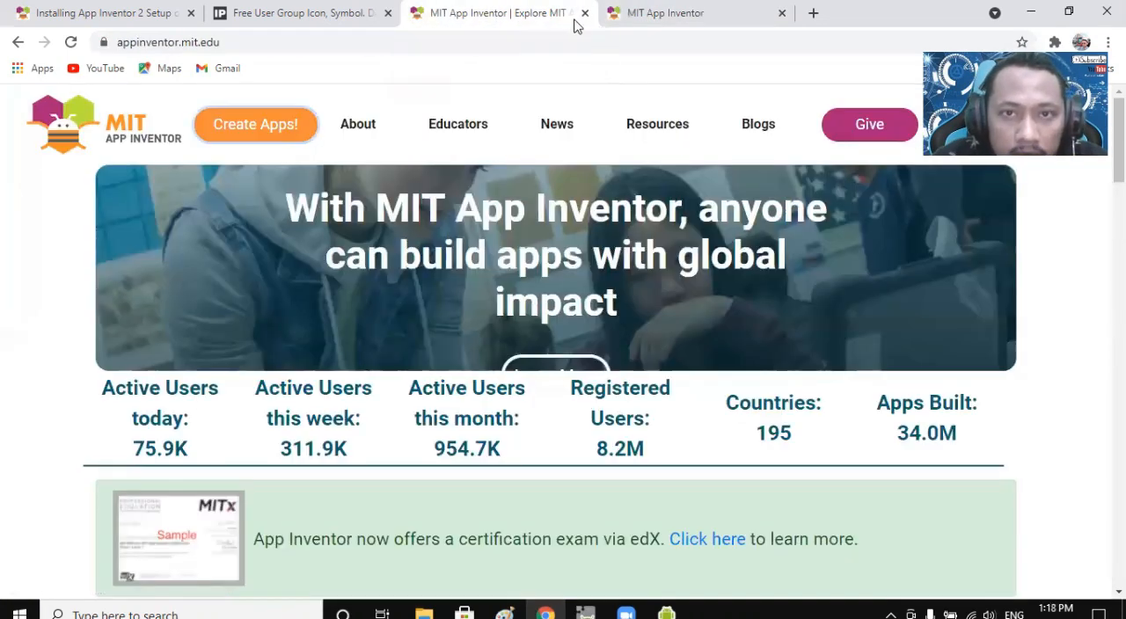
left_click(585, 13)
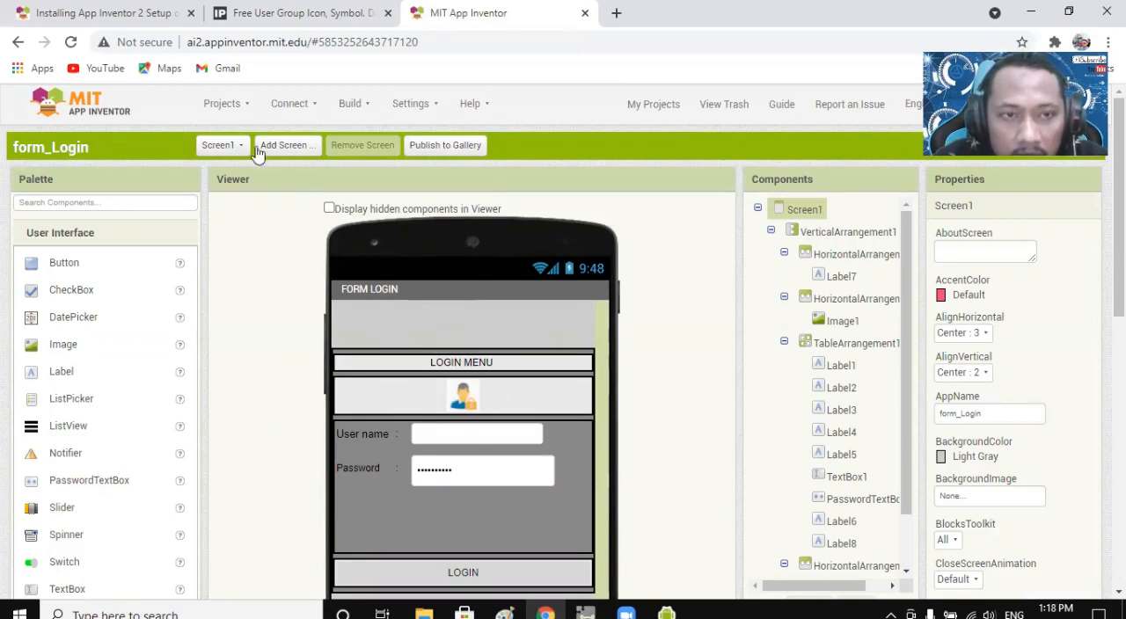
Go to the list of own projects and create a new project named LoginForm.
left_click(234, 104)
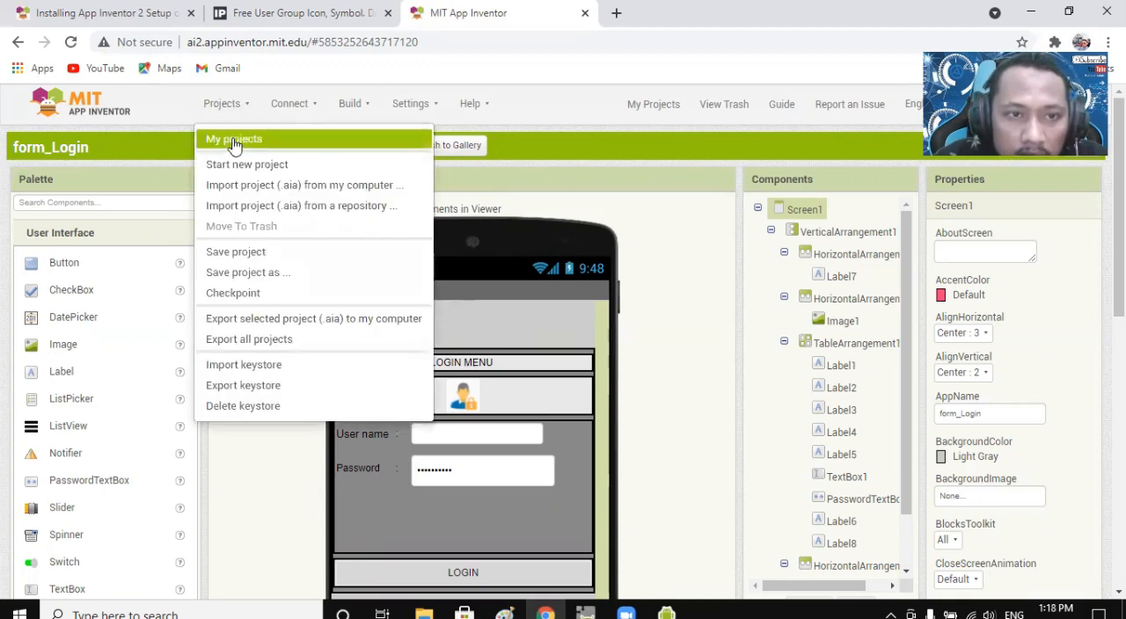
left_click(234, 138)
scroll(102, 283, "down", 6)
scroll(115, 434, "up", 6)
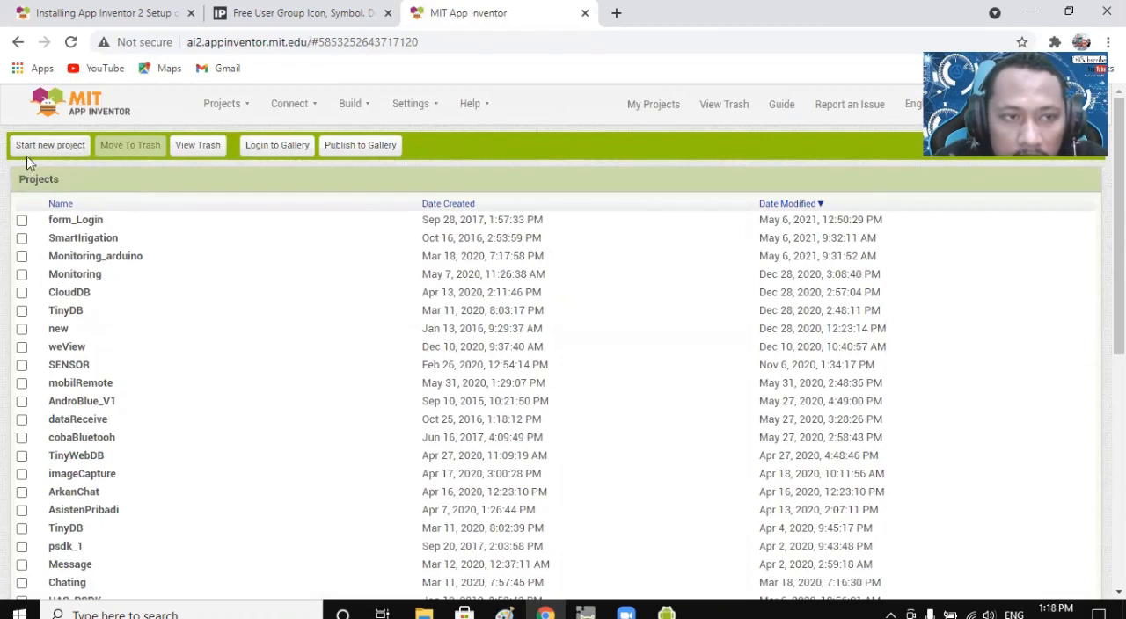
left_click(52, 150)
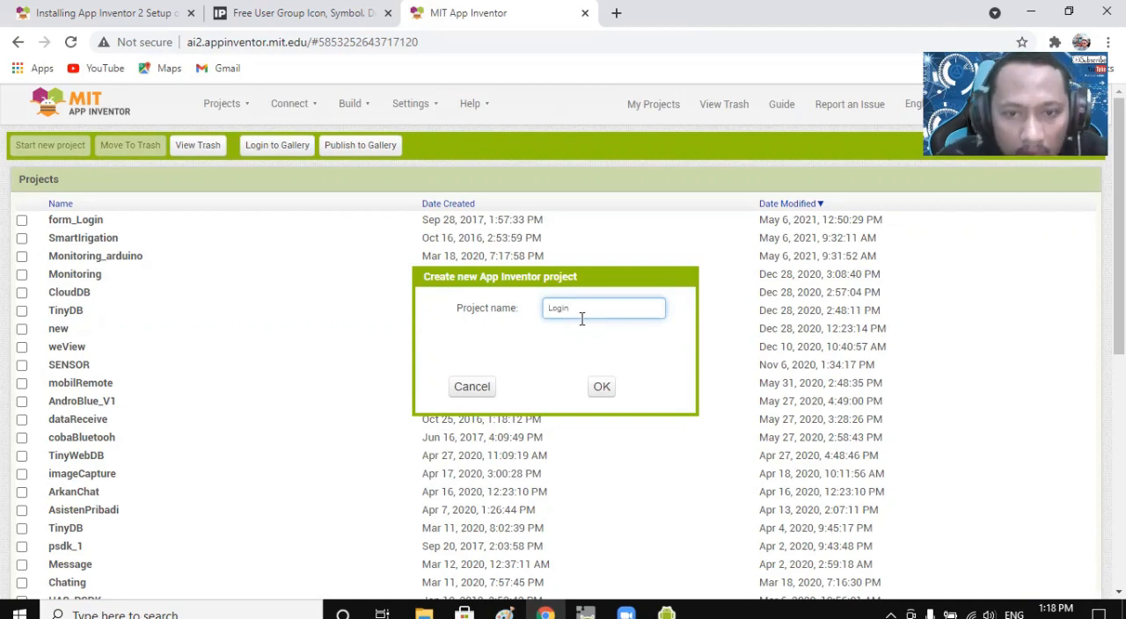
type("Form")
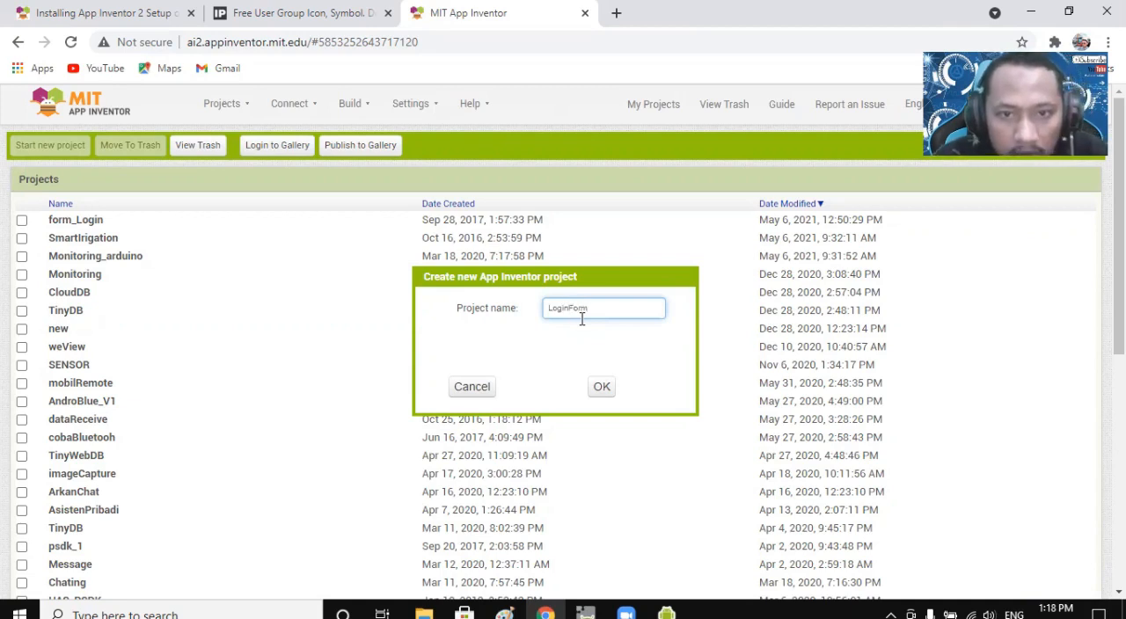
left_click(604, 388)
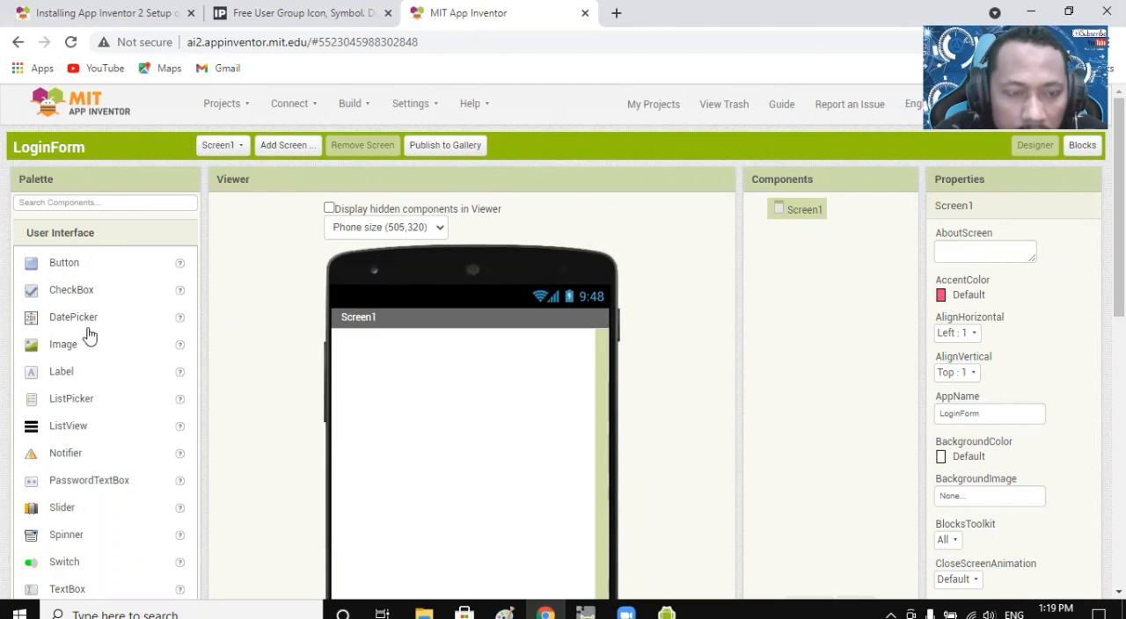
Look through the User Interface, Layout and Media component categories of the palette.
scroll(89, 335, "down", 3)
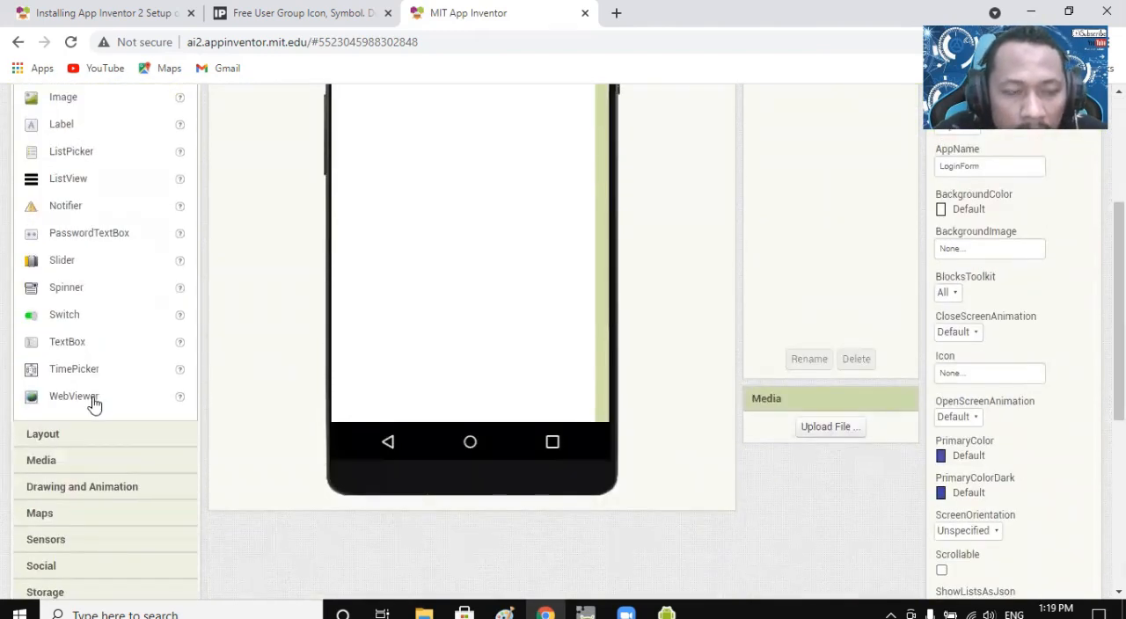
scroll(94, 404, "down", 2)
left_click(65, 278)
scroll(88, 297, "down", 2)
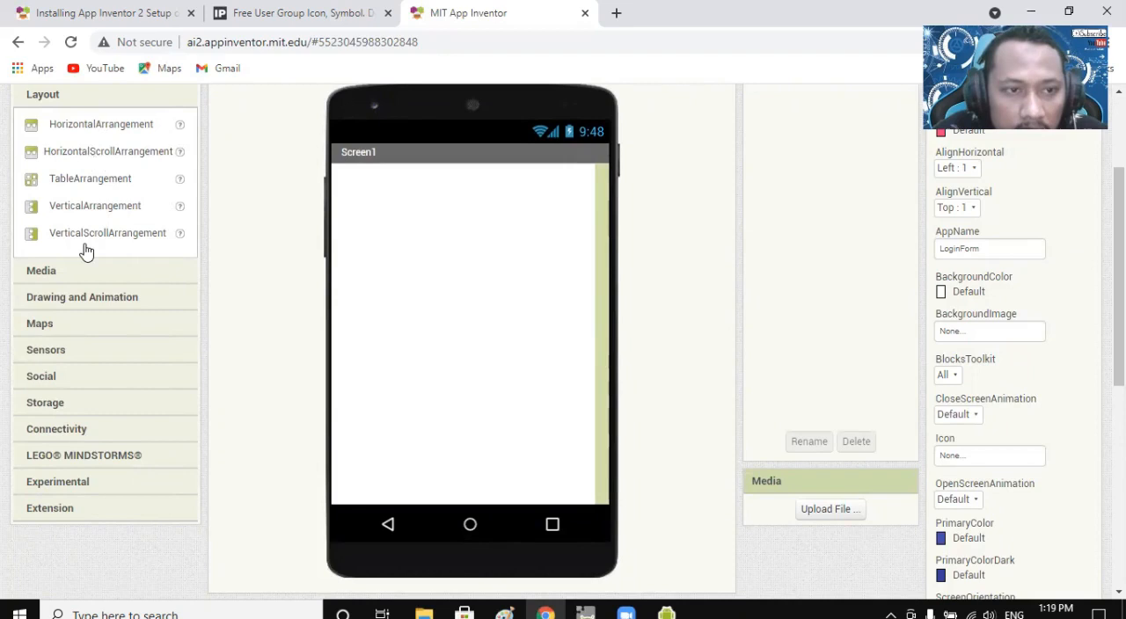
left_click(47, 273)
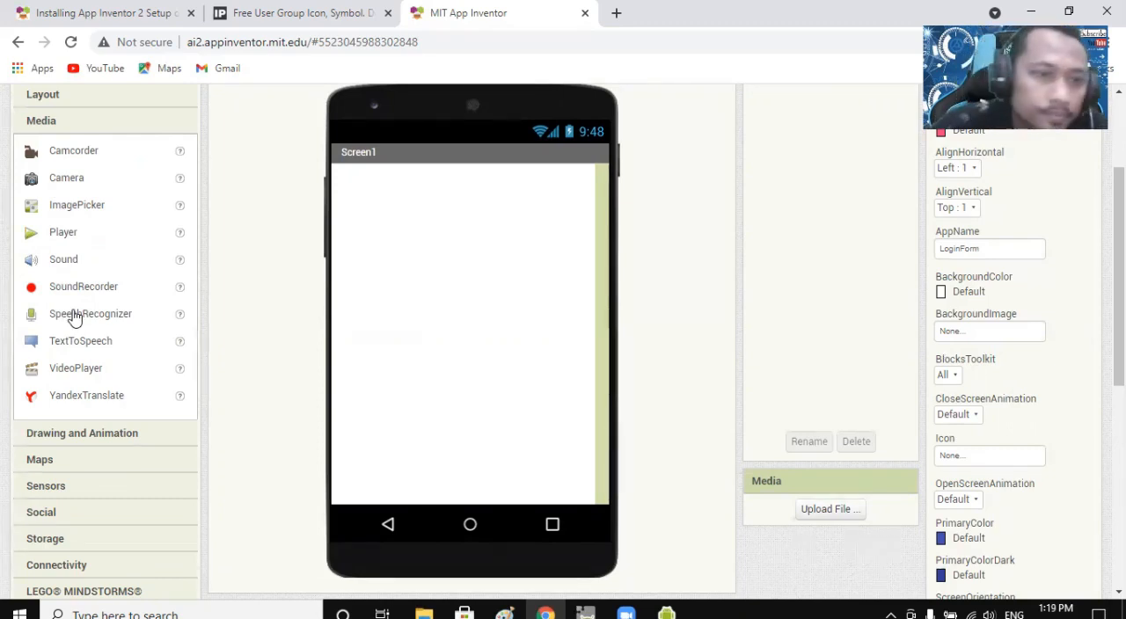
Examine the components offered in the Drawing and Animation and Maps categories.
scroll(77, 315, "down", 1)
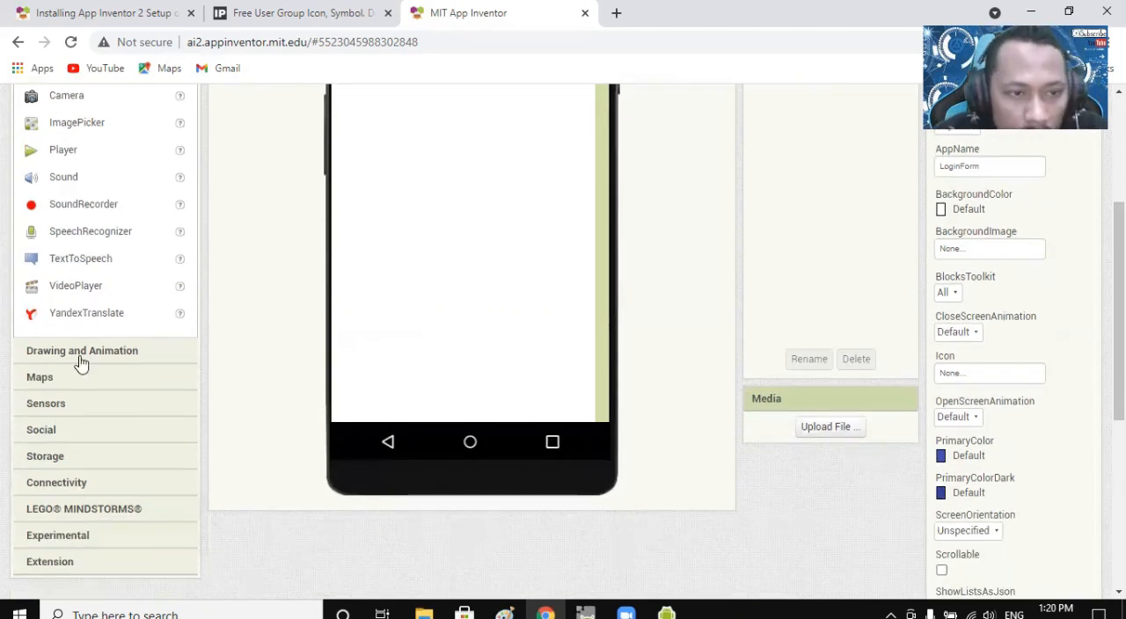
left_click(79, 354)
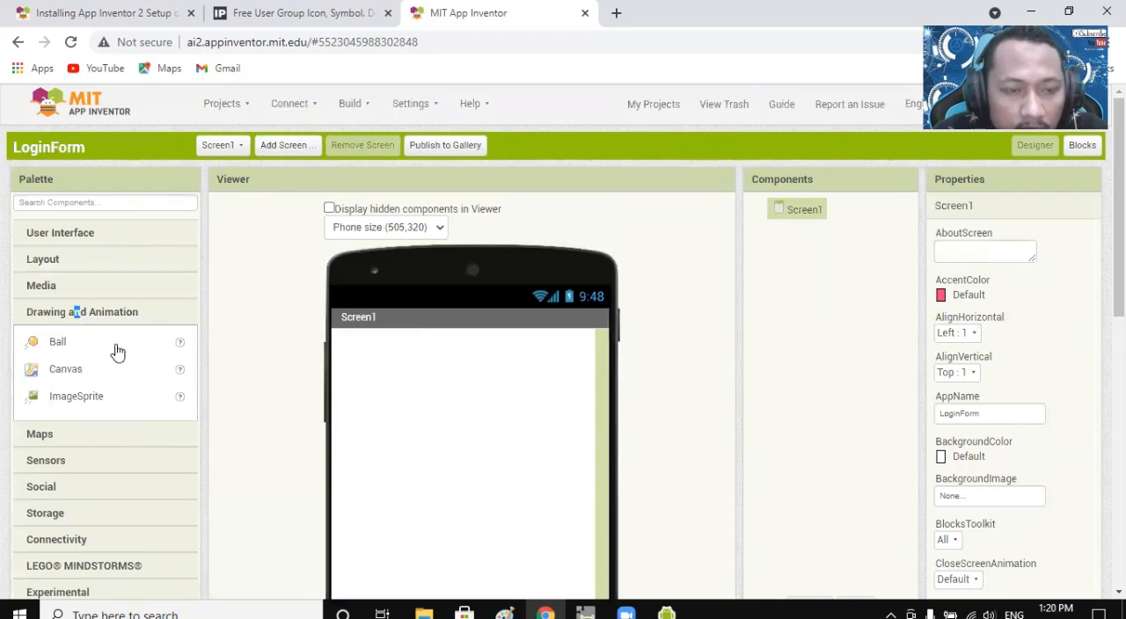
scroll(101, 367, "down", 1)
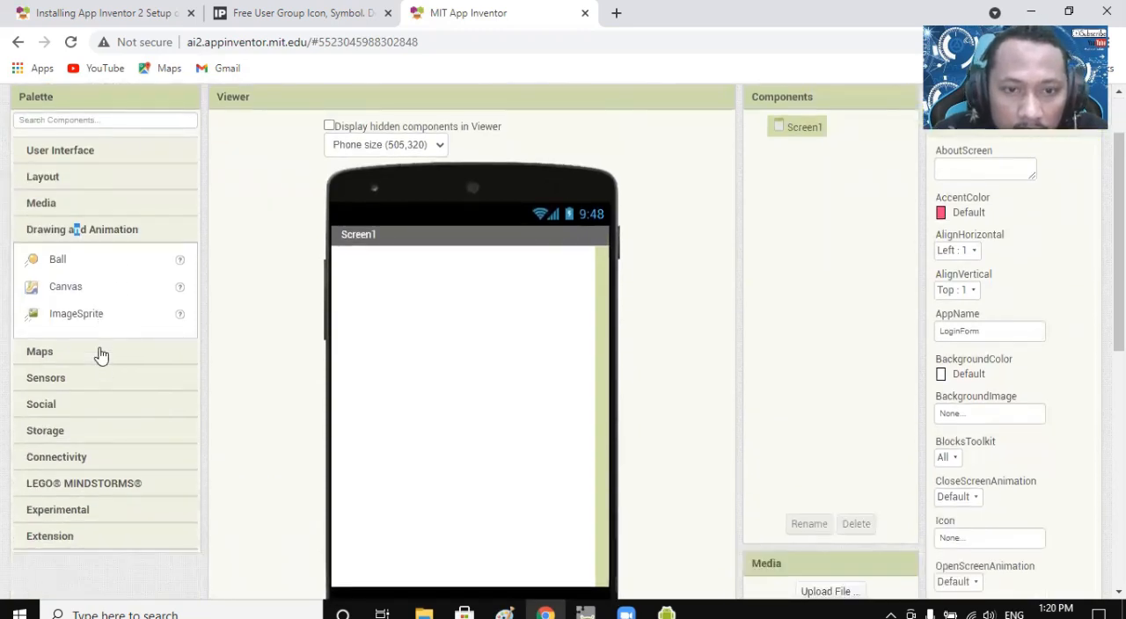
scroll(101, 356, "down", 1)
scroll(101, 354, "up", 1)
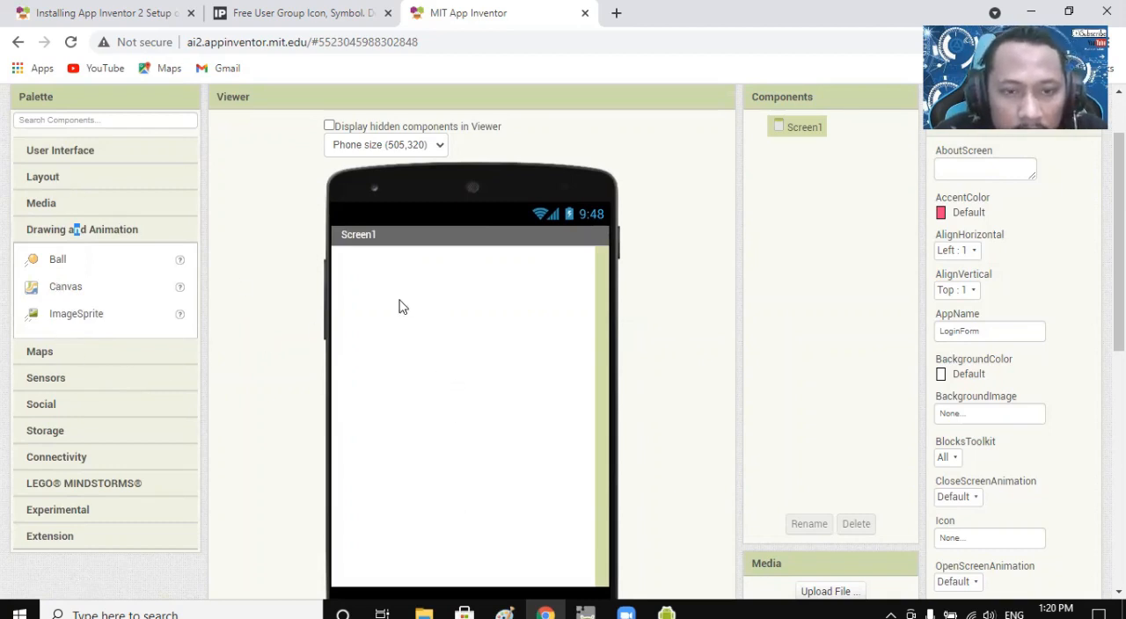
left_click(70, 360)
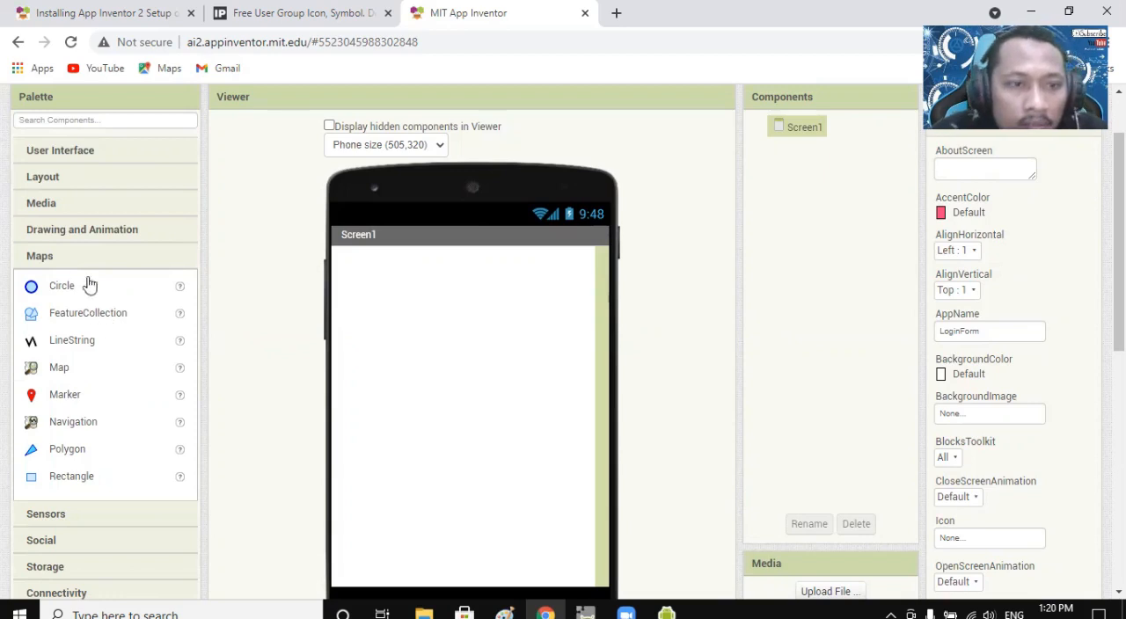
Review the Sensors components and the Social components in the palette.
scroll(76, 362, "down", 3)
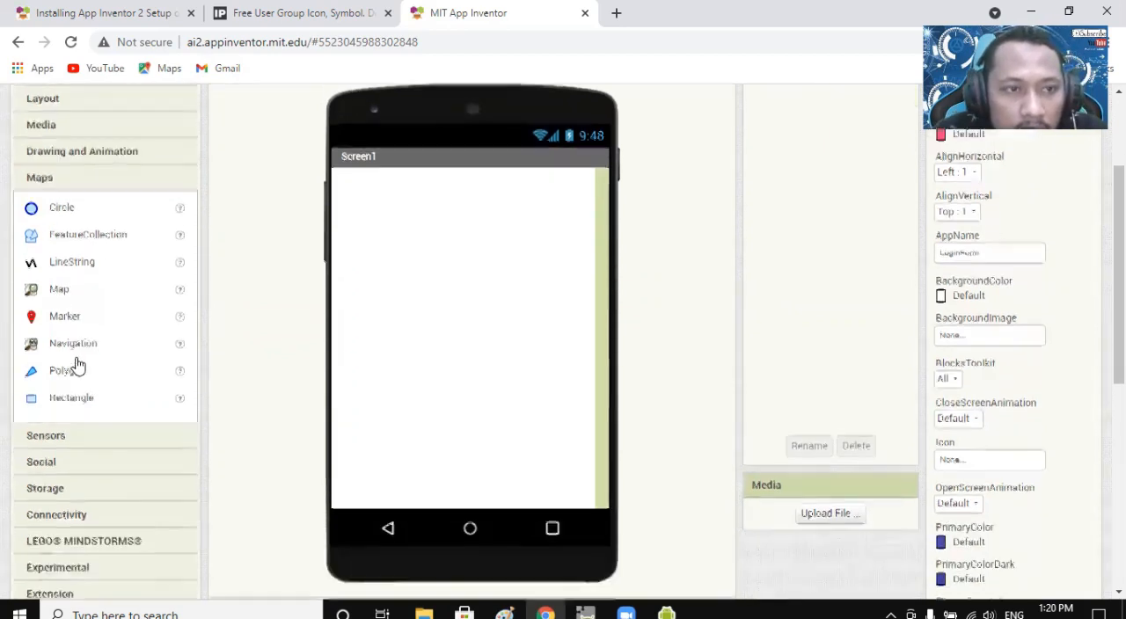
left_click(53, 350)
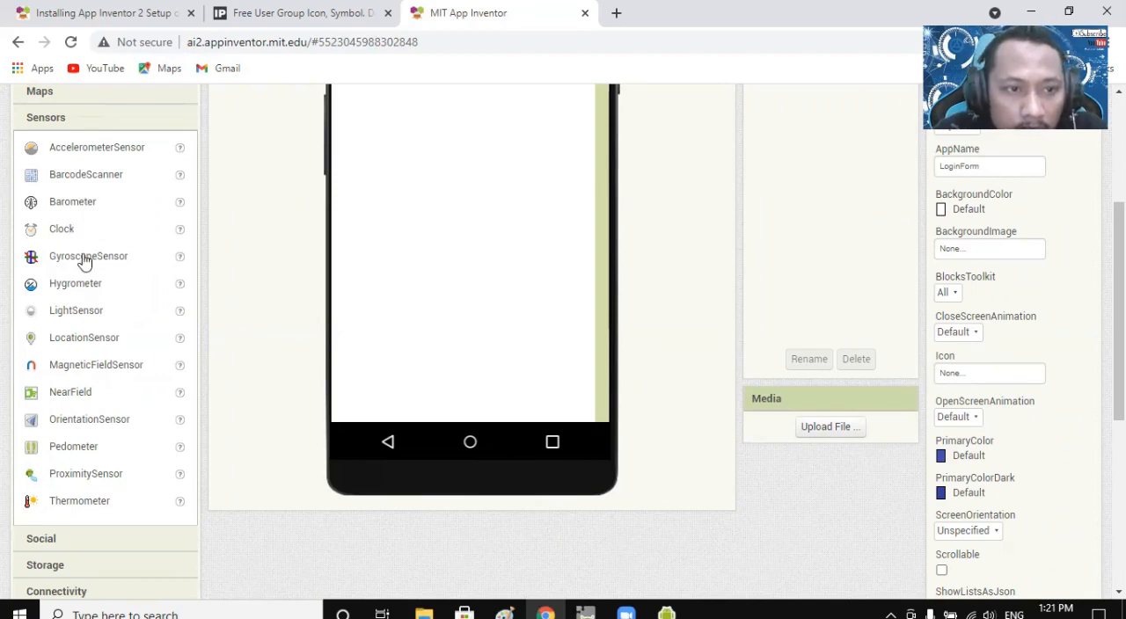
scroll(85, 440, "down", 2)
scroll(88, 423, "down", 1)
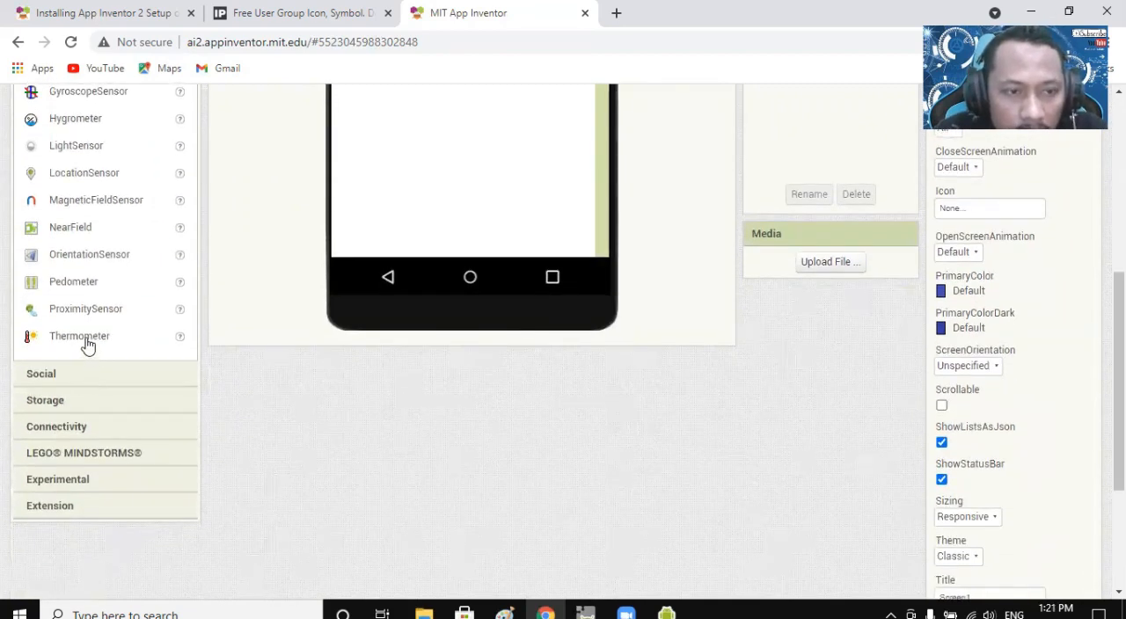
left_click(69, 384)
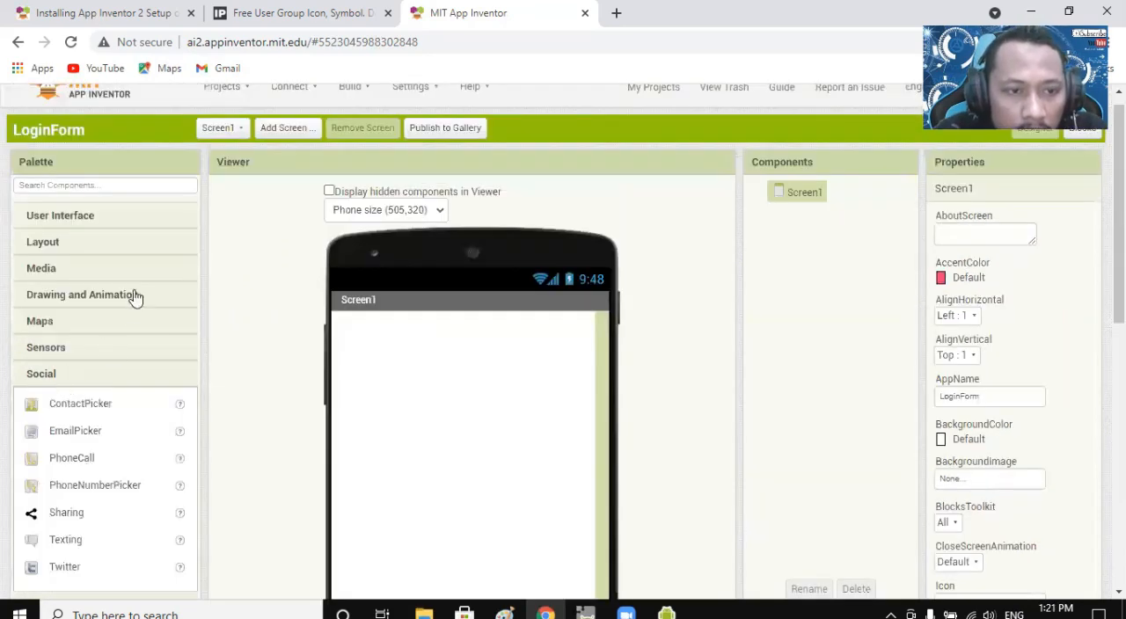
scroll(108, 390, "down", 3)
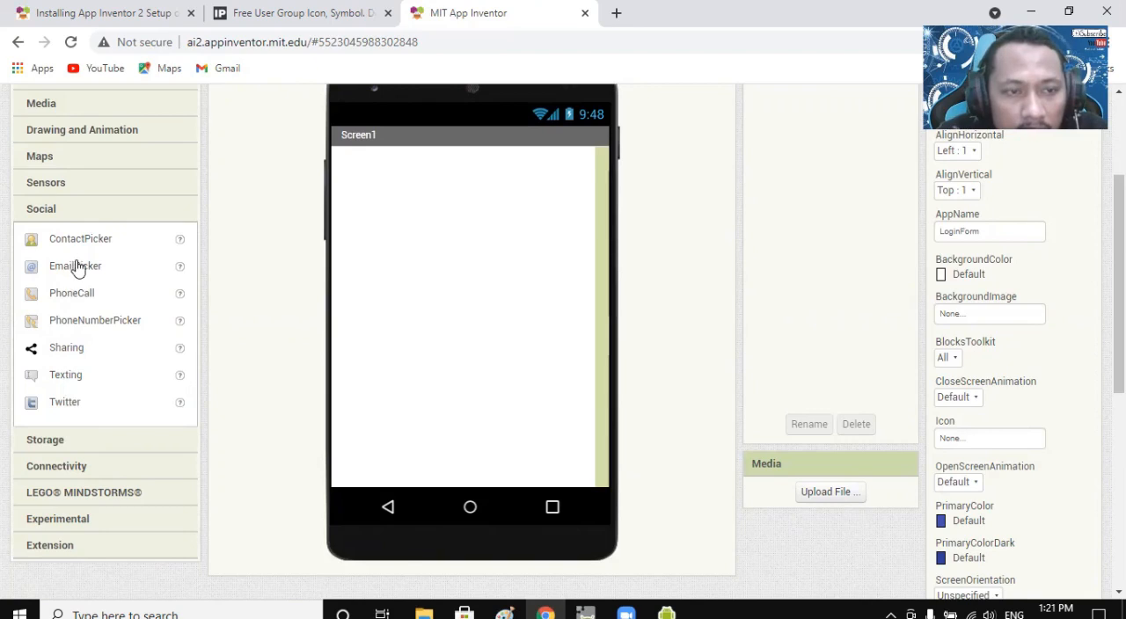
Examine the database and file components under Storage and the components under Connectivity.
scroll(93, 298, "down", 2)
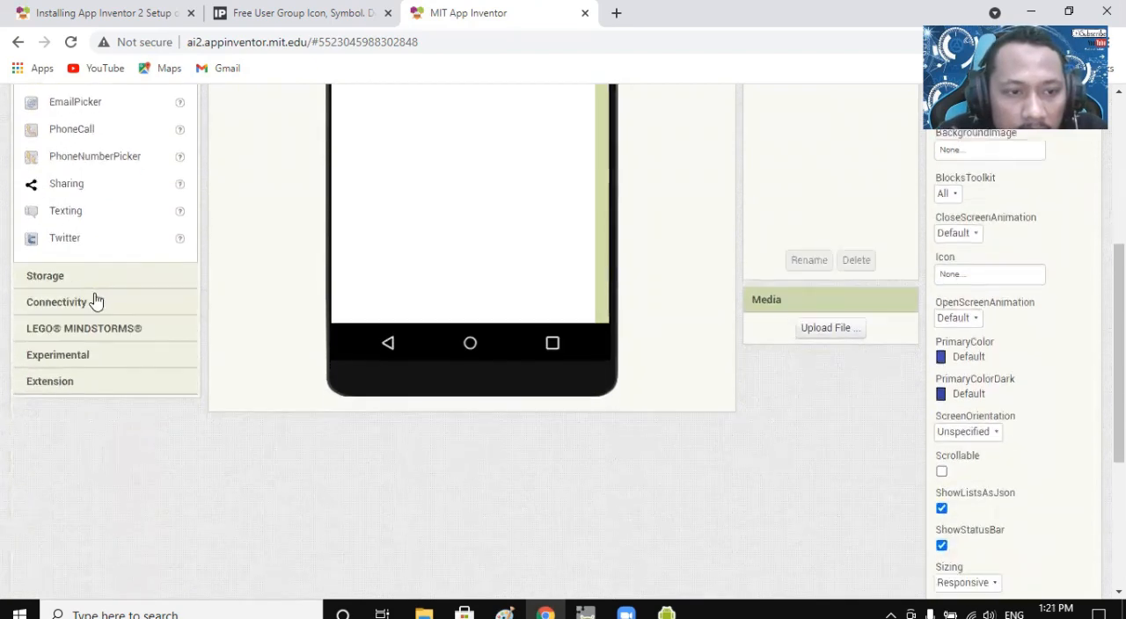
left_click(72, 279)
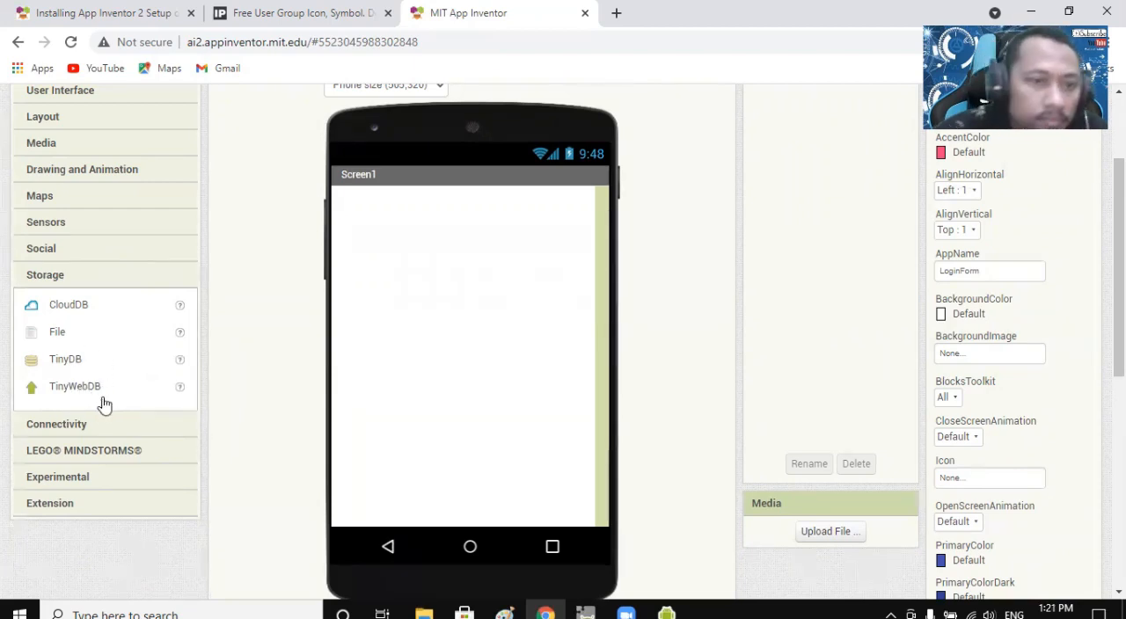
scroll(106, 385, "down", 2)
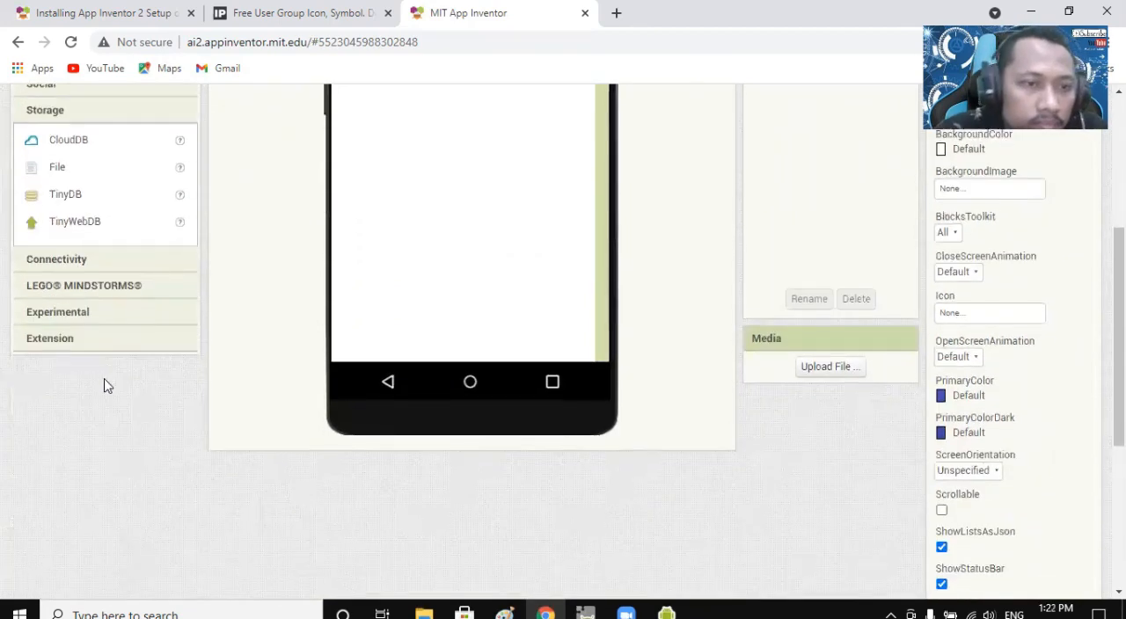
scroll(81, 291, "up", 2)
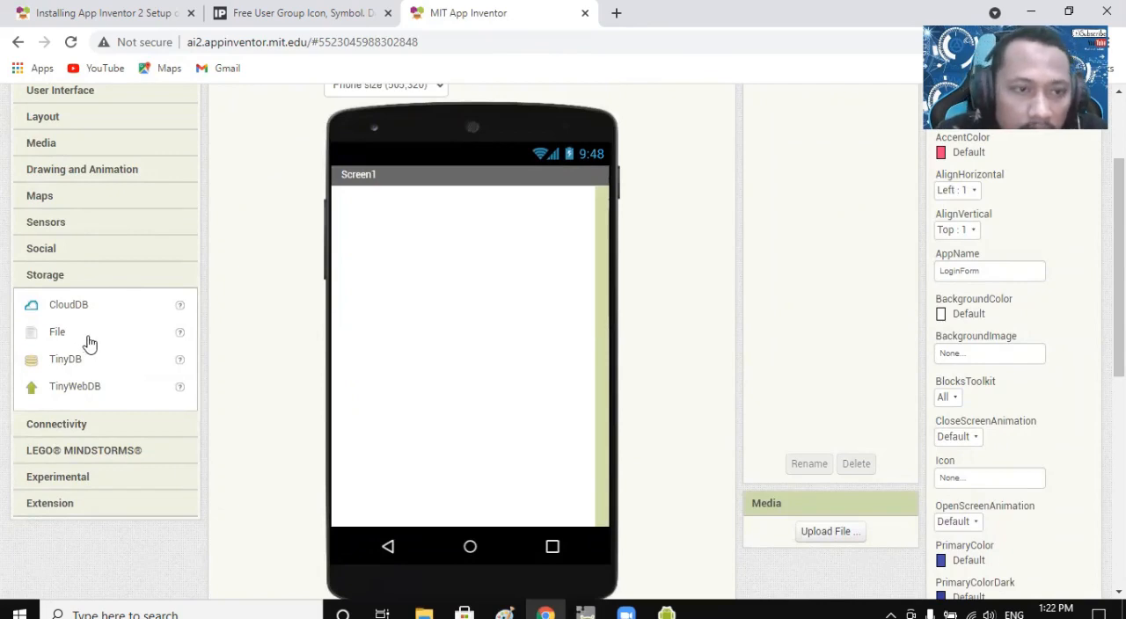
left_click(67, 425)
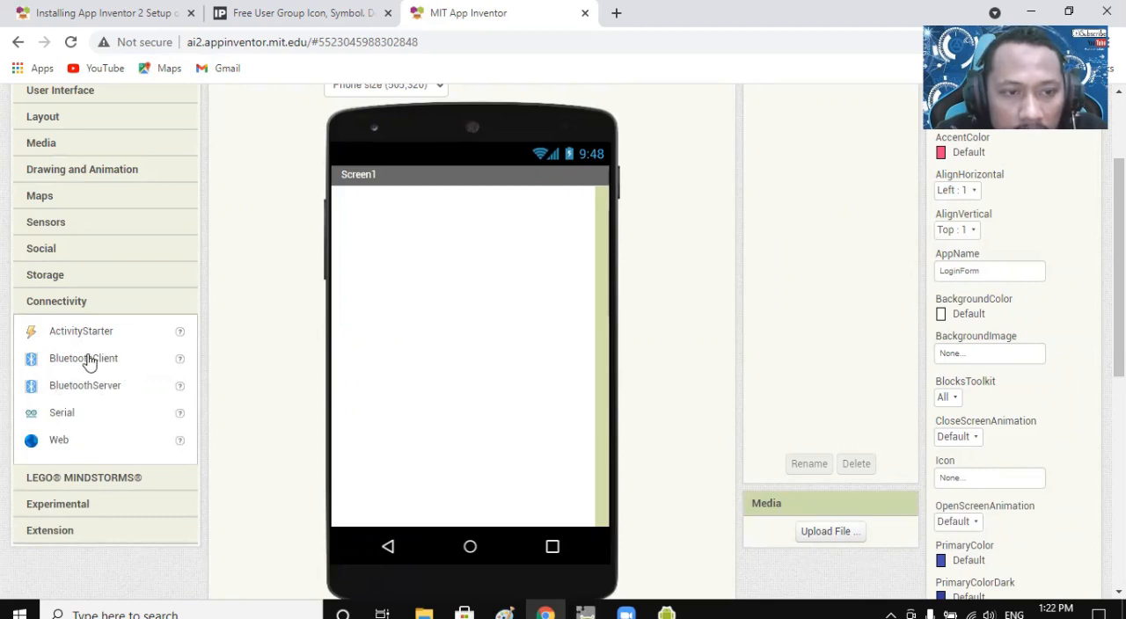
Look through the Nxt and Ev3 components in the LEGO MINDSTORMS category.
scroll(118, 384, "down", 2)
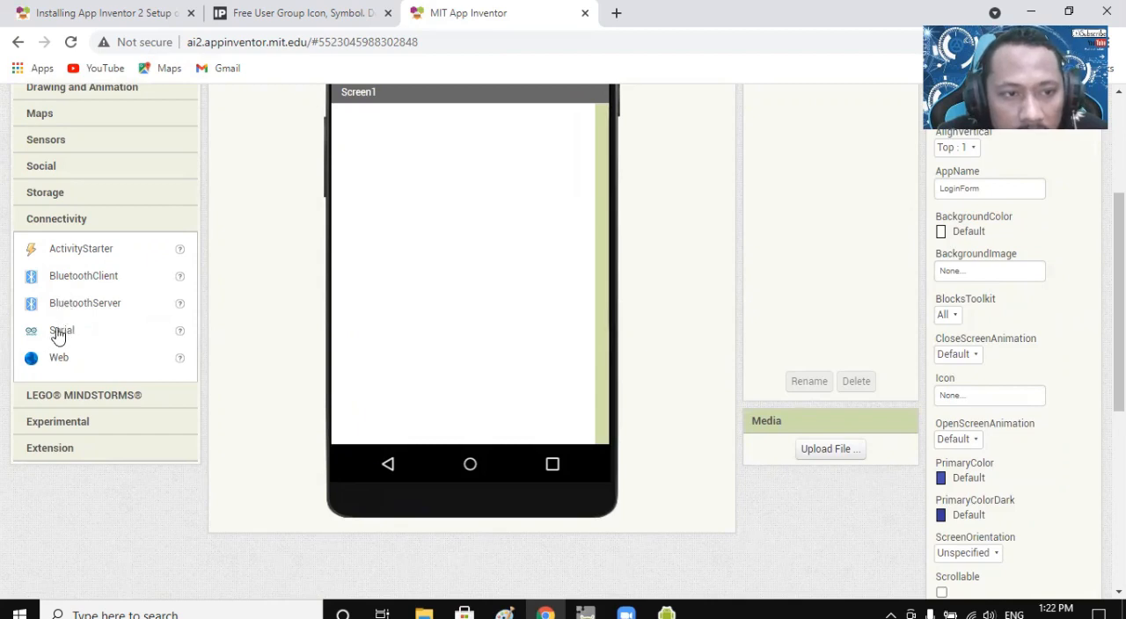
left_click(78, 396)
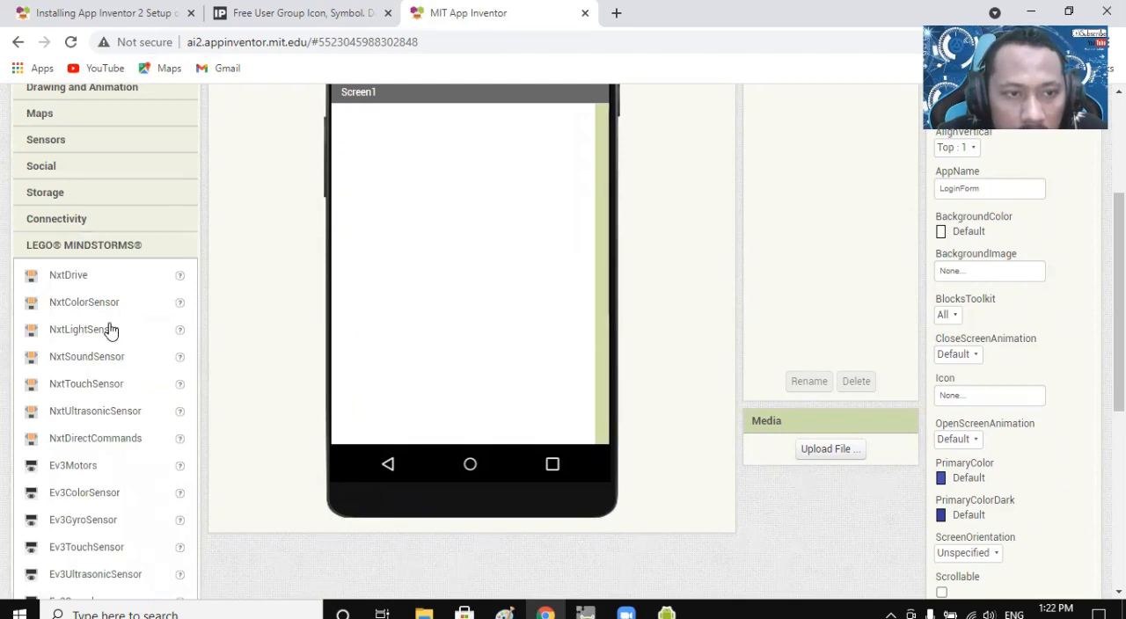
scroll(110, 299, "down", 3)
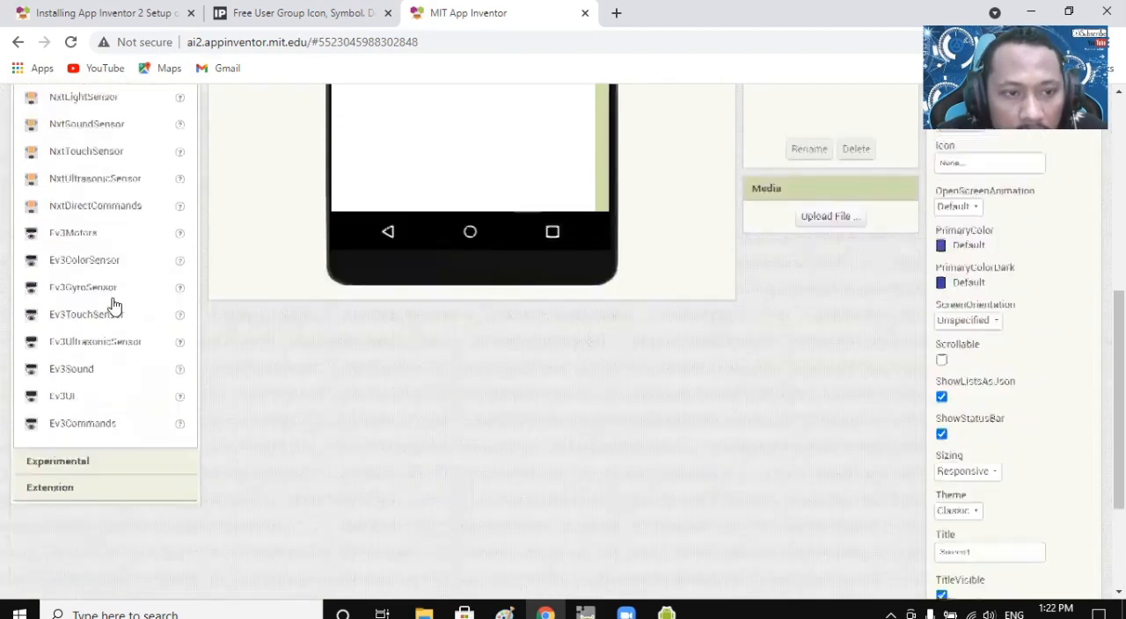
scroll(104, 412, "up", 3)
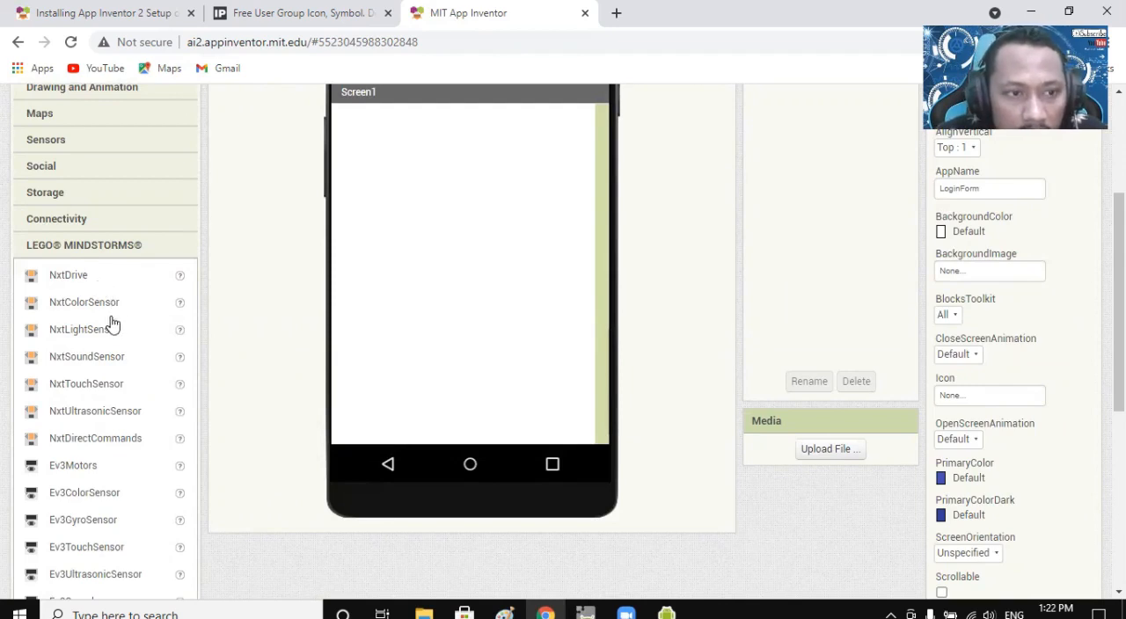
scroll(111, 322, "down", 4)
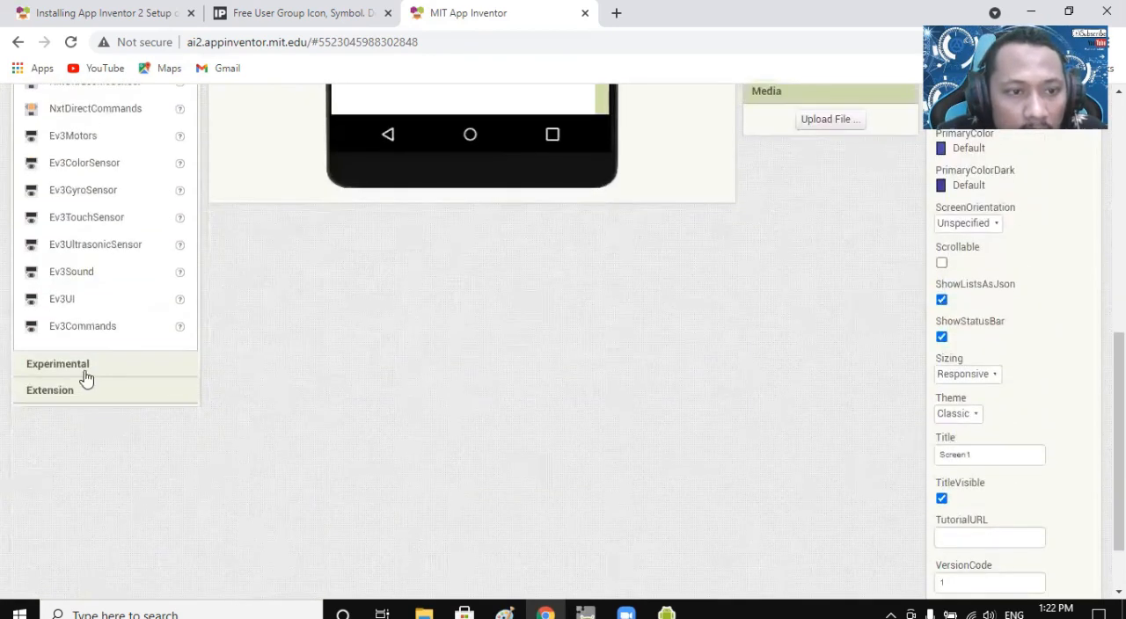
Compare the FirebaseDB component in the Experimental category with the database components in the Storage category.
left_click(84, 367)
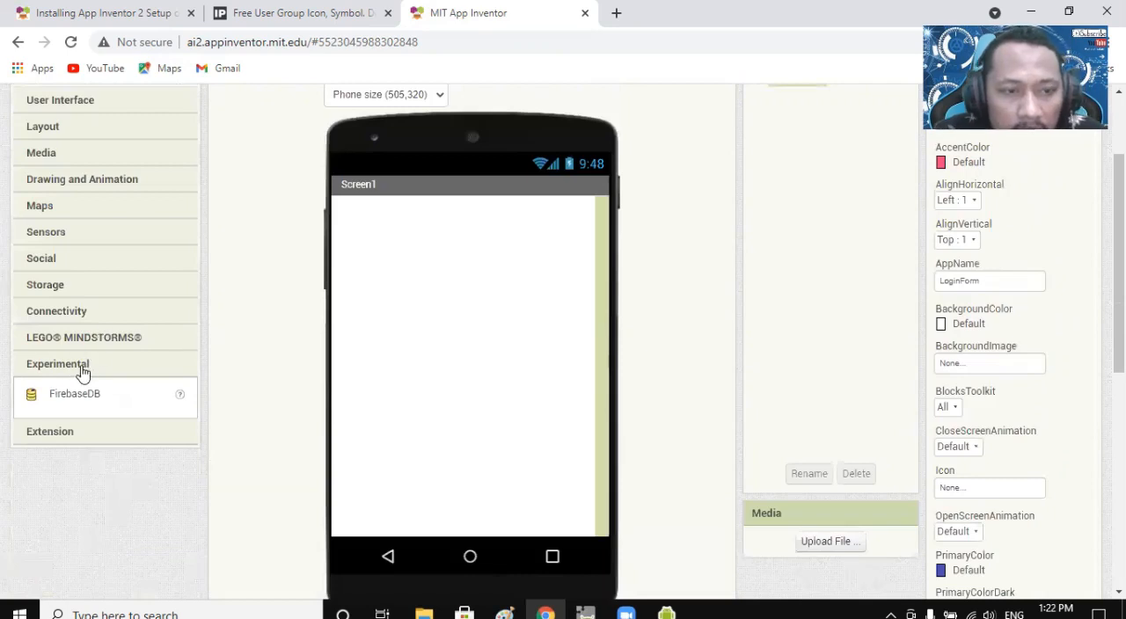
left_click(50, 286)
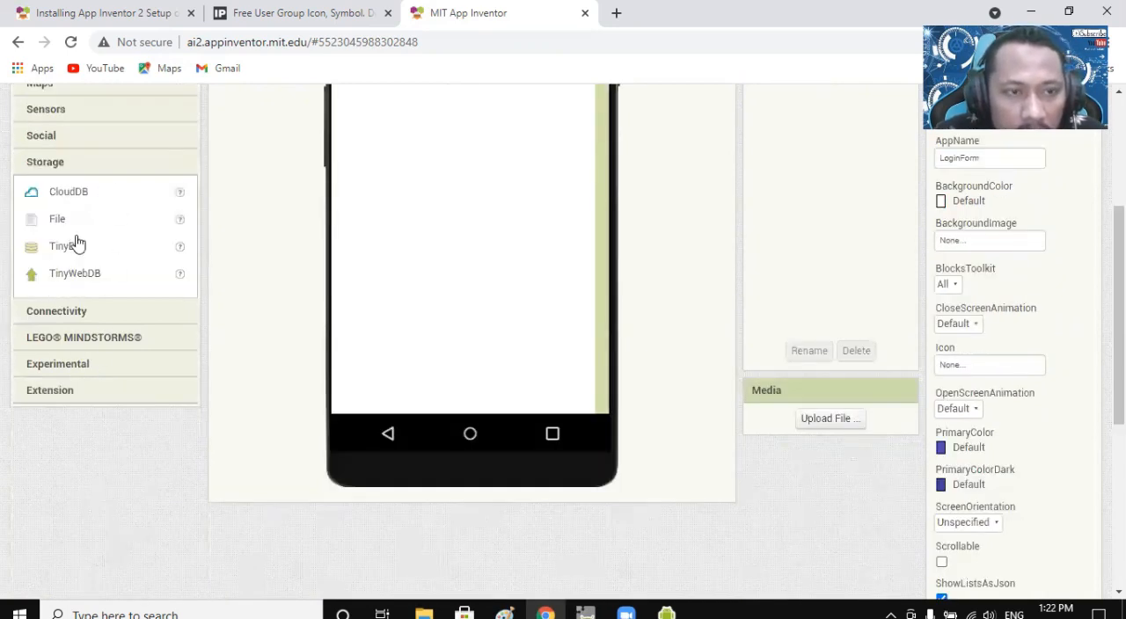
left_click(70, 367)
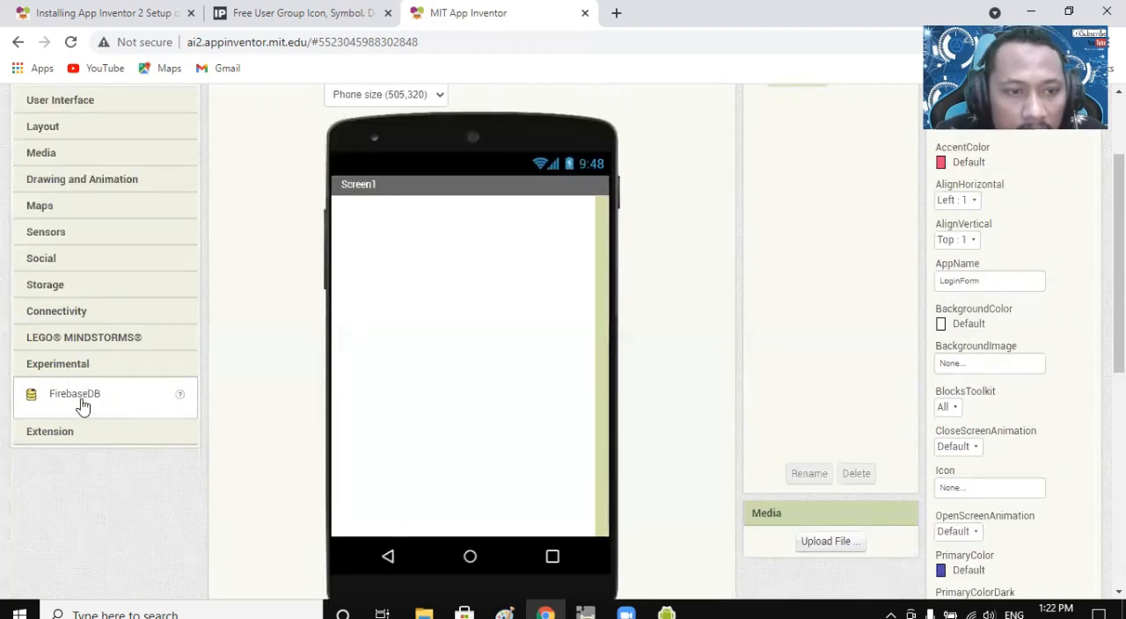
left_click(44, 284)
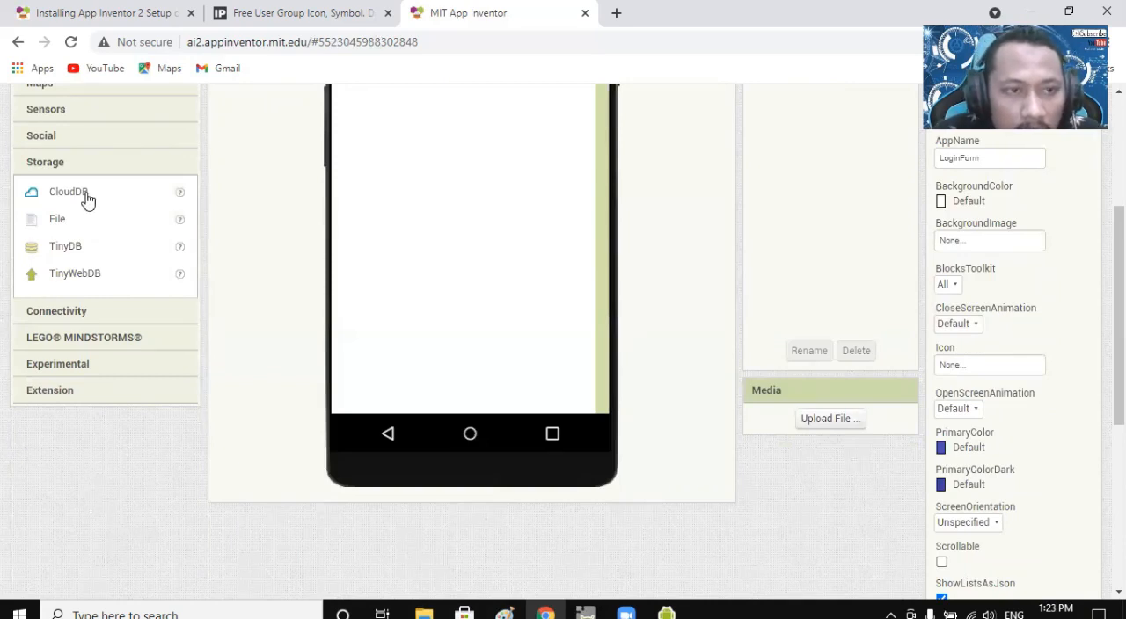
left_click(64, 369)
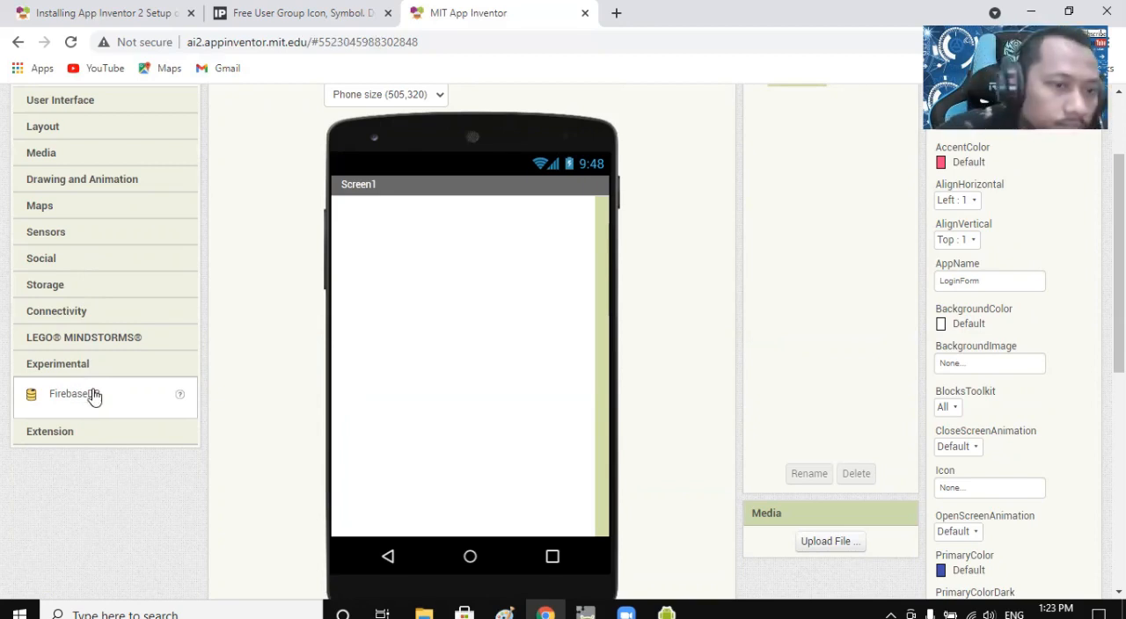
Expand the Extension category to see its import option, and look over the full palette and the Screen1 preview.
left_click(69, 435)
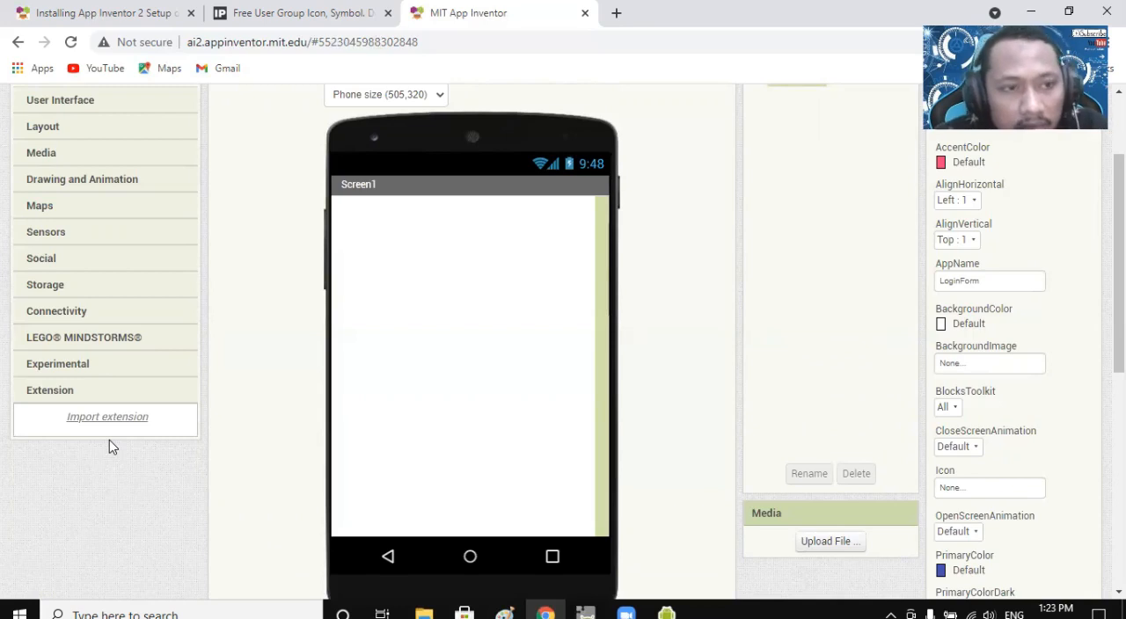
scroll(173, 309, "up", 3)
scroll(127, 406, "down", 3)
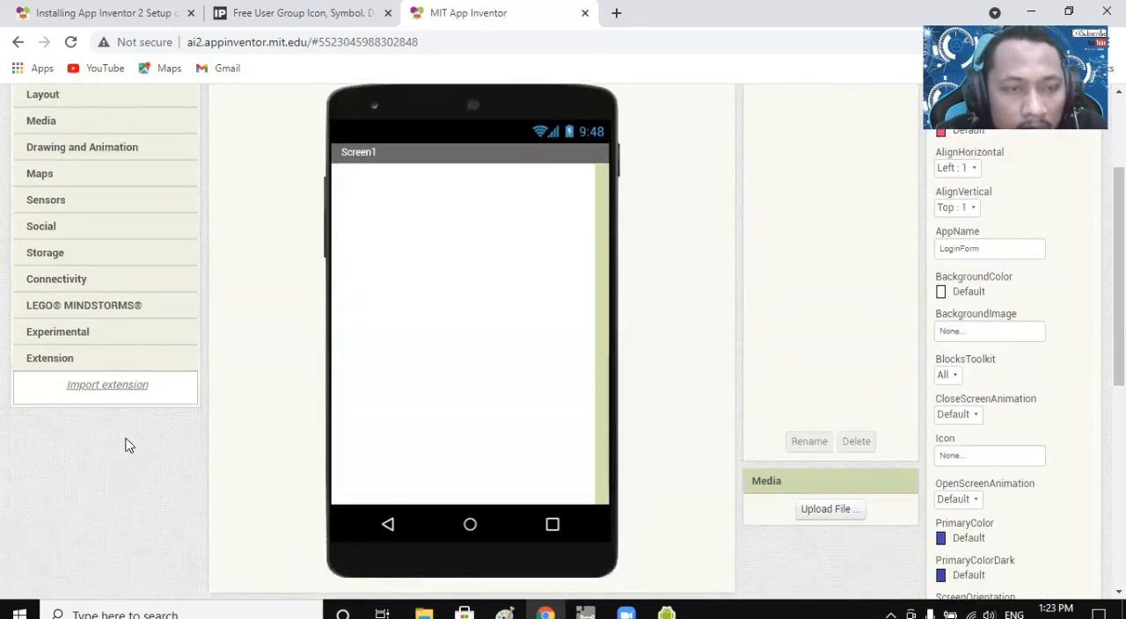
scroll(128, 446, "up", 2)
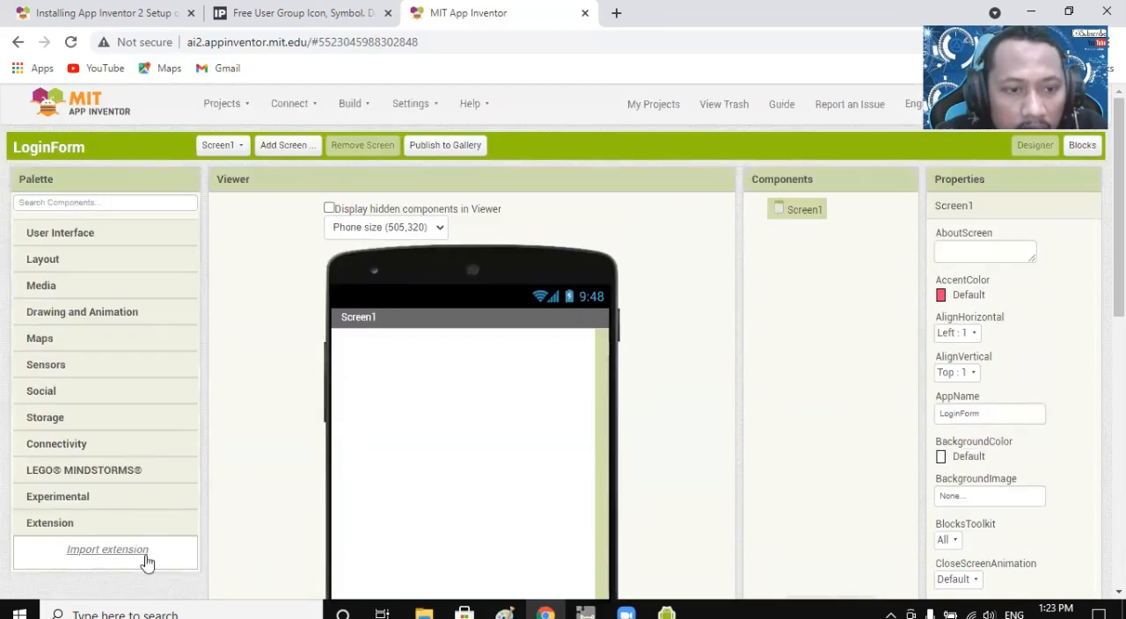
scroll(106, 581, "down", 1)
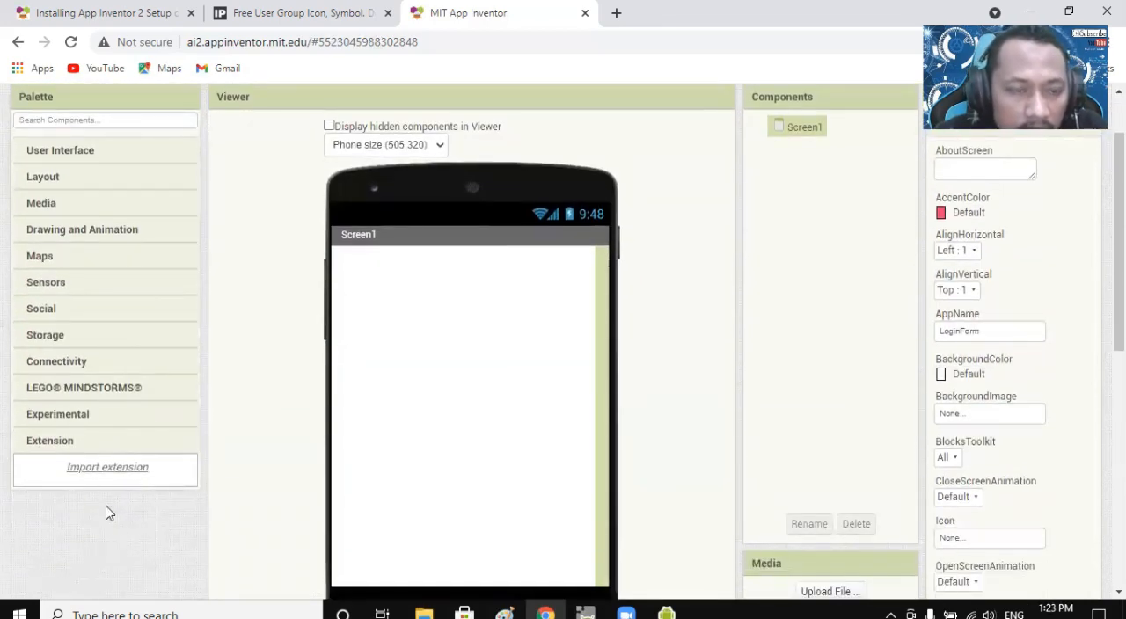
scroll(130, 475, "up", 1)
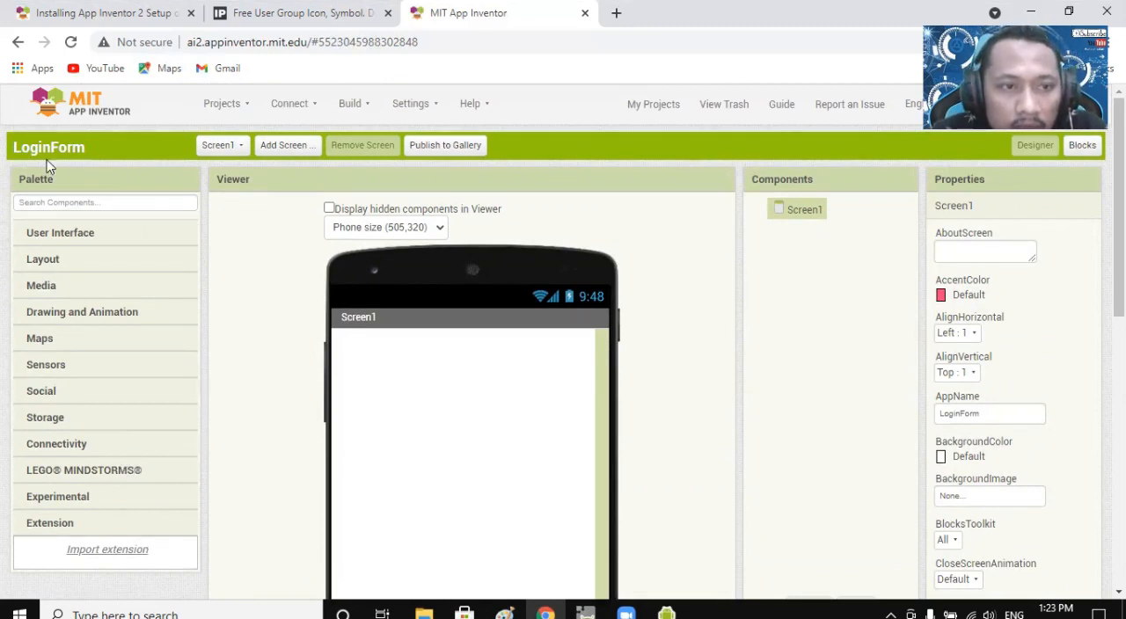
scroll(435, 337, "down", 4)
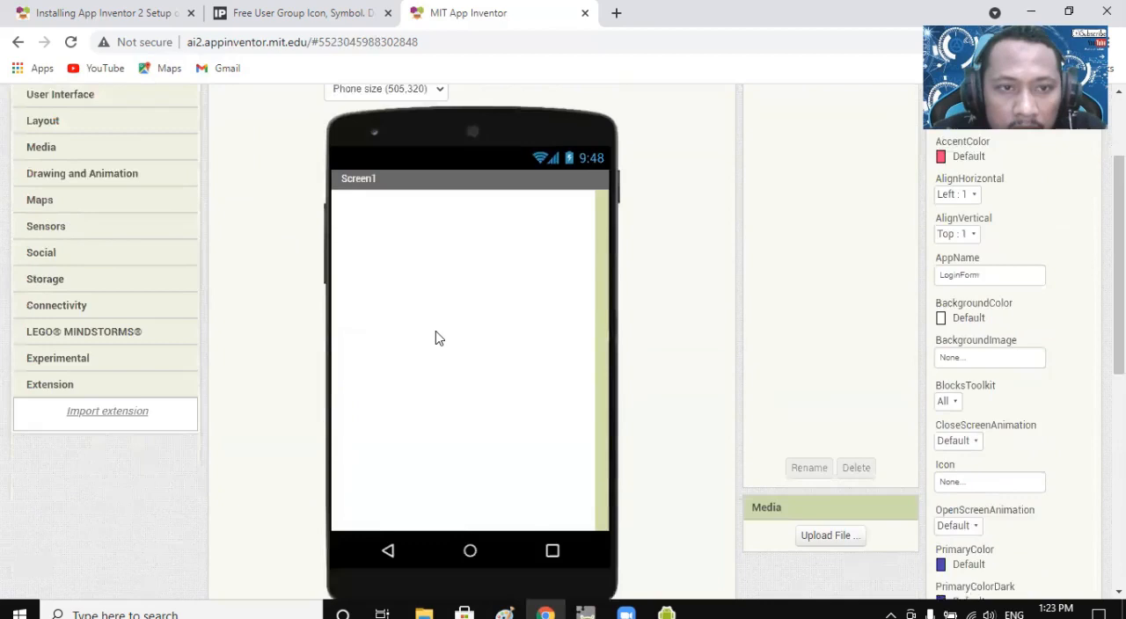
scroll(548, 435, "up", 4)
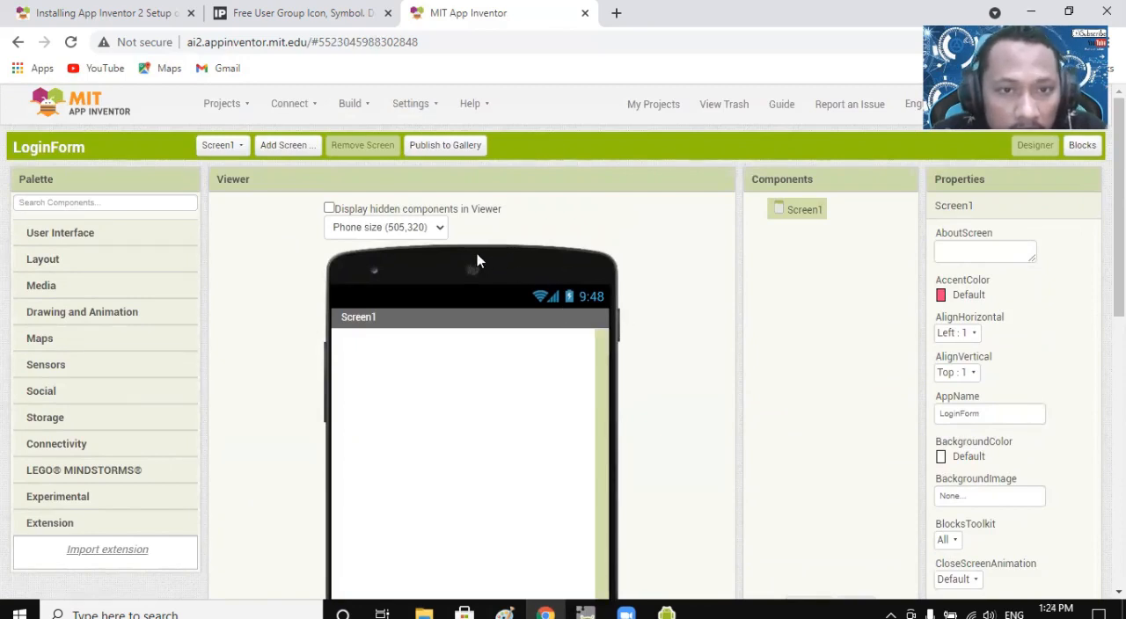
Check the preview size options in the viewer and look over the whole Screen1 phone mockup.
left_click(439, 230)
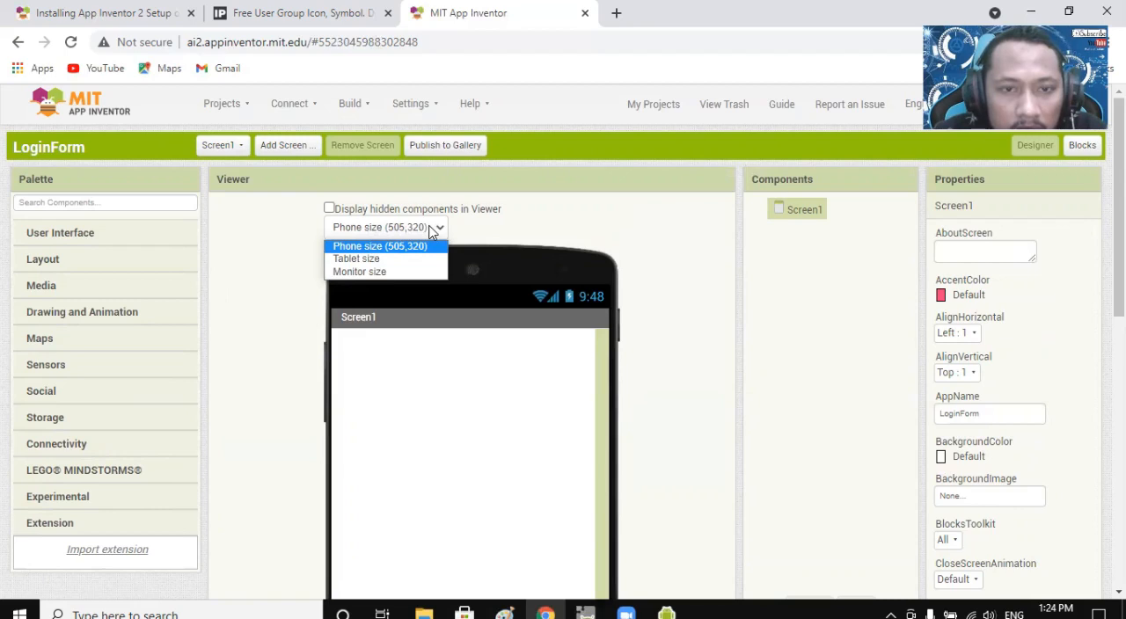
left_click(484, 230)
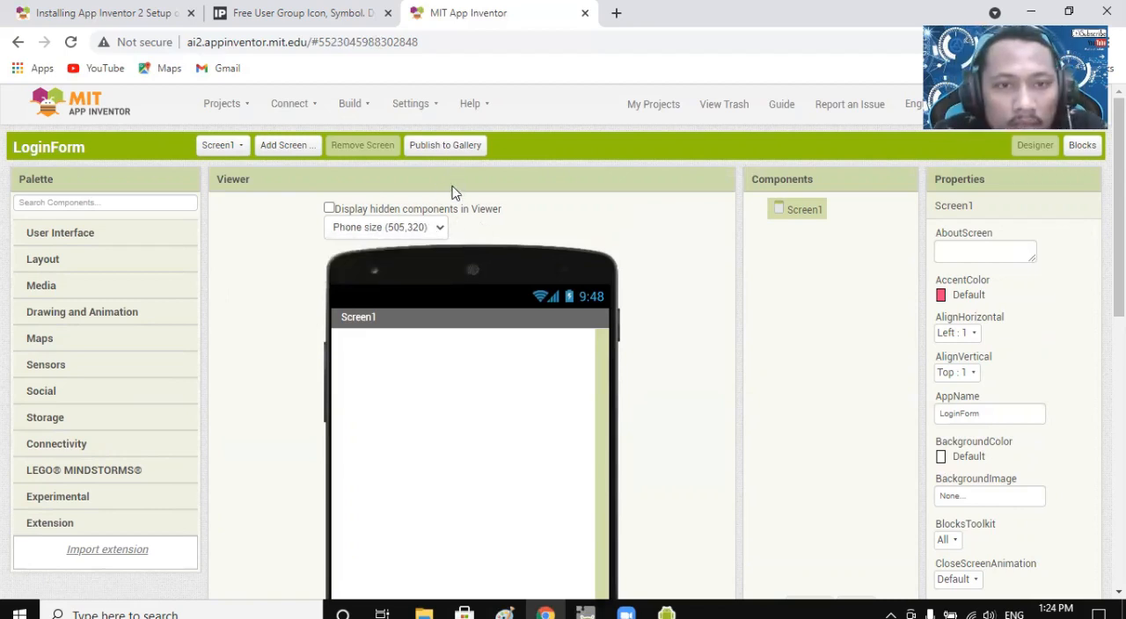
scroll(596, 353, "down", 6)
scroll(601, 354, "up", 5)
scroll(601, 352, "up", 1)
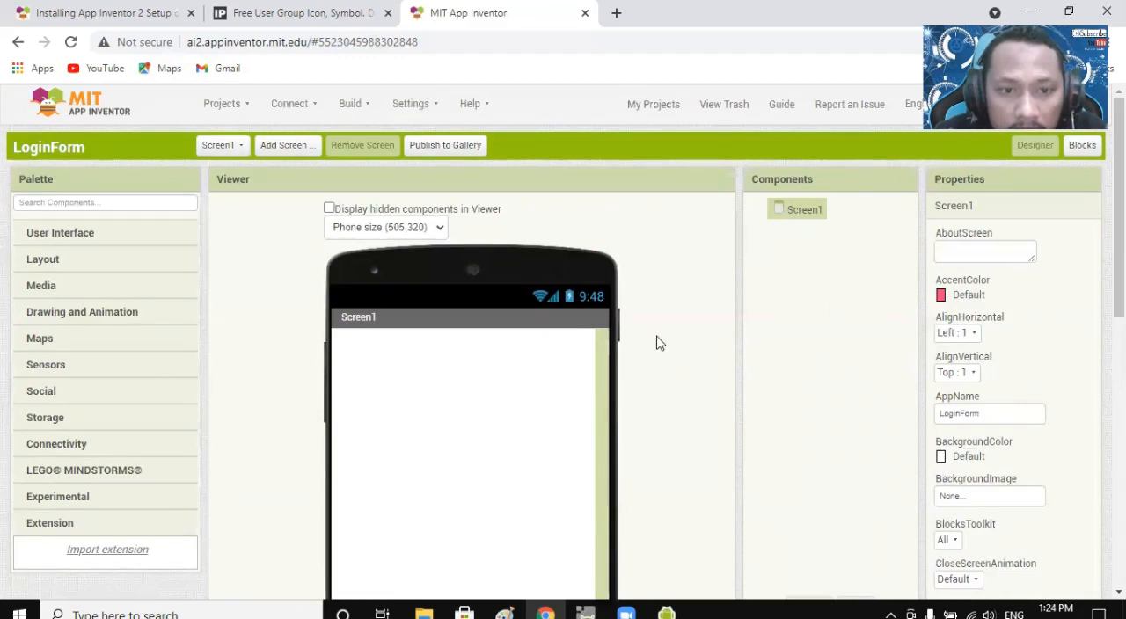
scroll(515, 502, "down", 2)
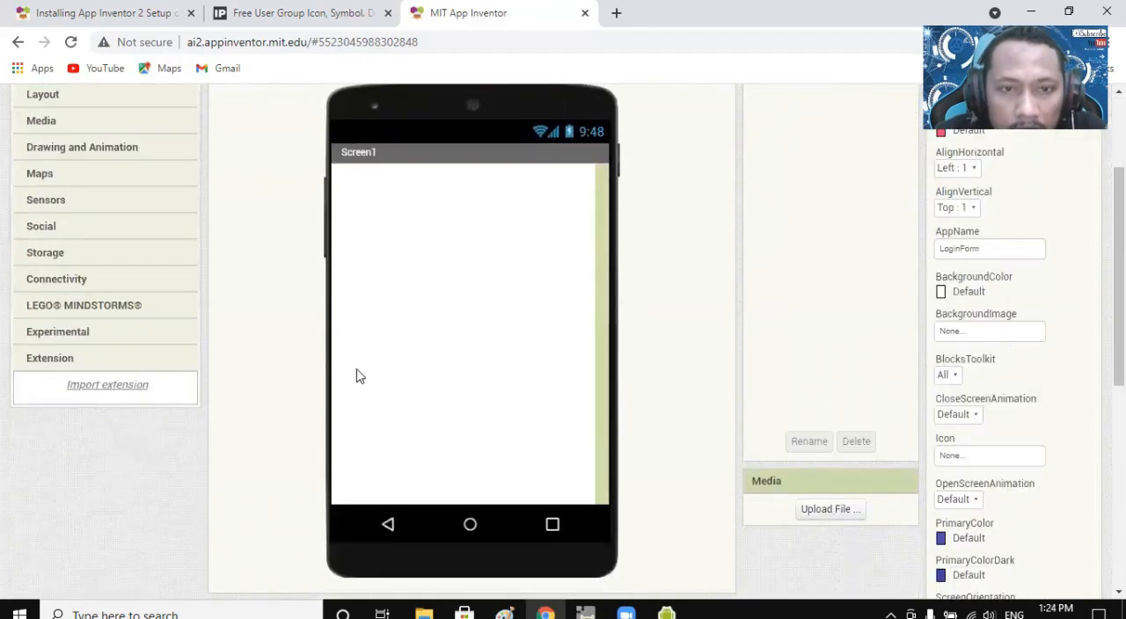
scroll(525, 476, "up", 2)
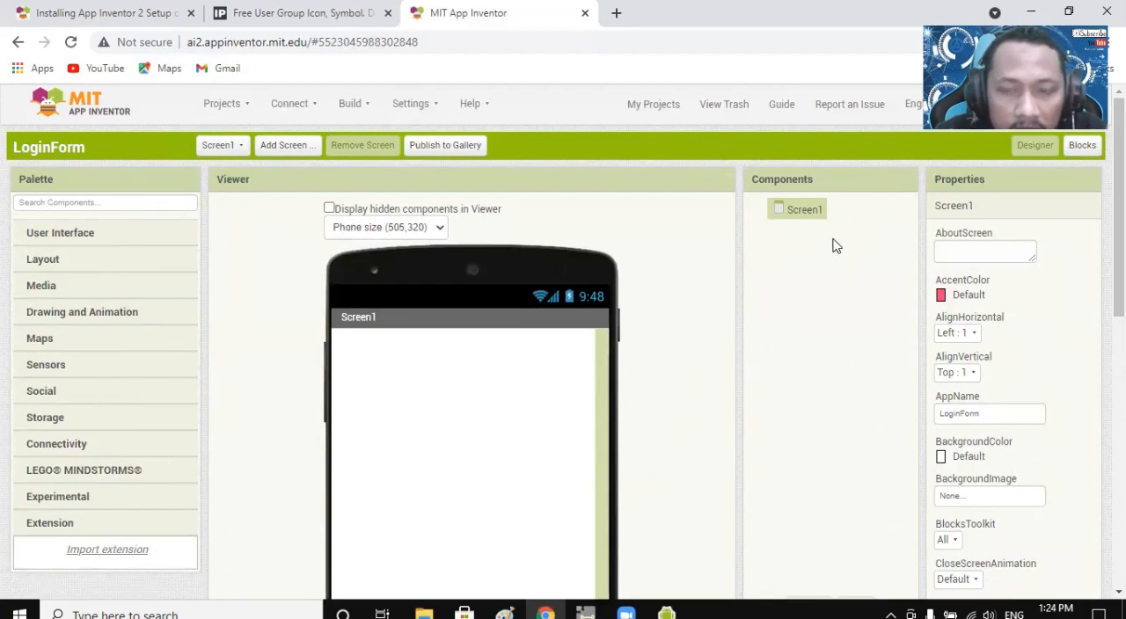
Examine the project's component tree with its rename and delete options, and the media file upload area.
scroll(815, 224, "down", 3)
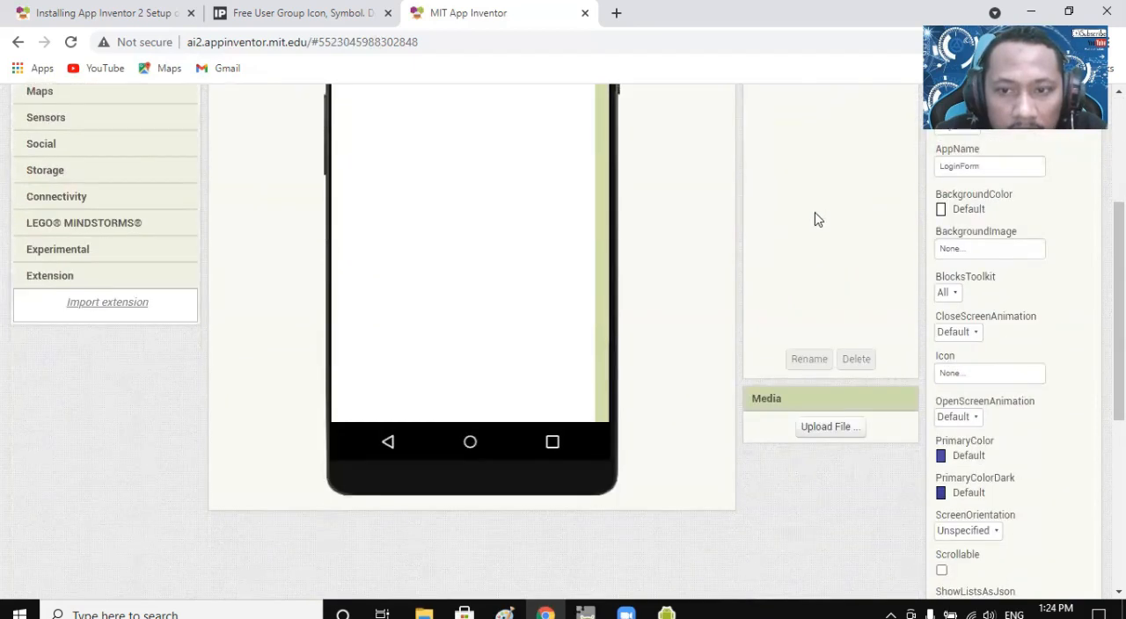
scroll(828, 367, "up", 3)
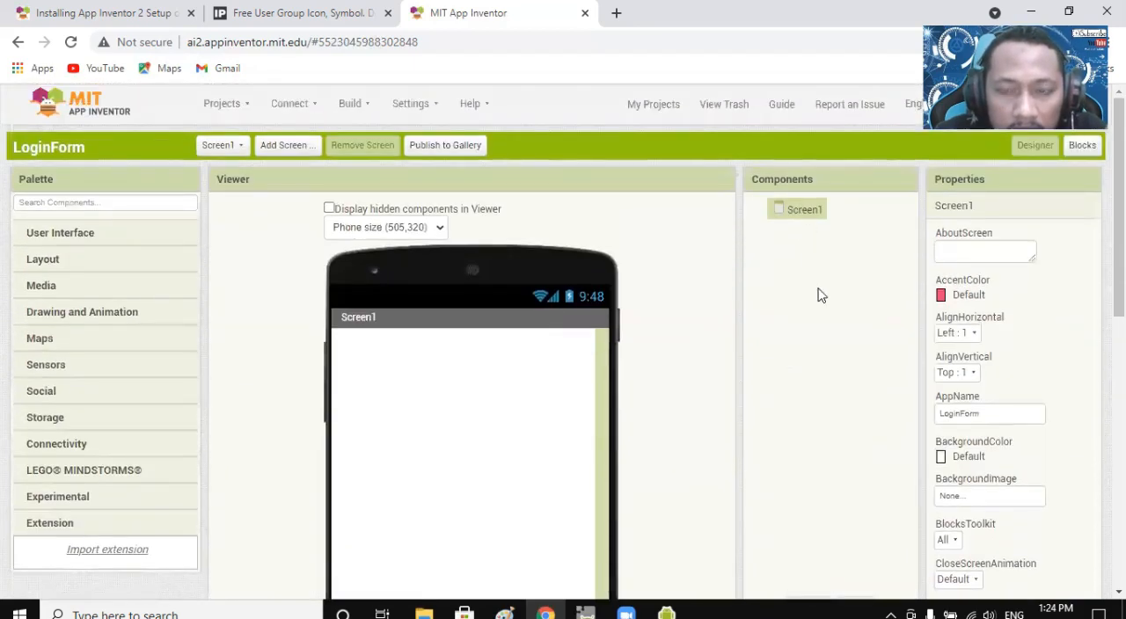
scroll(820, 303, "down", 5)
scroll(820, 312, "up", 5)
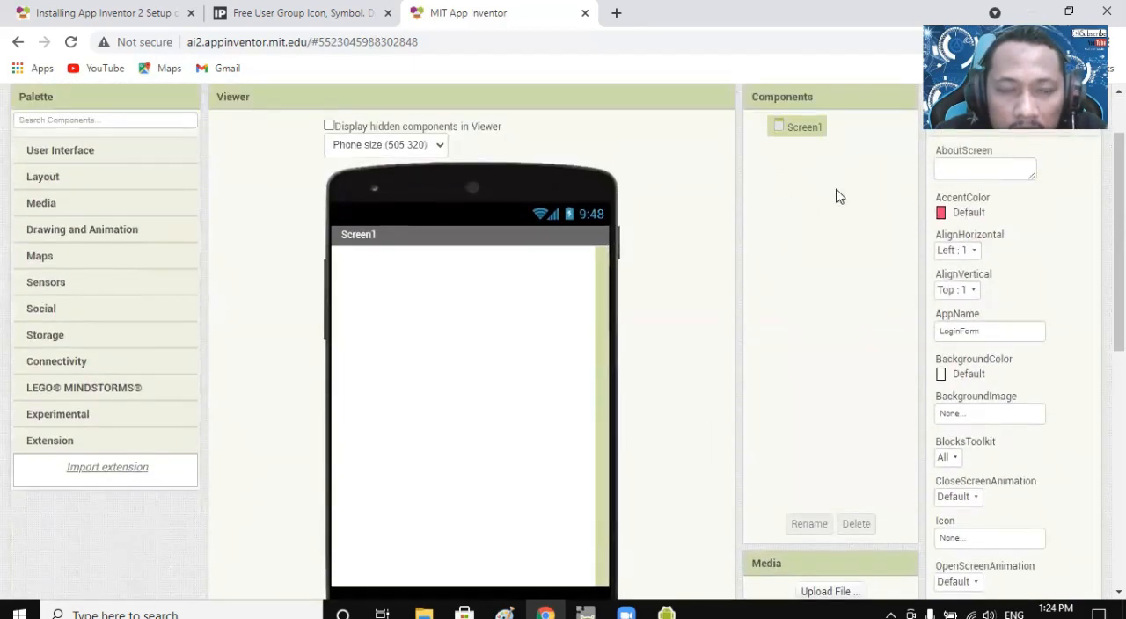
scroll(832, 239, "up", 2)
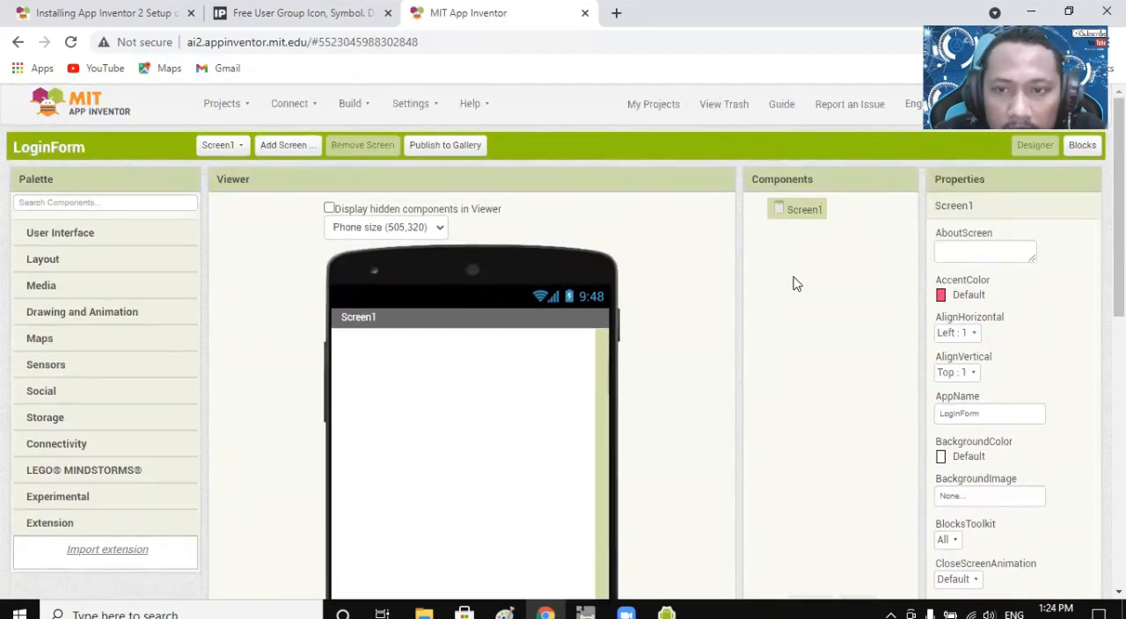
scroll(796, 284, "down", 2)
scroll(796, 220, "down", 2)
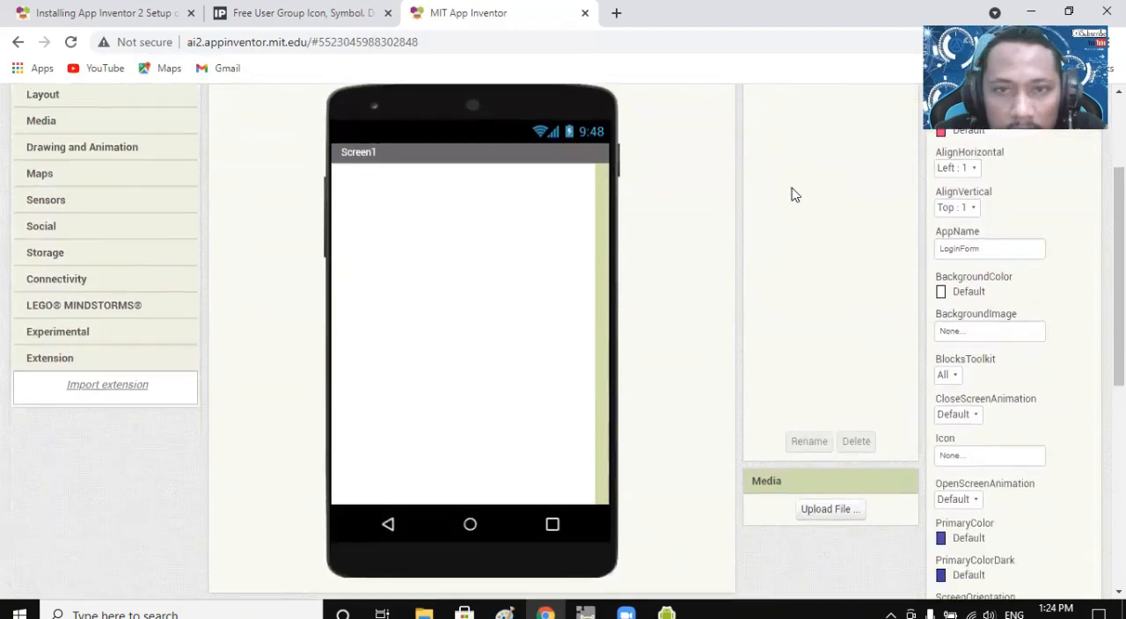
scroll(792, 194, "up", 4)
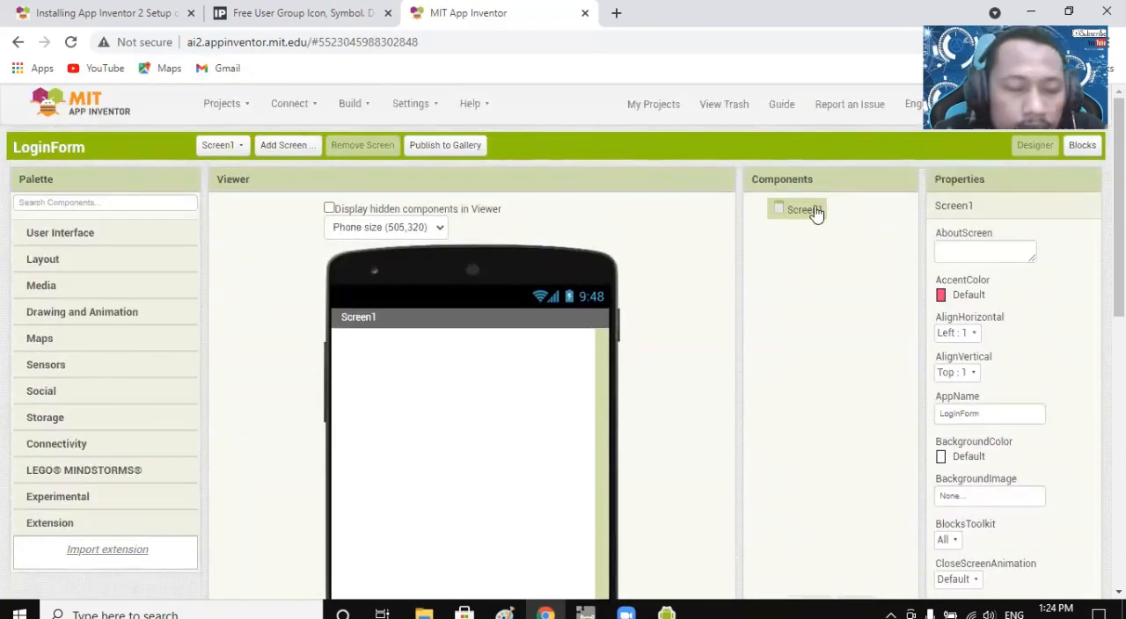
scroll(809, 242, "down", 4)
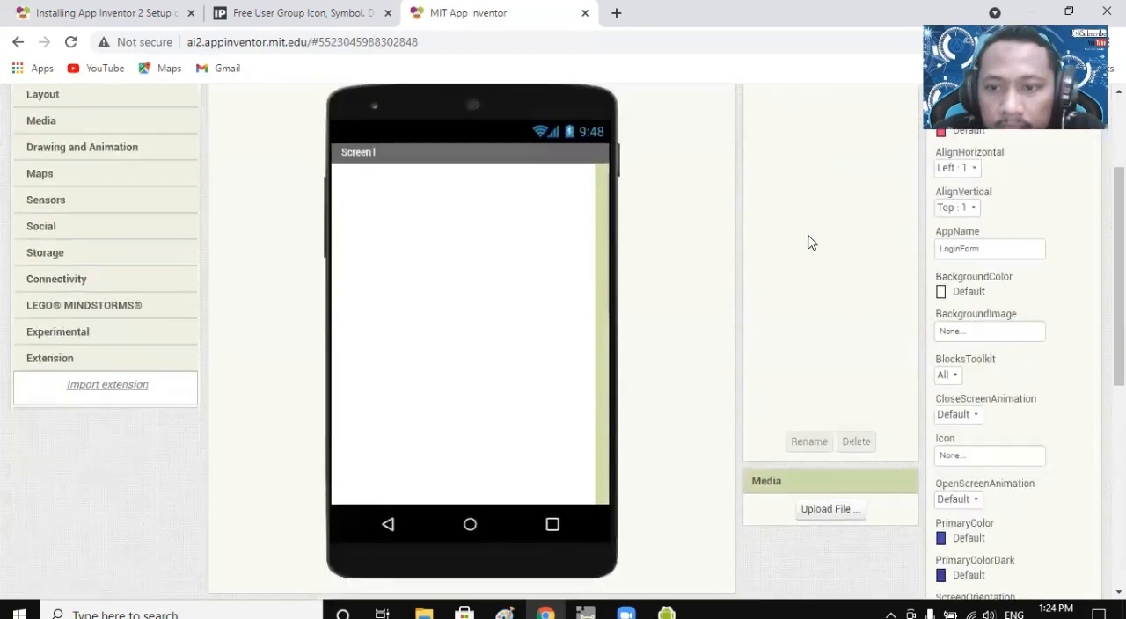
scroll(811, 243, "down", 2)
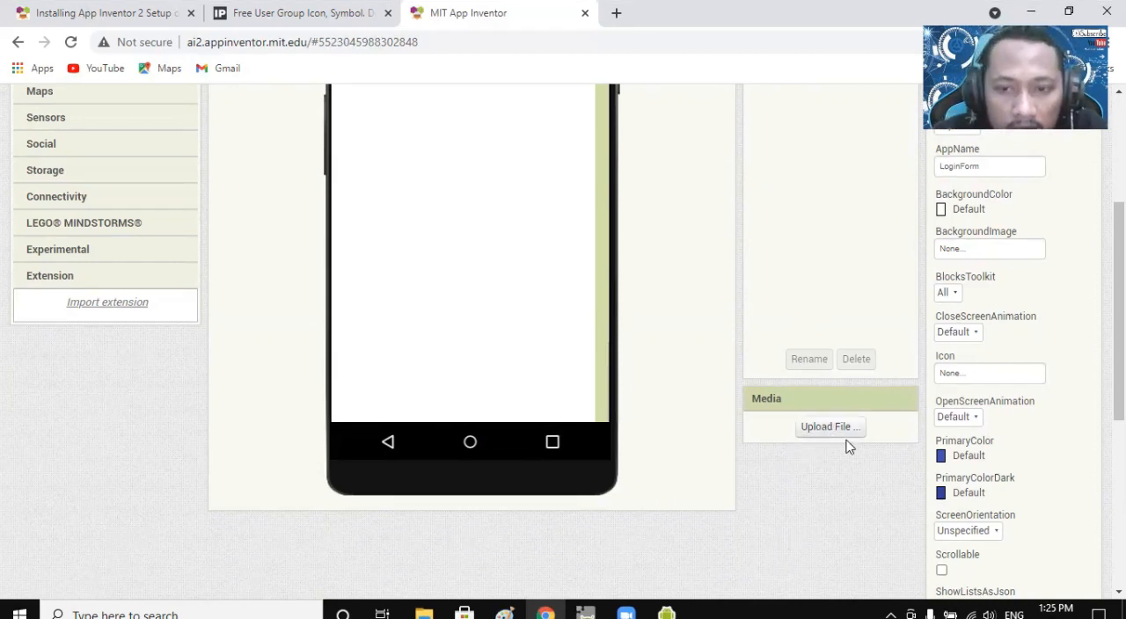
scroll(810, 494, "up", 1)
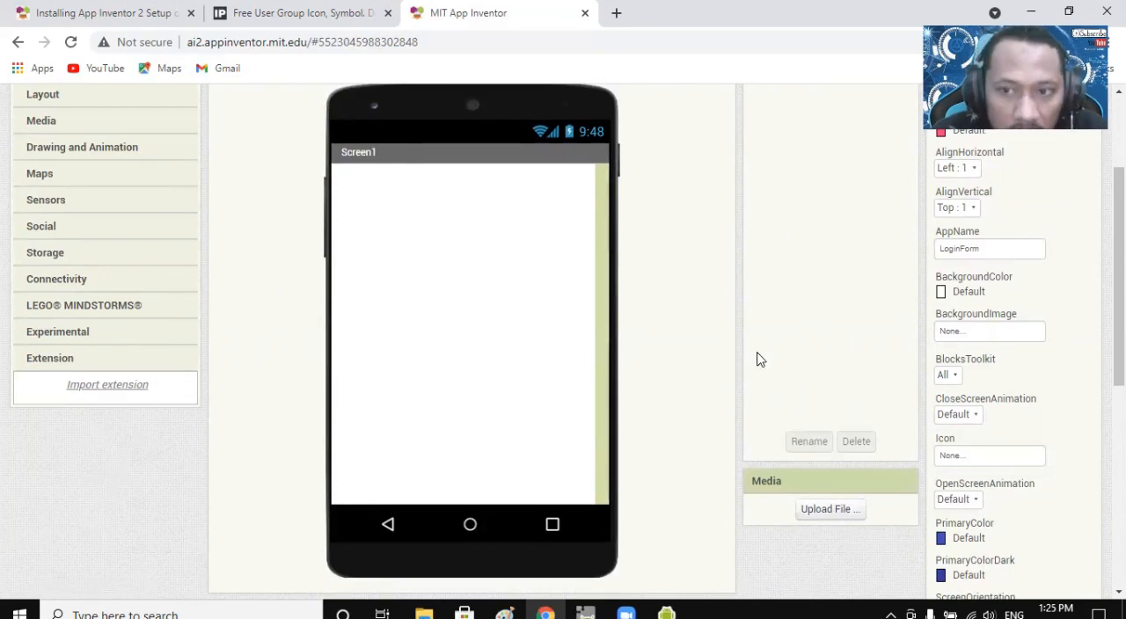
scroll(767, 356, "up", 3)
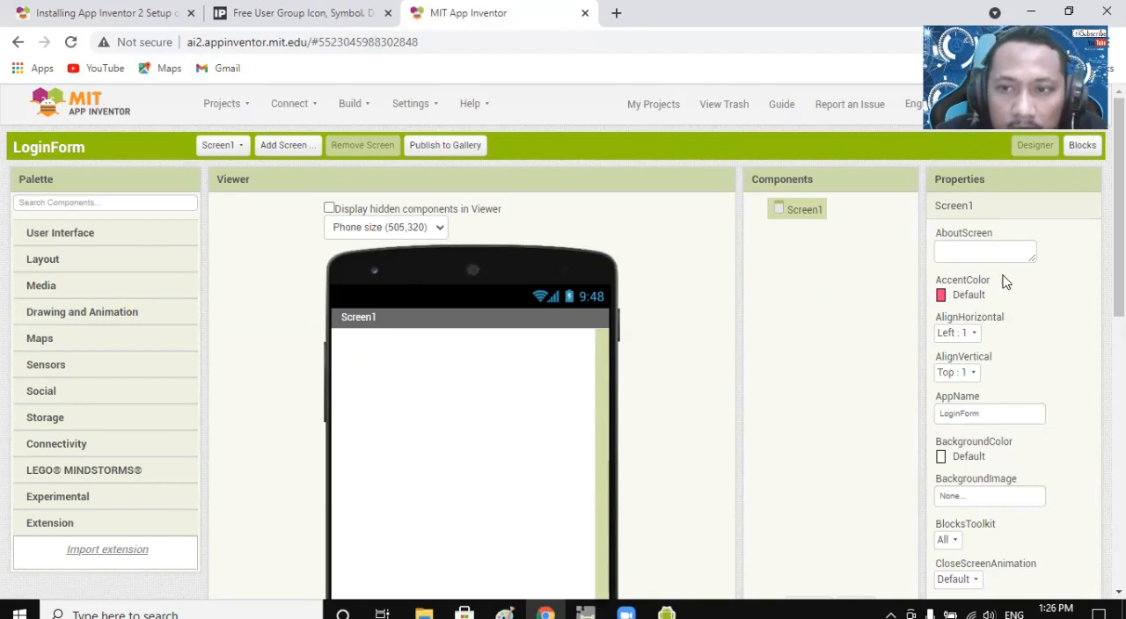
Look over the properties of Screen1 and its empty preview.
scroll(1003, 281, "down", 5)
scroll(1012, 334, "up", 5)
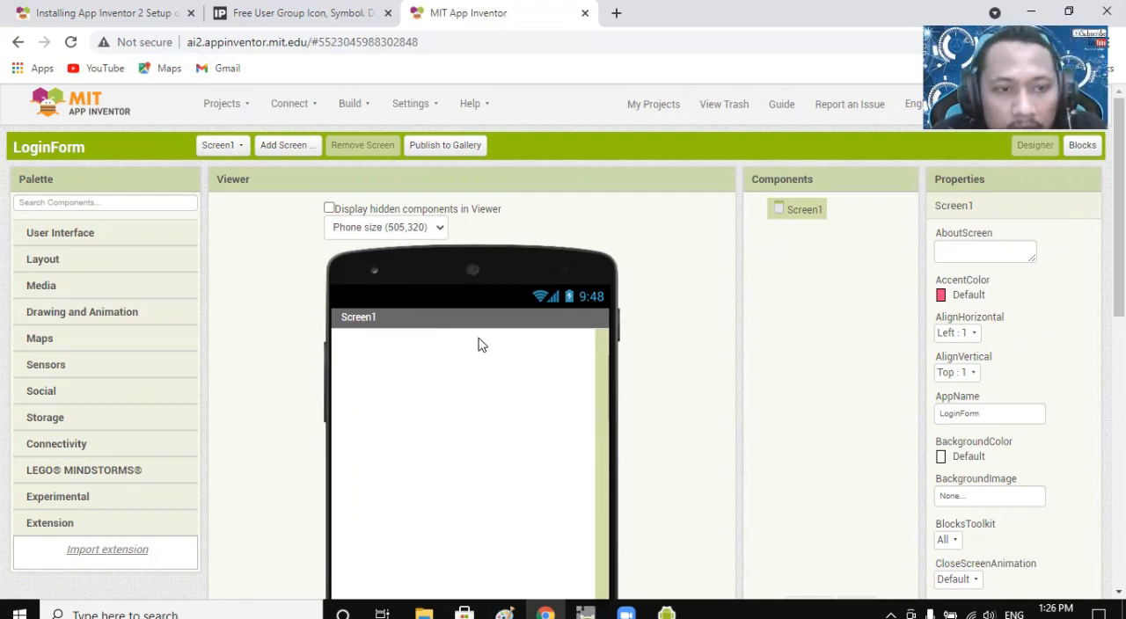
scroll(481, 372, "down", 4)
scroll(478, 371, "up", 4)
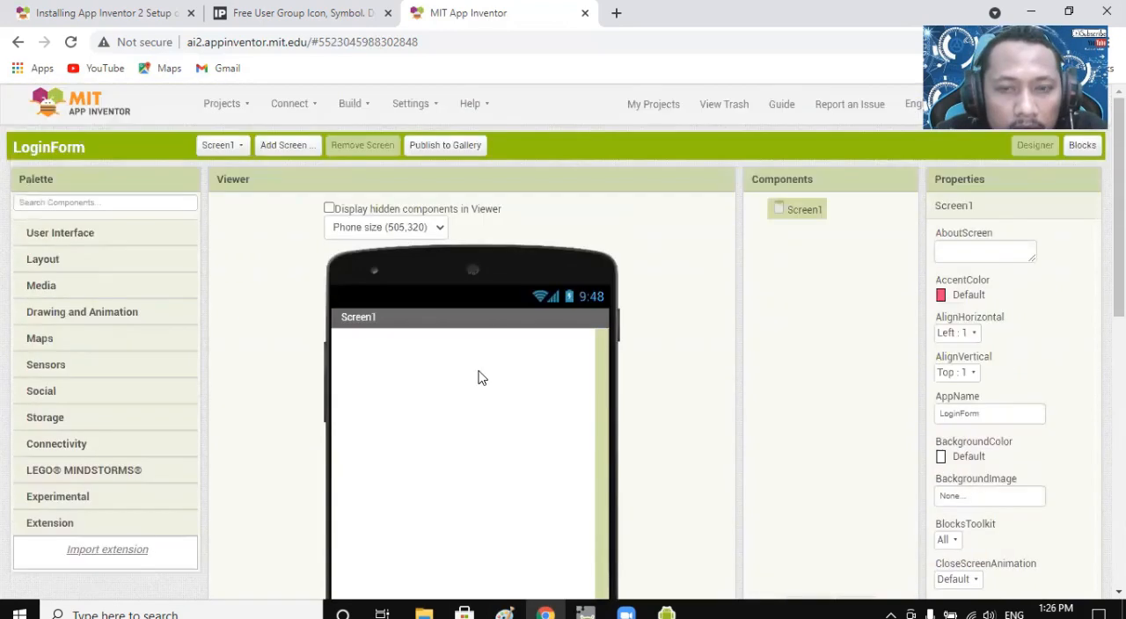
Add a HorizontalArrangement from the Layout components to the empty Screen1.
left_click(93, 261)
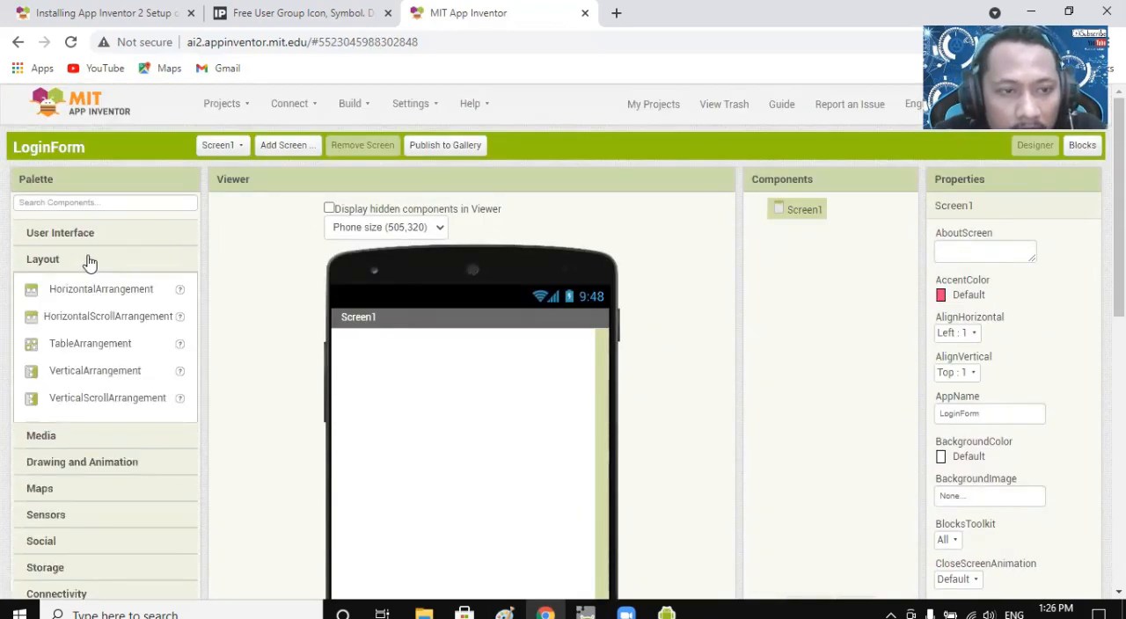
scroll(300, 374, "down", 1)
scroll(292, 373, "down", 1)
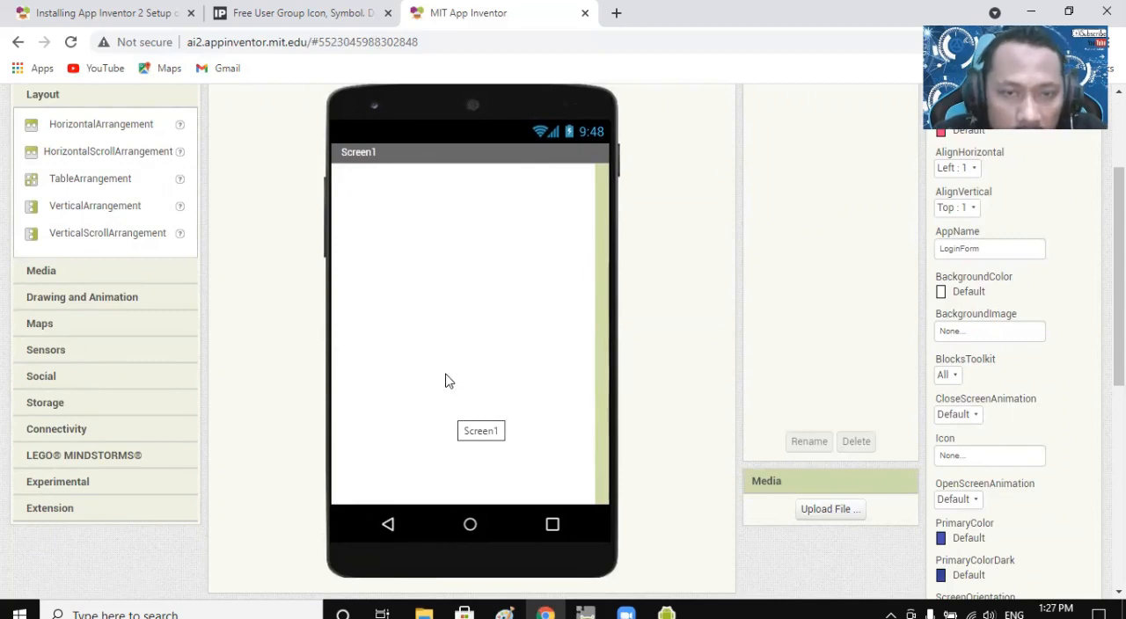
scroll(435, 379, "up", 2)
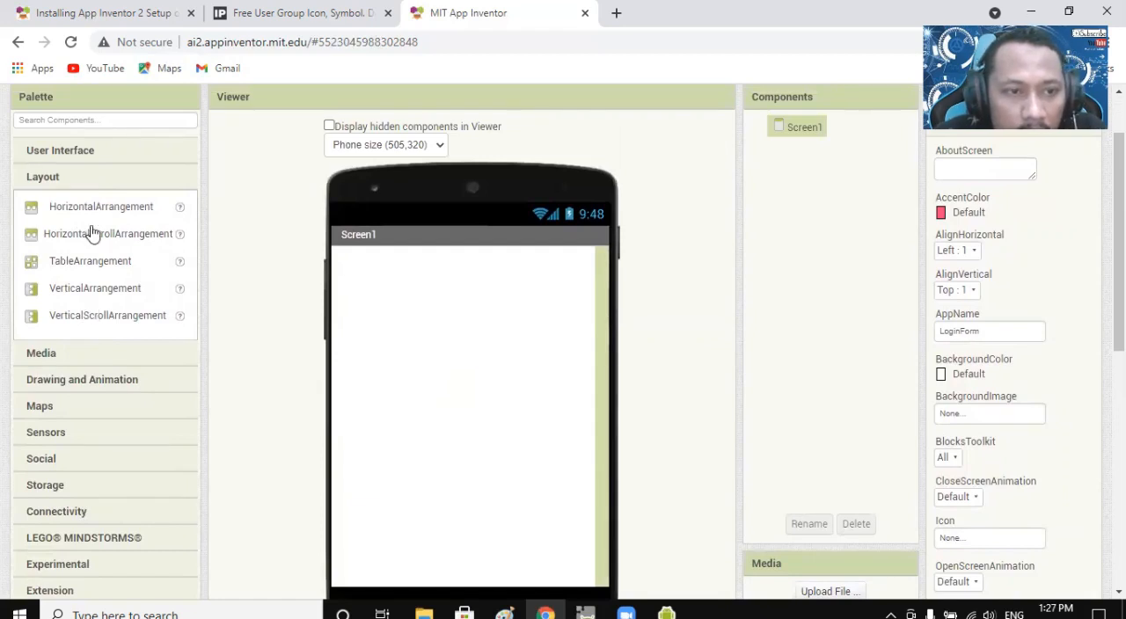
left_click_drag(93, 215, 414, 289)
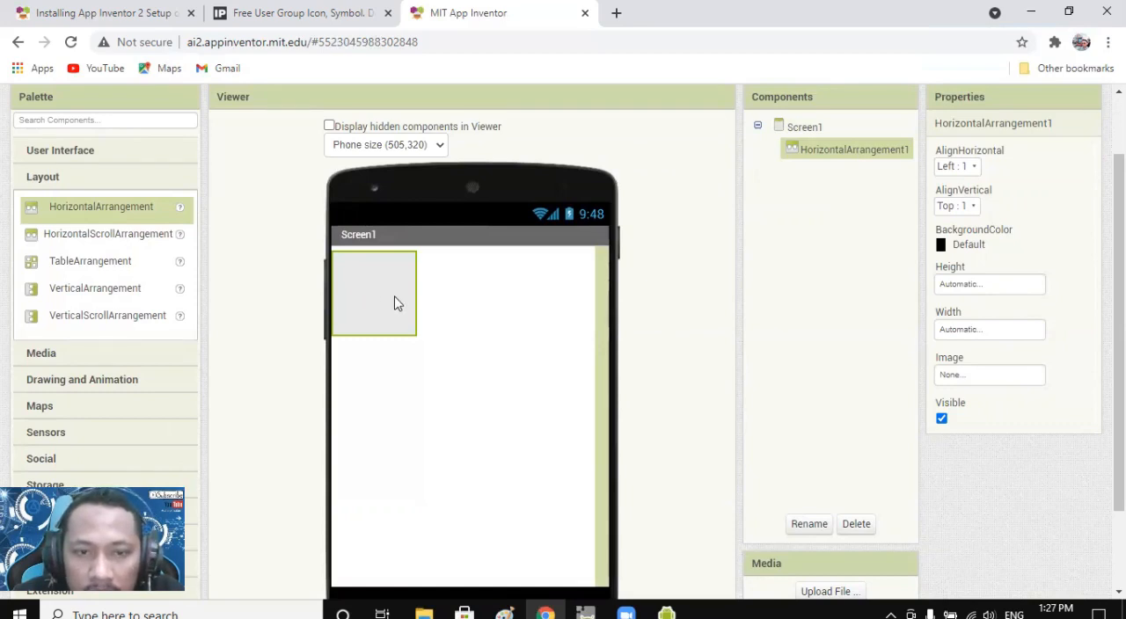
Set the HorizontalArrangement's width to Fill parent and its height to 30 percent.
left_click(976, 333)
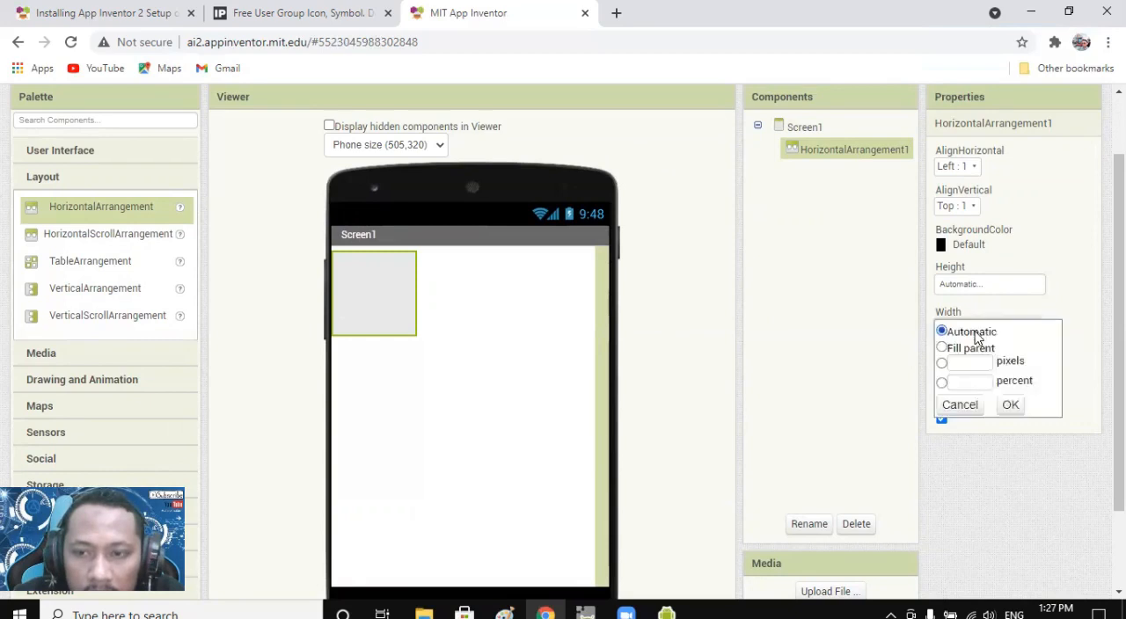
left_click(943, 348)
left_click(1011, 407)
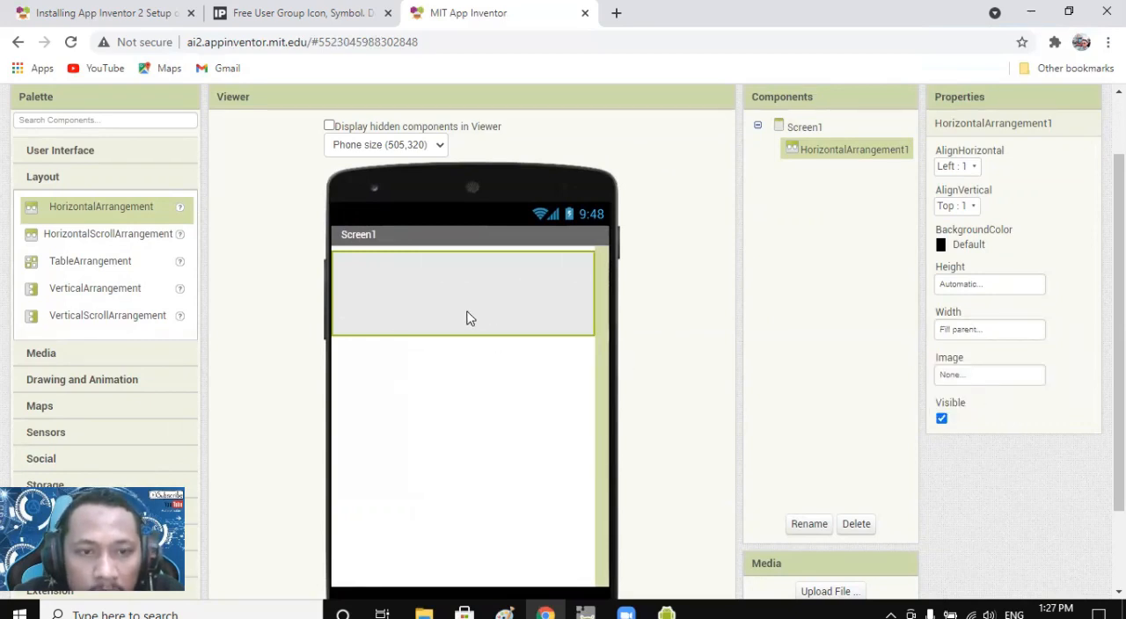
left_click(971, 288)
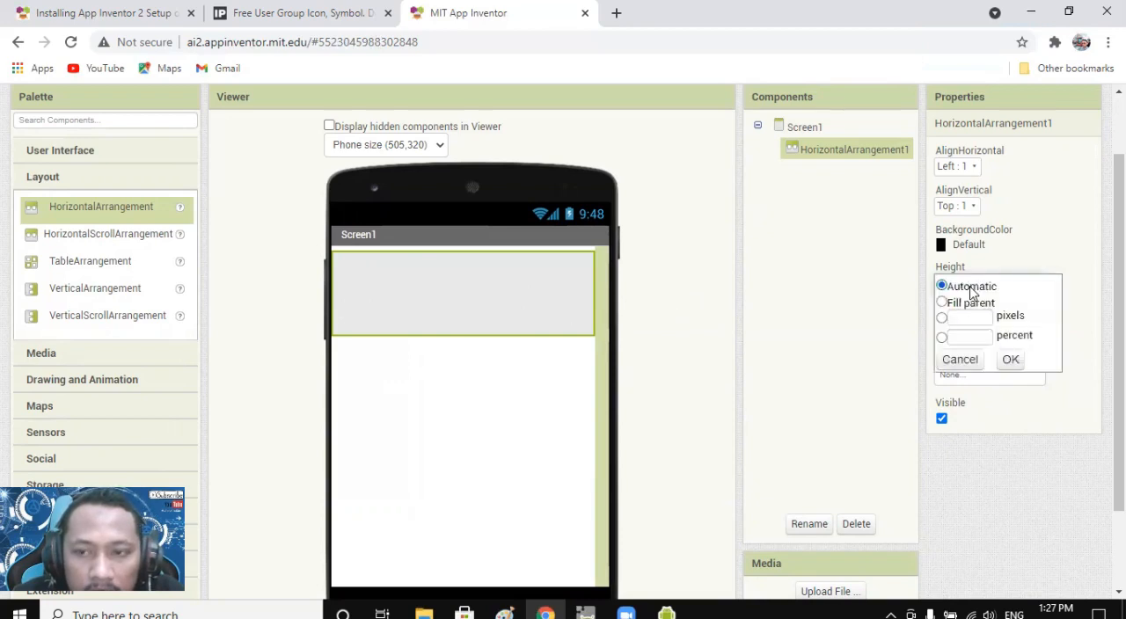
left_click(965, 337)
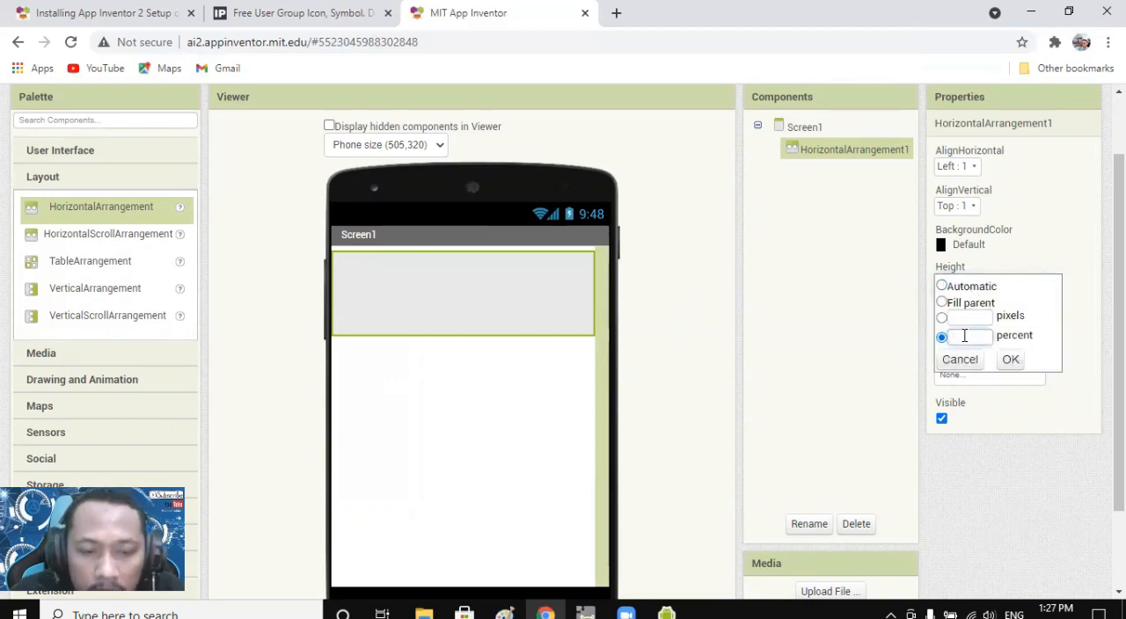
left_click(1010, 360)
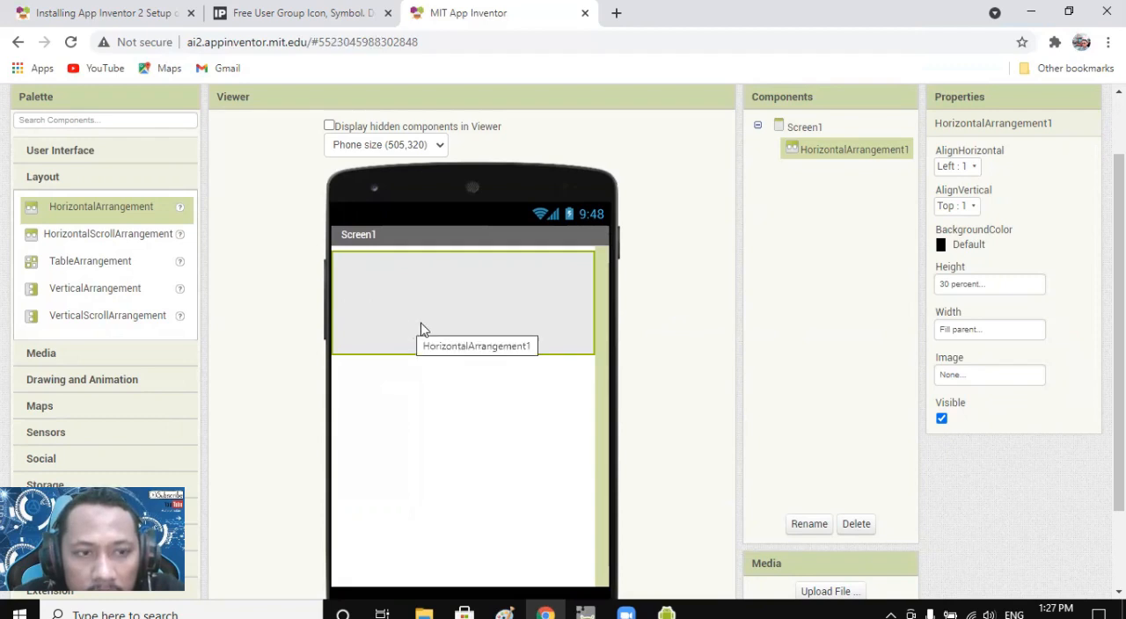
Add a VerticalArrangement below the HorizontalArrangement and set its width to Fill parent.
left_click(81, 290)
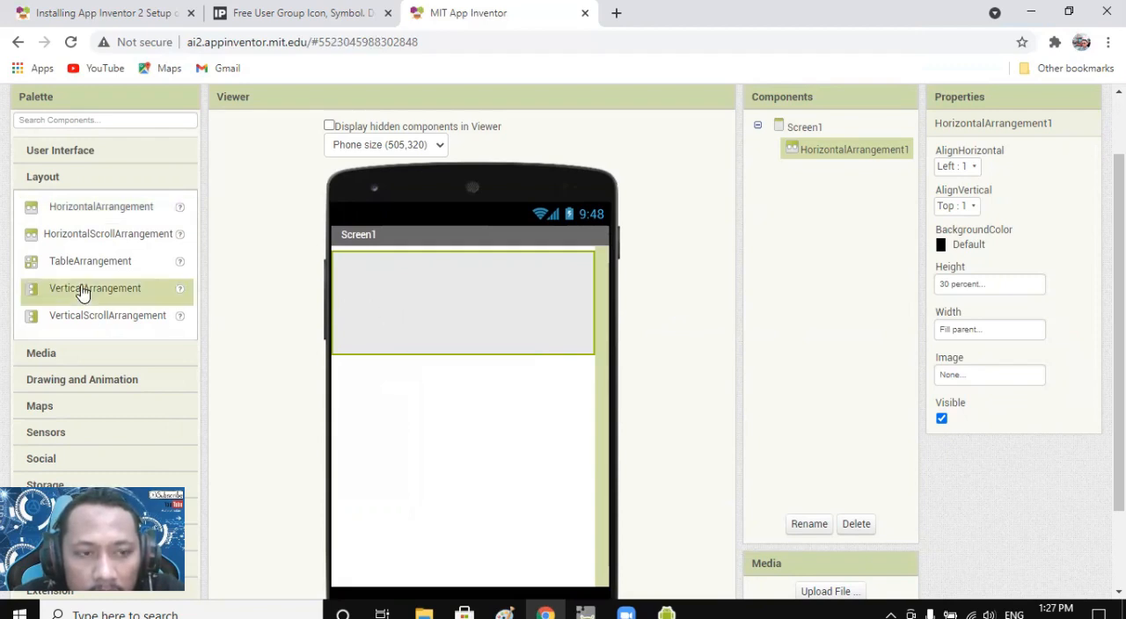
left_click_drag(70, 294, 456, 395)
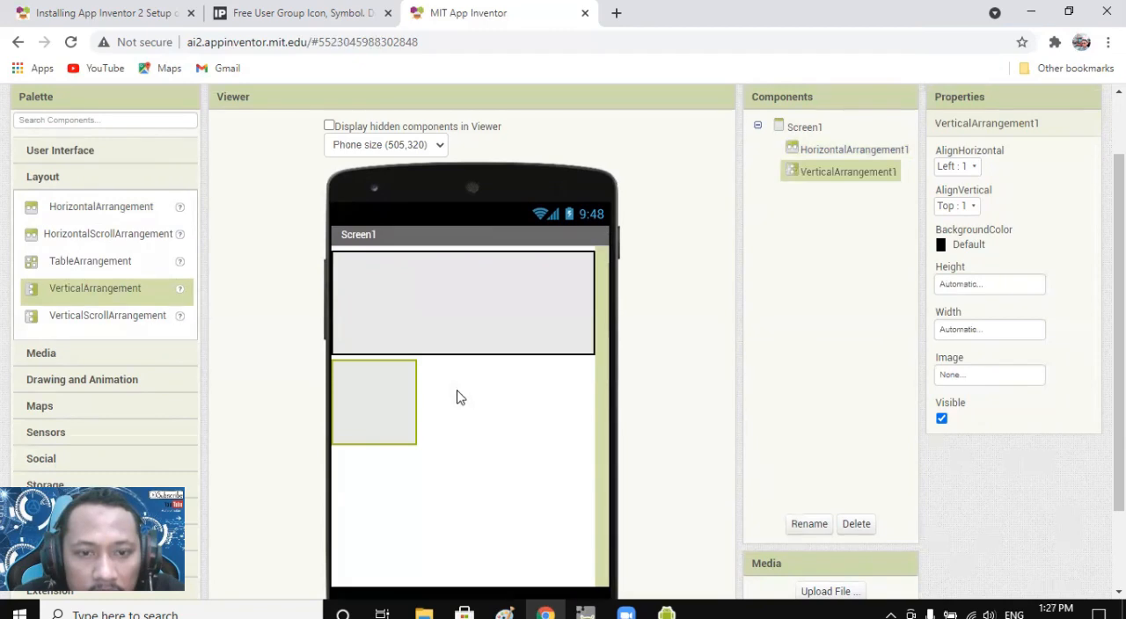
left_click(986, 329)
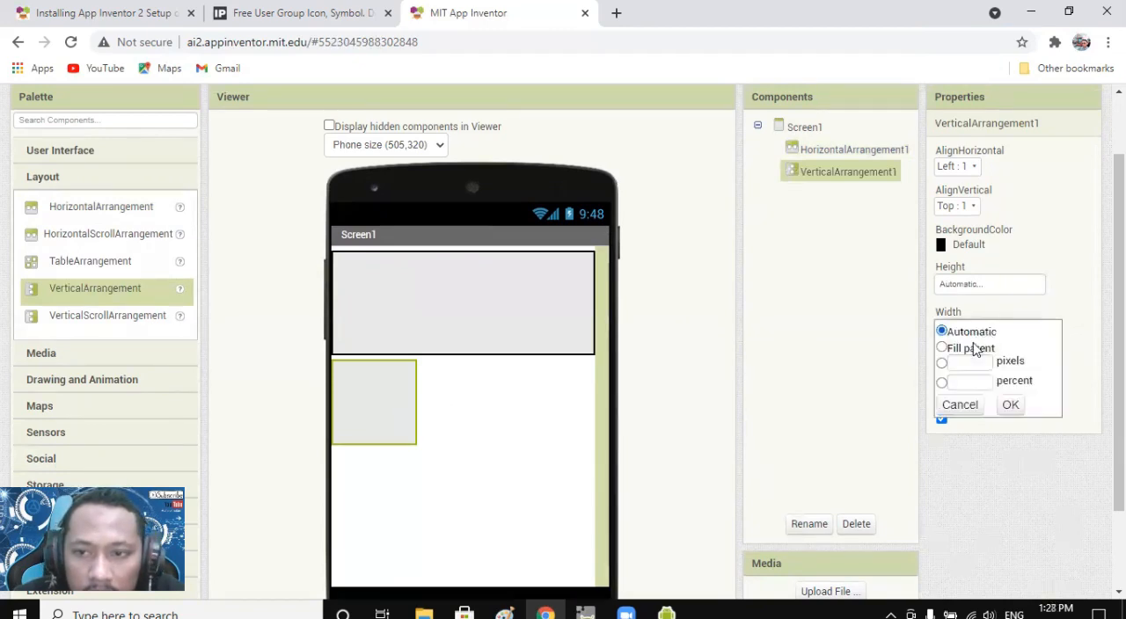
left_click(971, 350)
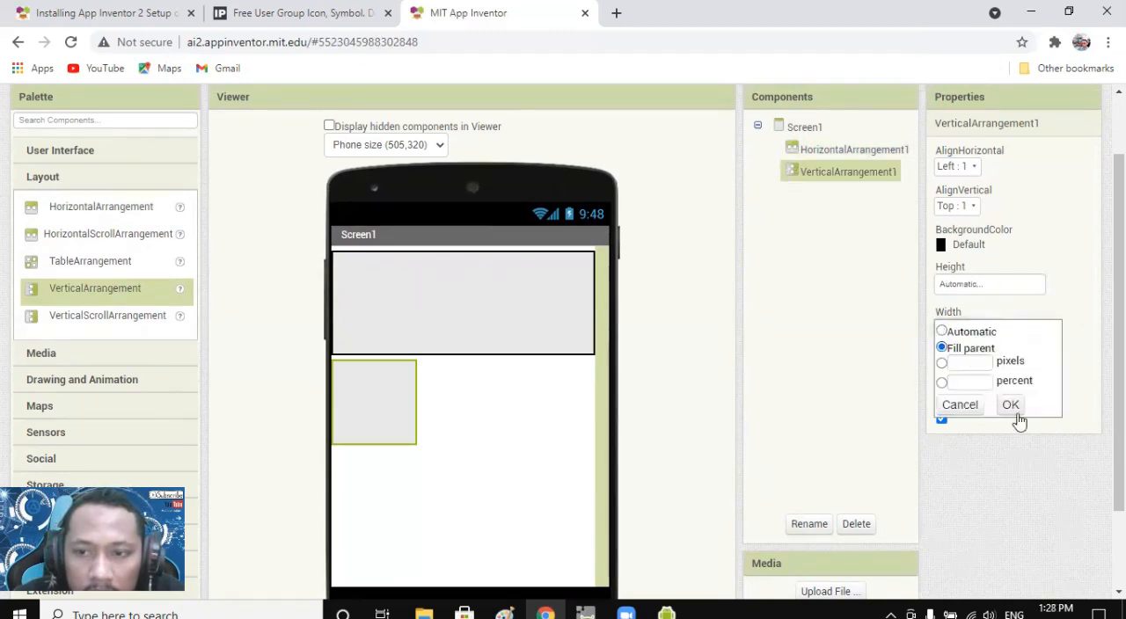
left_click(1012, 407)
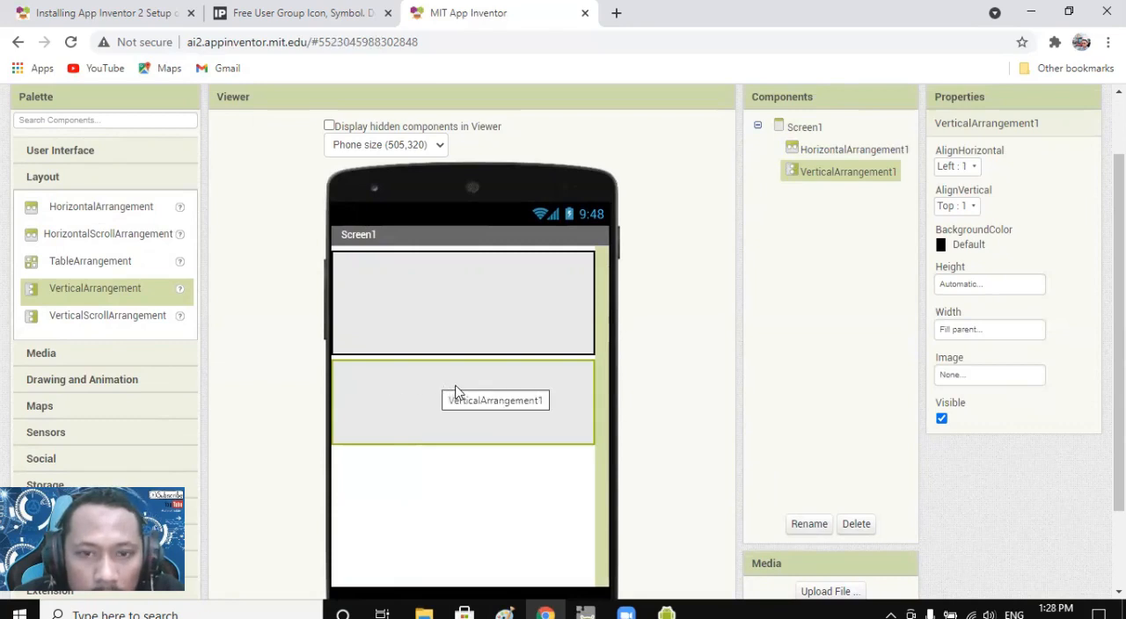
Set the VerticalArrangement's height to 30 percent.
left_click(972, 286)
left_click(969, 335)
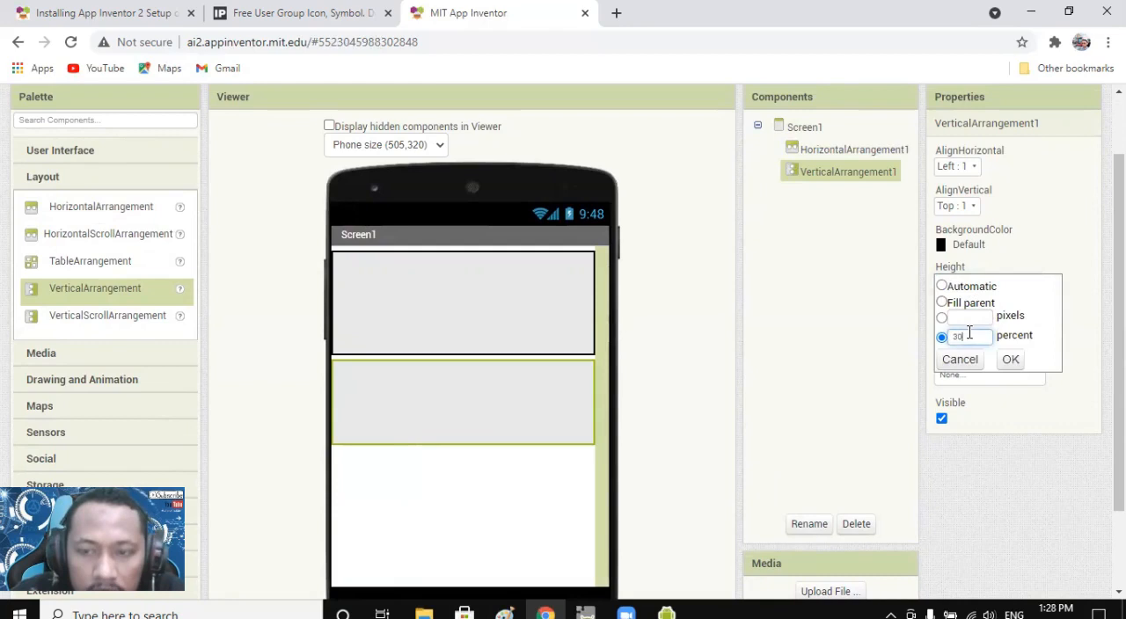
type("30")
left_click(1011, 360)
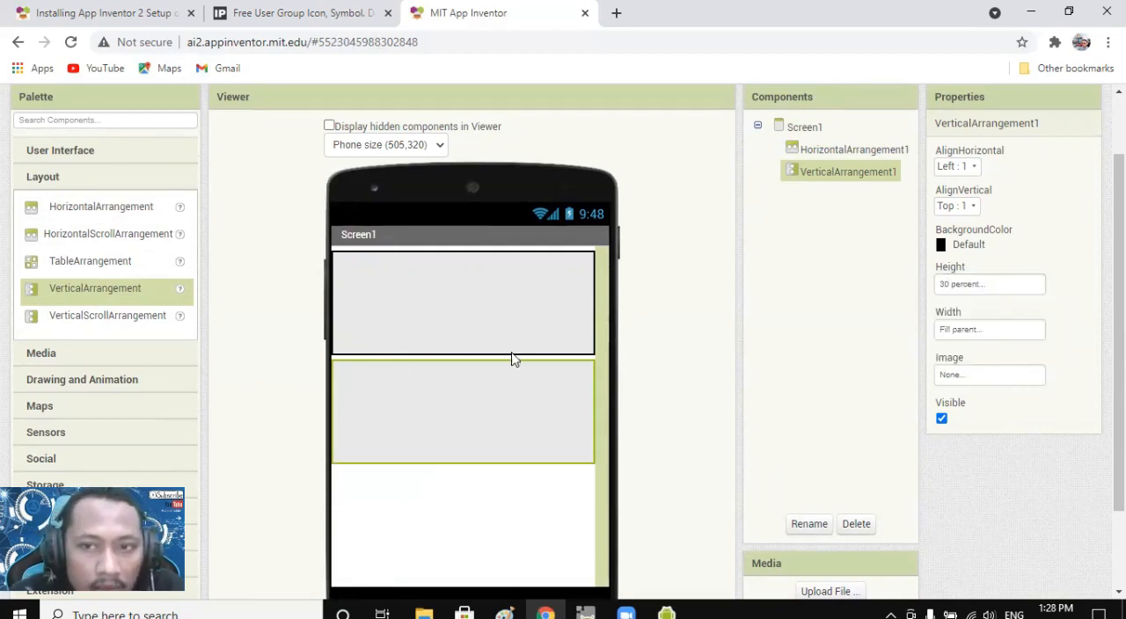
Select the horizontal and vertical arrangements alternately to compare them on Screen1.
left_click(487, 304)
left_click(486, 410)
left_click(488, 316)
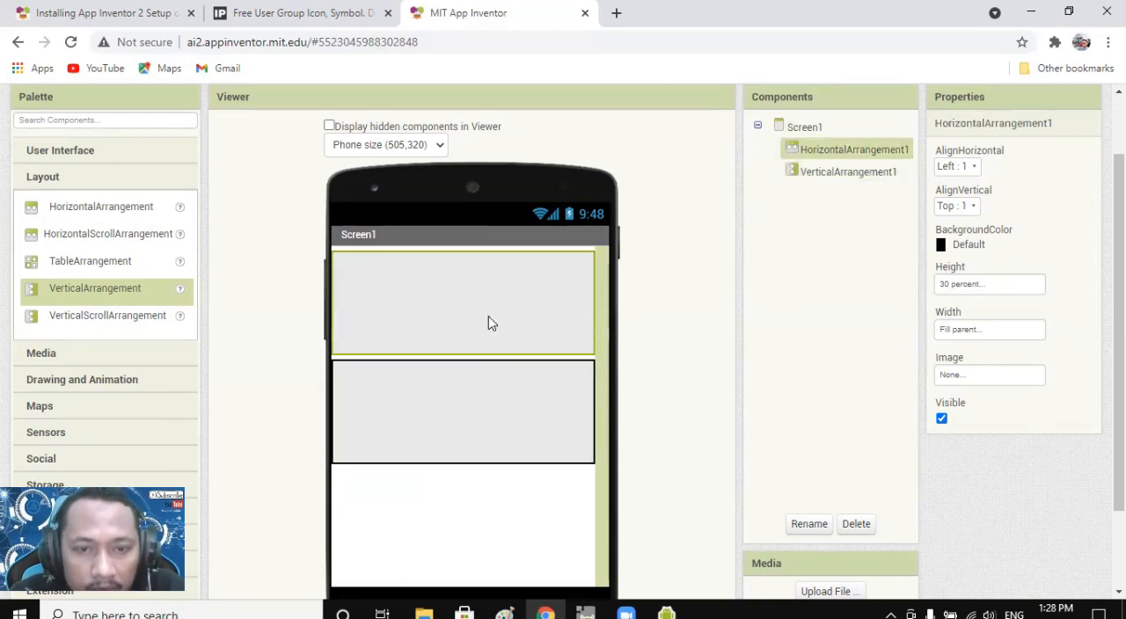
left_click(489, 426)
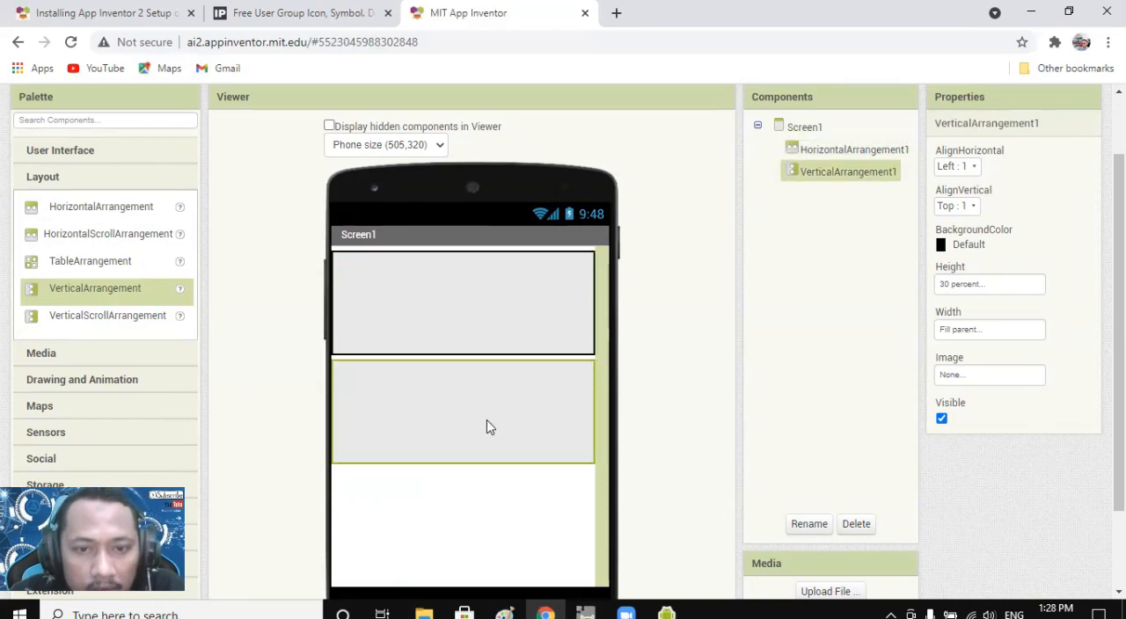
Nest a HorizontalArrangement in the existing HorizontalArrangement and set its width to 30 percent and height to Fill parent.
left_click(431, 318)
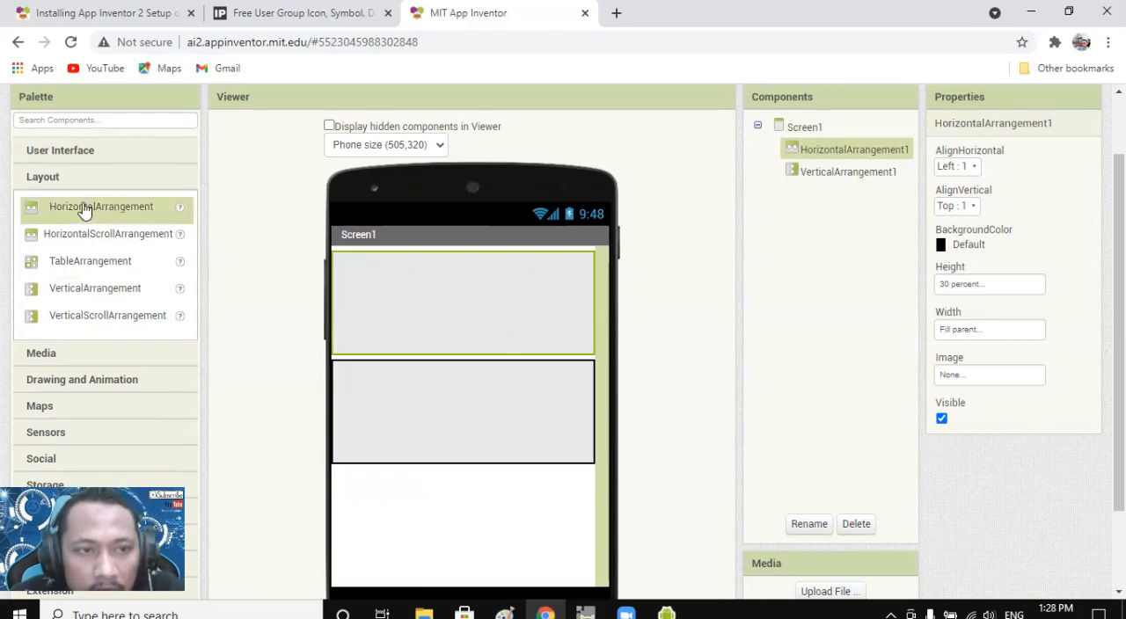
mouse_move(83, 219)
left_mouse_down()
mouse_move(129, 220)
mouse_move(373, 298)
left_mouse_up()
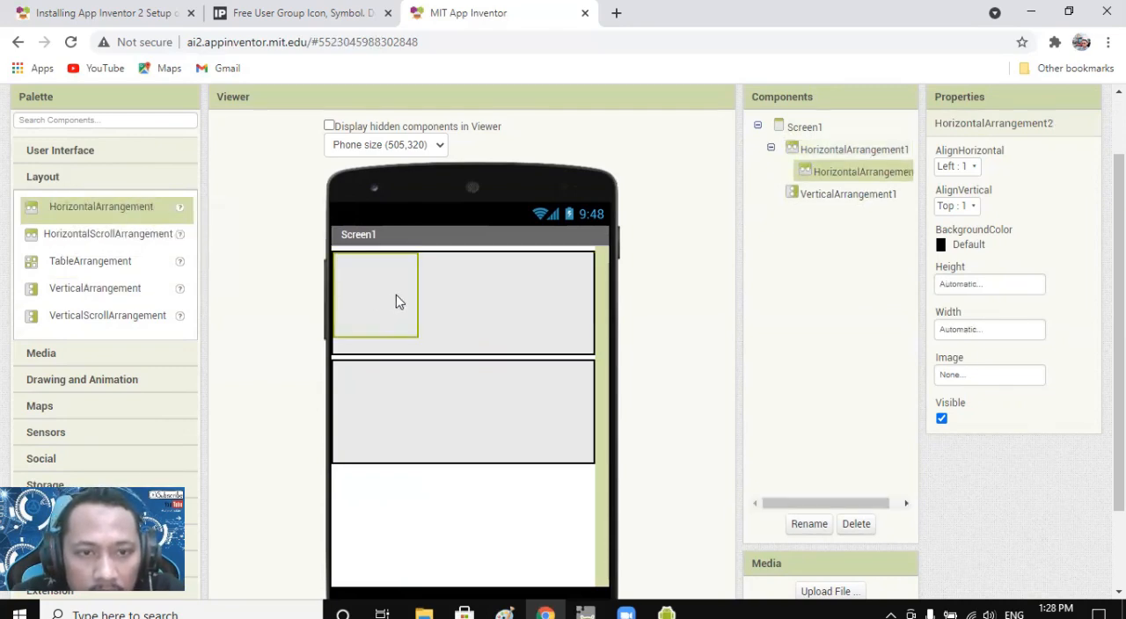
left_click(985, 334)
left_click(984, 380)
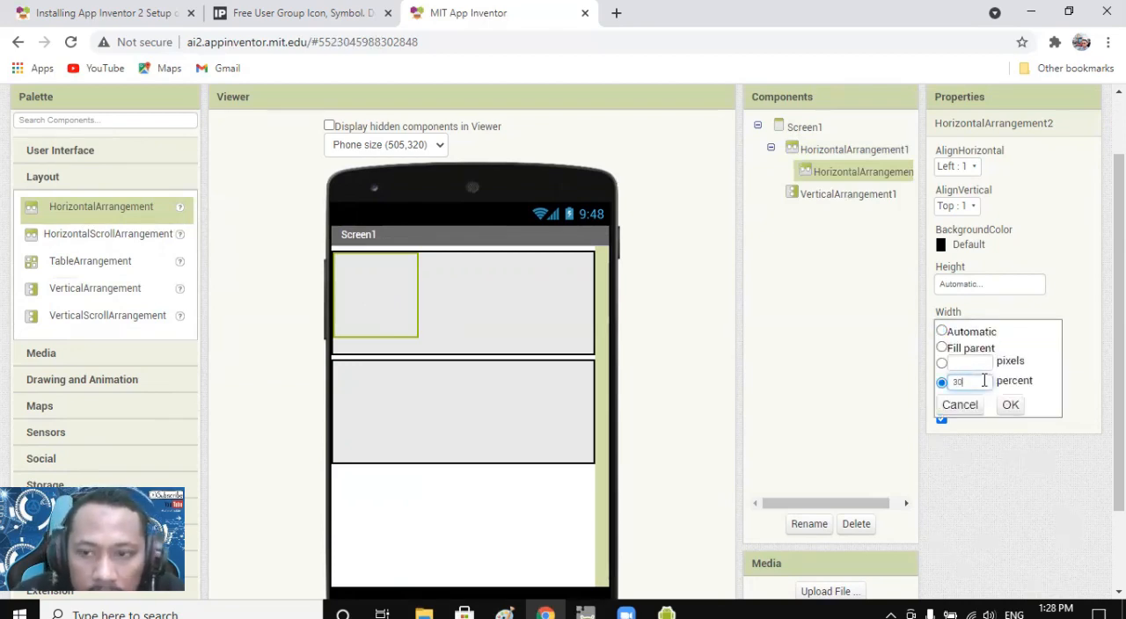
left_click(1010, 405)
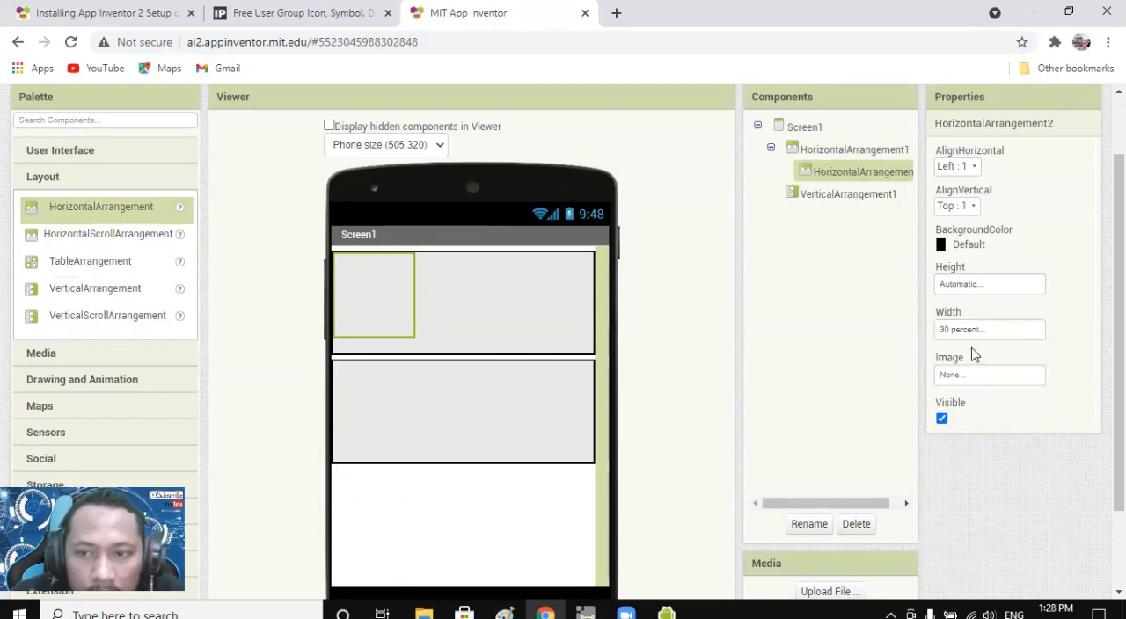
left_click(958, 286)
left_click(961, 304)
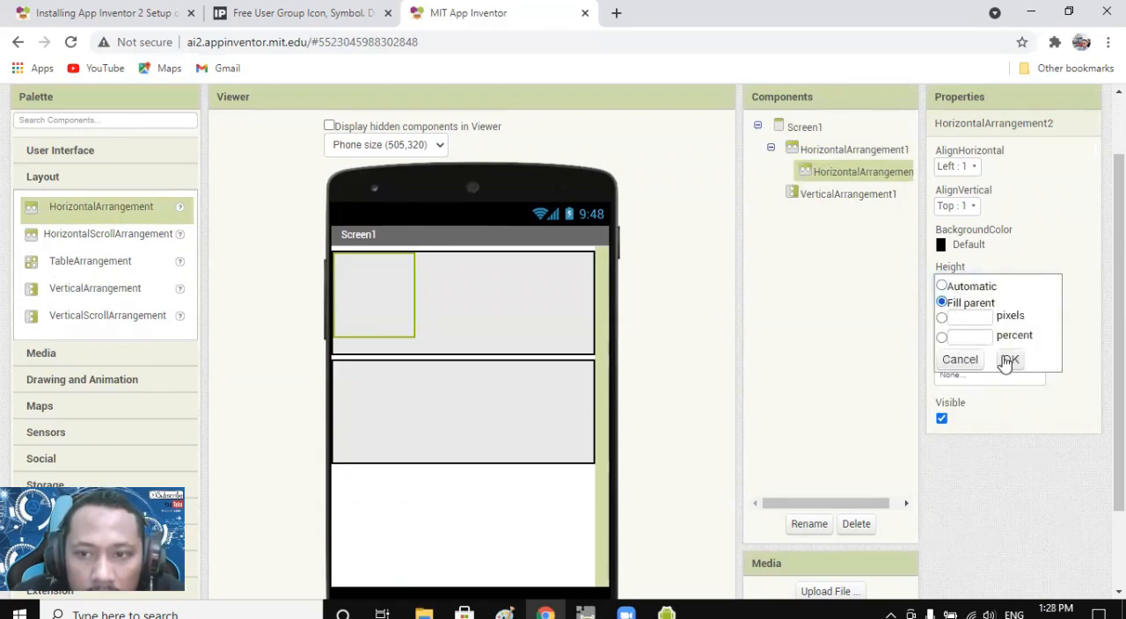
left_click(1008, 359)
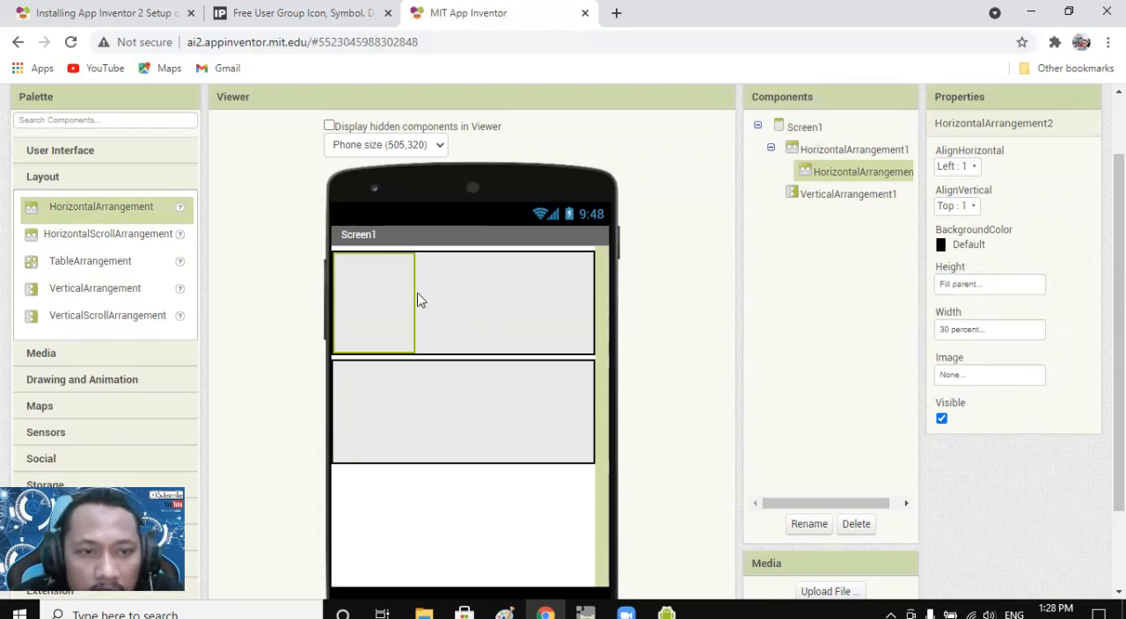
Add a second nested HorizontalArrangement beside the first one and set its height to Fill parent.
left_click_drag(102, 207, 437, 308)
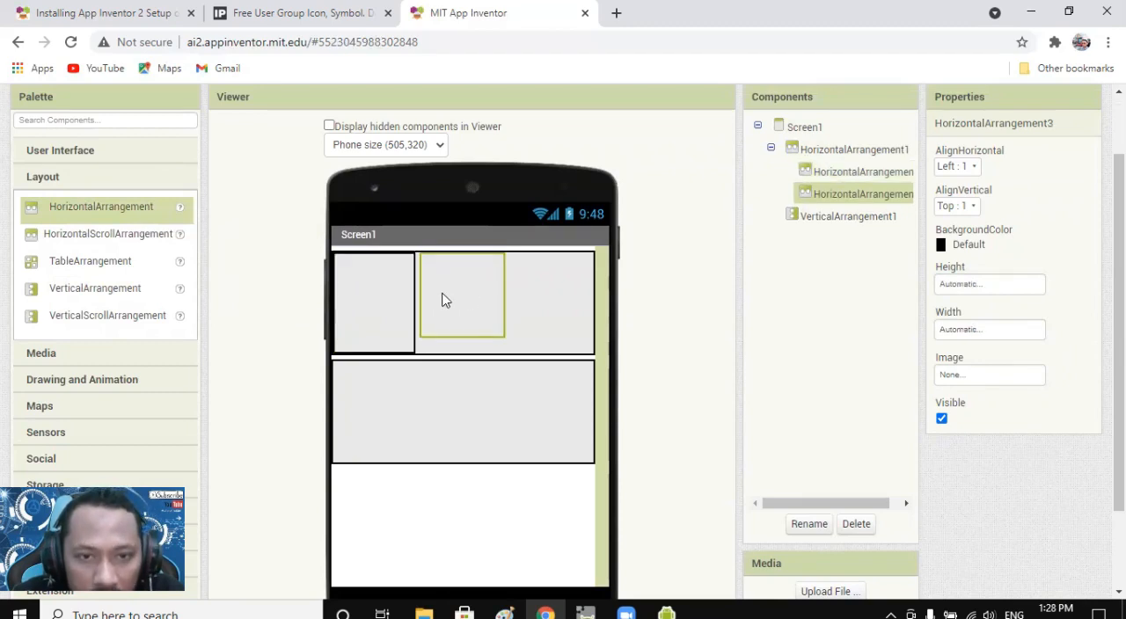
left_click(967, 291)
left_click(966, 304)
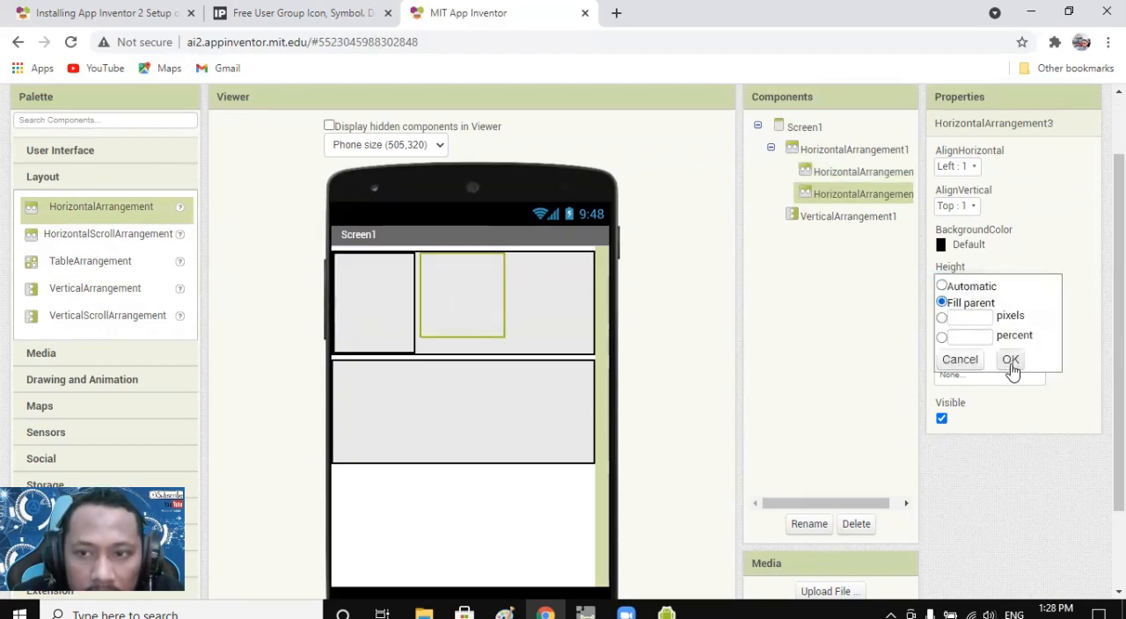
left_click(1010, 360)
Add a third nested HorizontalArrangement at the end of the upper row and set its height to Fill parent.
left_click_drag(93, 215, 545, 304)
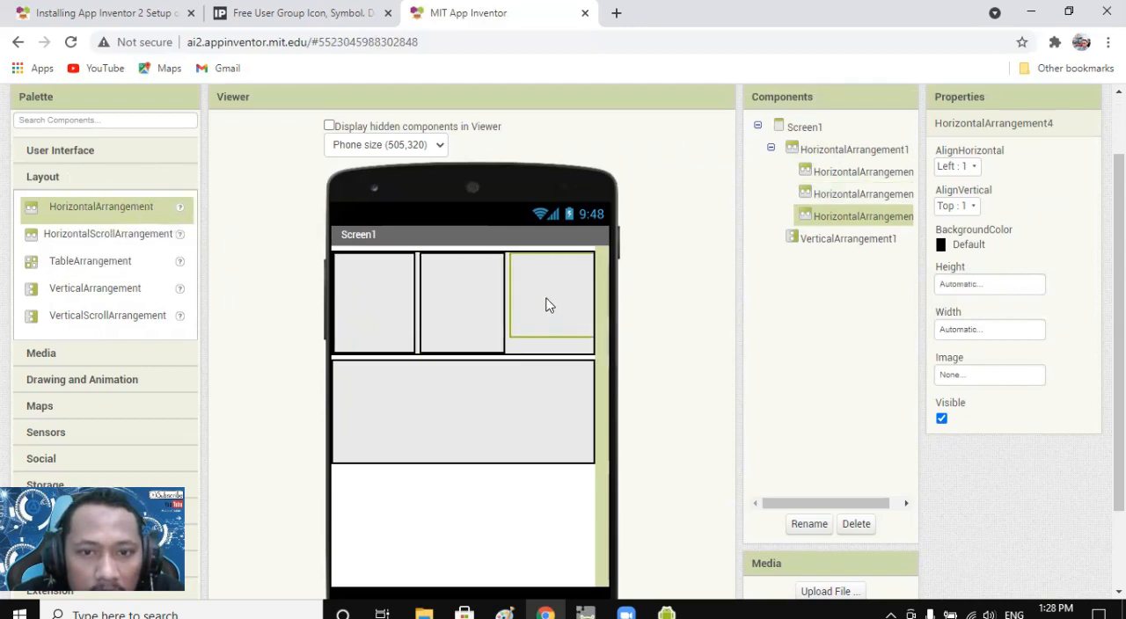
left_click(974, 293)
left_click(966, 303)
left_click(1004, 360)
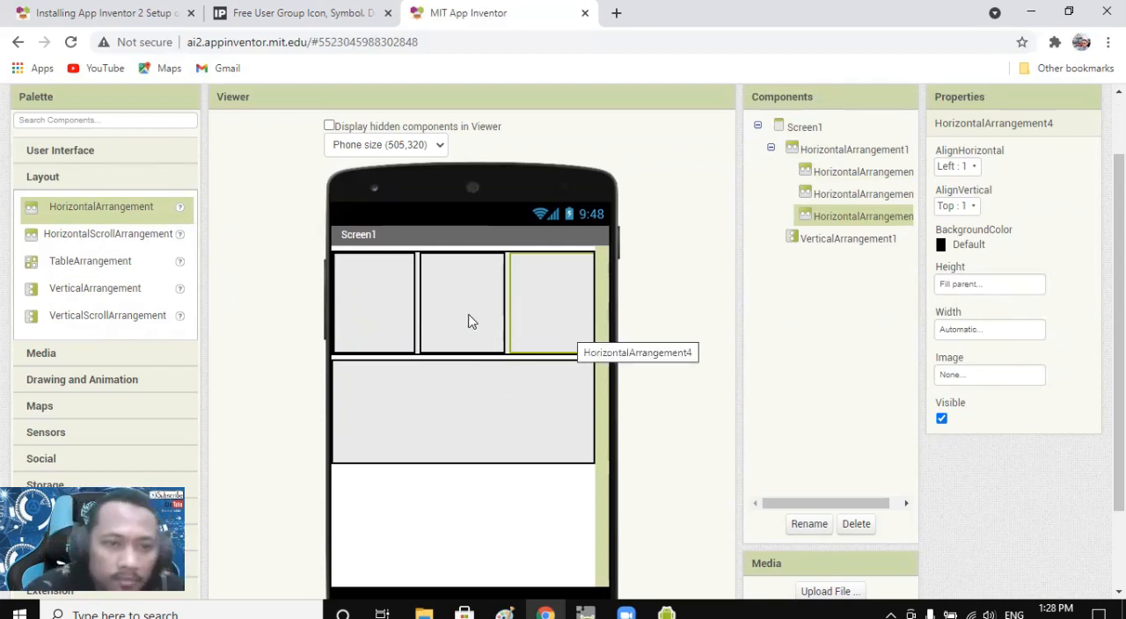
Nest a HorizontalArrangement in the VerticalArrangement, setting its width to 30 percent and leaving its height Automatic.
left_click(85, 297)
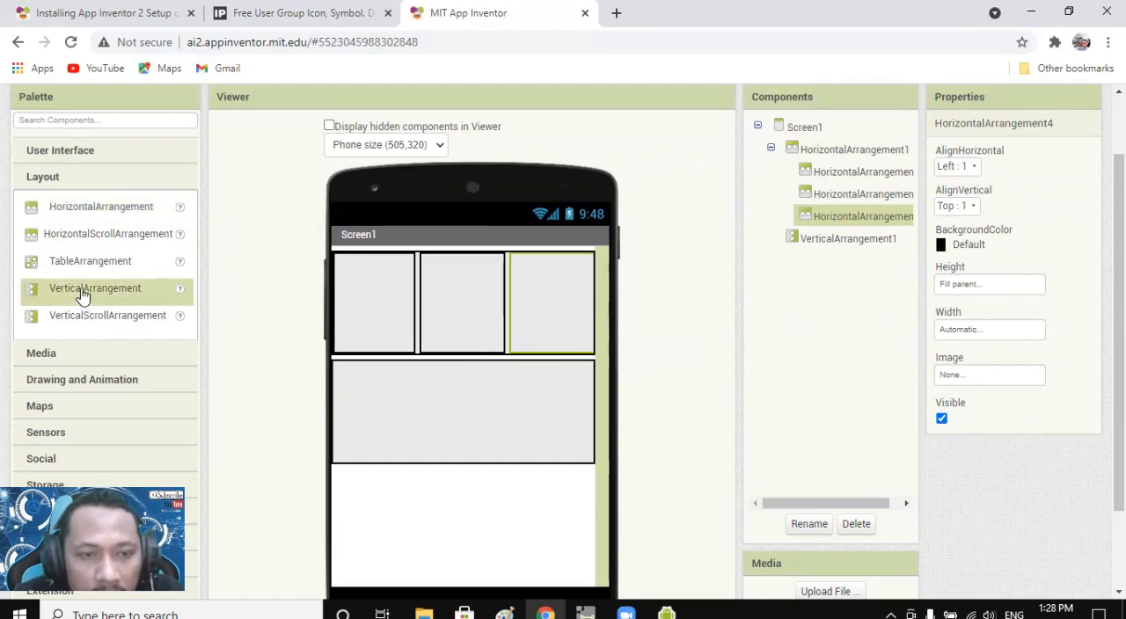
left_click(356, 405)
left_click_drag(79, 214, 379, 397)
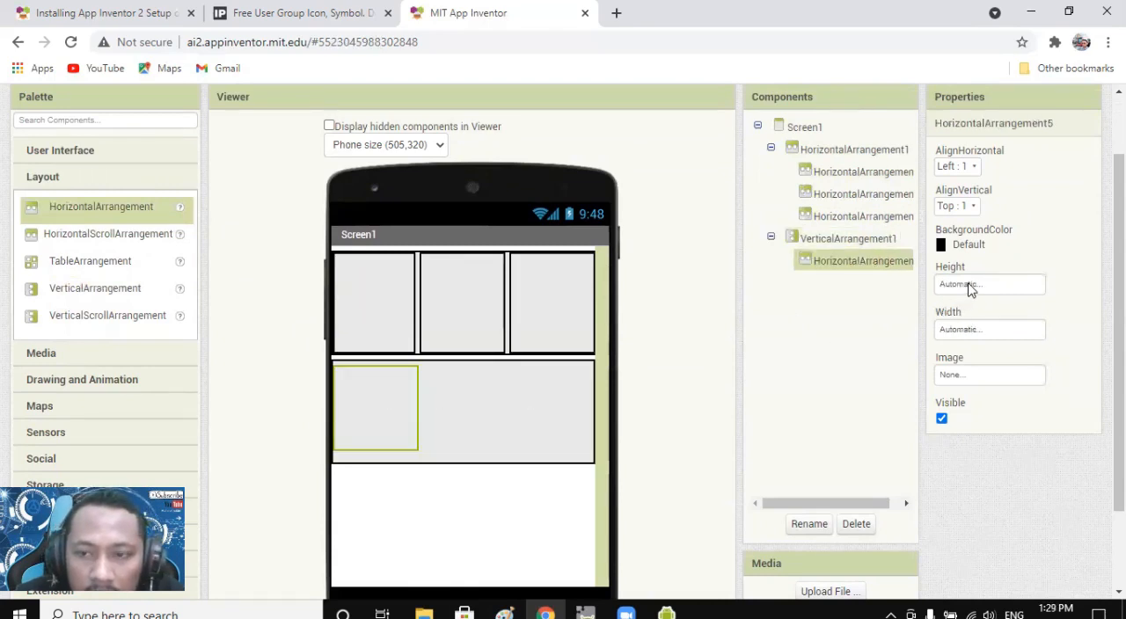
left_click(981, 332)
left_click(972, 382)
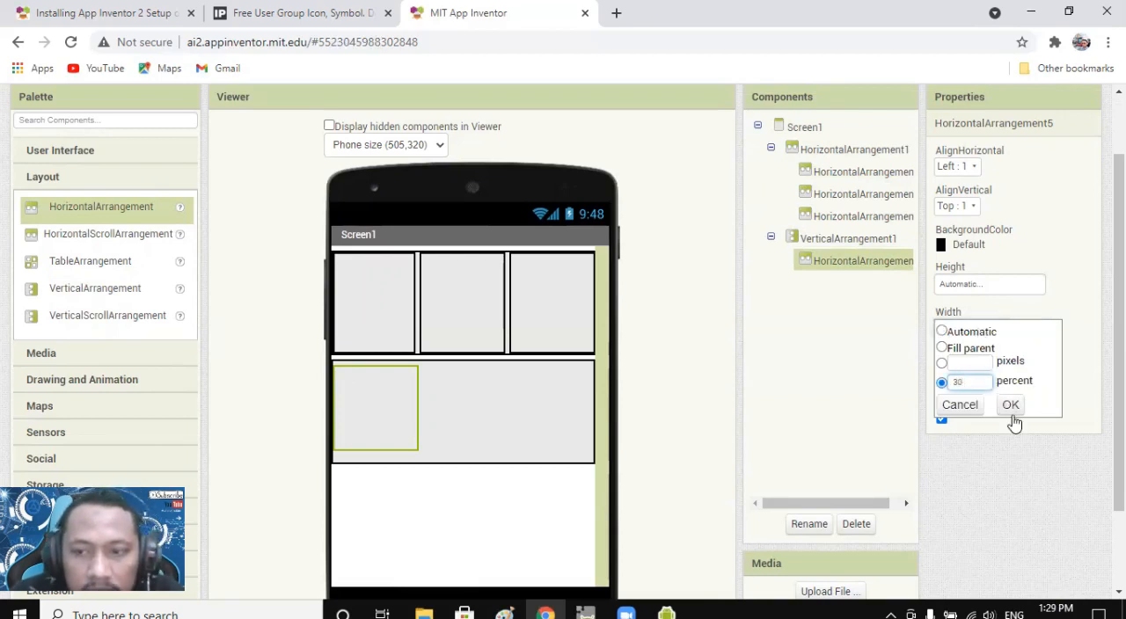
left_click(1012, 407)
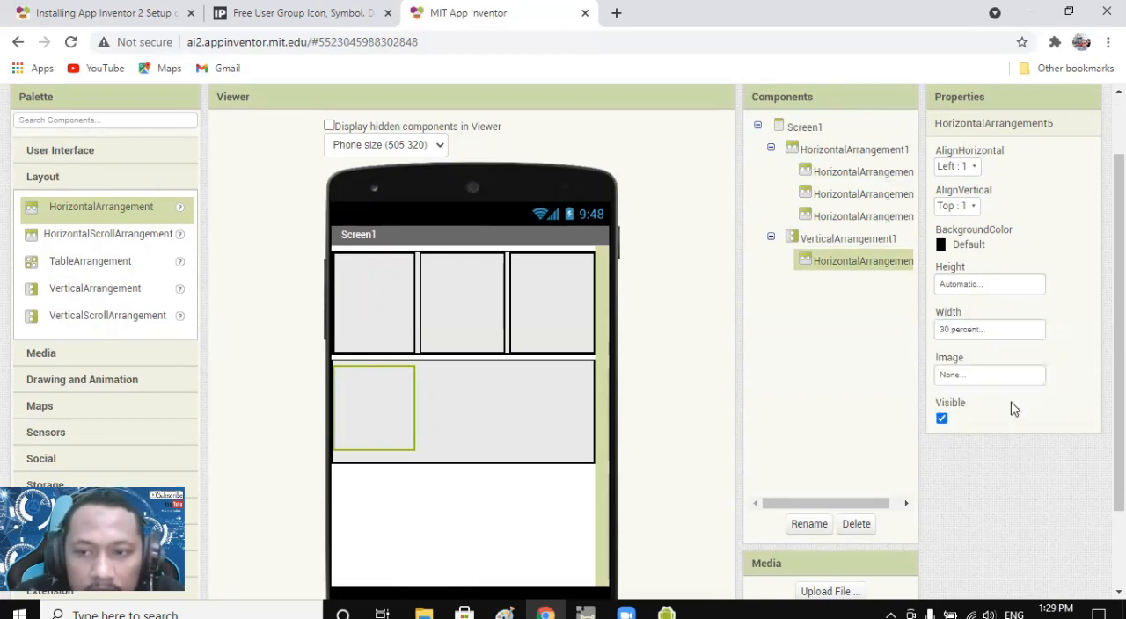
left_click(973, 282)
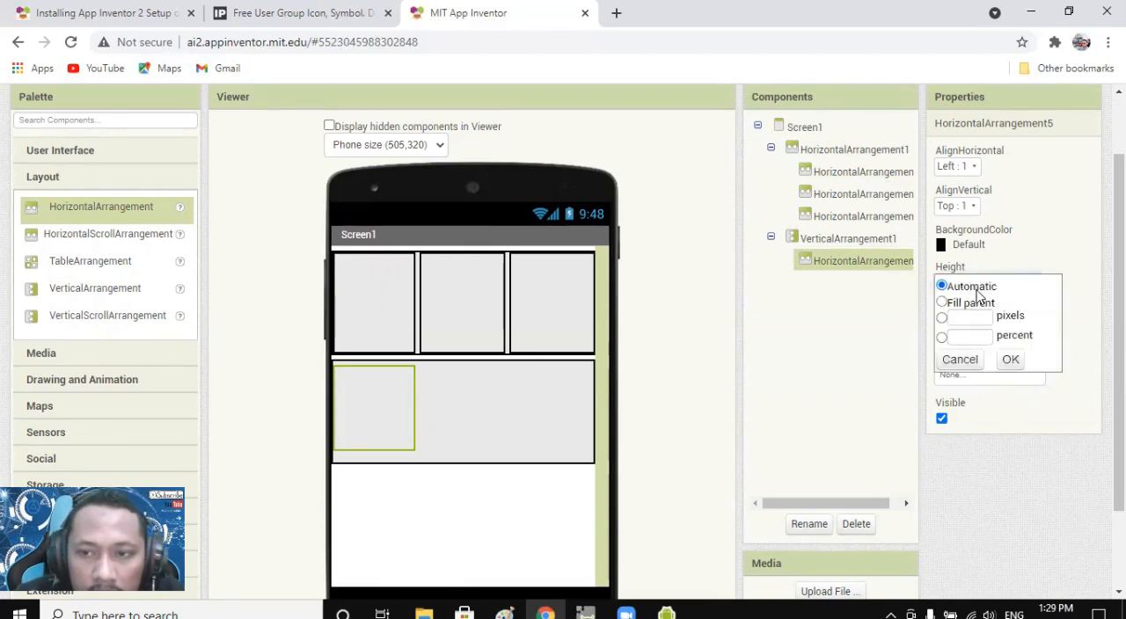
left_click(1010, 361)
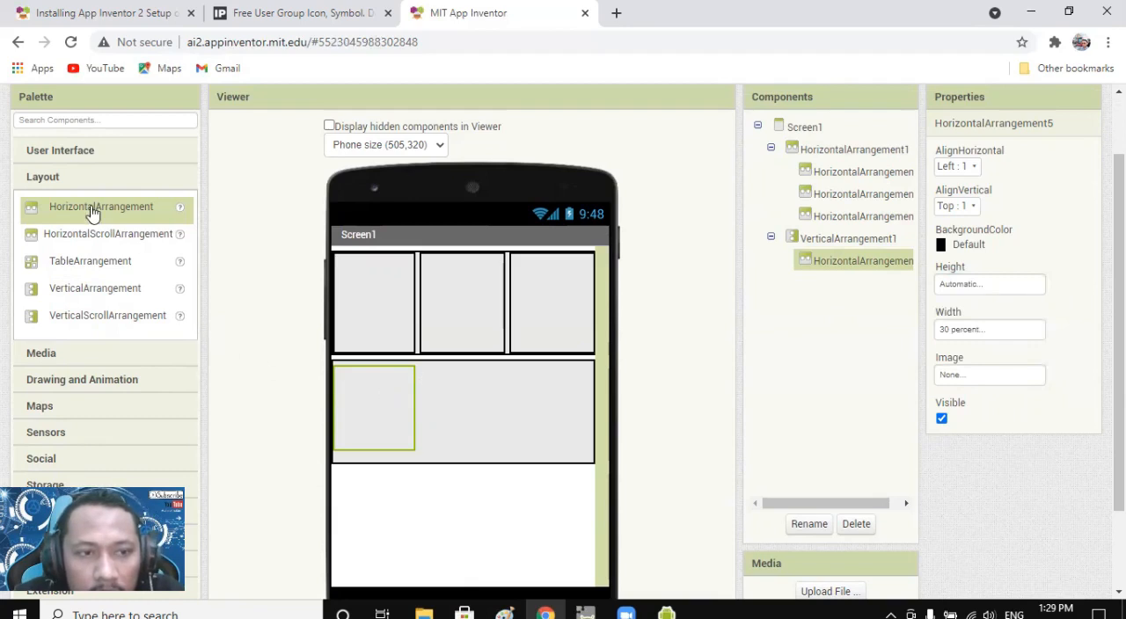
Add a second HorizontalArrangement inside the VerticalArrangement and set the VerticalArrangement's height to Automatic.
mouse_move(88, 214)
left_mouse_down()
mouse_move(487, 428)
mouse_move(455, 405)
mouse_move(406, 420)
mouse_move(462, 401)
mouse_move(472, 423)
mouse_move(458, 408)
mouse_move(447, 424)
left_mouse_up()
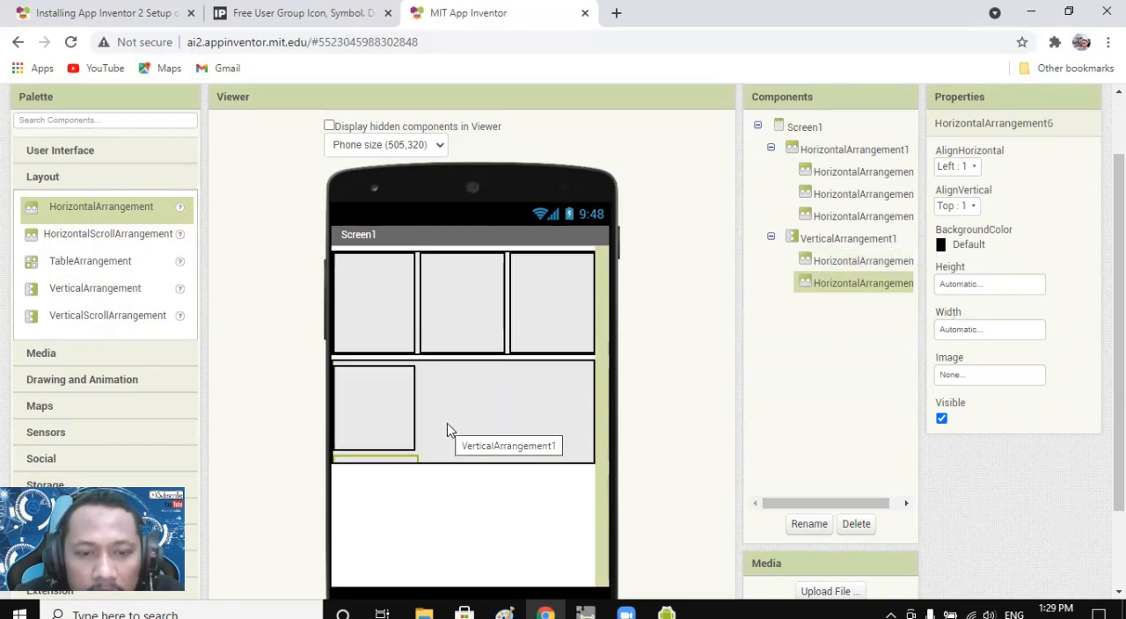
left_click(402, 420)
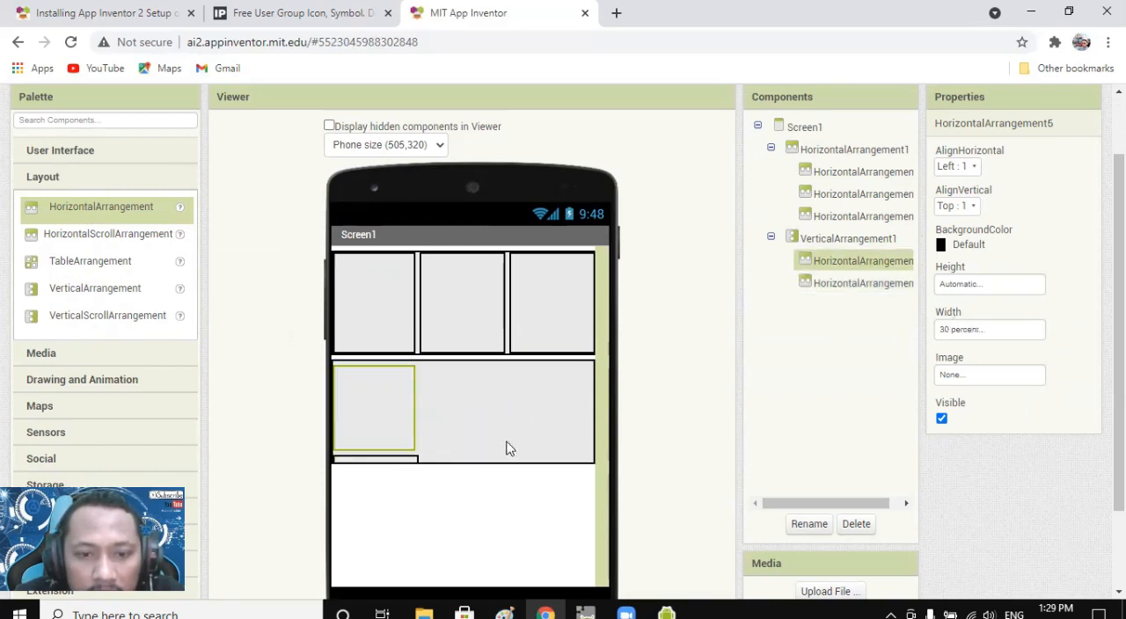
left_click(535, 463)
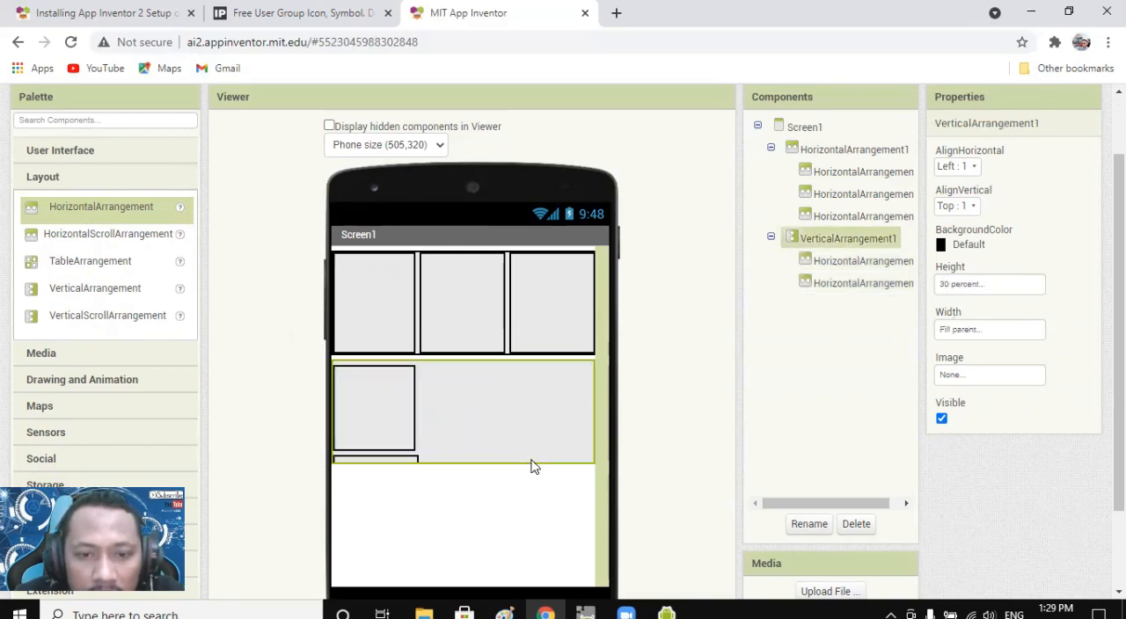
left_click(960, 286)
left_click(965, 286)
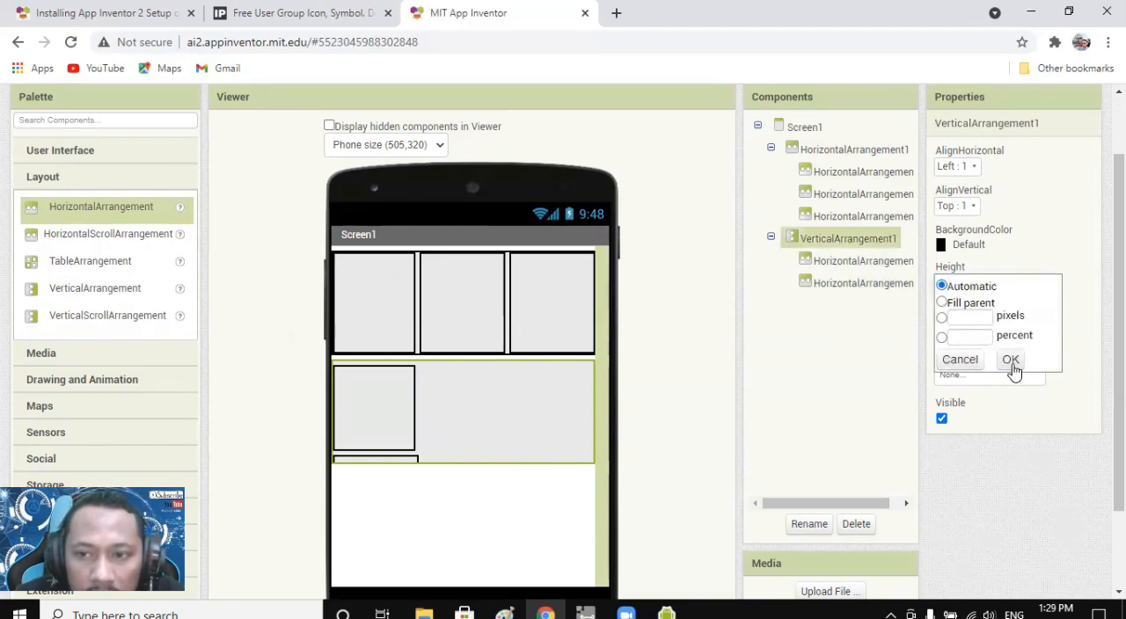
left_click(1011, 359)
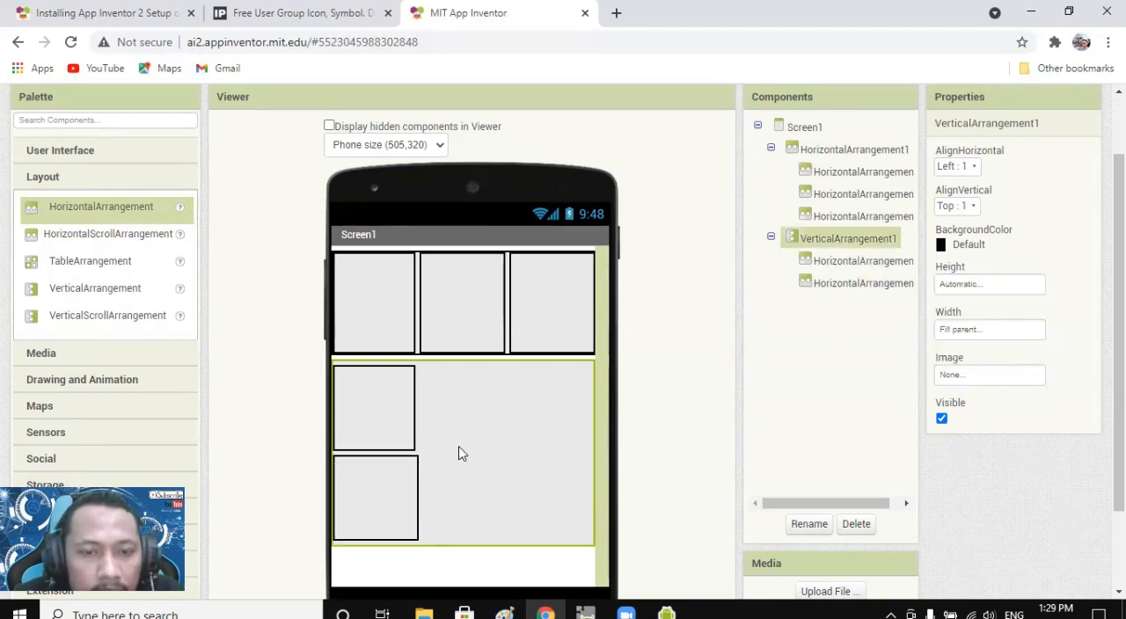
left_click(396, 440)
left_click(397, 479)
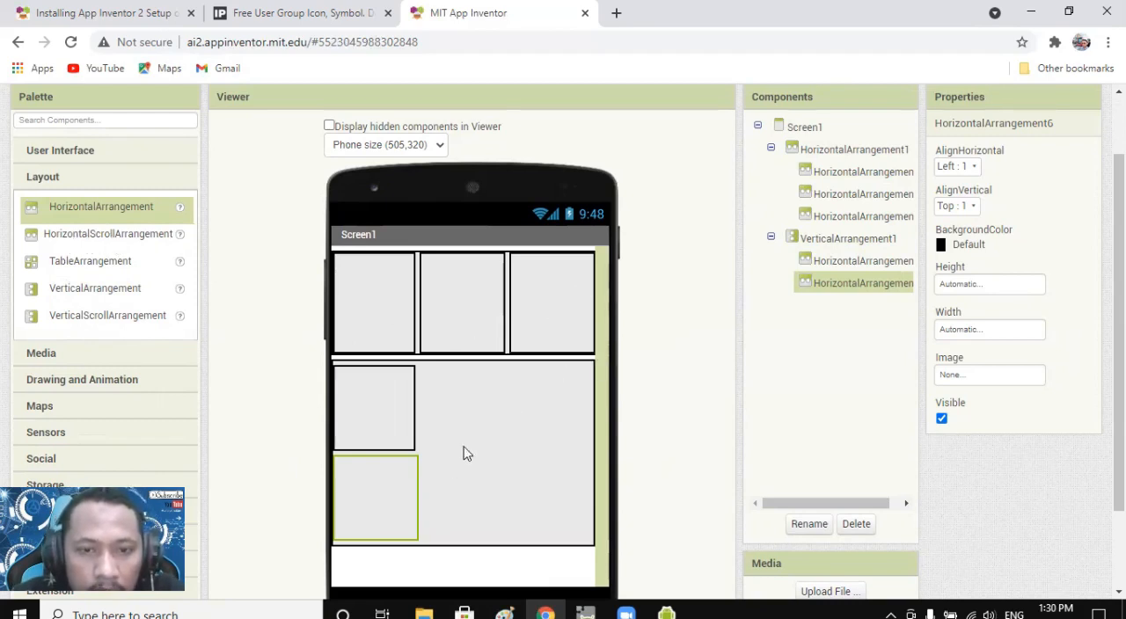
Delete the VerticalArrangement together with its nested arrangements from Screen1.
left_click(541, 416)
left_click(856, 525)
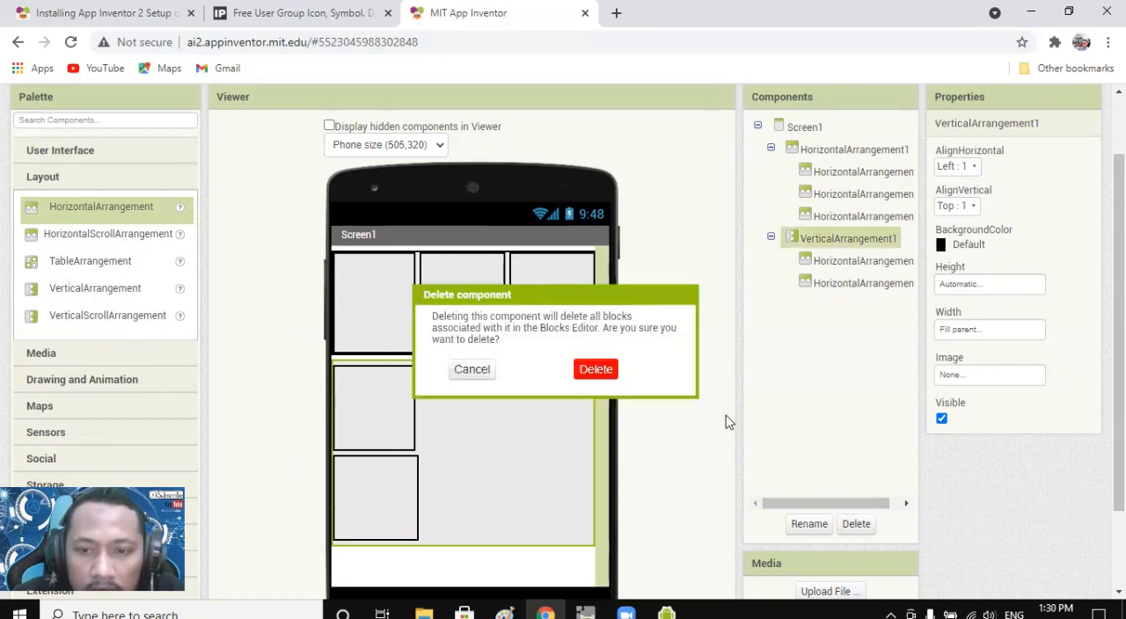
left_click(603, 373)
Add a HorizontalScrollArrangement below the upper row and set both its width and height to Fill parent.
left_click_drag(88, 235, 431, 409)
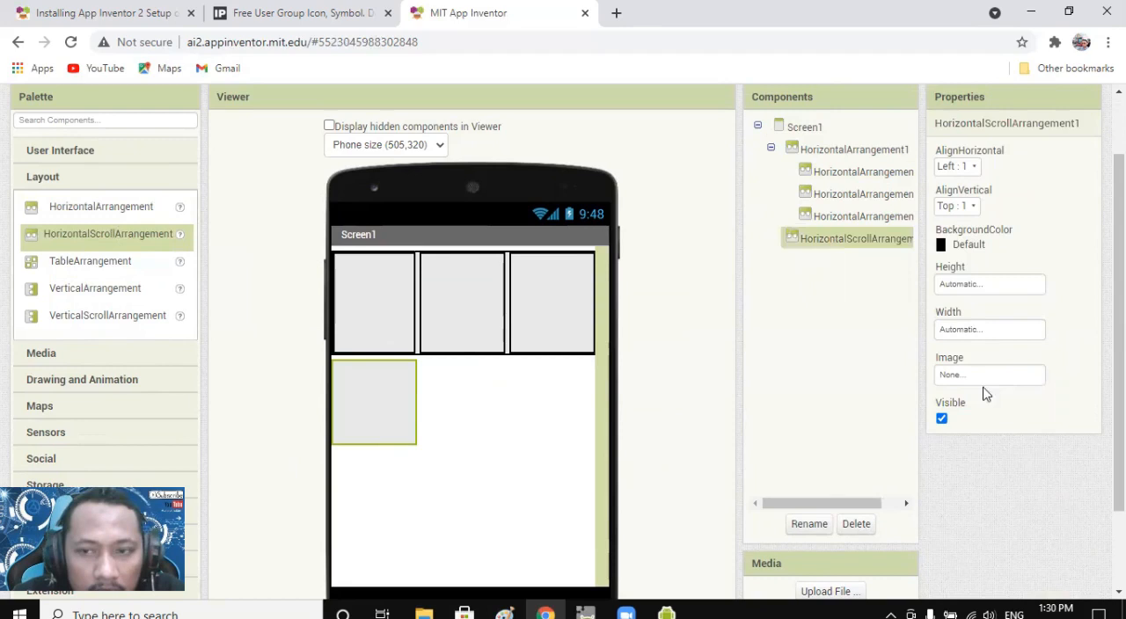
left_click(974, 330)
left_click(965, 352)
left_click(1009, 404)
left_click(975, 332)
left_click(977, 284)
left_click(968, 303)
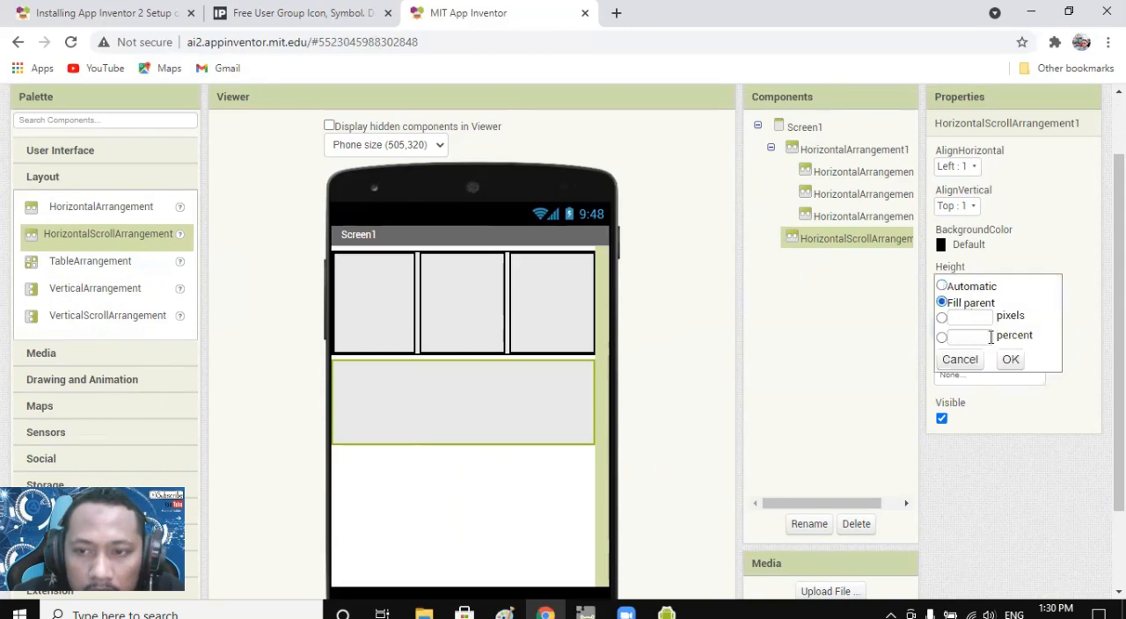
left_click(1009, 360)
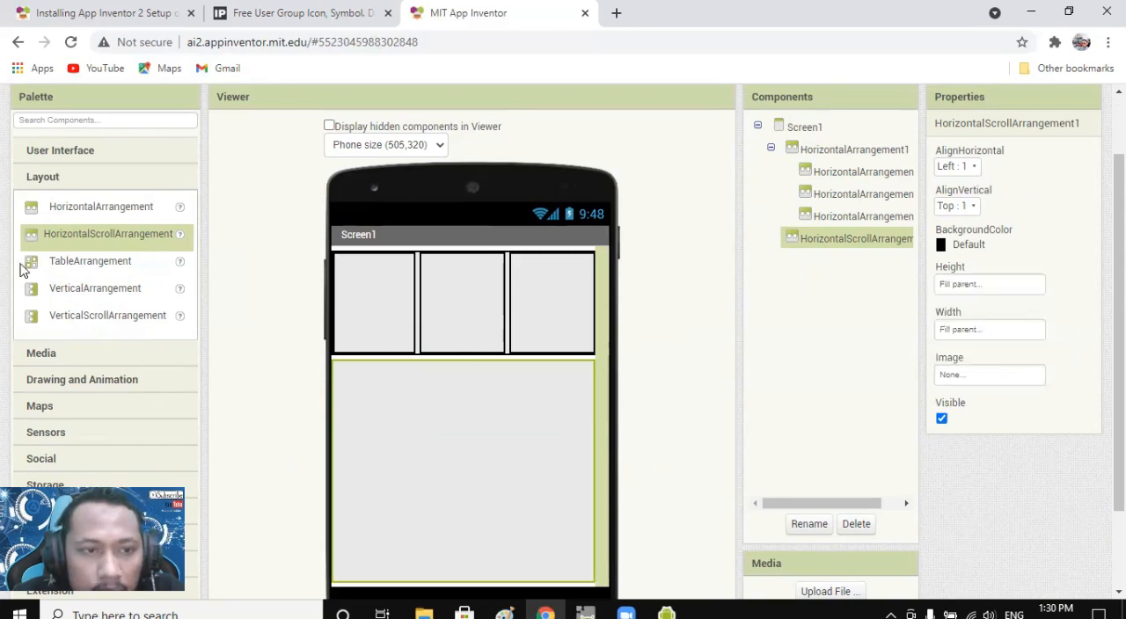
scroll(594, 398, "down", 1)
scroll(594, 398, "up", 2)
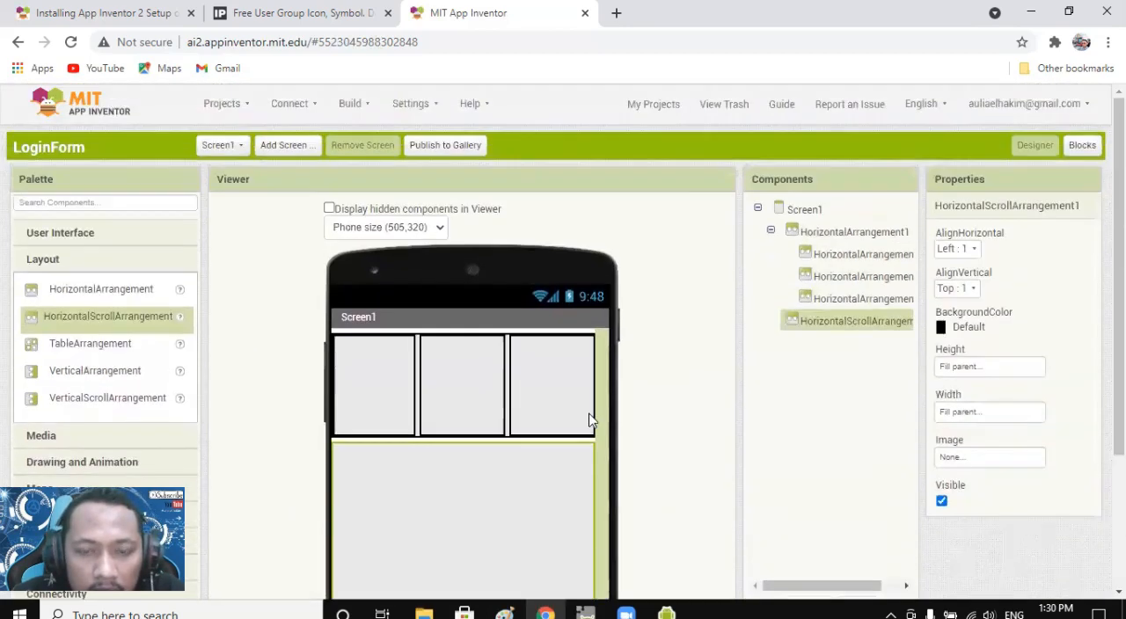
scroll(590, 422, "down", 1)
scroll(584, 404, "down", 1)
scroll(578, 389, "up", 2)
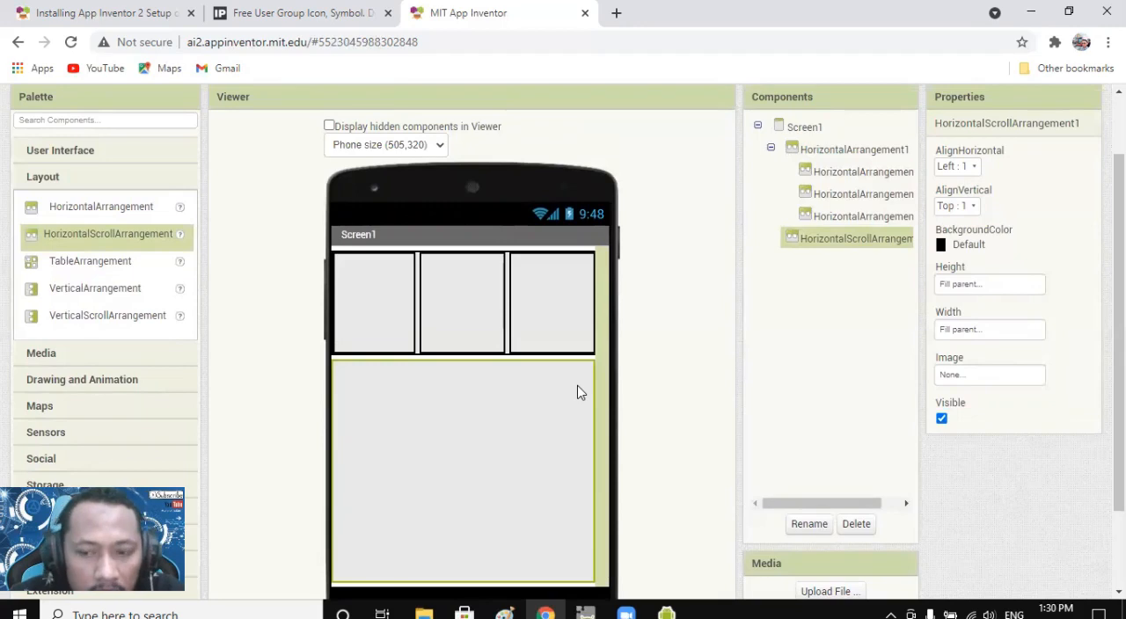
scroll(585, 396, "down", 1)
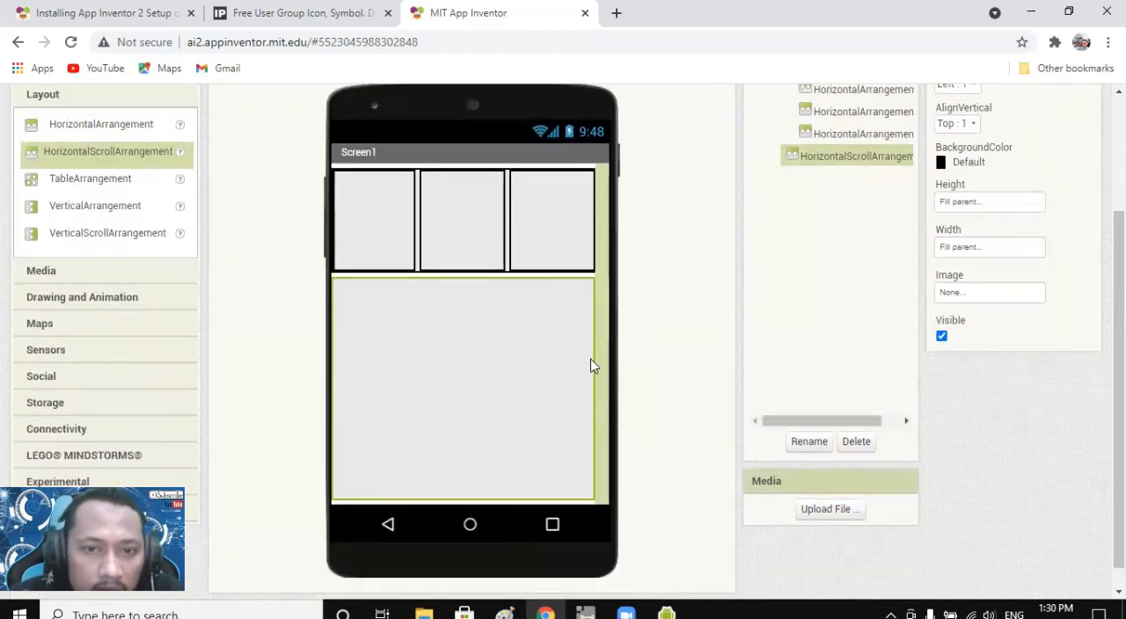
scroll(592, 361, "up", 1)
Add a TableArrangement inside the HorizontalScrollArrangement.
left_click(655, 613)
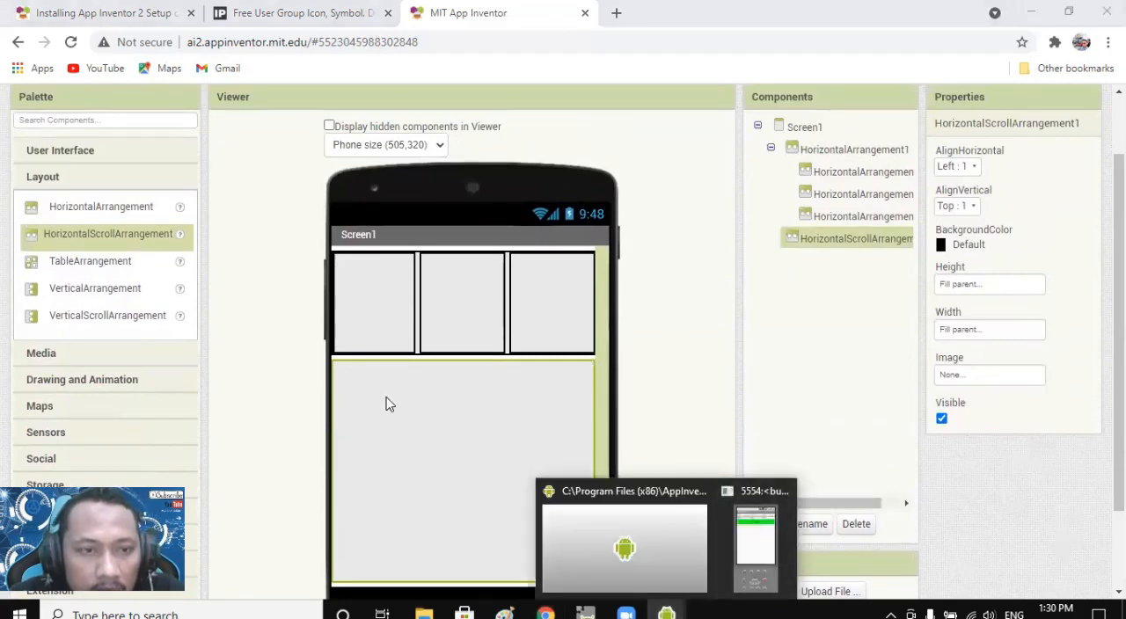
left_click_drag(88, 262, 420, 382)
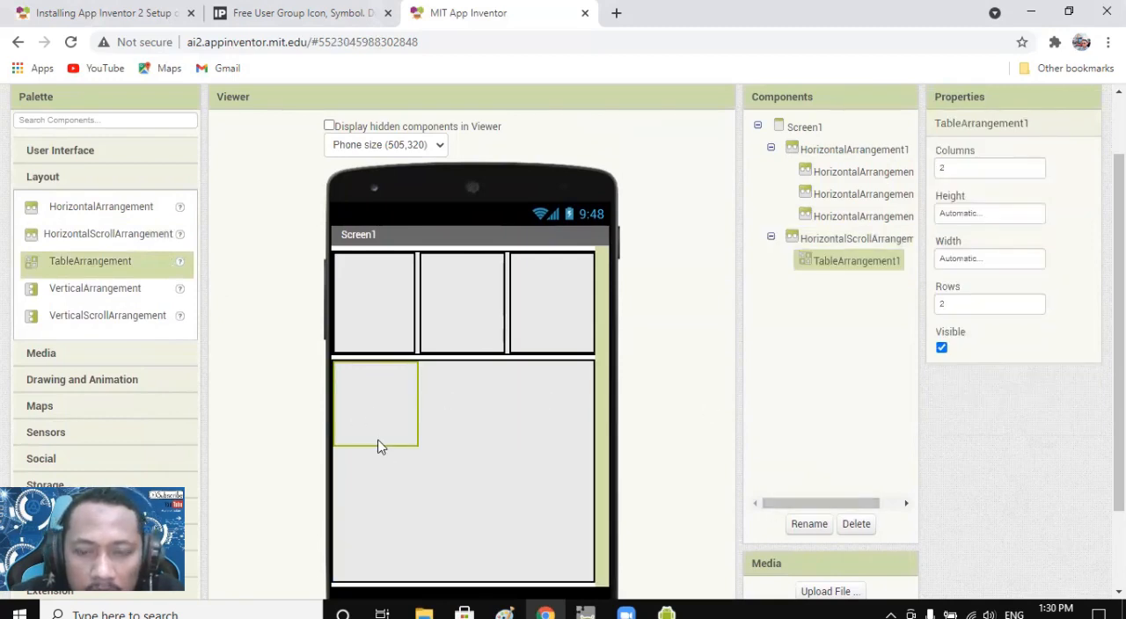
Switch to the Android emulator window to check the app it is running, and minimize it.
left_click(673, 612)
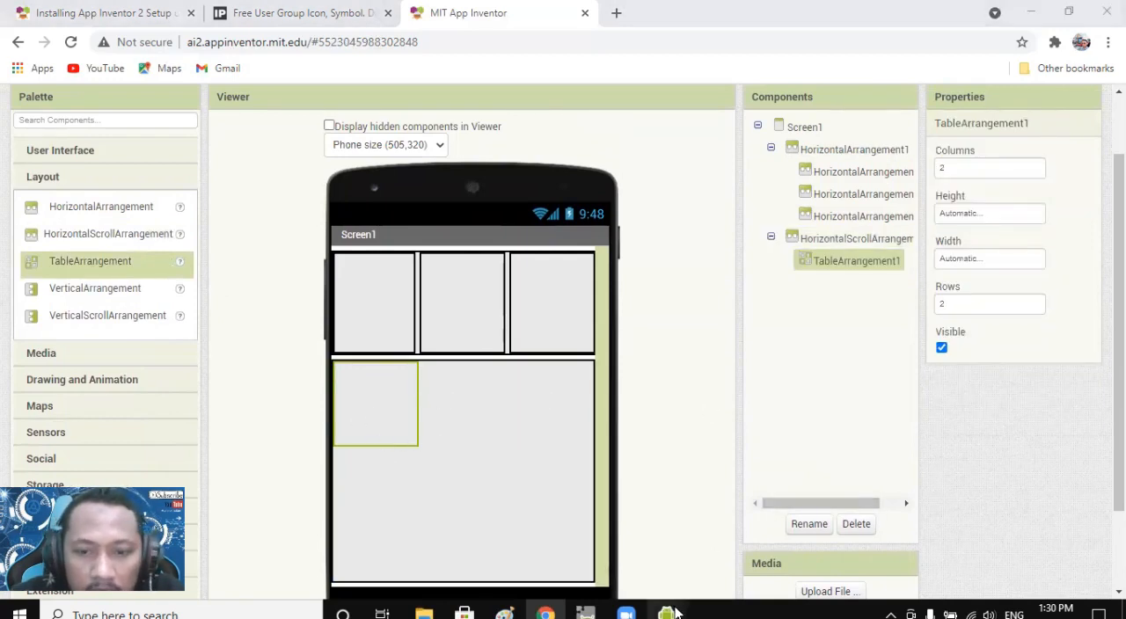
left_click(767, 533)
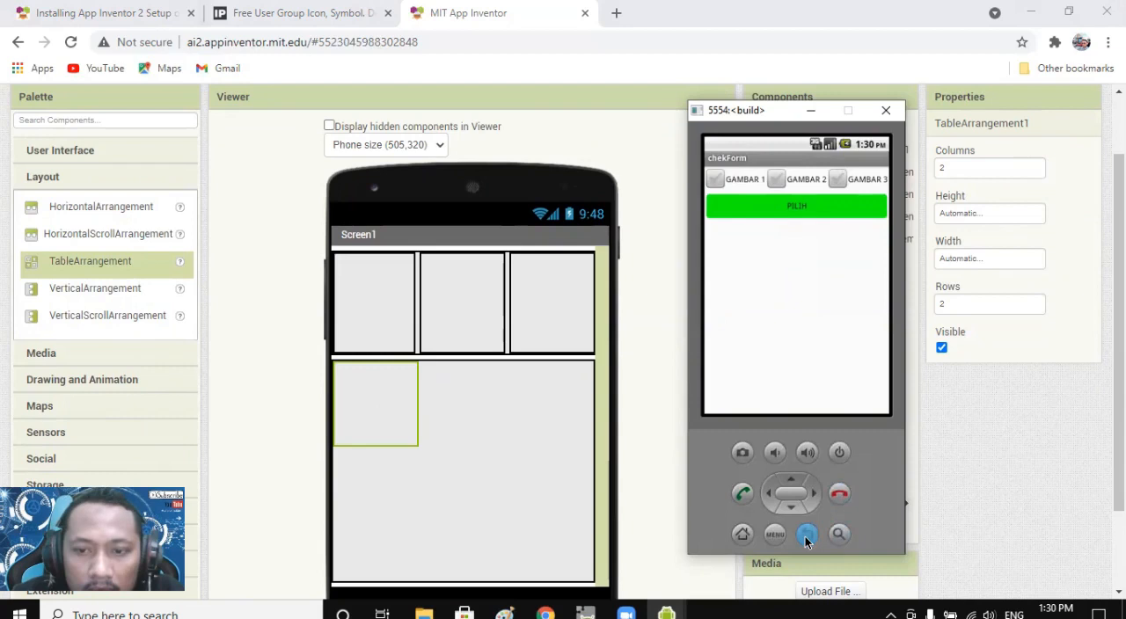
left_click(813, 111)
left_click(563, 505)
scroll(440, 352, "up", 1)
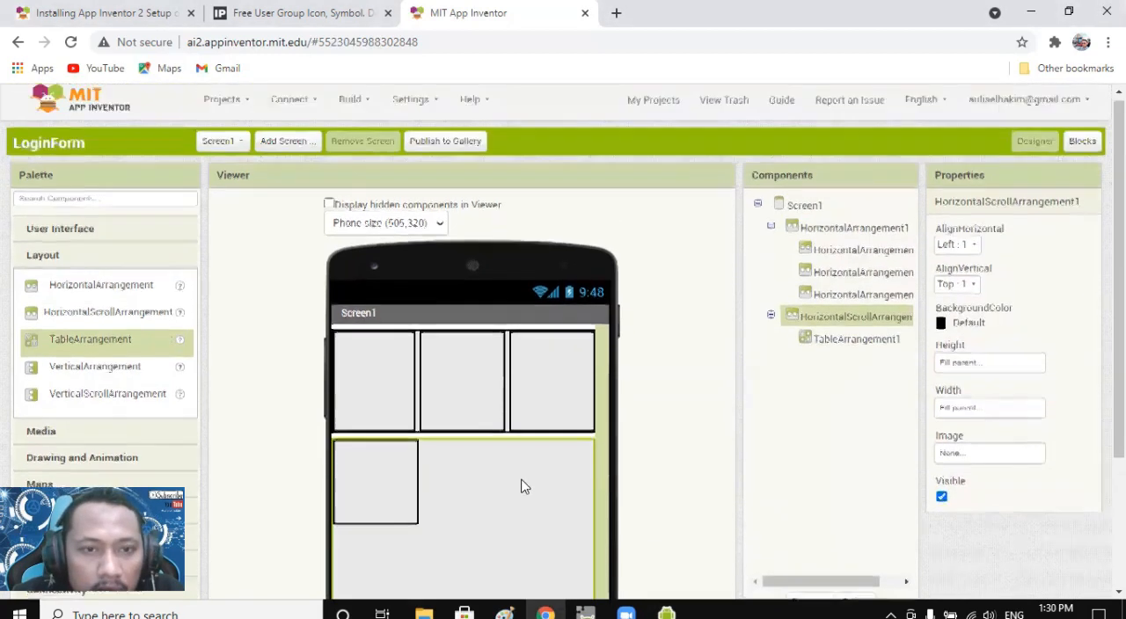
left_click(294, 105)
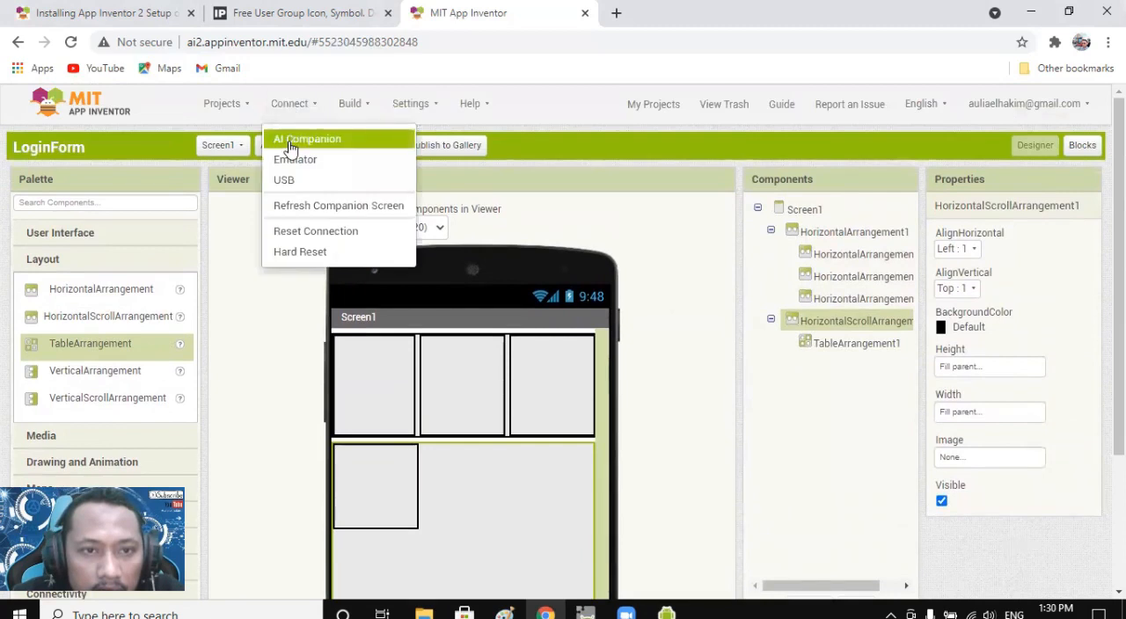
left_click(677, 475)
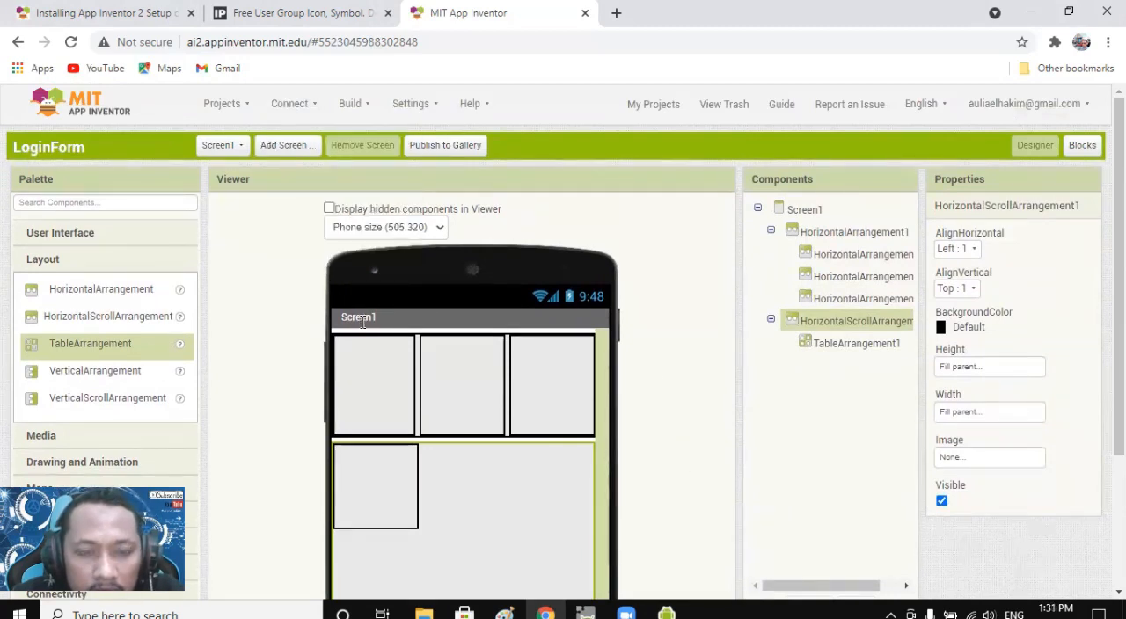
scroll(481, 341, "down", 2)
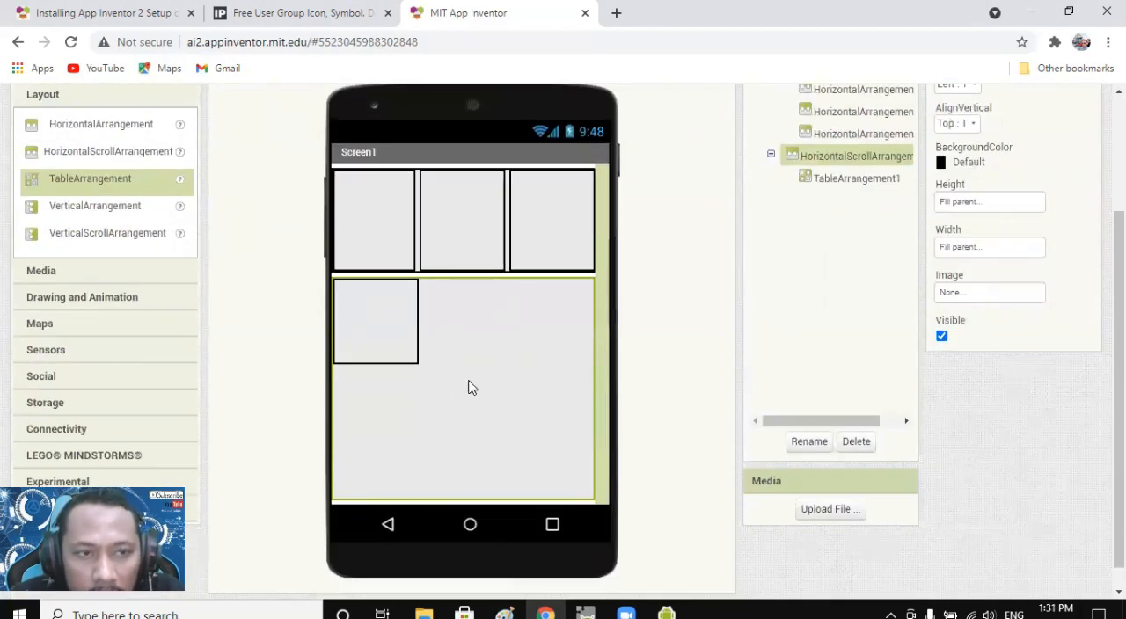
scroll(469, 387, "up", 1)
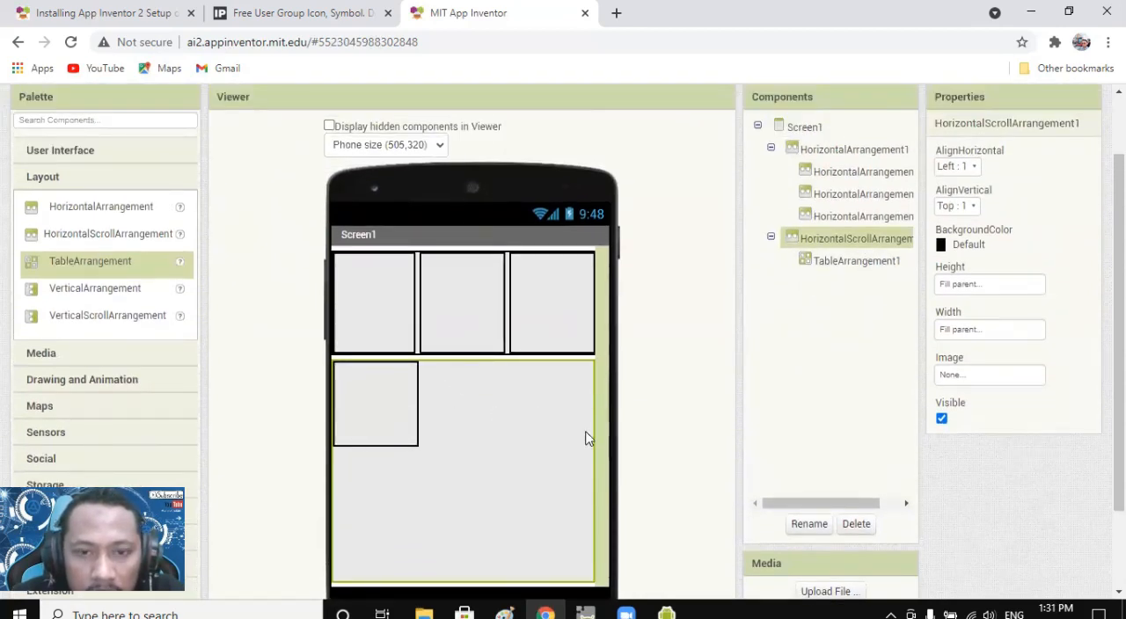
scroll(596, 364, "down", 1)
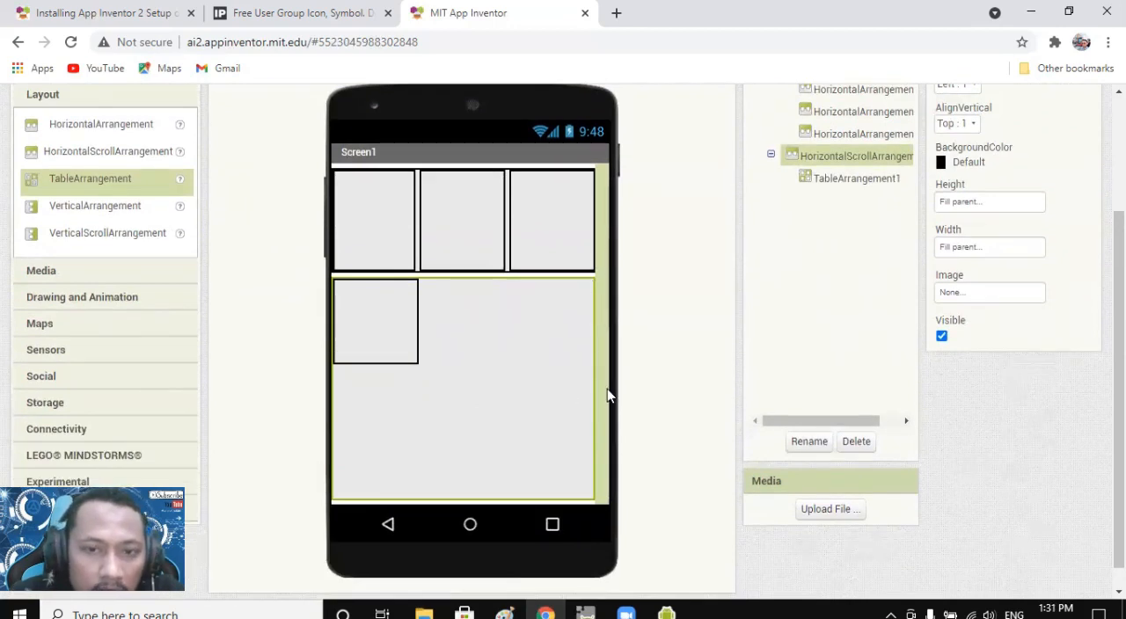
Delete the HorizontalScrollArrangement together with its nested TableArrangement from Screen1.
scroll(594, 390, "up", 1)
left_click(856, 524)
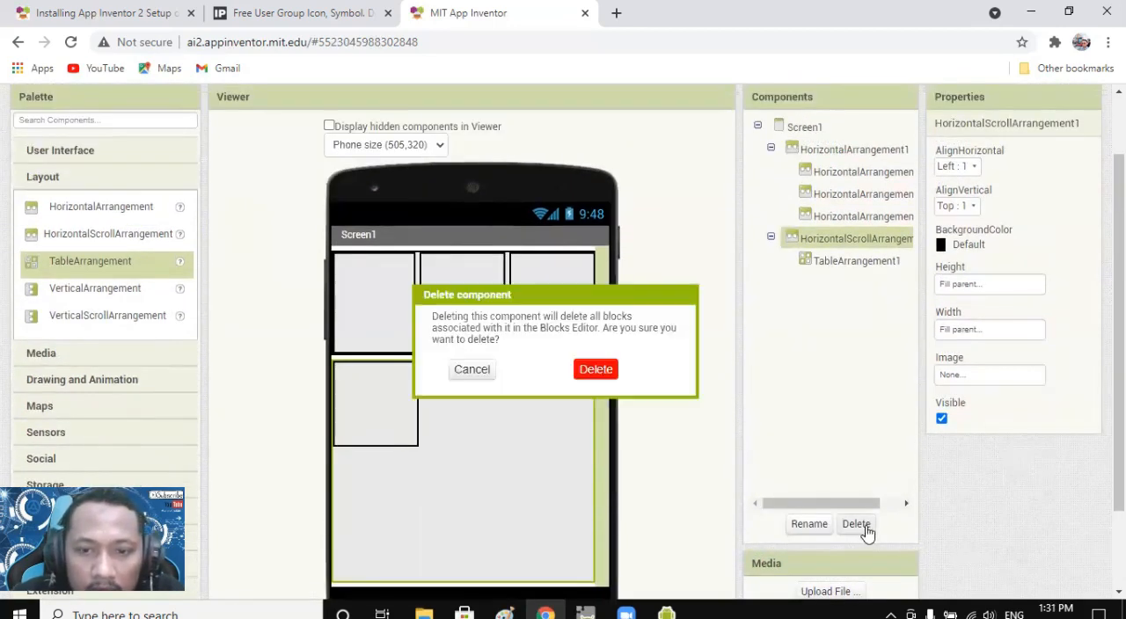
left_click(599, 370)
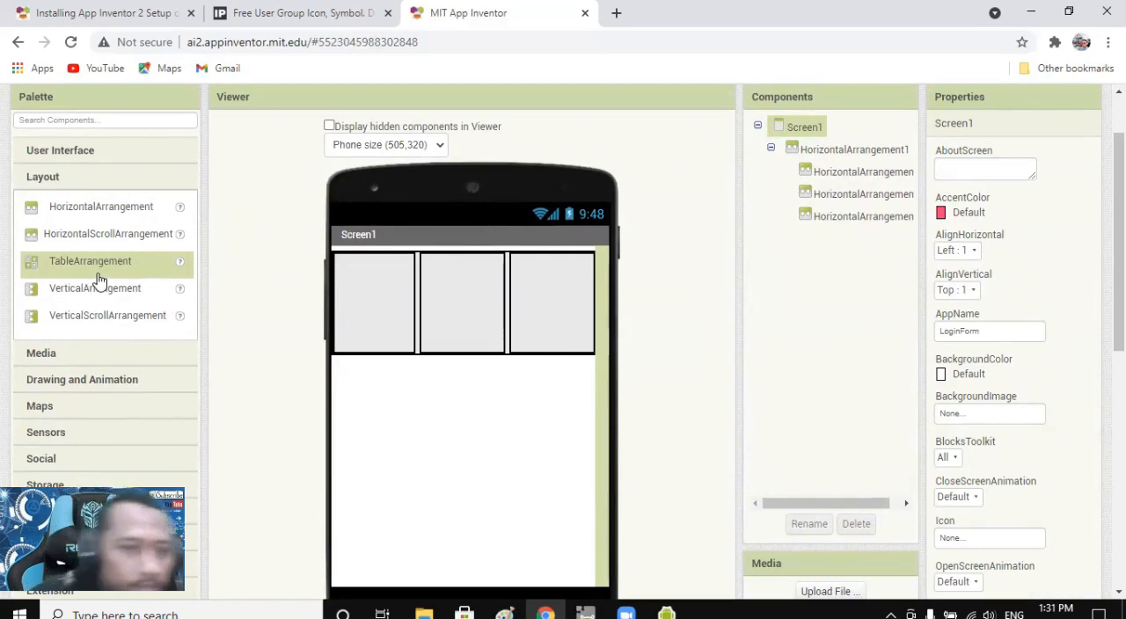
Add a HorizontalArrangement to Screen1 below the upper row and set its width to Fill parent.
left_click_drag(78, 214, 460, 387)
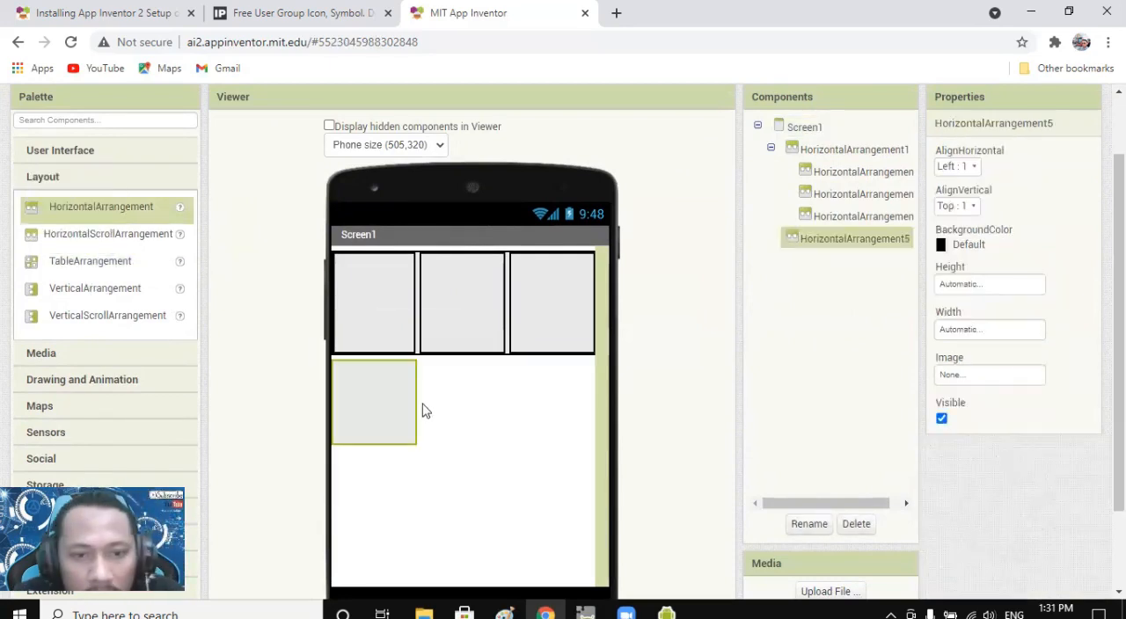
left_click(997, 335)
left_click(985, 361)
left_click(977, 349)
left_click(1010, 405)
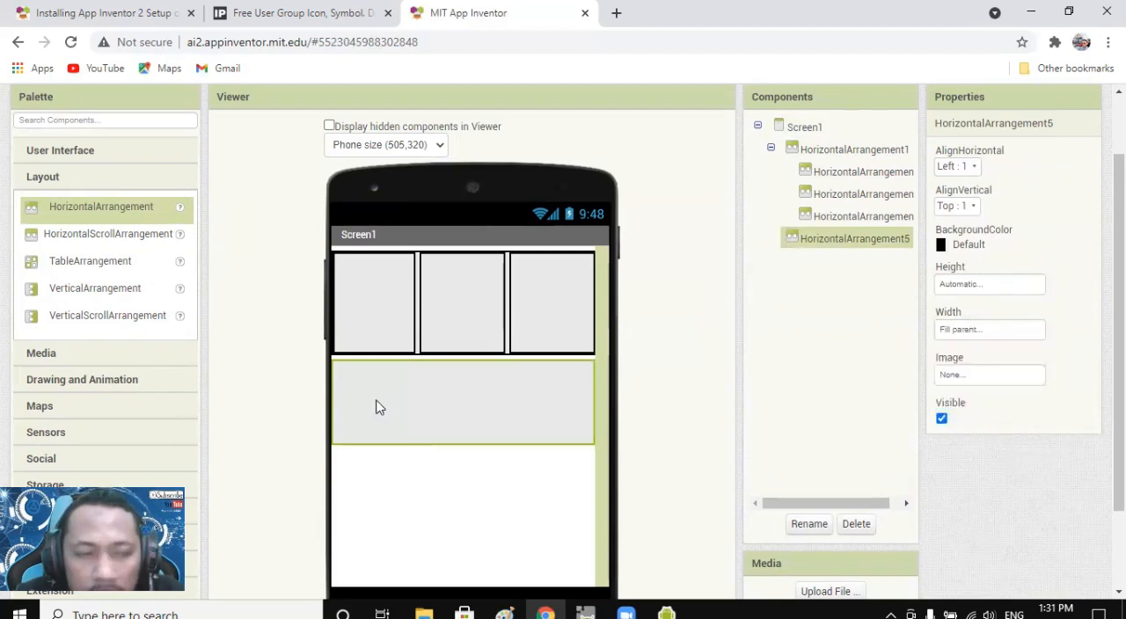
Add a TableArrangement inside the lower HorizontalArrangement and set its width to Fill parent.
left_click_drag(75, 259, 425, 415)
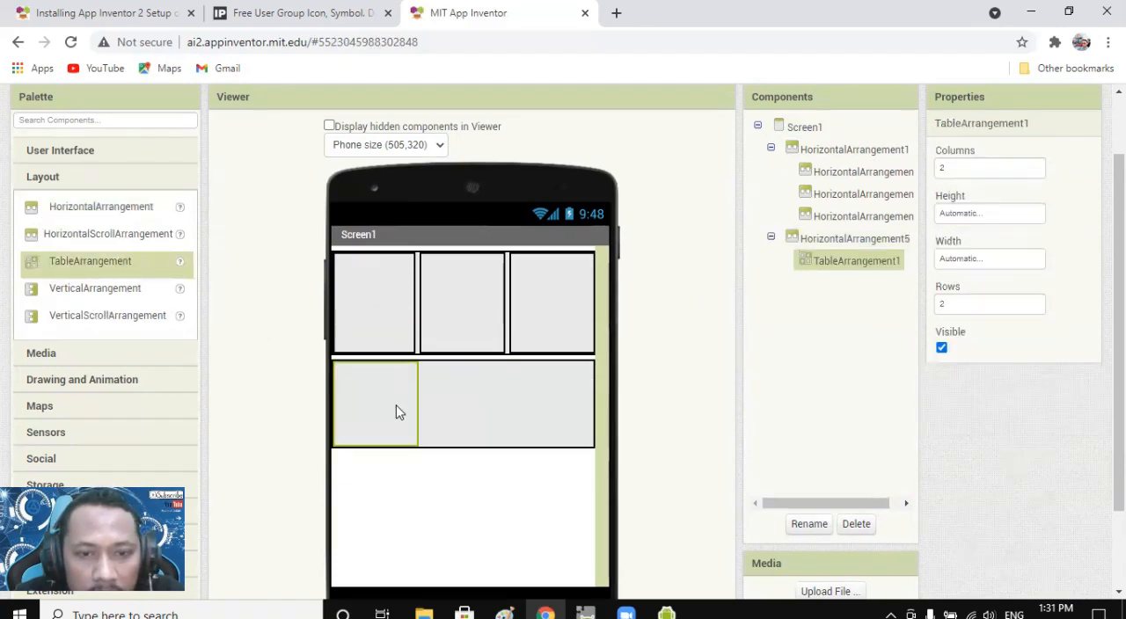
left_click(958, 262)
left_click(954, 273)
left_click(1008, 341)
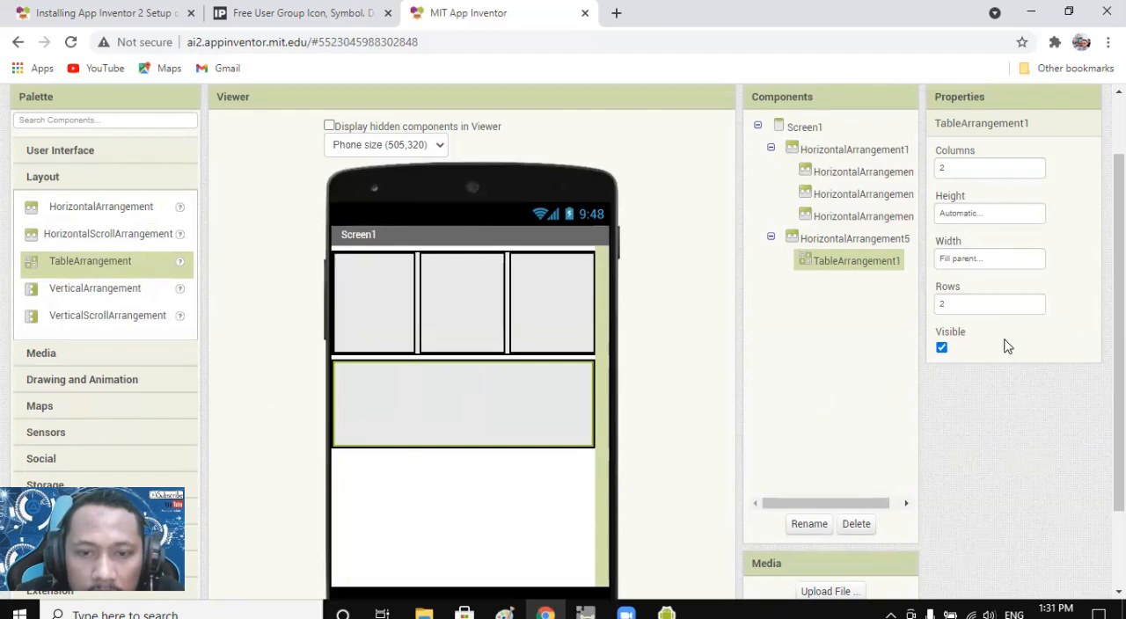
Set the TableArrangement's number of columns to 3.
left_click(946, 164)
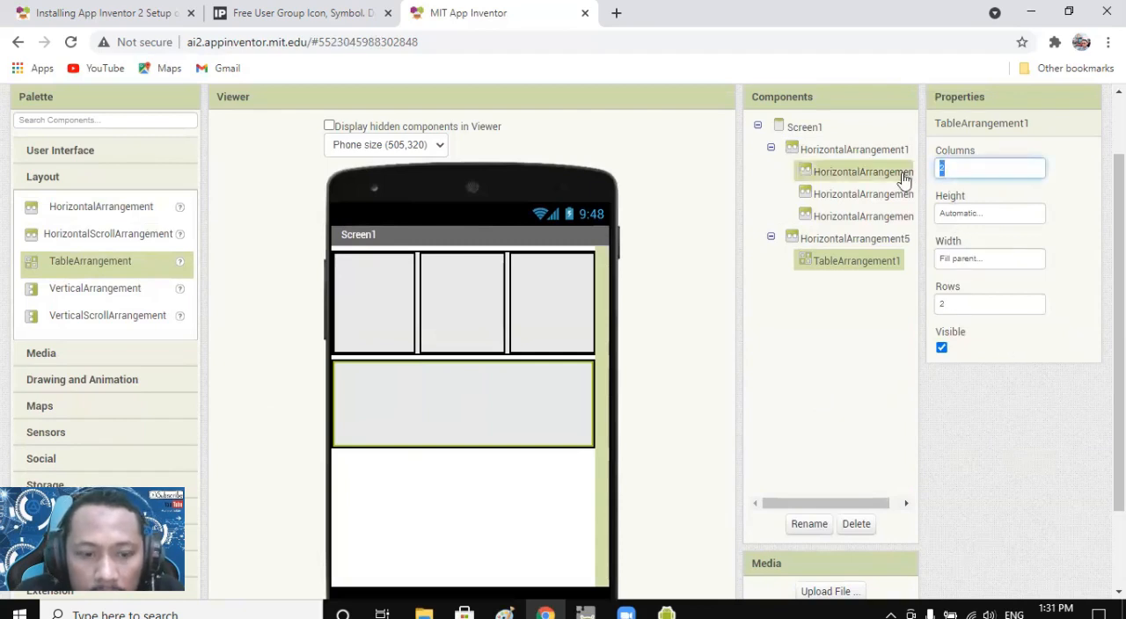
left_click(961, 307)
left_click(517, 493)
left_click(431, 396)
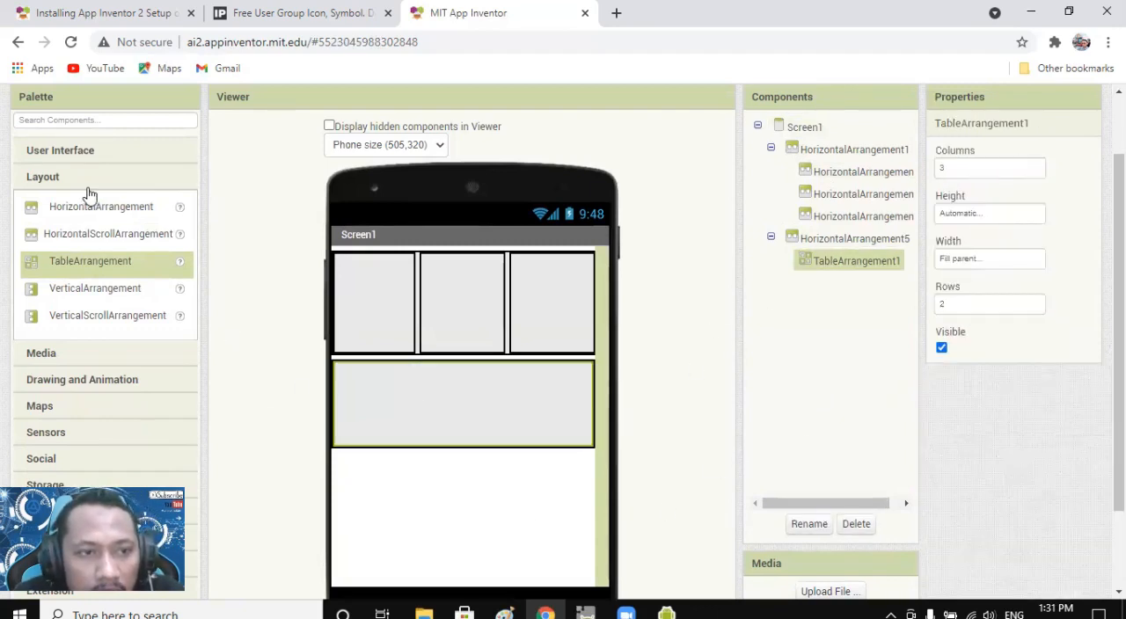
Add a Label in the first cell of the TableArrangement and set its text to "Username".
left_click(61, 151)
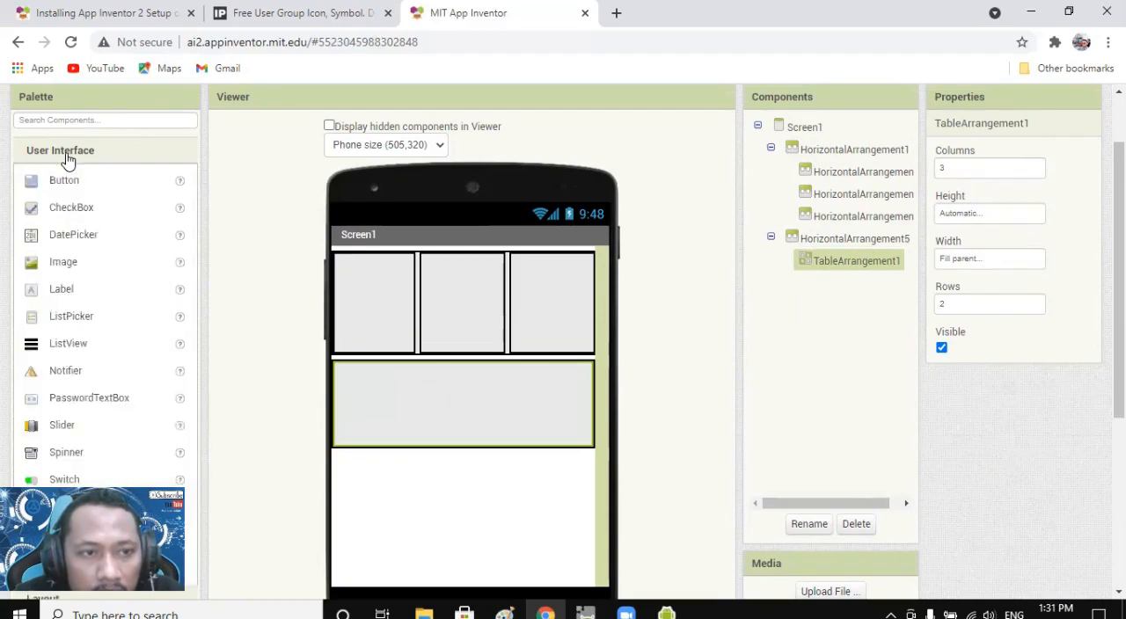
left_click(61, 294)
left_click_drag(62, 294, 357, 383)
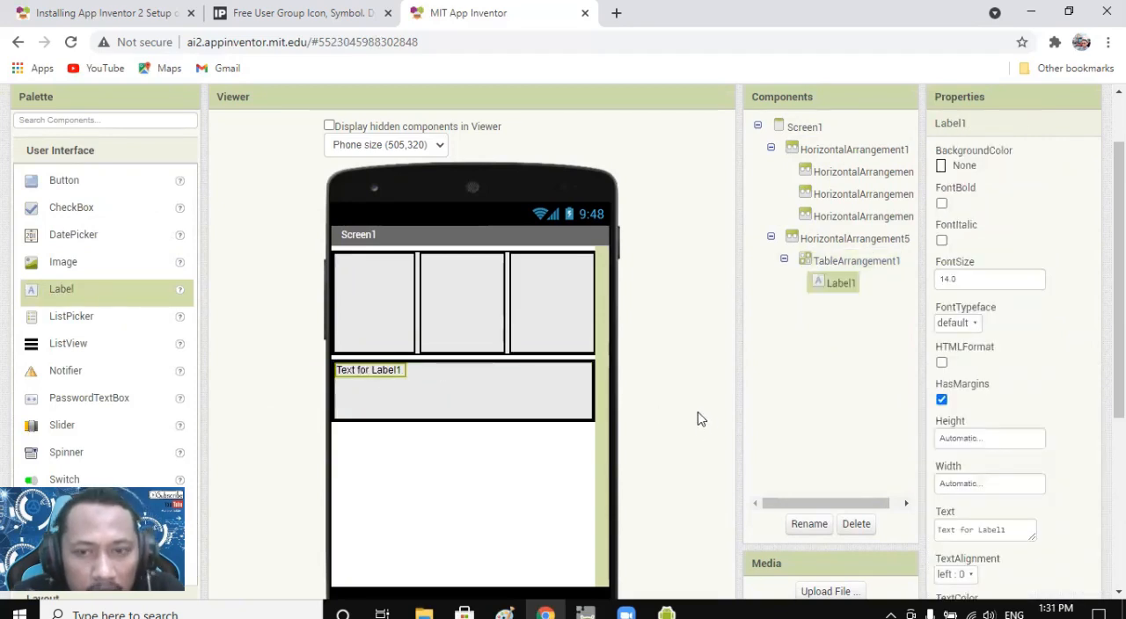
left_click(1012, 534)
type("us")
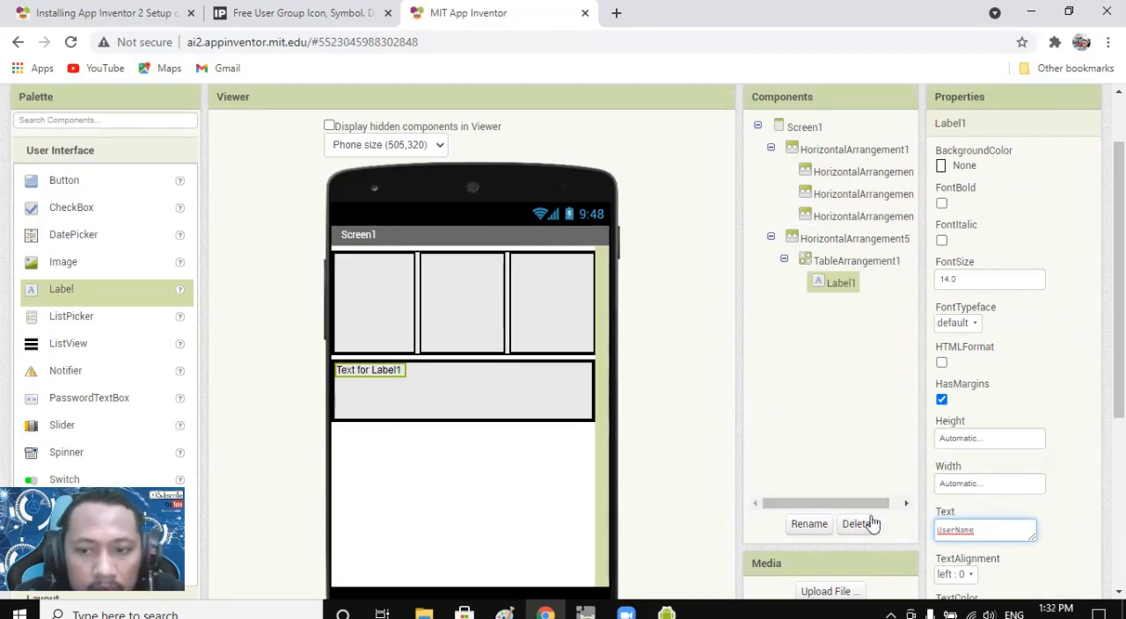
key("BackSpace")
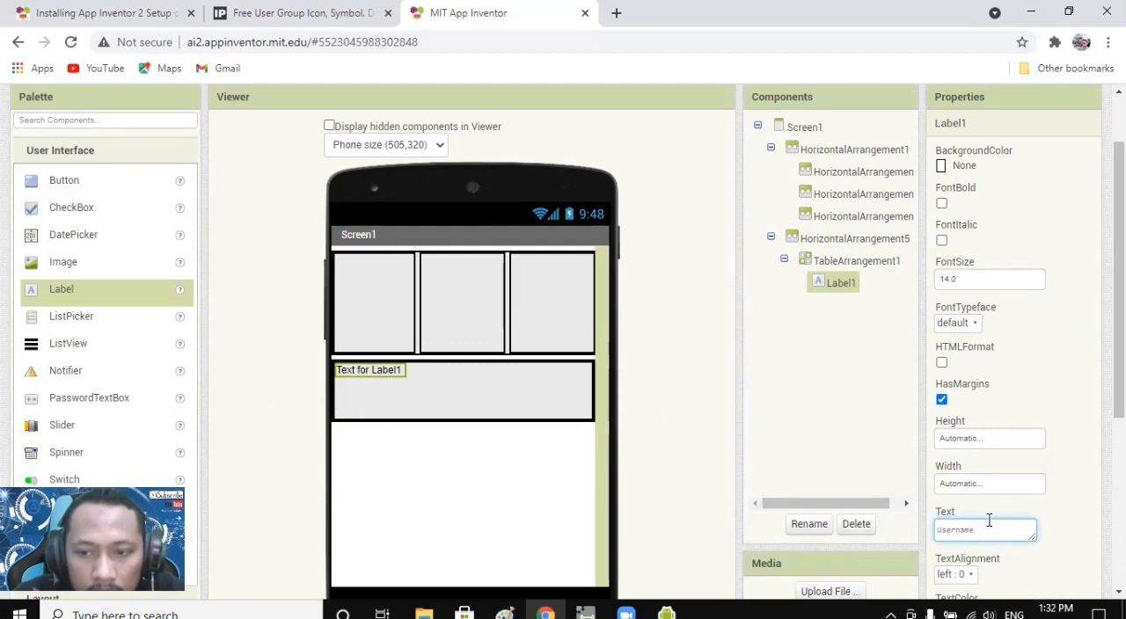
left_click(440, 394)
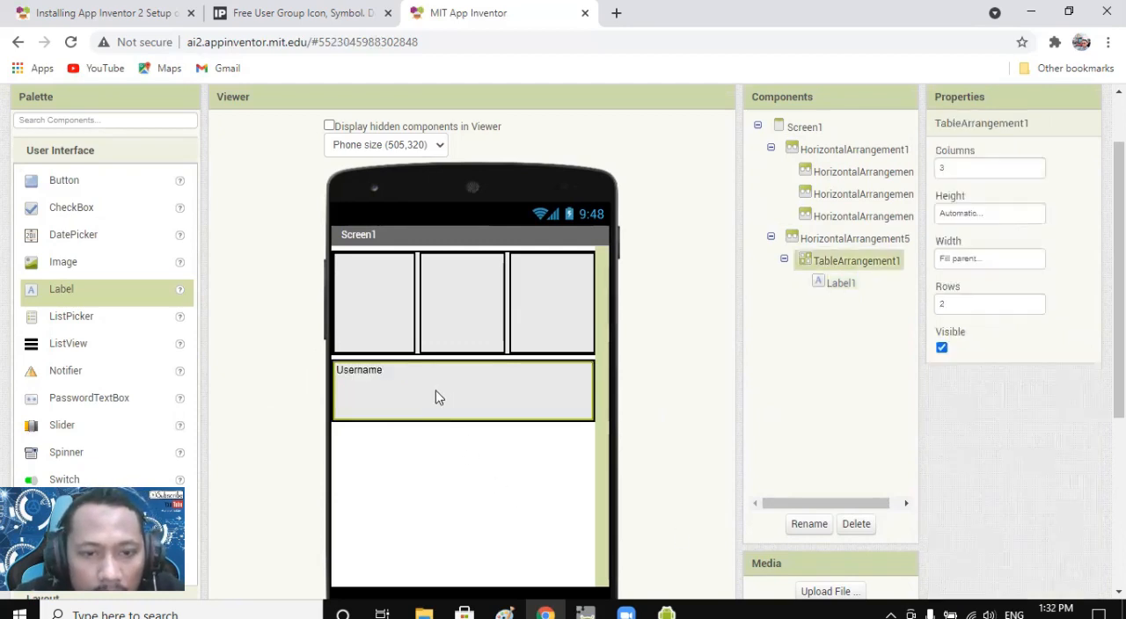
left_click(361, 373)
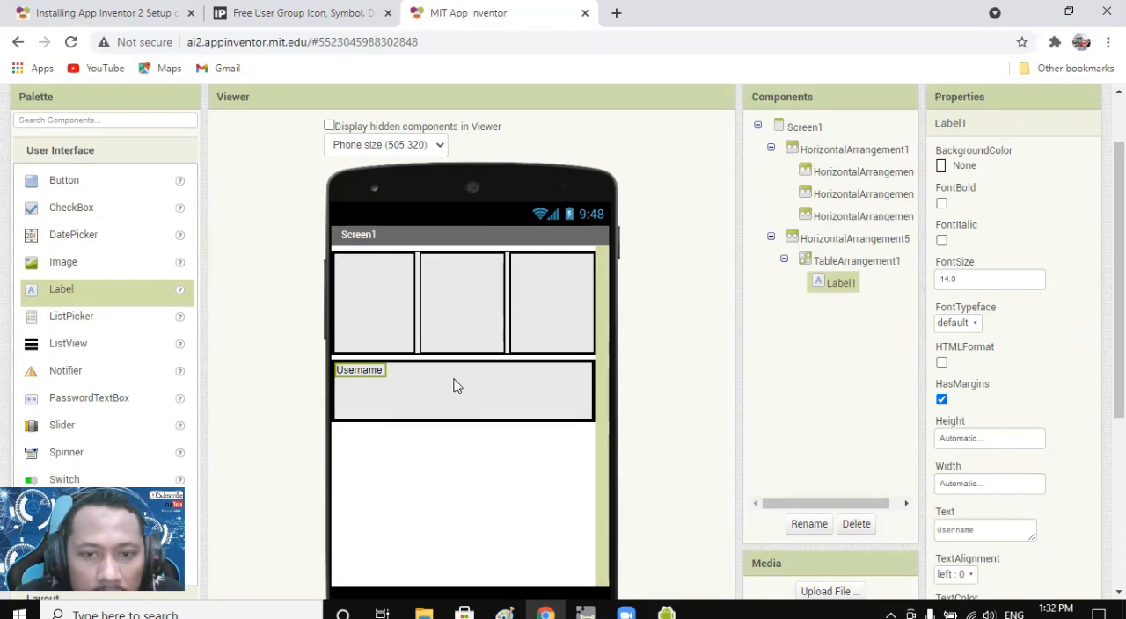
Add a second Label in the cell beside Username and set its text to ":".
mouse_move(37, 295)
left_mouse_down()
mouse_move(339, 367)
mouse_move(424, 371)
left_mouse_up()
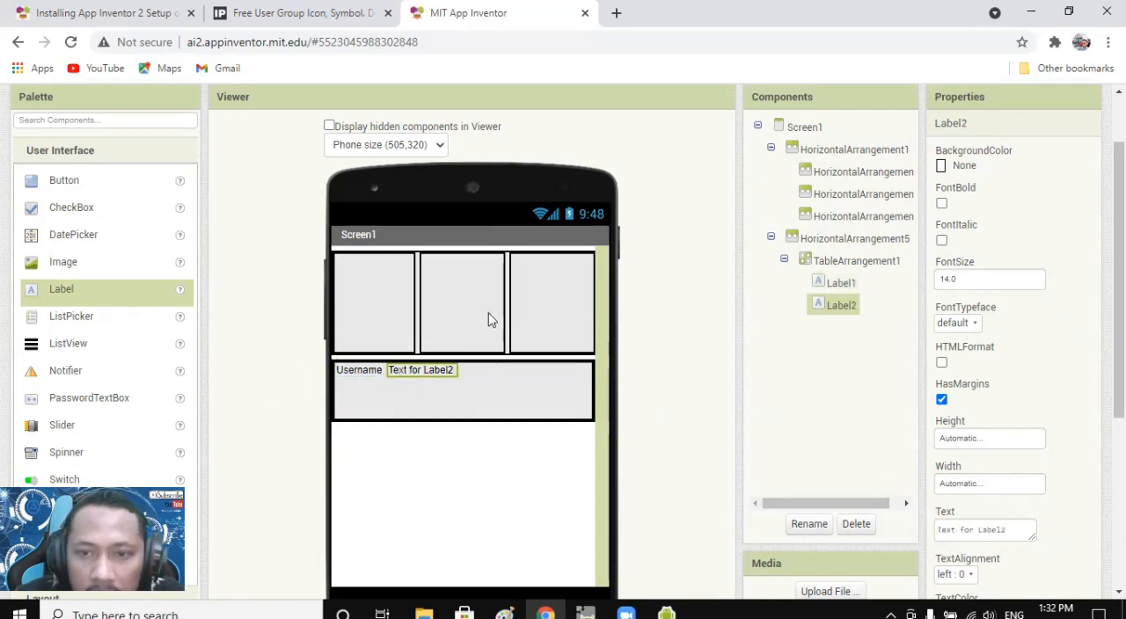
left_click(541, 401)
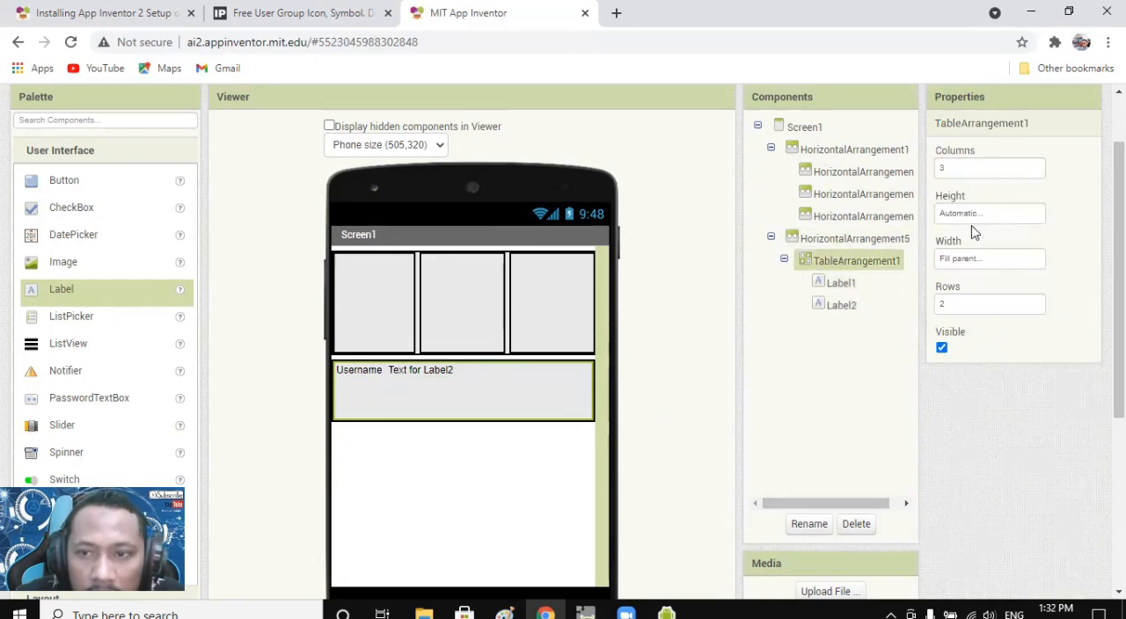
left_click(419, 373)
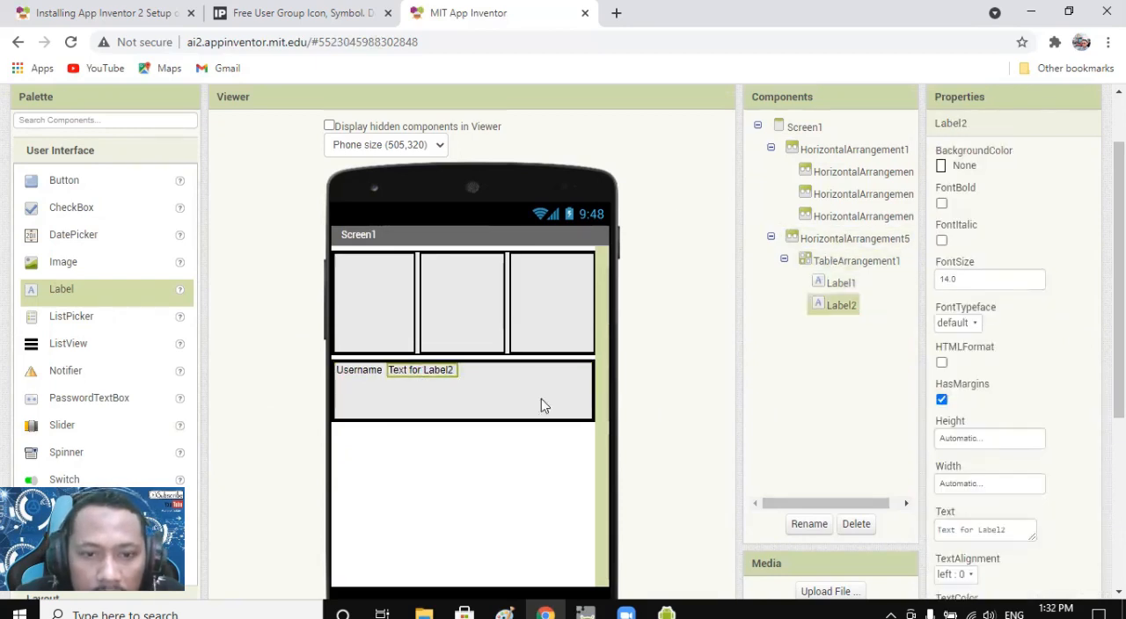
left_click(1018, 530)
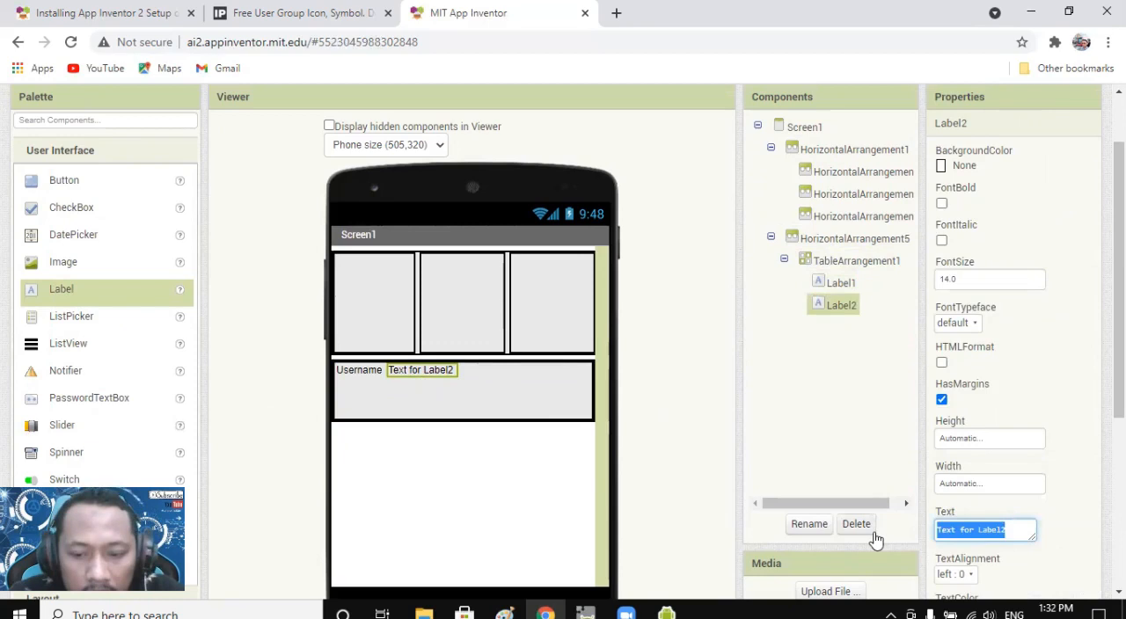
key("BackSpace")
left_click(480, 384)
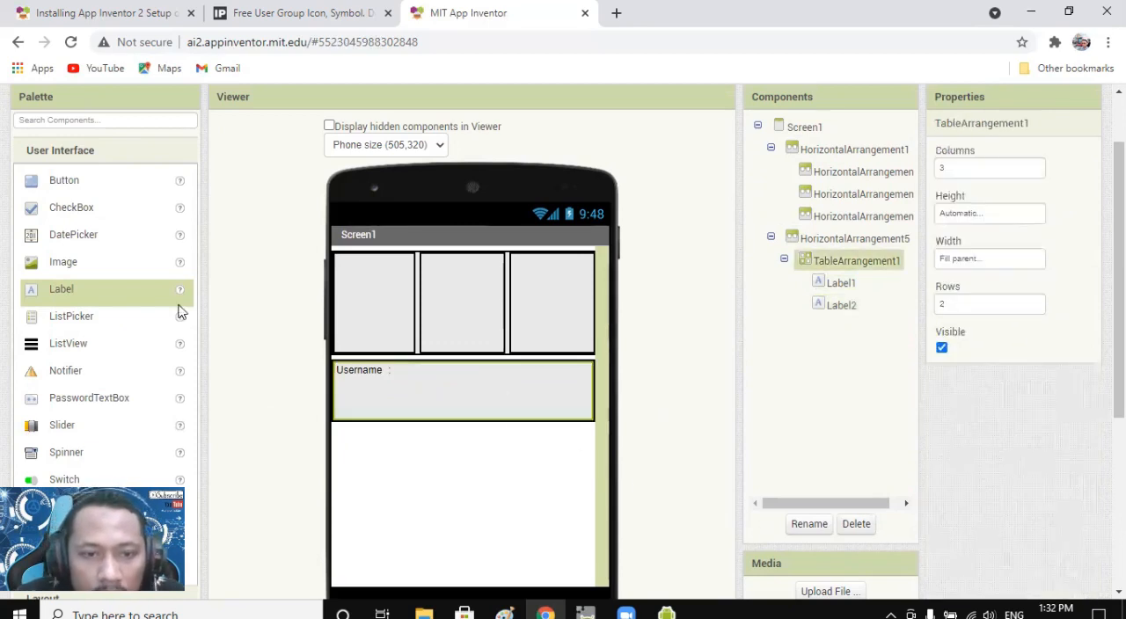
Add a third Label in the table cell below Username and set its text to "Password".
left_click_drag(63, 292, 437, 377)
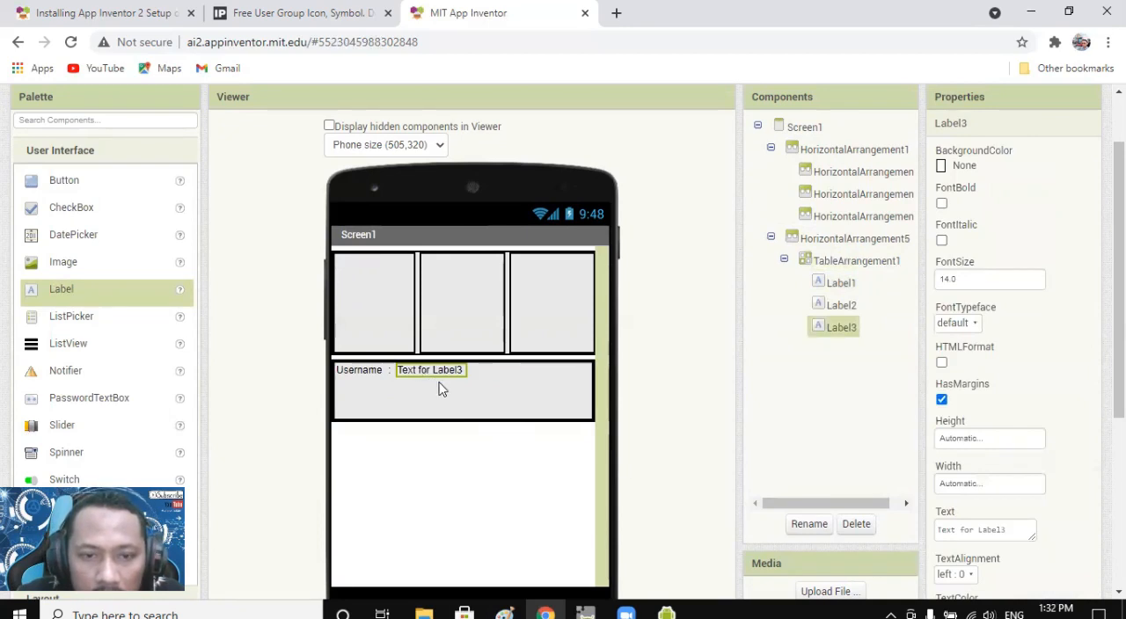
left_click_drag(438, 373, 370, 398)
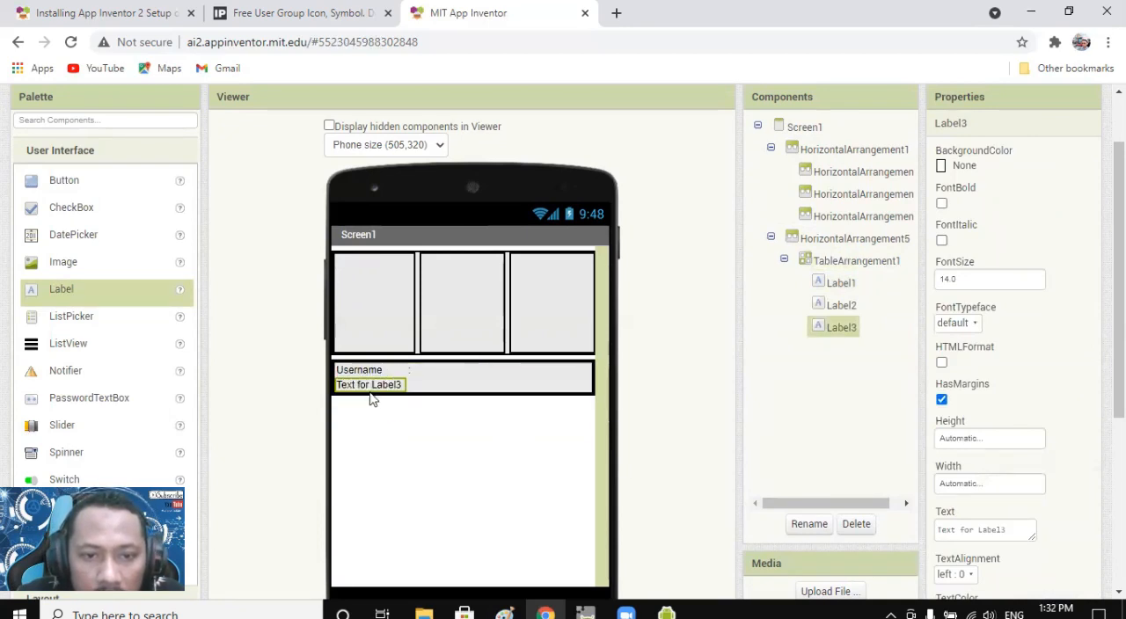
left_click(429, 390)
left_click(369, 374)
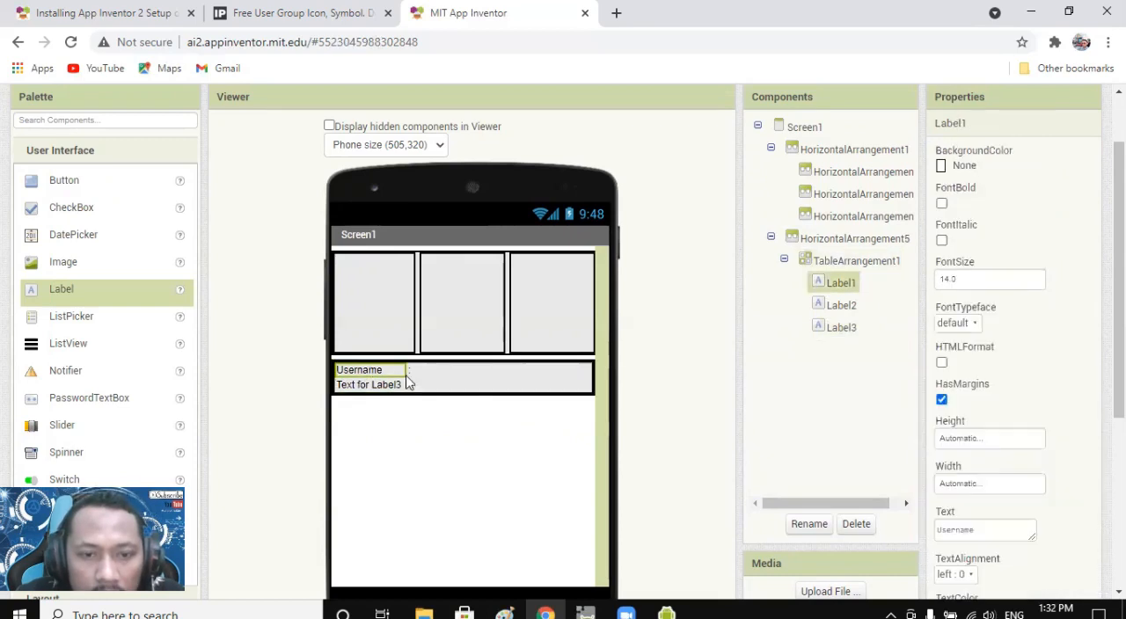
left_click(367, 387)
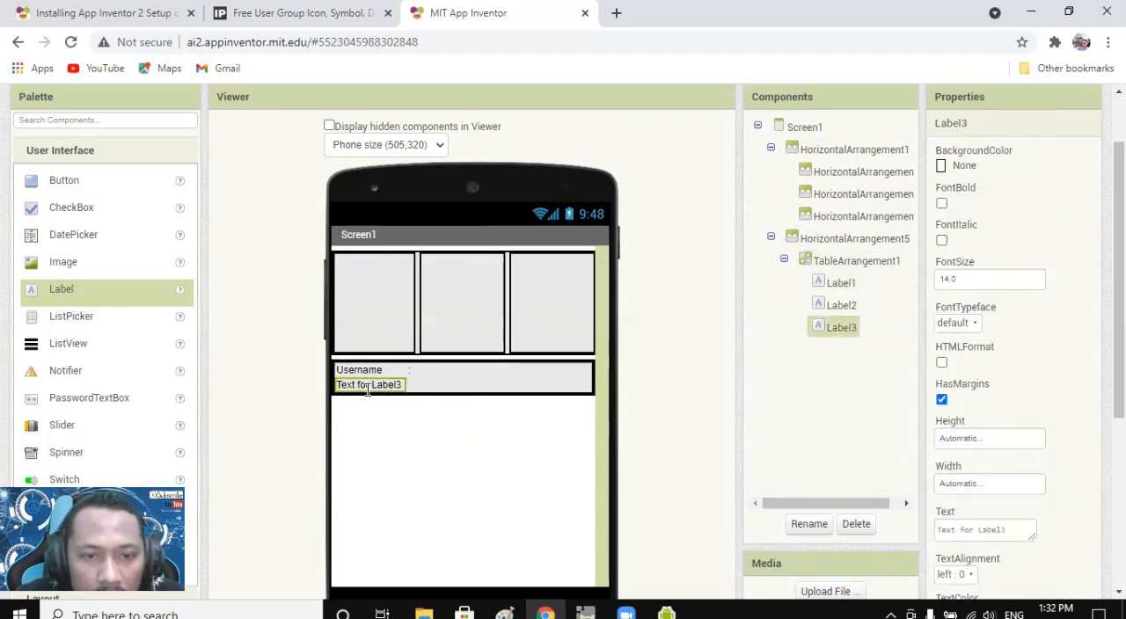
left_click(991, 532)
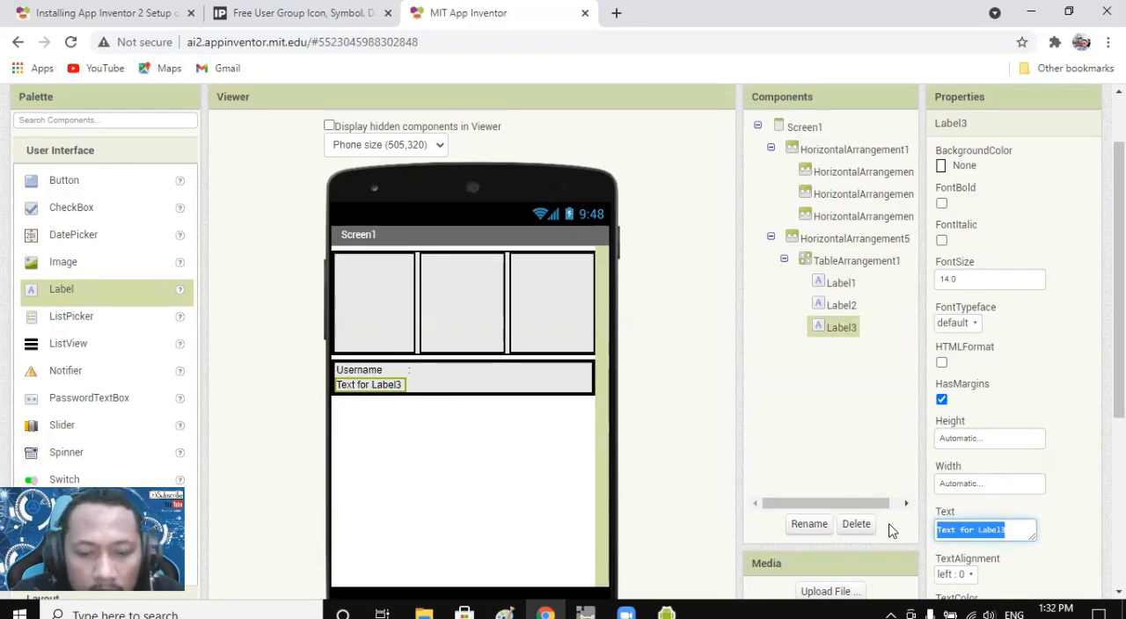
type("Password")
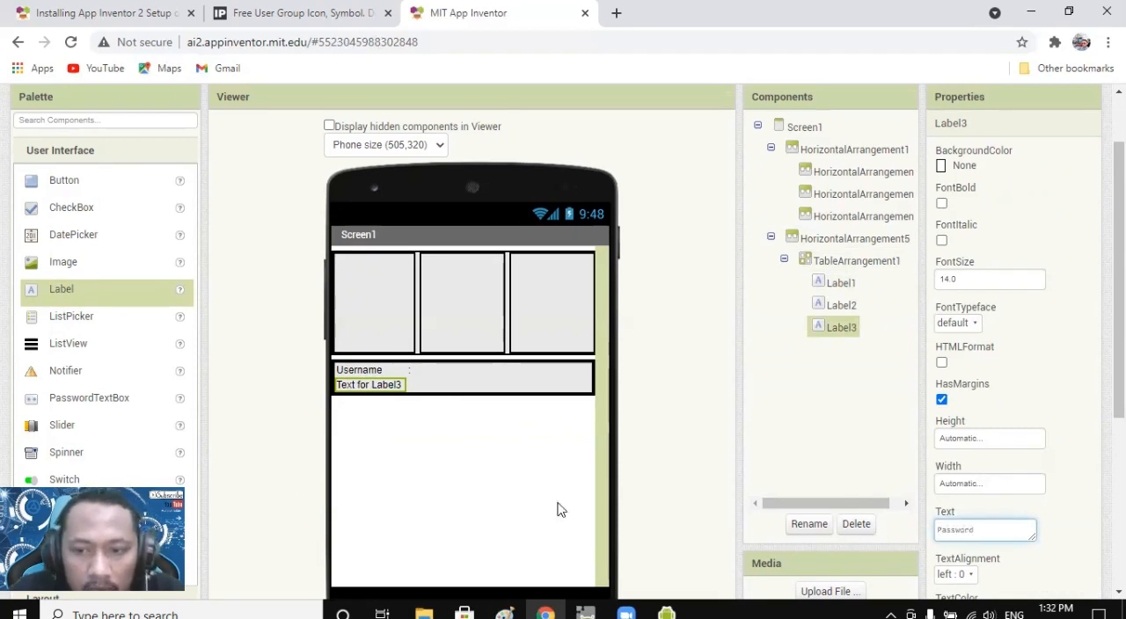
left_click(422, 388)
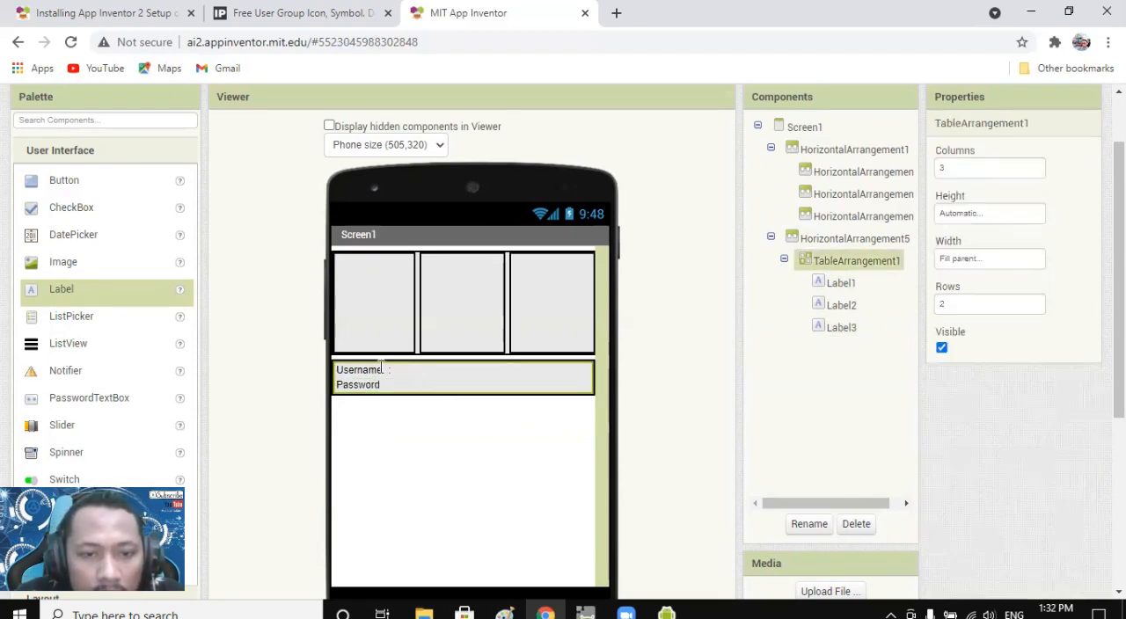
Add a fourth Label in the cell beside Password and set its text to ":".
left_click_drag(55, 290, 390, 384)
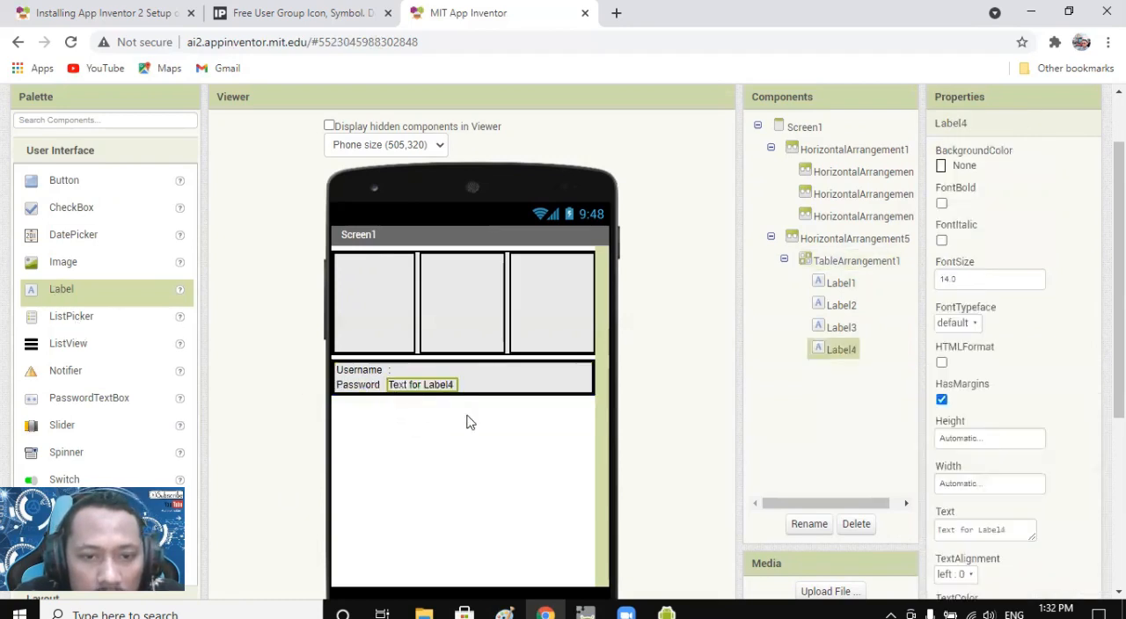
left_click(1019, 537)
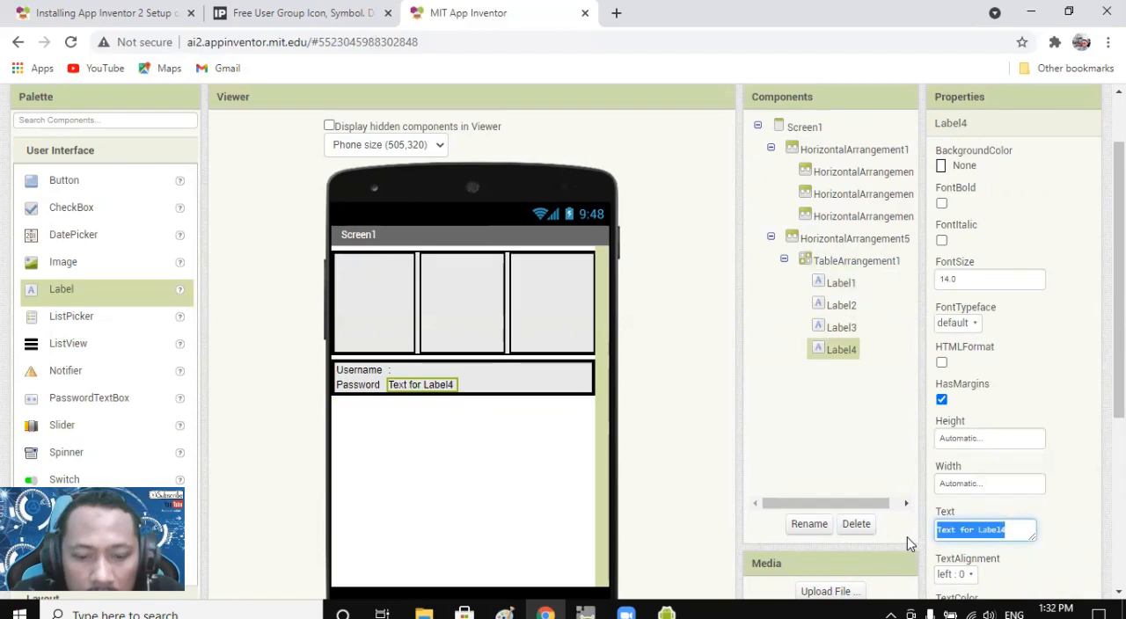
key("BackSpace")
type(":")
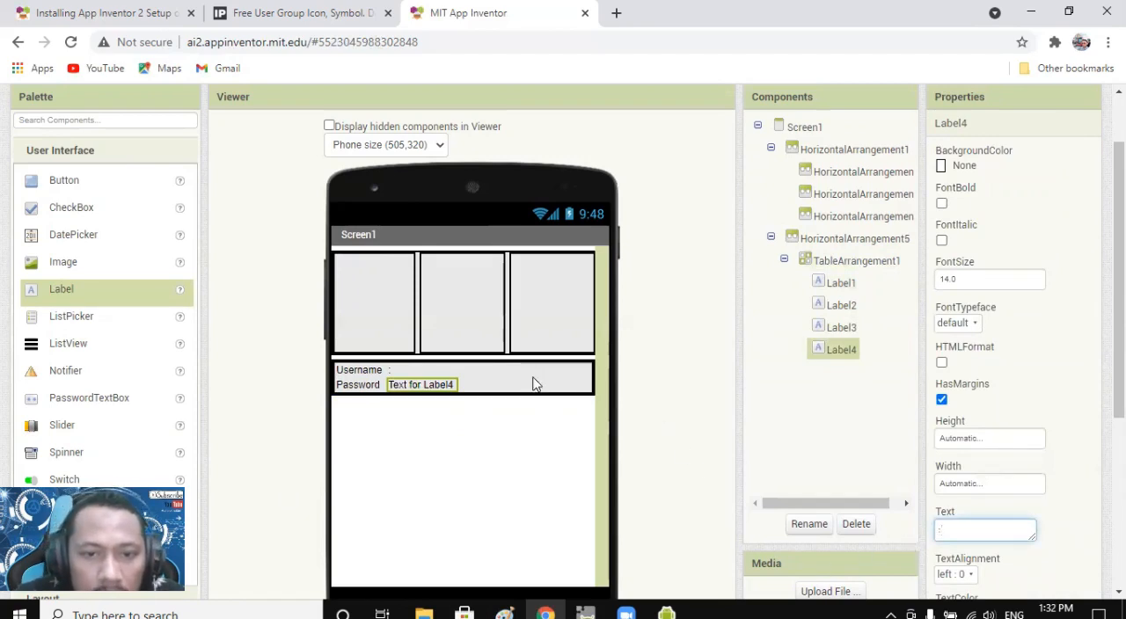
Set the Username label's width to 30 pixels.
left_click(531, 382)
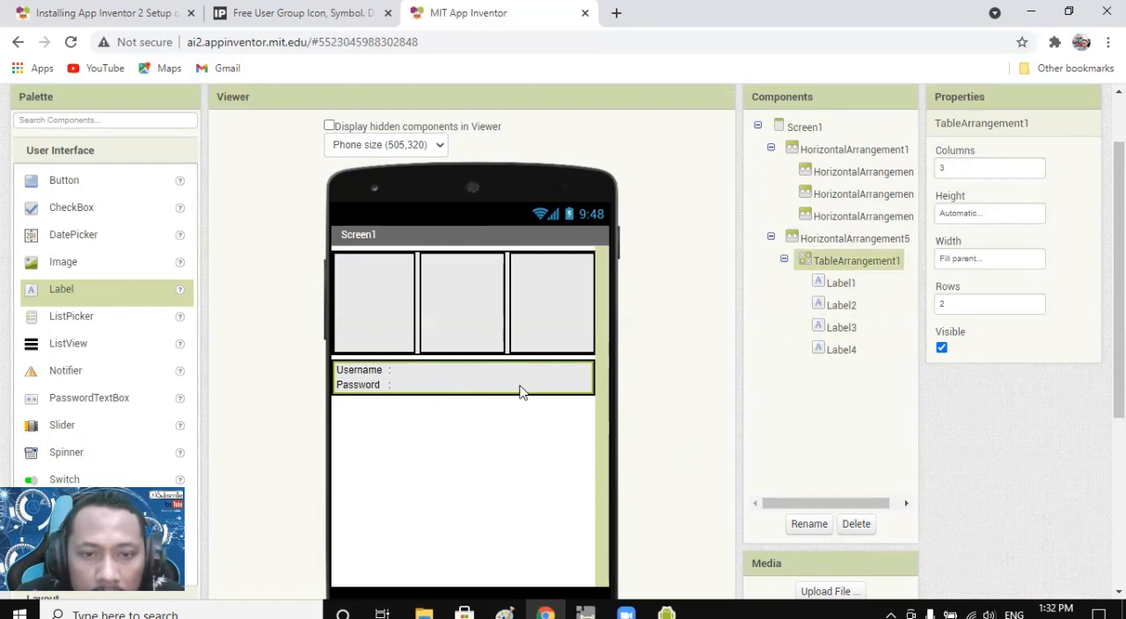
left_click(369, 371)
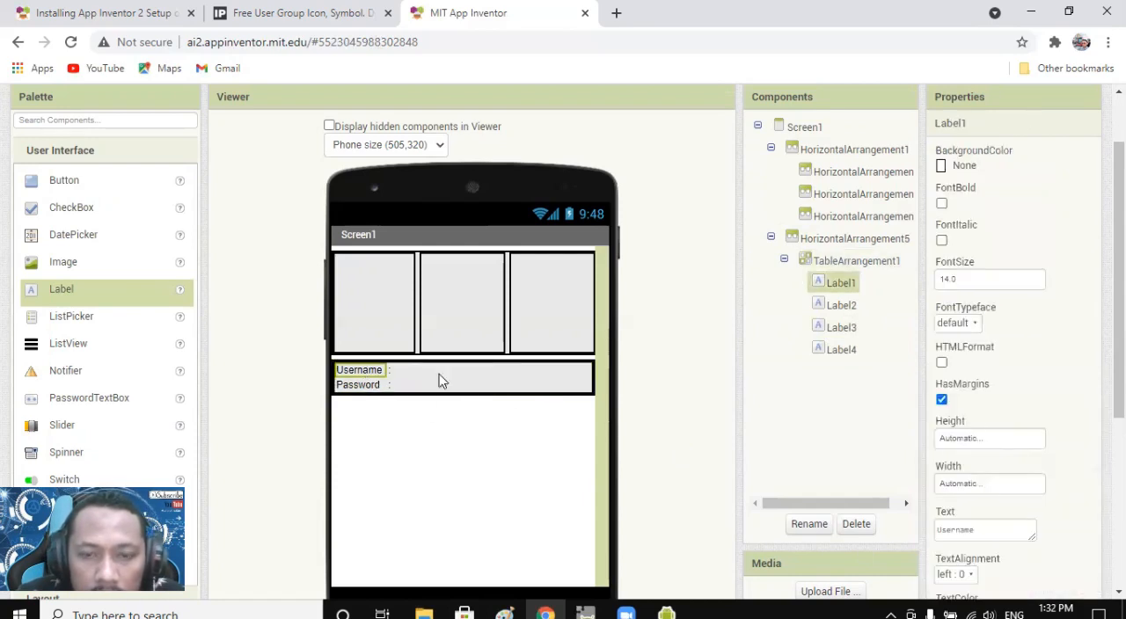
left_click(1011, 490)
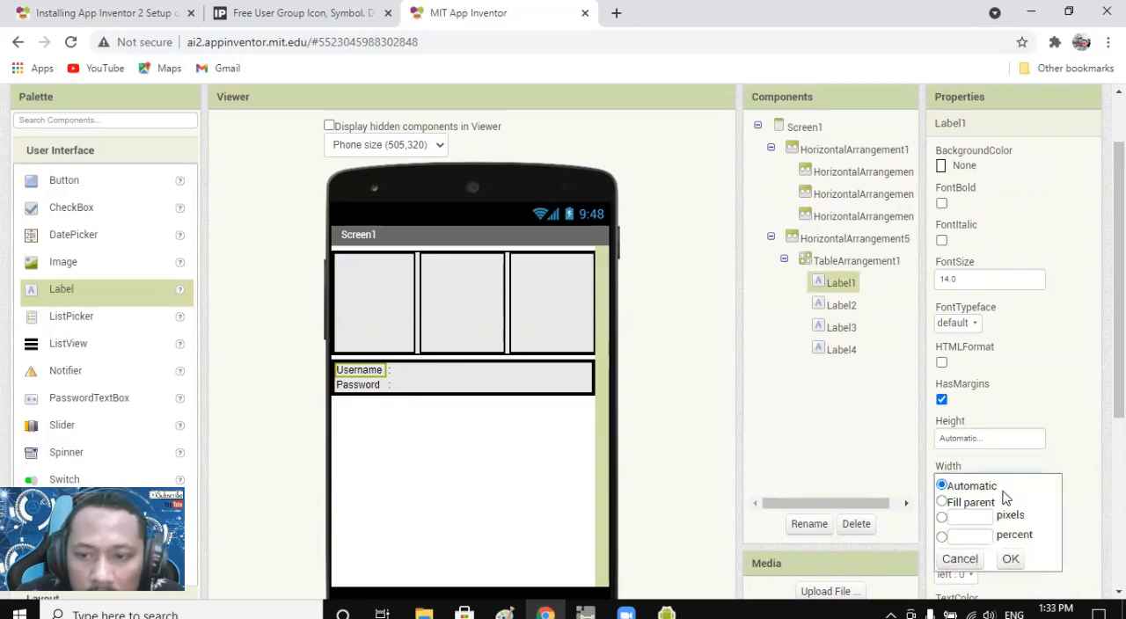
left_click(974, 535)
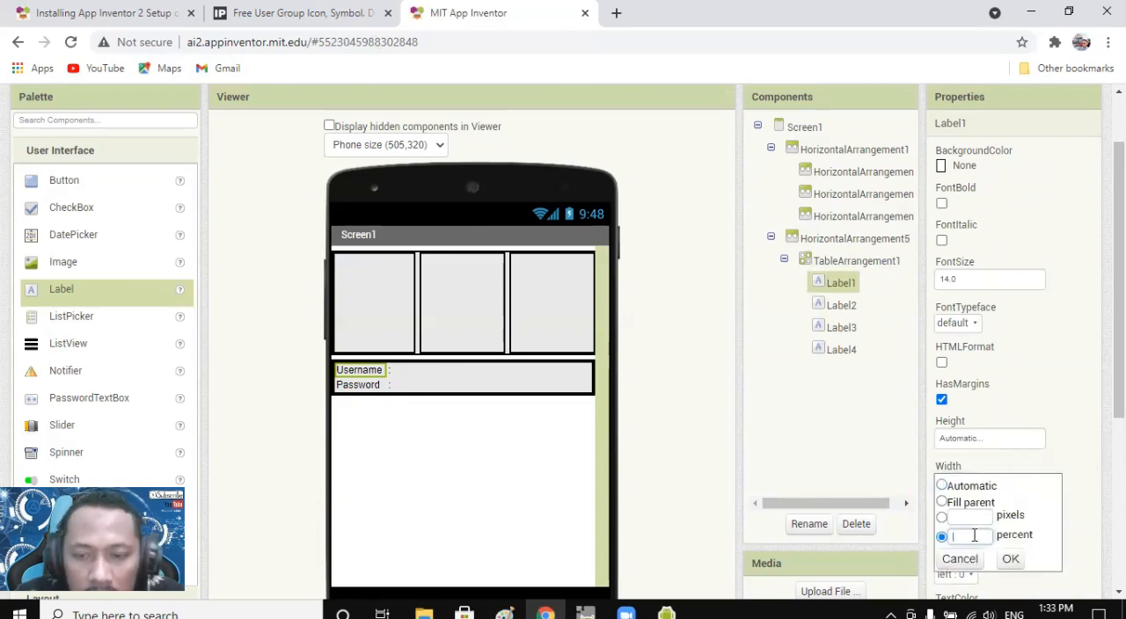
left_click(969, 518)
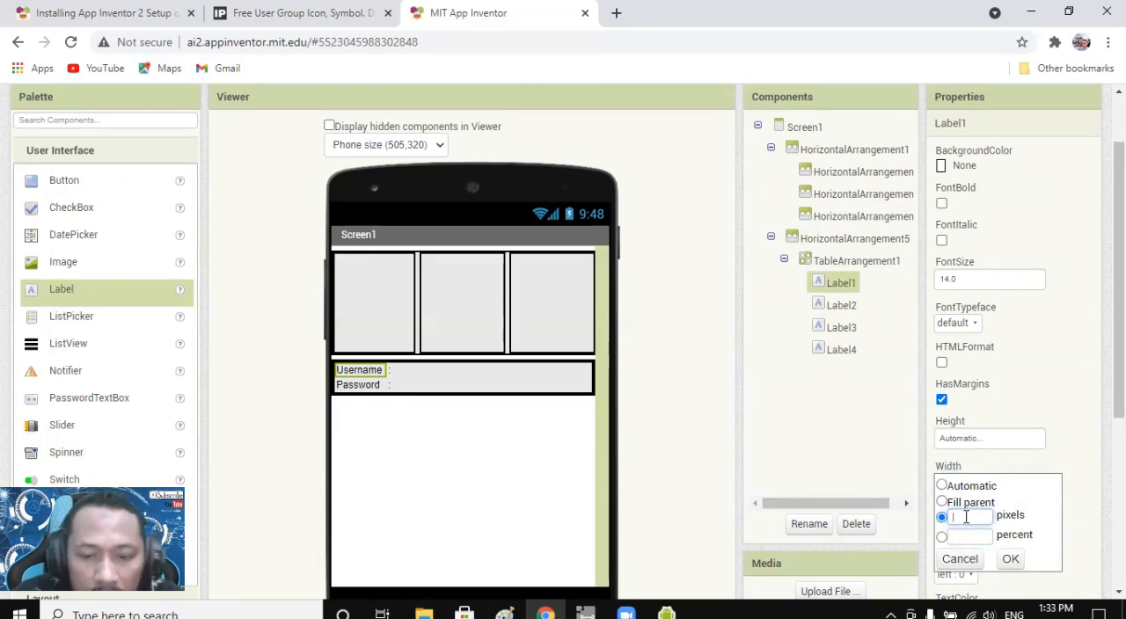
left_click(1010, 560)
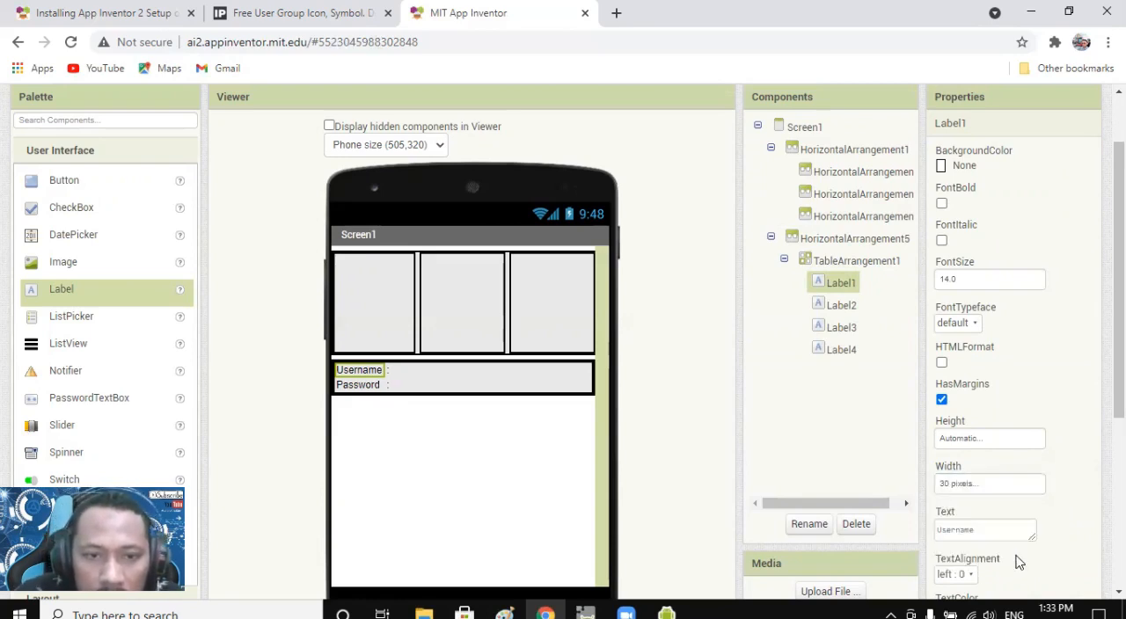
Change the Username label's width to 50 pixels.
left_click(957, 484)
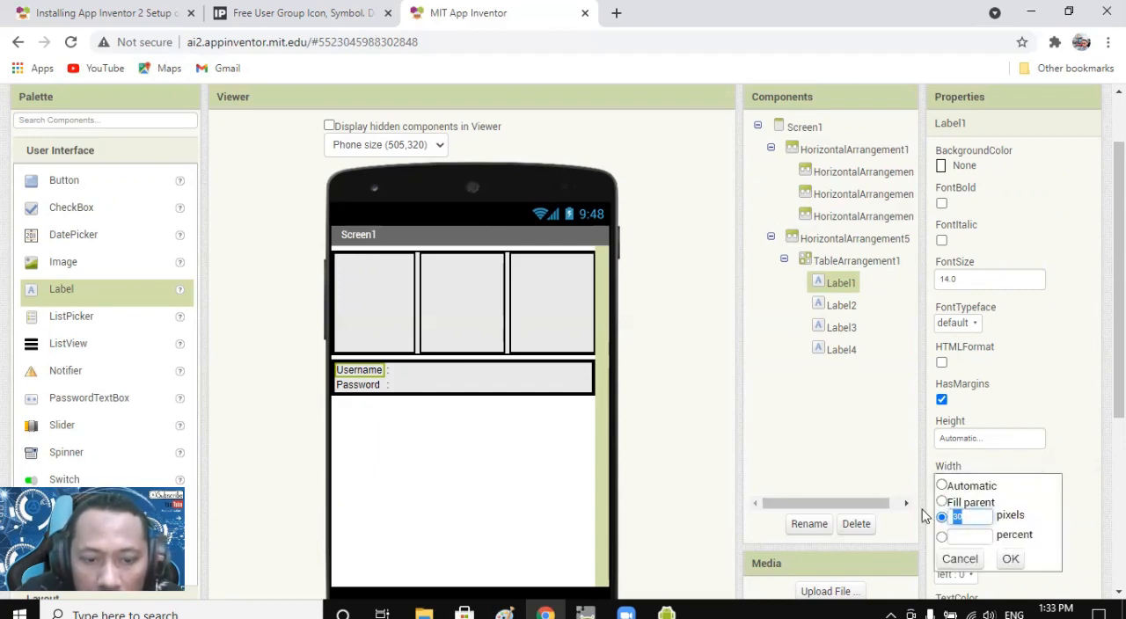
left_click(1011, 560)
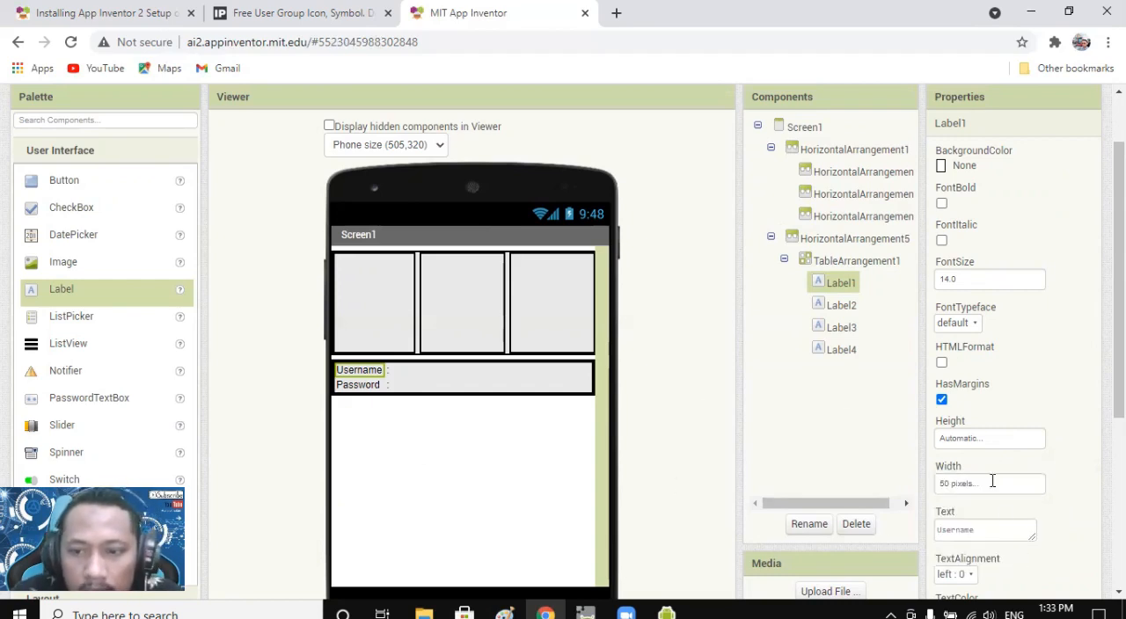
scroll(1003, 492, "down", 2)
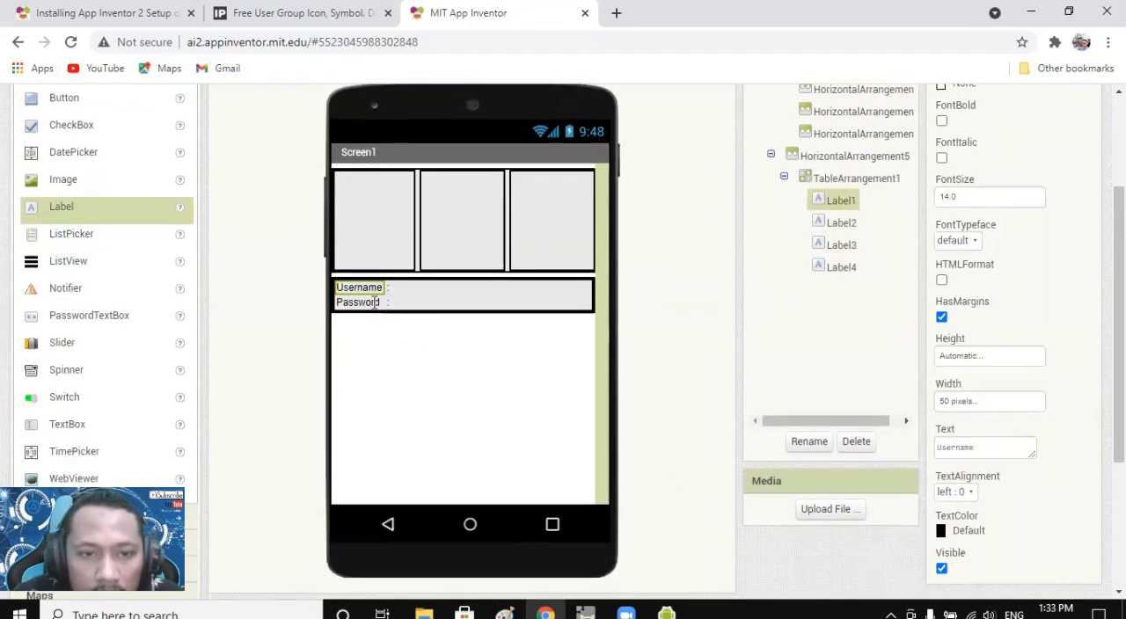
left_click(376, 303)
left_click(382, 290)
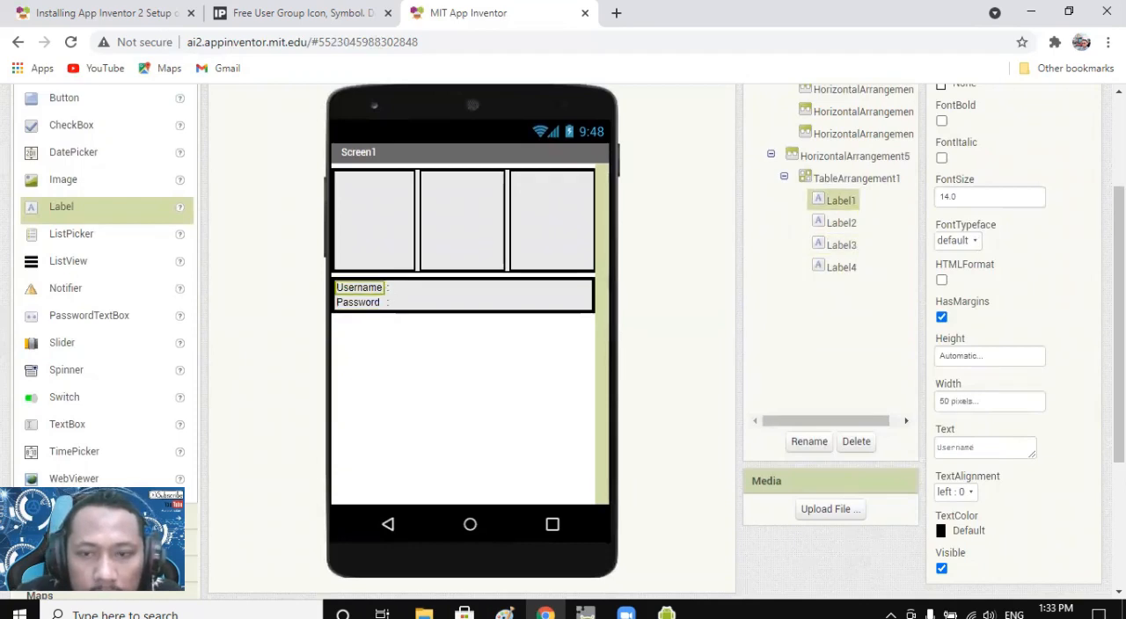
Widen the Username label to 100 pixels.
left_click(992, 403)
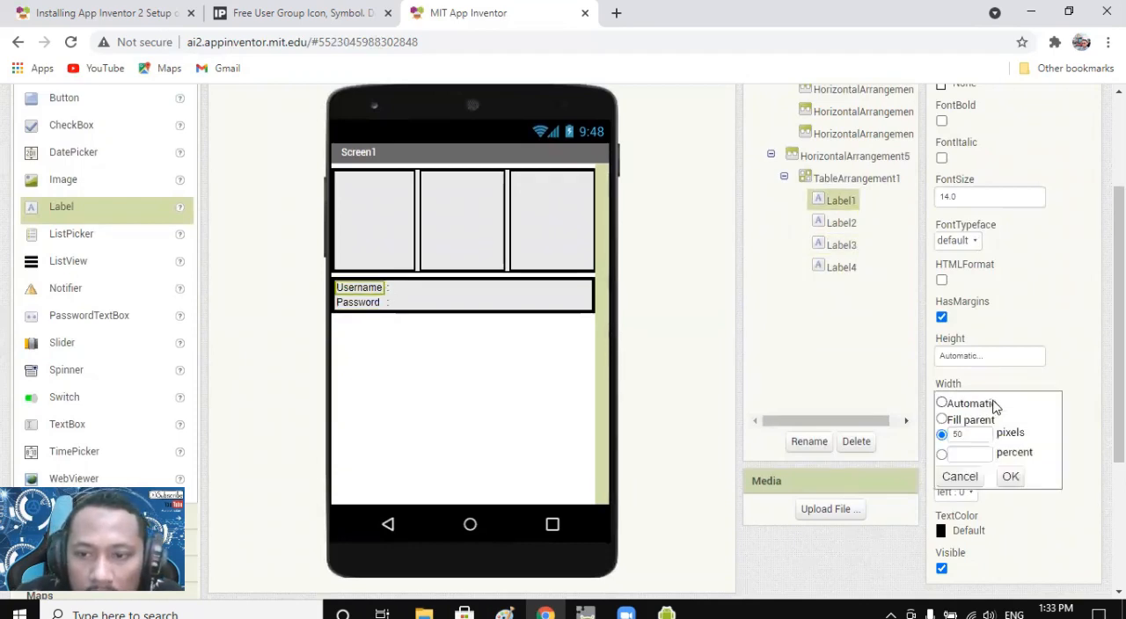
double_click(963, 435)
type("100")
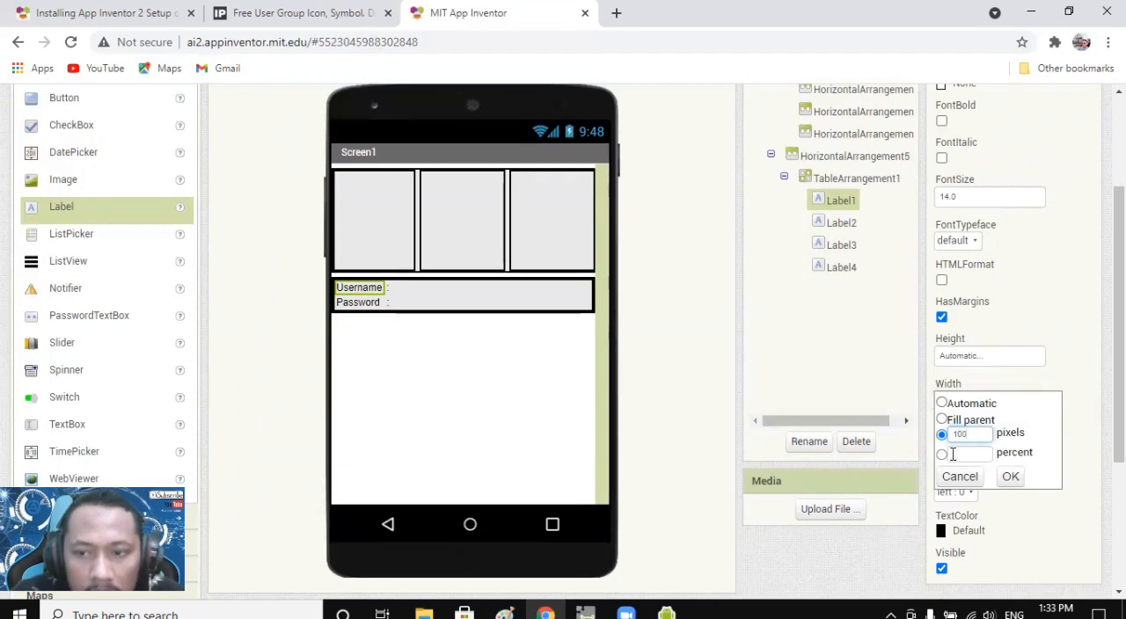
left_click(1011, 478)
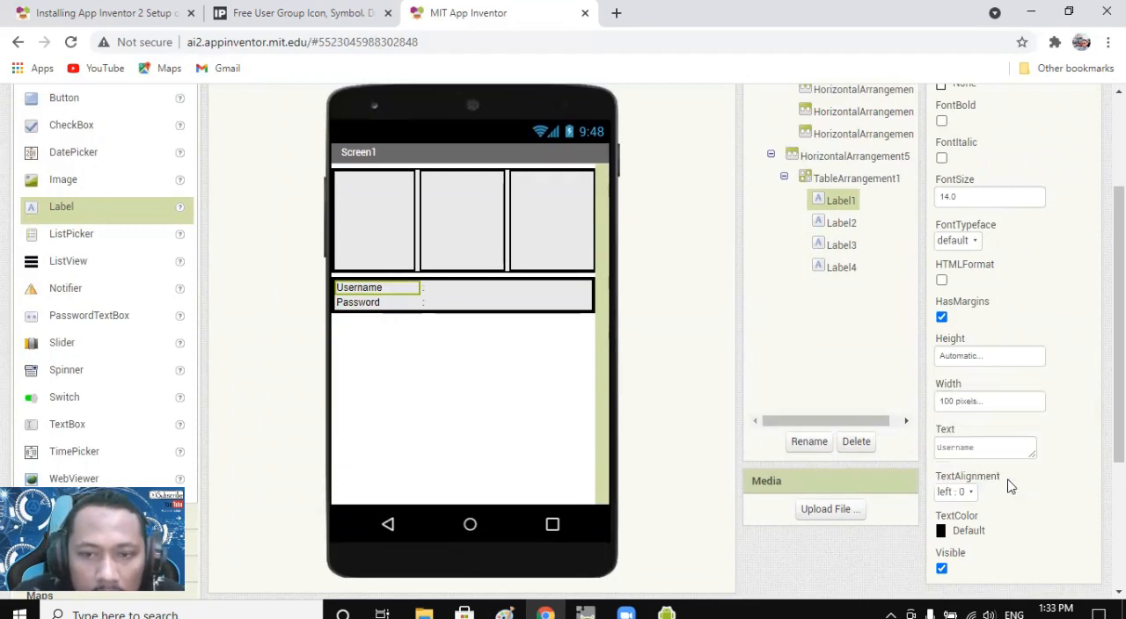
Set the Username label's height to 30 pixels.
left_click(354, 303)
left_click(366, 291)
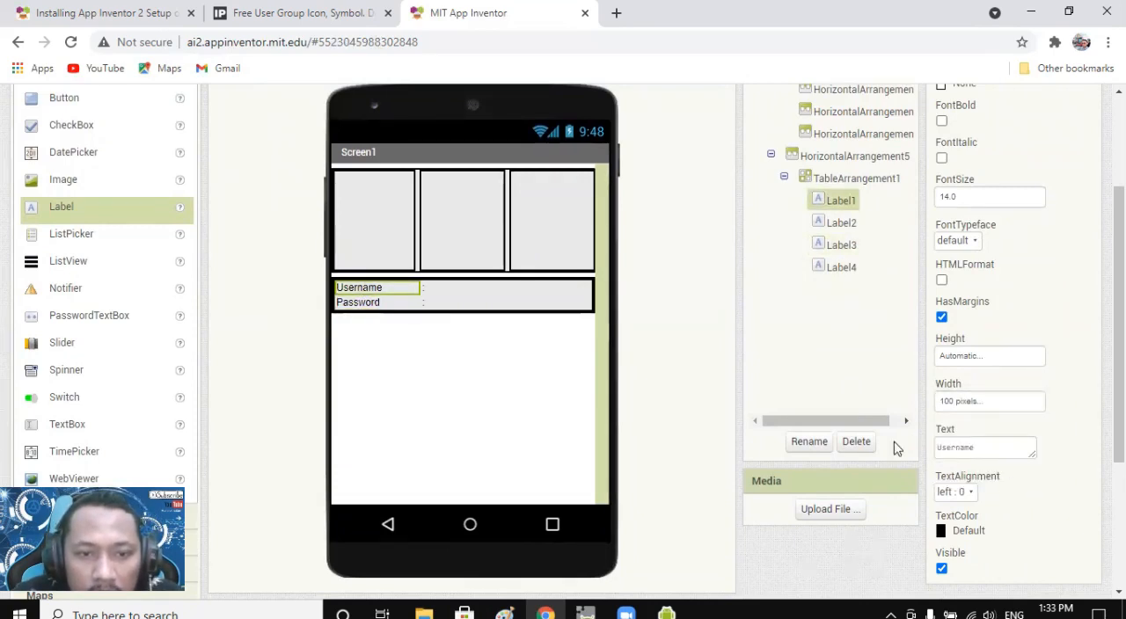
left_click(967, 357)
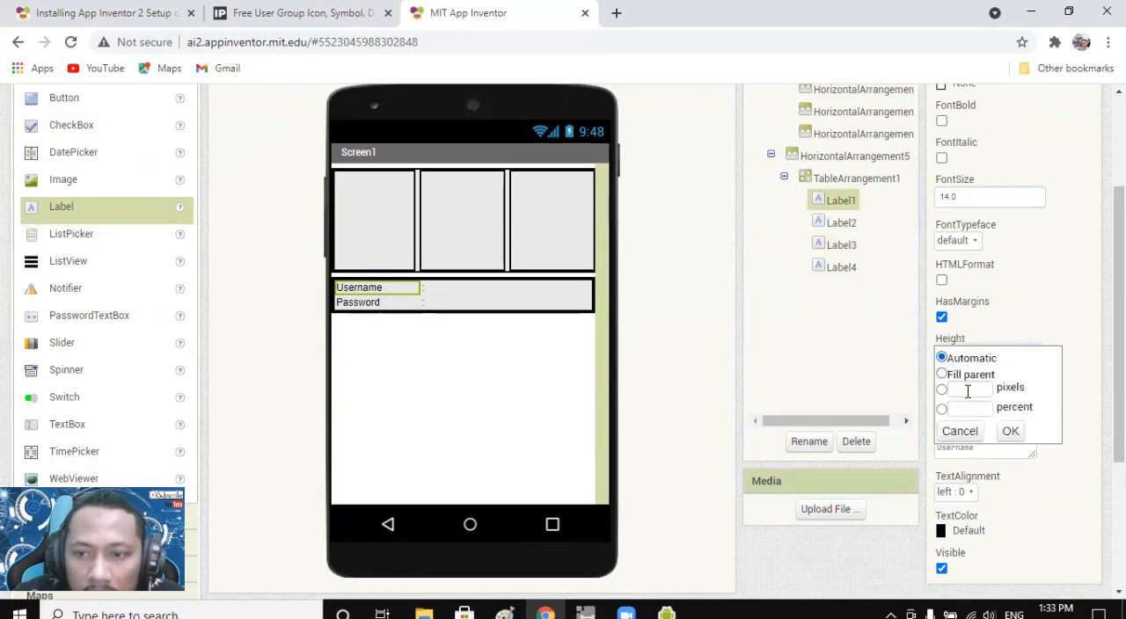
left_click(967, 391)
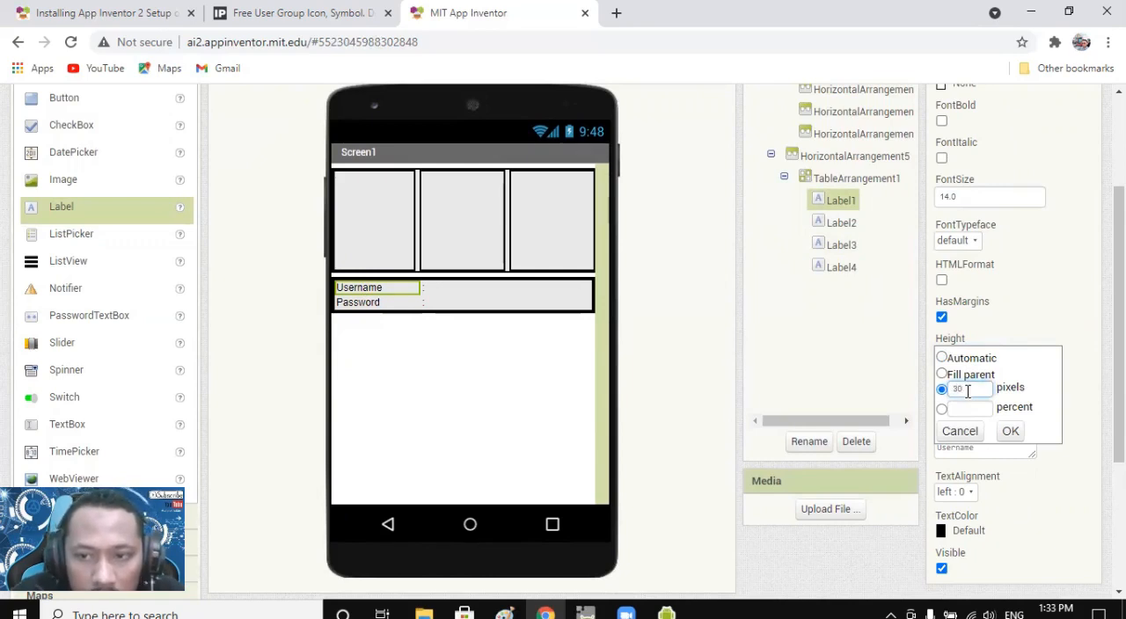
left_click(1009, 431)
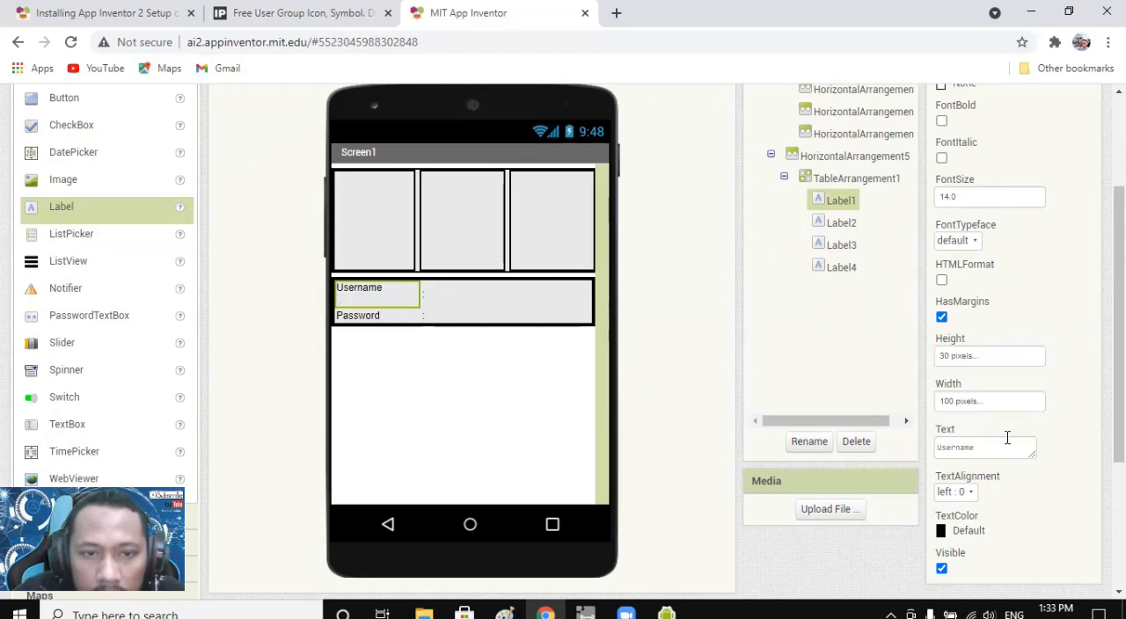
Set the Password label's height to 30 pixels.
left_click(387, 319)
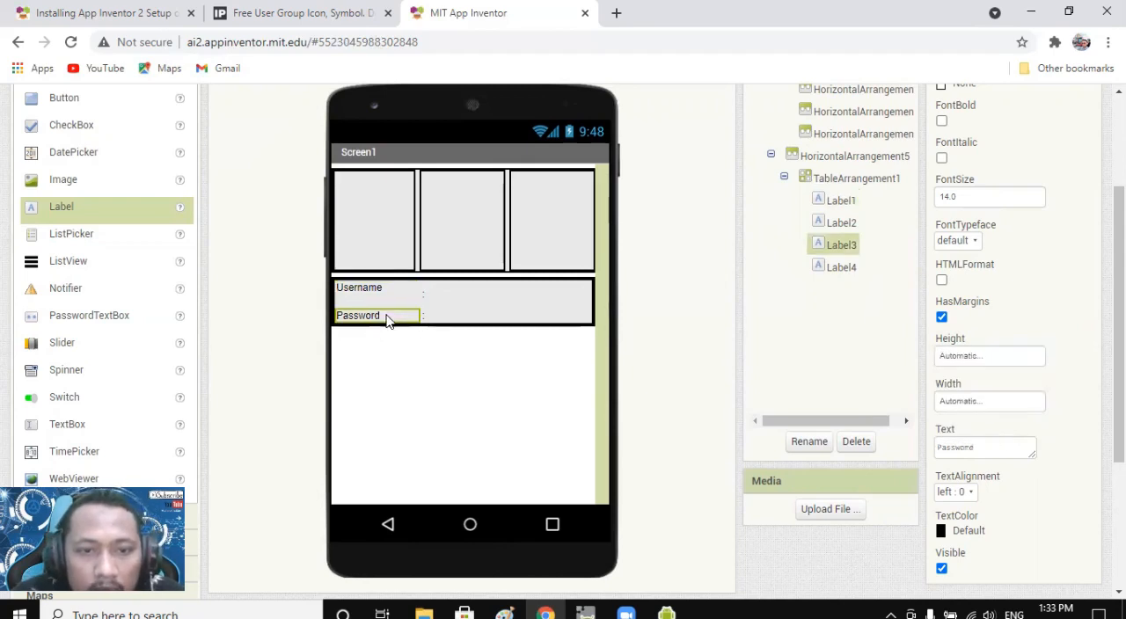
left_click(974, 357)
left_click(969, 390)
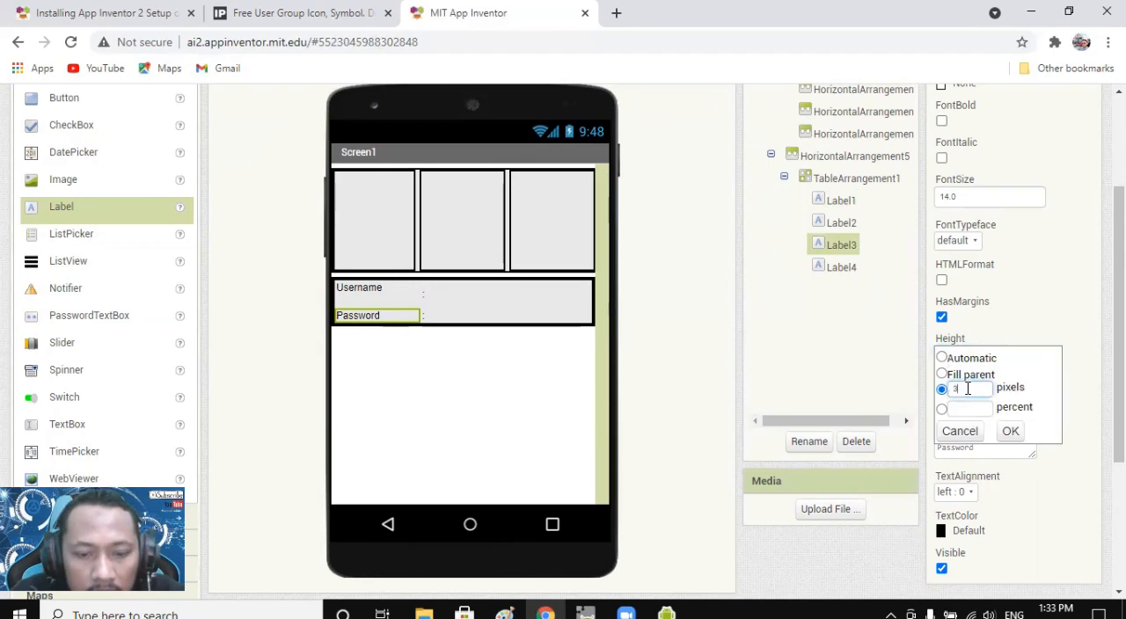
left_click(1010, 431)
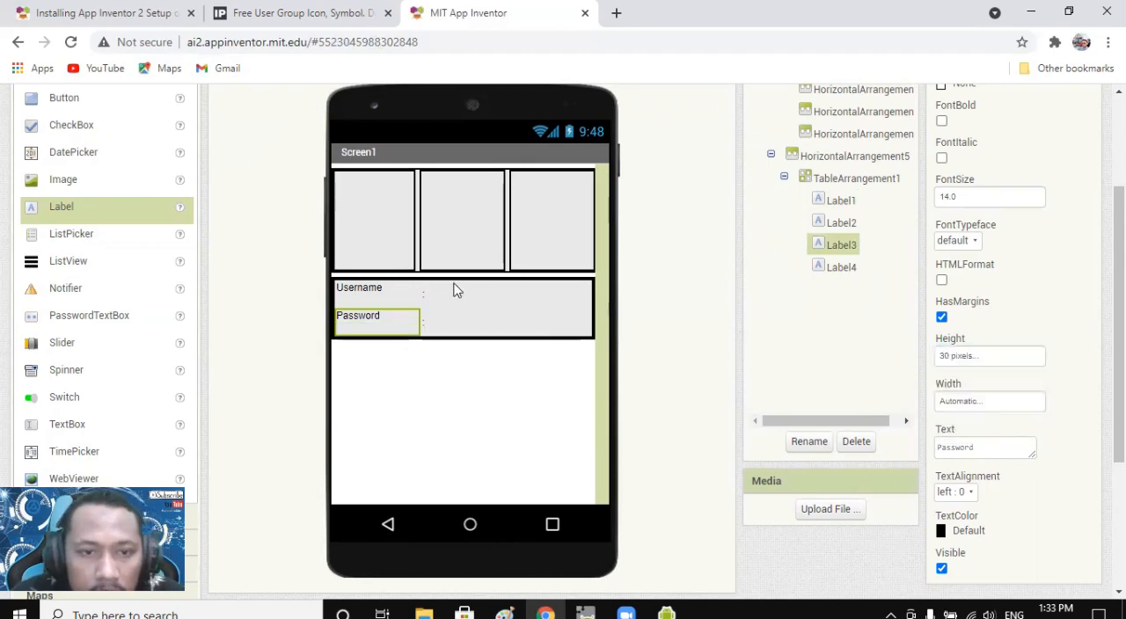
Set the height of the ":" label beside Username to 30 pixels.
left_click(425, 296)
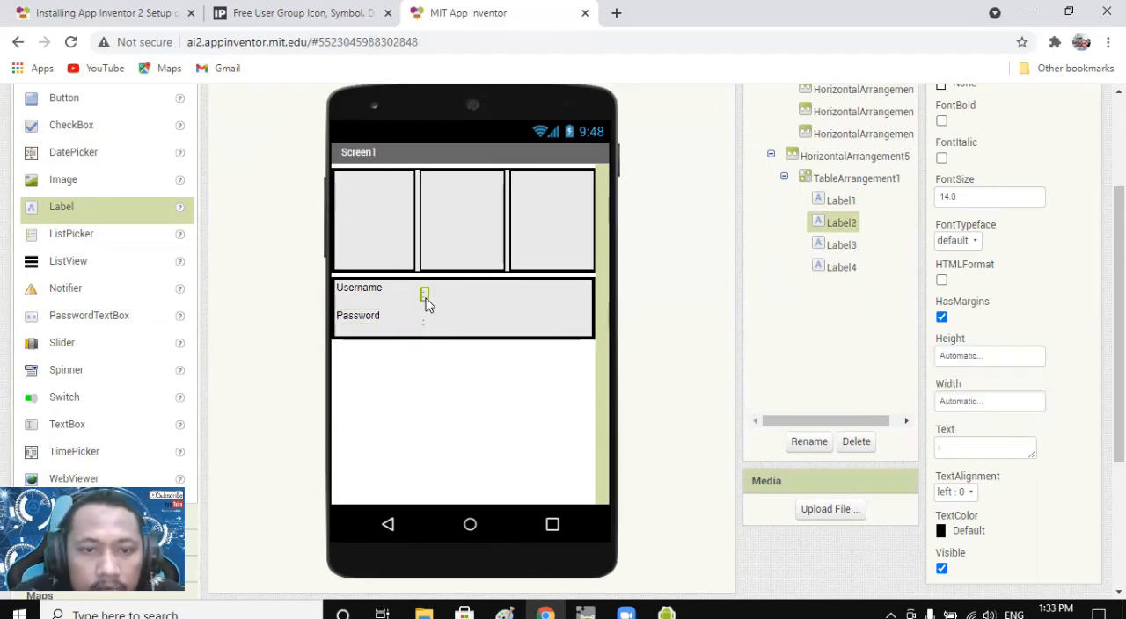
left_click(975, 357)
left_click(969, 390)
type("30")
left_click(1010, 431)
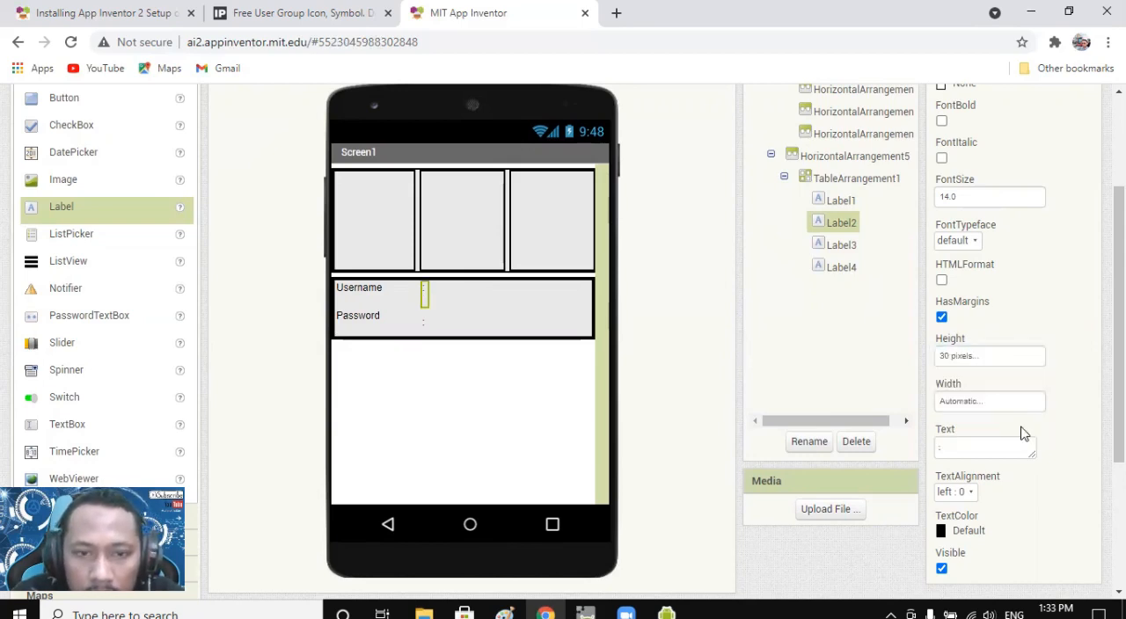
Set the height of the ":" label beside Password to 30 pixels.
left_click(424, 323)
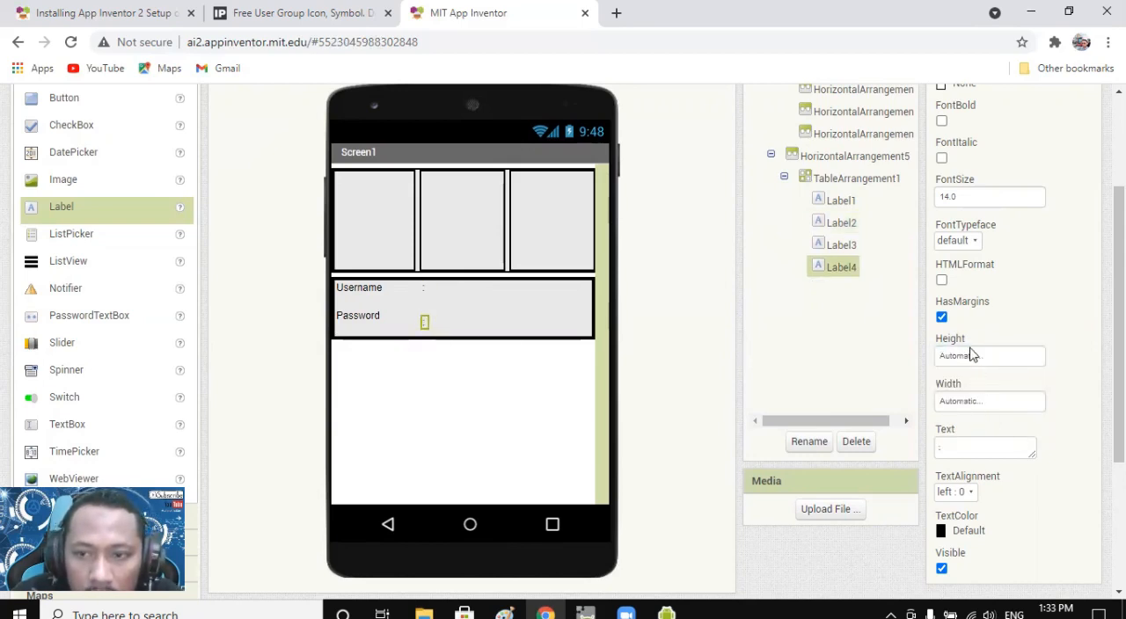
left_click(972, 356)
left_click(966, 390)
type("30 pixels")
left_click(1010, 431)
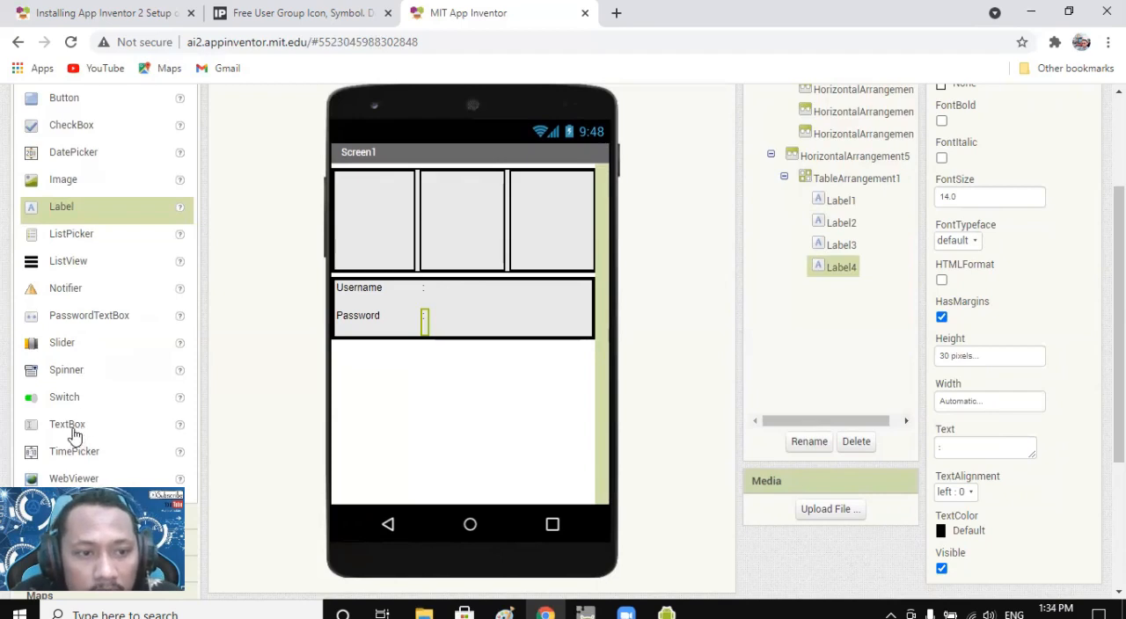
Add a TextBox in the third column of the Username row and a PasswordTextBox in the Password row below it.
left_click(35, 429)
left_click_drag(48, 435, 453, 292)
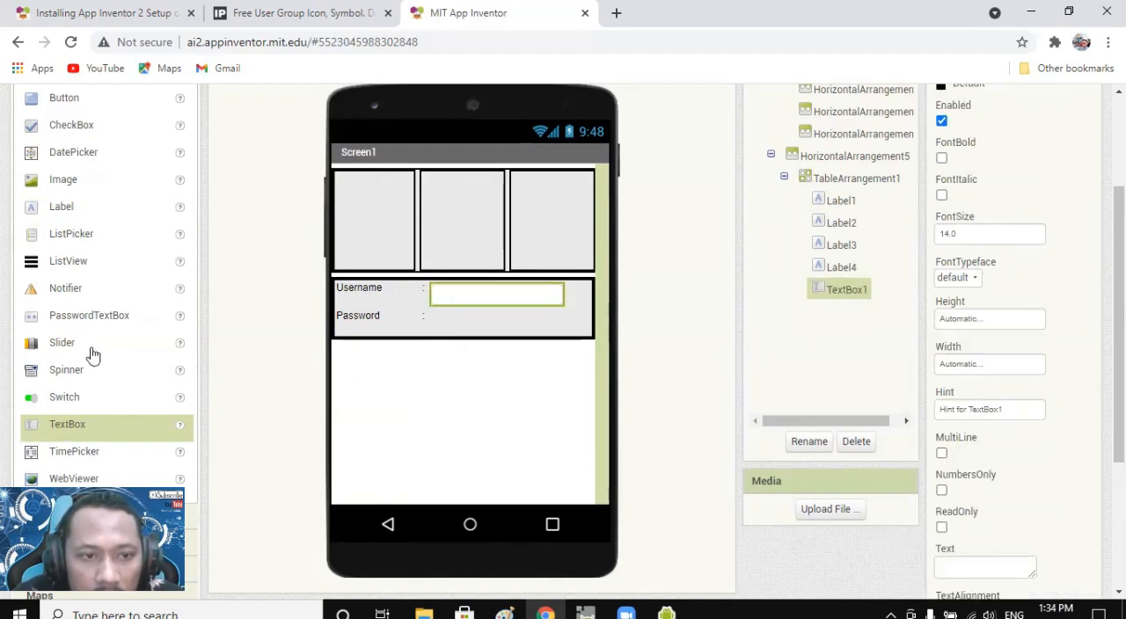
left_click_drag(70, 319, 487, 330)
left_click(507, 383)
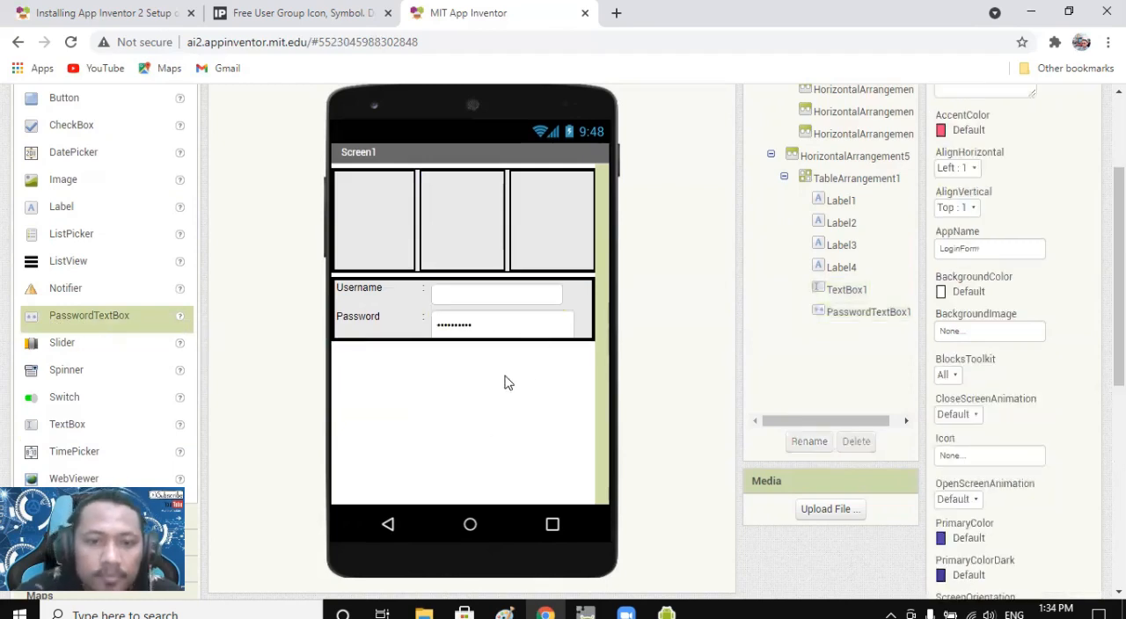
Compare the height and width properties of the TableArrangement, the two text boxes and the Username label.
left_click(578, 336)
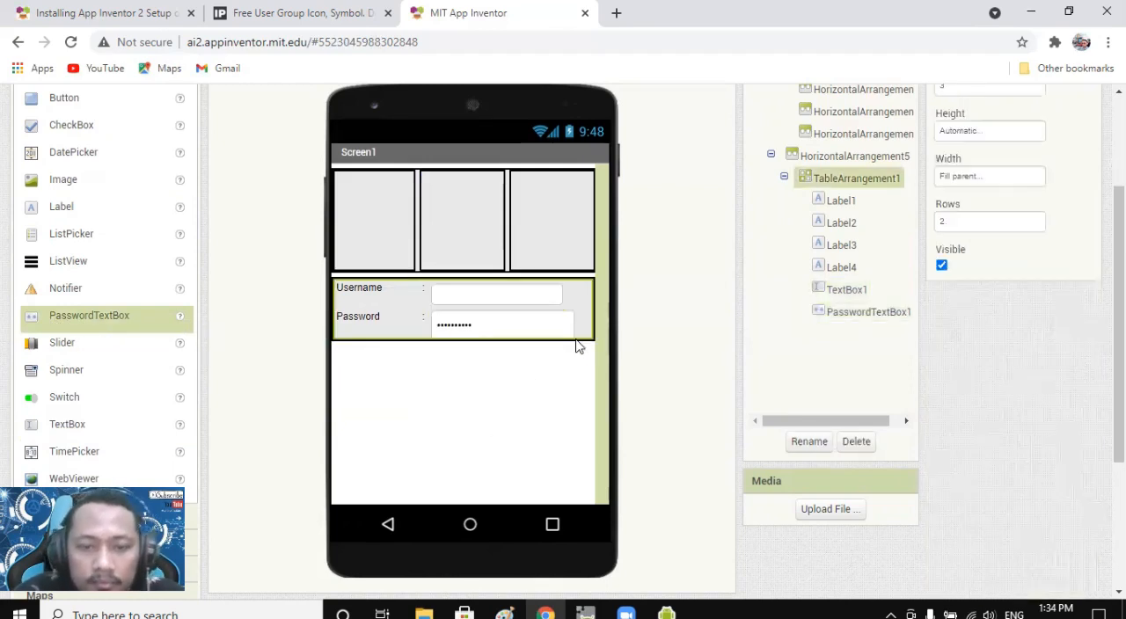
left_click(524, 329)
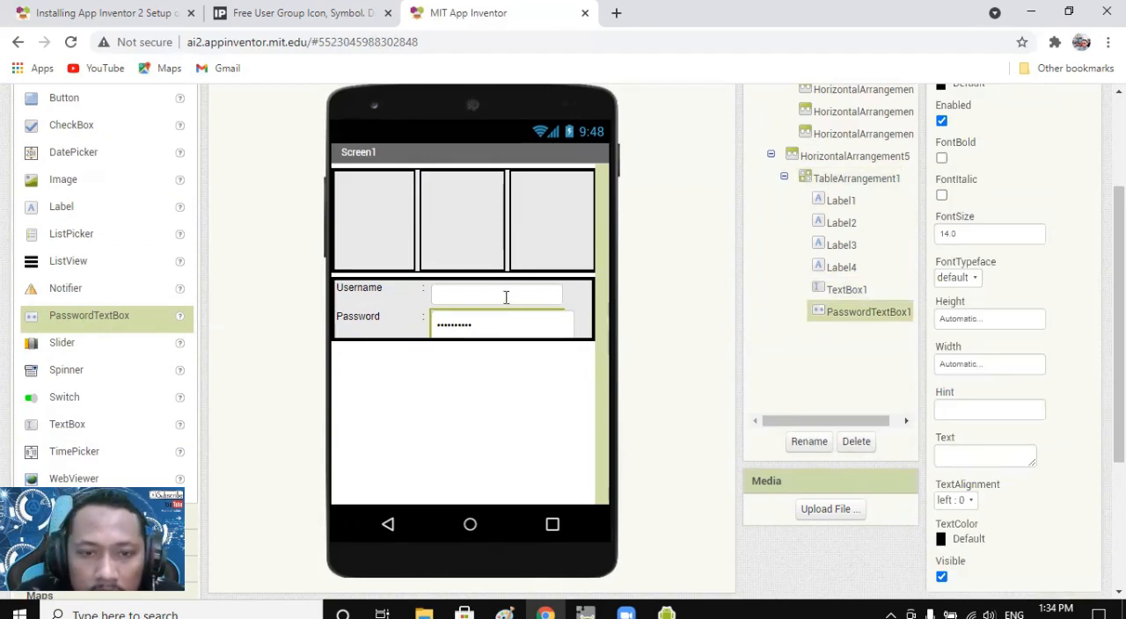
left_click(504, 294)
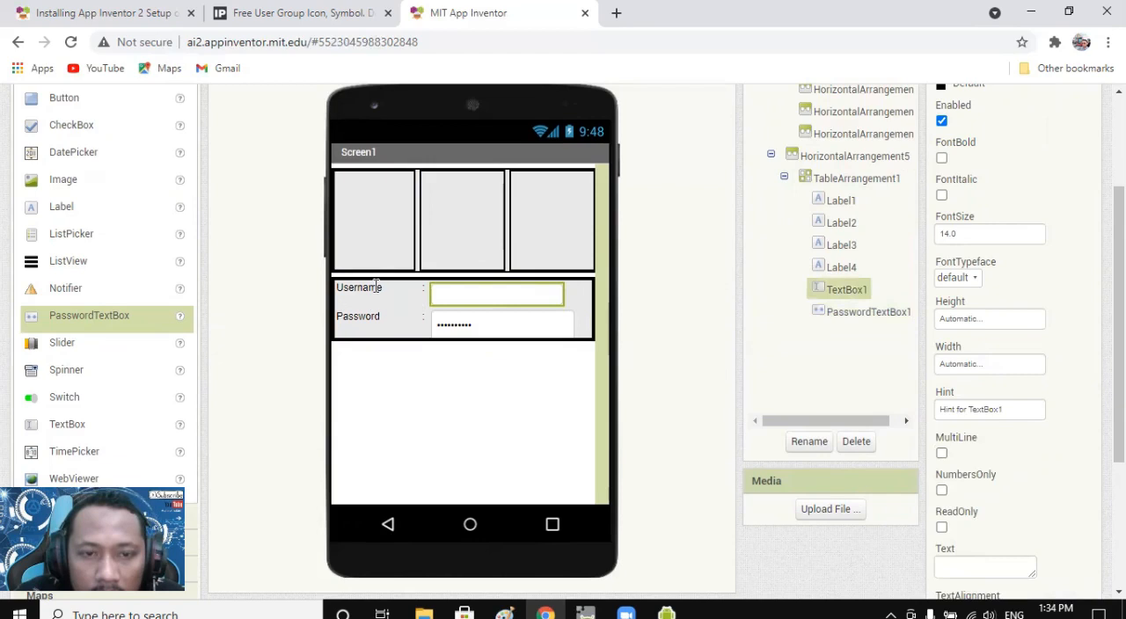
left_click(376, 285)
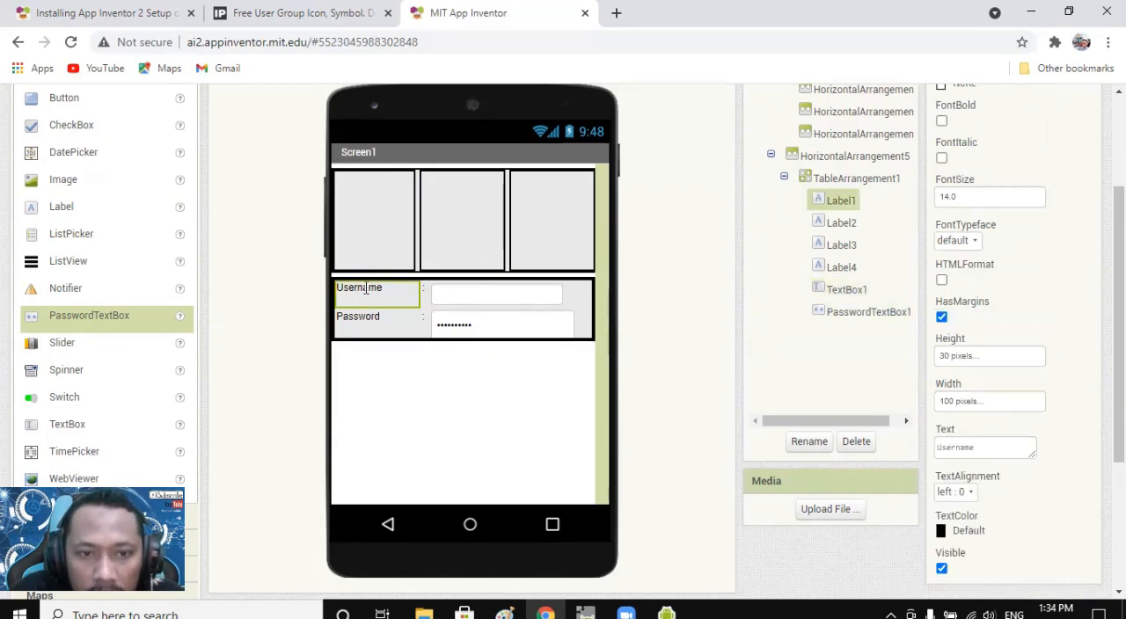
left_click(515, 293)
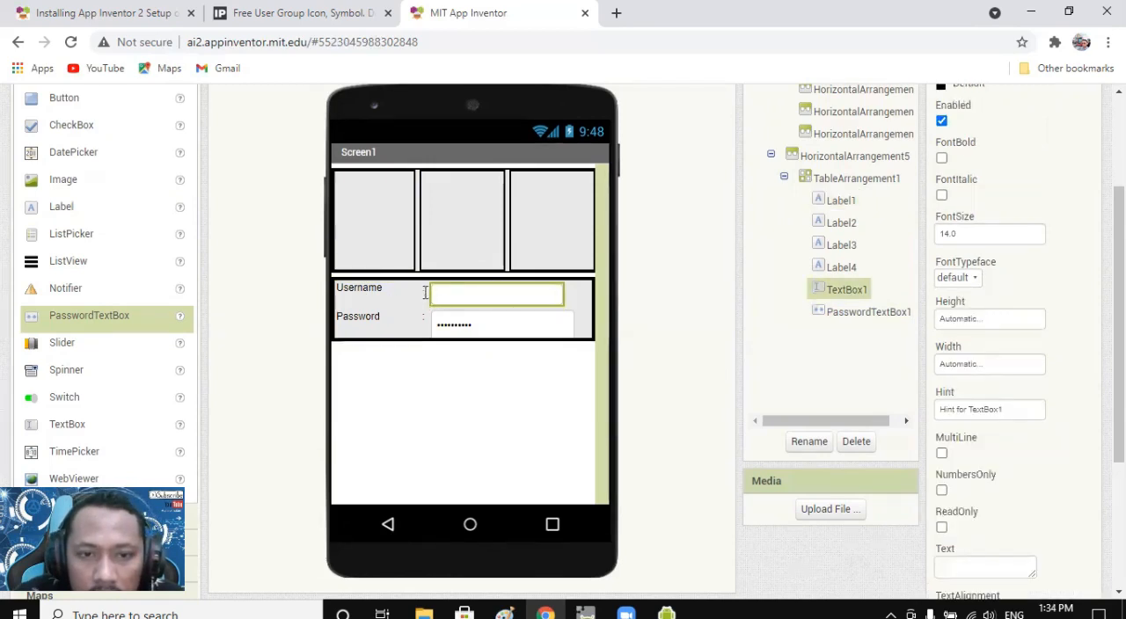
left_click(422, 293)
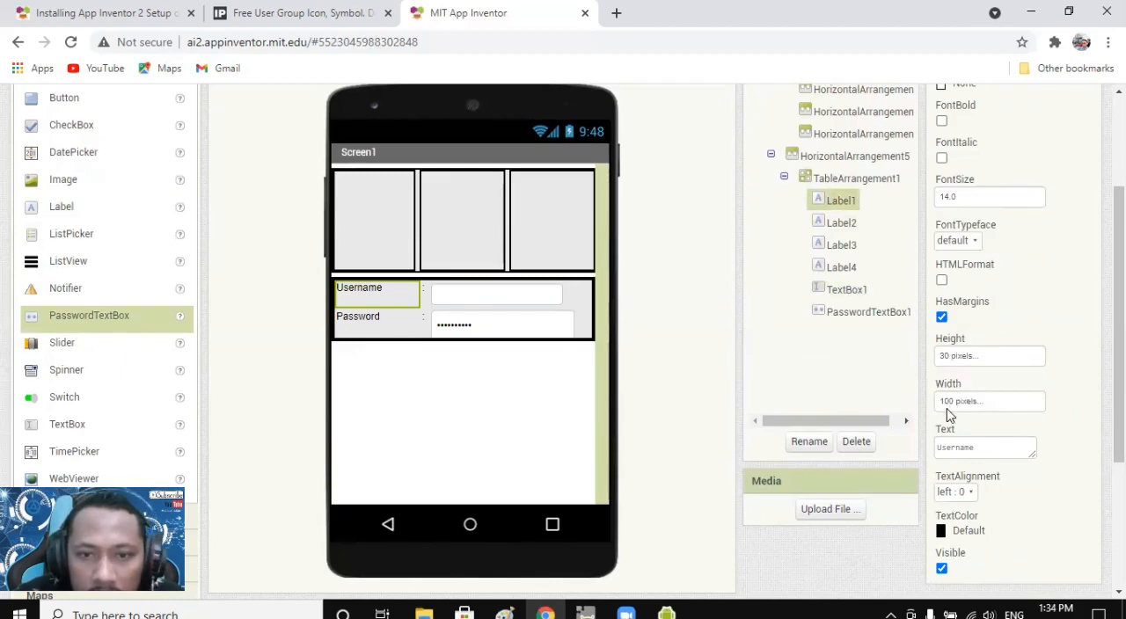
Set the width of the ":" label beside Username to 10 pixels.
left_click(424, 293)
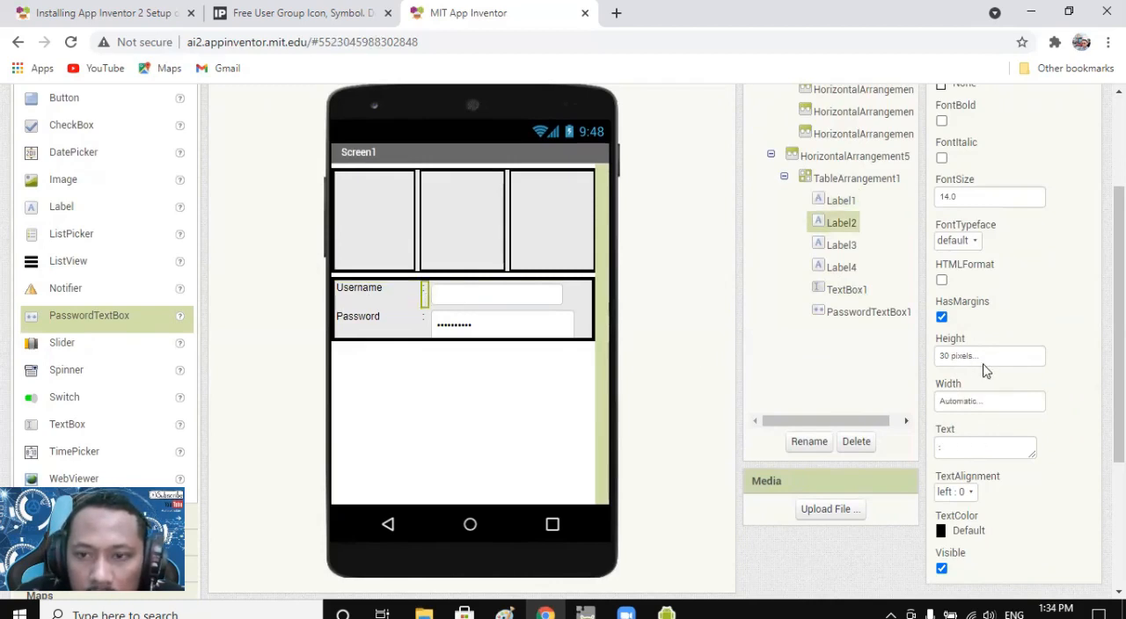
left_click(984, 403)
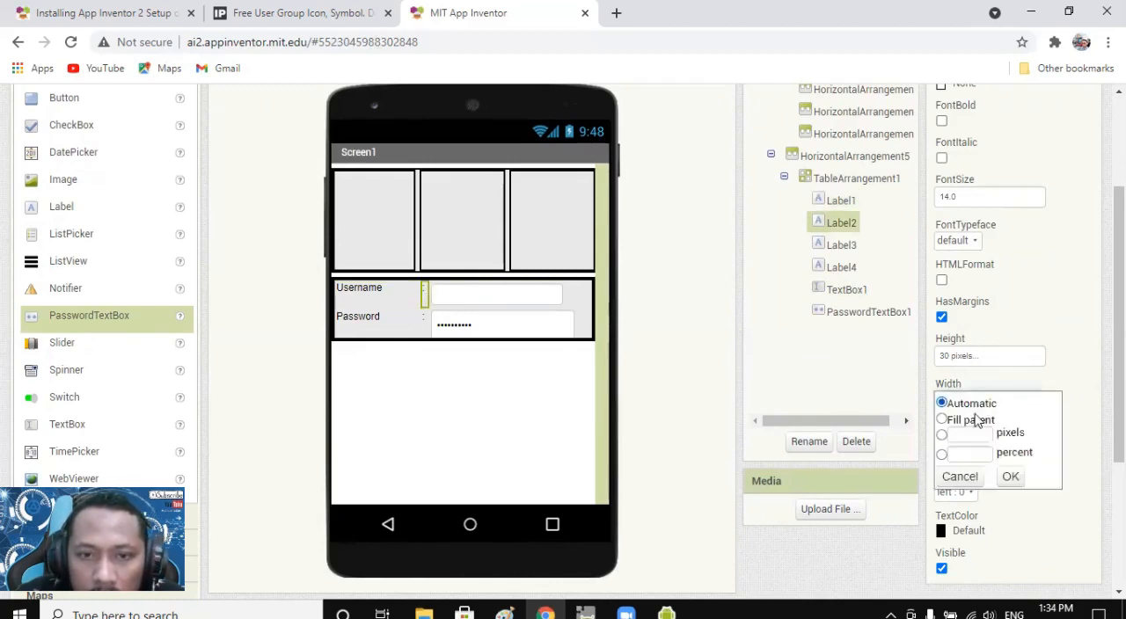
left_click(957, 435)
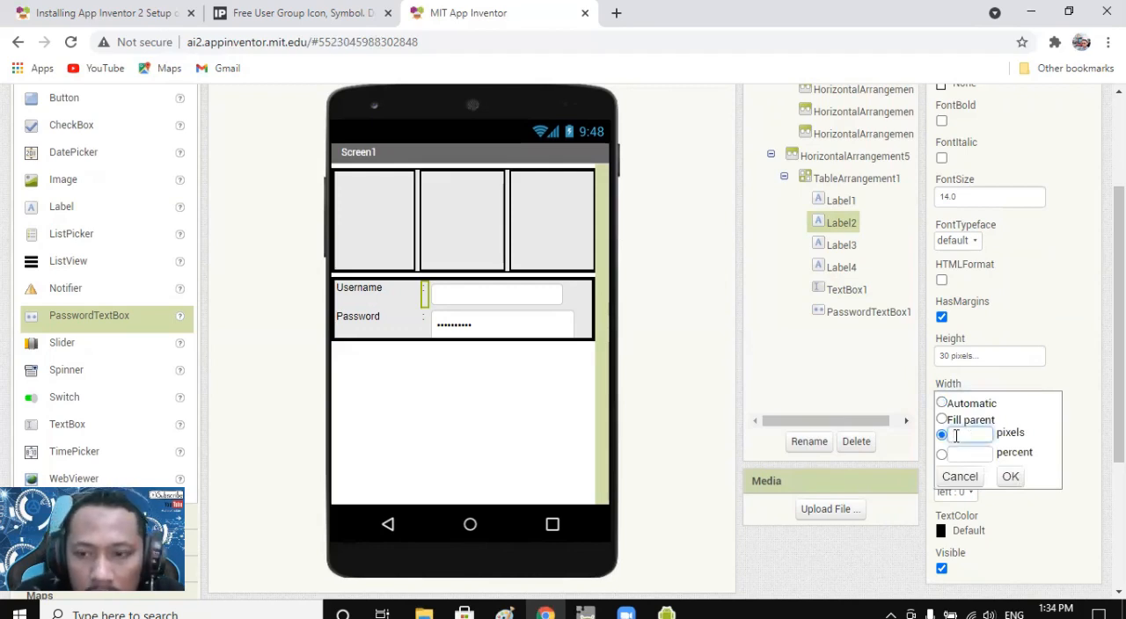
type("10")
left_click(1011, 476)
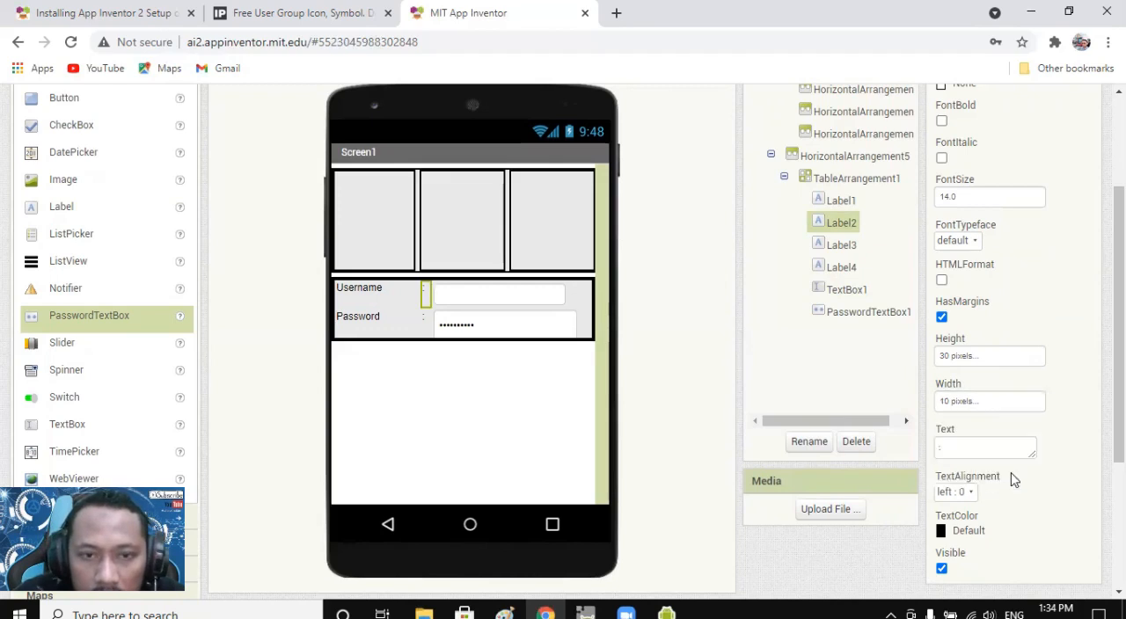
Try Fill parent as the height of the Username text box and set it back to Automatic.
left_click(486, 295)
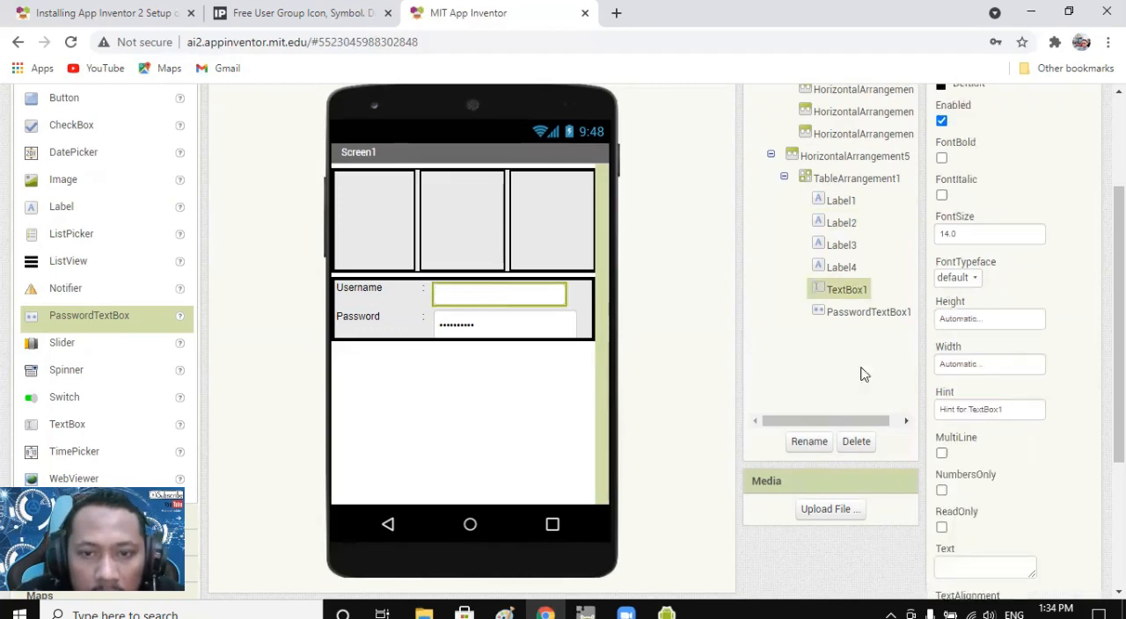
left_click(974, 324)
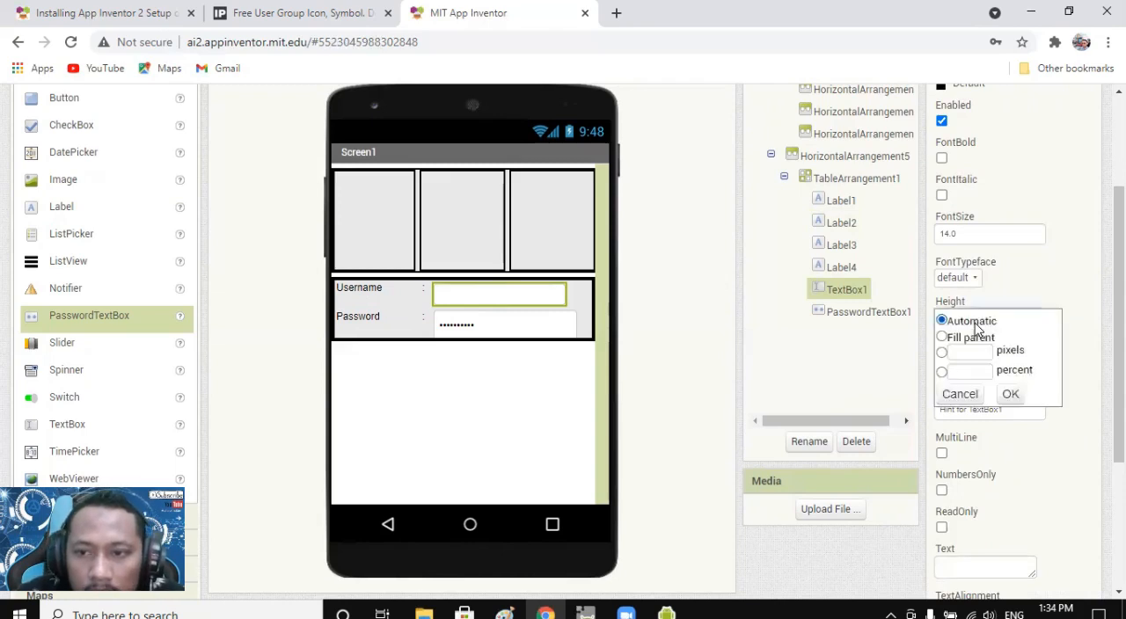
left_click(973, 339)
left_click(1009, 396)
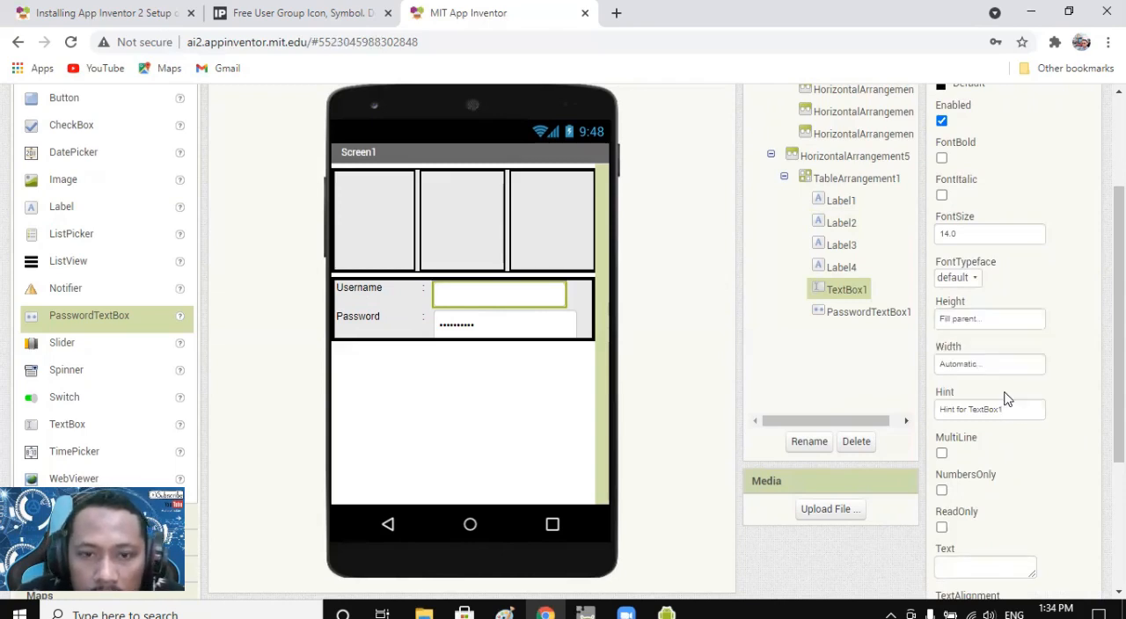
left_click(963, 324)
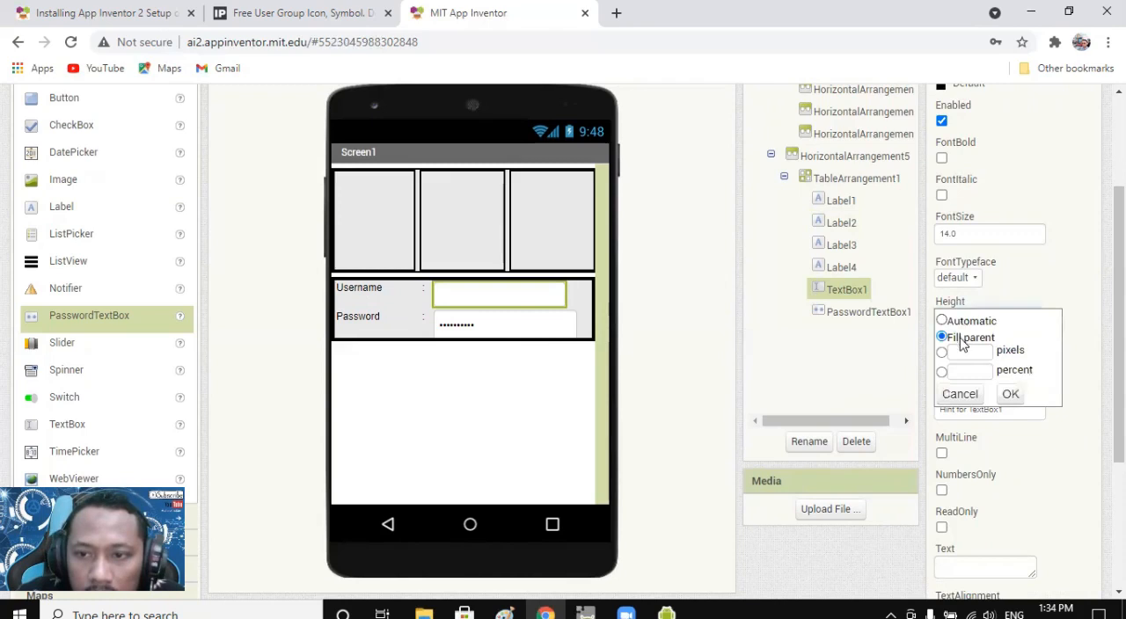
left_click(971, 322)
left_click(1012, 396)
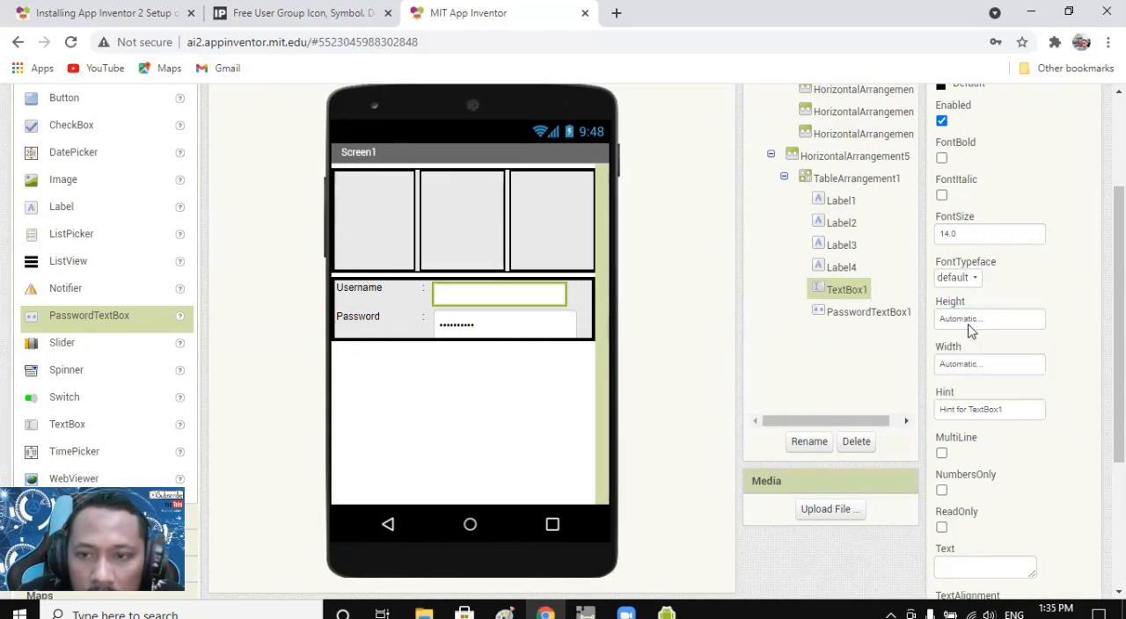
Set the width of the Username text box to Fill parent.
left_click(961, 365)
left_click(954, 387)
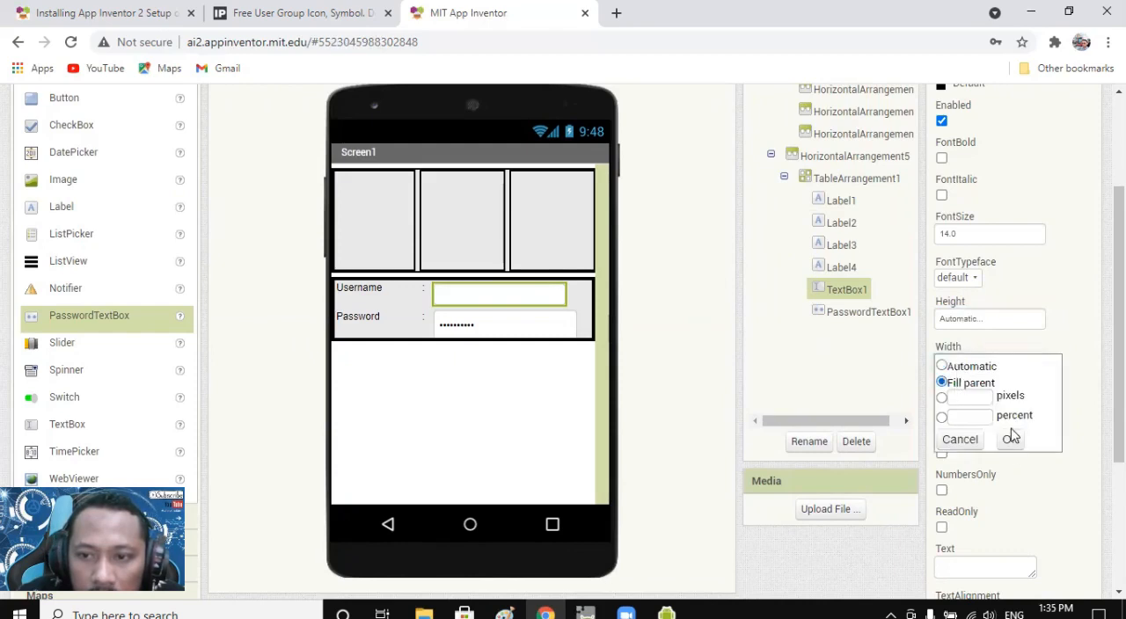
left_click(1011, 439)
Set the width of the PasswordTextBox in the Password row to Fill parent.
left_click(570, 319)
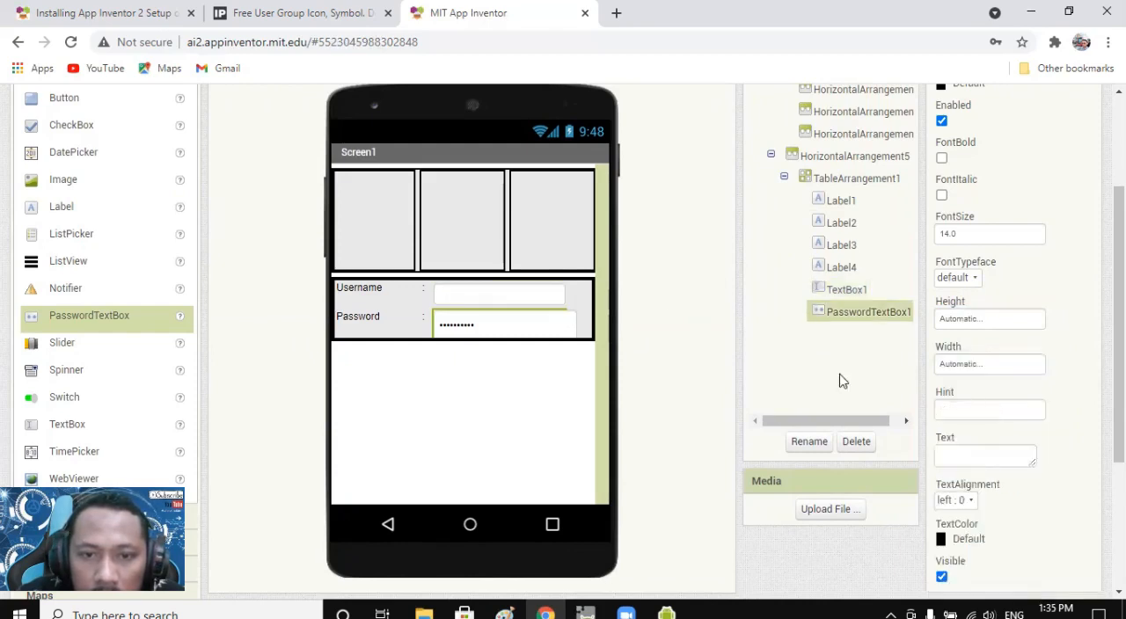
left_click(977, 370)
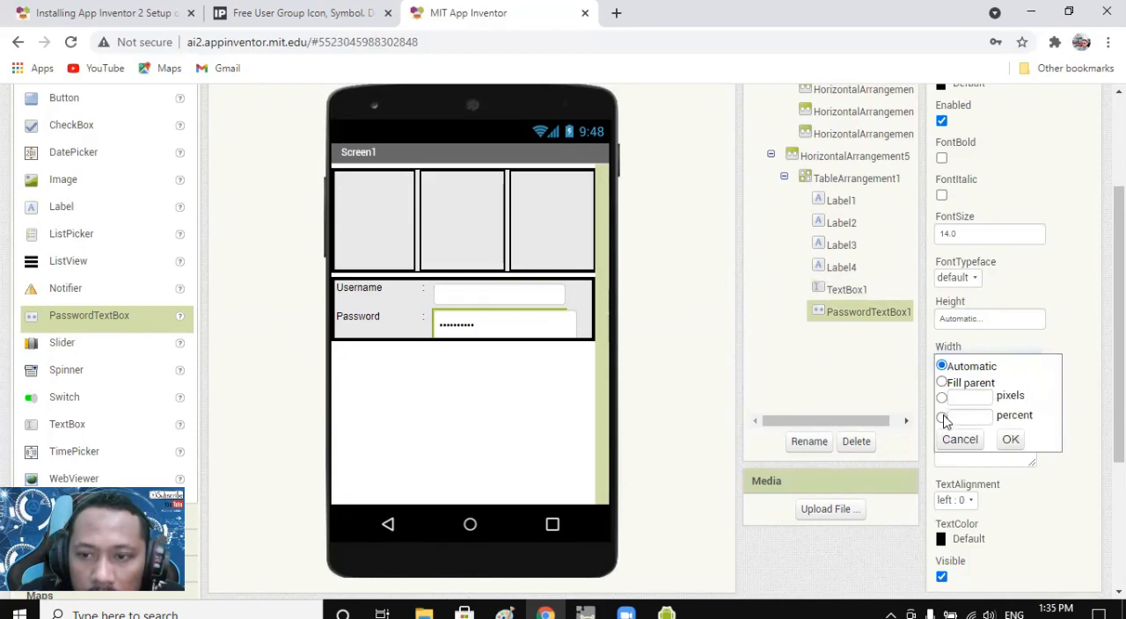
left_click(942, 382)
left_click(1011, 441)
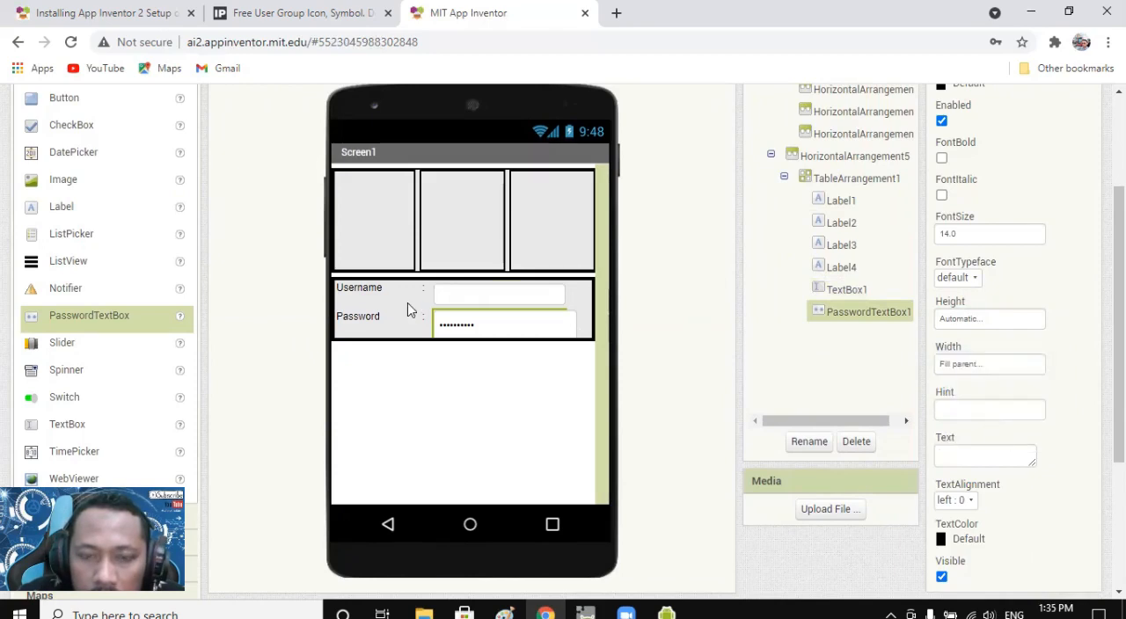
Set the height of HorizontalArrangement5, which contains the login table, to 30 percent.
left_click(589, 332)
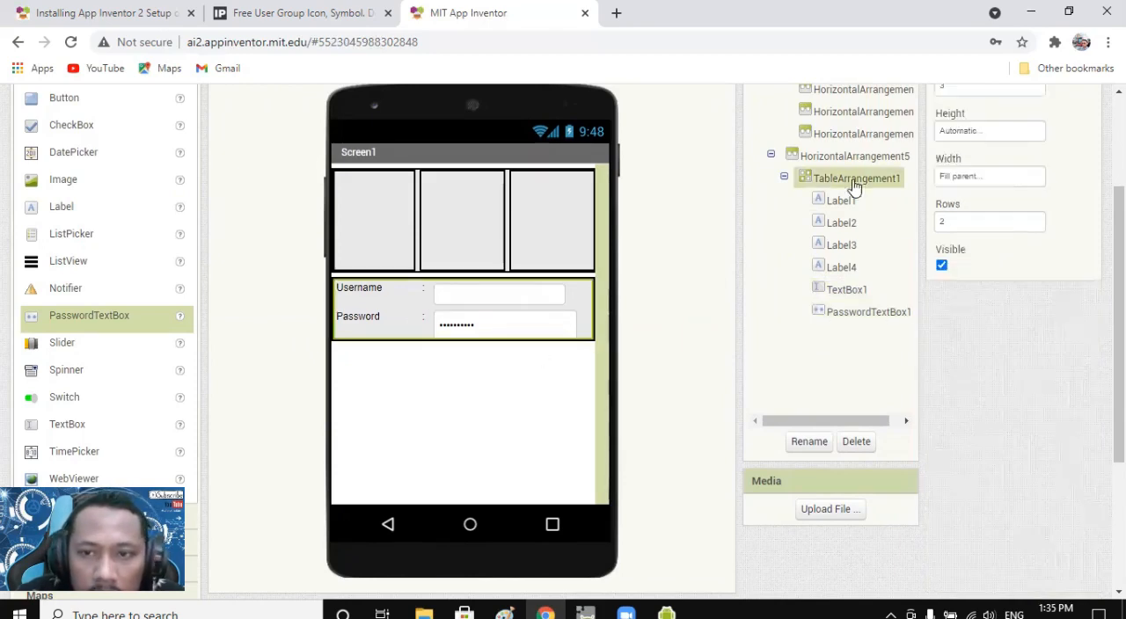
scroll(844, 182, "up", 1)
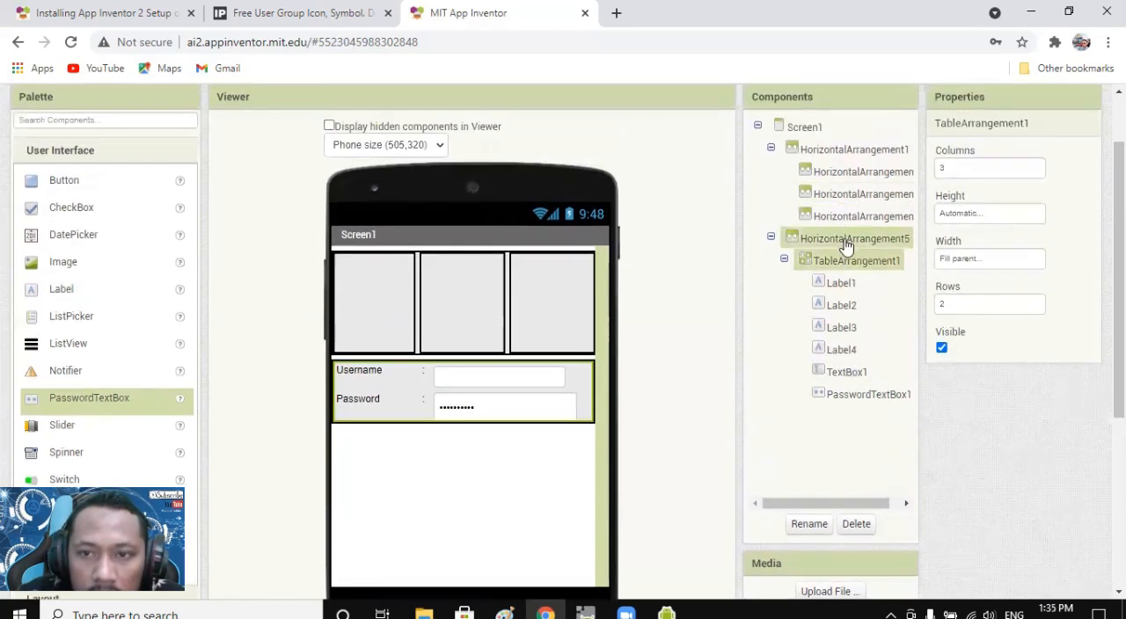
left_click(845, 242)
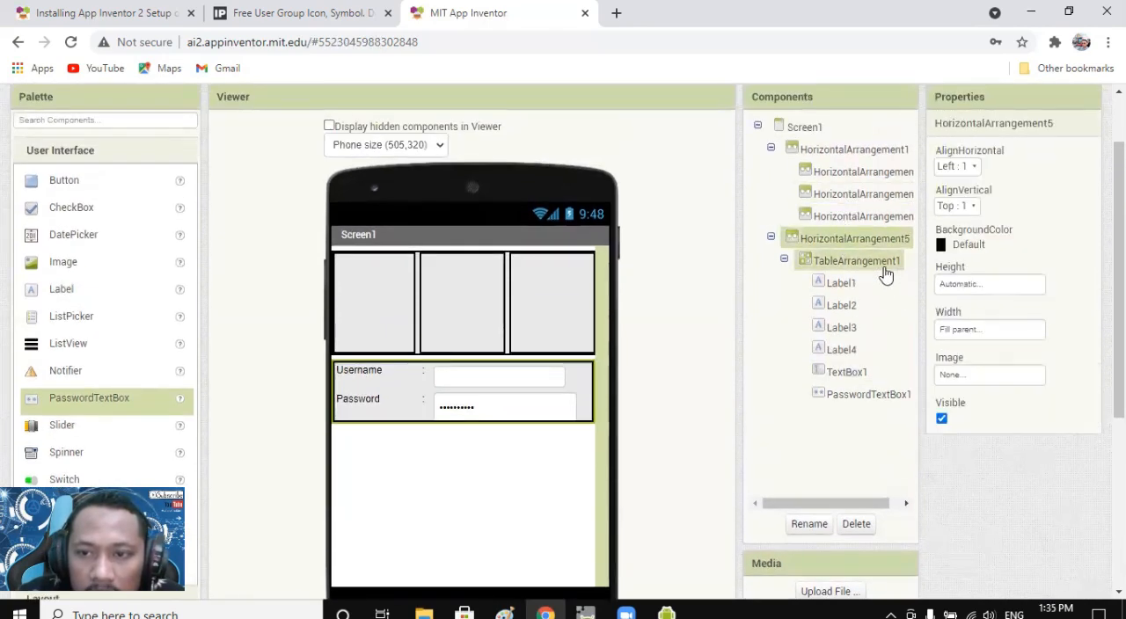
left_click(972, 294)
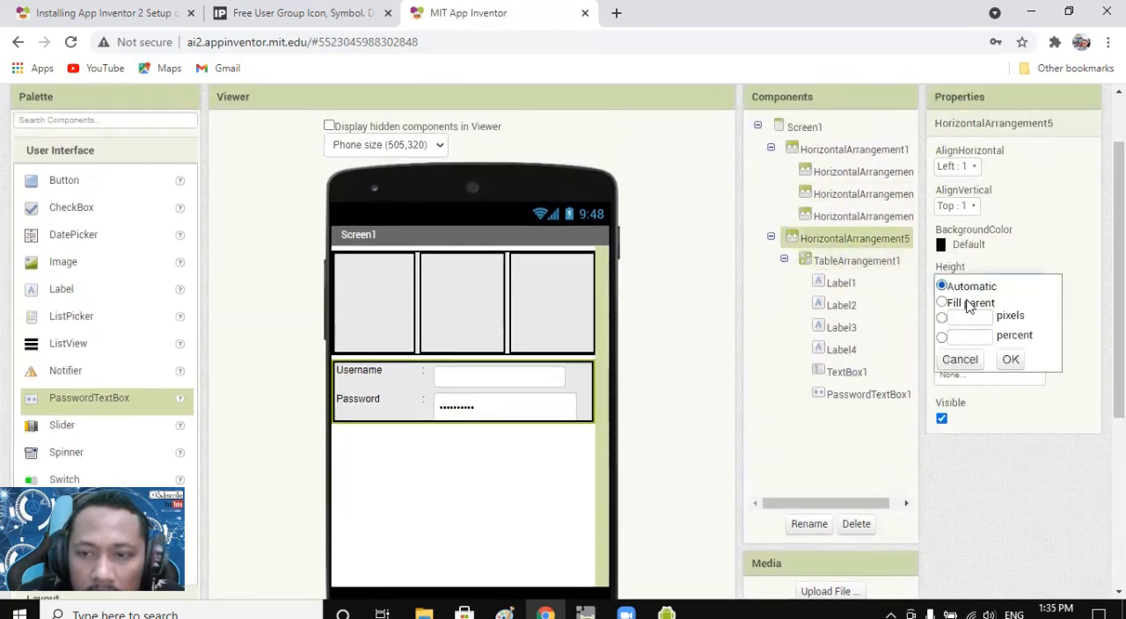
left_click(968, 340)
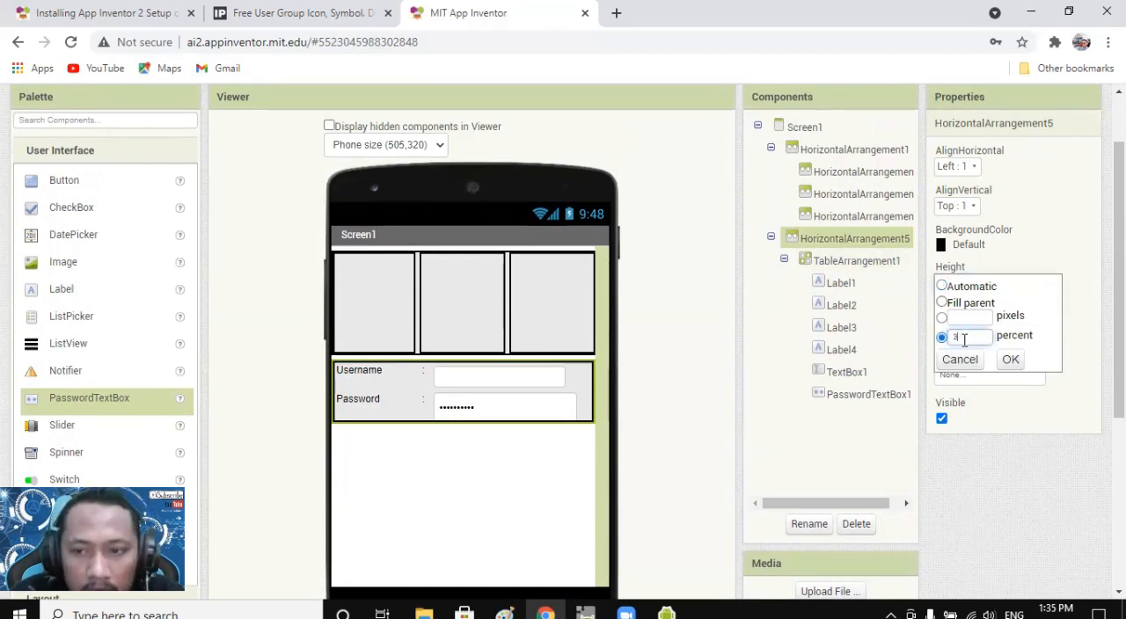
left_click(1011, 360)
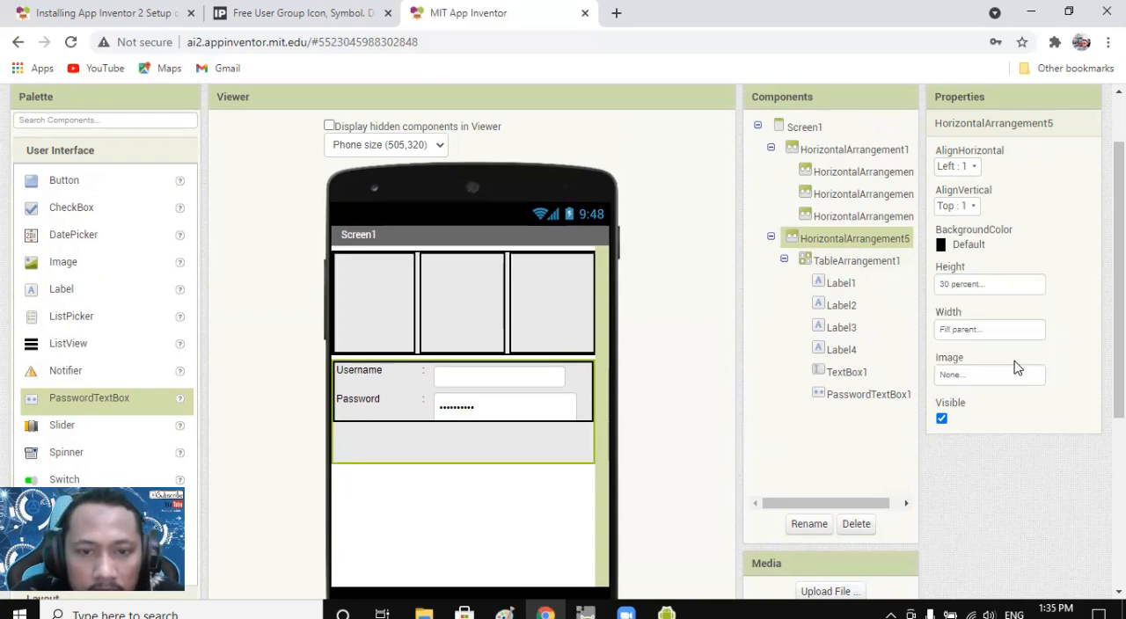
Set the number of rows in TableArrangement1 to 3.
left_click(586, 419)
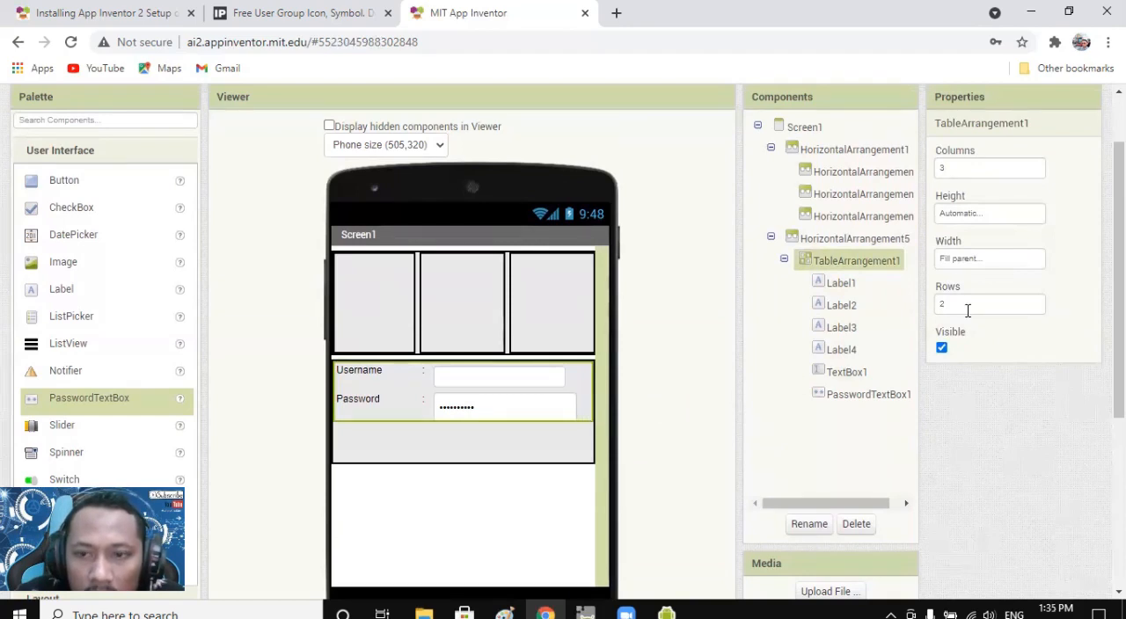
double_click(938, 302)
type("3")
left_click(948, 400)
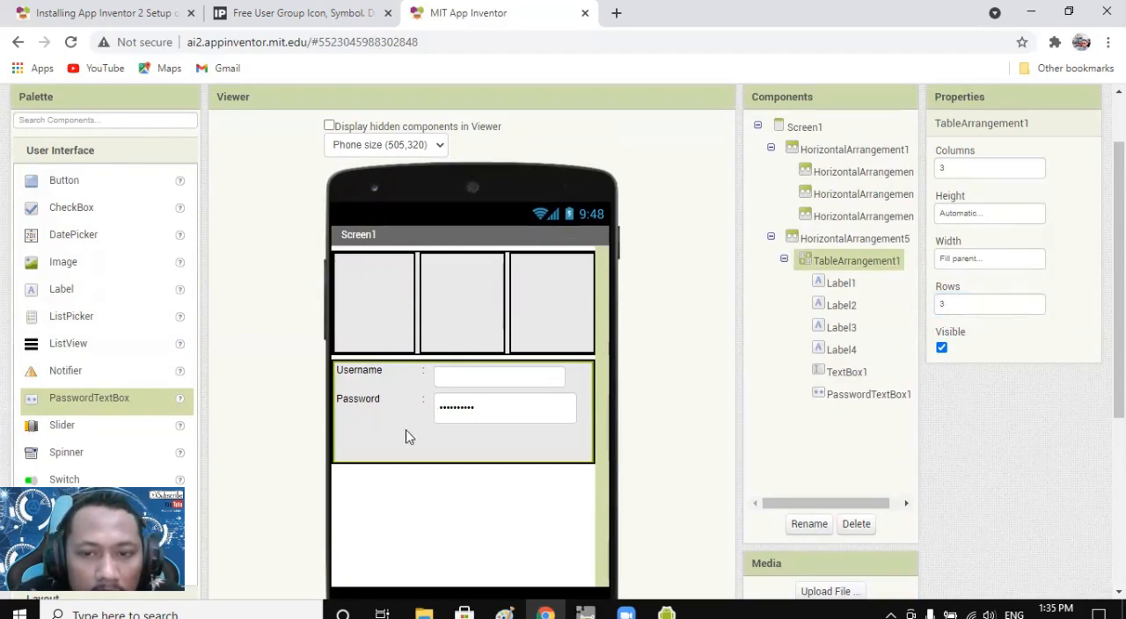
Set the height of TableArrangement1 to Fill parent.
left_click(983, 215)
left_click(966, 233)
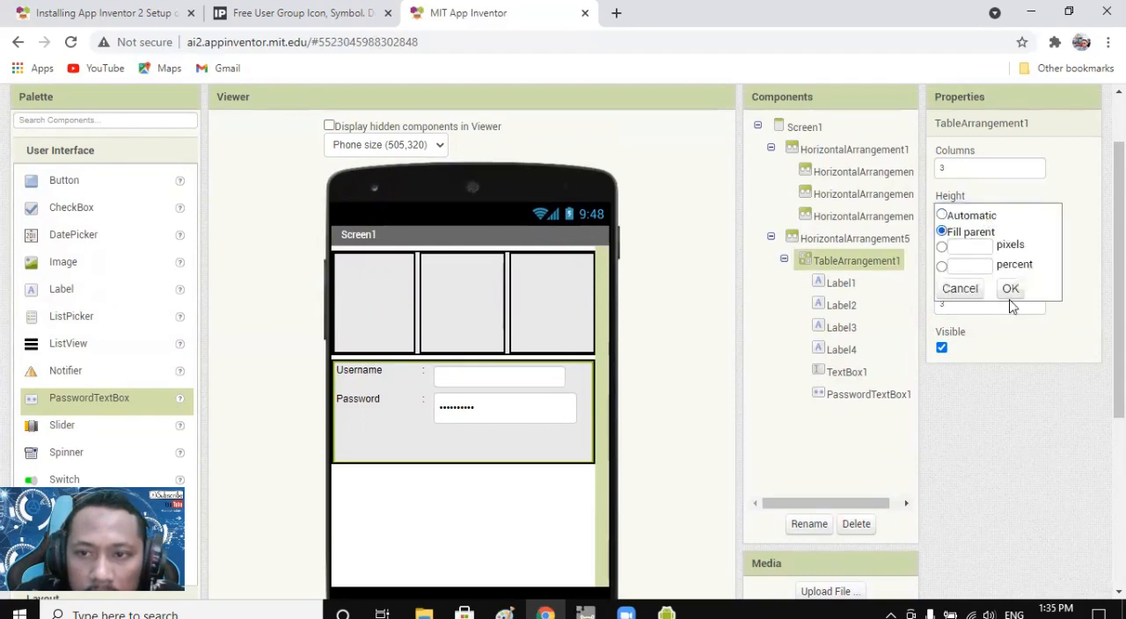
left_click(1008, 290)
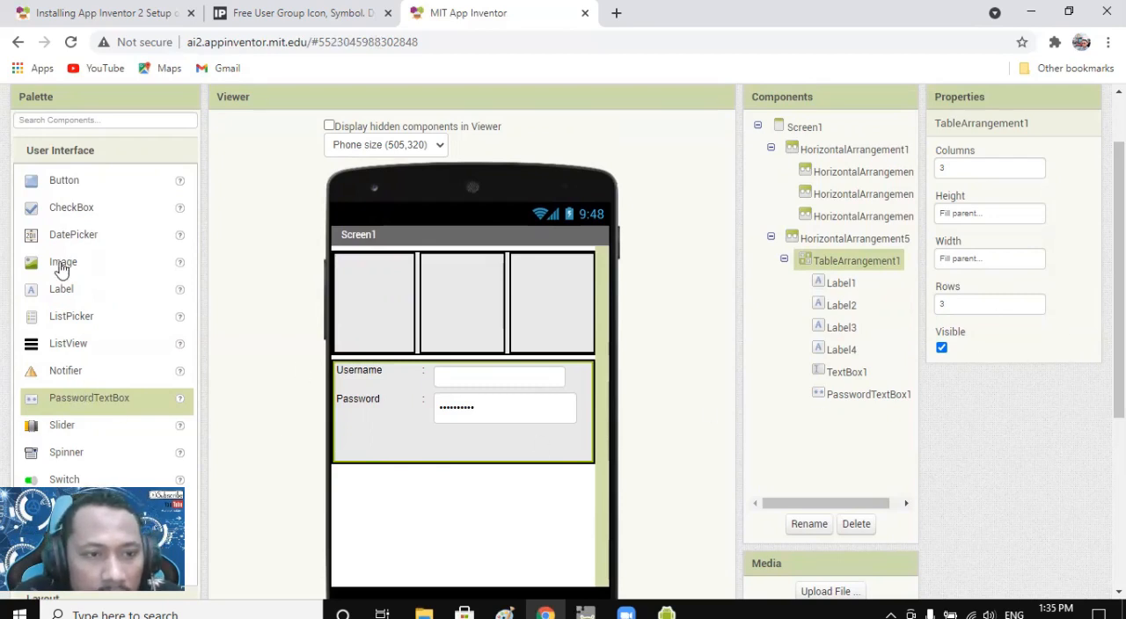
Add a Label in the first column of the table's third row, below Password, and clear its text.
left_click(97, 302)
left_click_drag(385, 445, 377, 444)
left_click(979, 528)
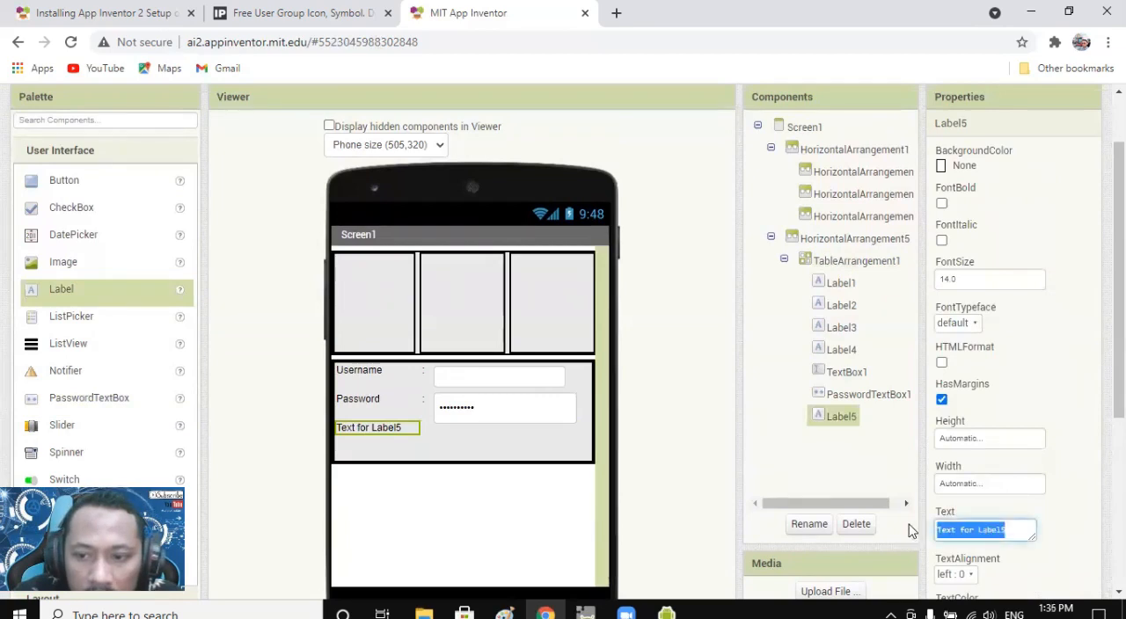
key("BackSpace")
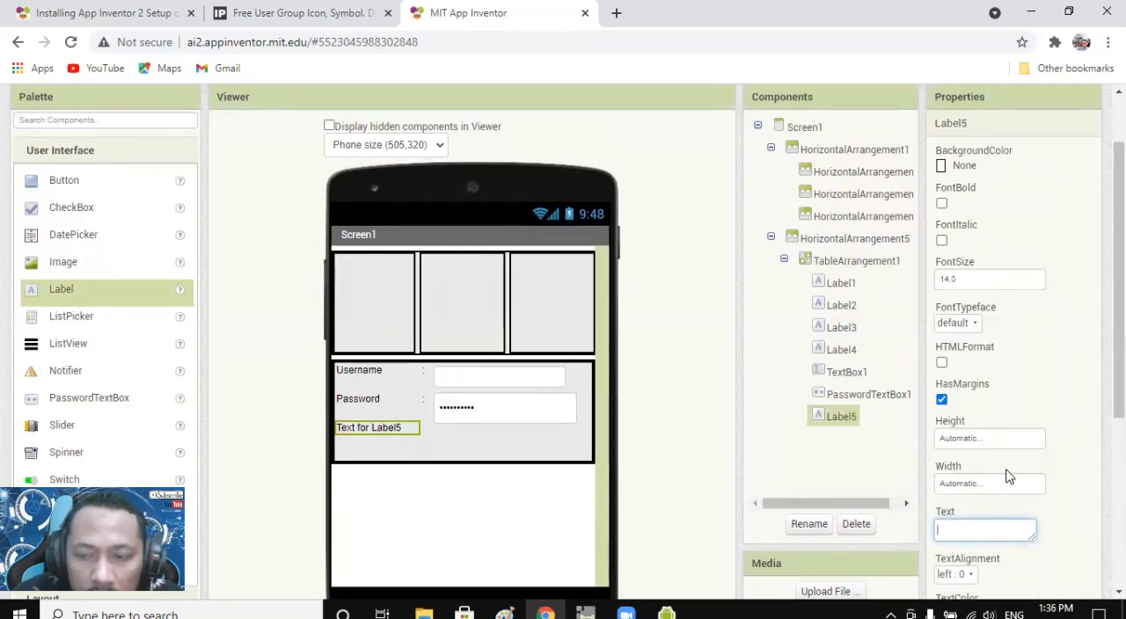
left_click(411, 440)
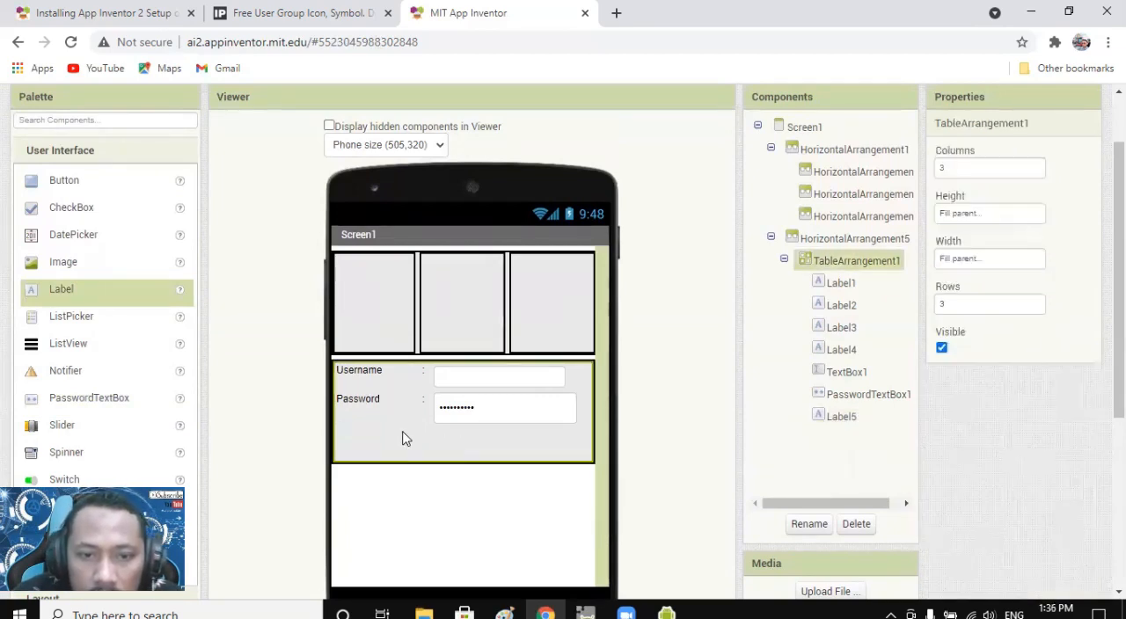
Set the height of the empty label in the table's third row to 10 pixels.
left_click(851, 375)
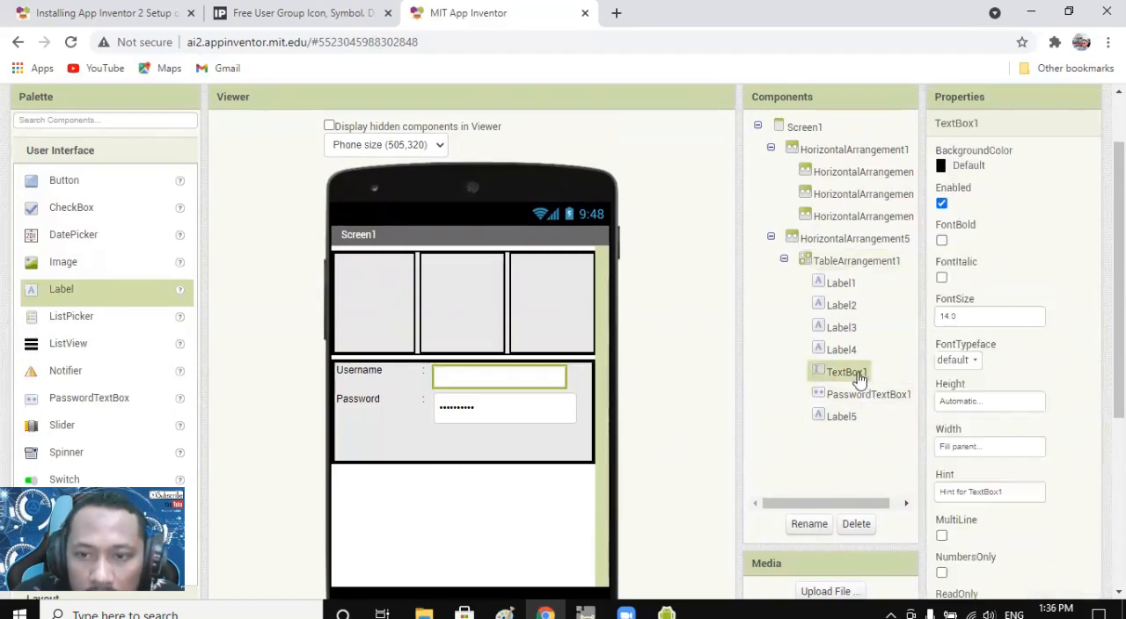
left_click(841, 424)
left_click(977, 441)
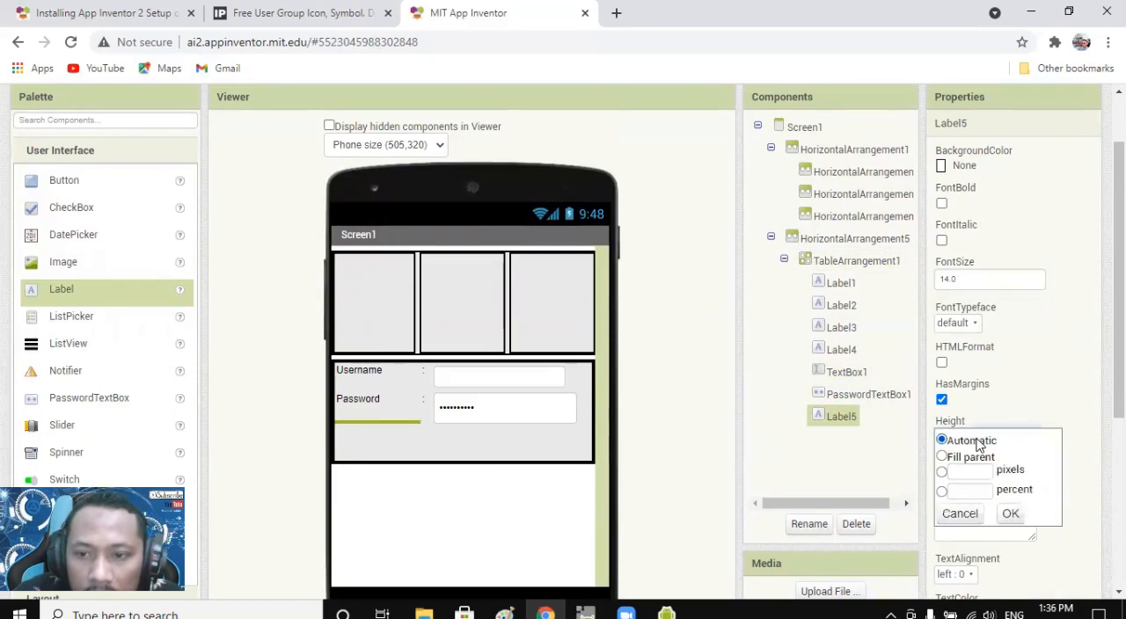
left_click(970, 473)
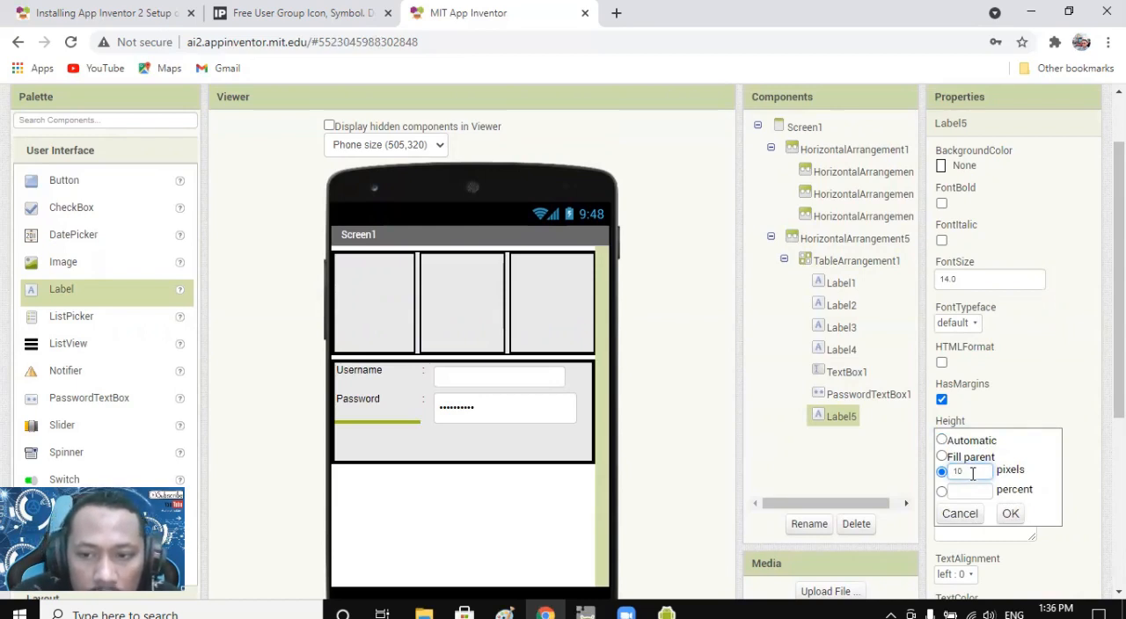
left_click(1010, 514)
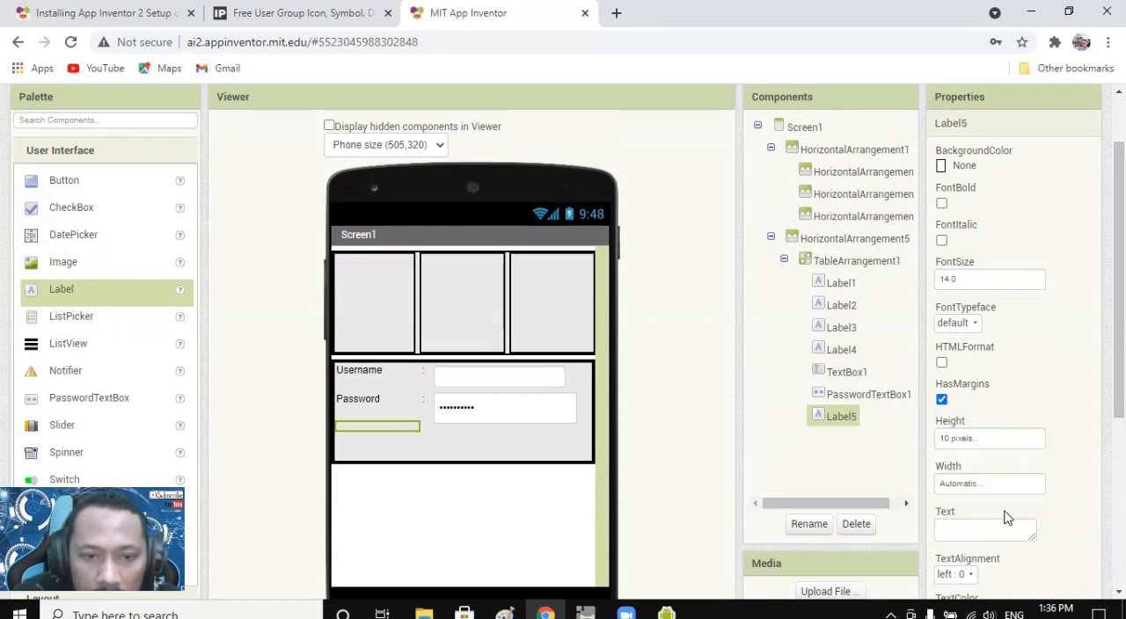
Set the height of TableArrangement1 to Automatic.
left_click(531, 450)
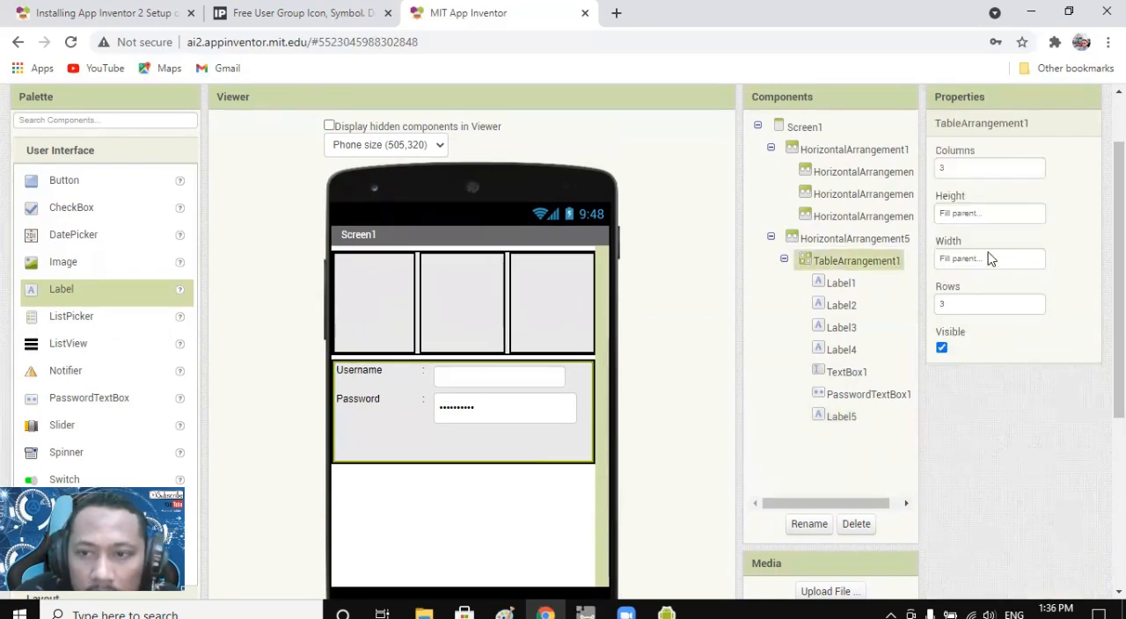
left_click(976, 217)
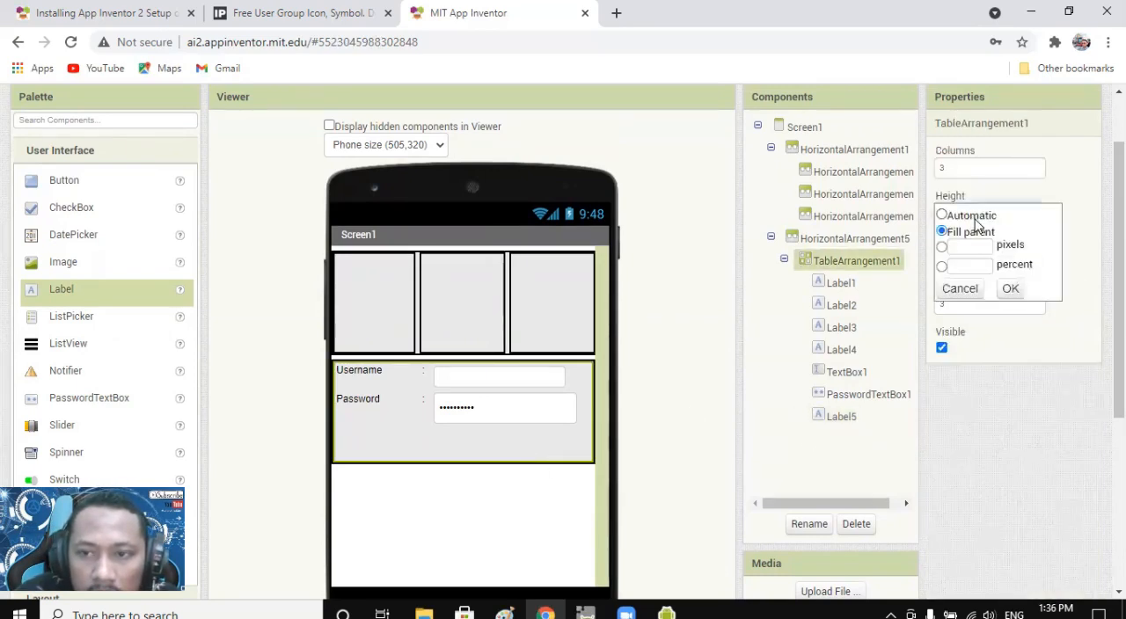
left_click(971, 217)
left_click(1010, 289)
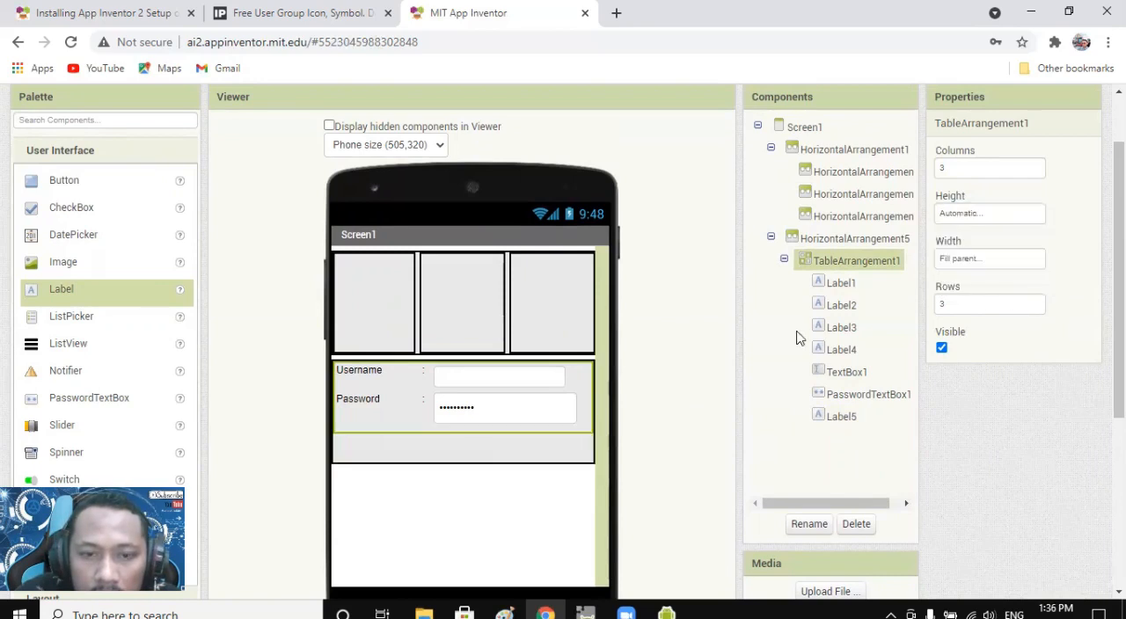
Set the height of HorizontalArrangement5 around the login table to Automatic.
left_click(504, 456)
left_click(961, 286)
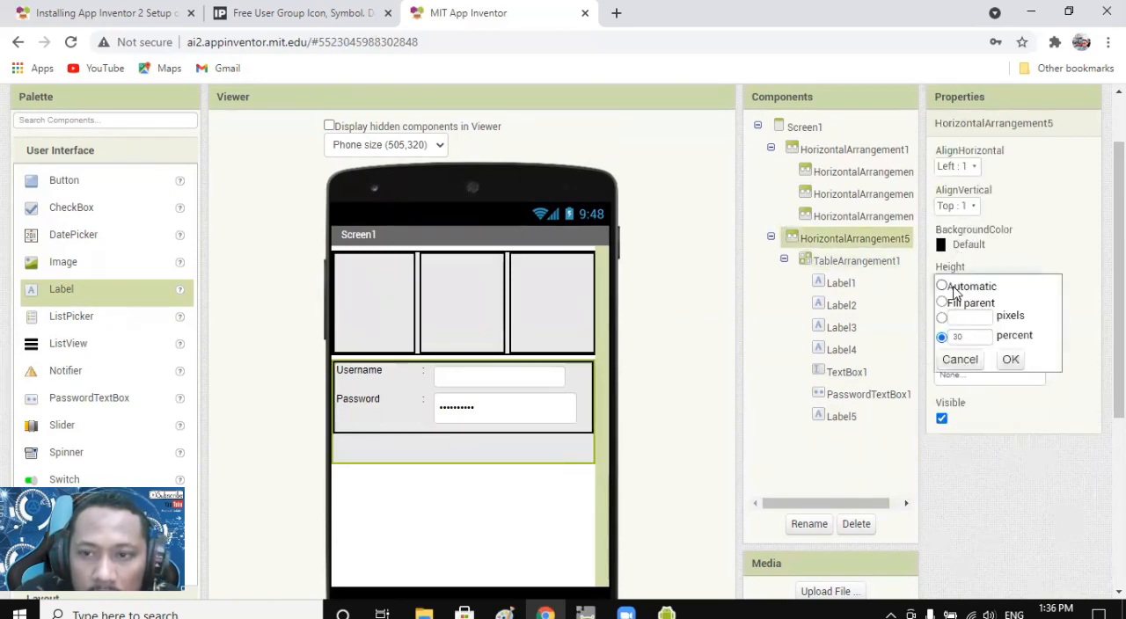
left_click(952, 289)
left_click(1009, 360)
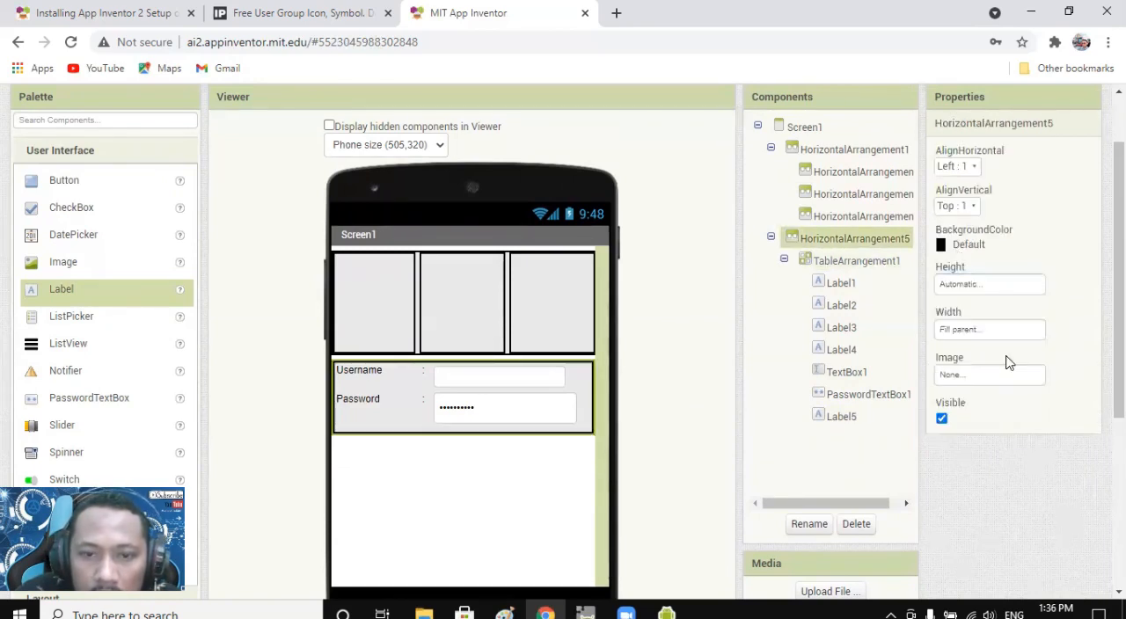
Inspect the properties of the username text box, the password box, TableArrangement1, the third upper arrangement and Screen1 to review the login layout.
left_click(503, 476)
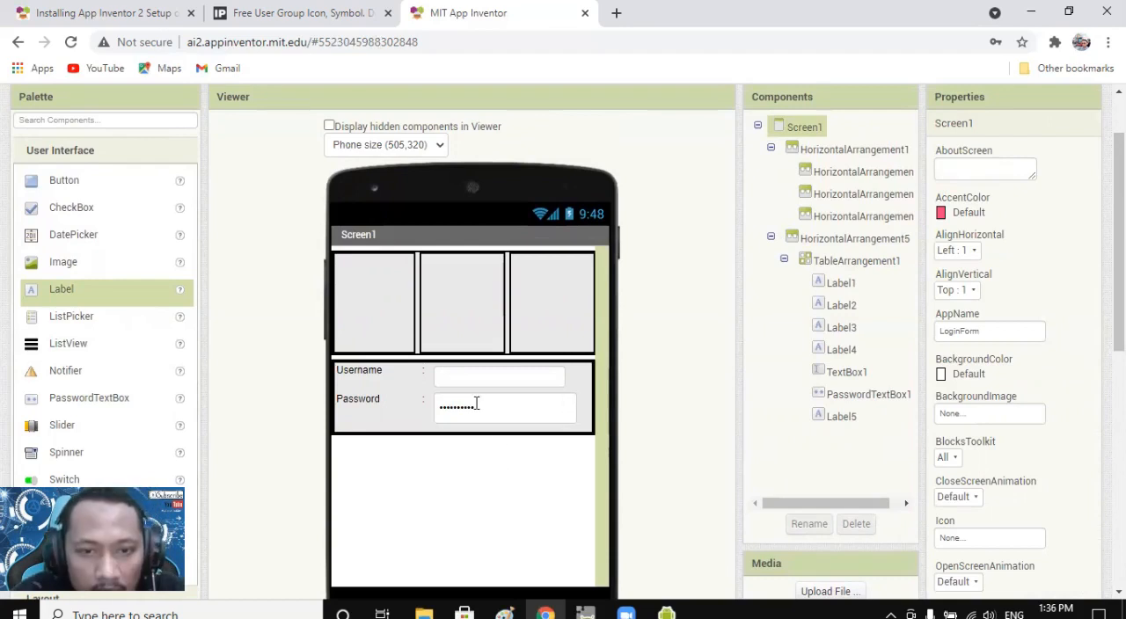
left_click(559, 380)
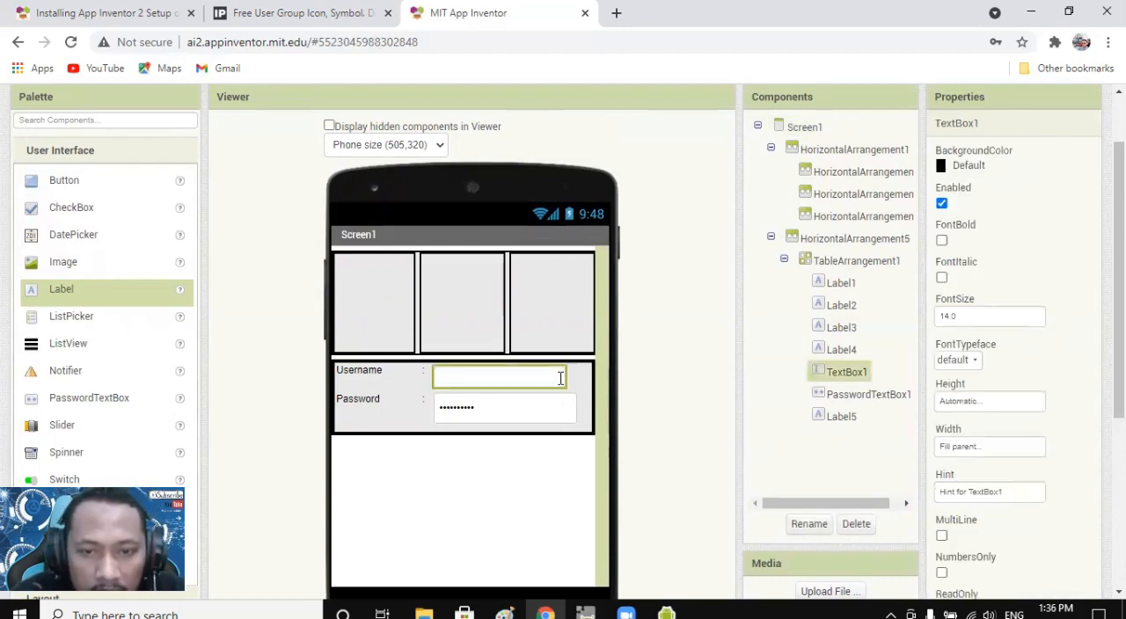
scroll(551, 425, "down", 3)
scroll(535, 404, "up", 3)
left_click(541, 433)
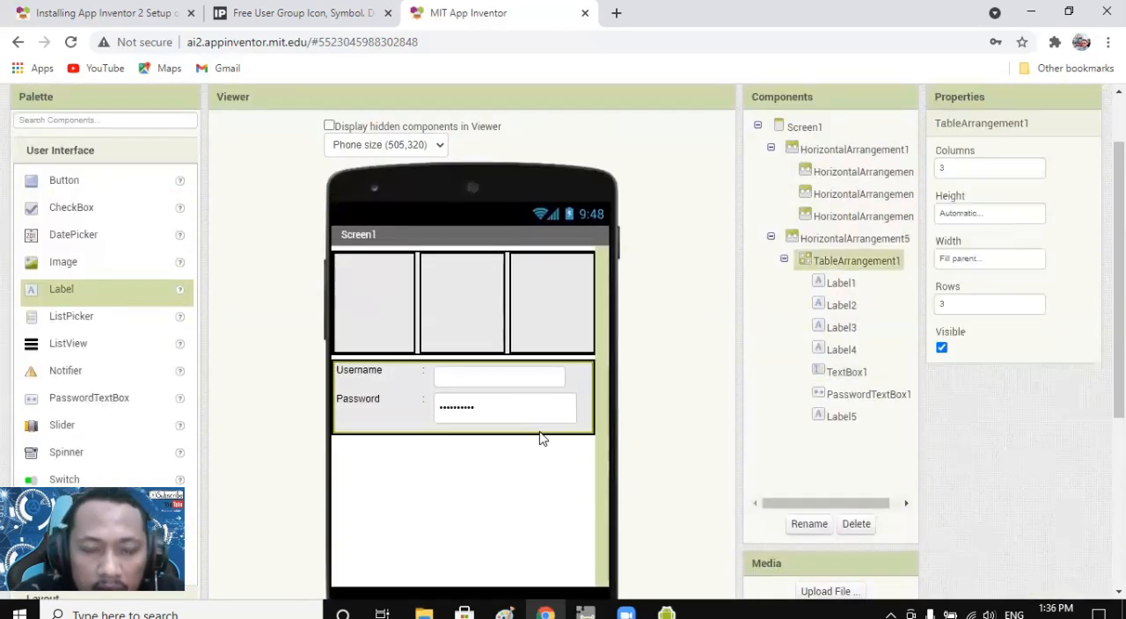
left_click(535, 384)
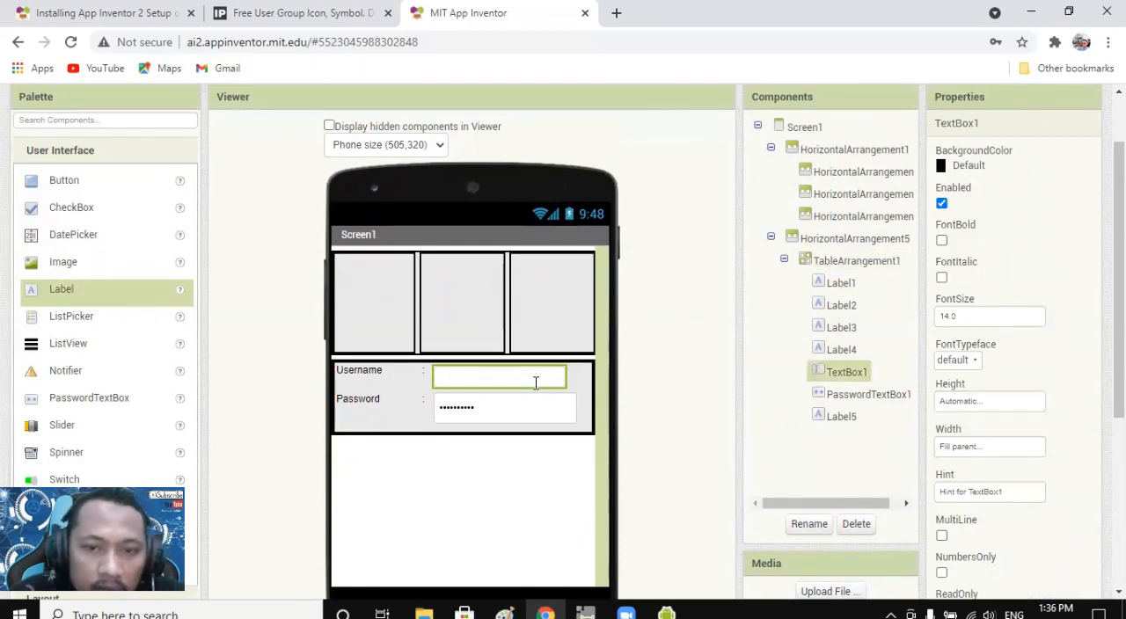
left_click(569, 382)
left_click(546, 380)
left_click(558, 409)
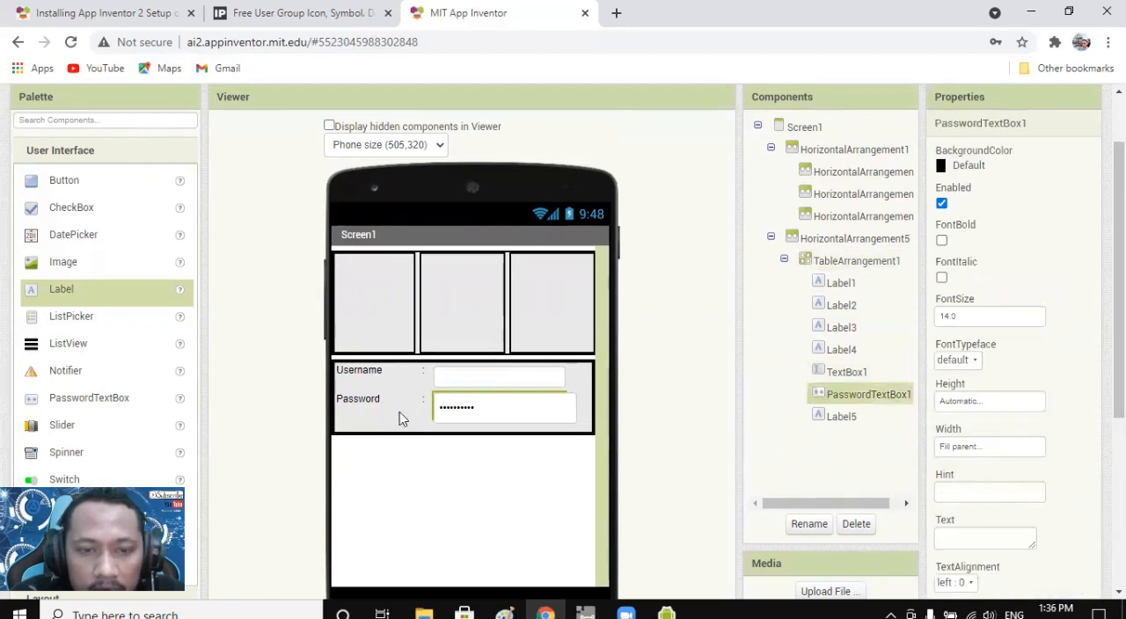
left_click(578, 386)
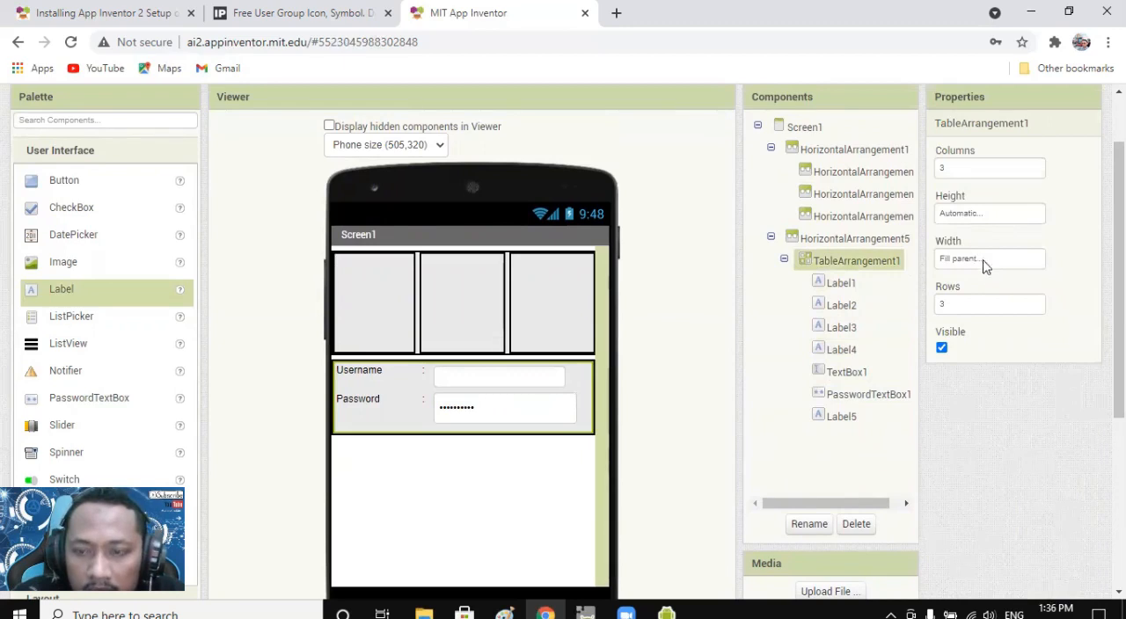
left_click(584, 356)
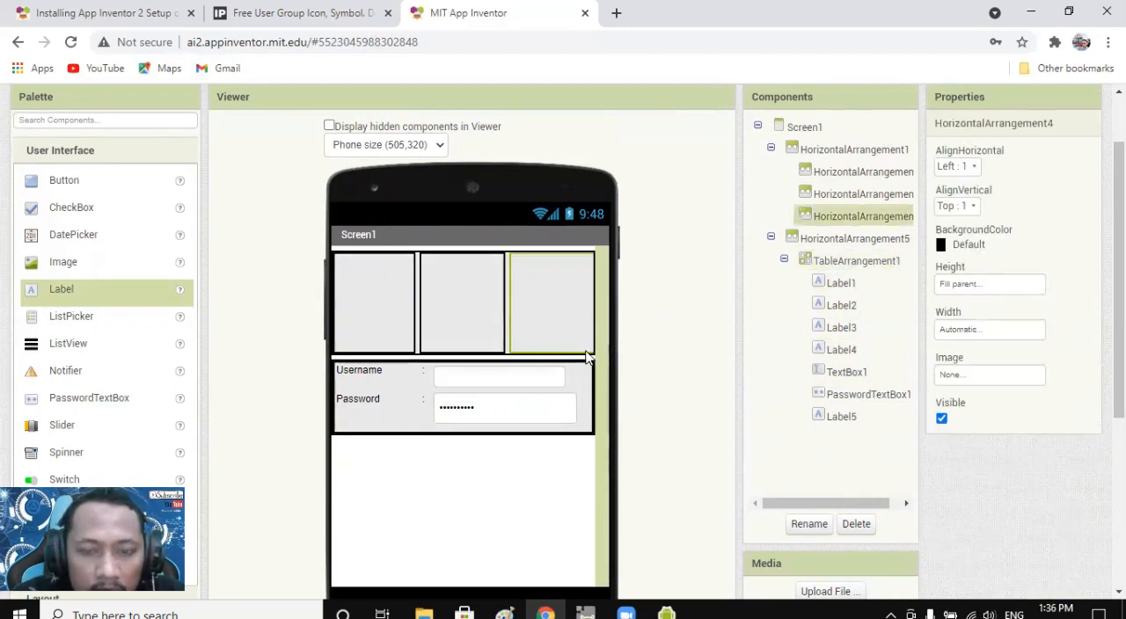
left_click(542, 473)
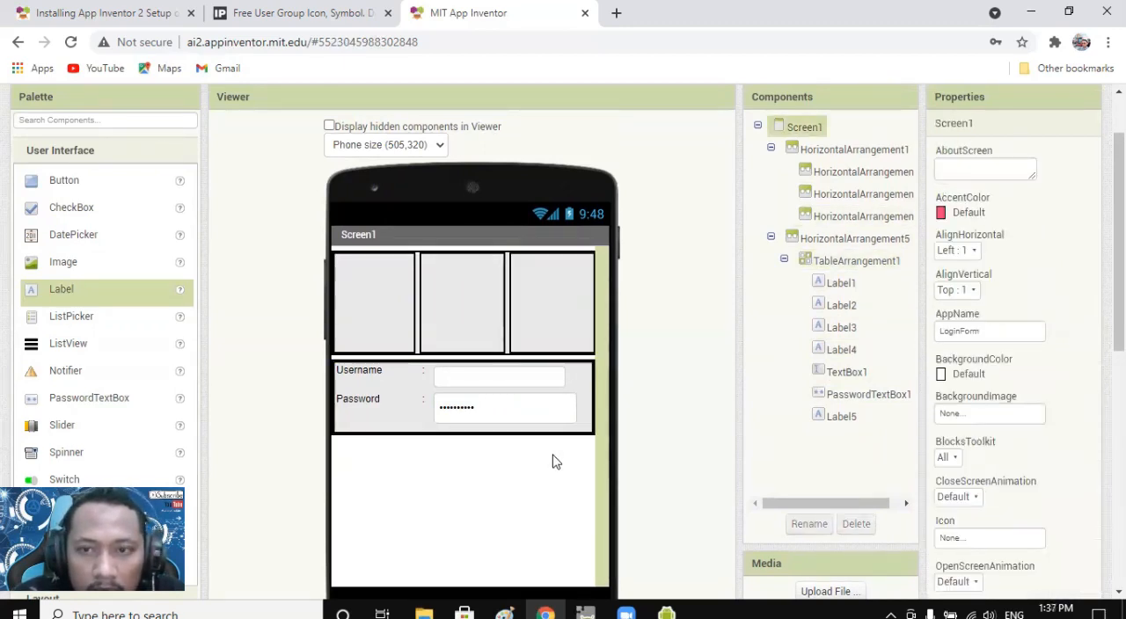
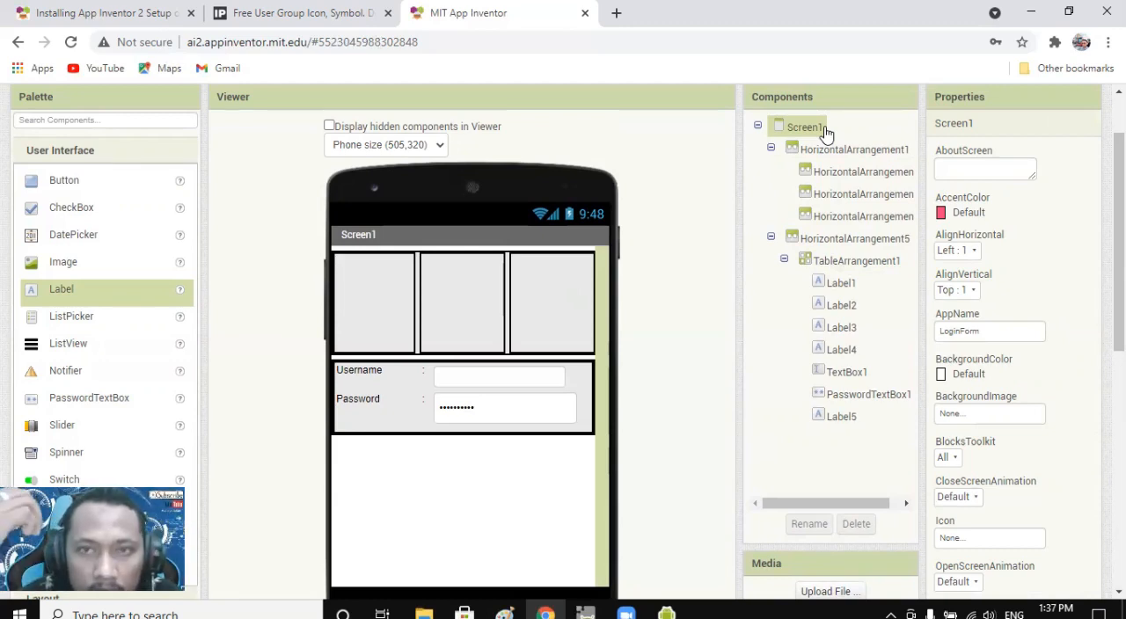
Set both the horizontal and the vertical alignment of Screen1 to Center.
left_click(975, 254)
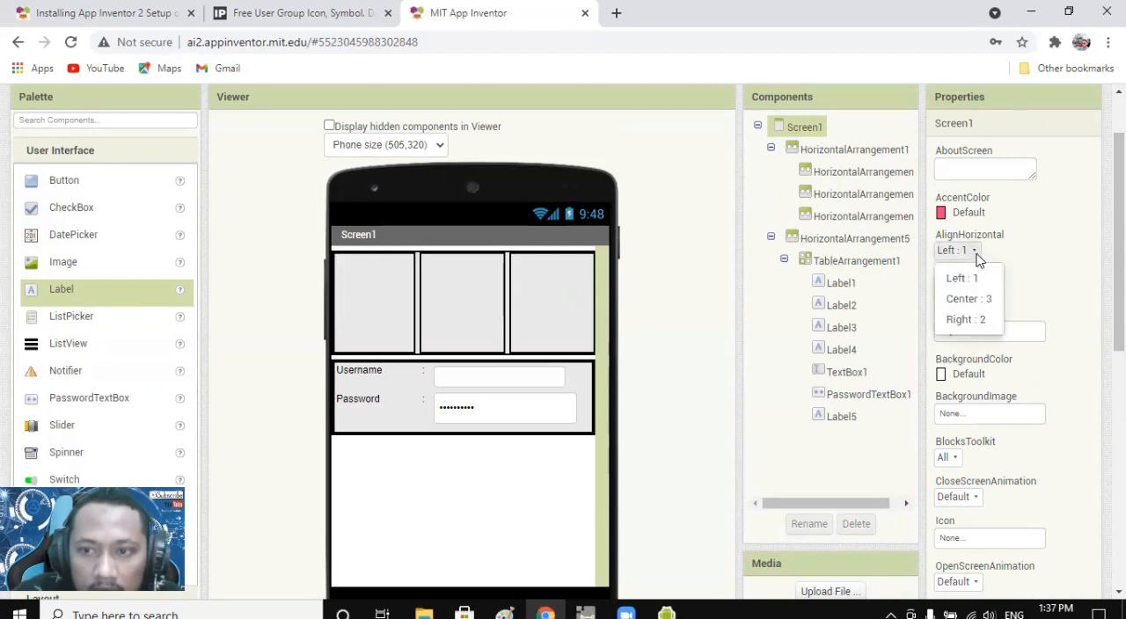
left_click(987, 299)
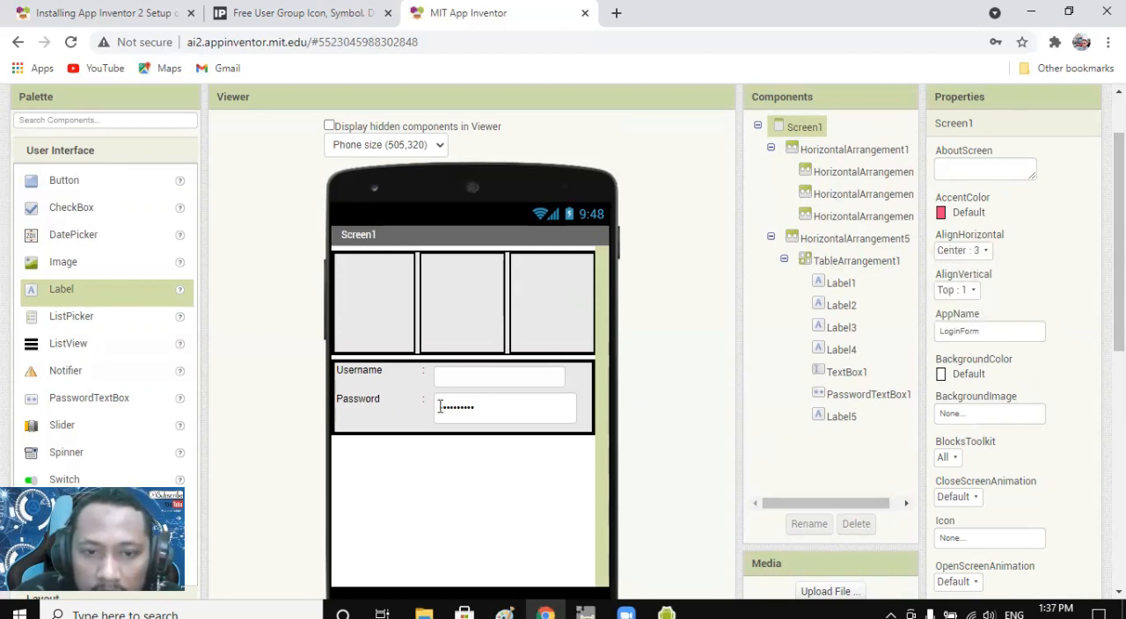
left_click(969, 297)
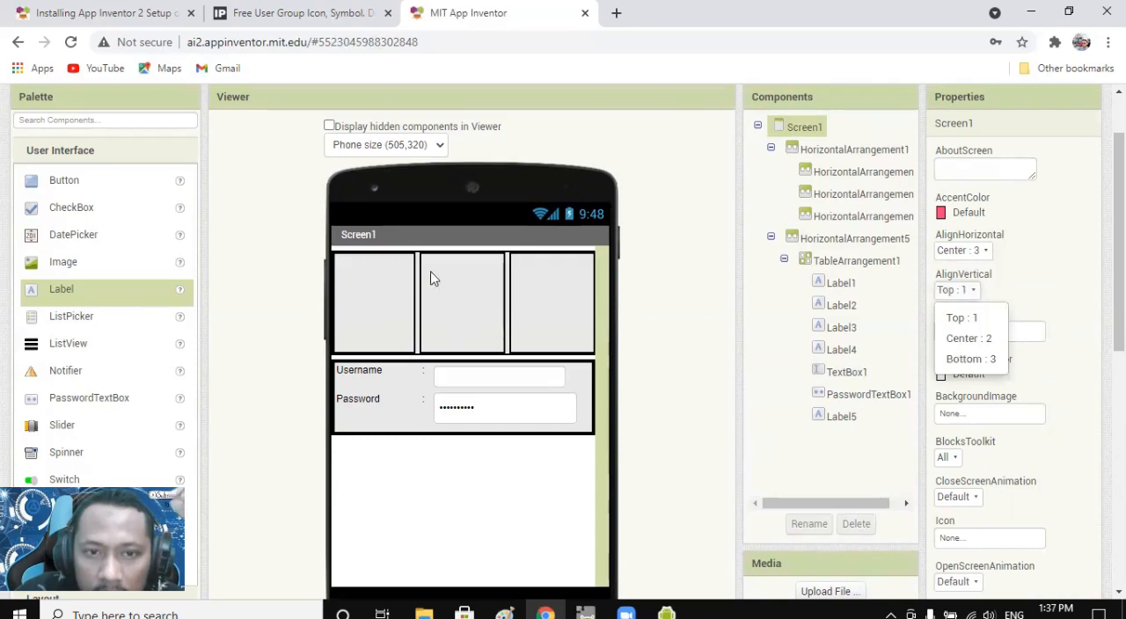
left_click(974, 338)
Try Bottom as Screen1's vertical alignment and return it to Center.
left_click(972, 293)
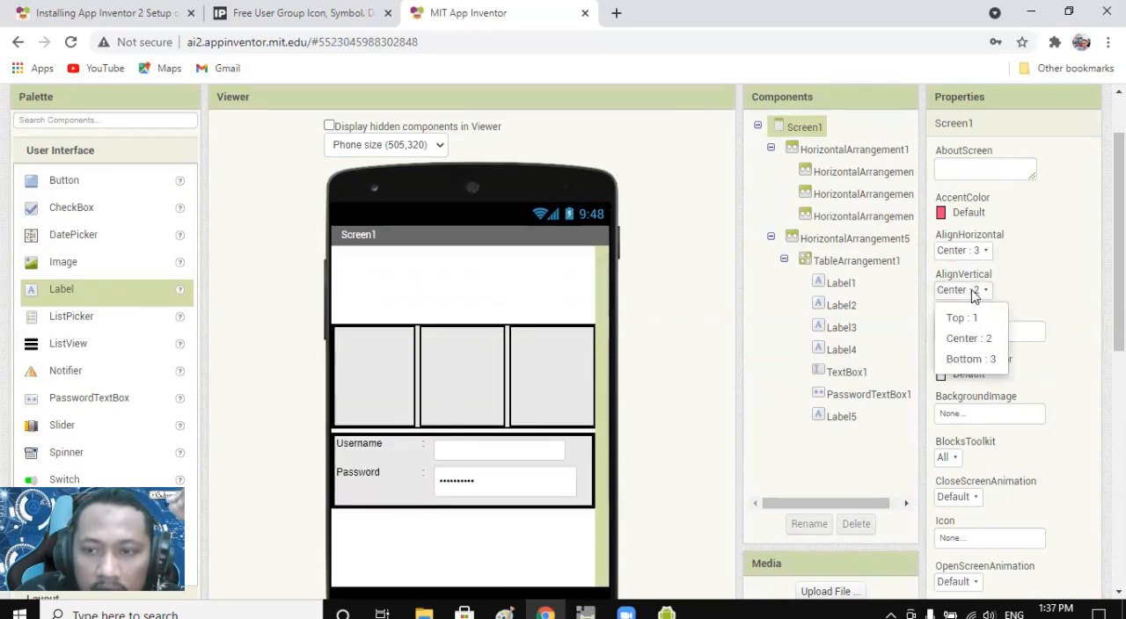
left_click(975, 359)
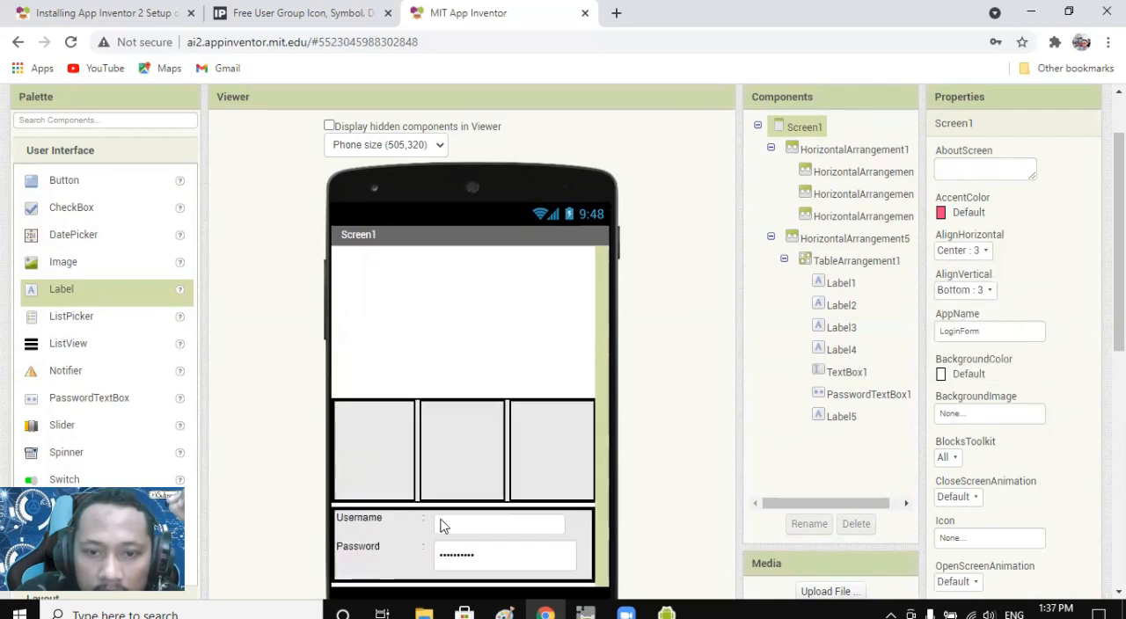
left_click(984, 293)
left_click(974, 339)
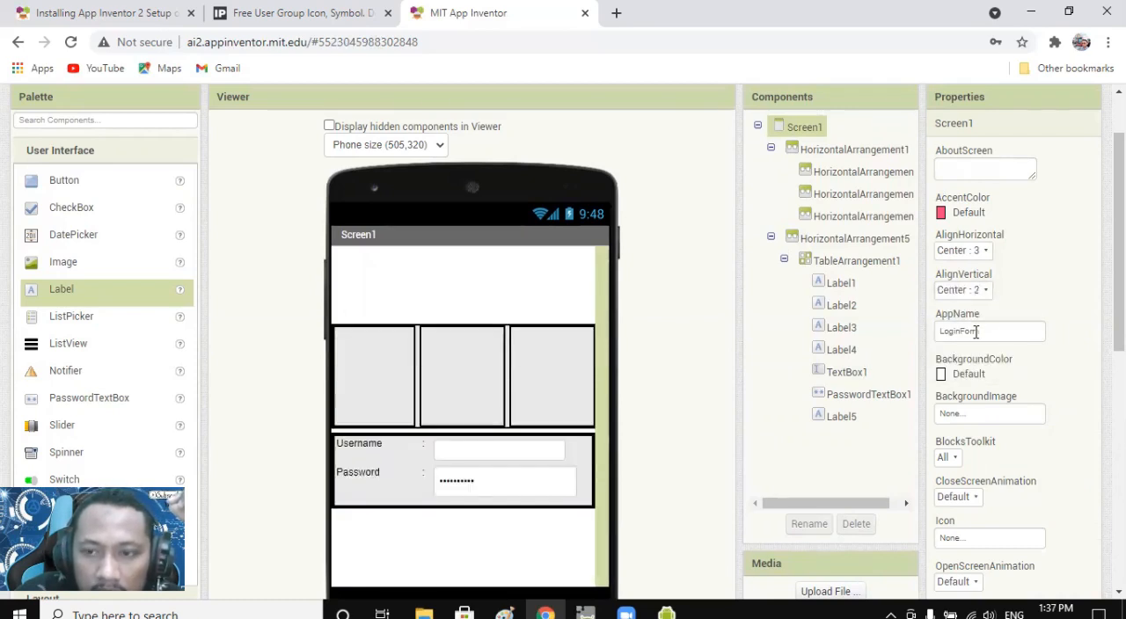
Delete the second and third inner arrangements, HorizontalArrangement3 and HorizontalArrangement4, from the upper arrangement.
left_click(476, 375)
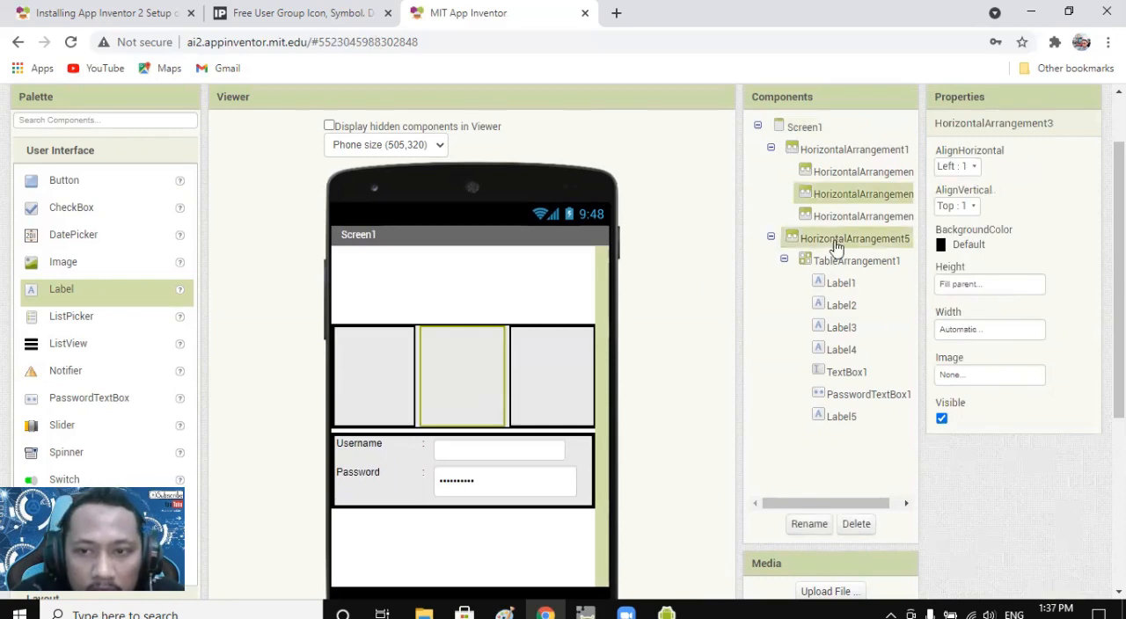
left_click(856, 523)
left_click(527, 370)
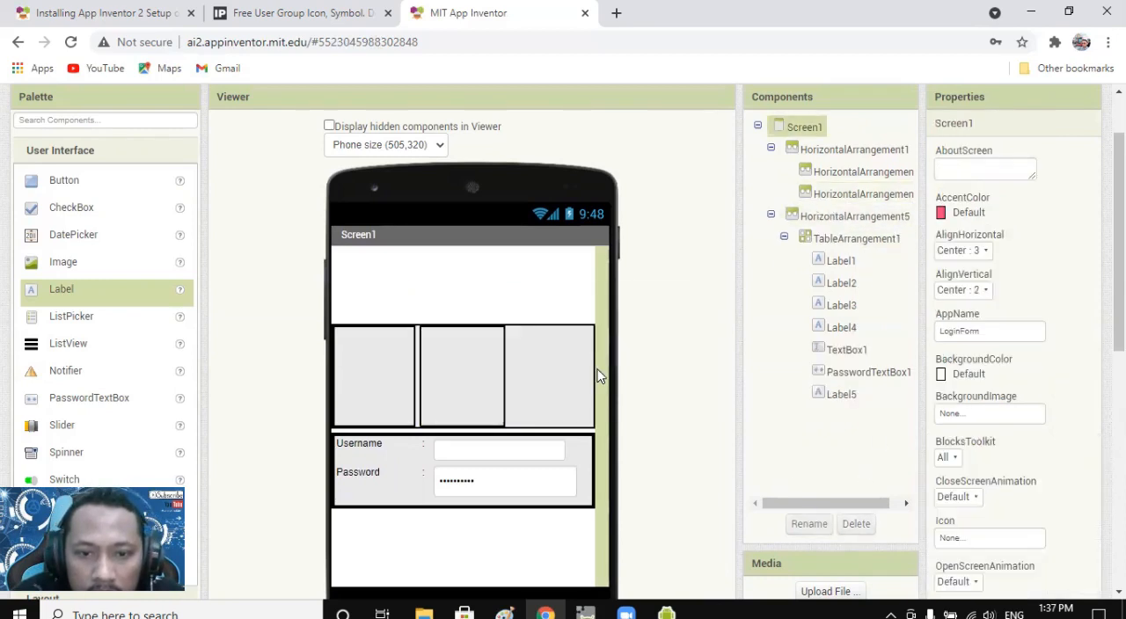
left_click(473, 405)
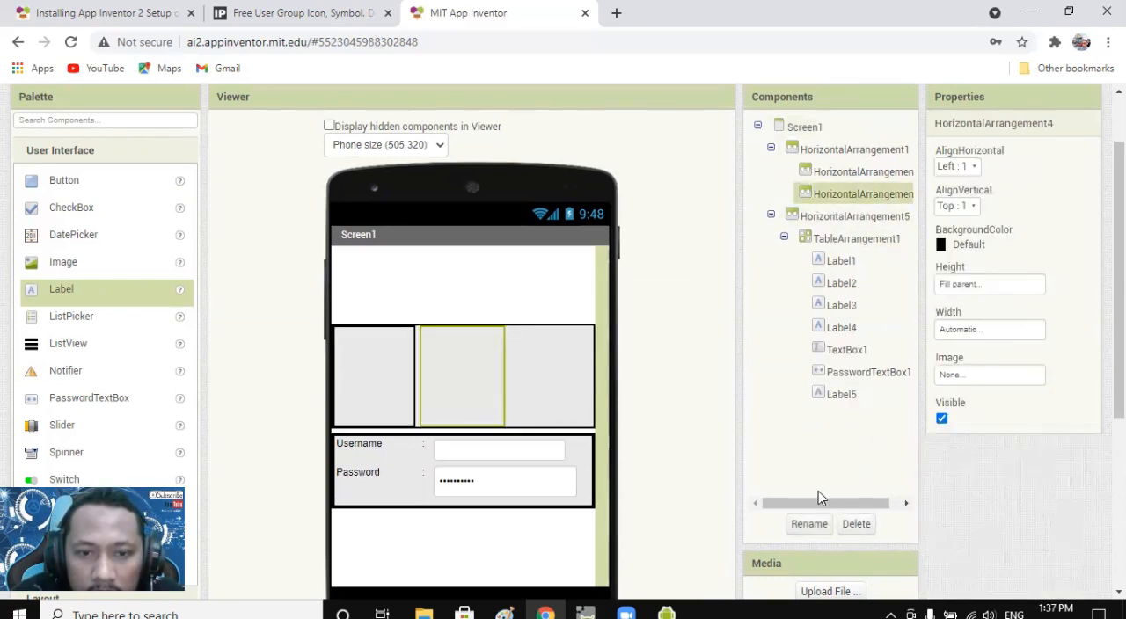
left_click(856, 524)
left_click(587, 369)
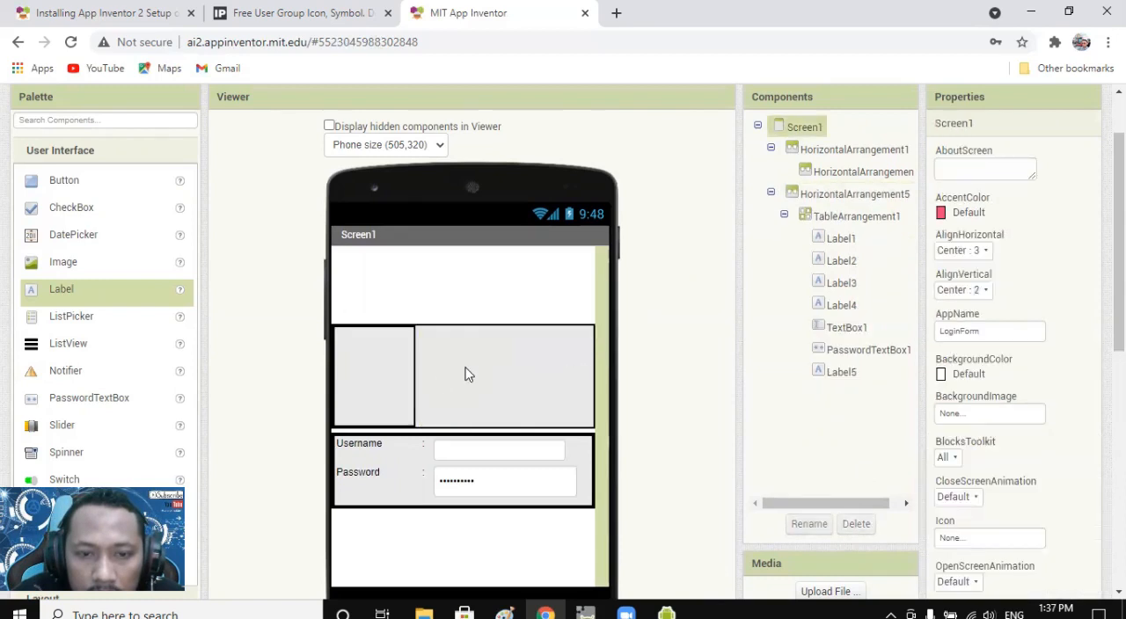
Set the vertical and horizontal alignment of HorizontalArrangement1 to Center.
left_click(404, 377)
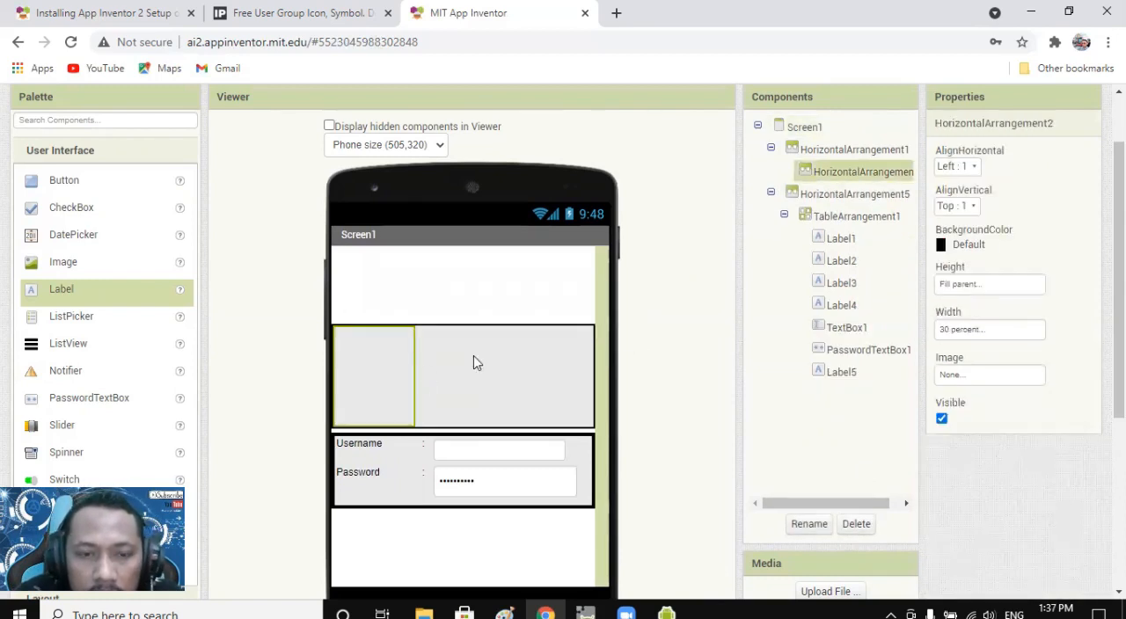
left_click(460, 377)
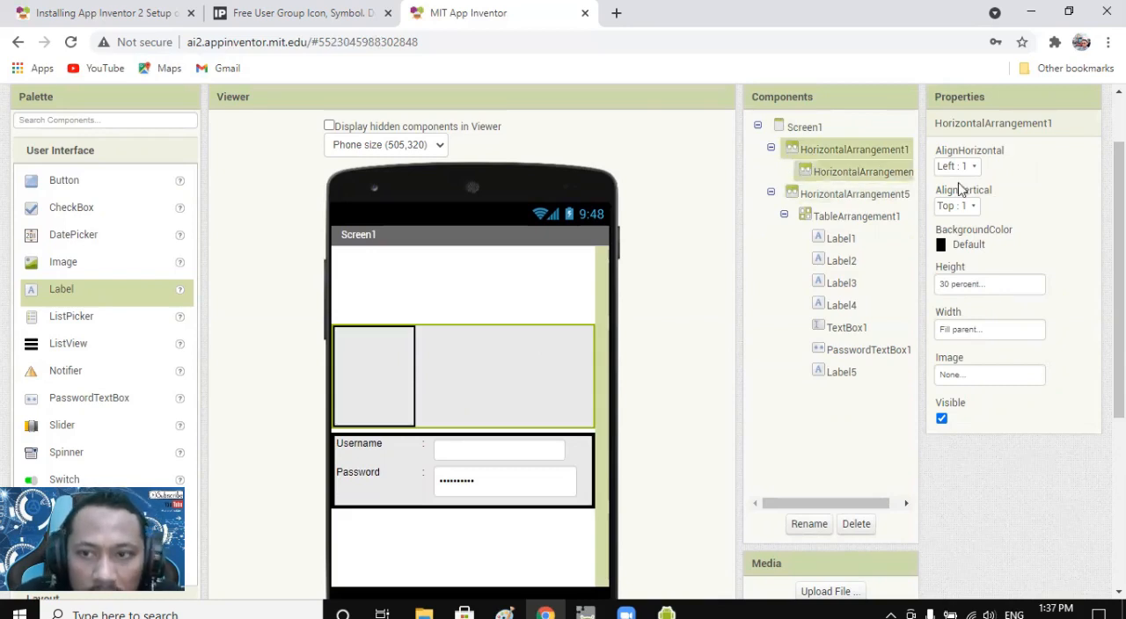
left_click(973, 207)
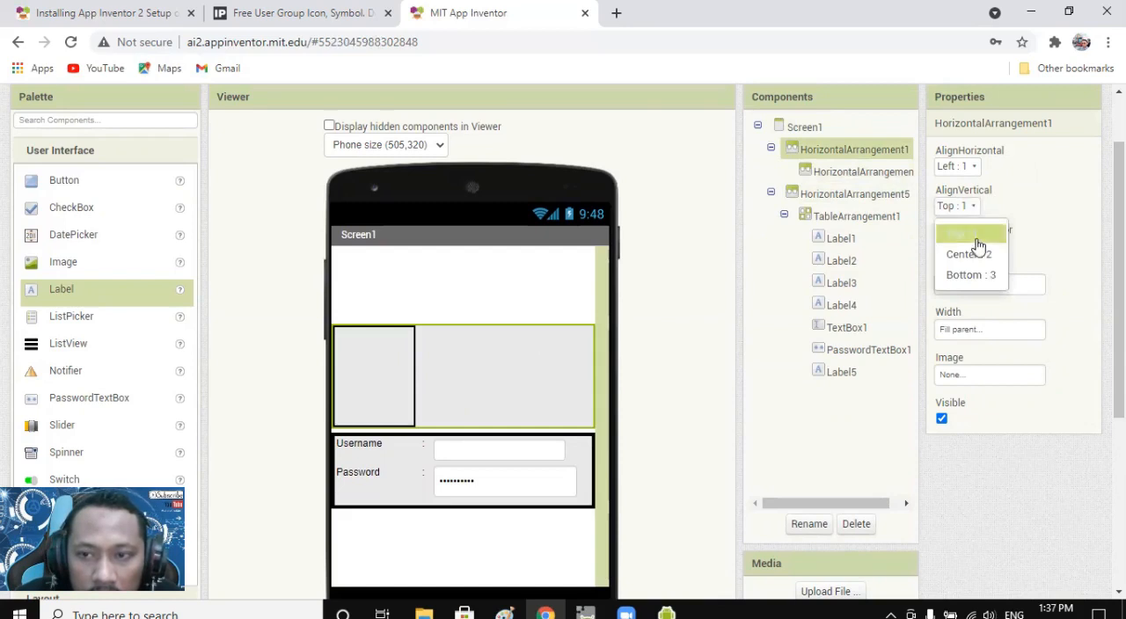
left_click(968, 254)
left_click(958, 167)
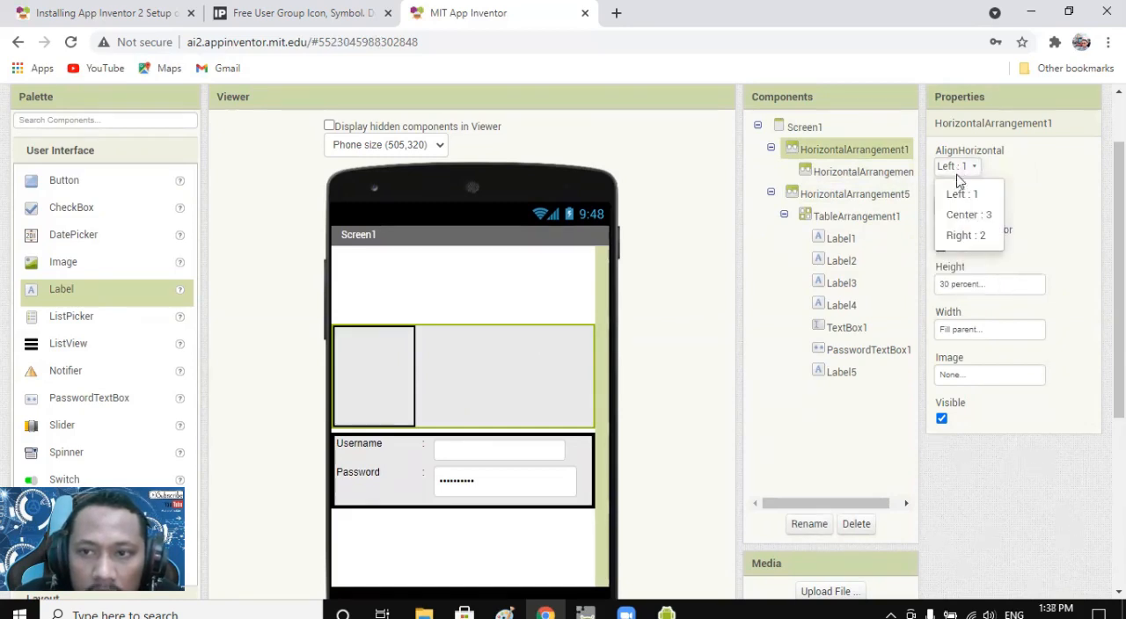
left_click(964, 216)
Set the height of HorizontalArrangement1 to 20 percent.
scroll(535, 428, "down", 2)
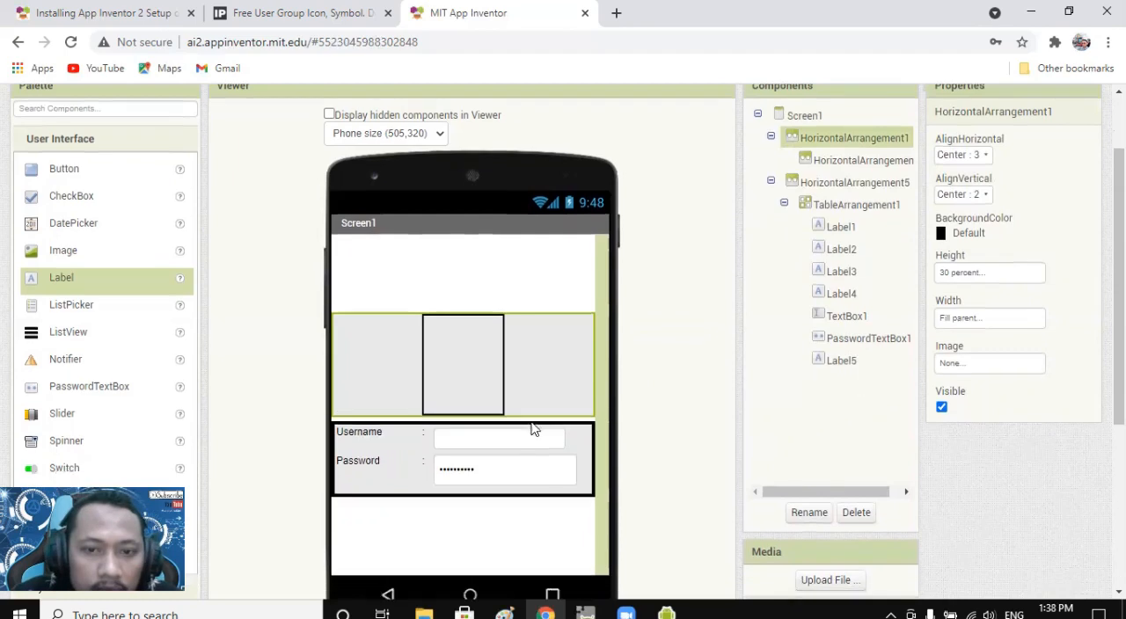
scroll(534, 422, "up", 3)
scroll(536, 415, "down", 1)
scroll(537, 409, "down", 1)
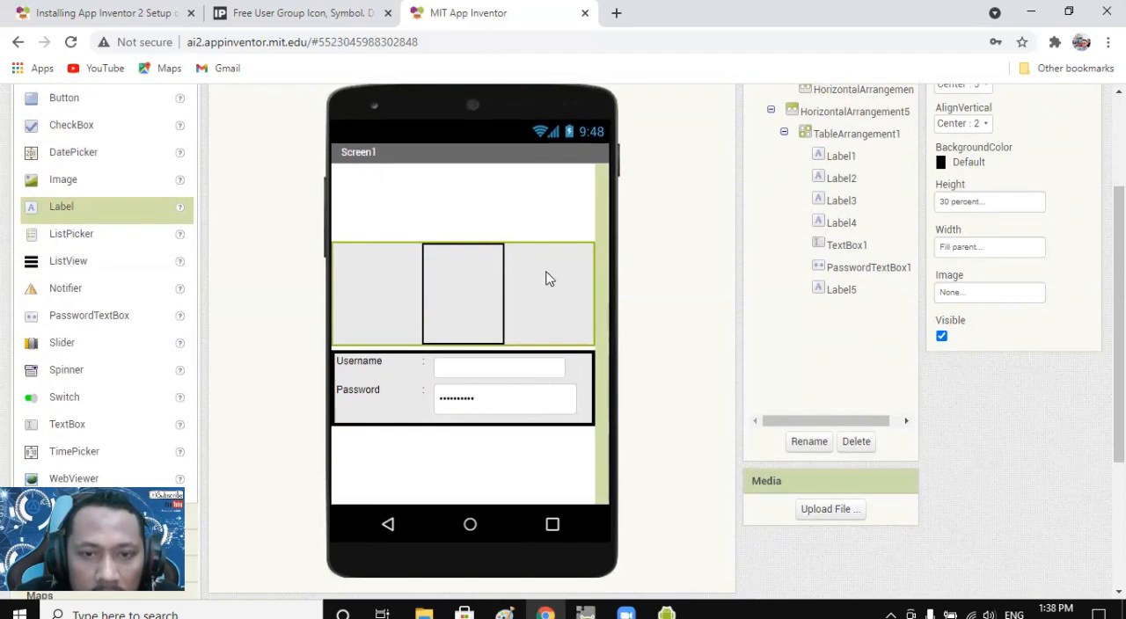
scroll(968, 286, "up", 2)
scroll(1001, 377, "down", 1)
left_click(972, 285)
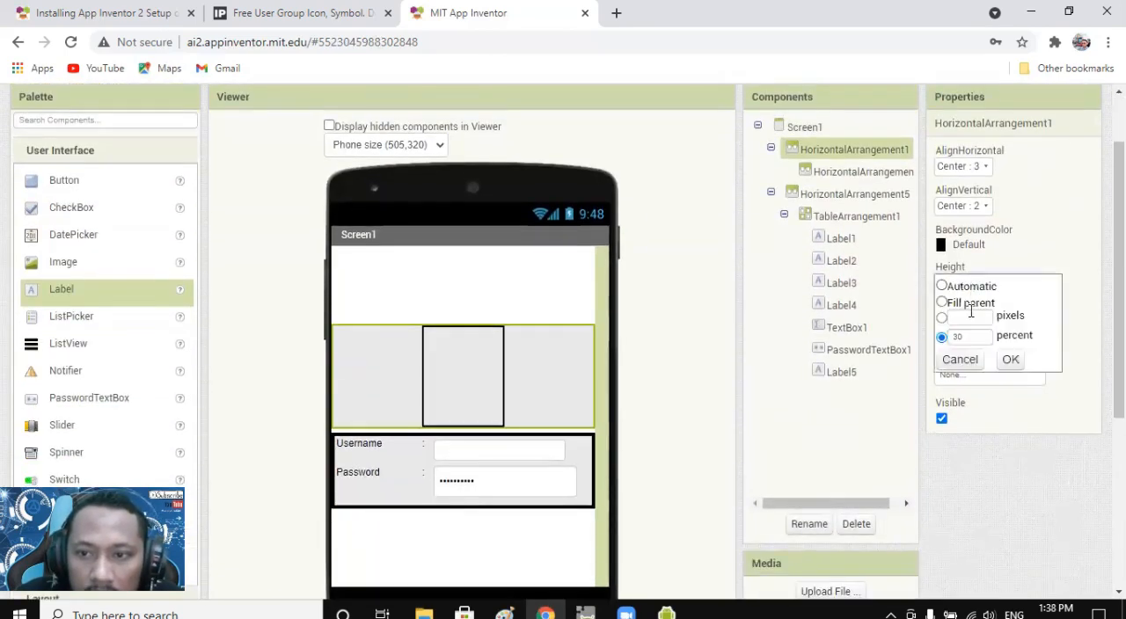
left_click_drag(958, 337, 941, 338)
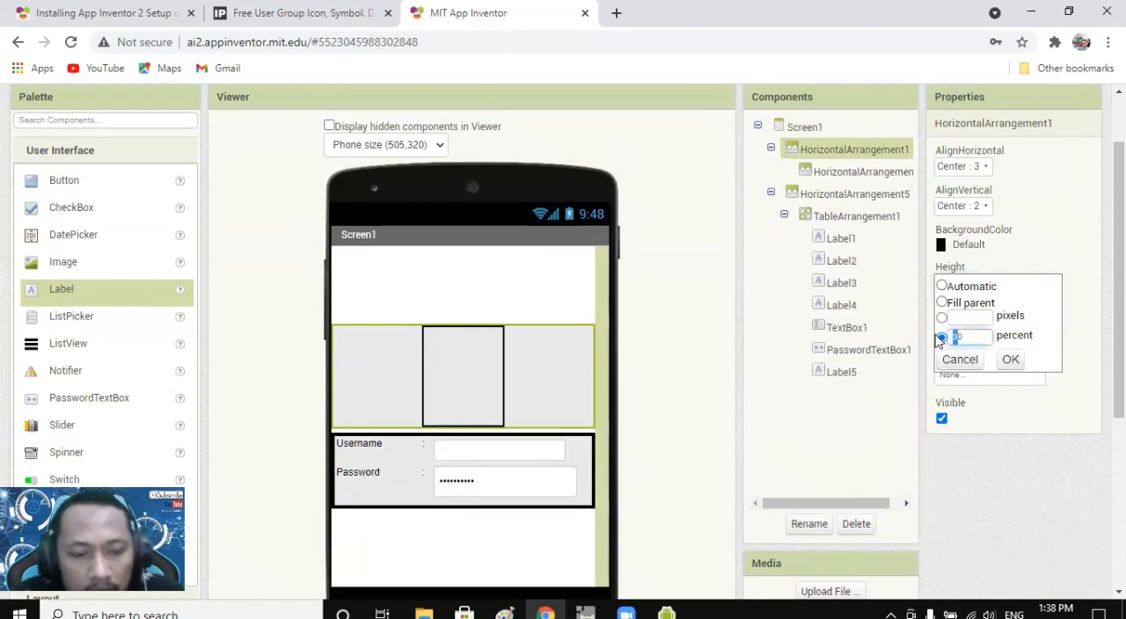
type("2")
left_click(1011, 360)
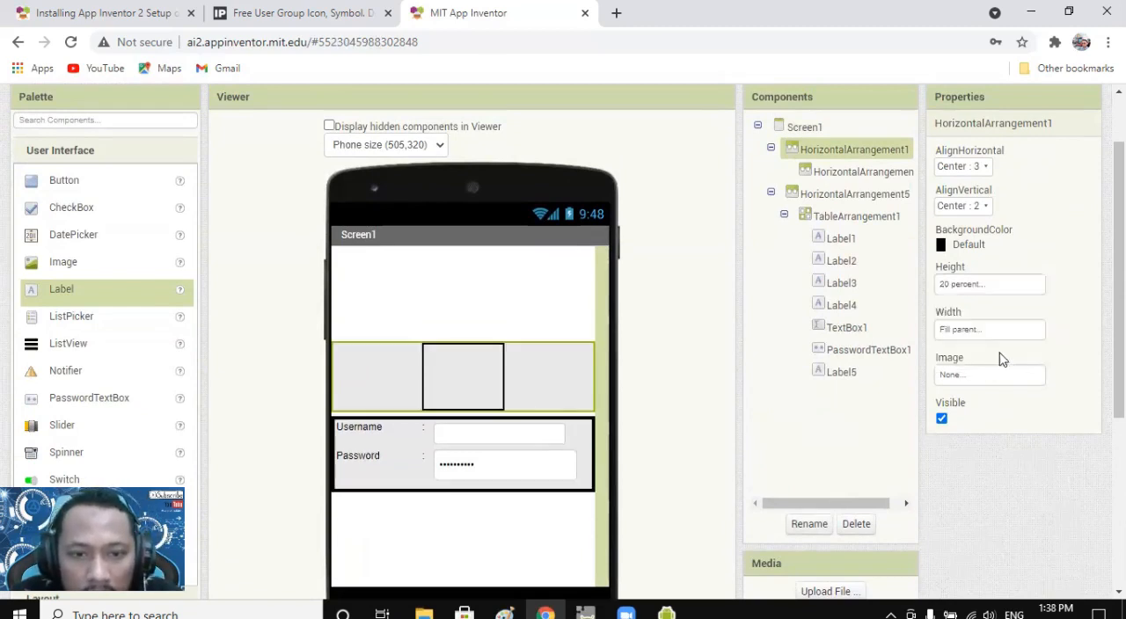
Add an Image component inside HorizontalArrangement2, the remaining inner arrangement above the login table.
left_click(521, 306)
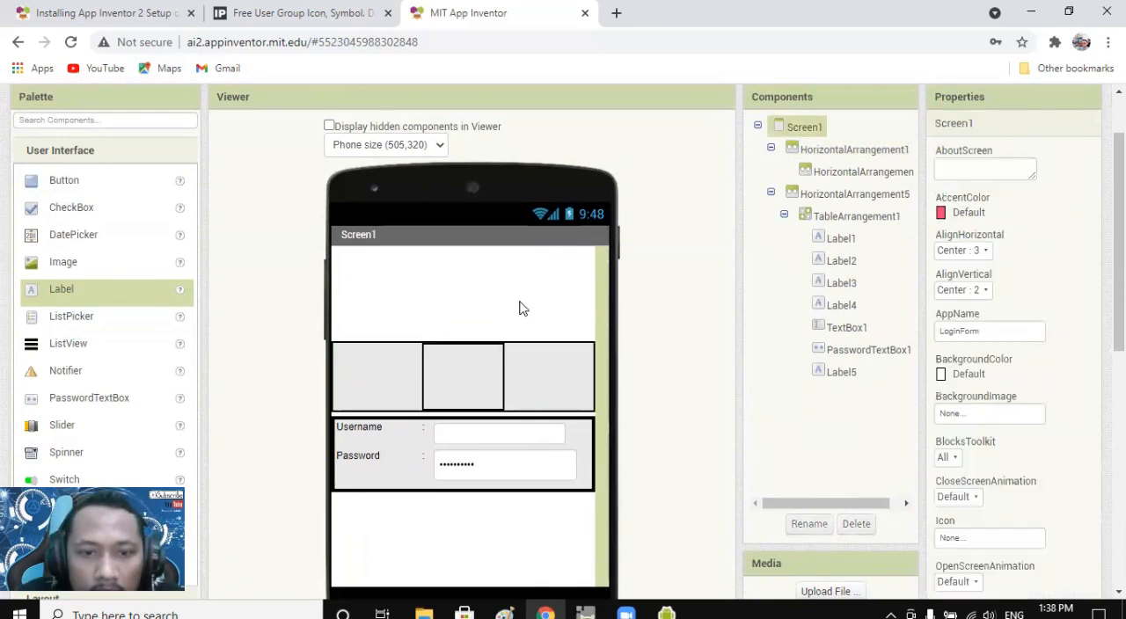
left_click(519, 397)
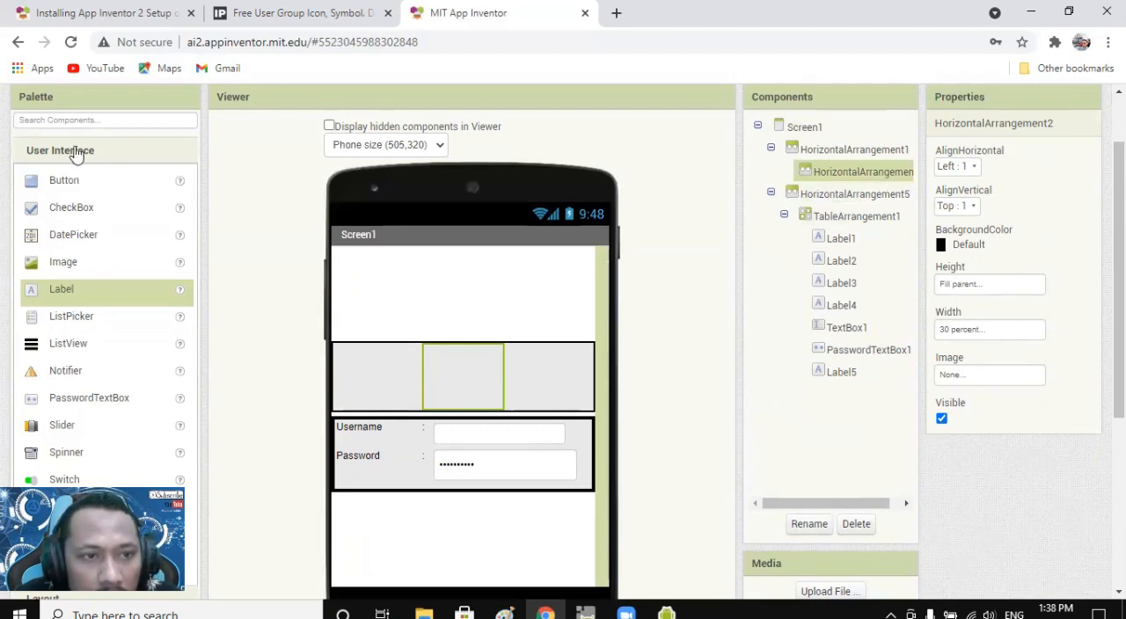
scroll(91, 226, "down", 3)
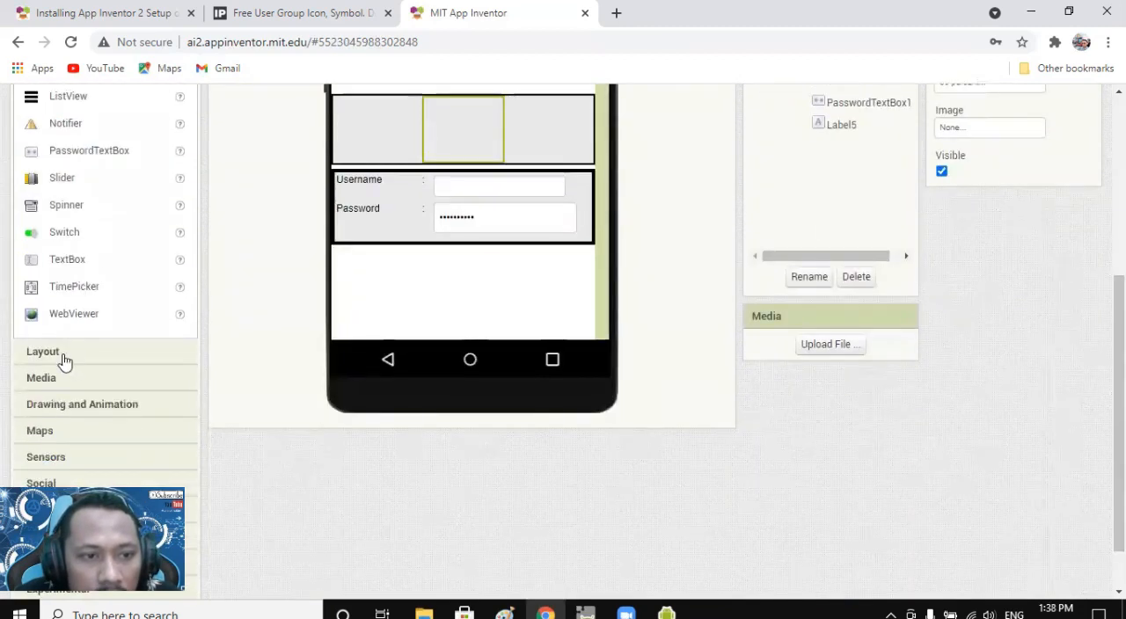
scroll(68, 279, "up", 2)
left_click_drag(42, 182, 455, 304)
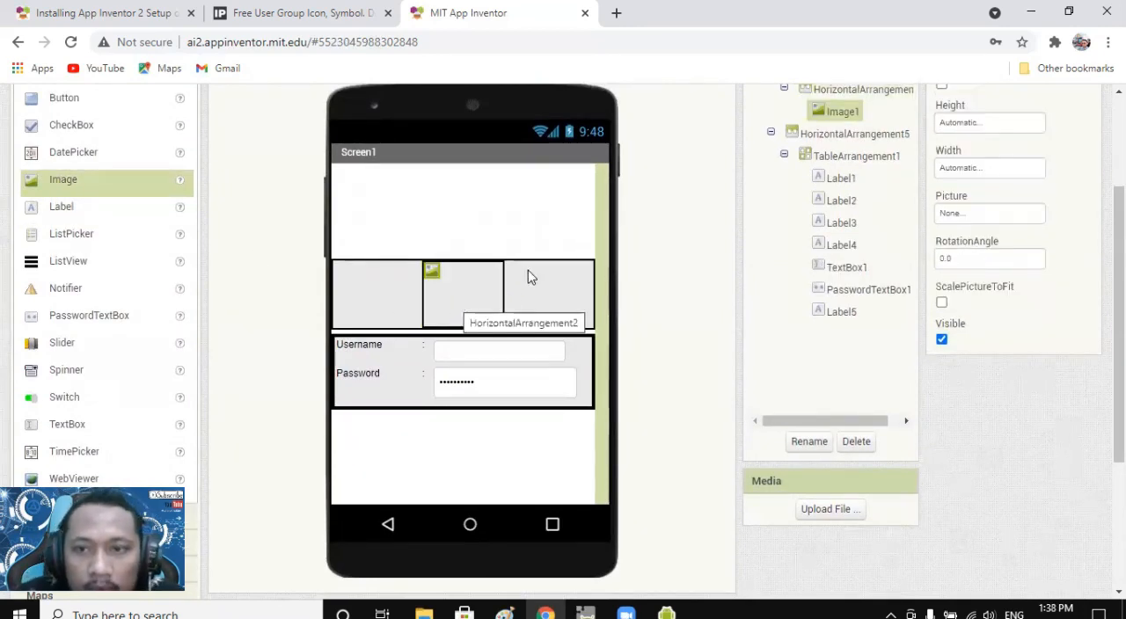
Set both the width and the height of Image1 to Fill parent.
scroll(975, 273, "up", 2)
scroll(977, 268, "down", 1)
left_click(980, 254)
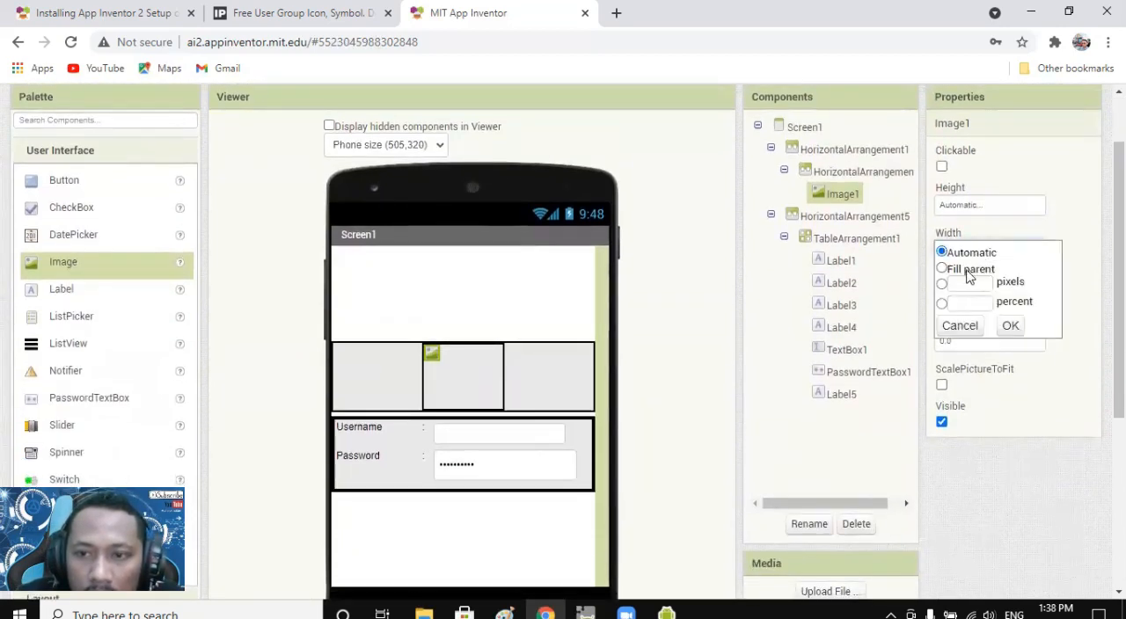
left_click(968, 270)
left_click(1010, 325)
left_click(956, 207)
left_click(954, 224)
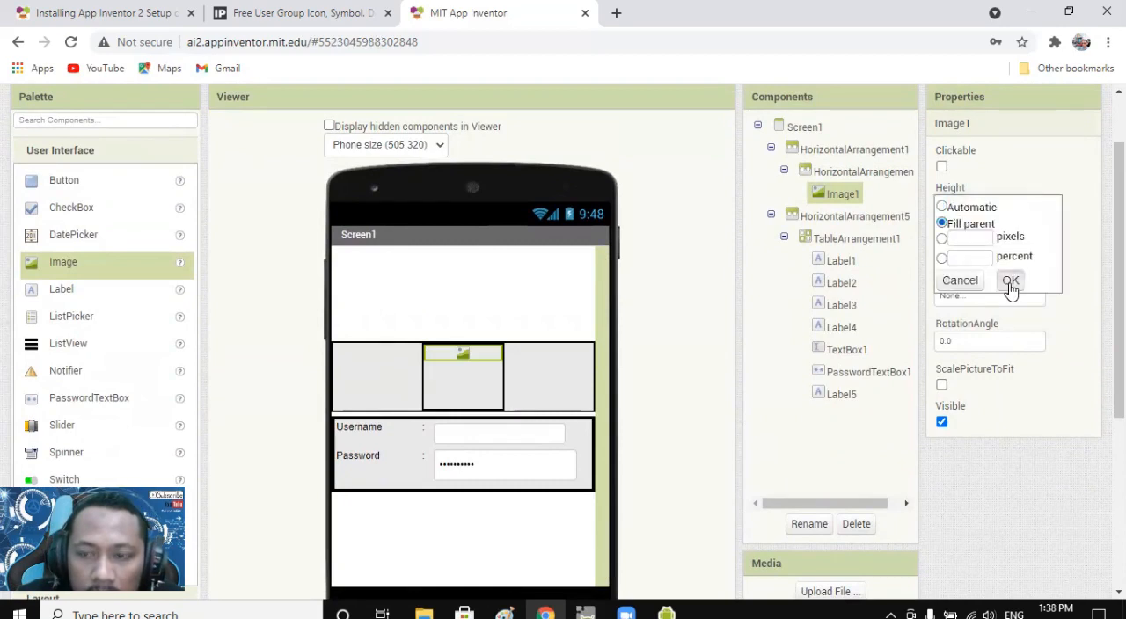
left_click(1010, 281)
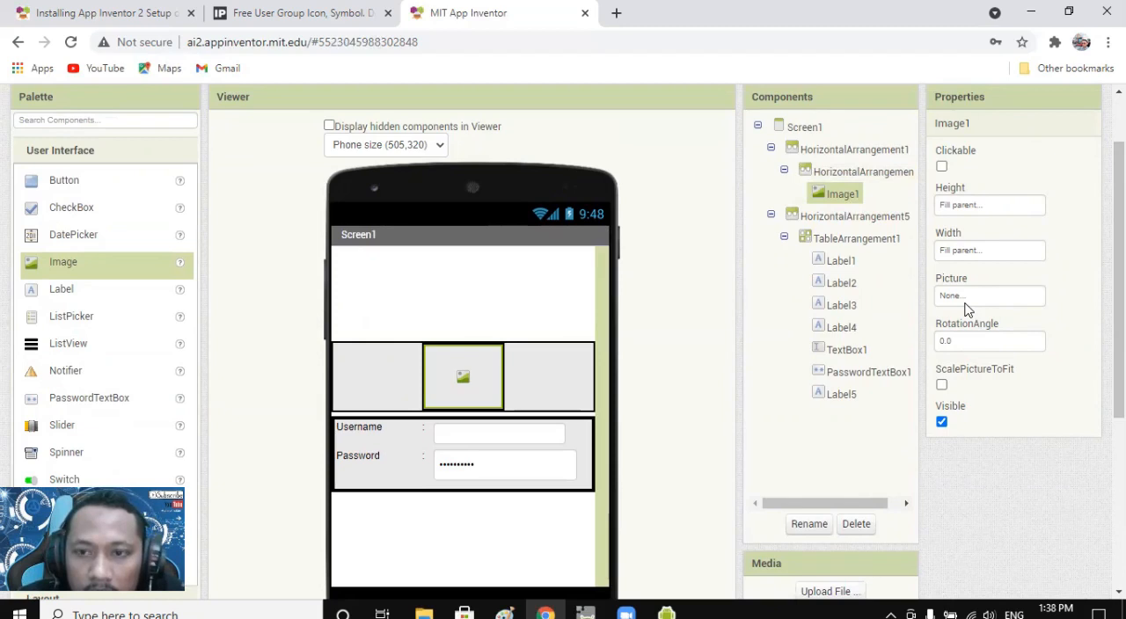
Upload user_2.png from the mit asset folder to the project's media.
scroll(966, 308, "down", 1)
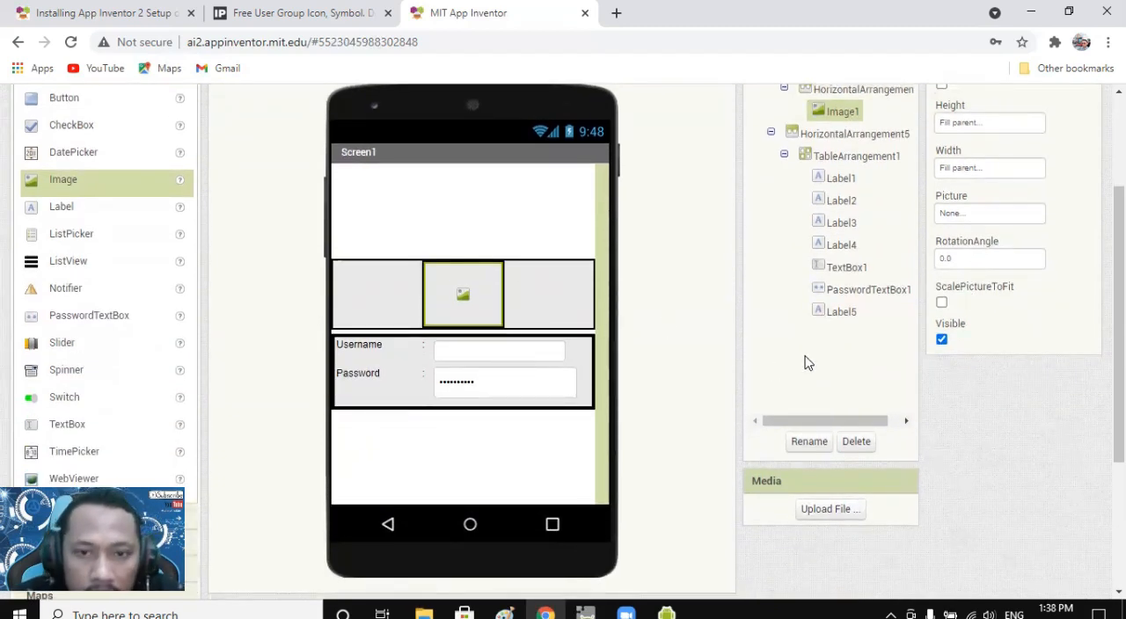
left_click(830, 512)
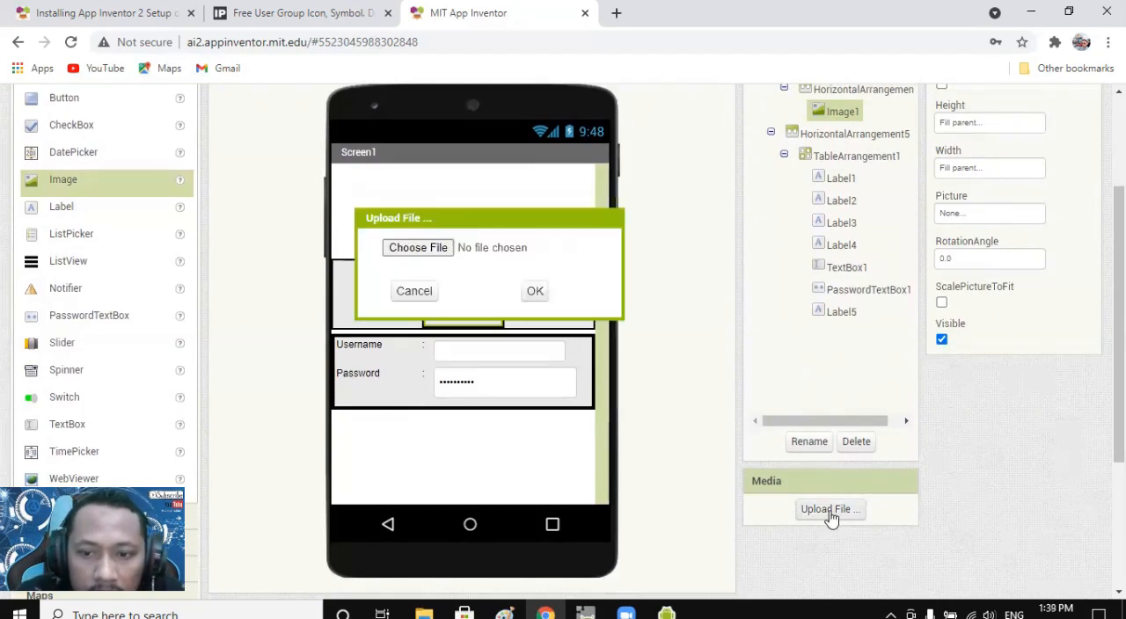
left_click(429, 252)
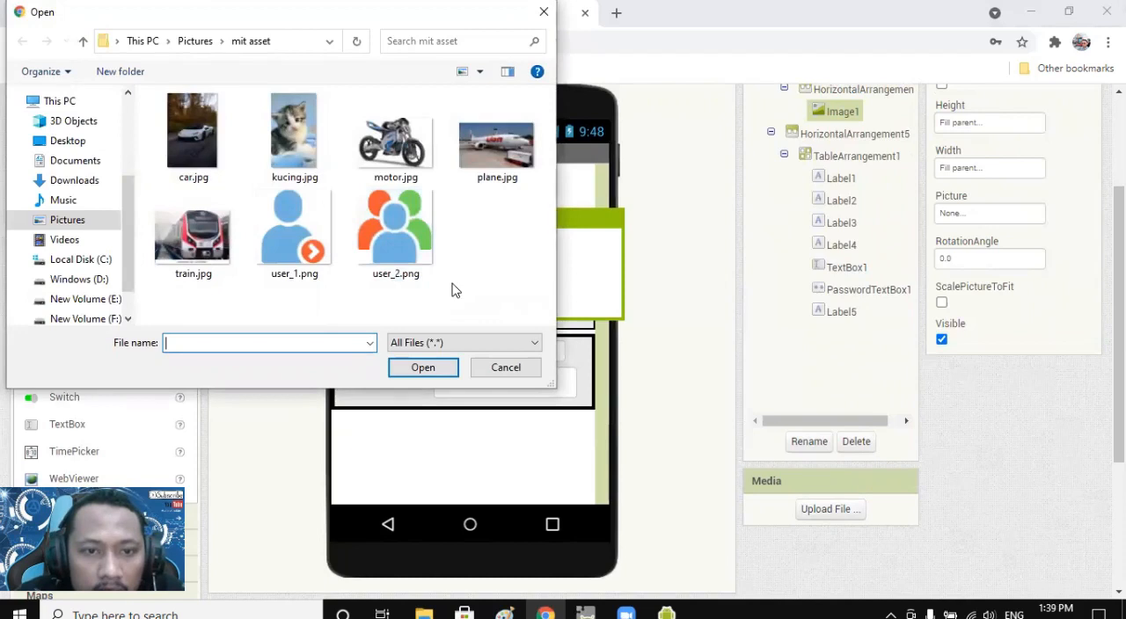
left_click(372, 239)
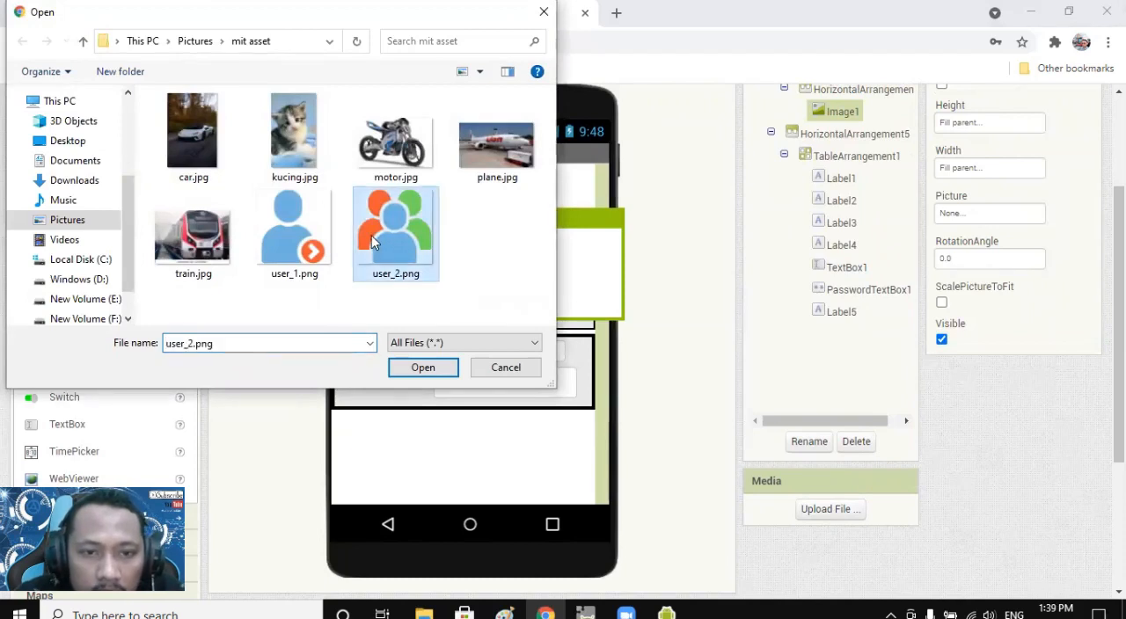
left_click(409, 374)
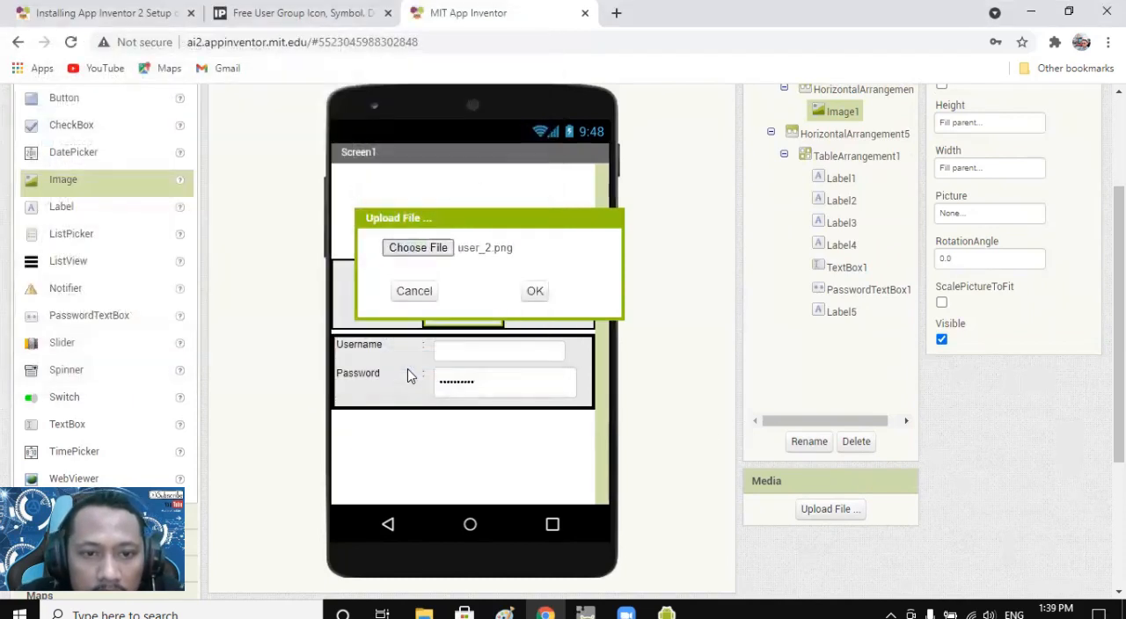
left_click(532, 293)
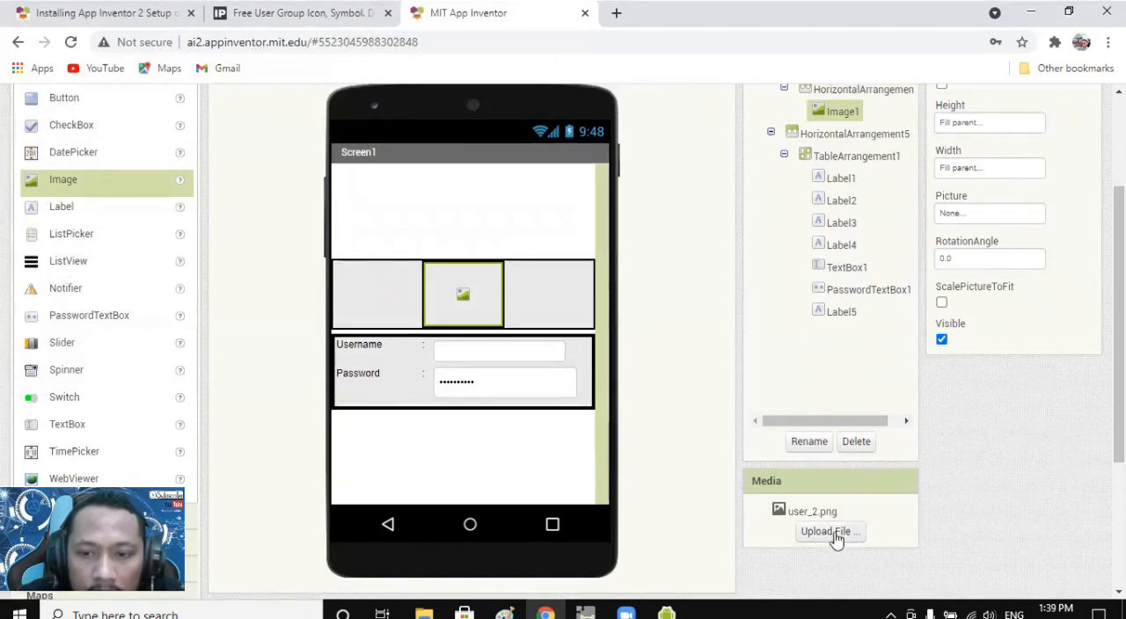
Set the picture of Image1 to user_2.png.
left_click(964, 219)
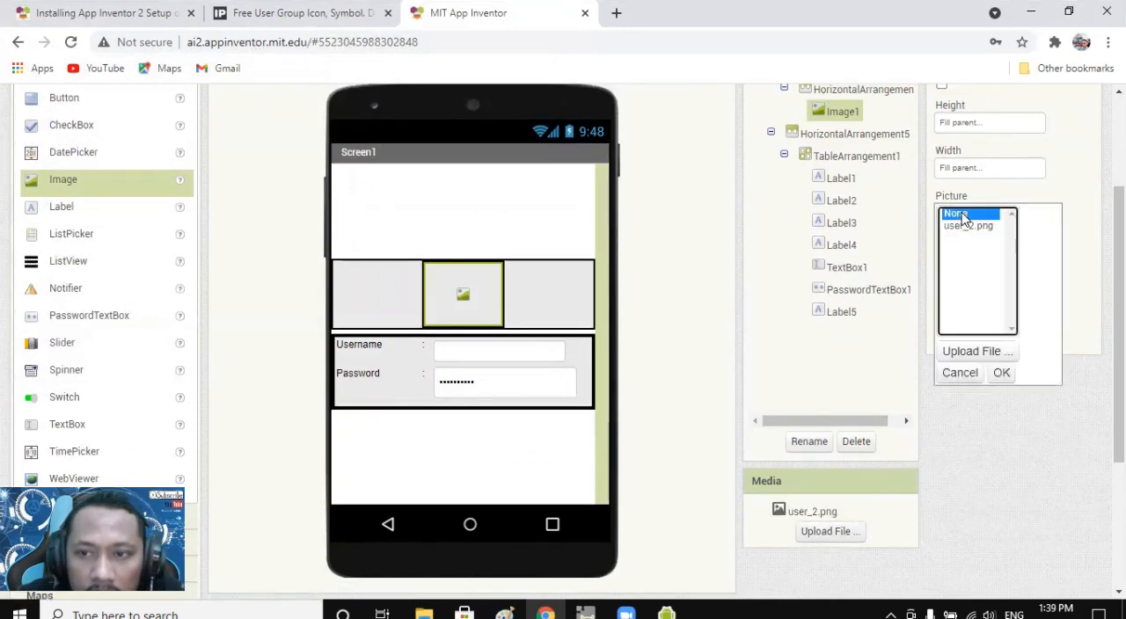
left_click(972, 227)
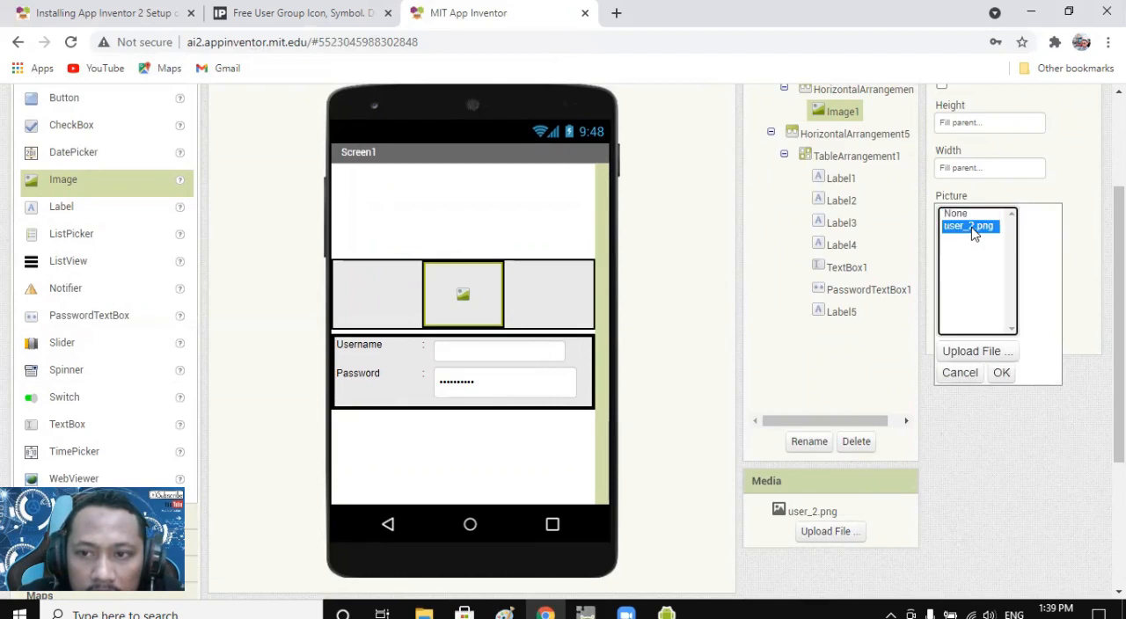
left_click(1003, 377)
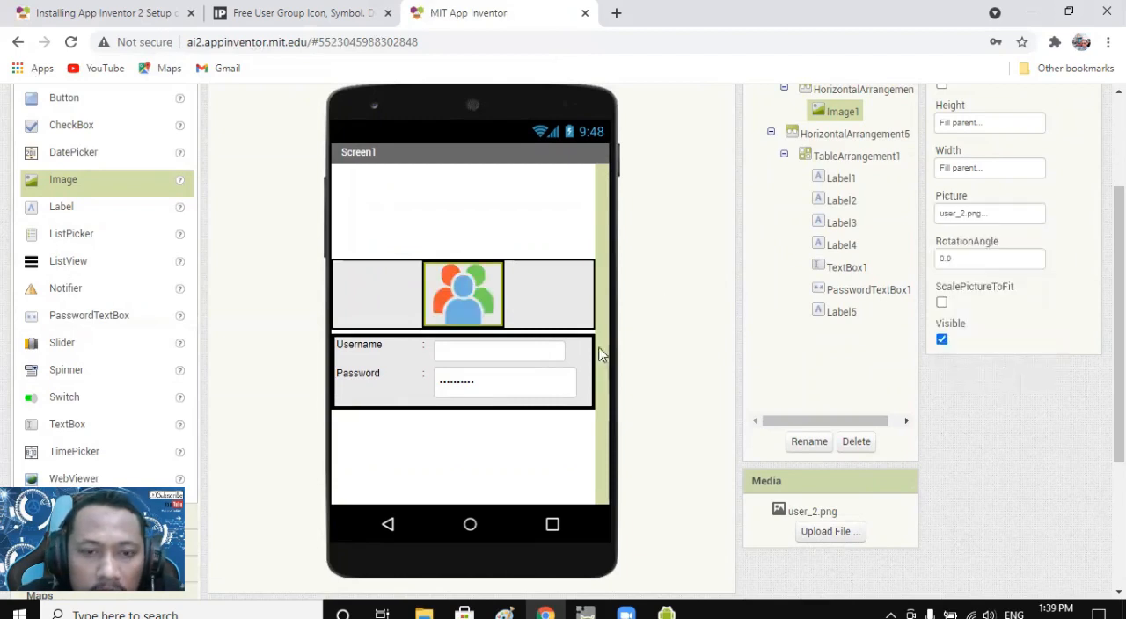
left_click(576, 365)
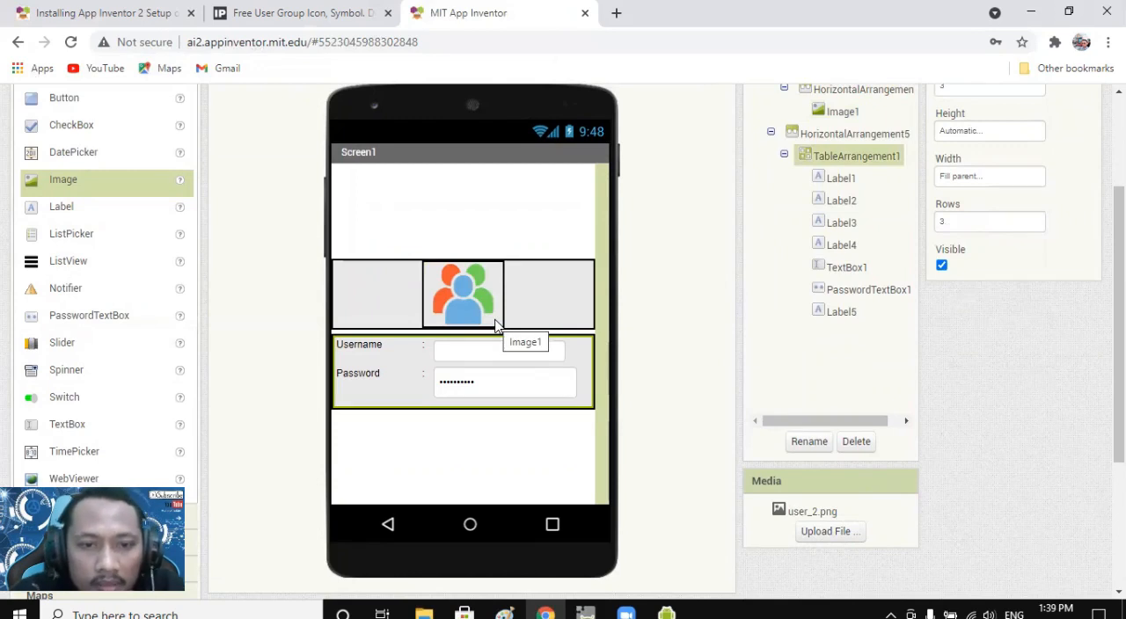
left_click(493, 428)
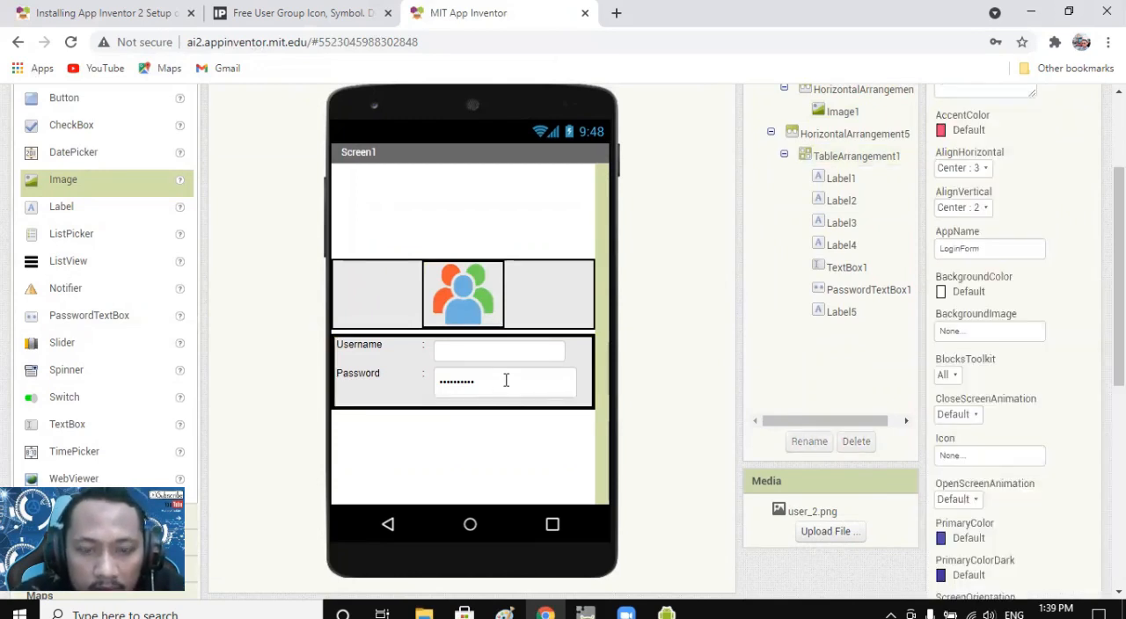
scroll(505, 381, "down", 3)
scroll(505, 389, "up", 5)
scroll(508, 388, "down", 4)
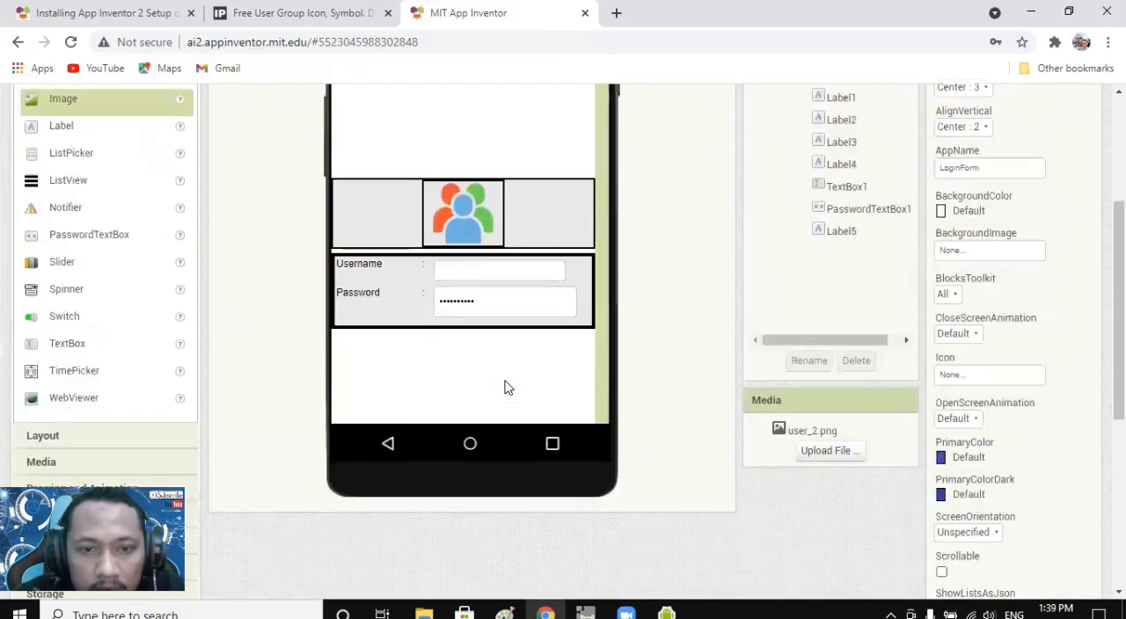
scroll(493, 369, "up", 3)
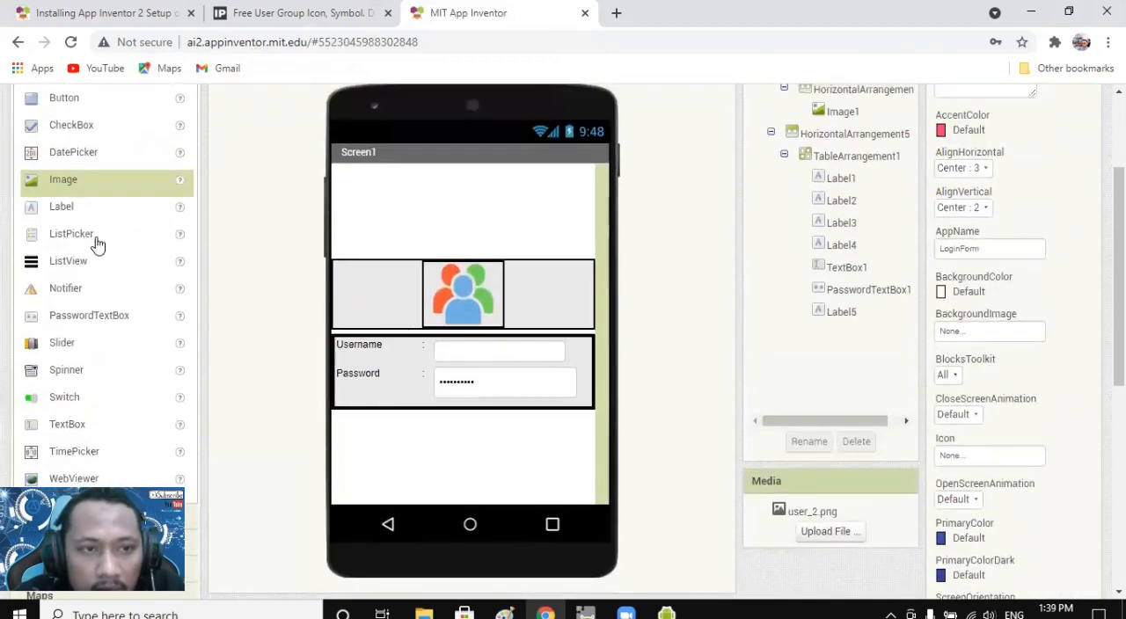
Add a HorizontalArrangement to Screen1 directly below the Username and Password table.
scroll(123, 283, "down", 1)
scroll(123, 283, "down", 5)
left_click(88, 184)
scroll(237, 259, "up", 1)
scroll(213, 243, "down", 1)
scroll(222, 257, "down", 1)
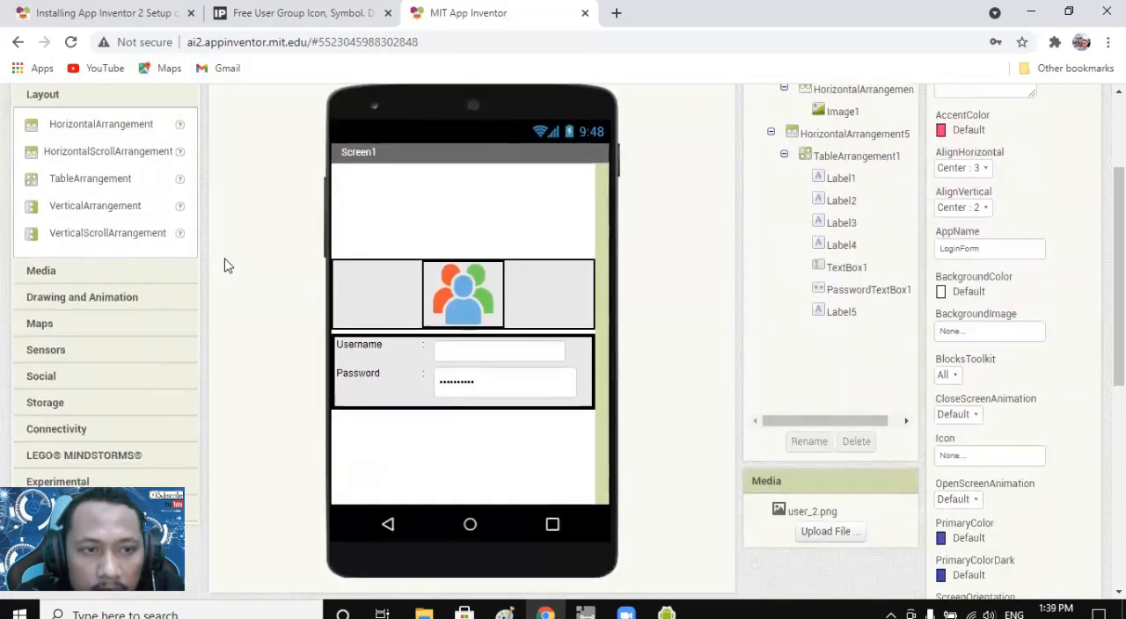
left_click_drag(95, 125, 464, 440)
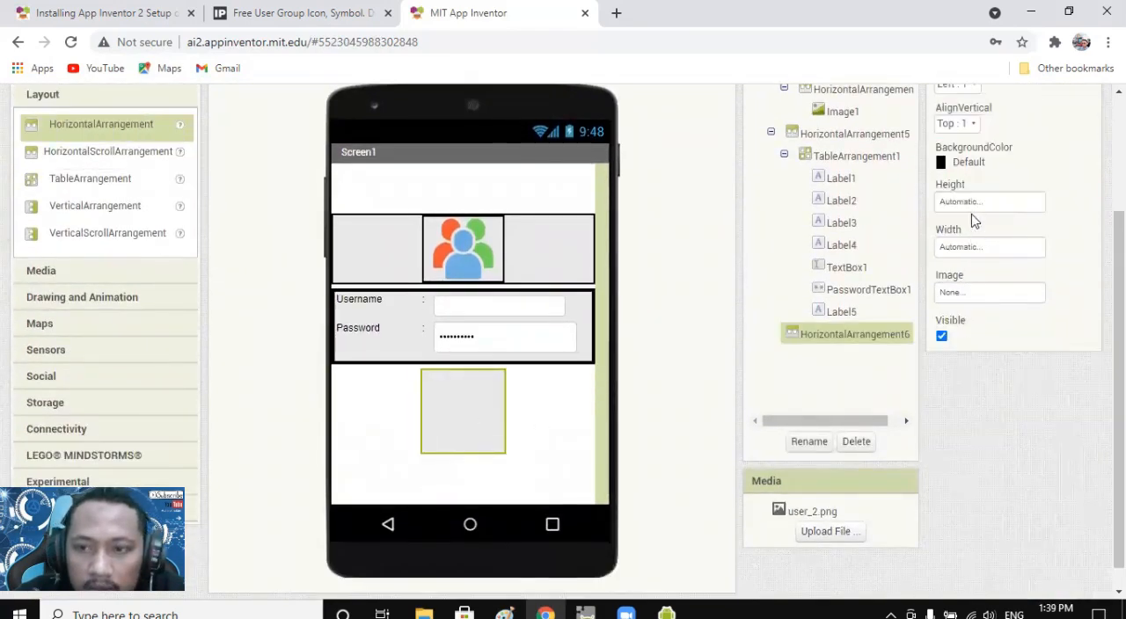
Set the width of HorizontalArrangement6 to Fill parent and its height to Automatic.
left_click(966, 249)
left_click(943, 265)
left_click(1011, 323)
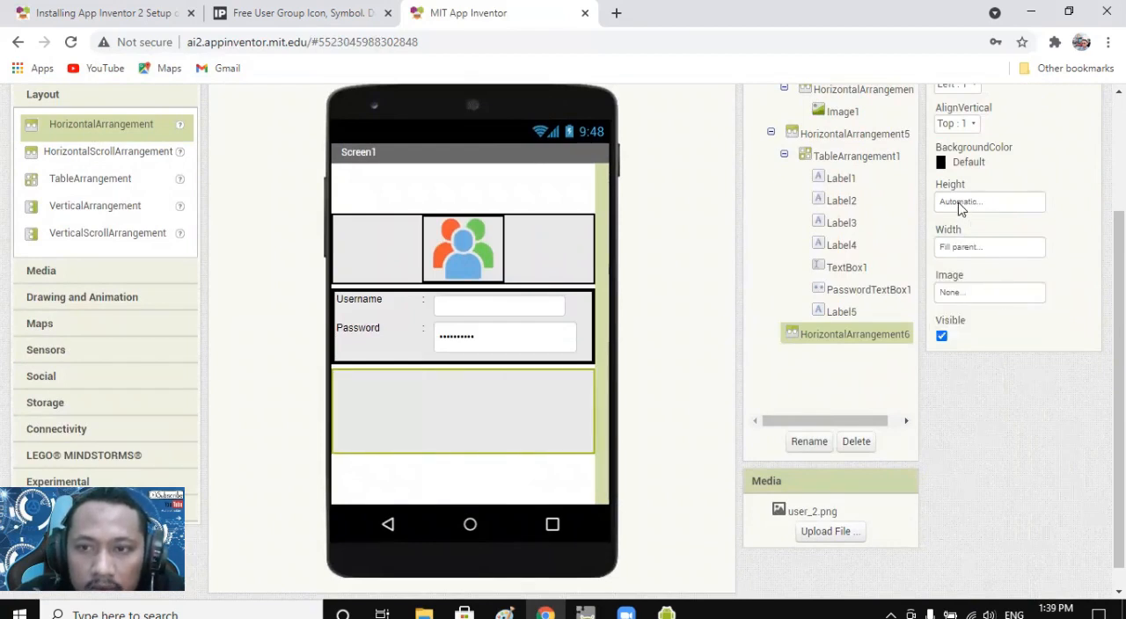
left_click(961, 205)
left_click(969, 255)
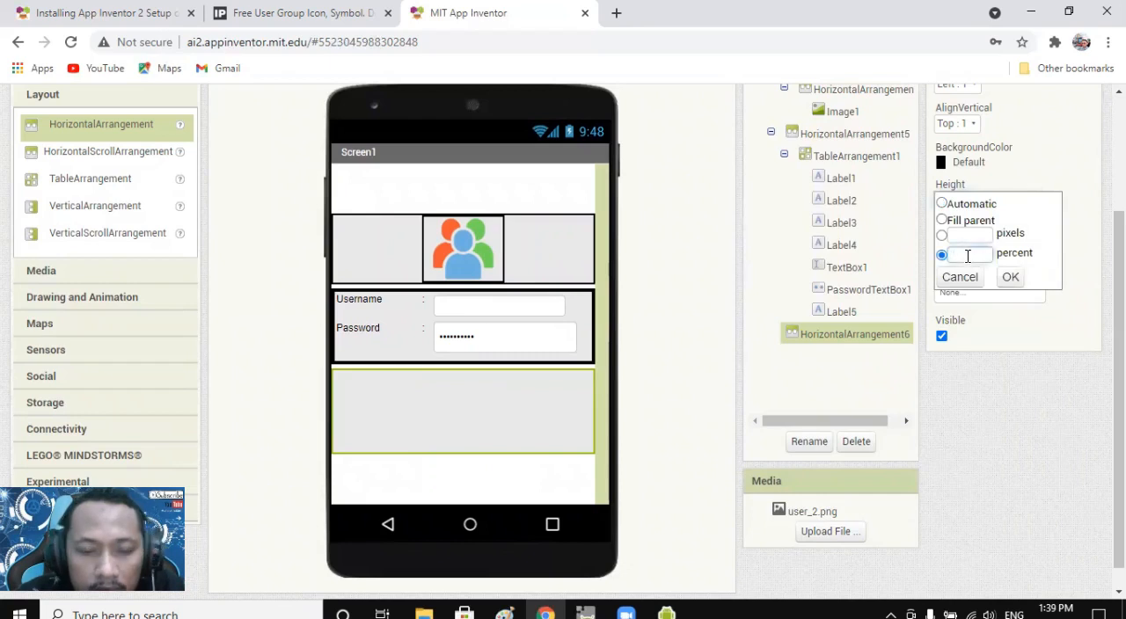
left_click(959, 208)
left_click(1008, 278)
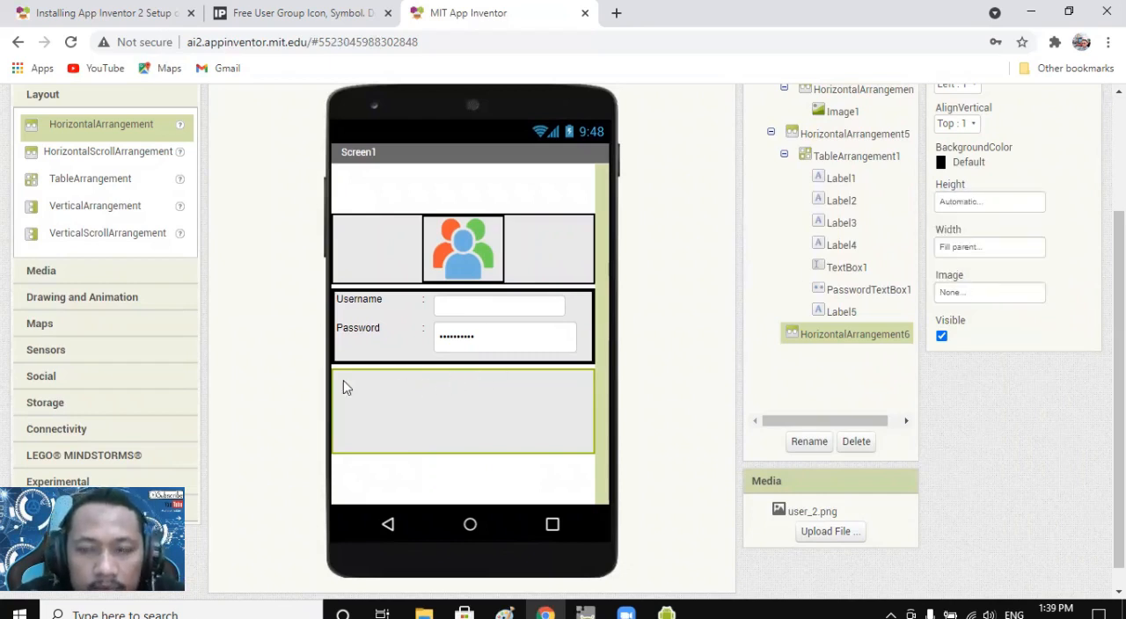
Add a Button component inside HorizontalArrangement6, the empty arrangement below the login table.
scroll(90, 307, "up", 2)
left_click(81, 242)
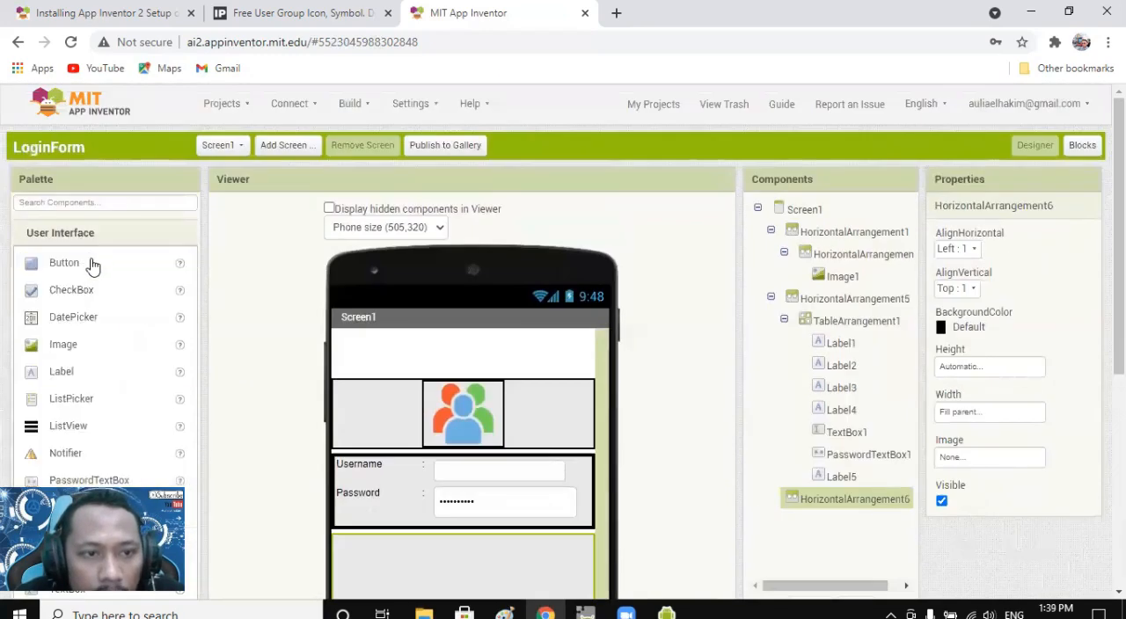
scroll(88, 264, "down", 1)
scroll(78, 212, "down", 1)
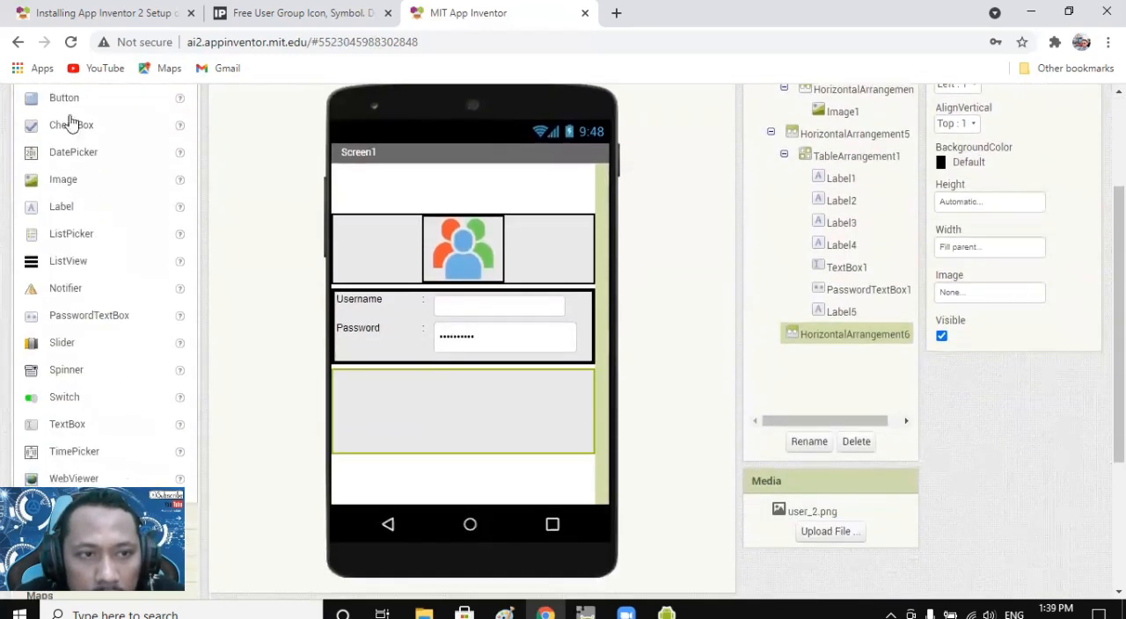
left_click_drag(68, 98, 465, 410)
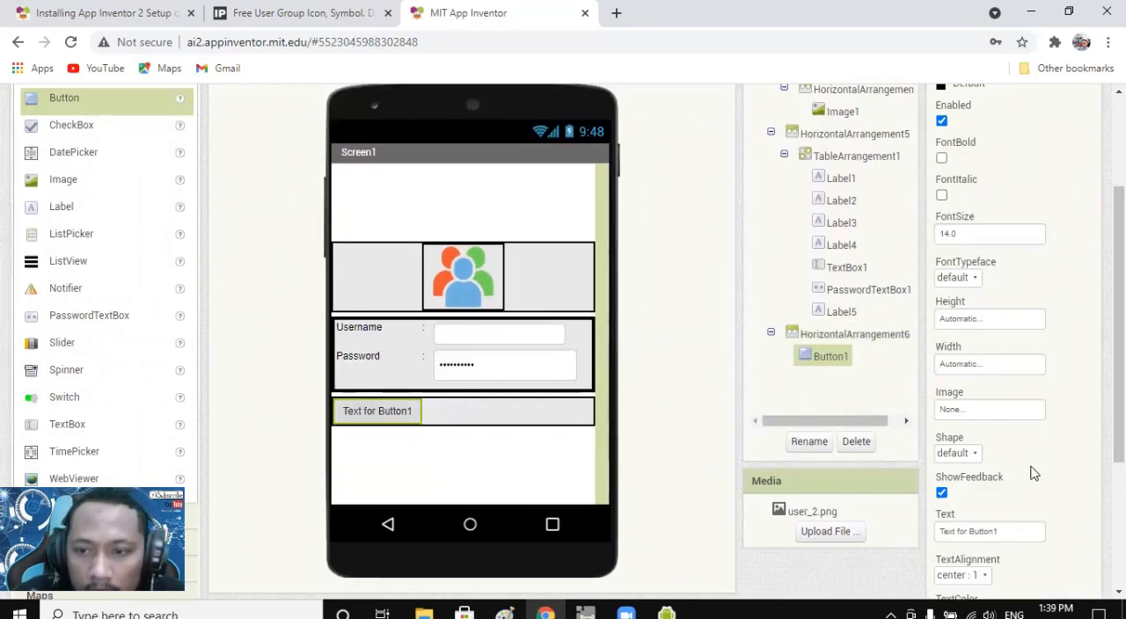
Set the text of Button1 to SignIn.
left_click(978, 531)
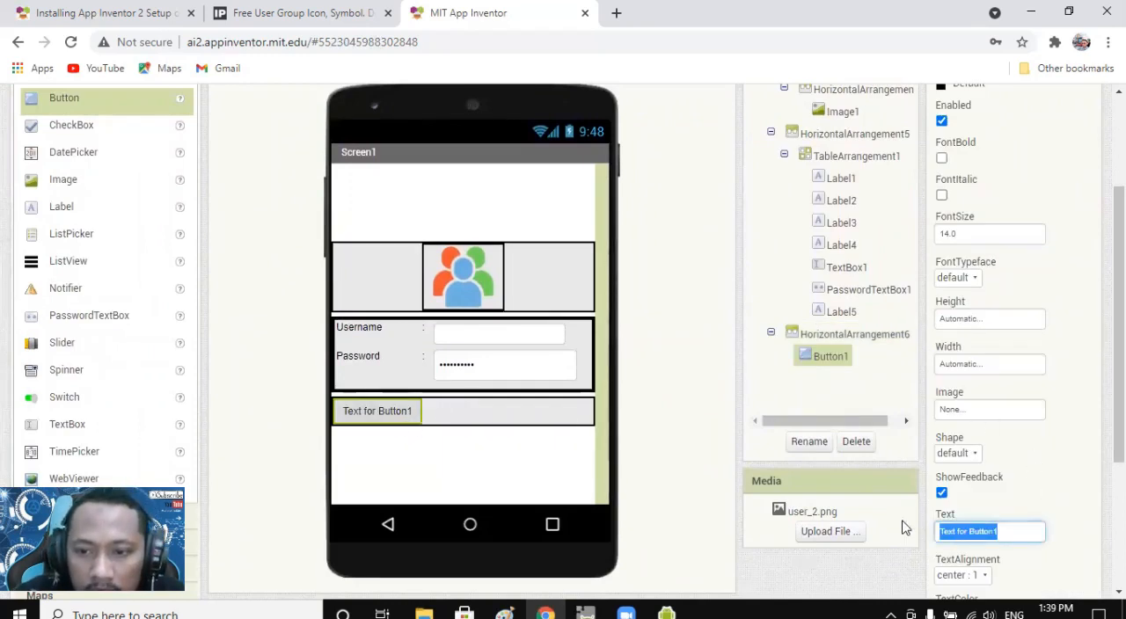
type("SignIn")
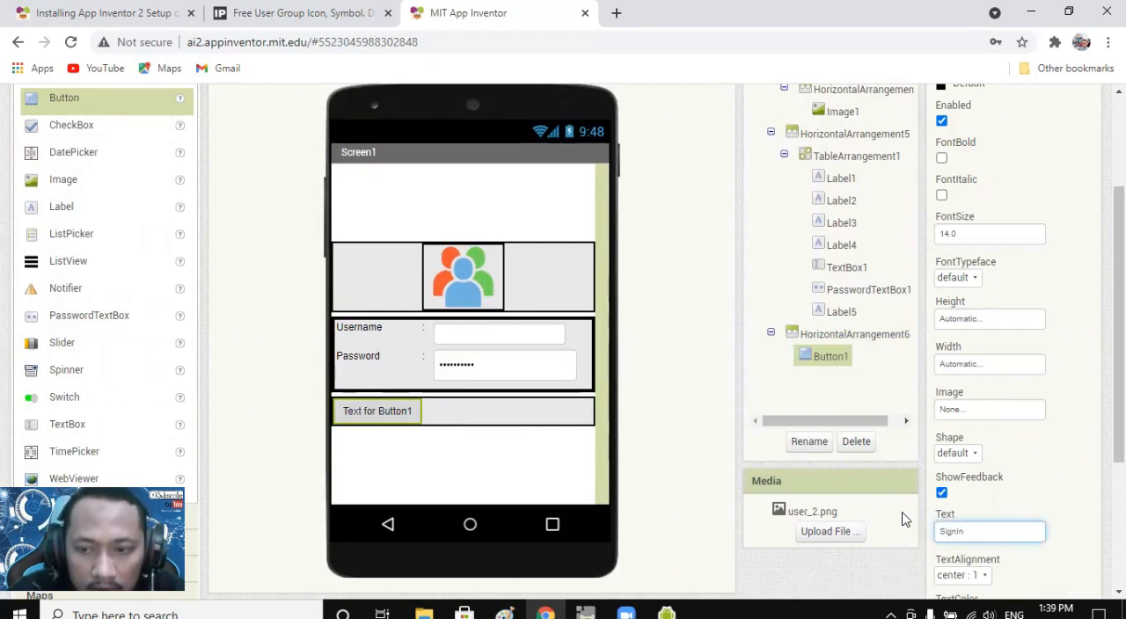
key("ctrl+a")
left_click(1023, 464)
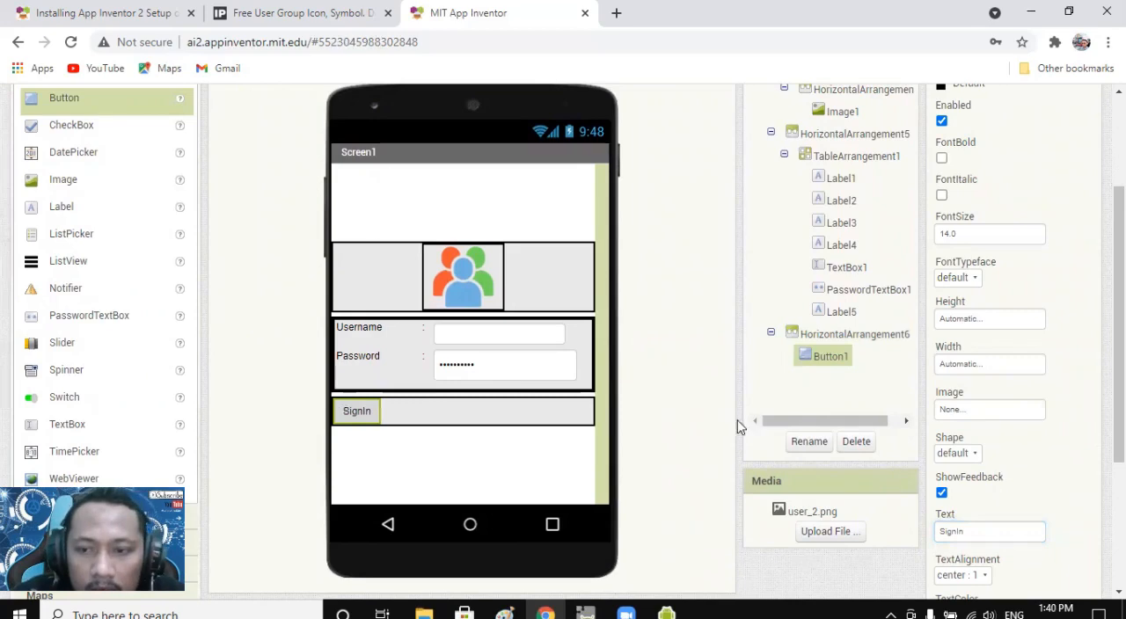
Set the vertical alignment of HorizontalArrangement6 to Center : 2 and its horizontal alignment to Center : 3.
left_click(570, 416)
scroll(938, 229, "up", 3)
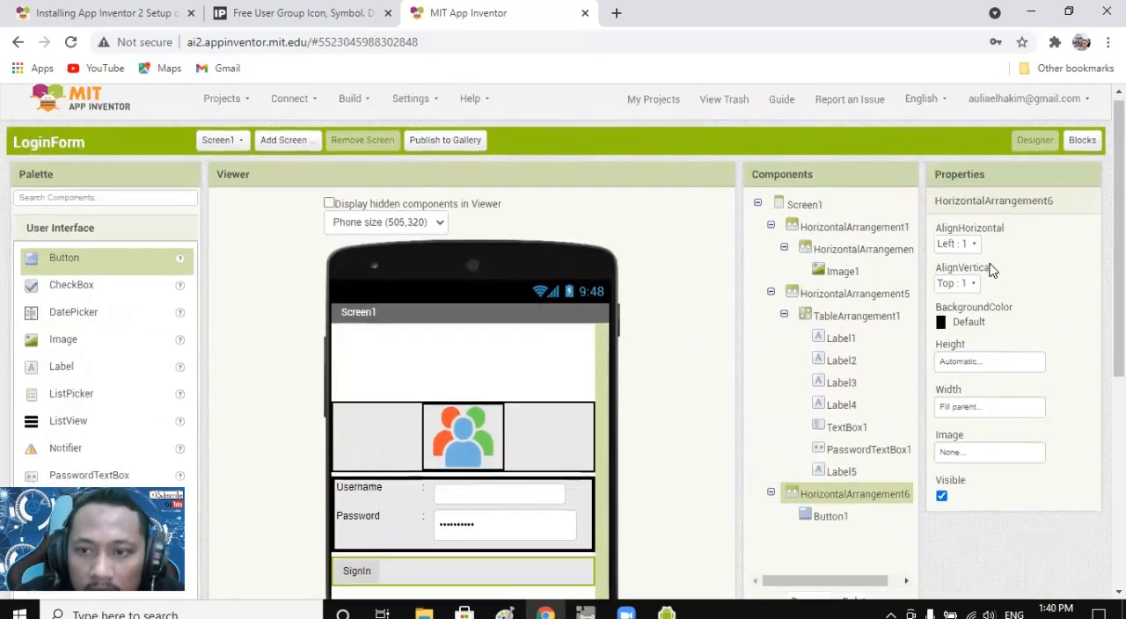
scroll(985, 282, "down", 2)
scroll(985, 283, "down", 1)
scroll(973, 239, "up", 1)
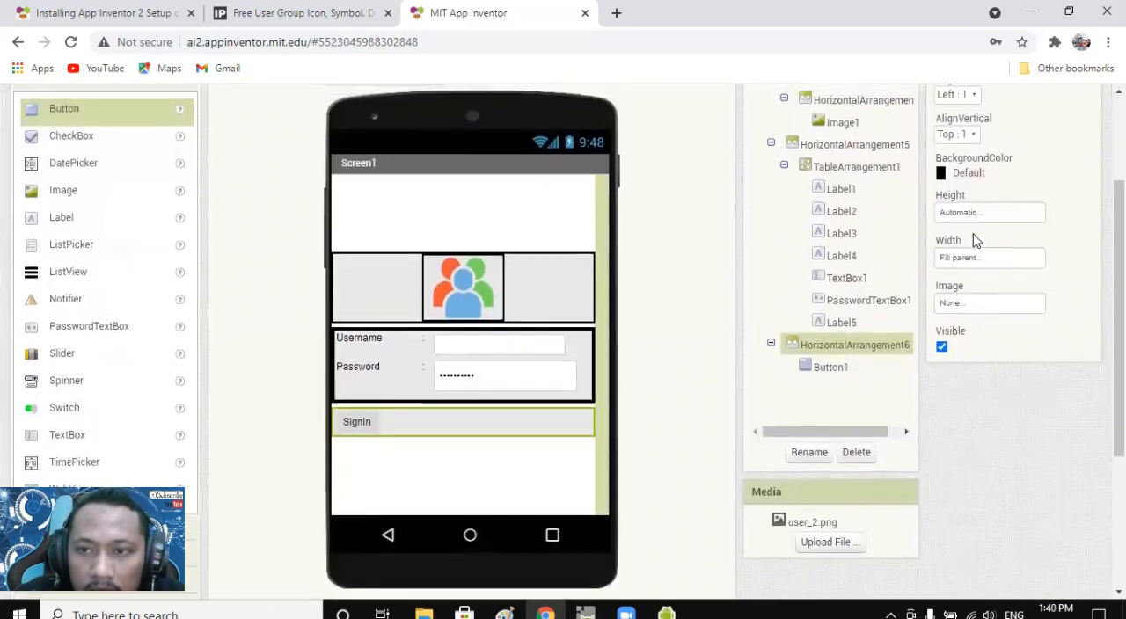
left_click(963, 206)
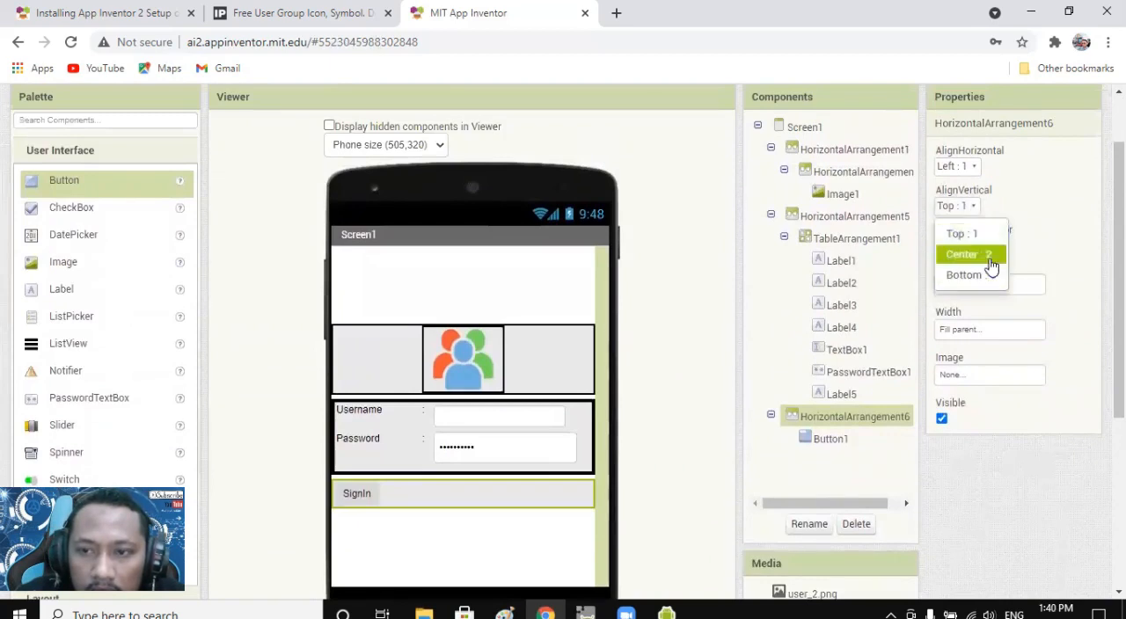
left_click(986, 253)
left_click(959, 165)
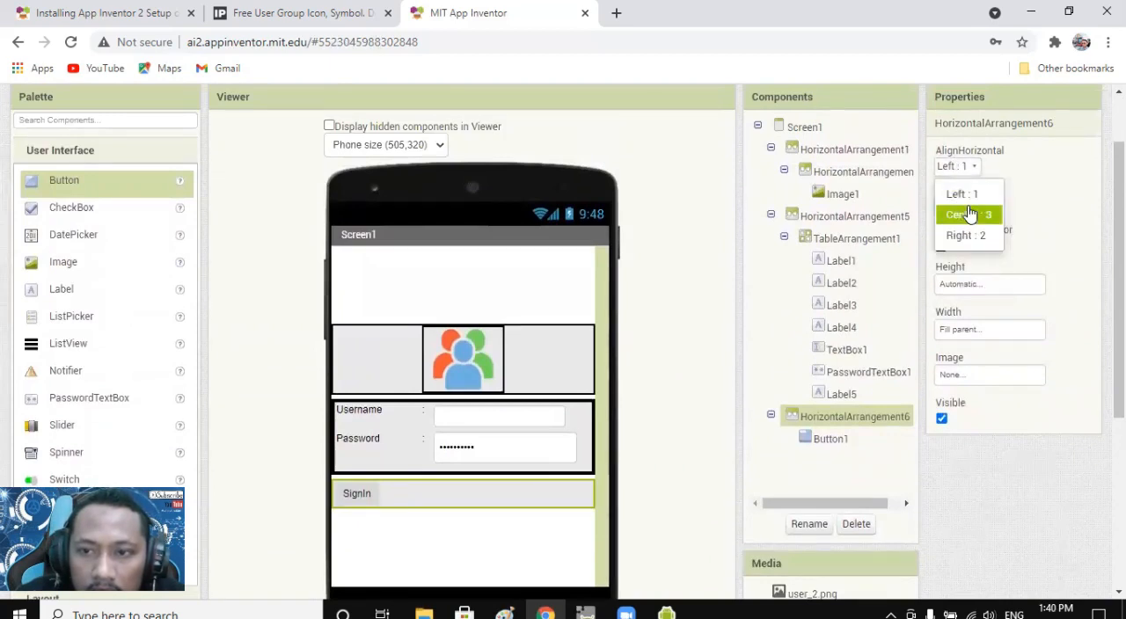
left_click(959, 214)
scroll(554, 484, "down", 1)
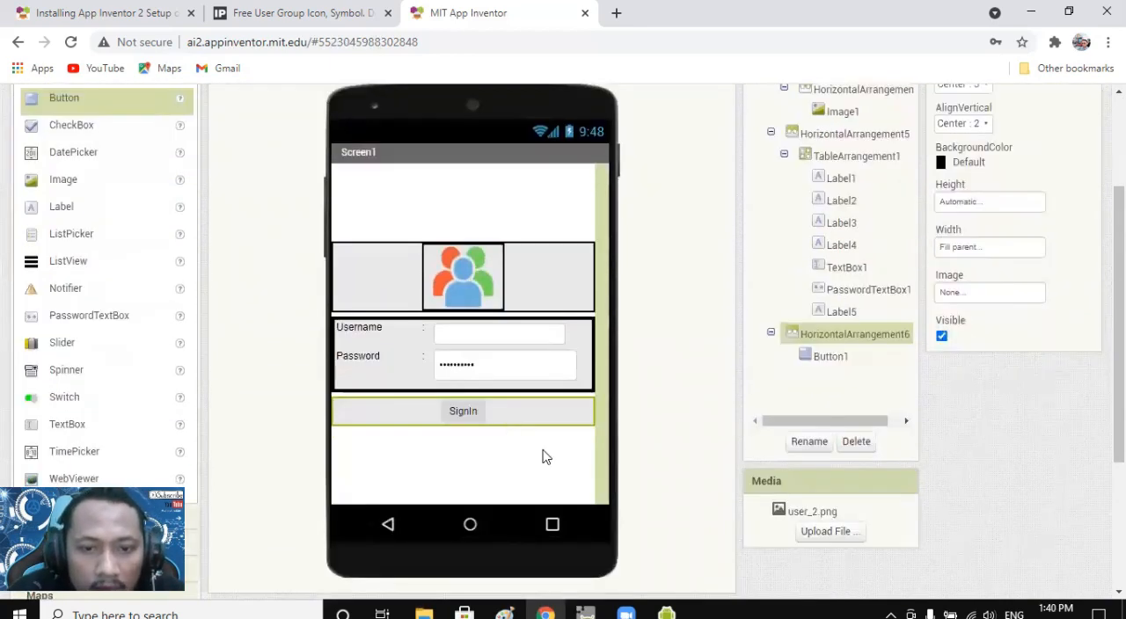
Set the width of the SignIn button to Fill parent.
left_click(478, 426)
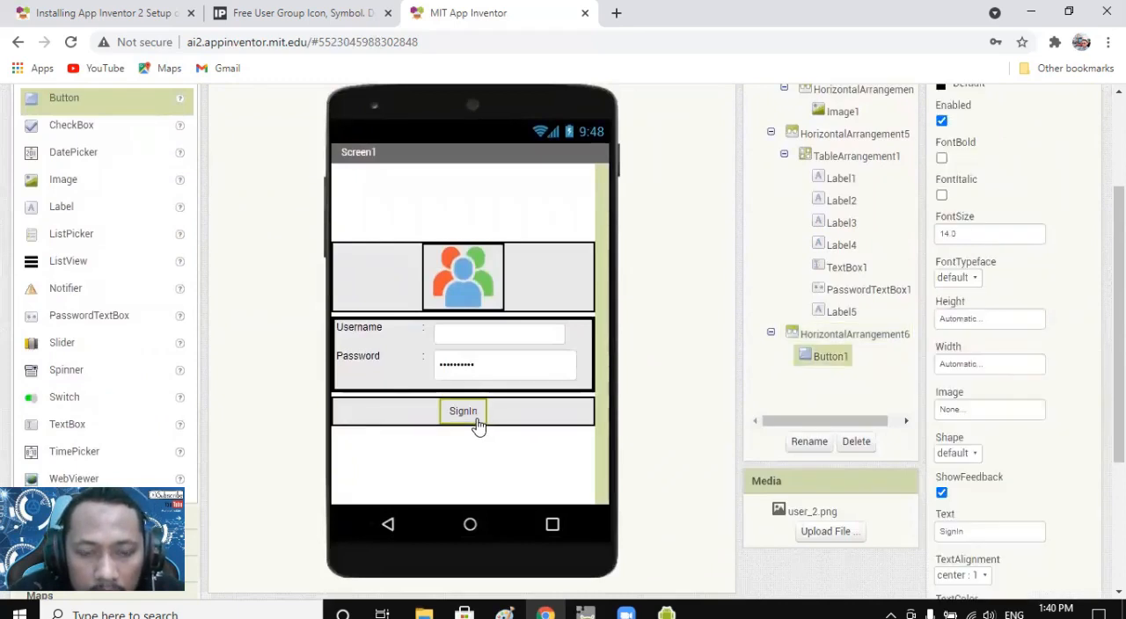
scroll(472, 427, "down", 1)
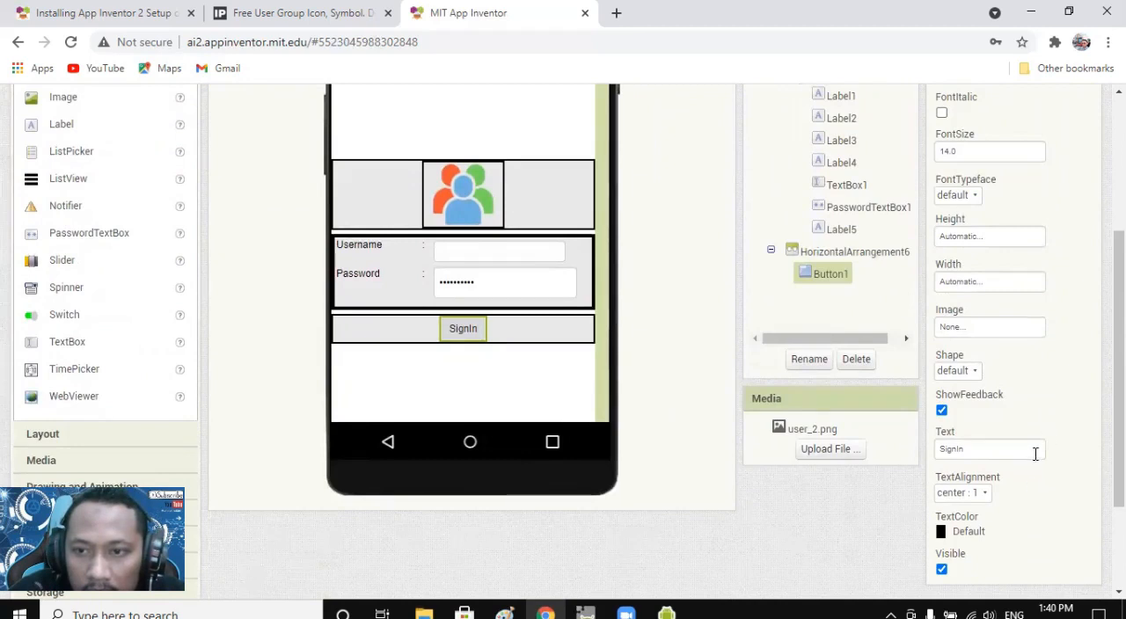
scroll(1035, 452, "up", 2)
left_click(975, 453)
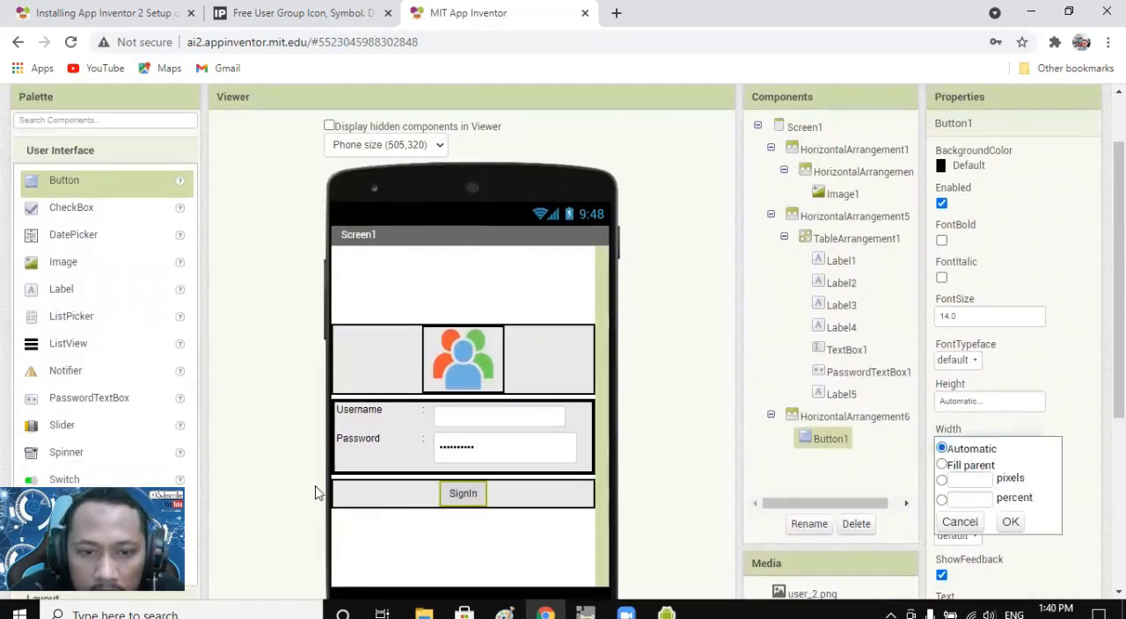
left_click(942, 465)
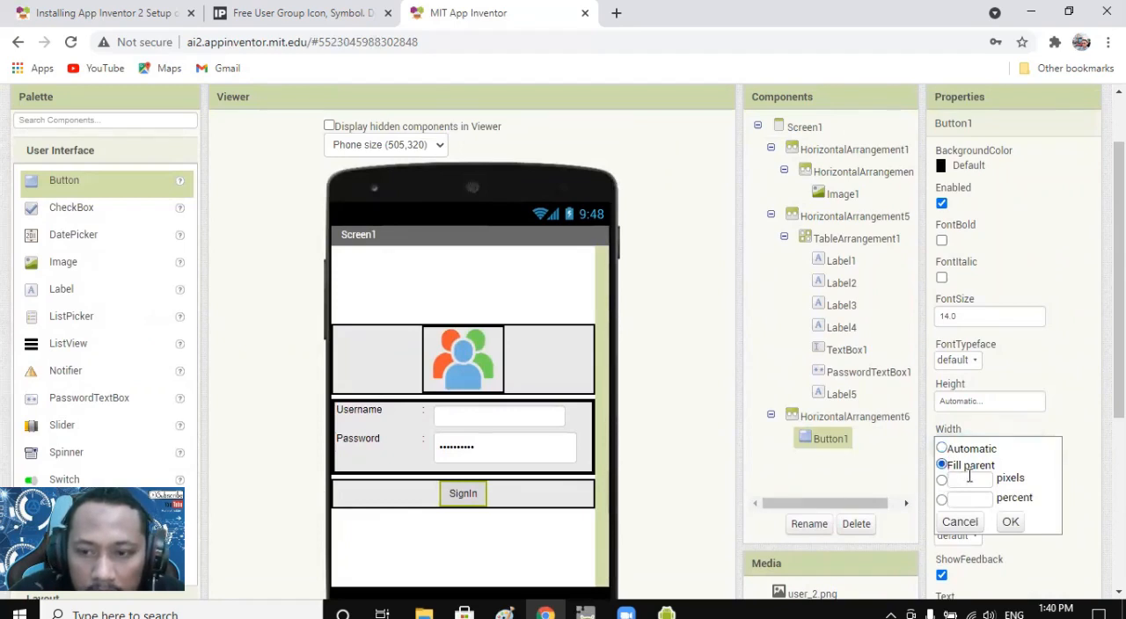
left_click(1011, 522)
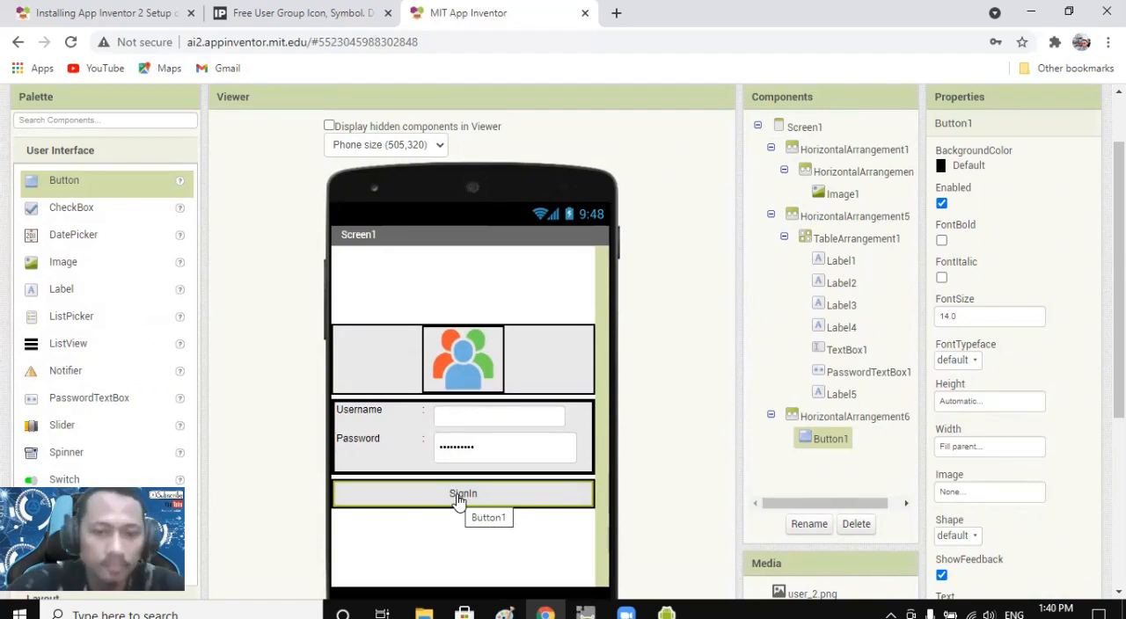
Examine the login form layout on Screen1, including the username box, the password box and the SignIn button.
scroll(492, 396, "down", 2)
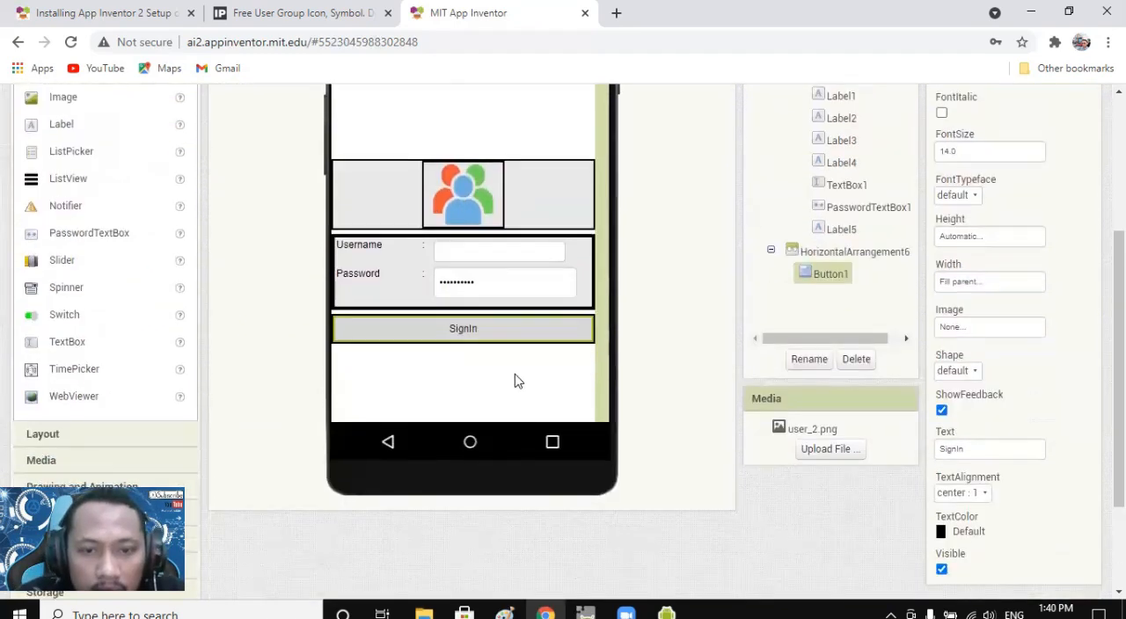
left_click(518, 381)
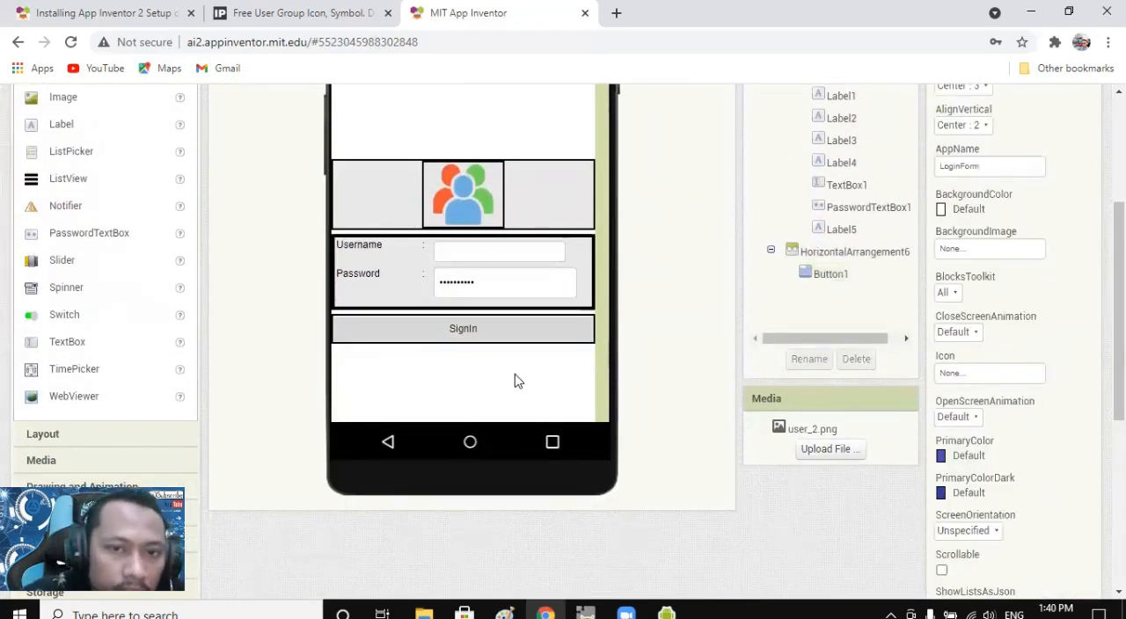
scroll(517, 381, "up", 1)
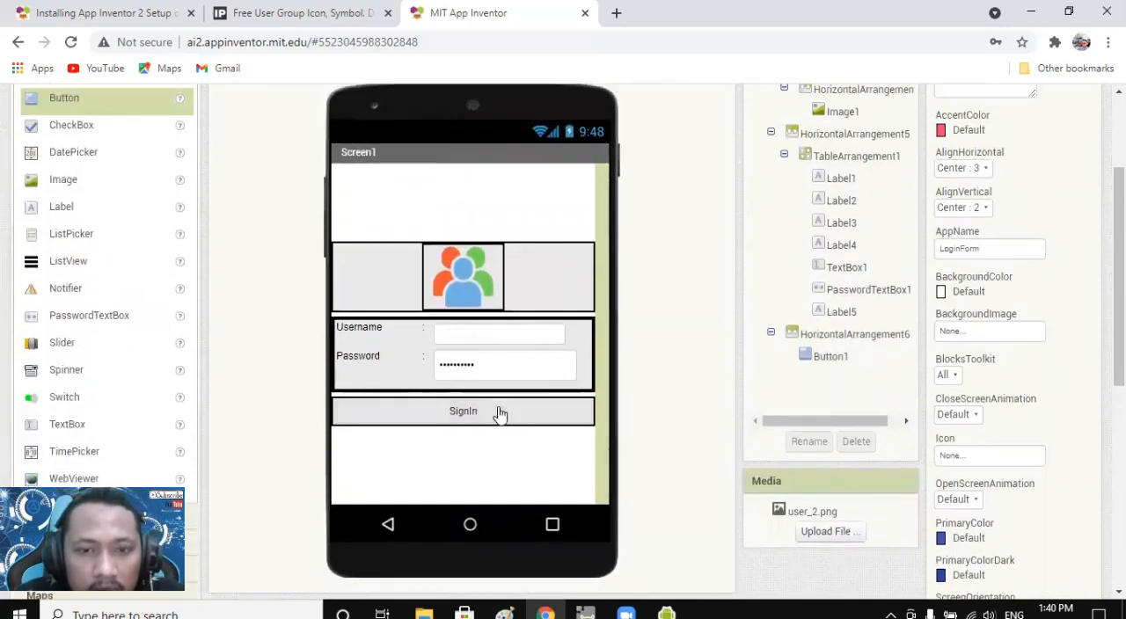
scroll(498, 412, "up", 1)
scroll(495, 409, "down", 1)
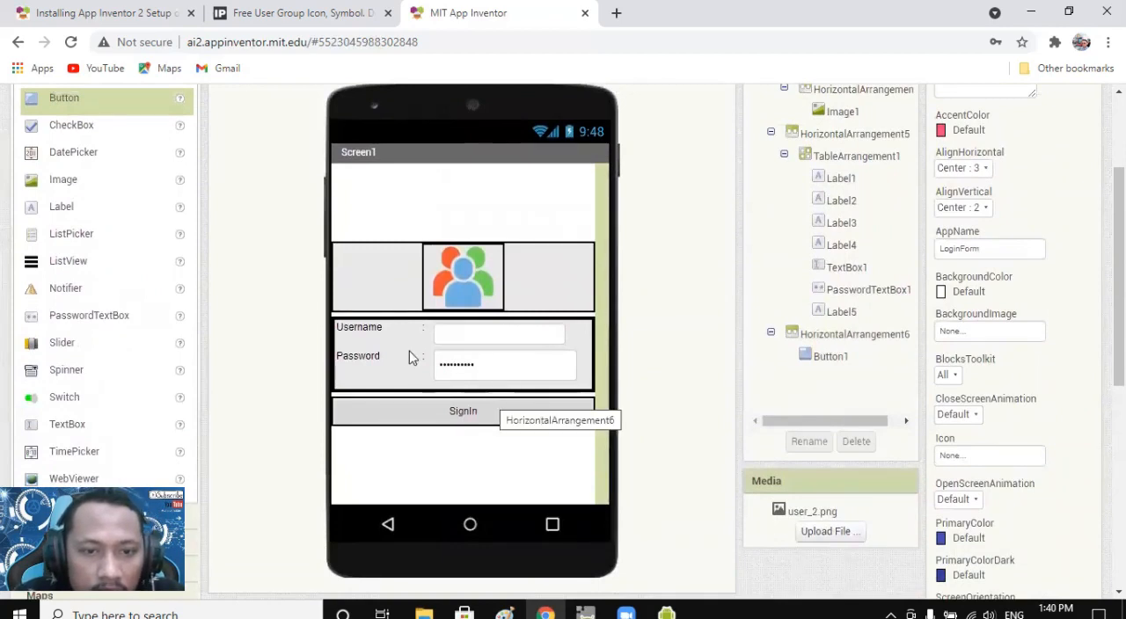
left_click(468, 331)
left_click(483, 365)
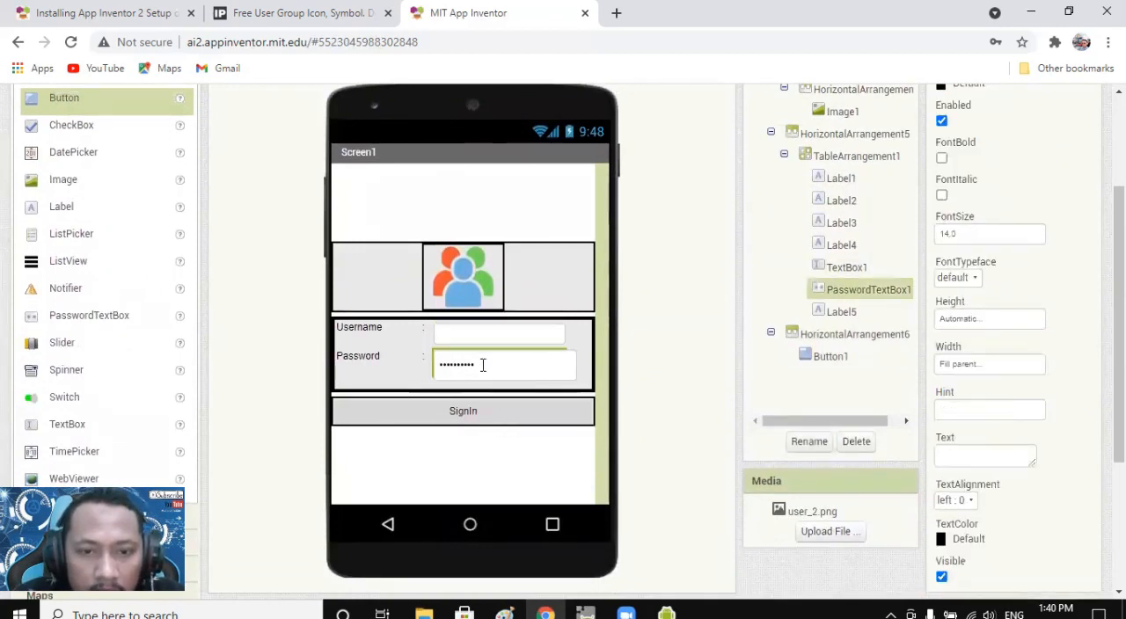
left_click(482, 426)
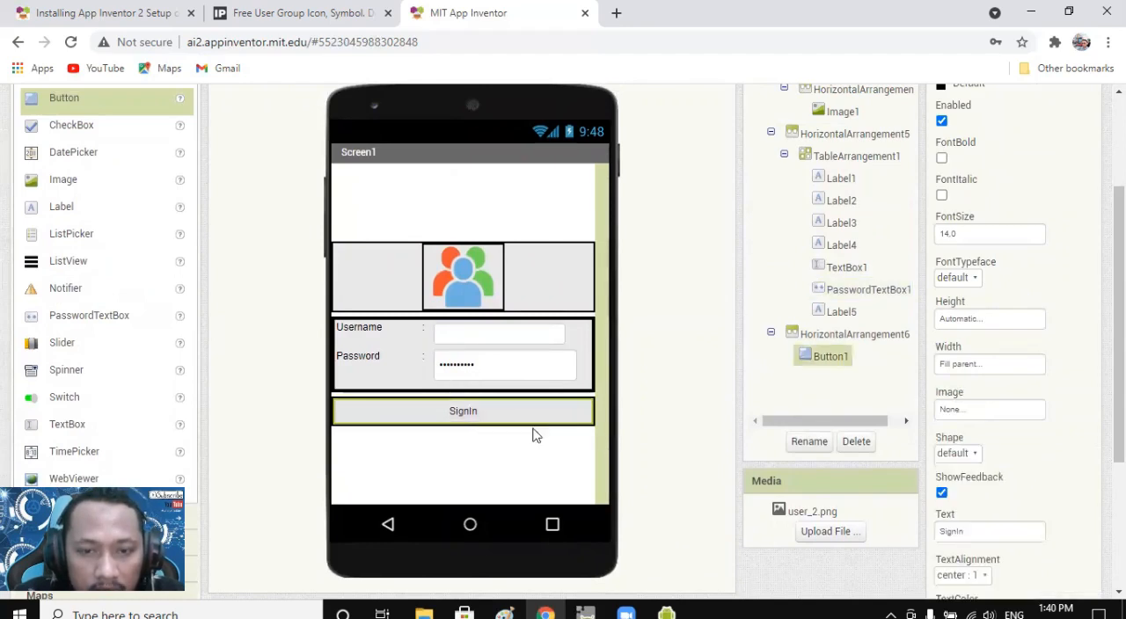
scroll(573, 433, "down", 2)
scroll(605, 435, "up", 3)
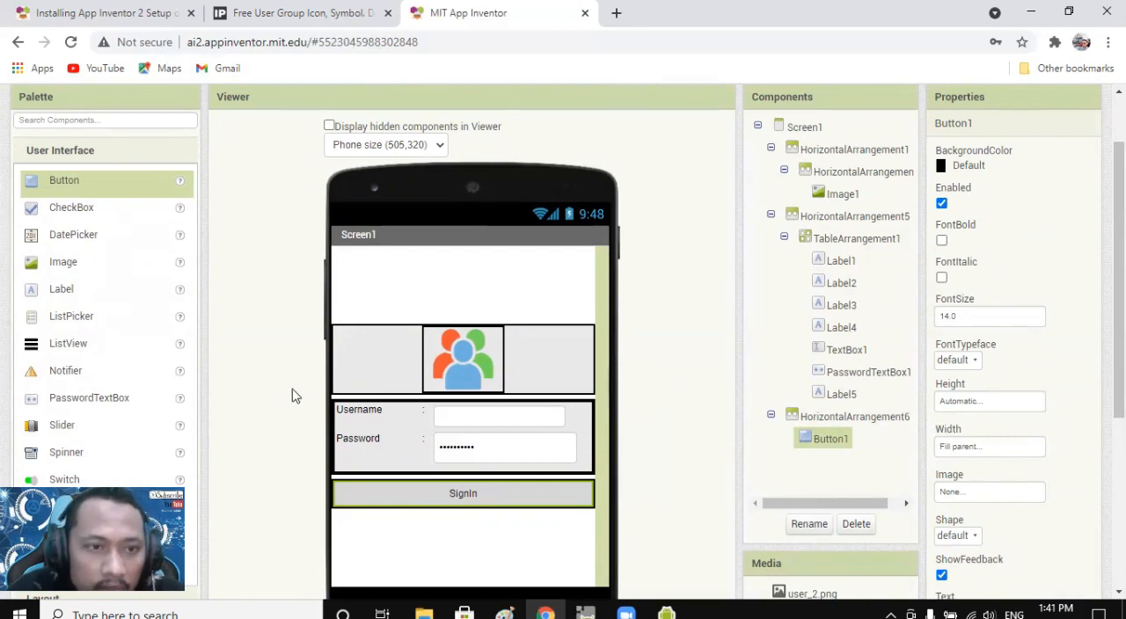
Add a TextToSpeech component from the Media group to Screen1.
scroll(157, 468, "down", 3)
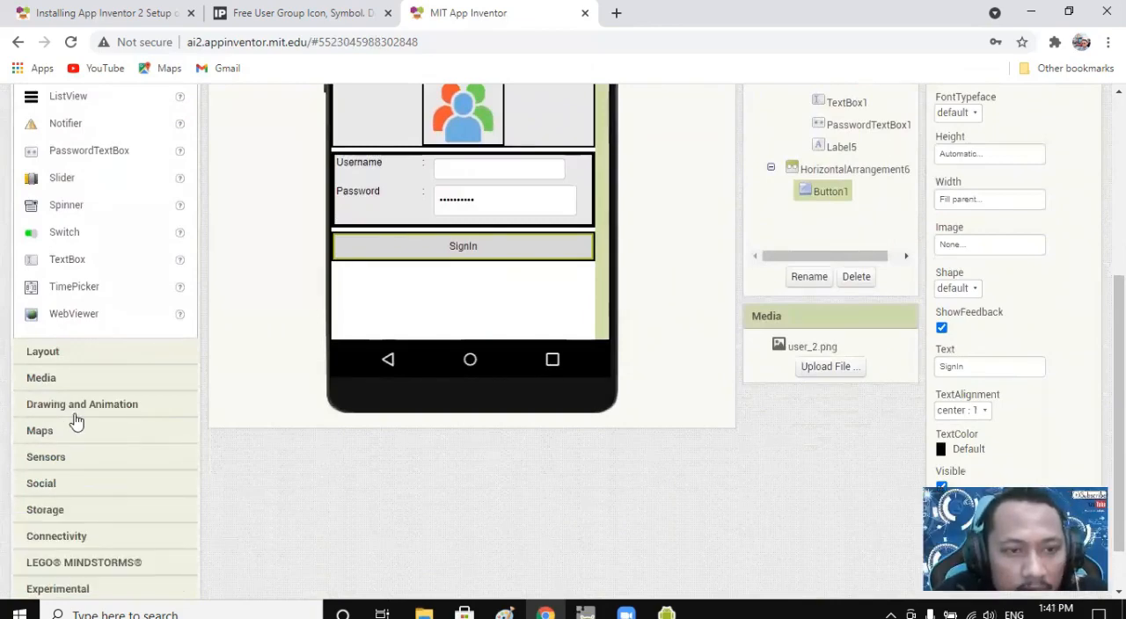
scroll(71, 422, "up", 4)
scroll(75, 422, "down", 3)
scroll(77, 438, "down", 2)
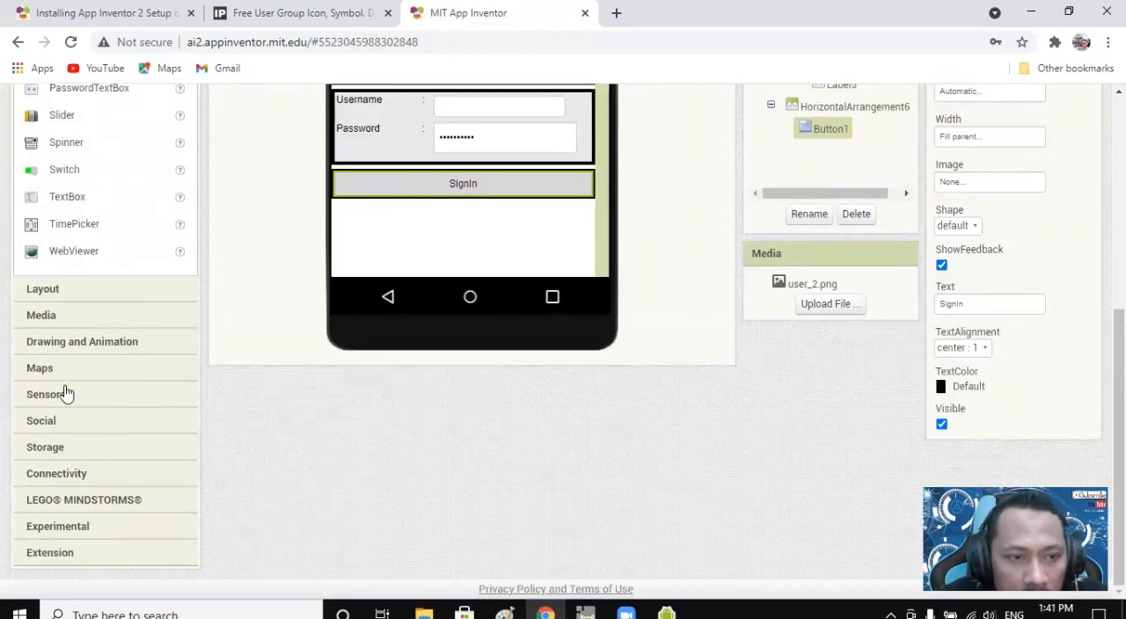
left_click(62, 324)
scroll(76, 343, "down", 2)
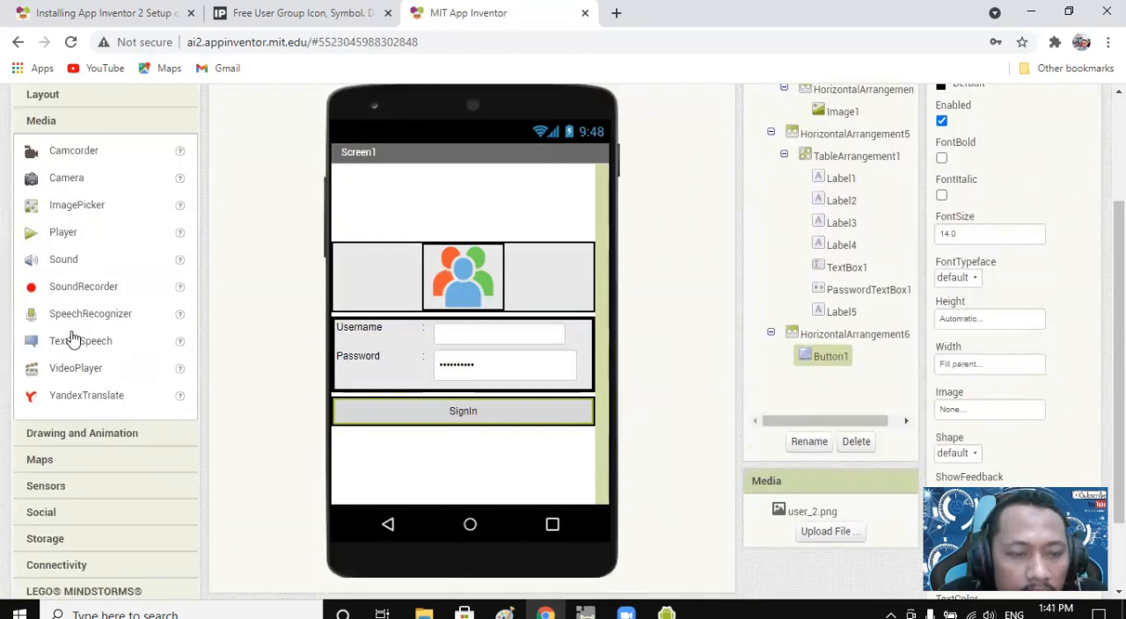
scroll(77, 349, "down", 1)
left_click_drag(80, 258, 442, 378)
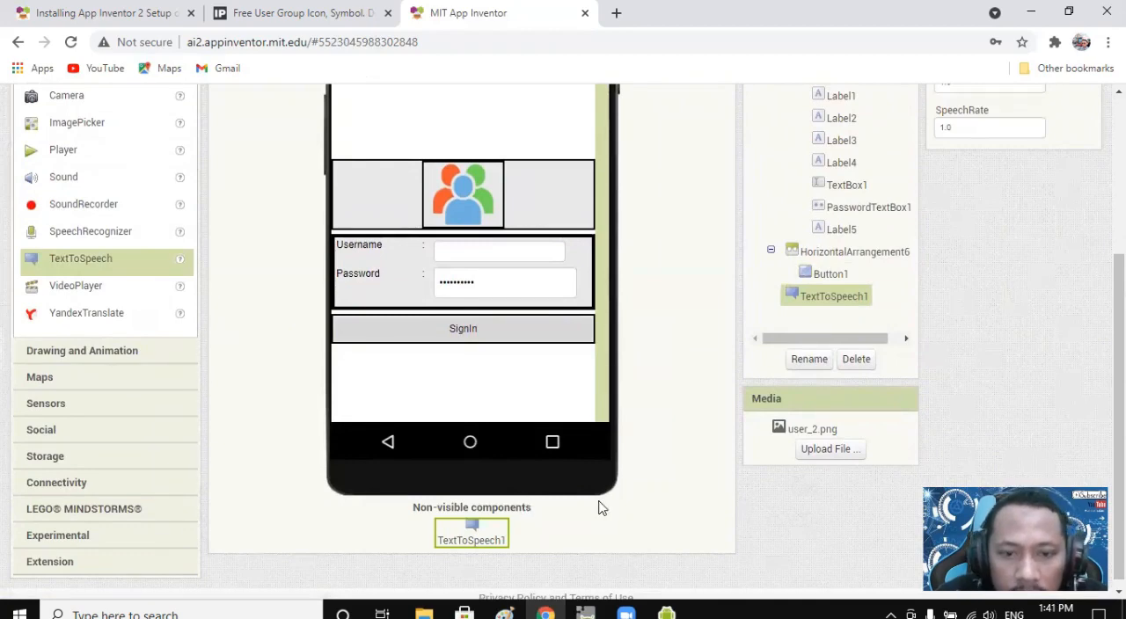
scroll(598, 509, "up", 3)
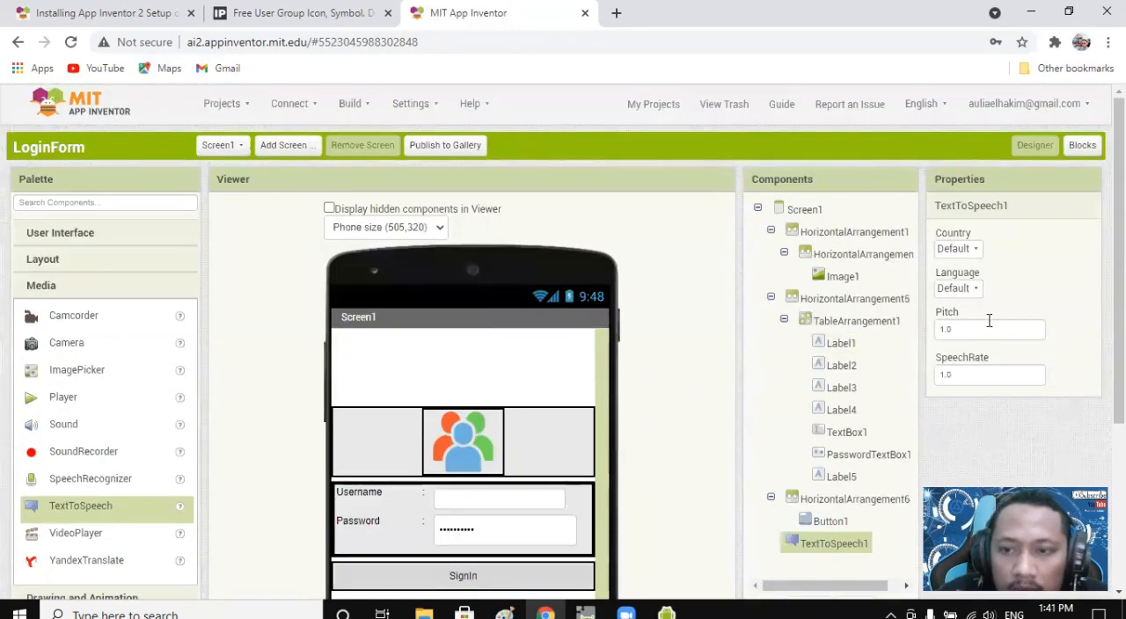
scroll(976, 317, "down", 2)
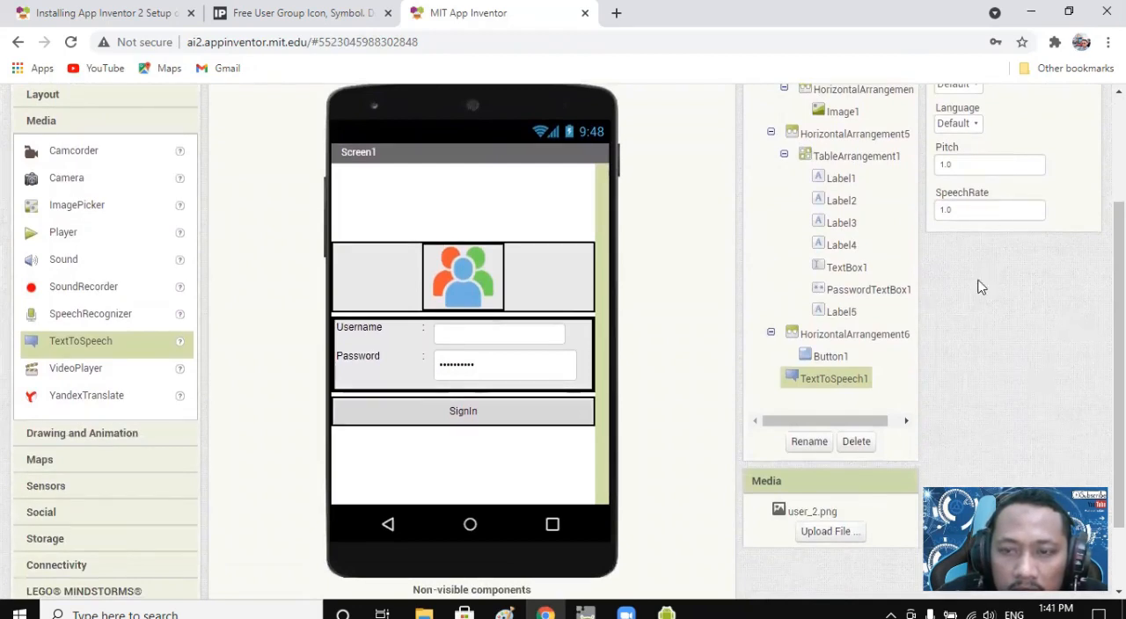
scroll(1013, 301, "up", 1)
scroll(1003, 294, "down", 1)
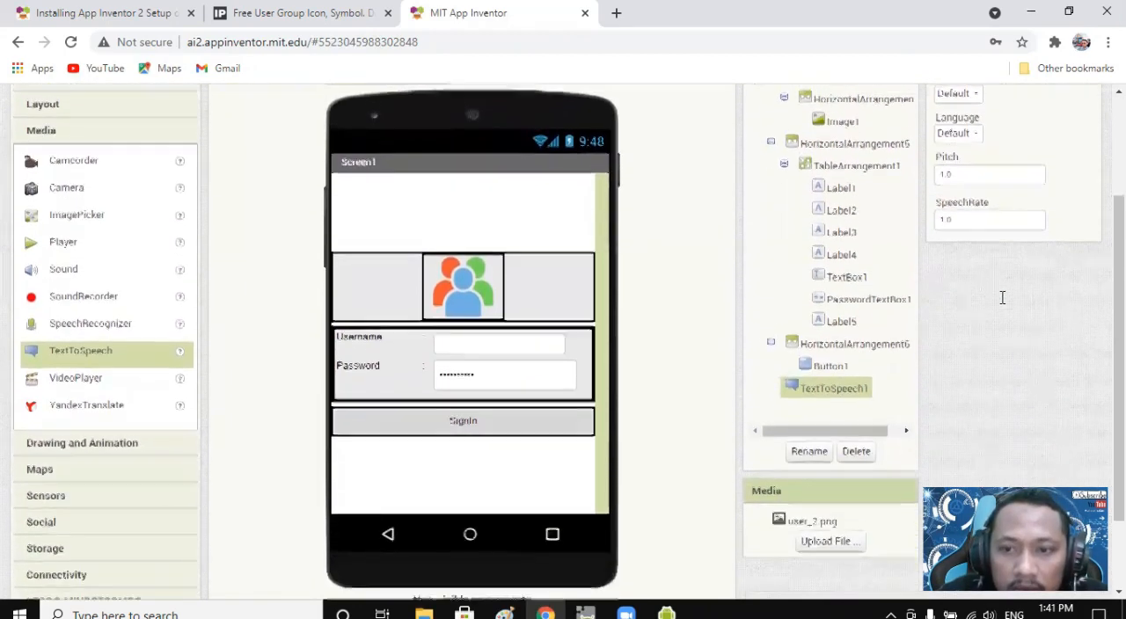
scroll(1004, 305, "down", 1)
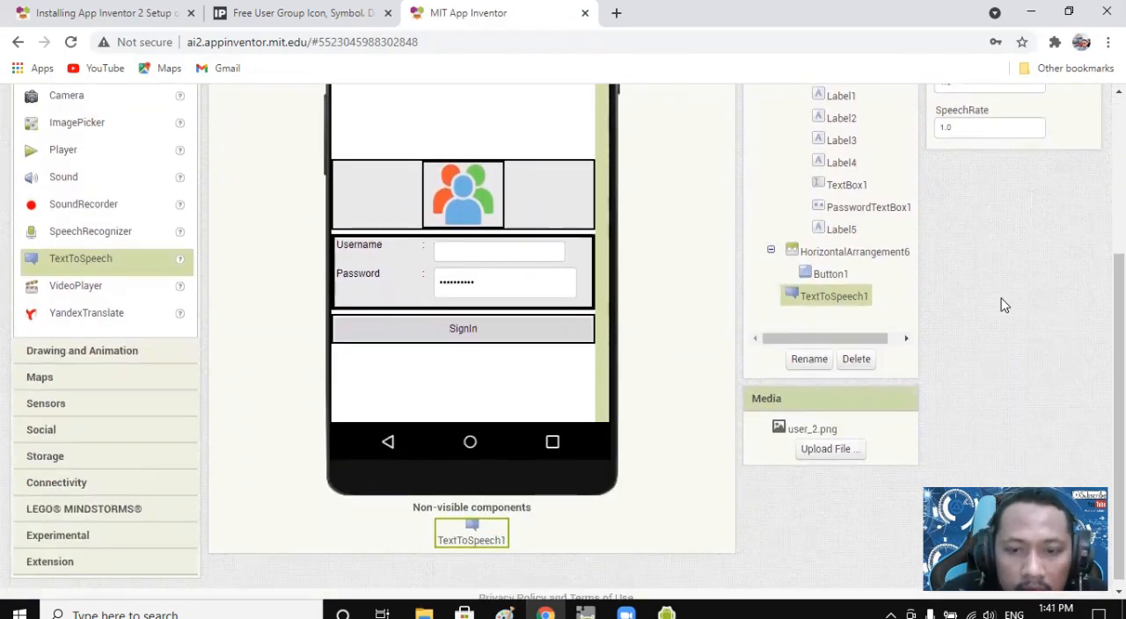
scroll(1000, 308, "up", 3)
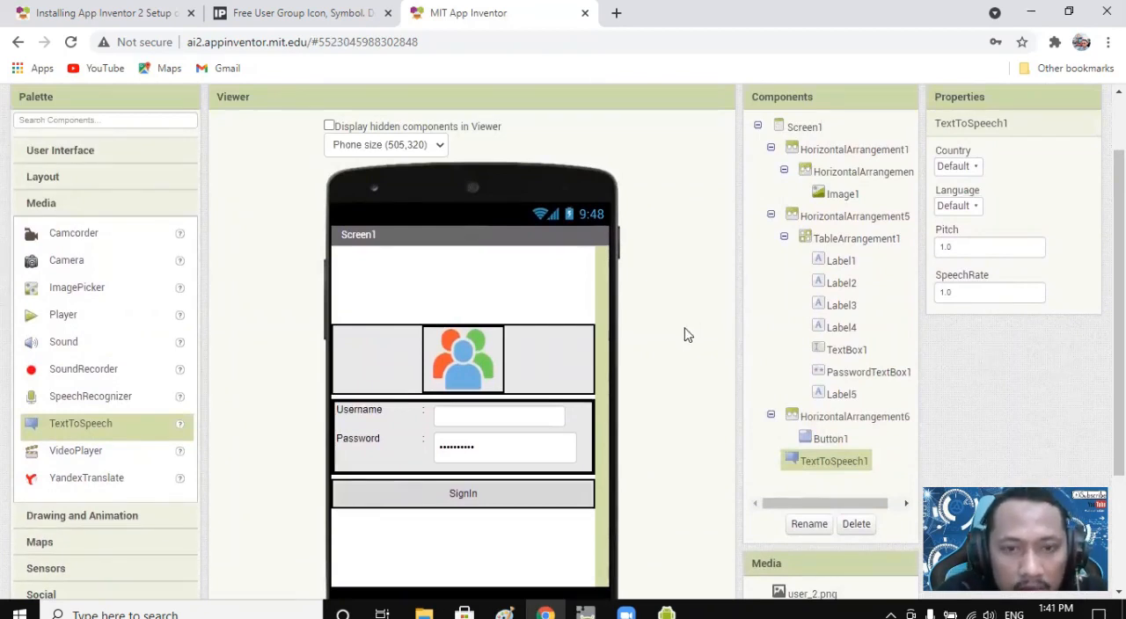
Add a new screen named main to the LoginForm project.
scroll(660, 341, "up", 2)
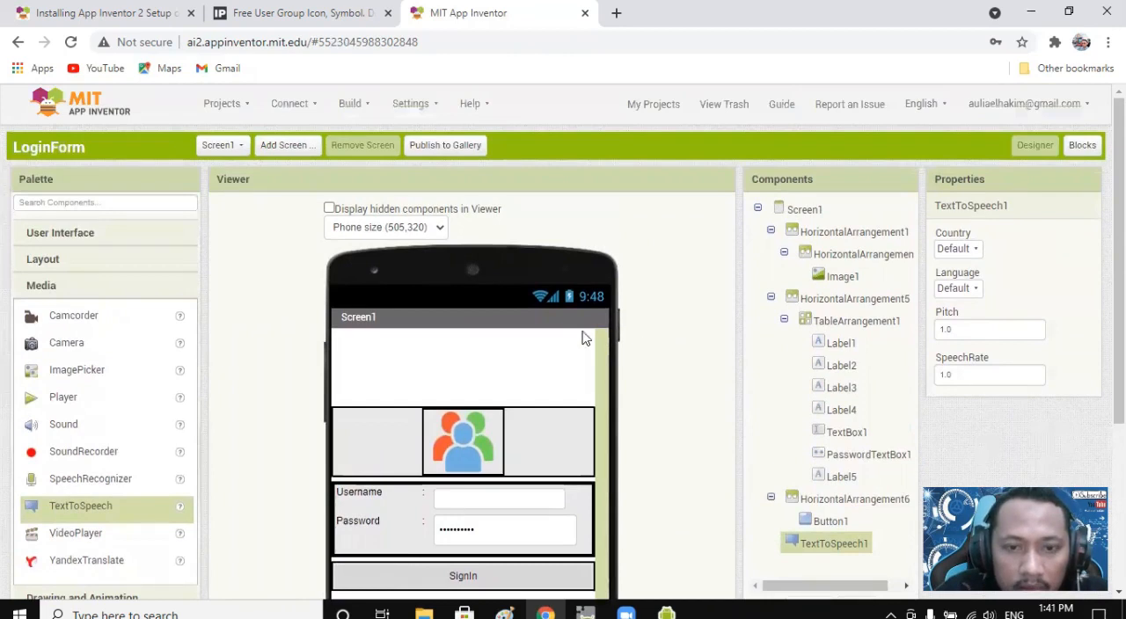
left_click(289, 148)
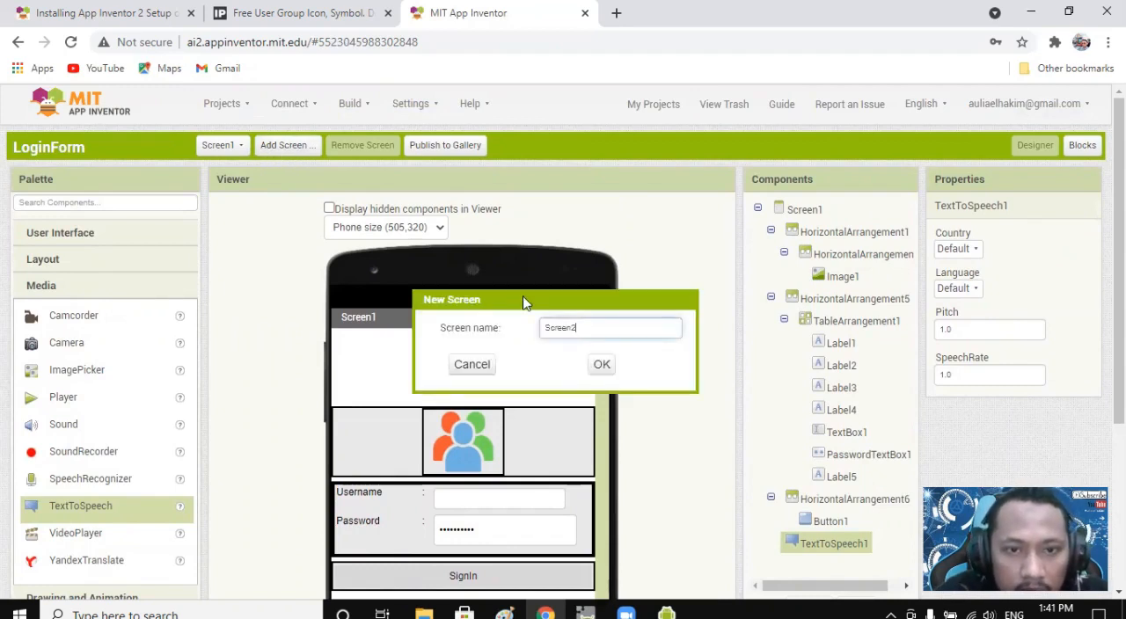
left_click_drag(601, 327, 519, 329)
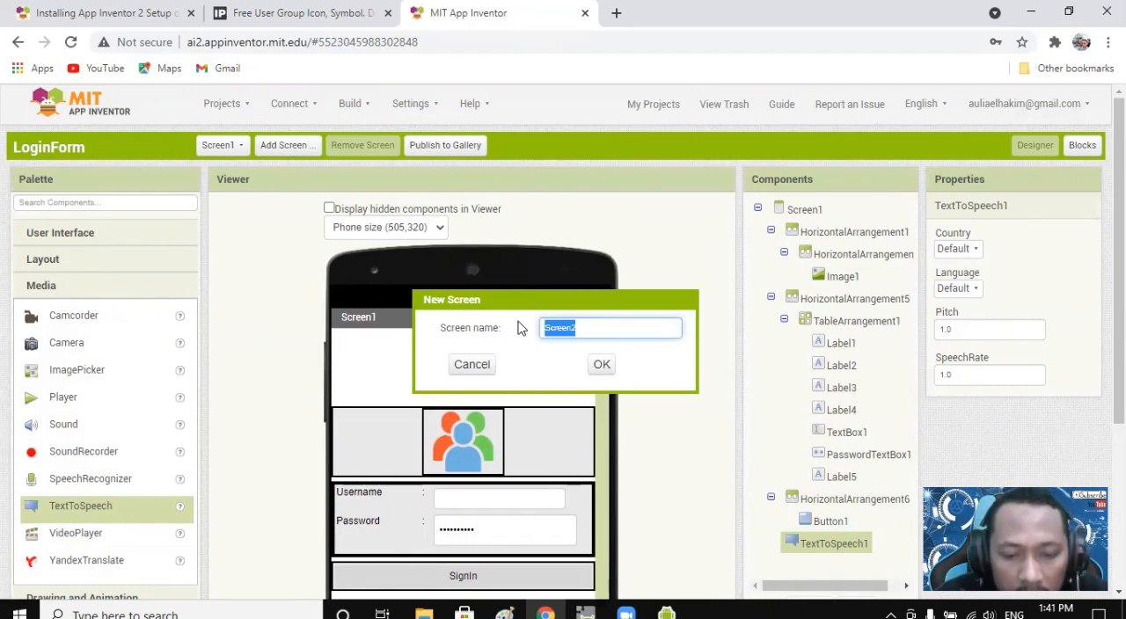
type("main")
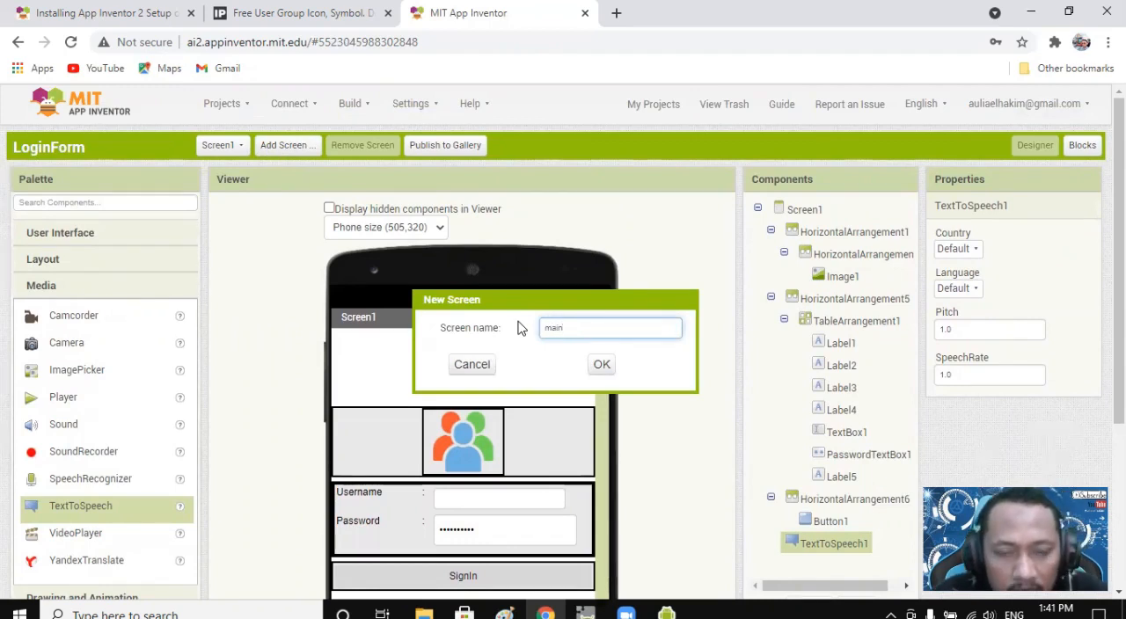
left_click(602, 365)
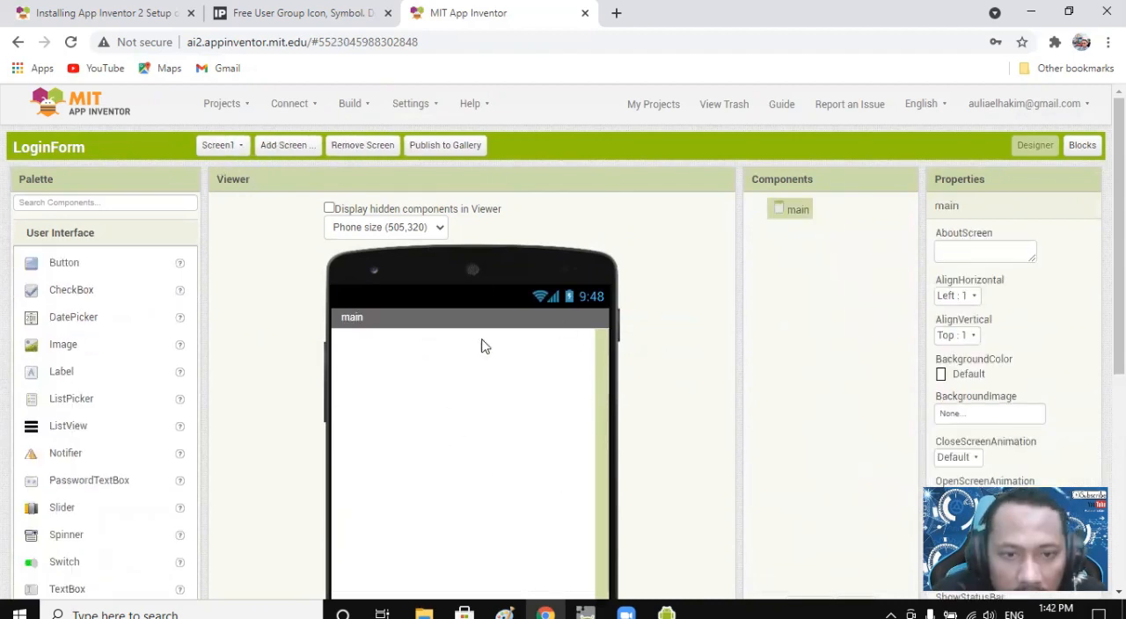
Place a HorizontalArrangement from the Layout group on the empty main screen.
scroll(479, 345, "down", 1)
scroll(475, 344, "down", 2)
scroll(469, 341, "up", 3)
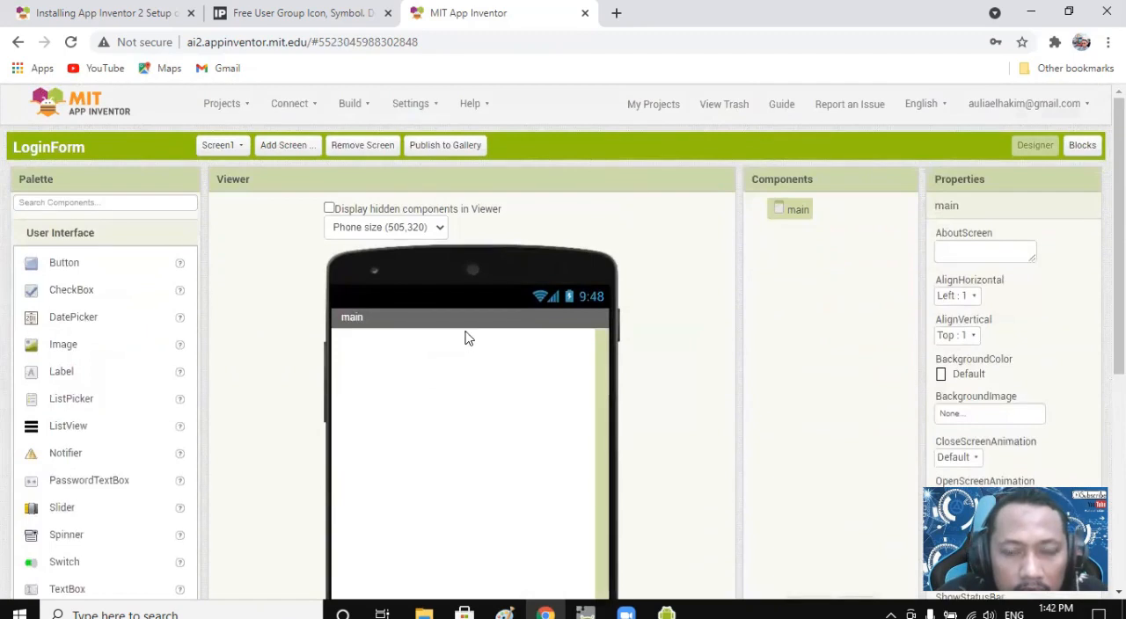
scroll(466, 339, "down", 1)
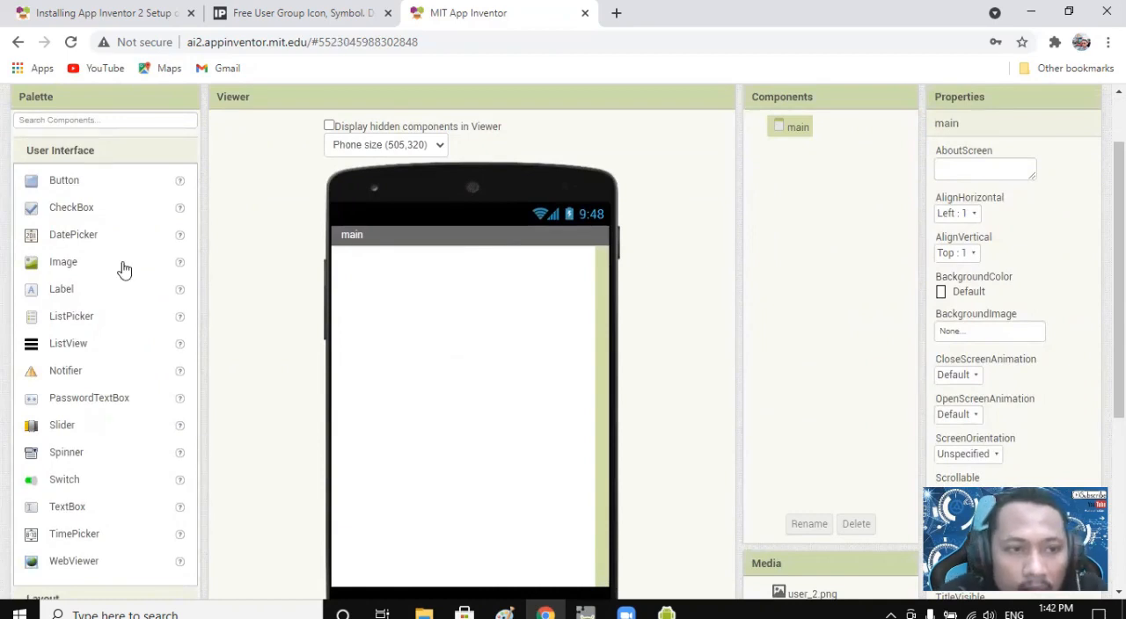
scroll(88, 331, "down", 3)
left_click(51, 353)
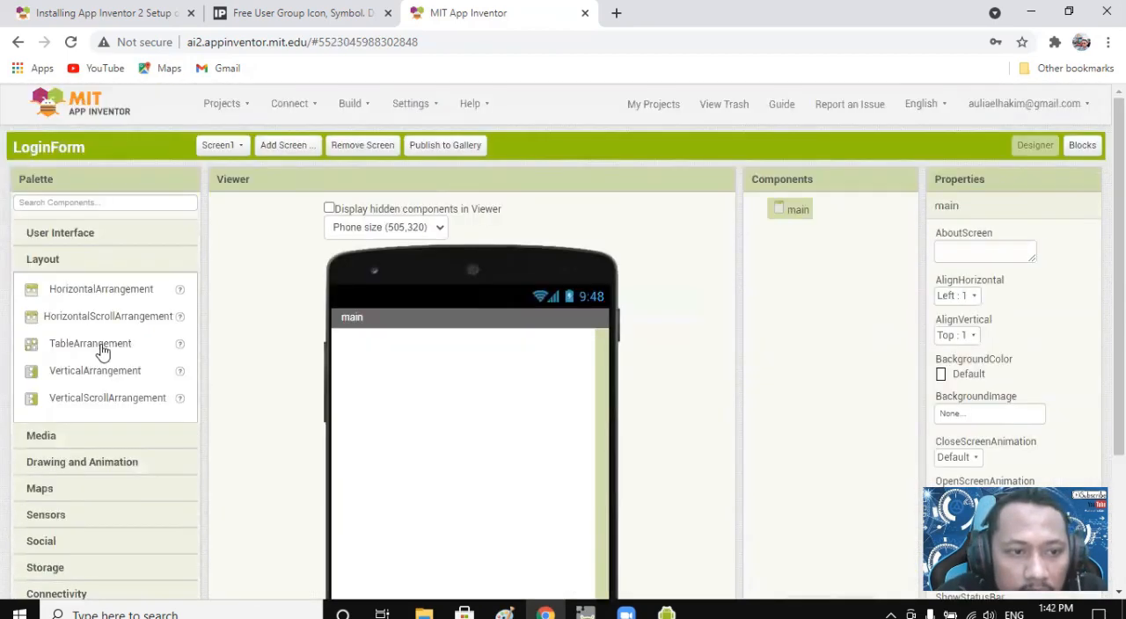
left_click_drag(94, 294, 470, 440)
scroll(1043, 340, "down", 1)
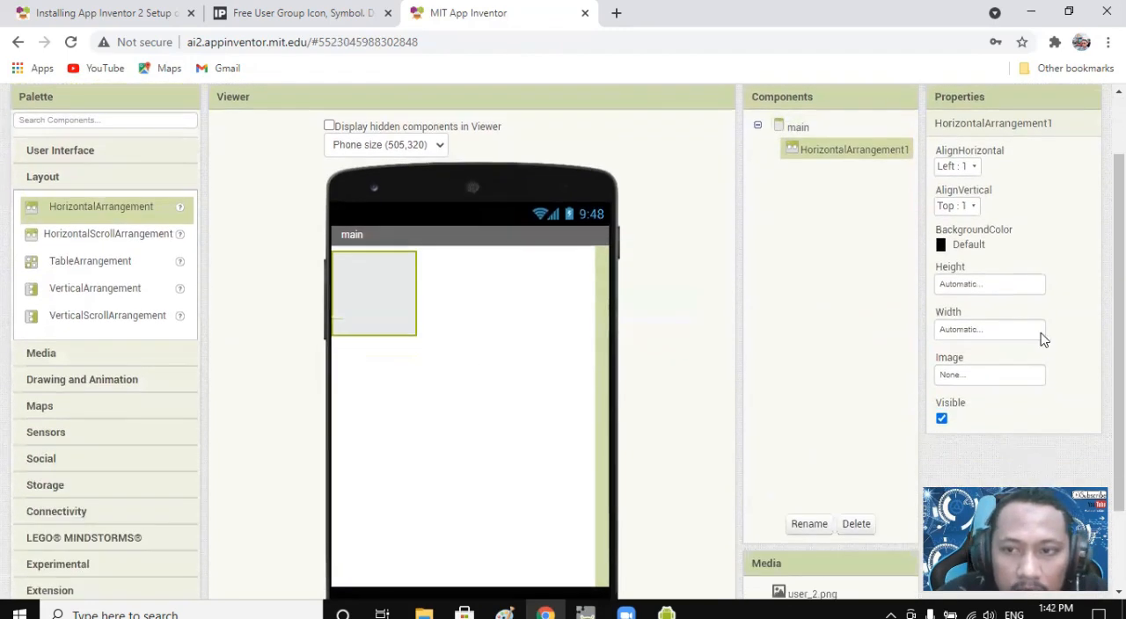
left_click(978, 287)
left_click(984, 306)
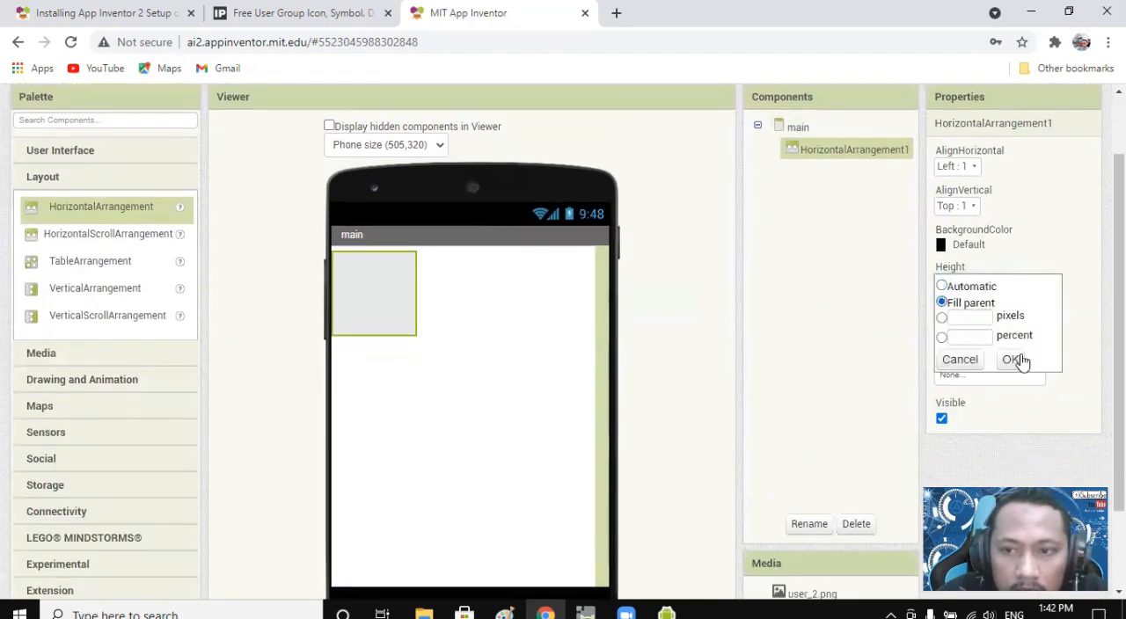
left_click(972, 287)
left_click(1021, 263)
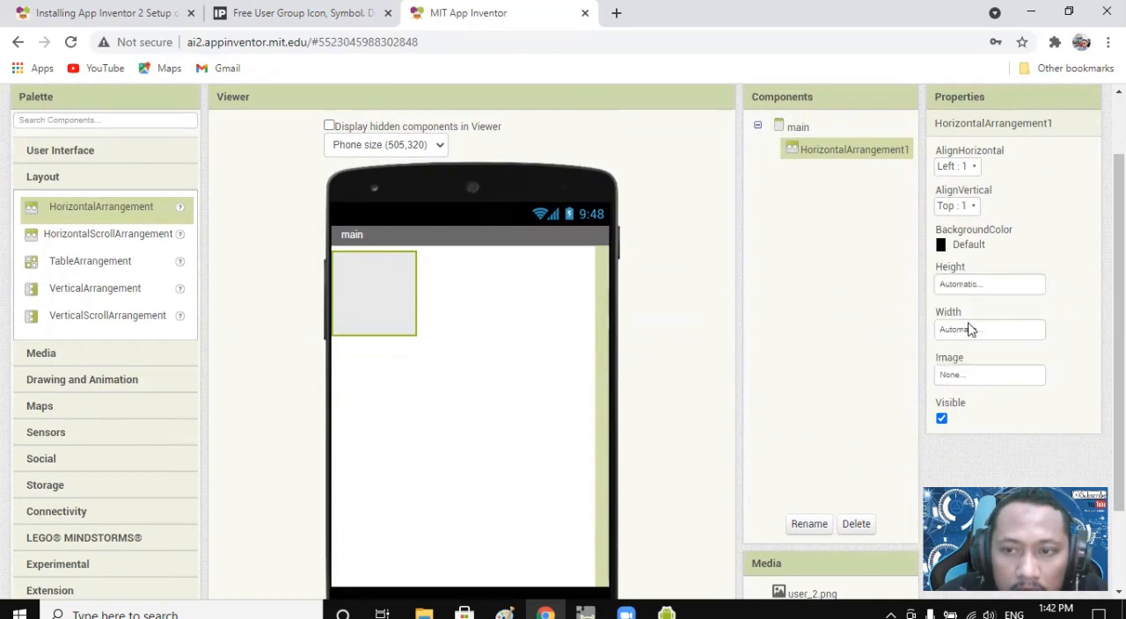
Set the width of HorizontalArrangement1 on the main screen to Fill parent.
left_click(970, 329)
left_click(968, 345)
left_click(1007, 408)
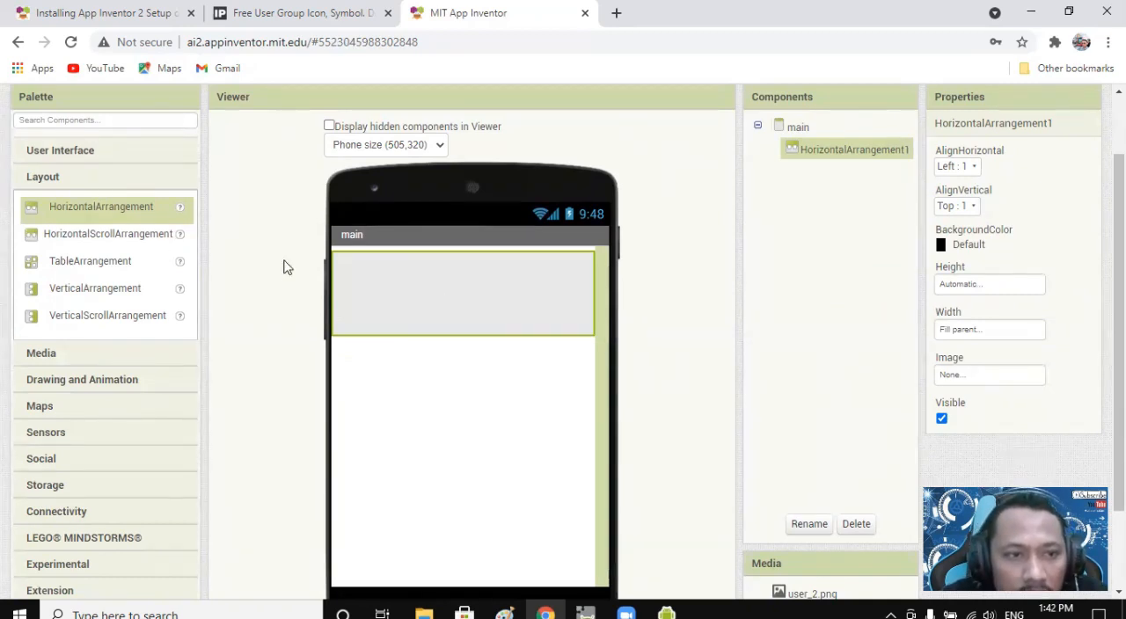
Add a CheckBox inside HorizontalArrangement1 on the main screen, and select the arrangement again.
left_click(113, 155)
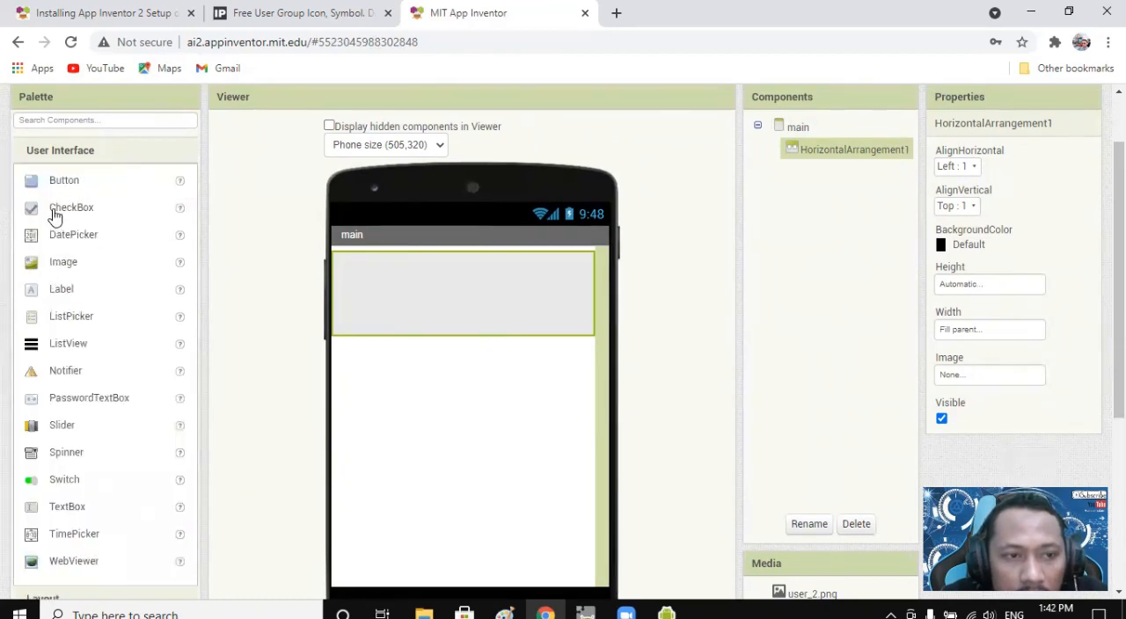
left_click_drag(51, 213, 384, 280)
left_click(551, 266)
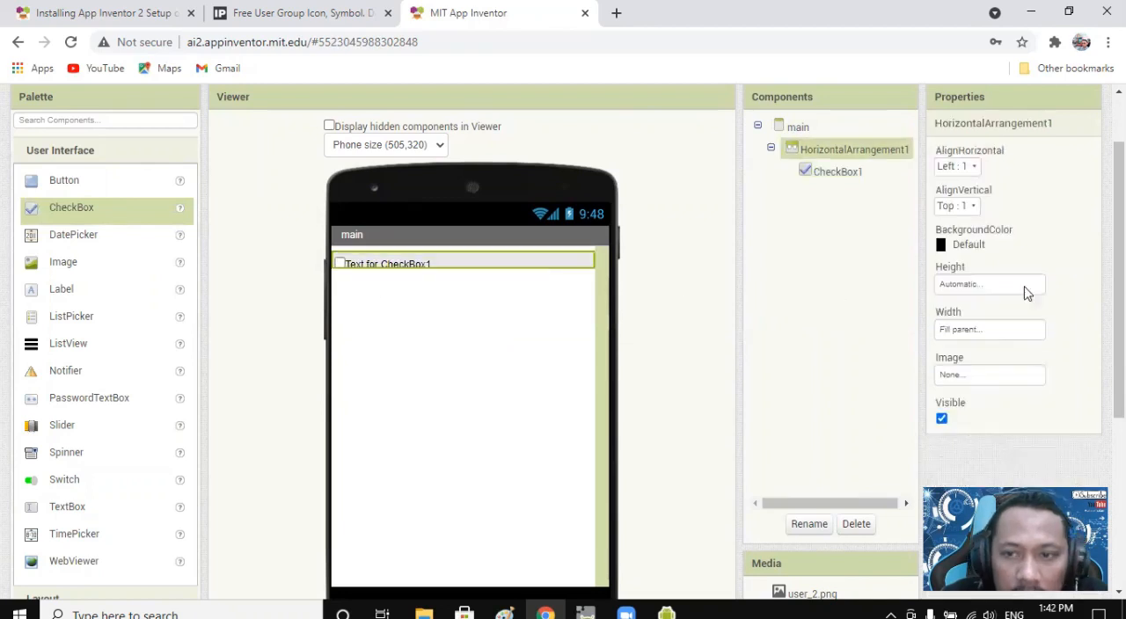
Set the height of HorizontalArrangement1 to 20 percent.
left_click(978, 284)
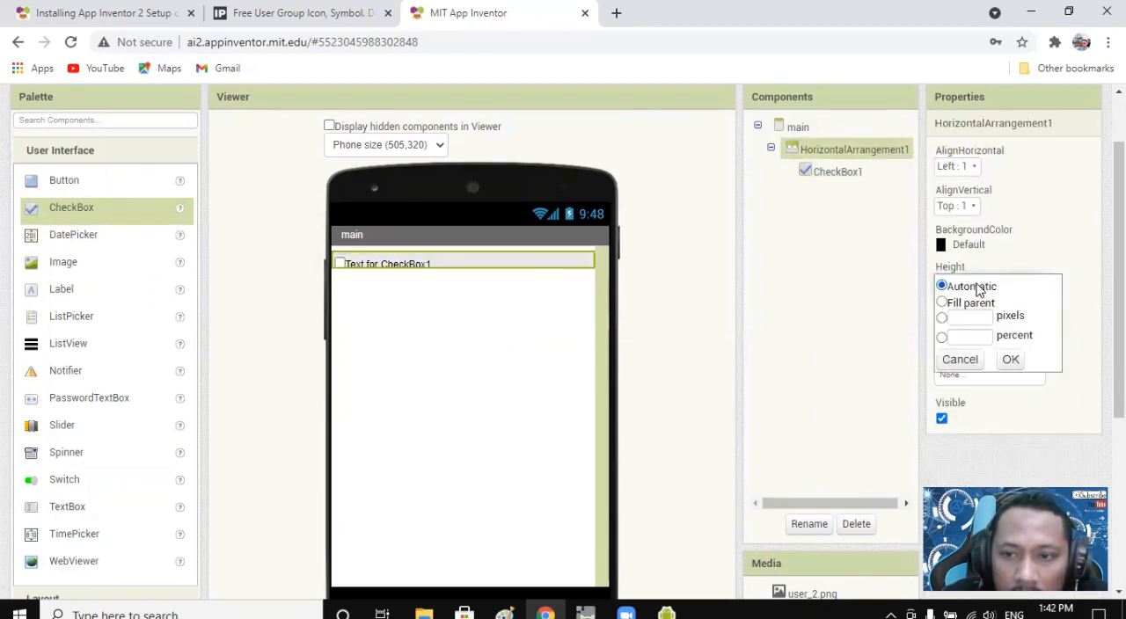
left_click(972, 337)
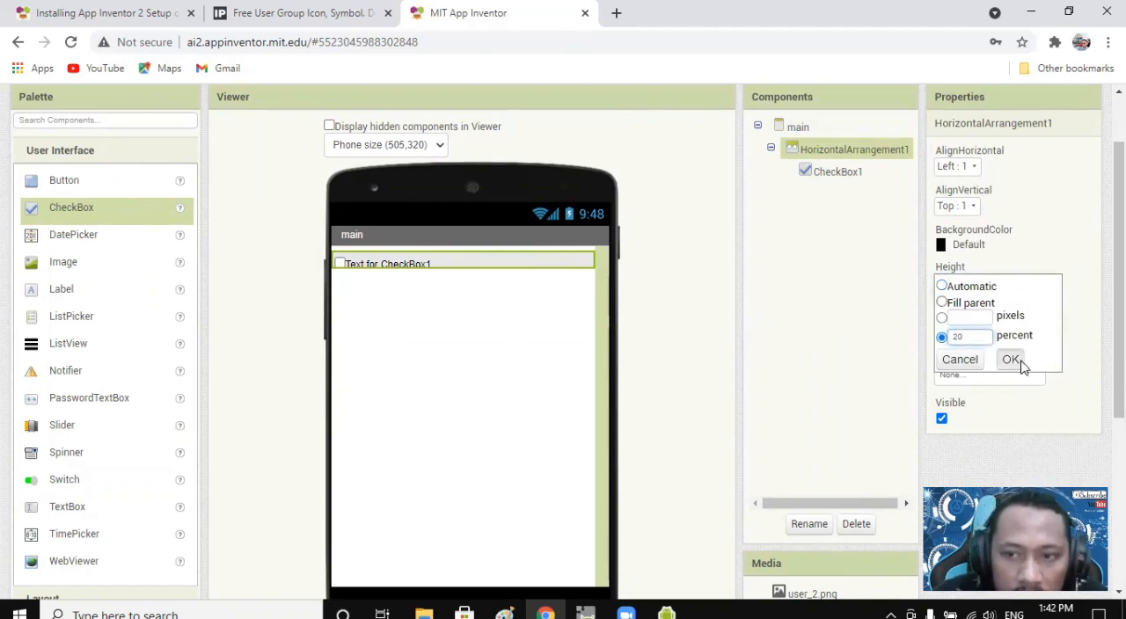
left_click(1008, 359)
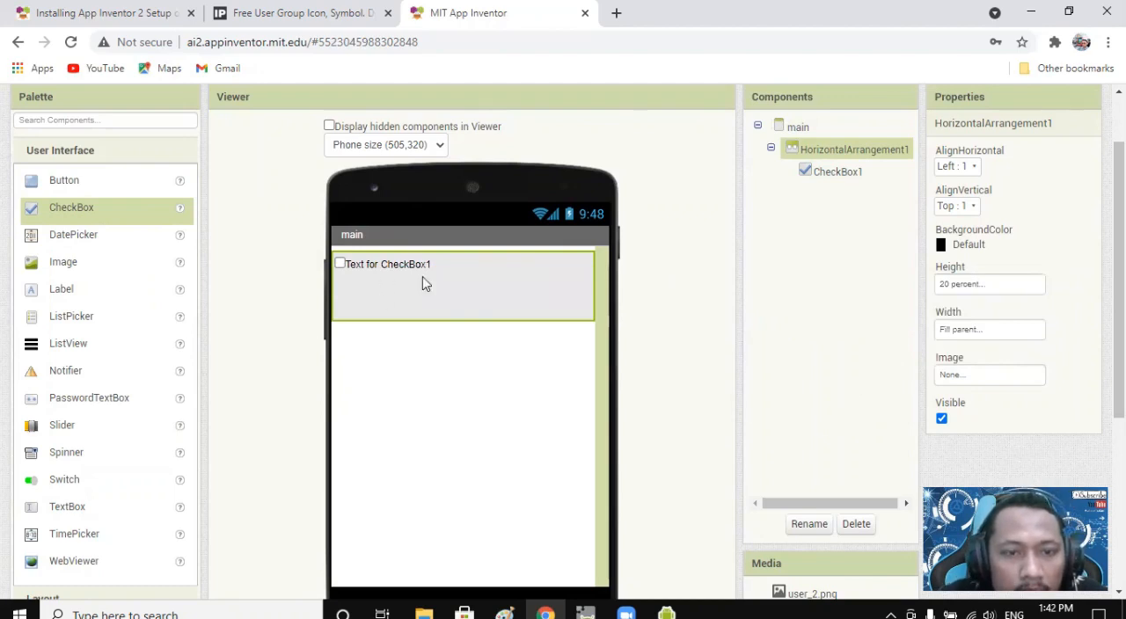
Set the height of HorizontalArrangement1 to 10 percent and its vertical alignment to Center : 2.
left_click(970, 284)
left_click_drag(970, 337, 940, 345)
type("10")
left_click(1010, 359)
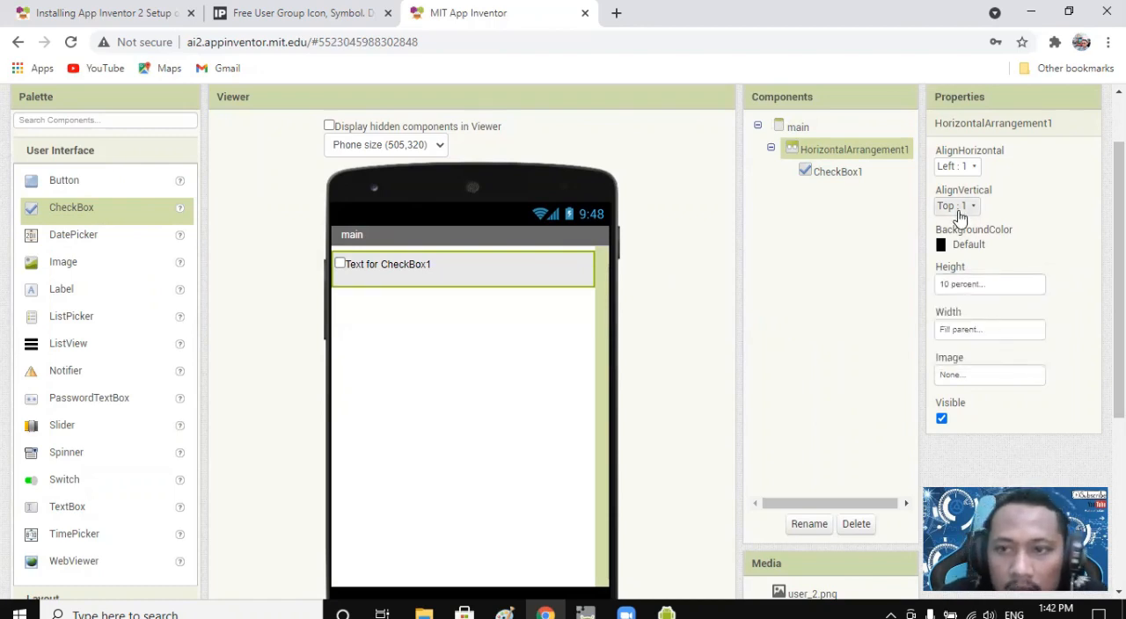
left_click(958, 207)
left_click(952, 253)
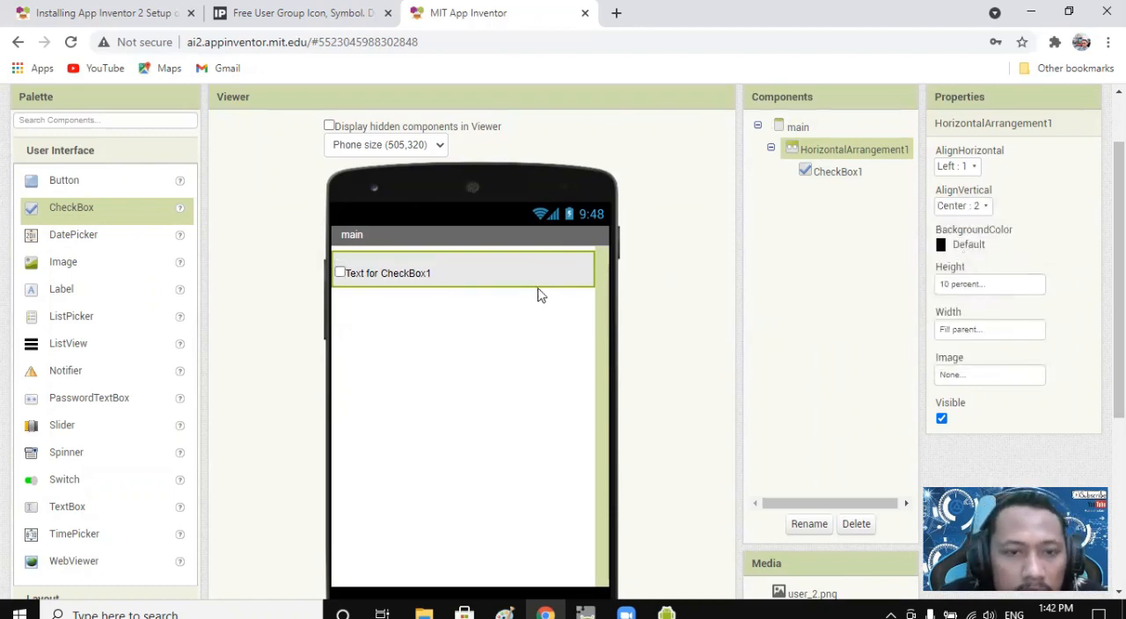
Set the text of CheckBox1 on the main screen to kucing.
left_click(383, 280)
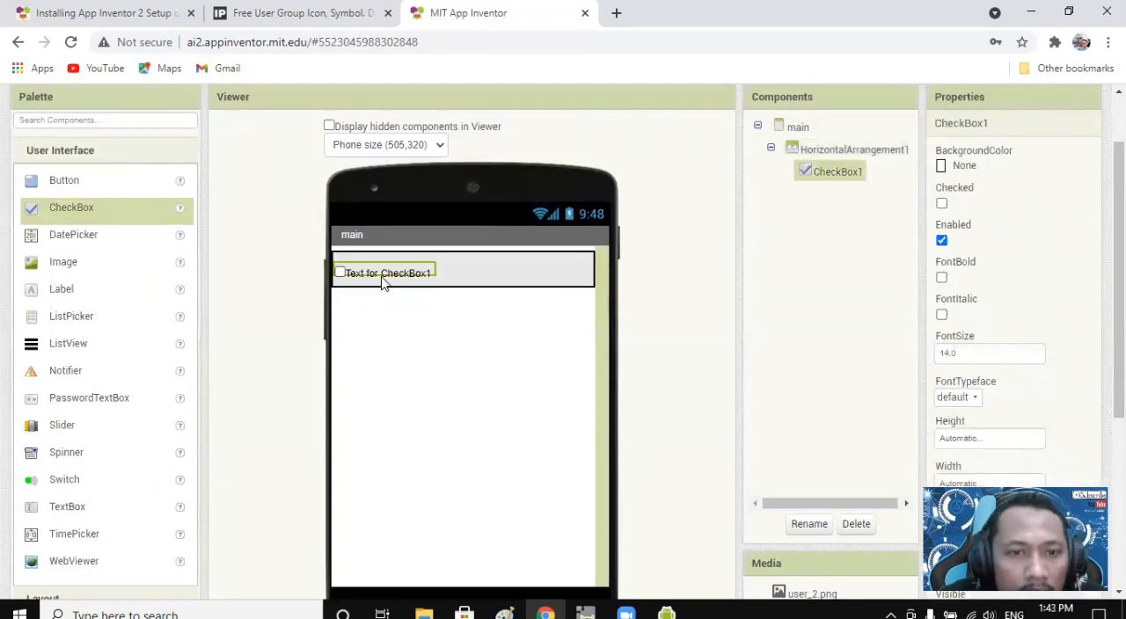
scroll(1067, 401, "down", 2)
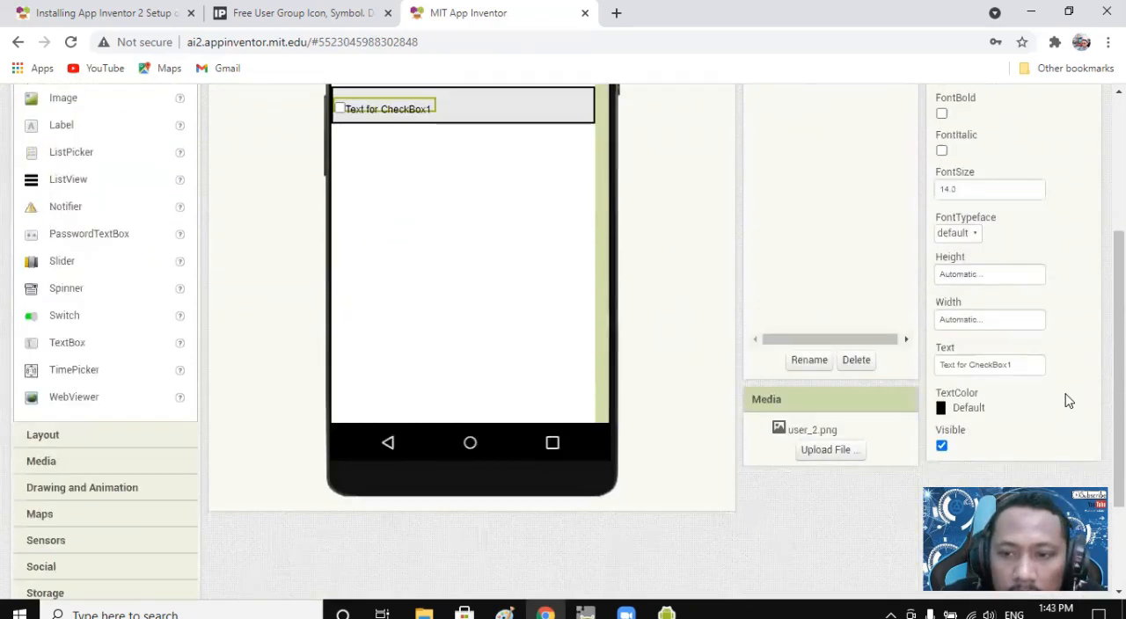
left_click_drag(1024, 368, 887, 370)
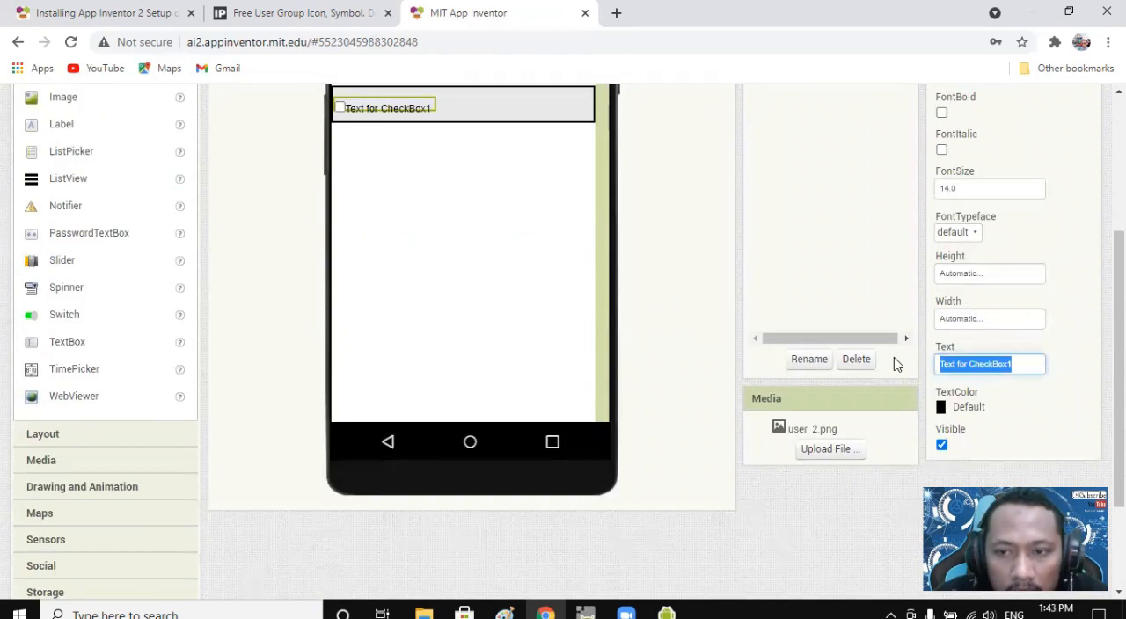
type("kucing")
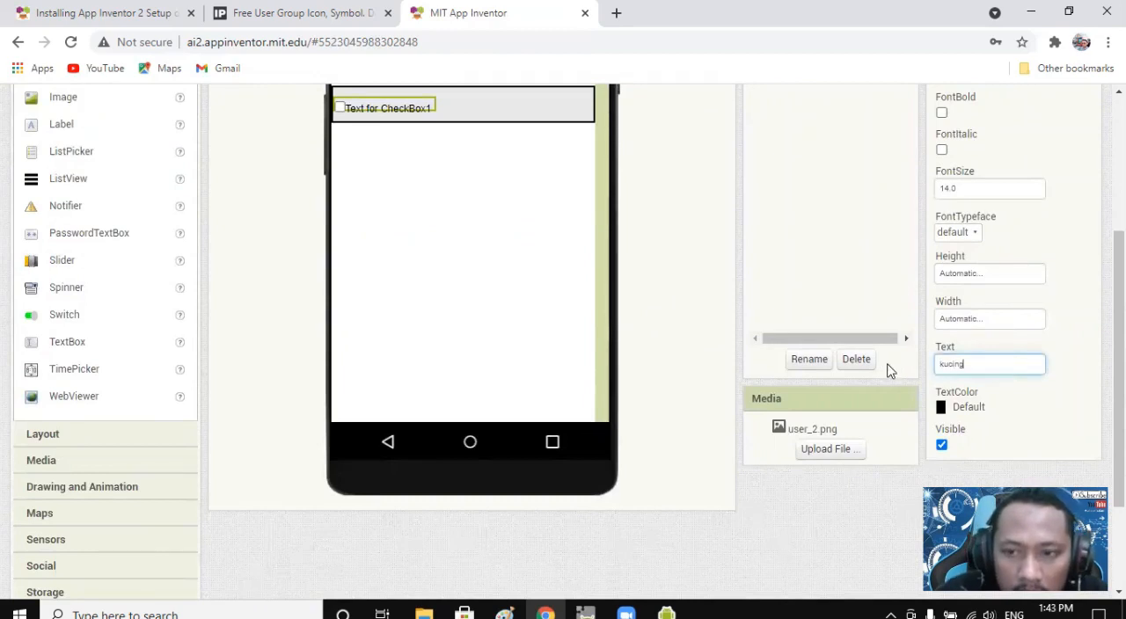
key("Return")
scroll(443, 234, "up", 2)
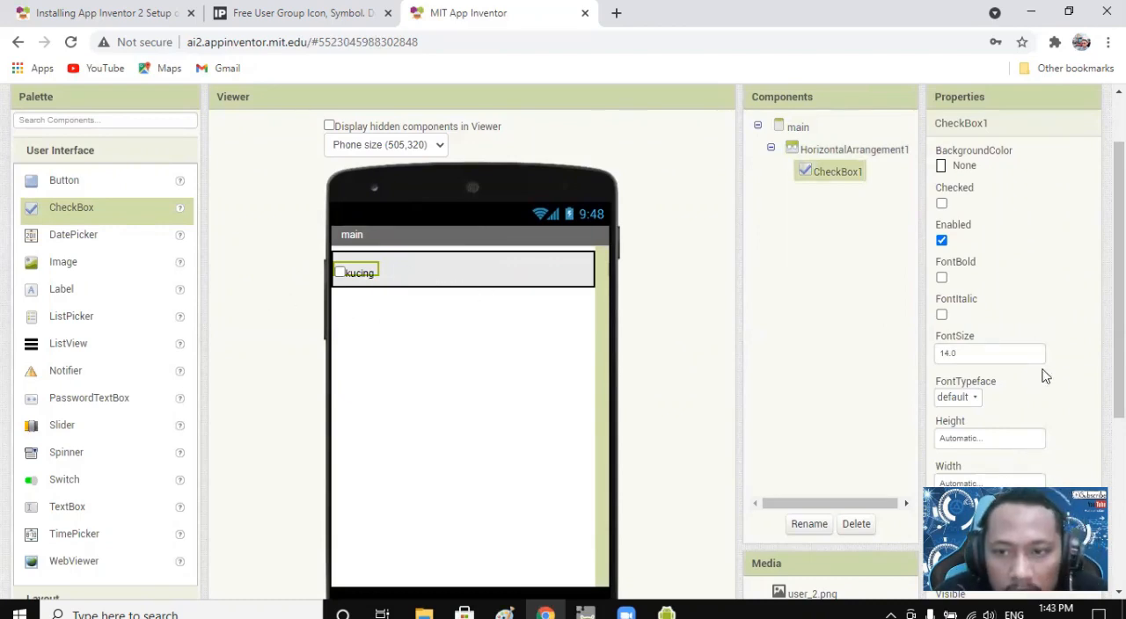
Set the width of CheckBox1 on the main screen to 33 percent.
scroll(1009, 392, "down", 2)
left_click(992, 406)
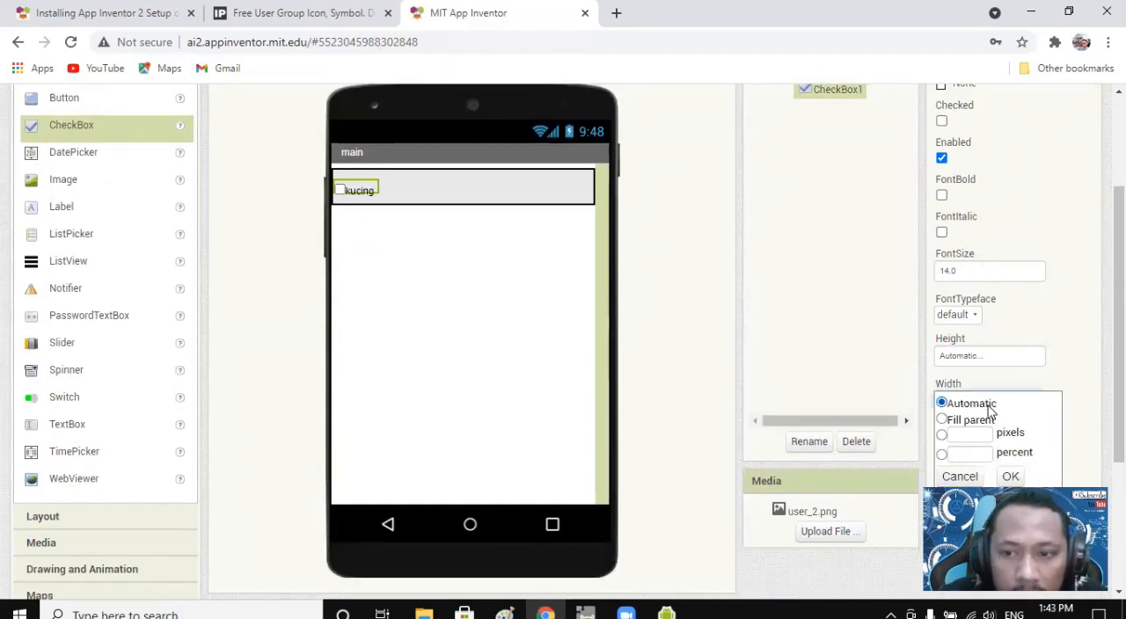
left_click(967, 475)
left_click(968, 407)
scroll(973, 396, "down", 2)
left_click(980, 374)
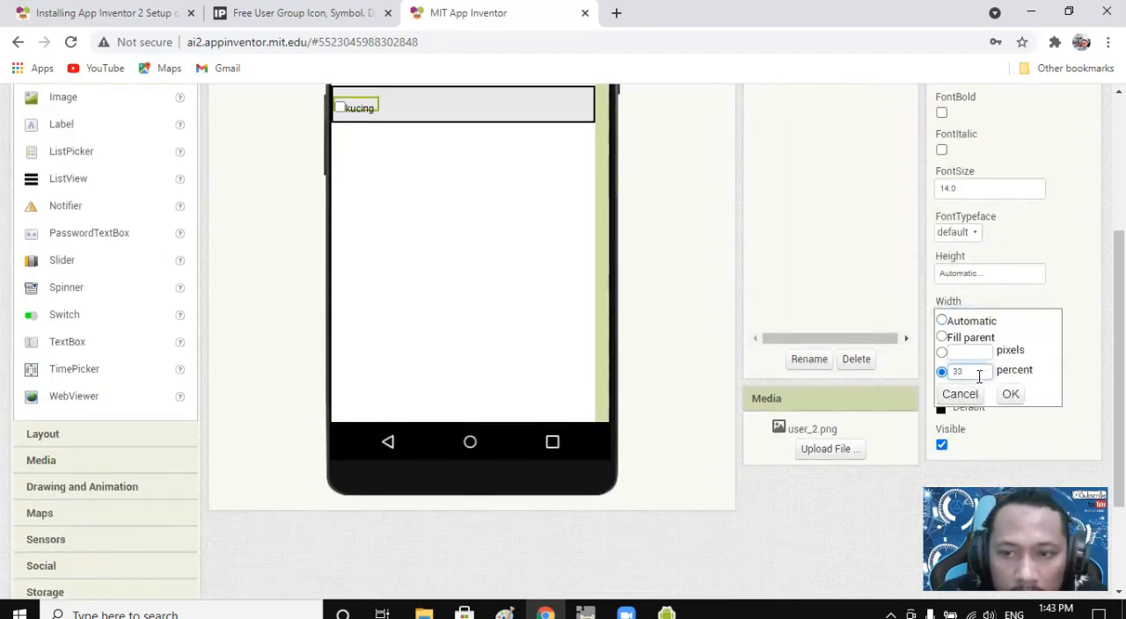
left_click(1011, 394)
scroll(485, 210, "up", 4)
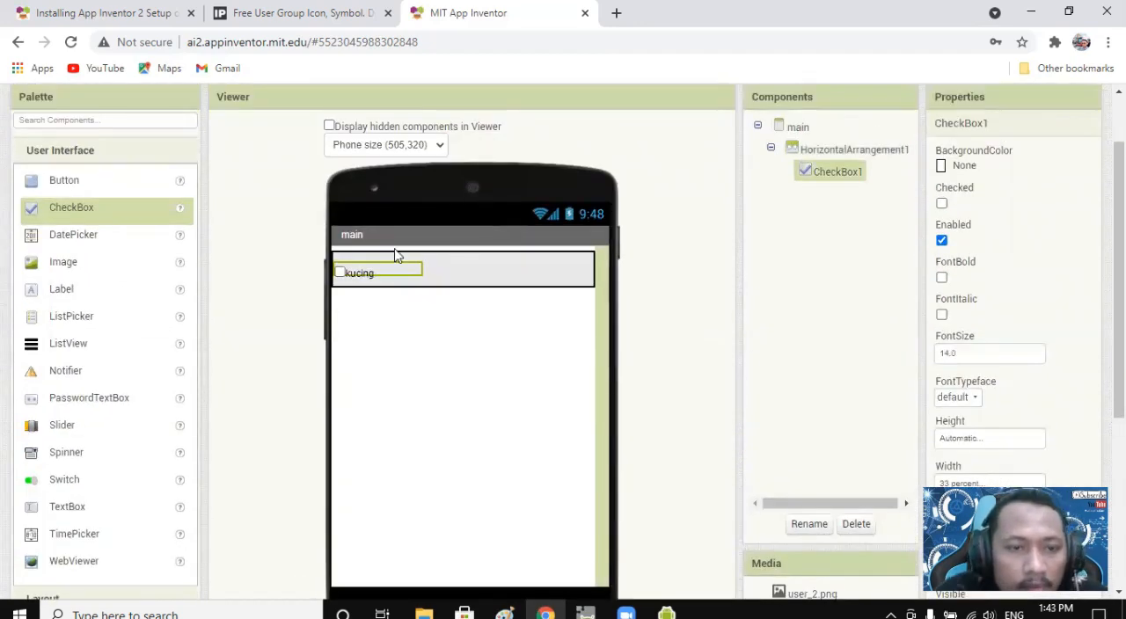
Add a second CheckBox beside kucing in HorizontalArrangement1 and set its text to kereta.
left_click_drag(58, 208, 483, 280)
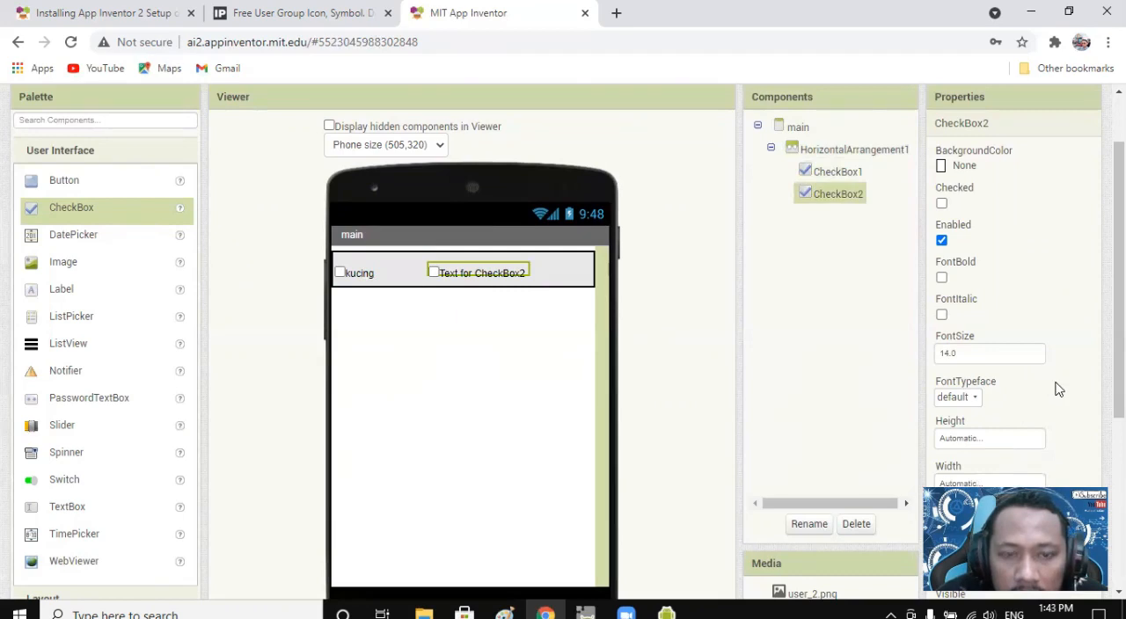
scroll(1073, 392, "down", 2)
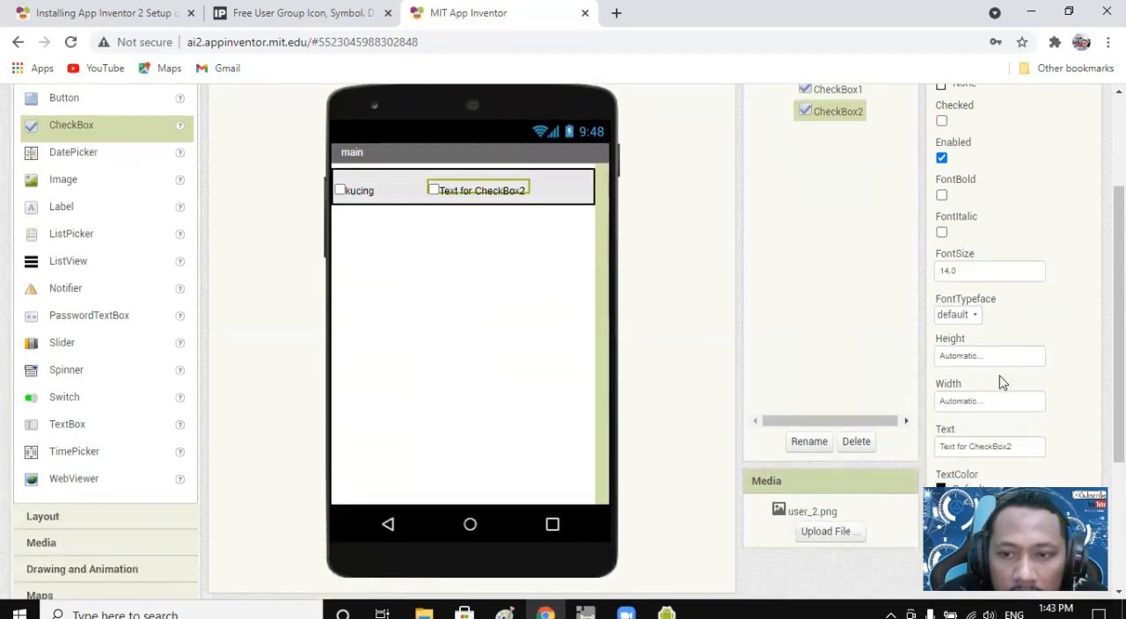
scroll(1003, 394, "down", 2)
left_click_drag(1024, 367, 917, 370)
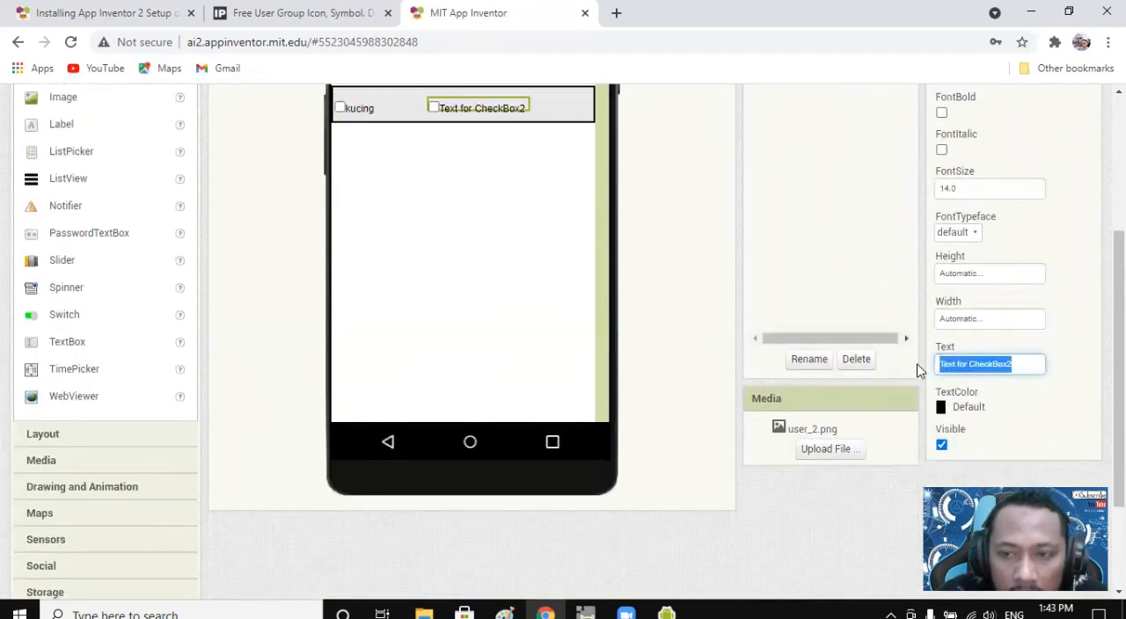
key("BackSpace")
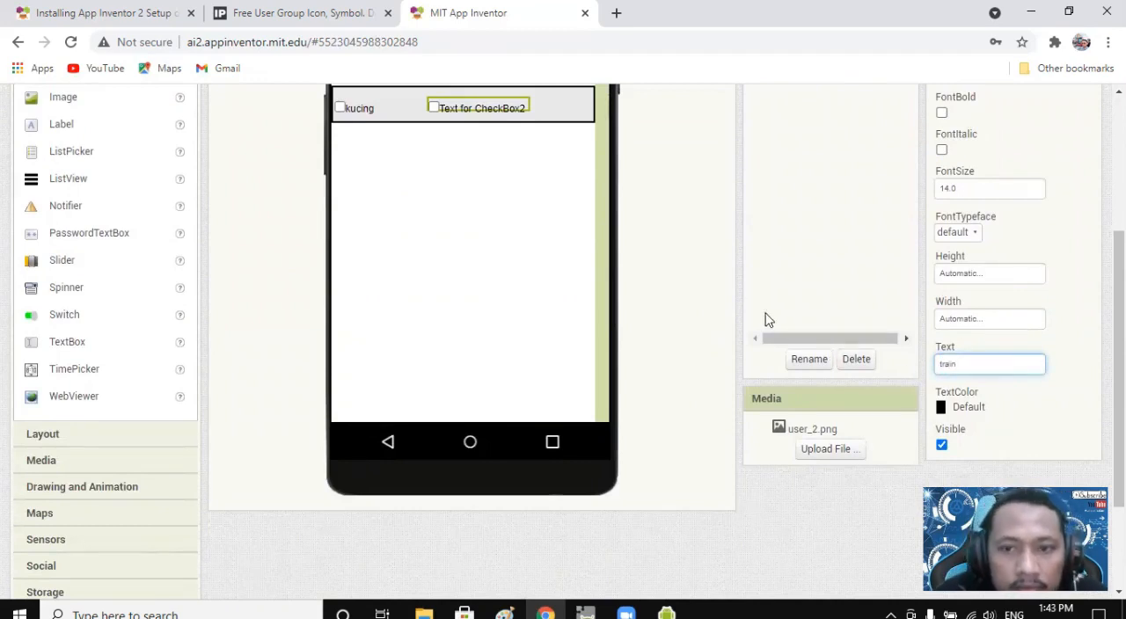
left_click(994, 407)
scroll(534, 273, "up", 3)
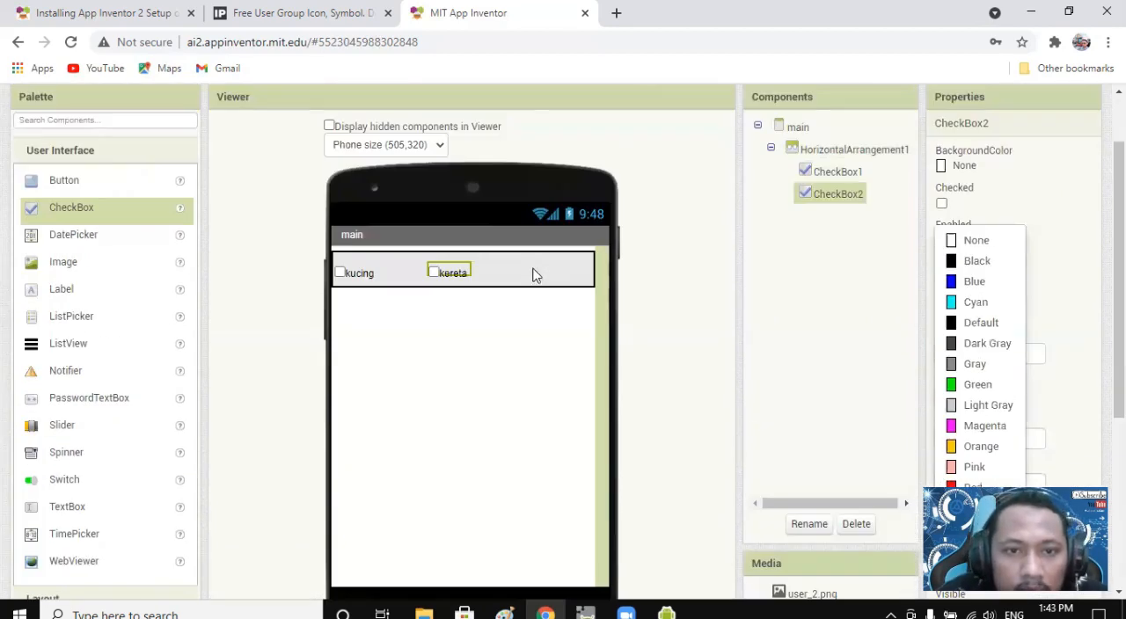
Add a third CheckBox beside kereta in HorizontalArrangement1 and set its text to mobil.
left_click(35, 217)
left_click_drag(36, 217, 532, 271)
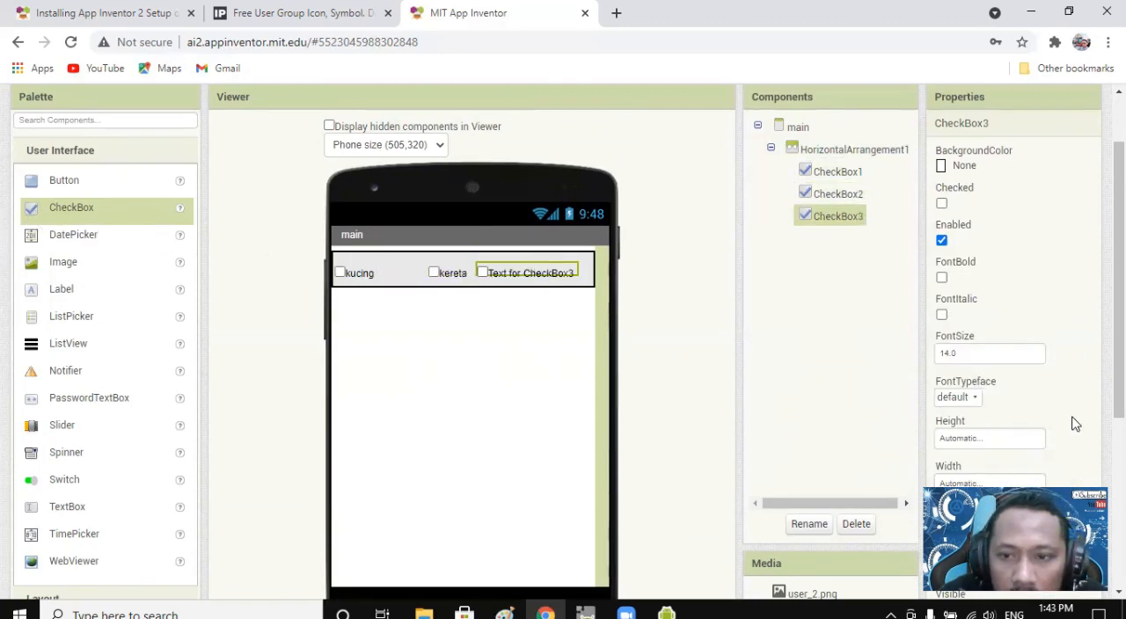
scroll(1072, 424, "down", 1)
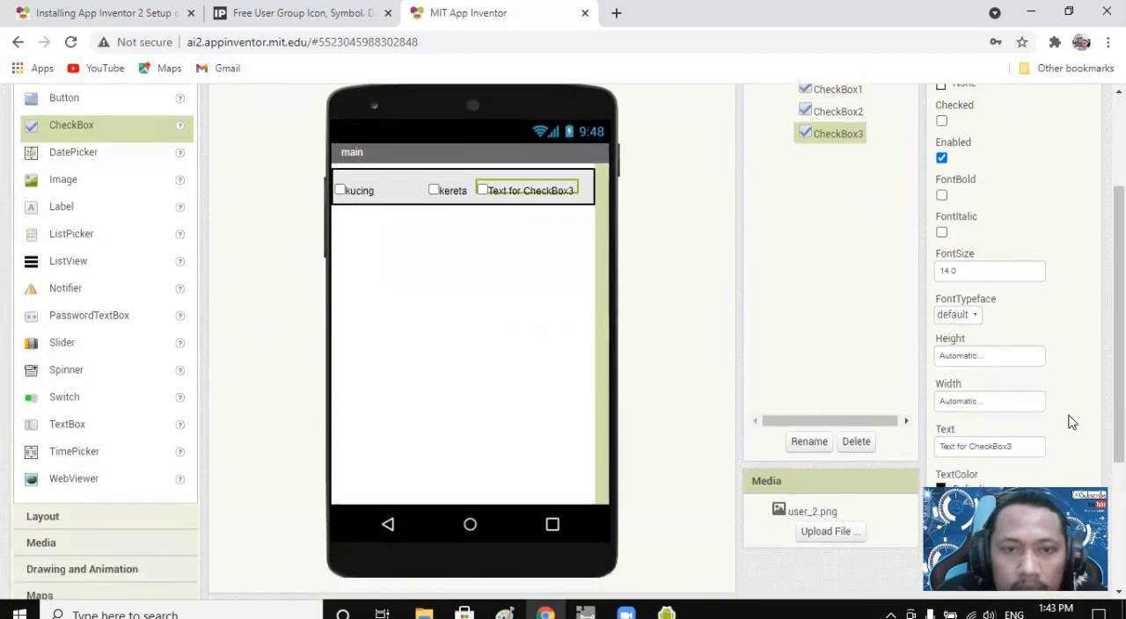
scroll(1021, 396, "down", 1)
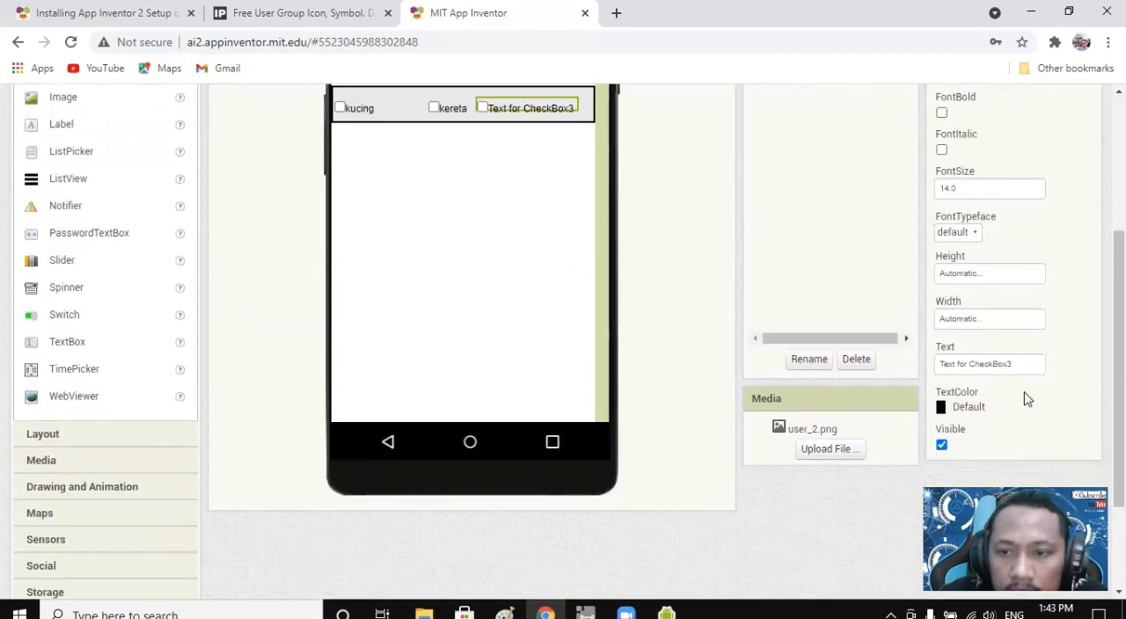
left_click(1001, 363)
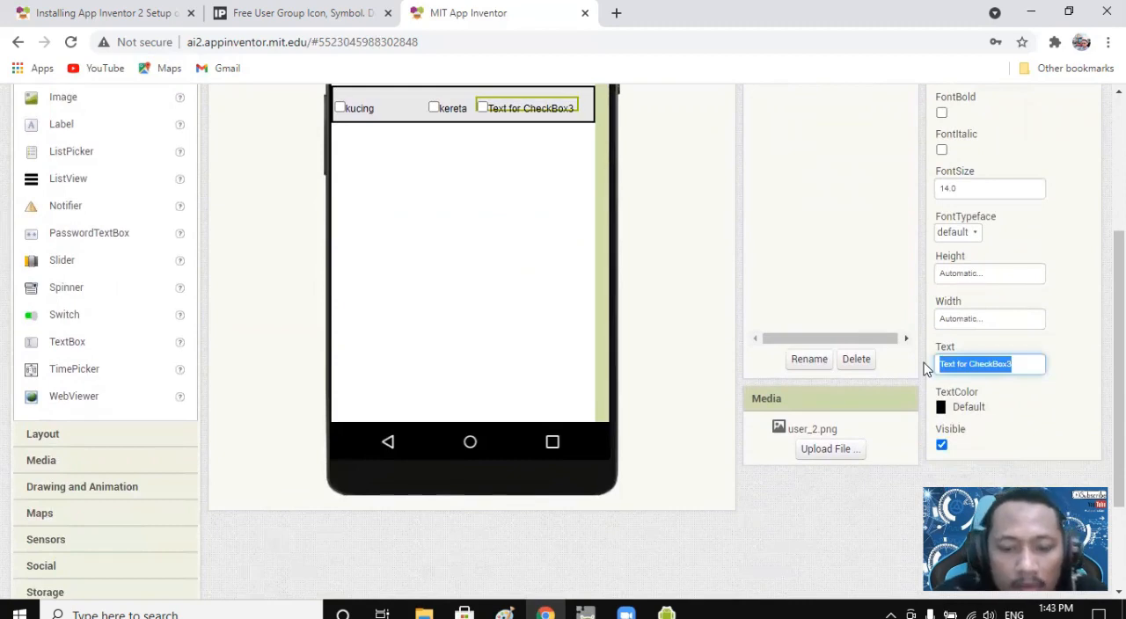
type("mobil")
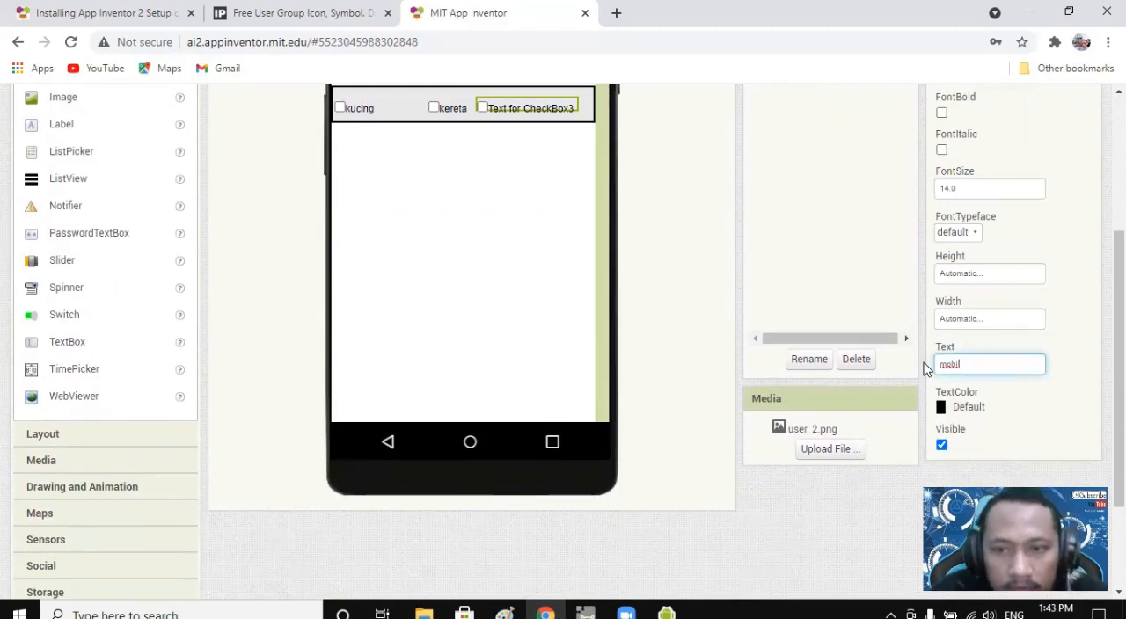
left_click(686, 256)
scroll(687, 256, "up", 1)
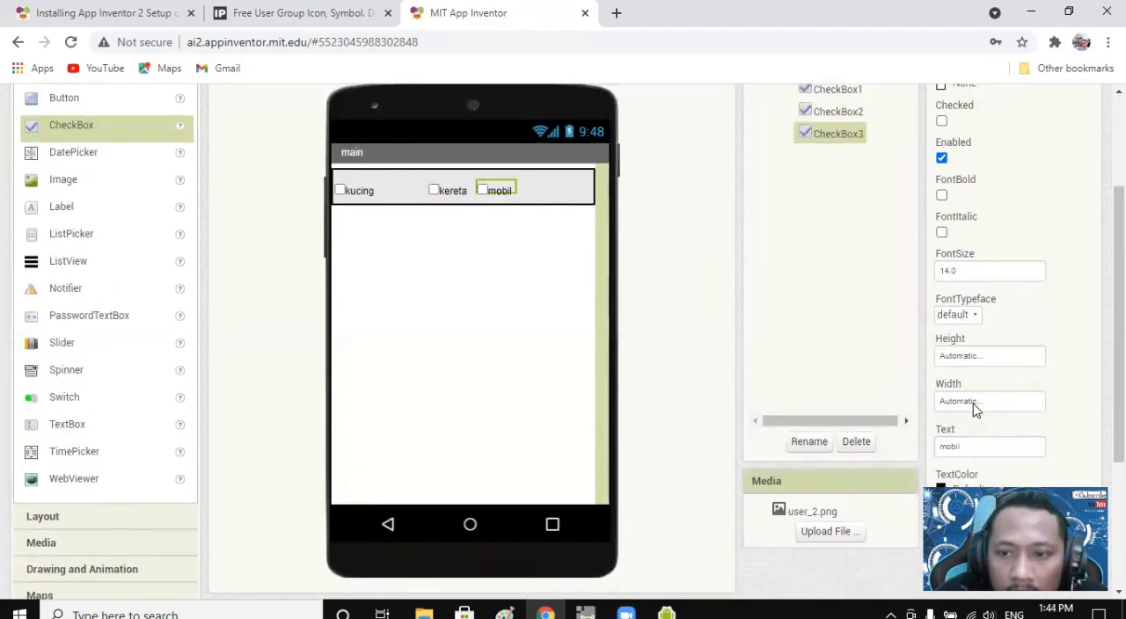
Set the width of the mobil checkbox as a percentage.
left_click(974, 406)
left_click(972, 452)
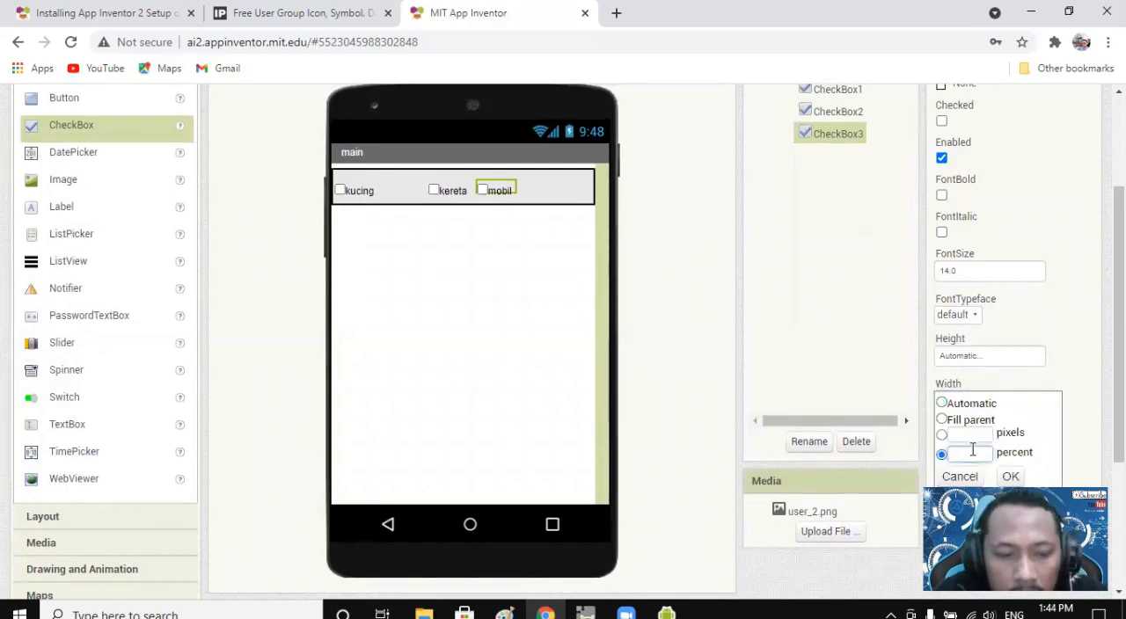
left_click(1011, 475)
Set the width of the kereta checkbox to 33 percent.
left_click(448, 191)
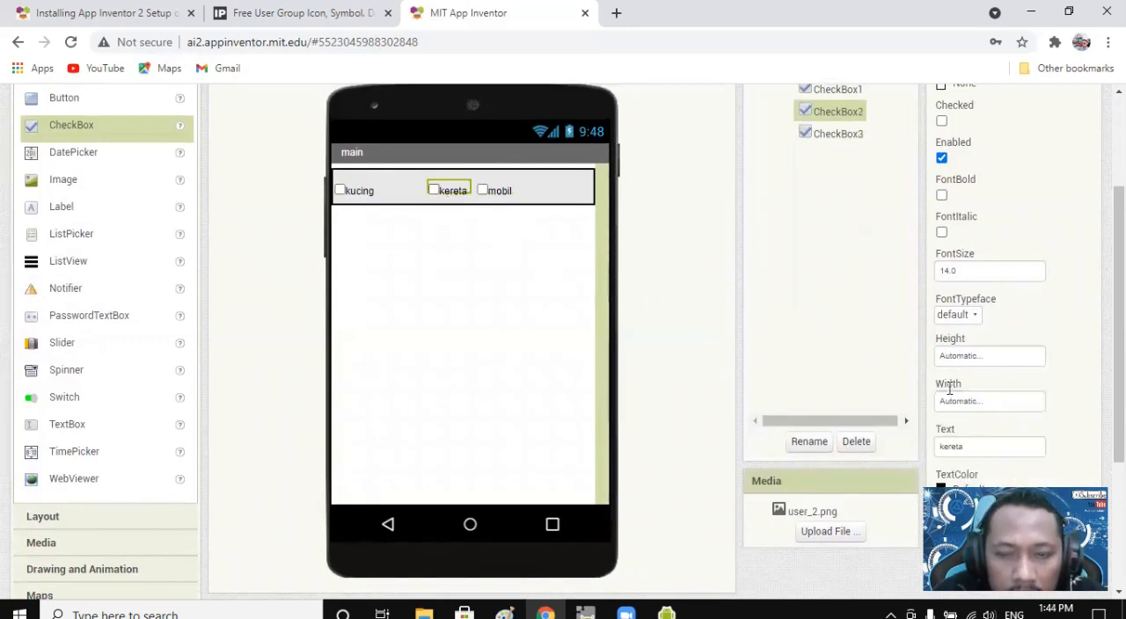
left_click(979, 401)
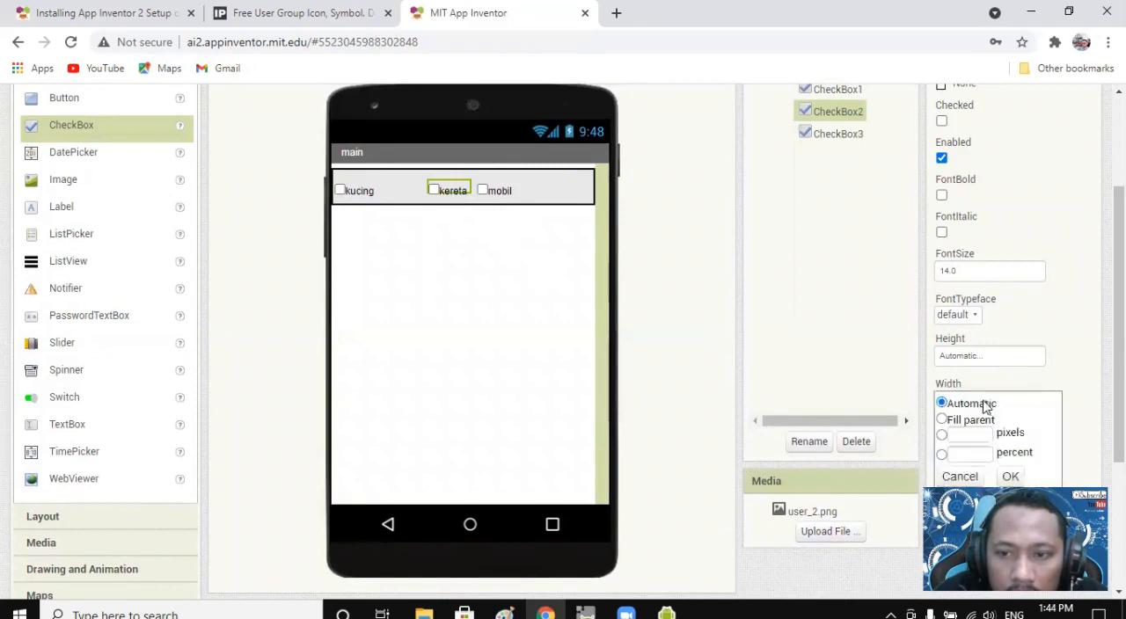
left_click(981, 454)
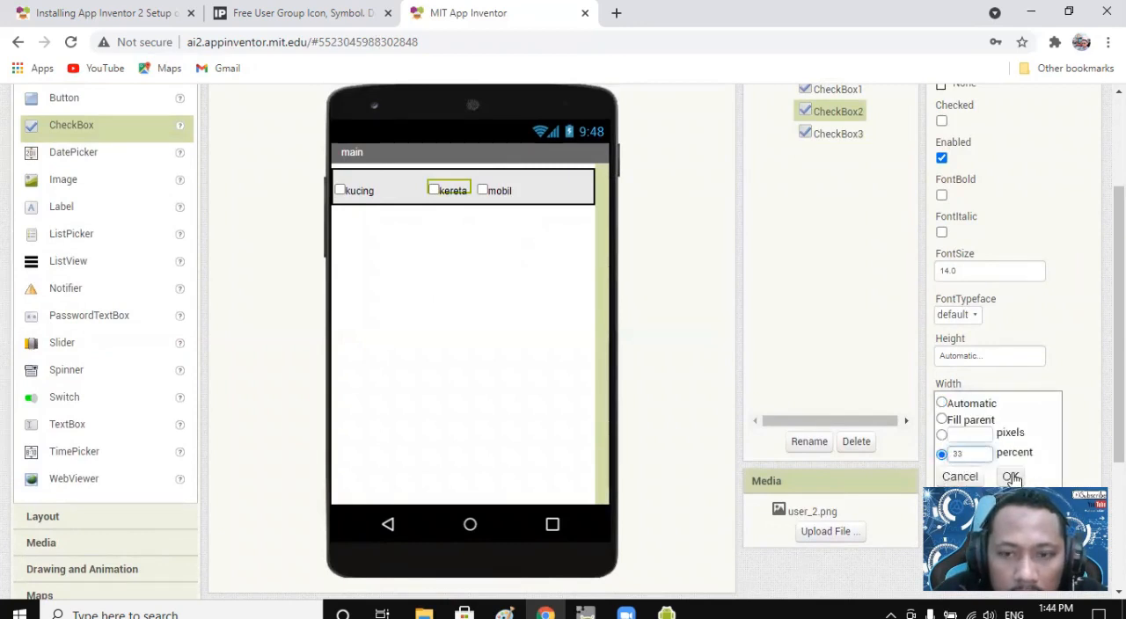
left_click(1011, 478)
left_click(464, 248)
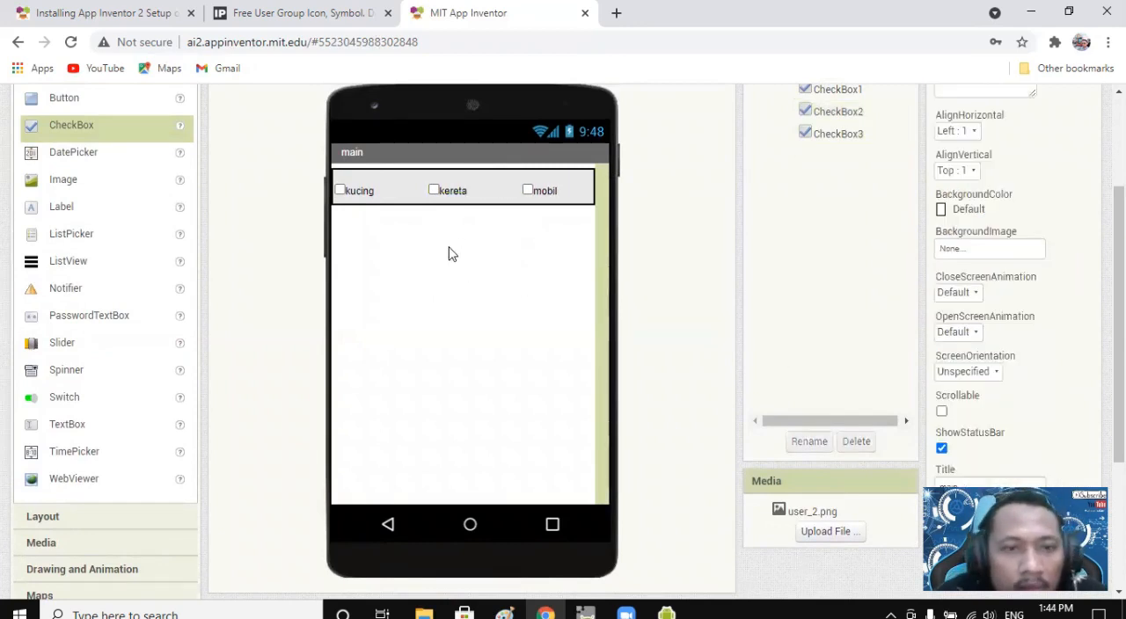
Add a HorizontalArrangement below the row of checkboxes and set its width to Fill parent.
scroll(240, 257, "up", 3)
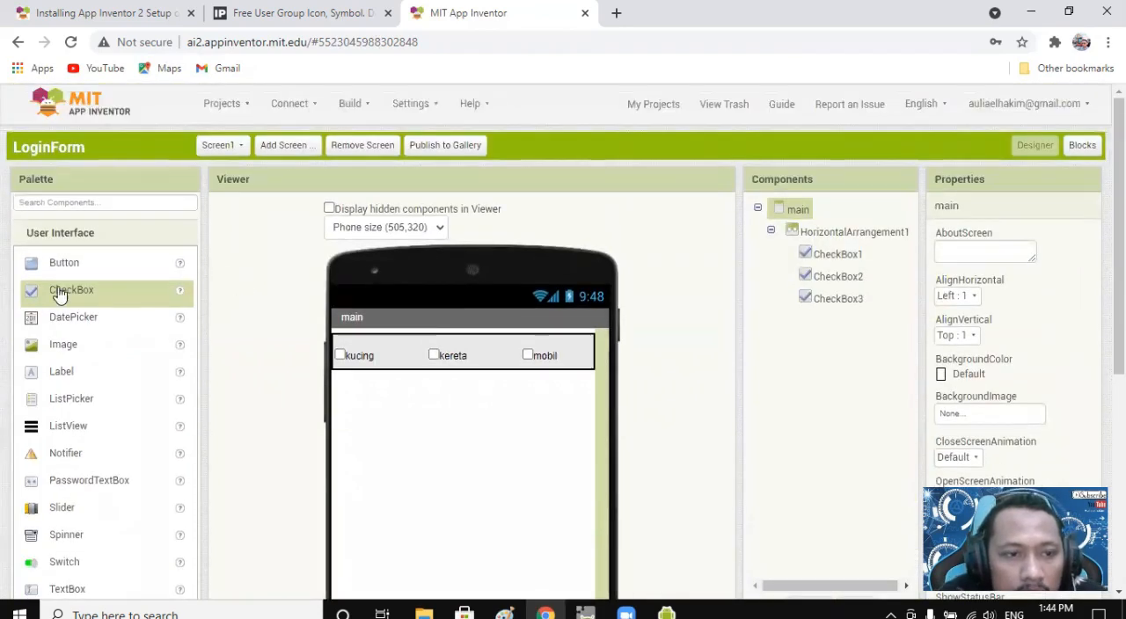
scroll(70, 255, "down", 4)
left_click(88, 354)
left_click_drag(95, 293, 401, 413)
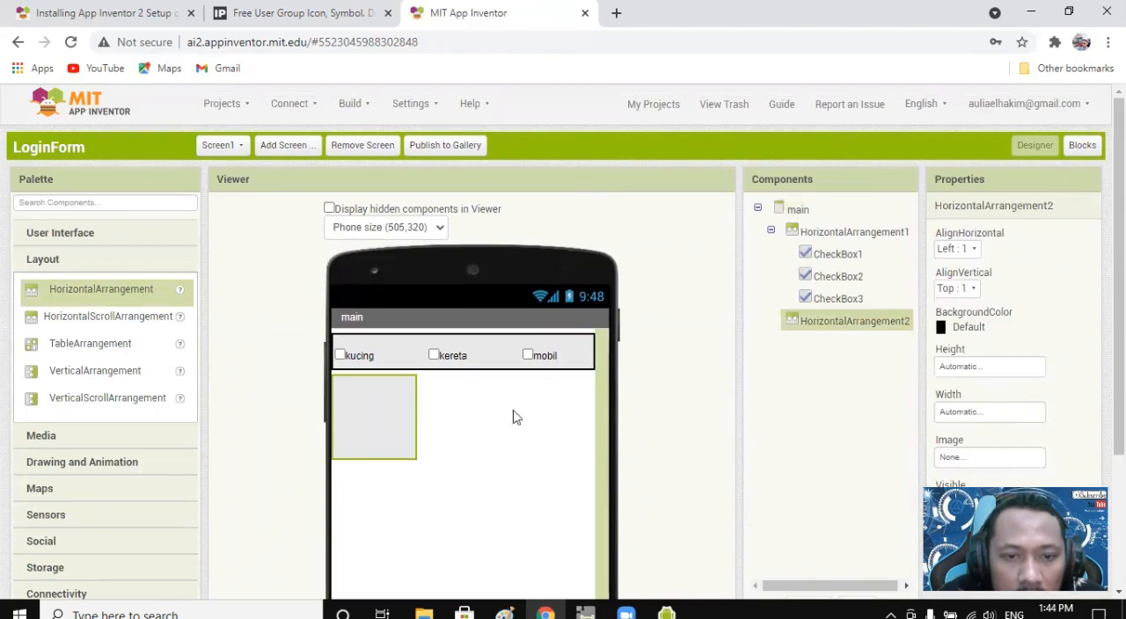
scroll(983, 366, "down", 1)
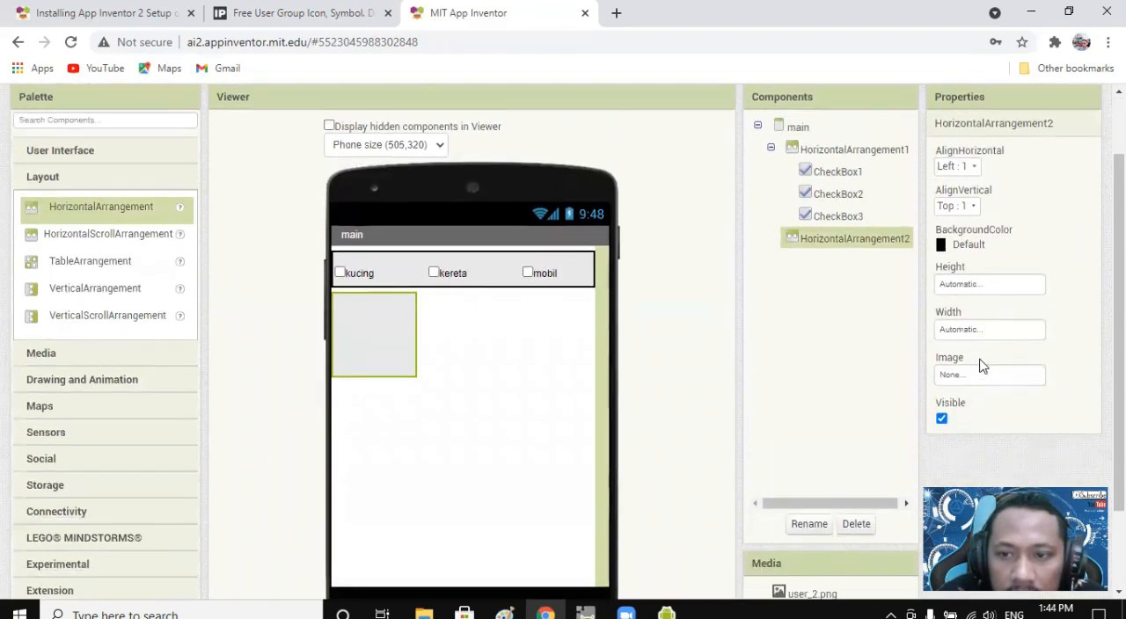
left_click(977, 329)
left_click(963, 345)
left_click(1020, 403)
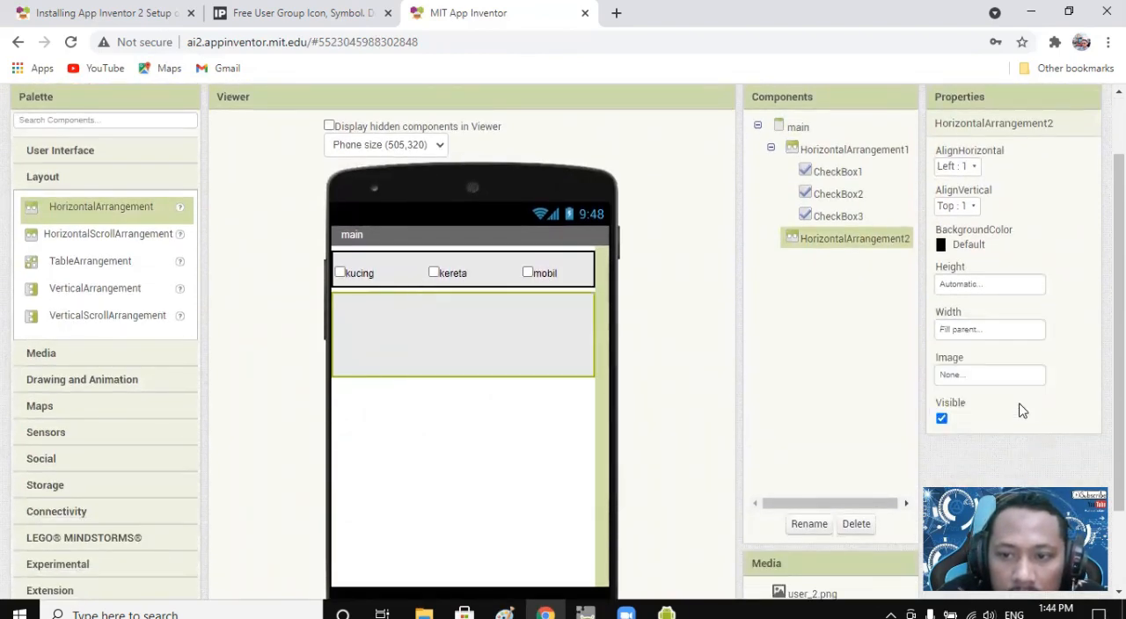
Add a Button inside HorizontalArrangement2 and set its width to Fill parent.
left_click(50, 158)
left_click_drag(85, 185, 444, 331)
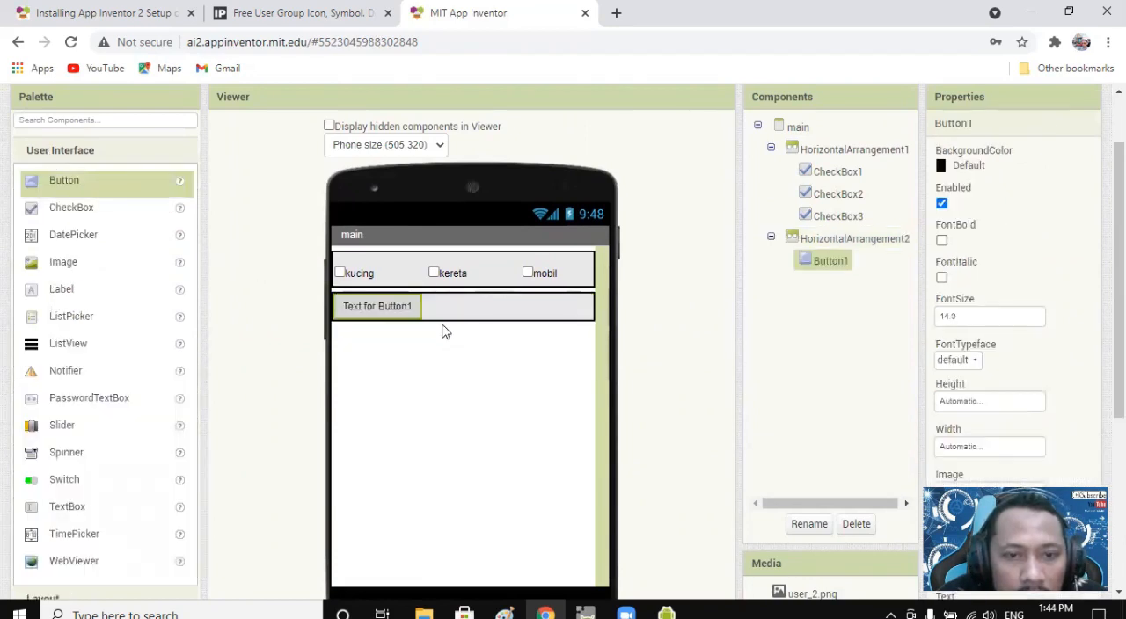
left_click(984, 405)
left_click(1074, 378)
left_click(980, 445)
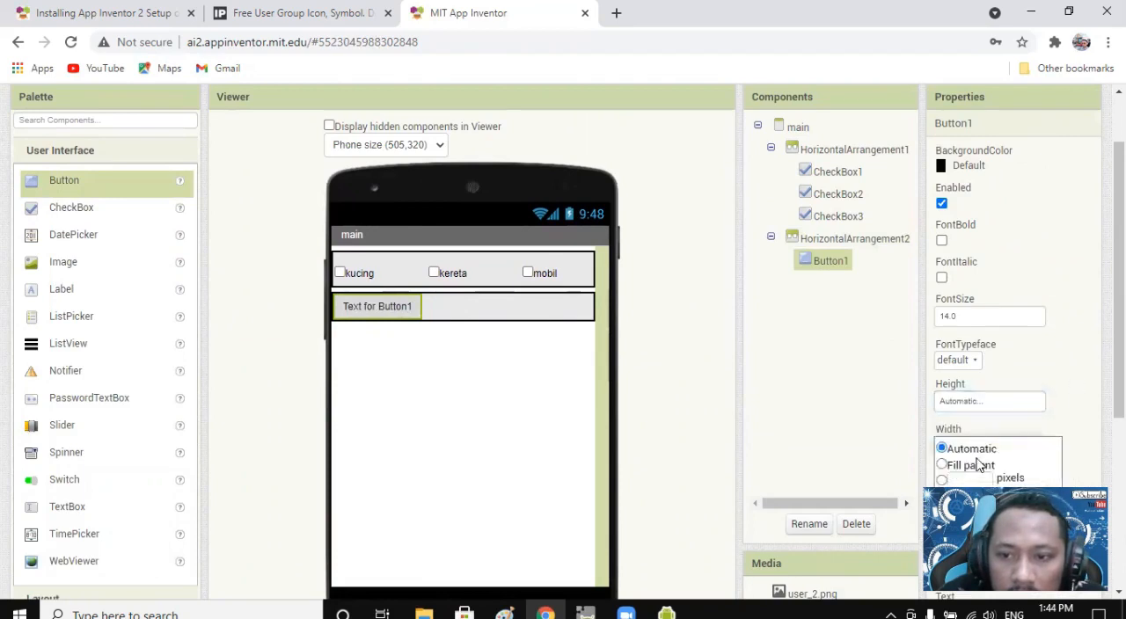
scroll(1005, 437, "down", 1)
scroll(1004, 437, "down", 1)
left_click(967, 305)
left_click(1009, 361)
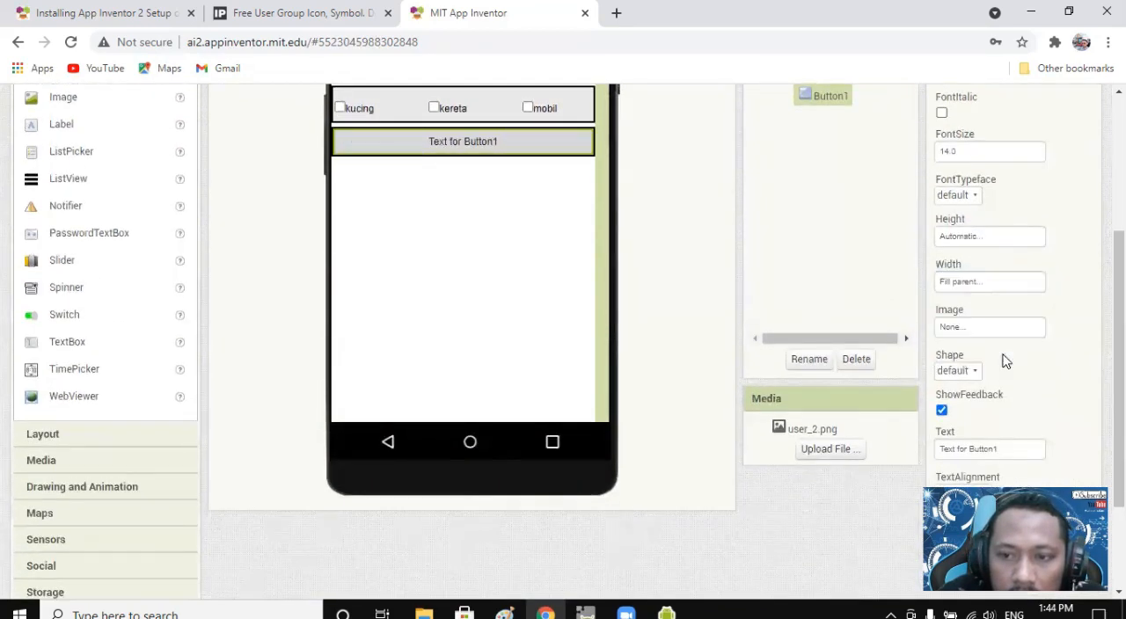
Set the text of Button1 on the main screen to Proses.
scroll(1003, 302, "down", 4)
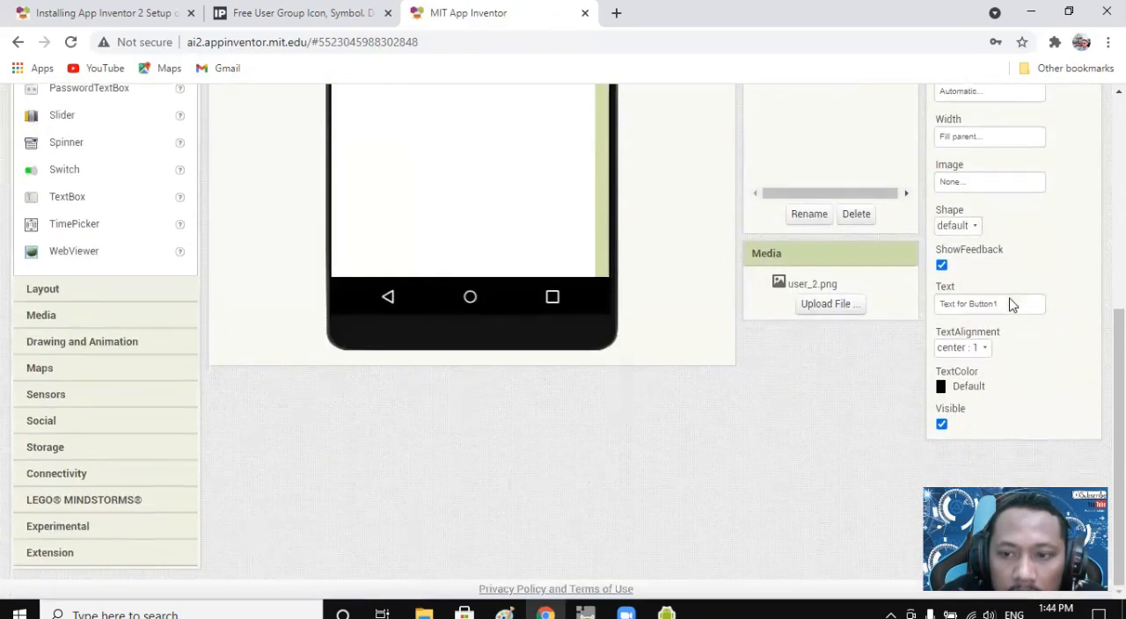
left_click_drag(1015, 303, 915, 299)
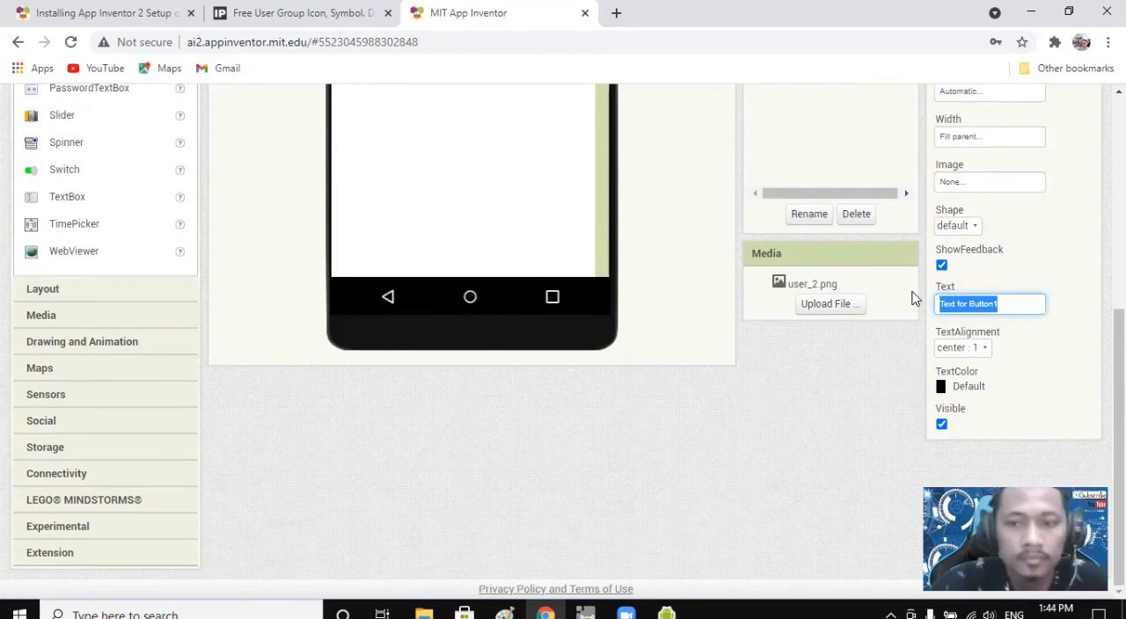
type("Pre")
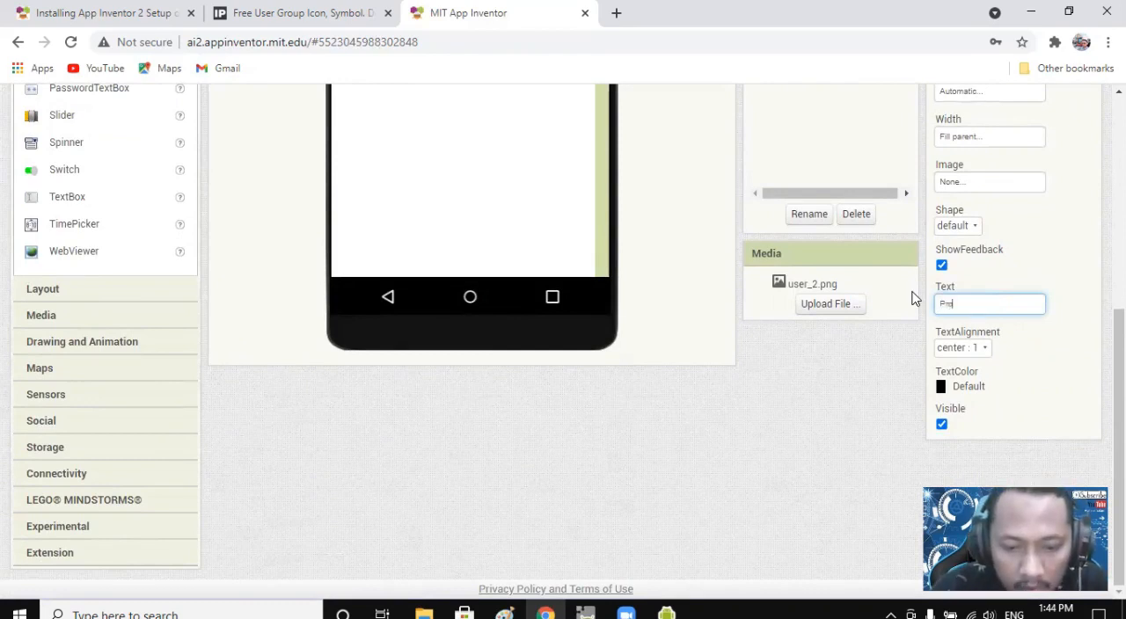
left_click(626, 252)
scroll(616, 252, "up", 4)
left_click(445, 395)
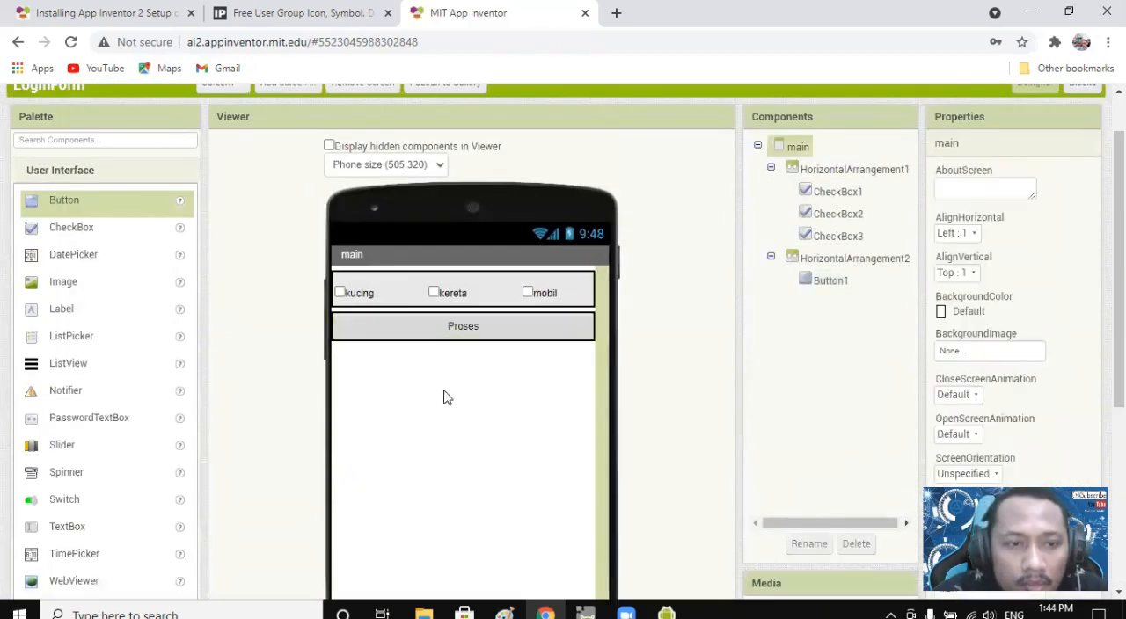
Add a third HorizontalArrangement below the Proses button.
scroll(410, 370, "down", 1)
scroll(113, 431, "down", 1)
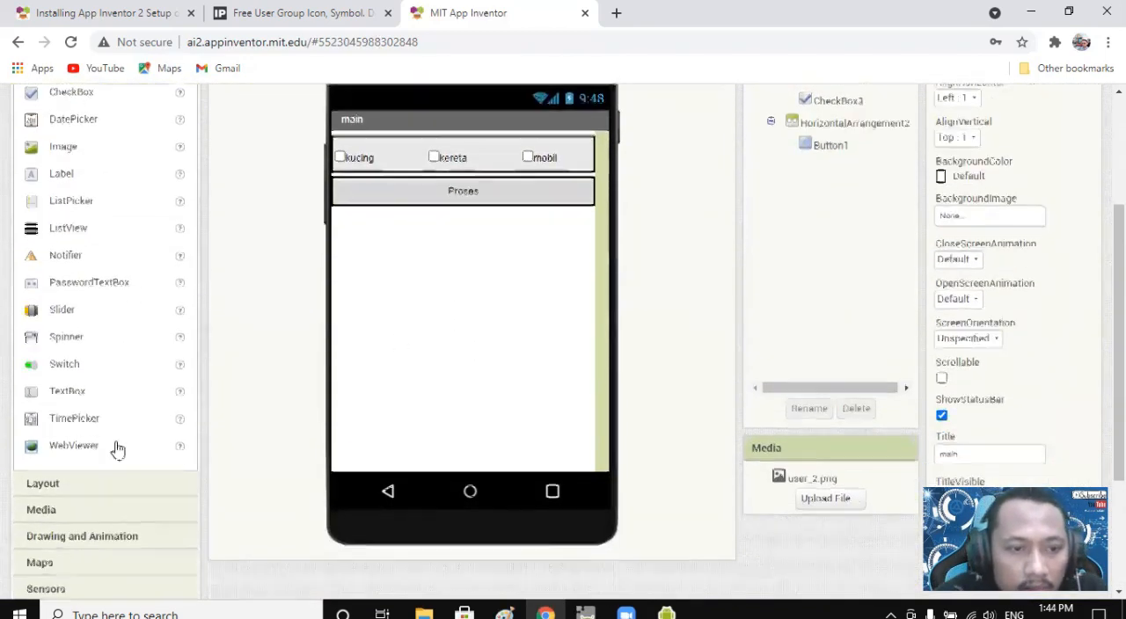
left_click(105, 456)
left_click_drag(76, 296, 432, 424)
scroll(432, 424, "down", 2)
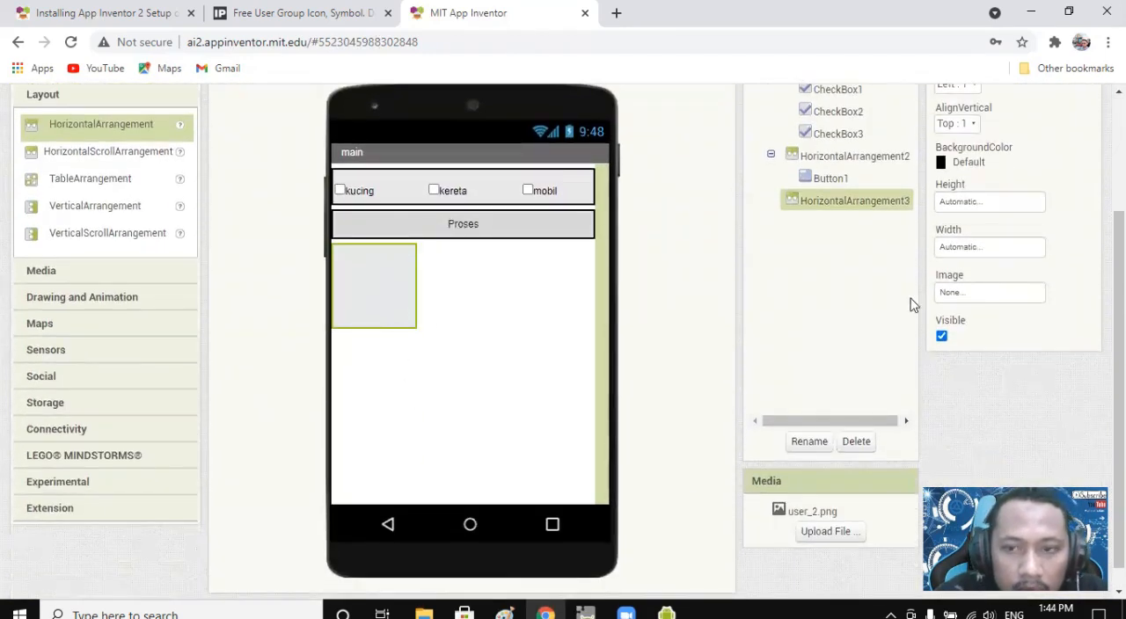
Set both the width and the height of HorizontalArrangement3 to Fill parent.
left_click(963, 248)
left_click(968, 266)
left_click(1011, 323)
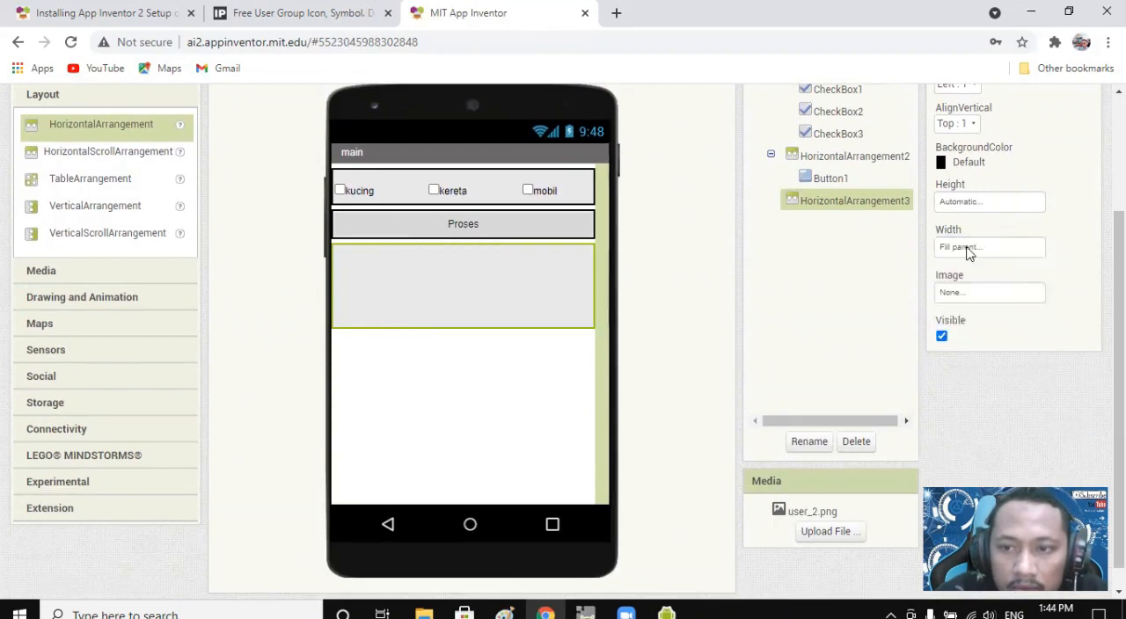
left_click(961, 204)
left_click(963, 221)
left_click(1010, 277)
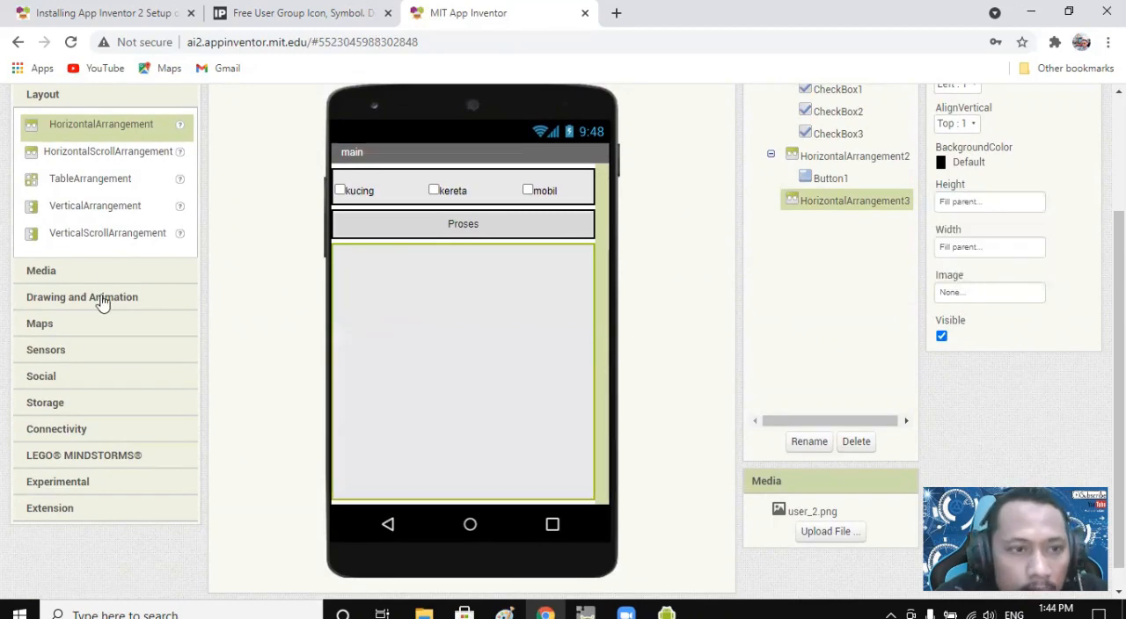
Add an Image component inside HorizontalArrangement3 on the main screen.
left_click(90, 234)
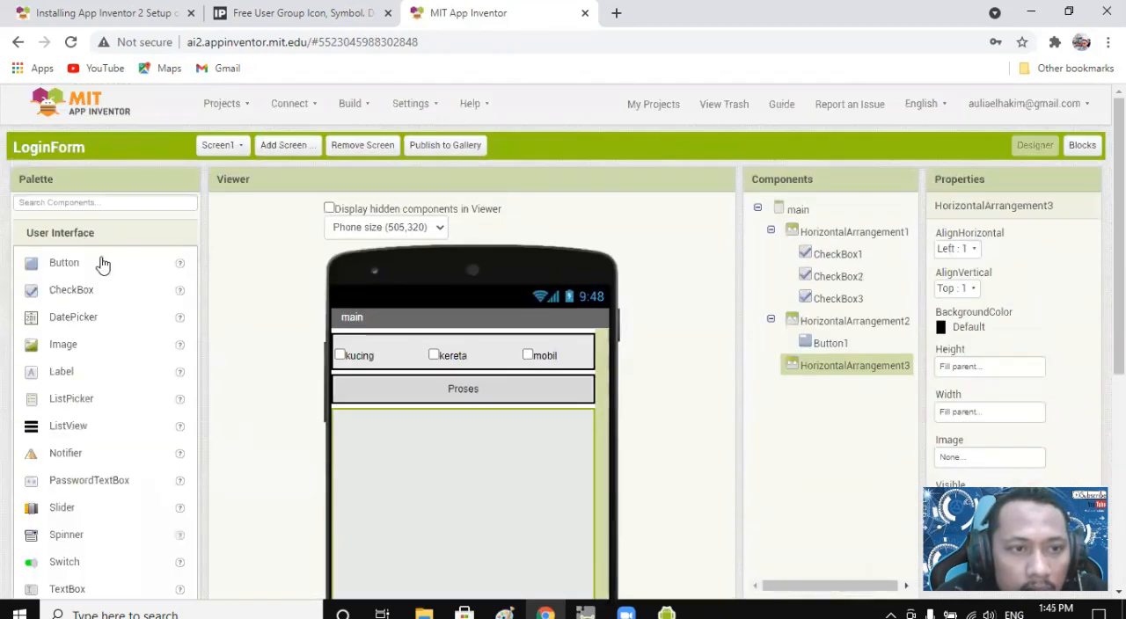
scroll(100, 263, "down", 3)
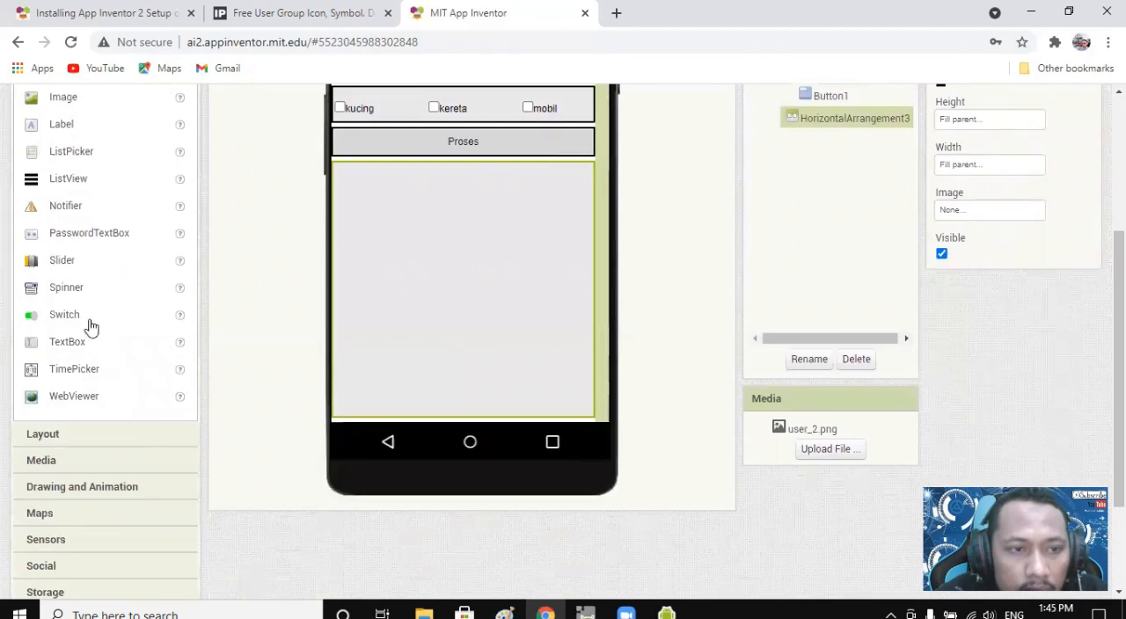
scroll(93, 290, "up", 1)
left_click_drag(55, 187, 400, 290)
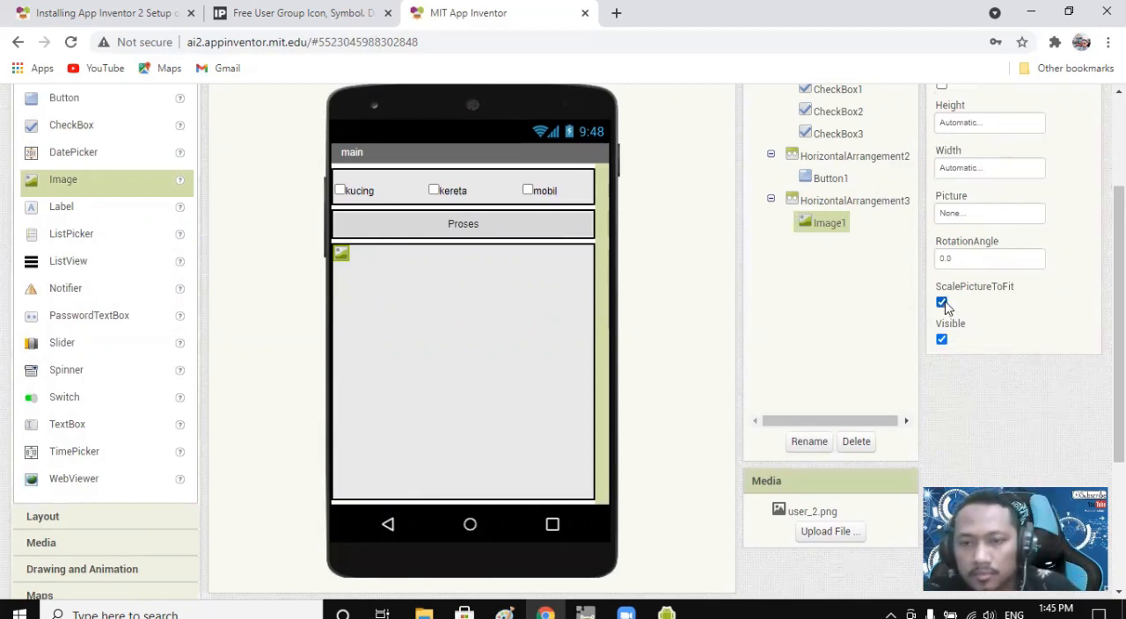
left_click(339, 280)
left_click(343, 257)
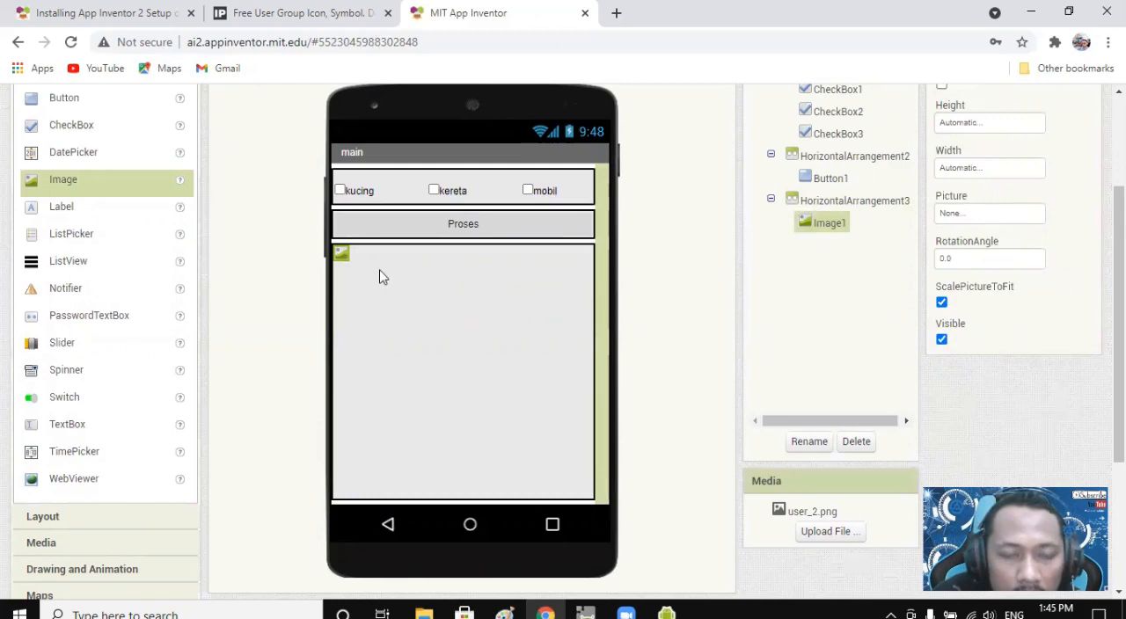
Set both the width and the height of Image1 on the main screen to Fill parent.
scroll(980, 336, "up", 2)
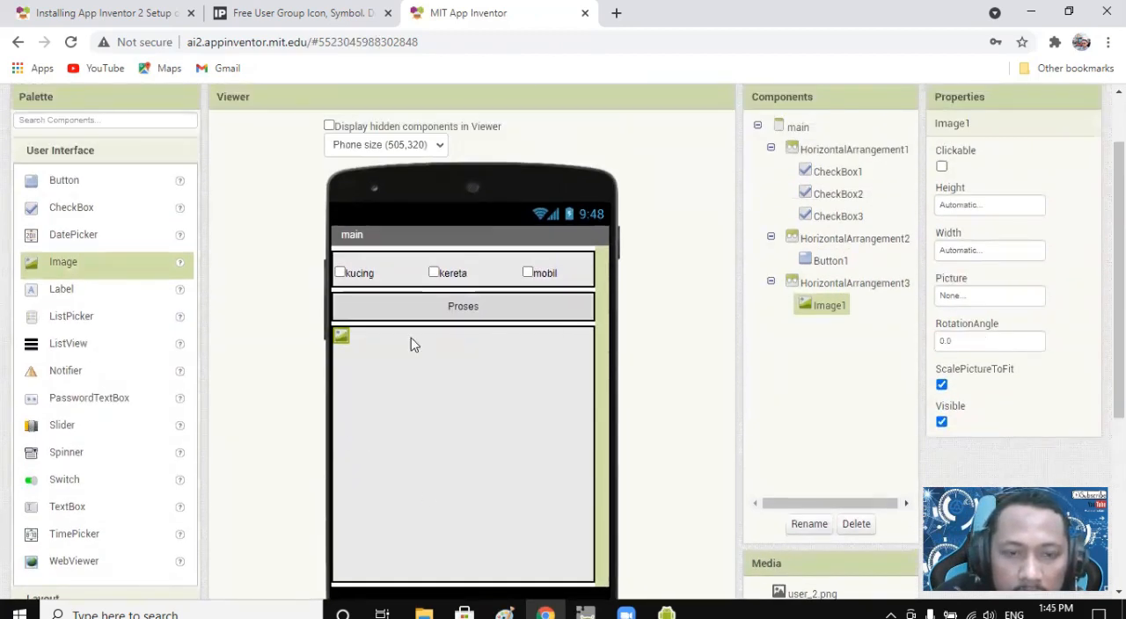
scroll(458, 394, "down", 1)
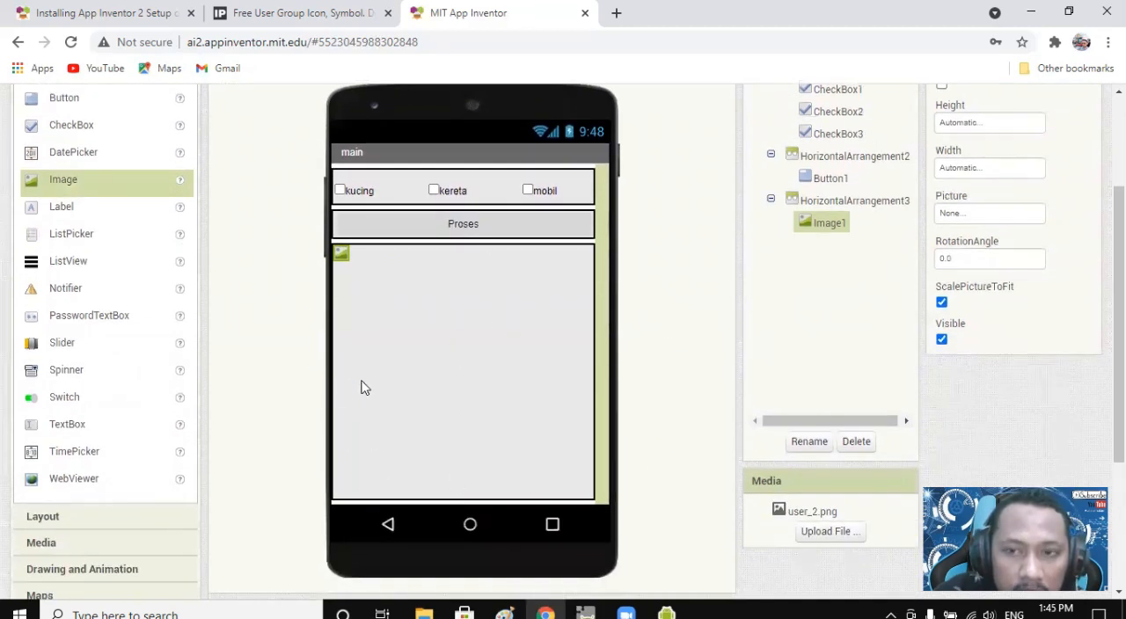
scroll(488, 392, "up", 1)
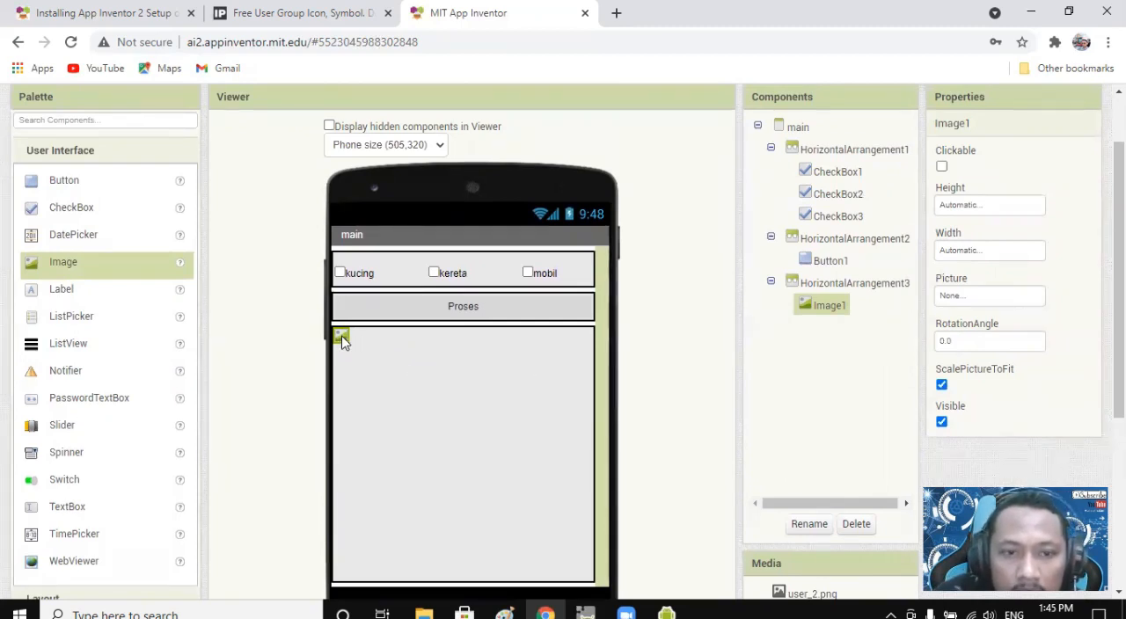
left_click(974, 253)
left_click(974, 271)
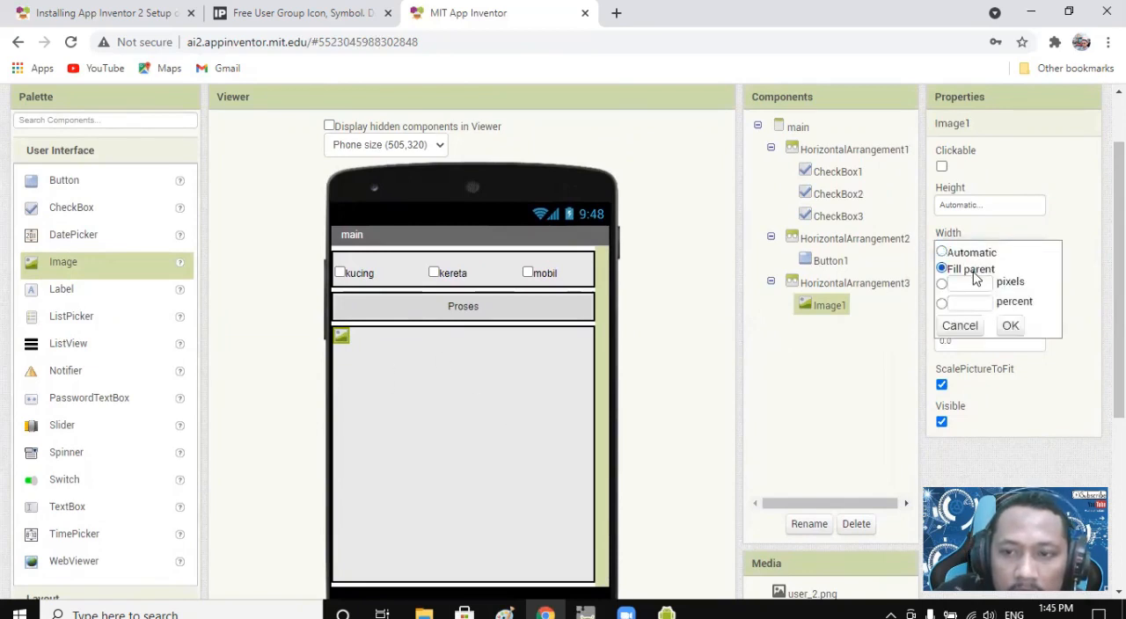
left_click(1010, 328)
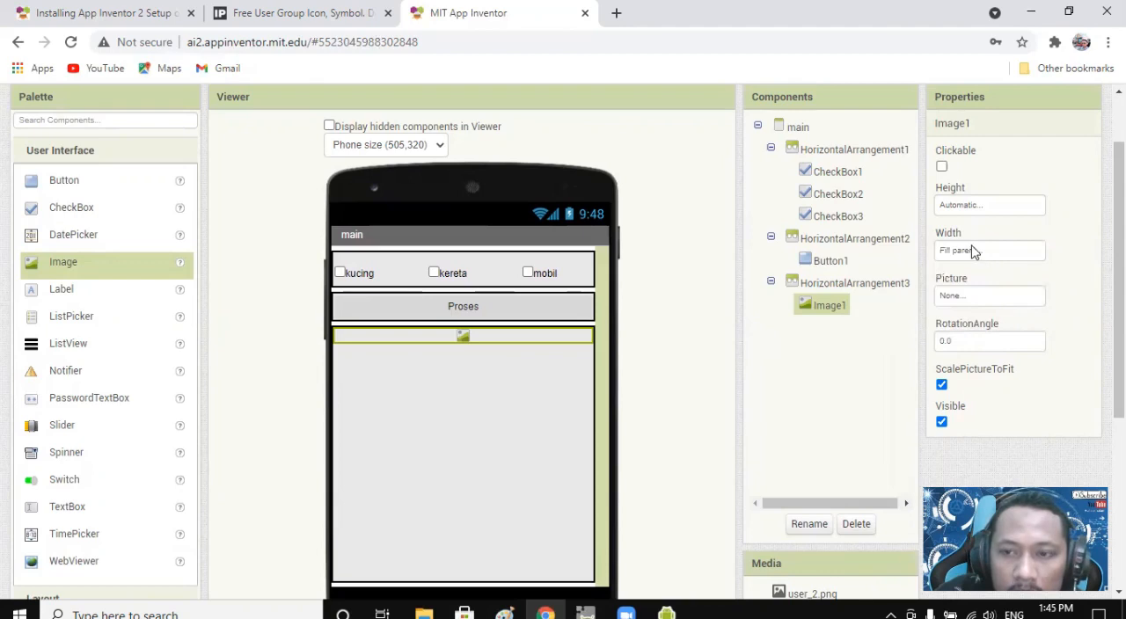
left_click(962, 206)
left_click(968, 227)
left_click(1012, 280)
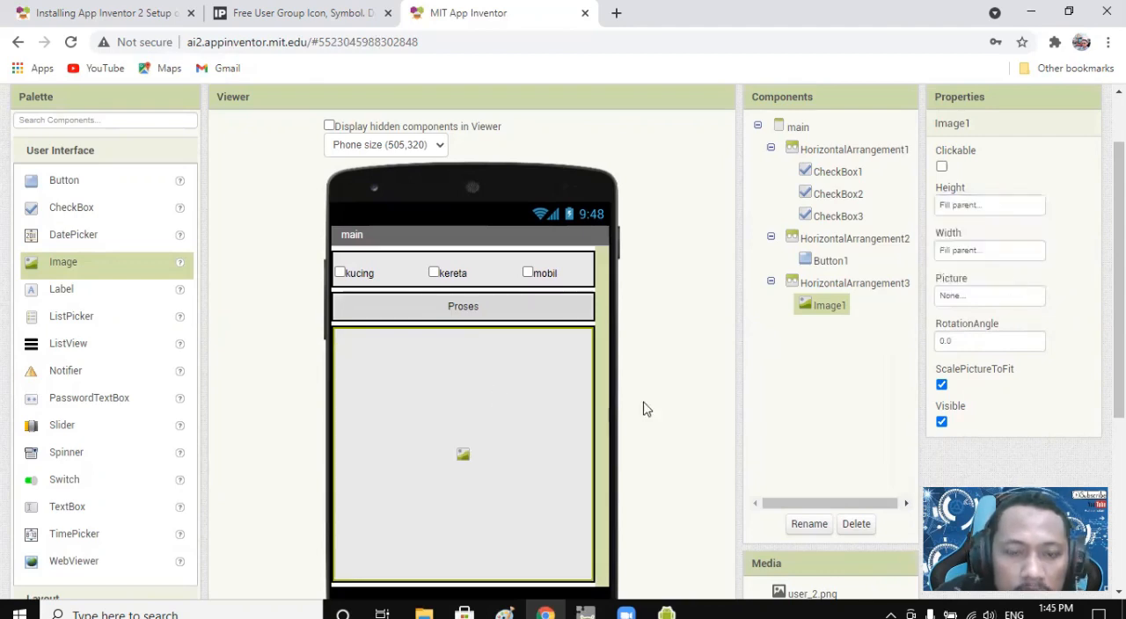
left_click(612, 343)
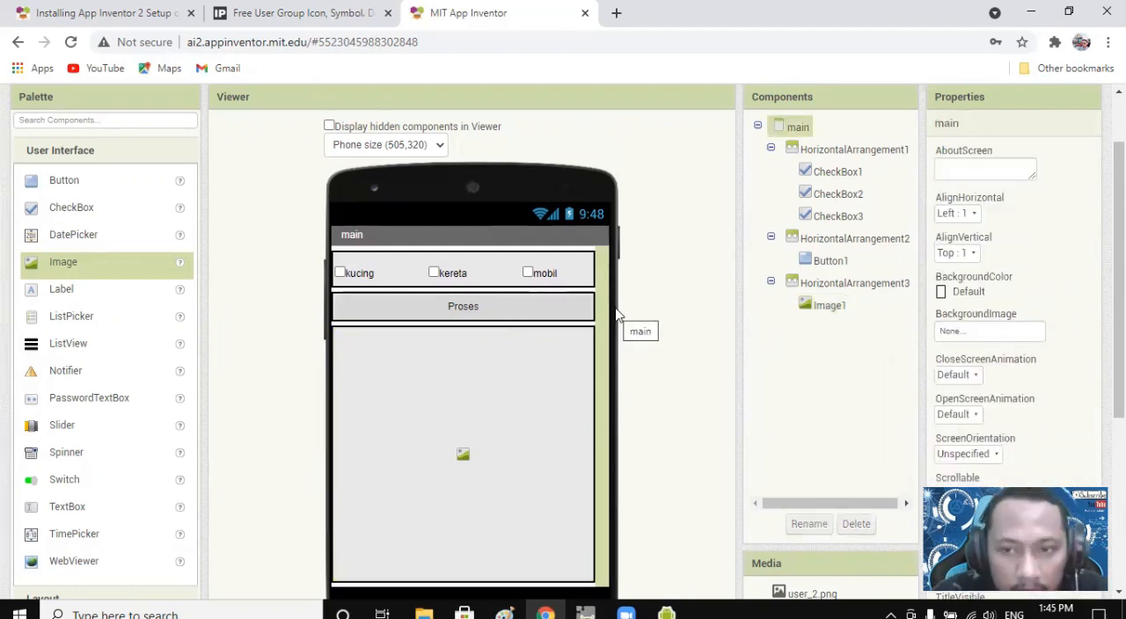
Try Blue and Light Gray as background colors for the Proses button.
left_click(499, 318)
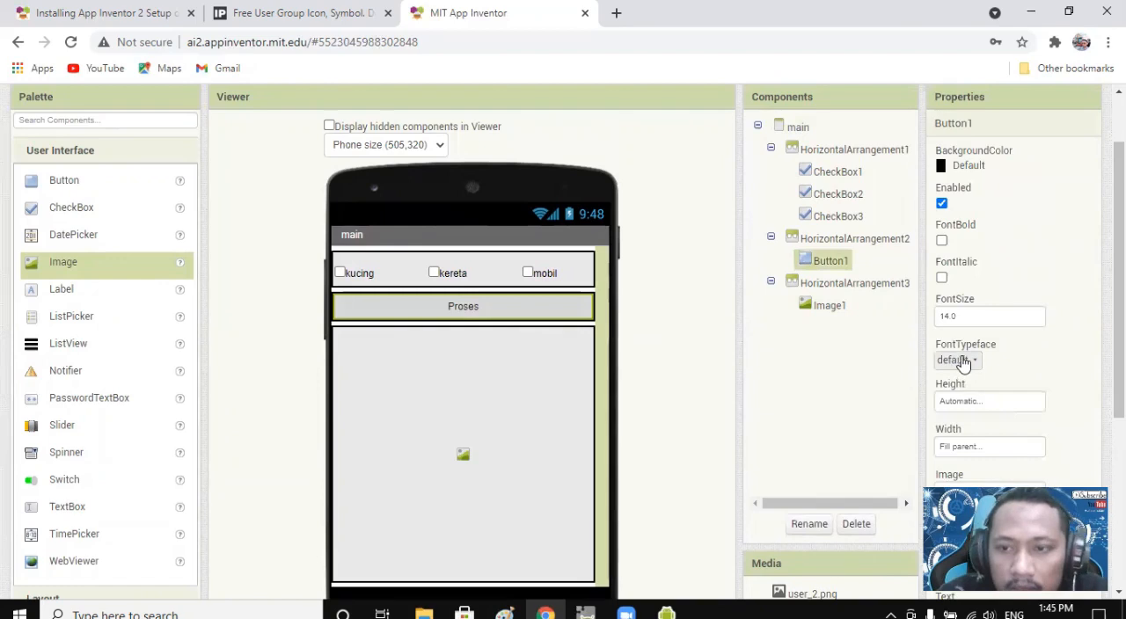
scroll(1020, 366, "down", 4)
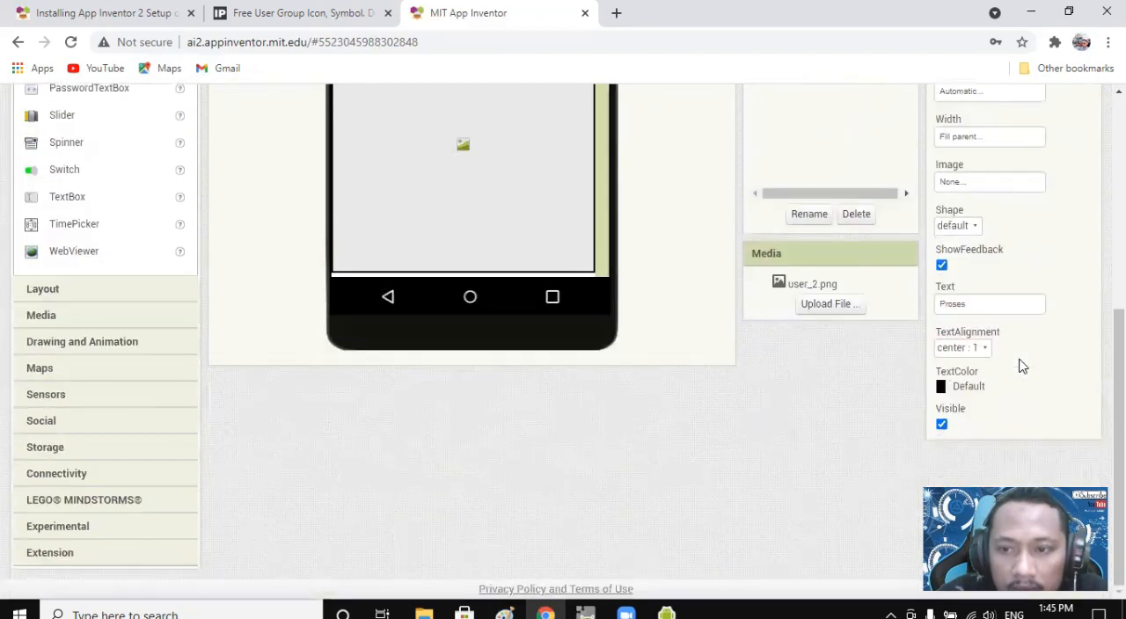
scroll(976, 368, "up", 5)
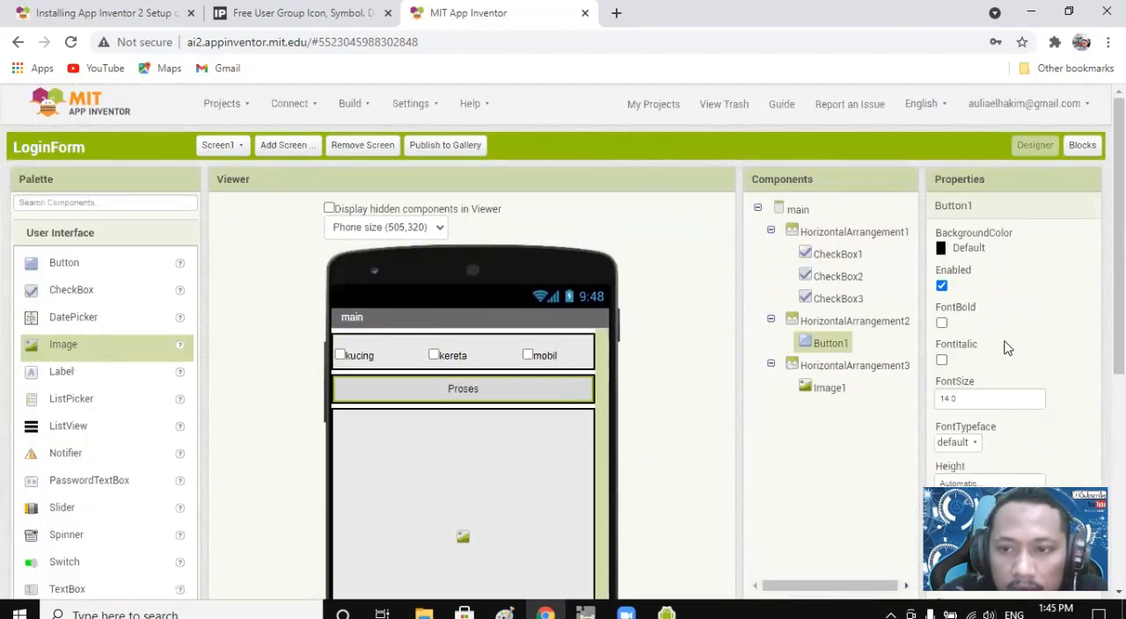
left_click(968, 248)
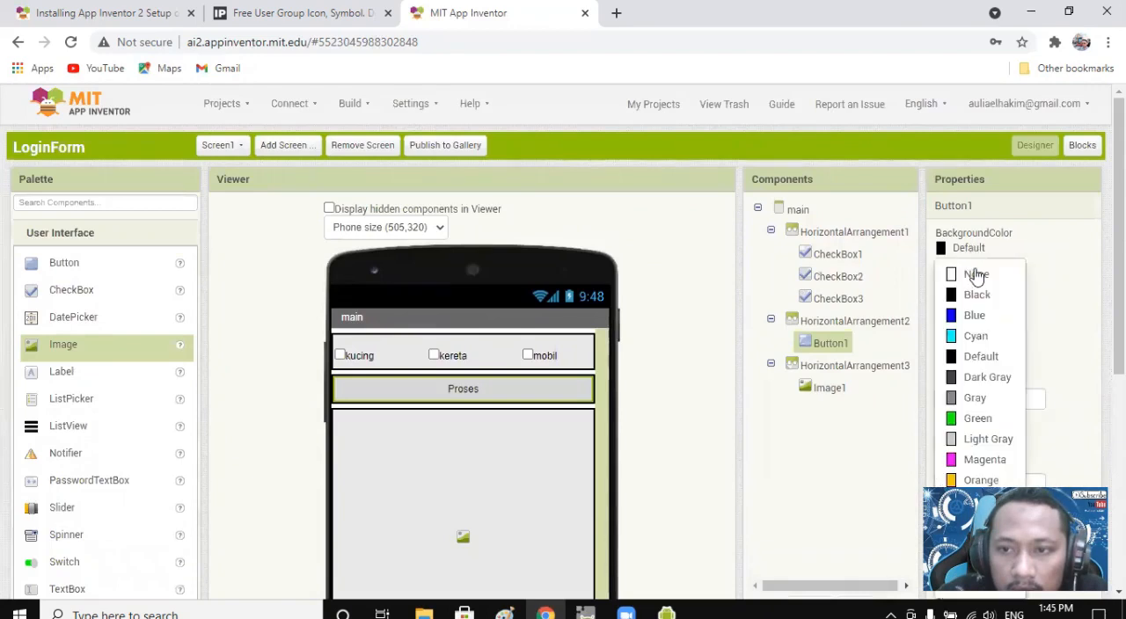
left_click(974, 315)
left_click(961, 250)
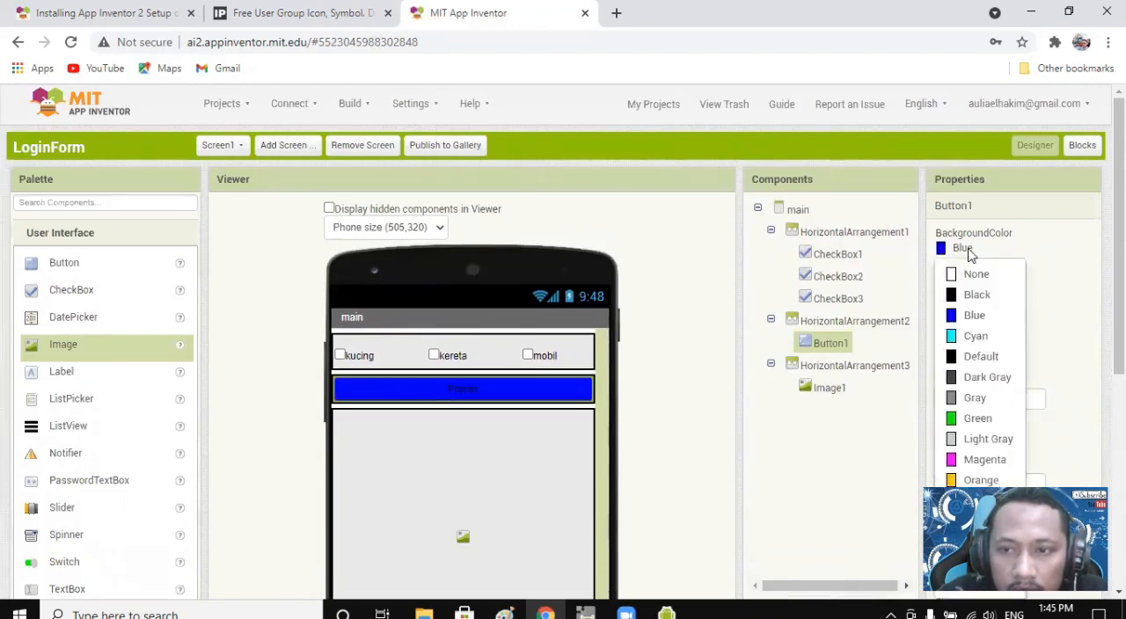
scroll(992, 299, "down", 1)
left_click(987, 358)
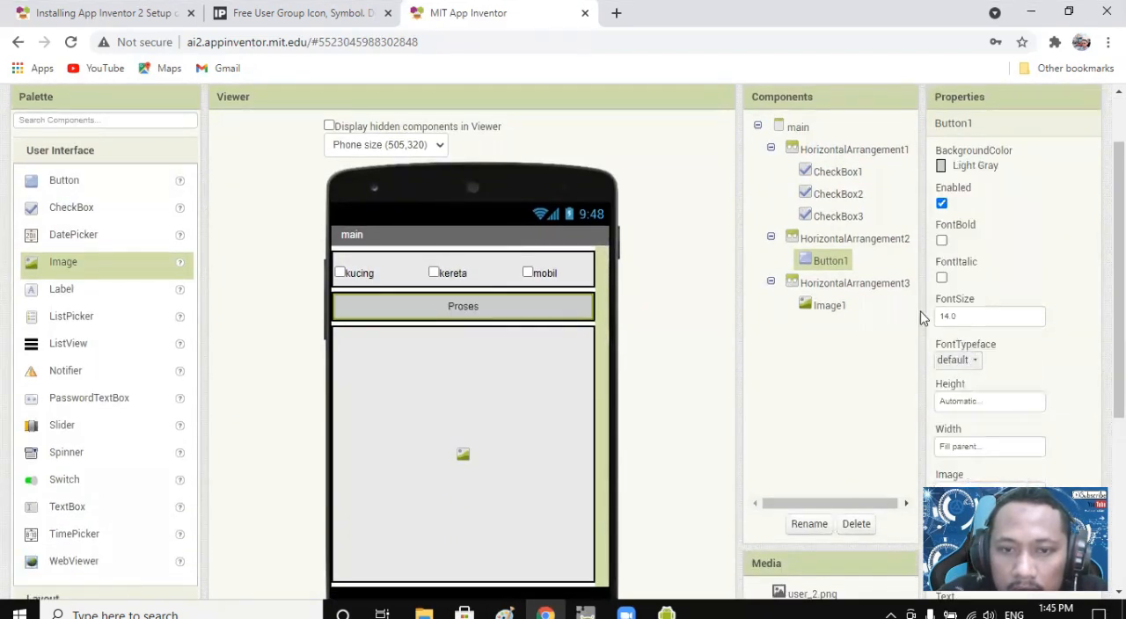
Set the background color of the Proses button to Yellow.
left_click(951, 166)
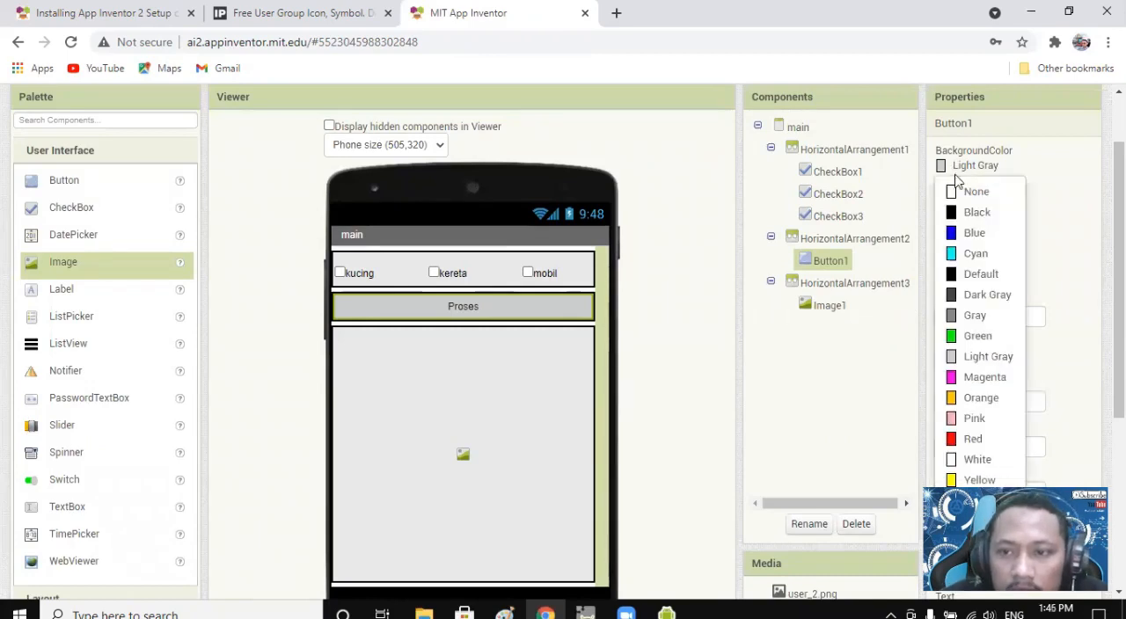
scroll(968, 330, "down", 3)
left_click(980, 232)
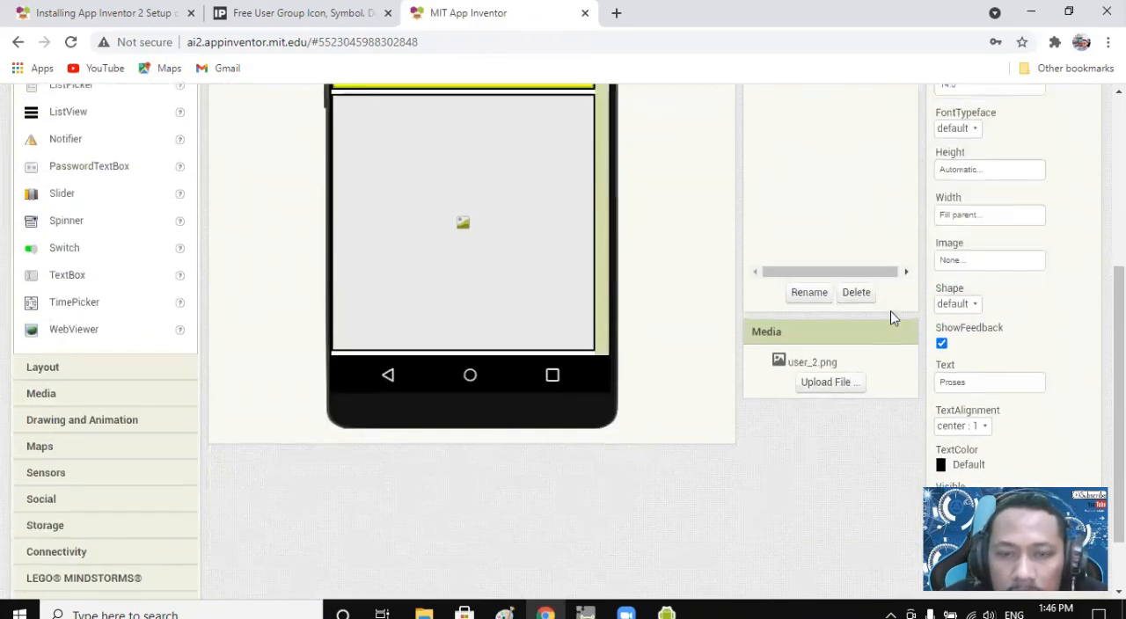
scroll(577, 435, "up", 4)
left_click(563, 419)
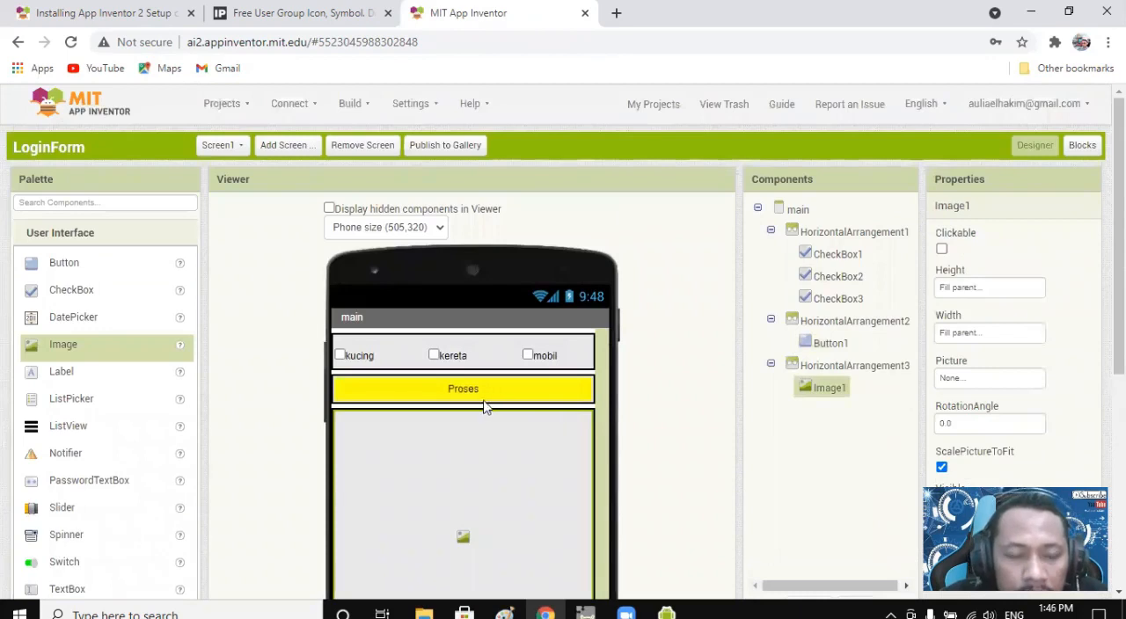
Switch the designer from the main screen to Screen1.
scroll(586, 378, "down", 1)
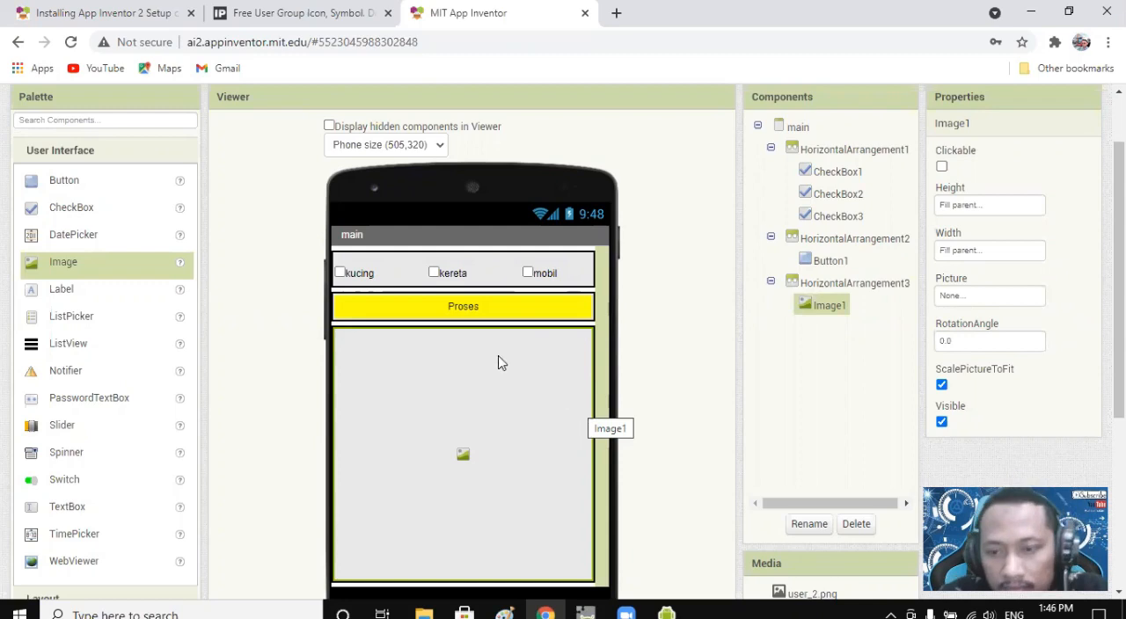
scroll(678, 349, "up", 1)
scroll(678, 349, "up", 1)
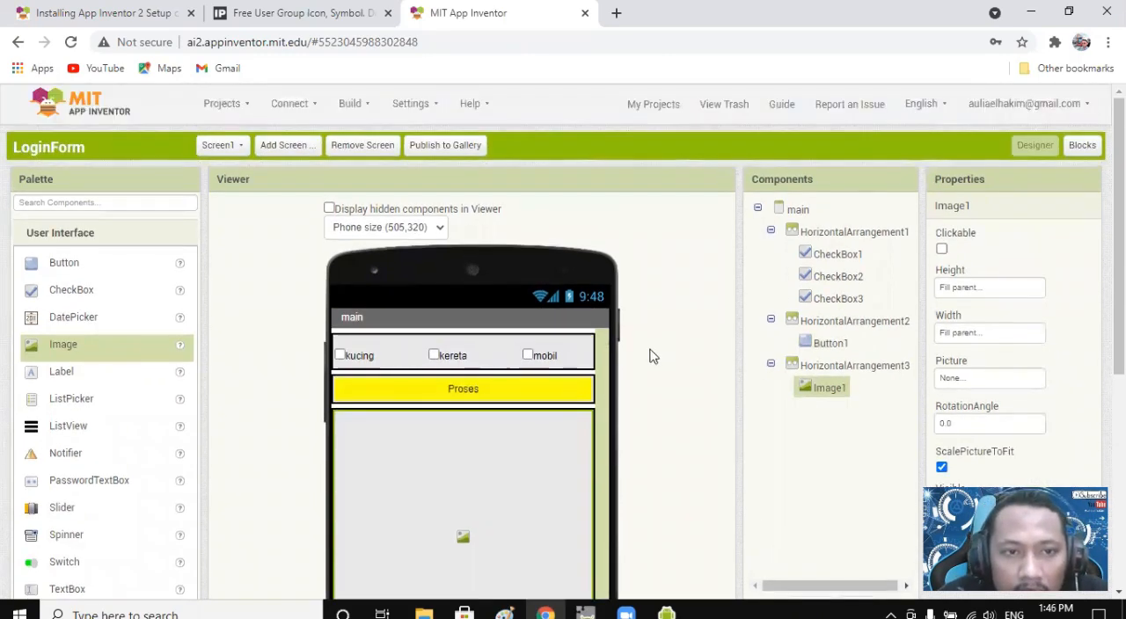
left_click(220, 146)
left_click(222, 173)
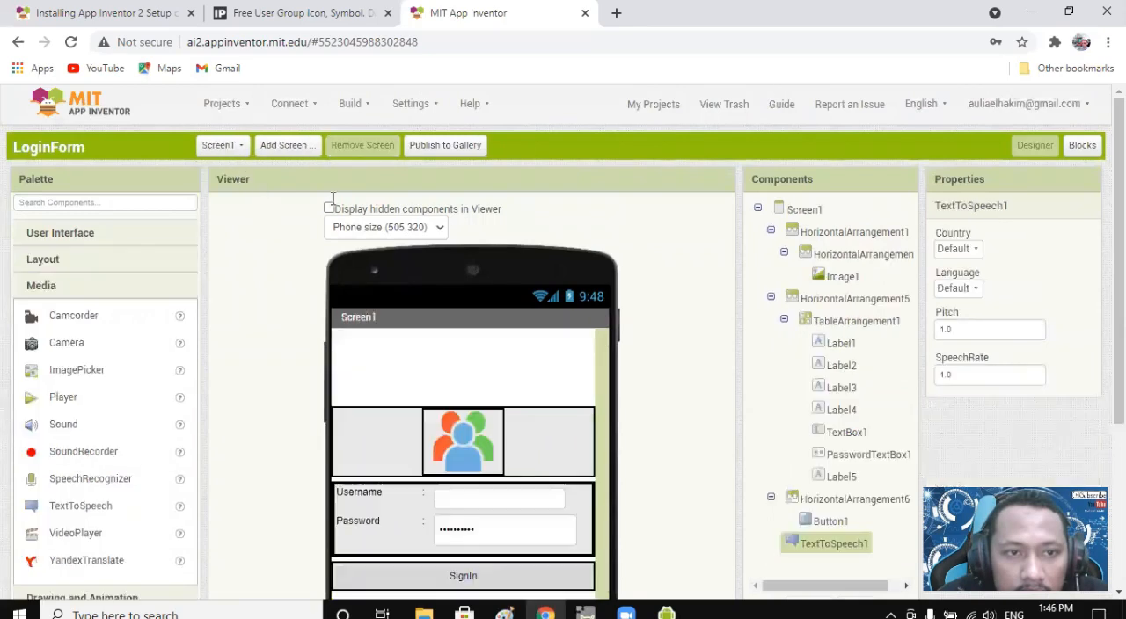
scroll(649, 395, "down", 3)
scroll(586, 397, "up", 2)
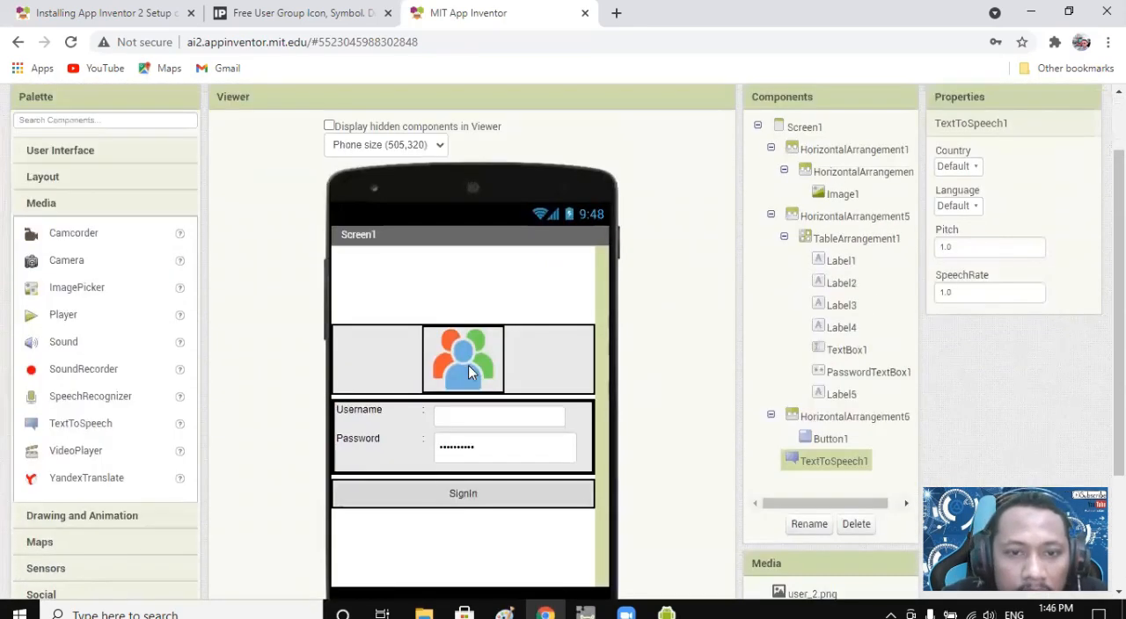
Try ScalePictureToFit on the user icon image of Screen1 and turn it off again.
left_click(468, 363)
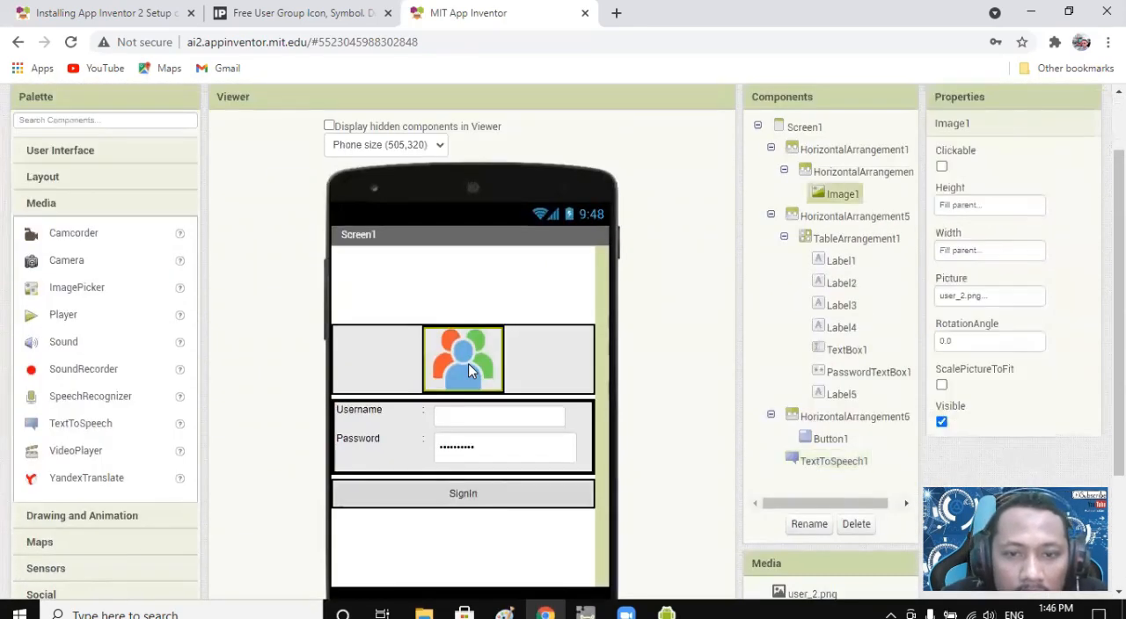
left_click(941, 385)
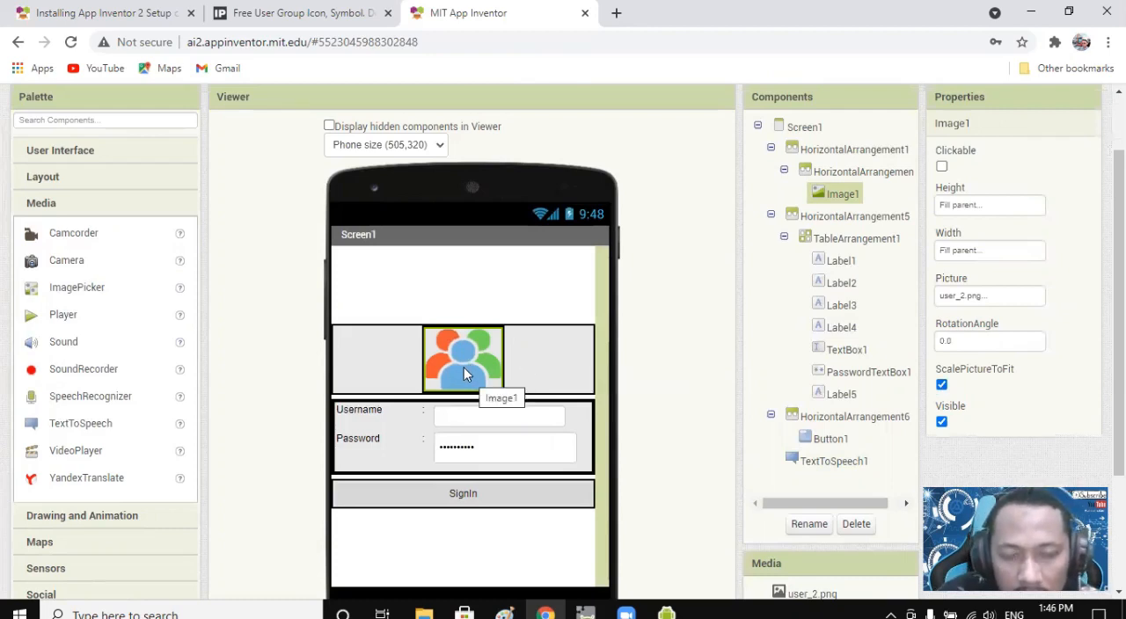
left_click(941, 386)
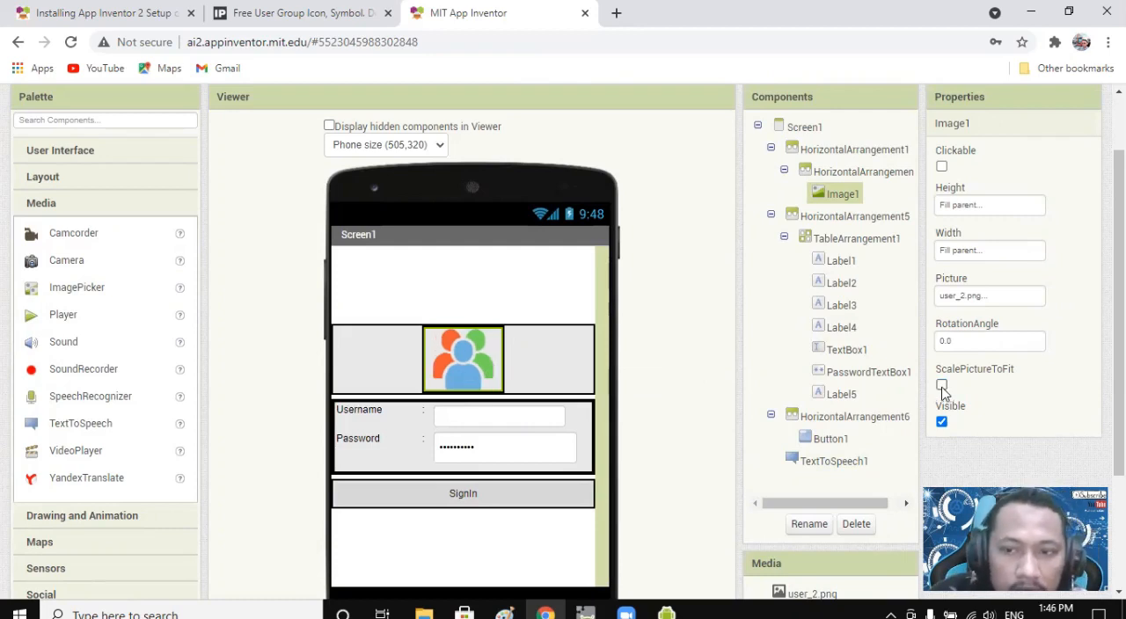
left_click(549, 371)
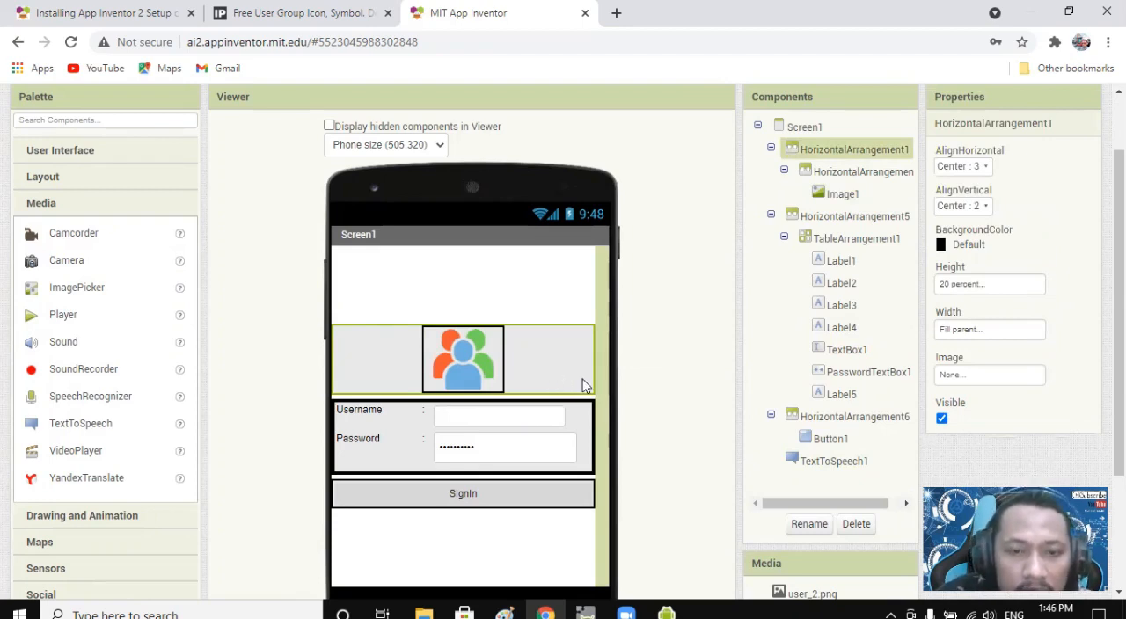
Connect the LoginForm project to the emulator and minimize the emulator window while it starts.
scroll(607, 423, "down", 1)
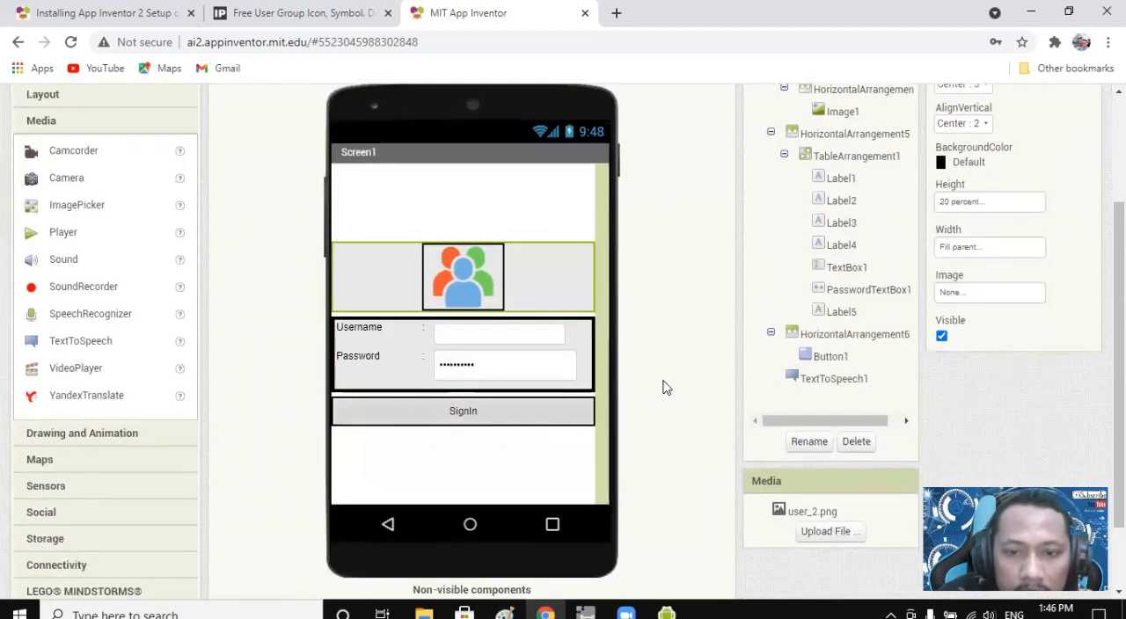
scroll(664, 387, "up", 2)
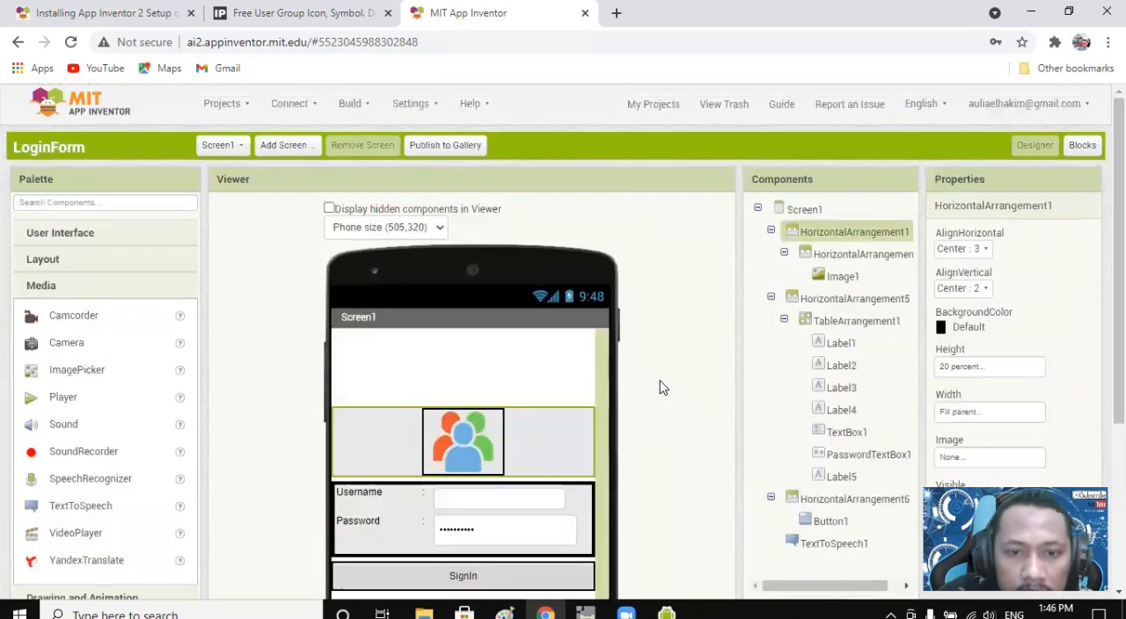
left_click(289, 104)
left_click(296, 161)
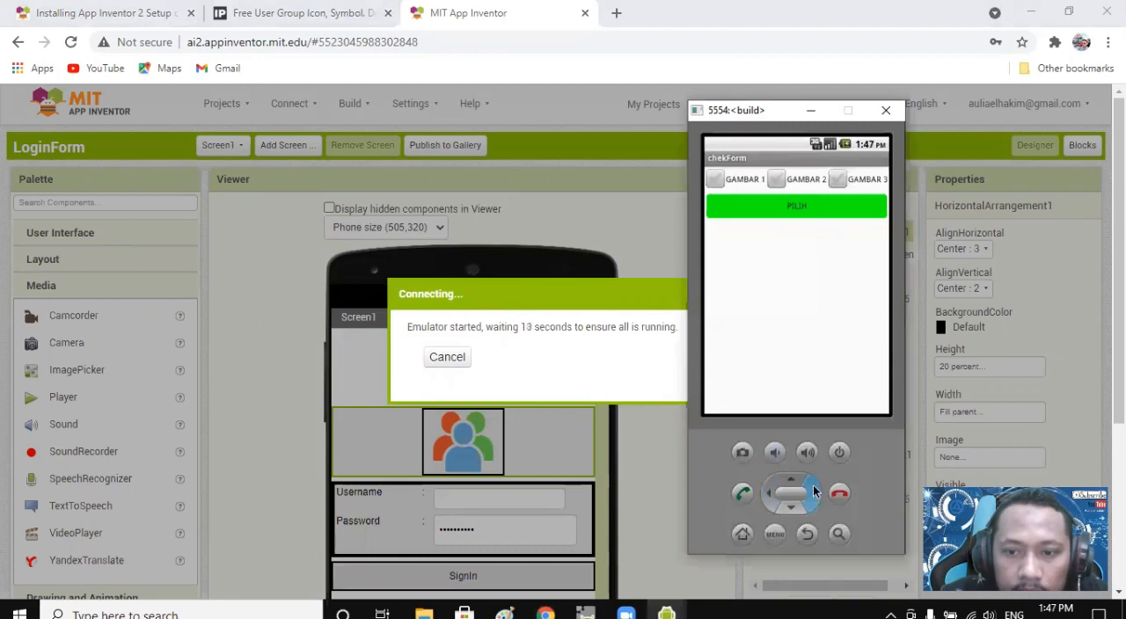
left_click(811, 113)
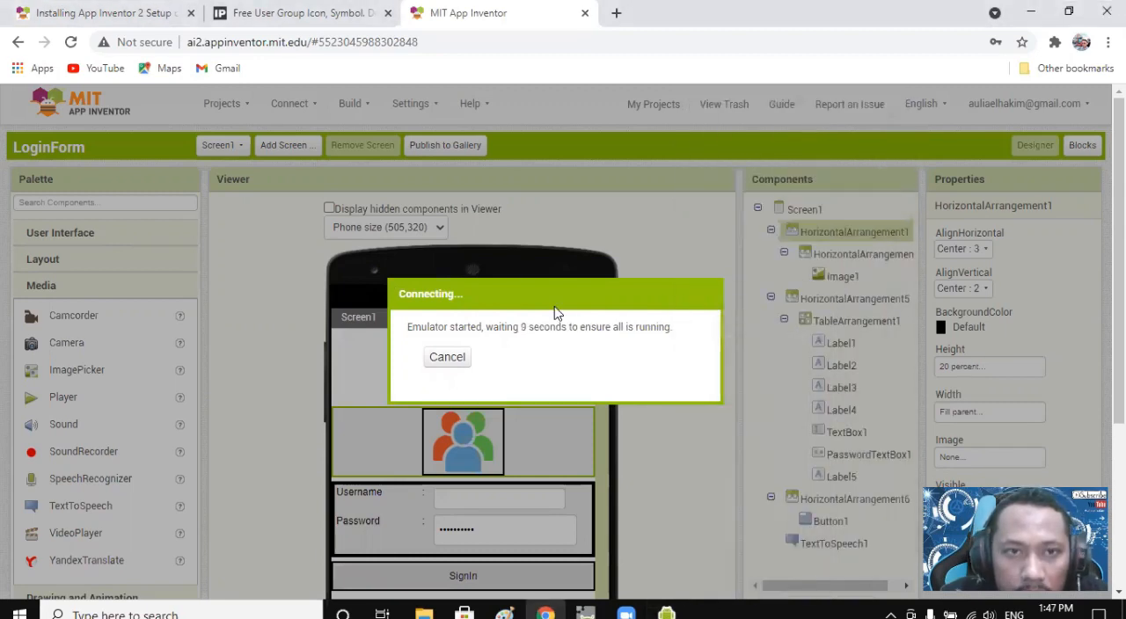
Look over the page on installing App Inventor 2 Setup on Windows and return to the LoginForm project.
left_click(146, 12)
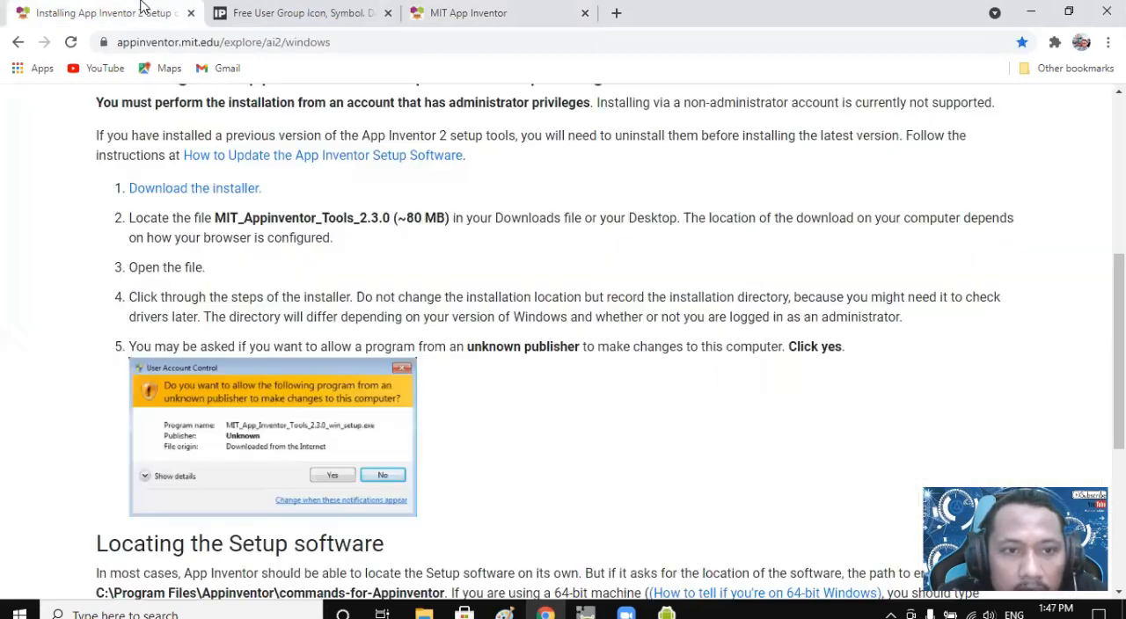
scroll(525, 408, "up", 1)
scroll(525, 408, "up", 3)
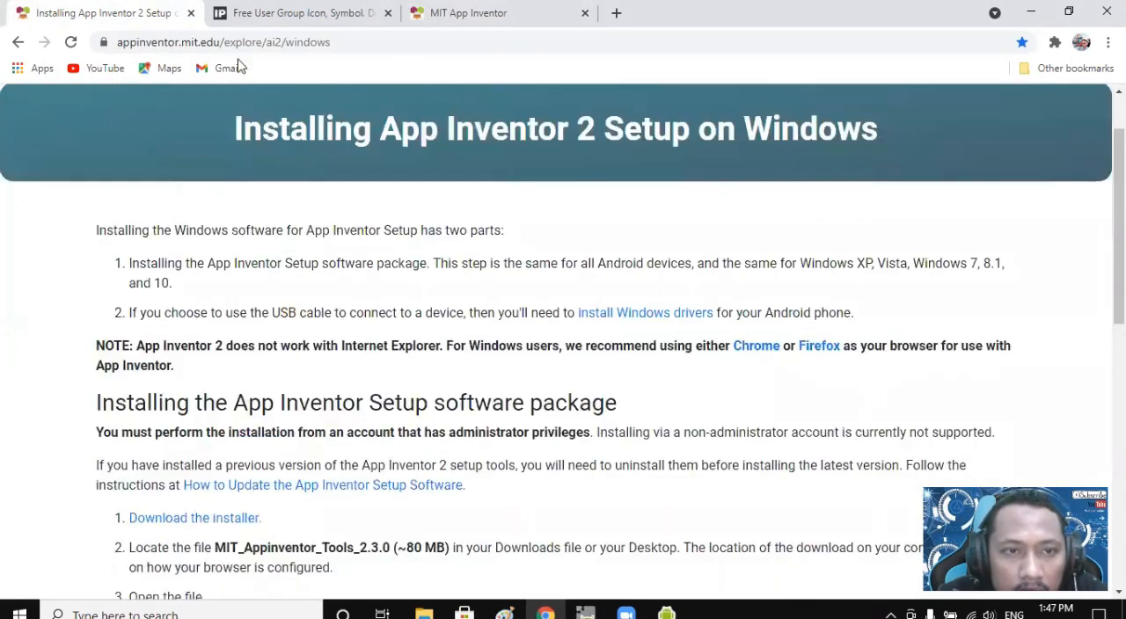
scroll(764, 188, "up", 1)
left_click(537, 19)
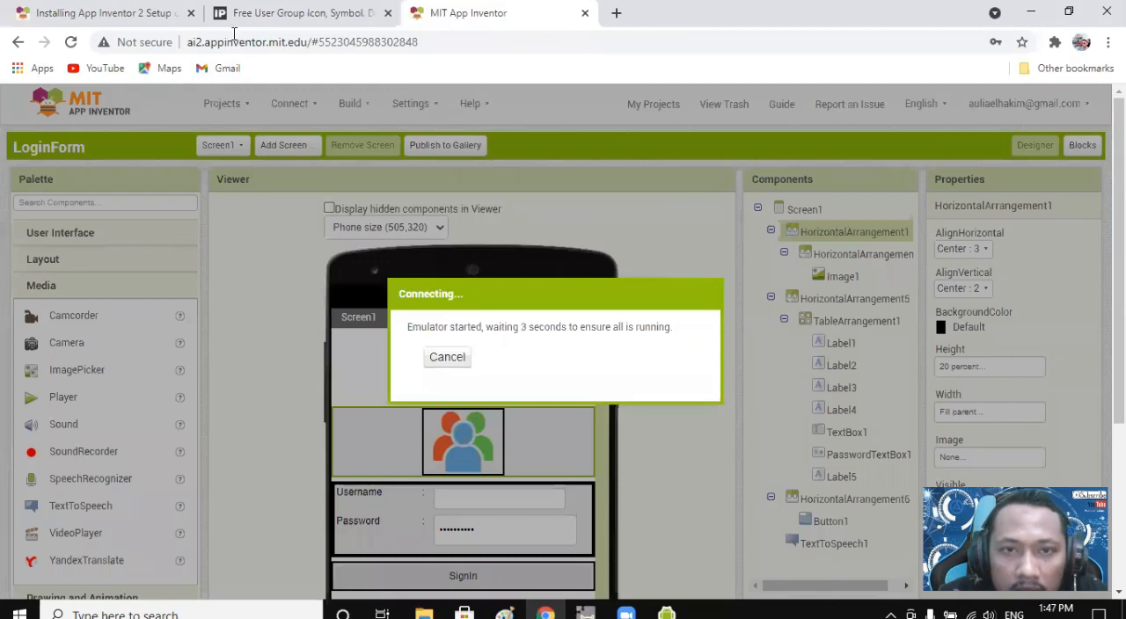
Go back to the App Inventor 2 Setup for Windows page, show its full address and find the installer download link.
left_click(111, 9)
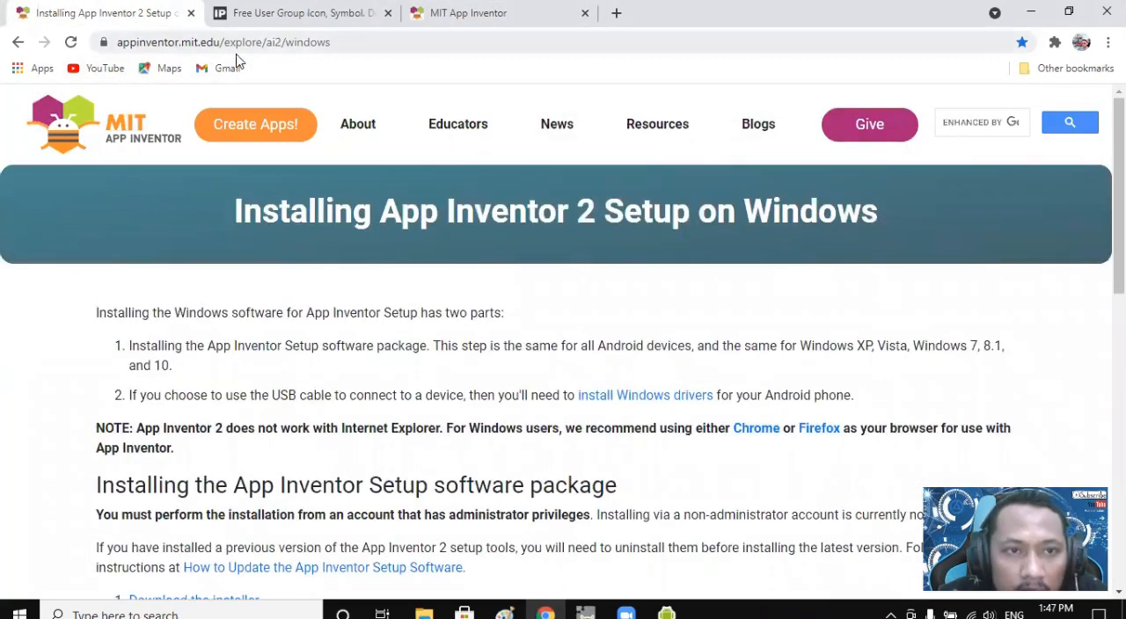
left_click(327, 43)
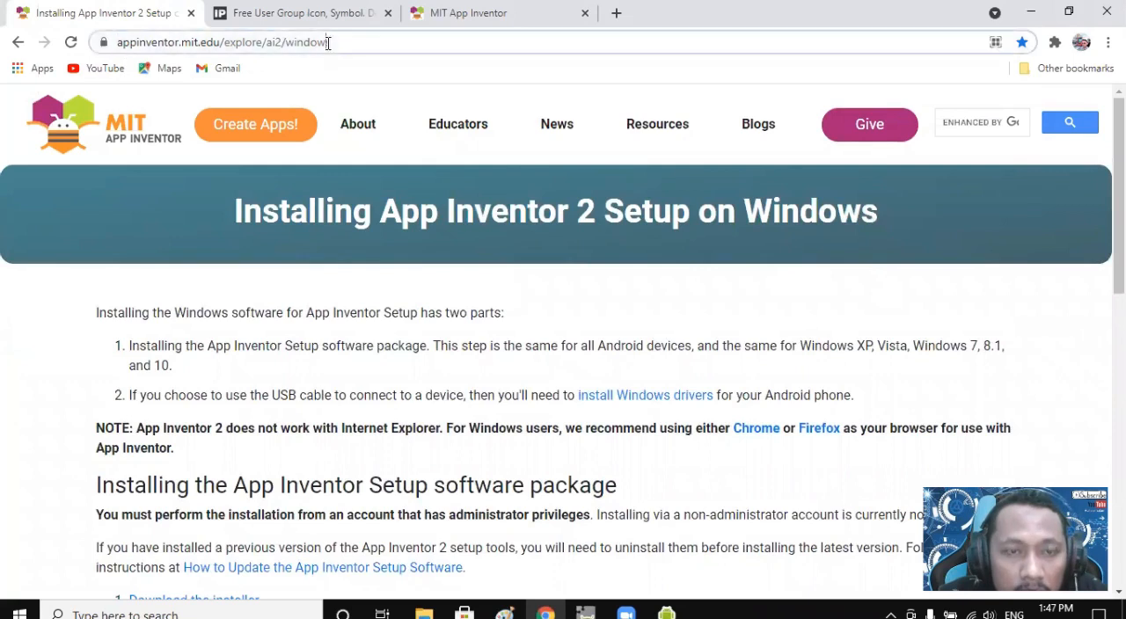
left_click(327, 42)
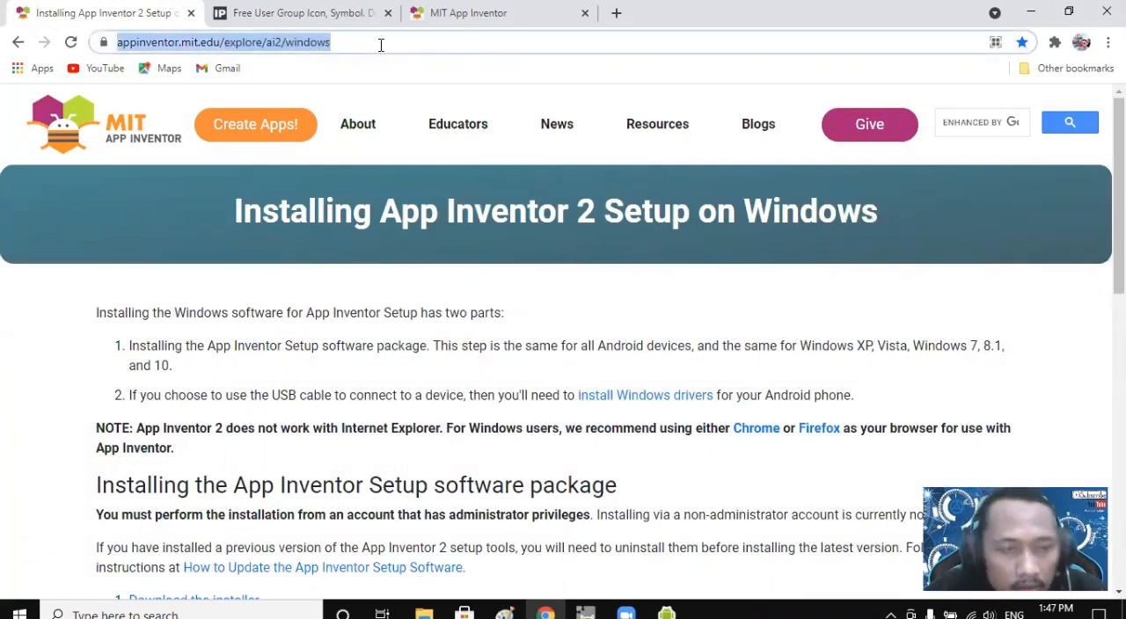
left_click(383, 44)
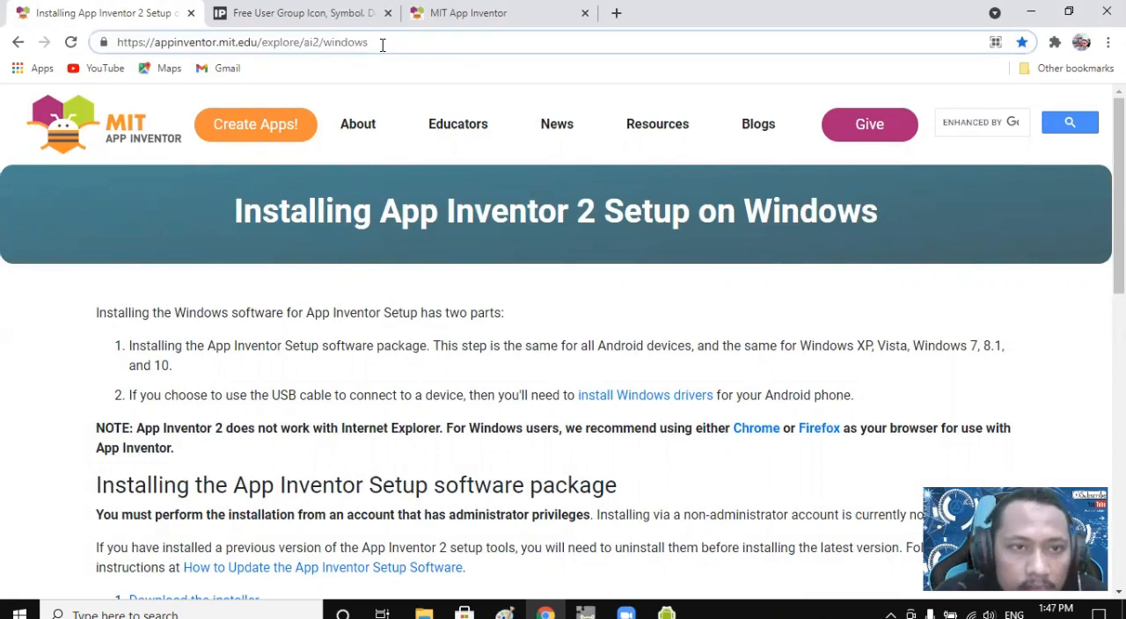
scroll(491, 431, "down", 3)
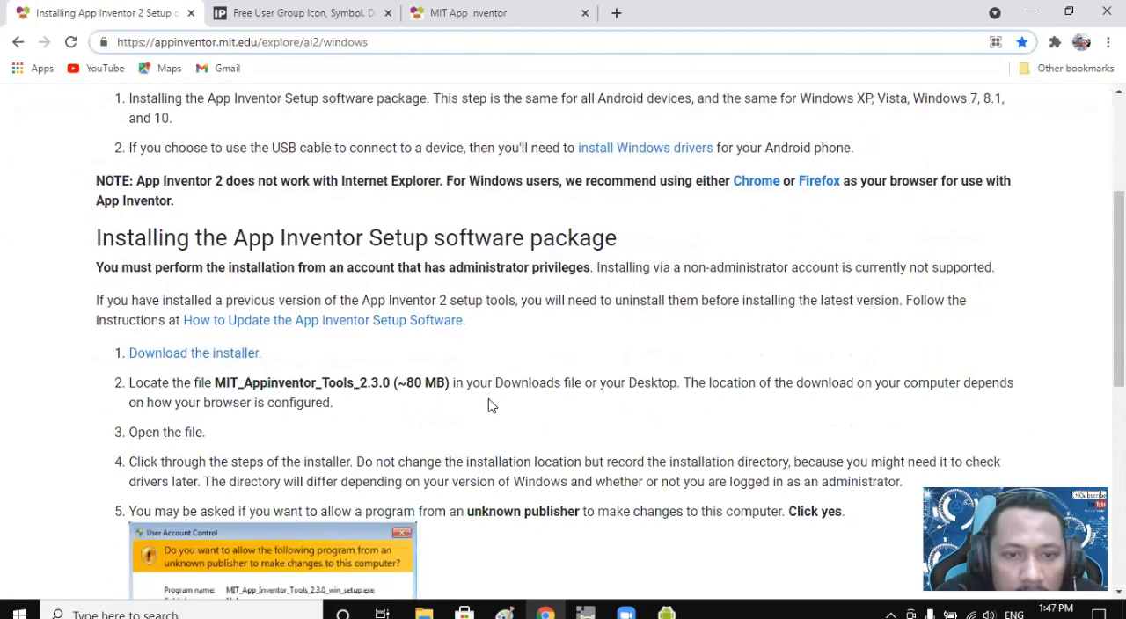
scroll(491, 405, "down", 1)
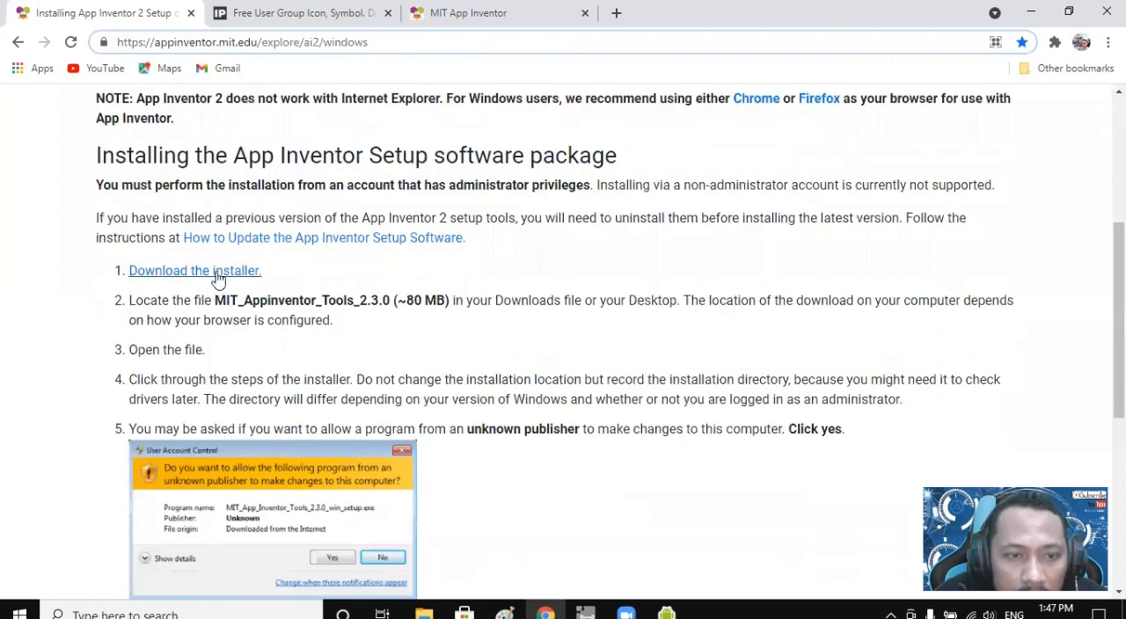
Start downloading the MIT App Inventor Tools installer, cancel the download and continue down the instructions page.
left_click(222, 273)
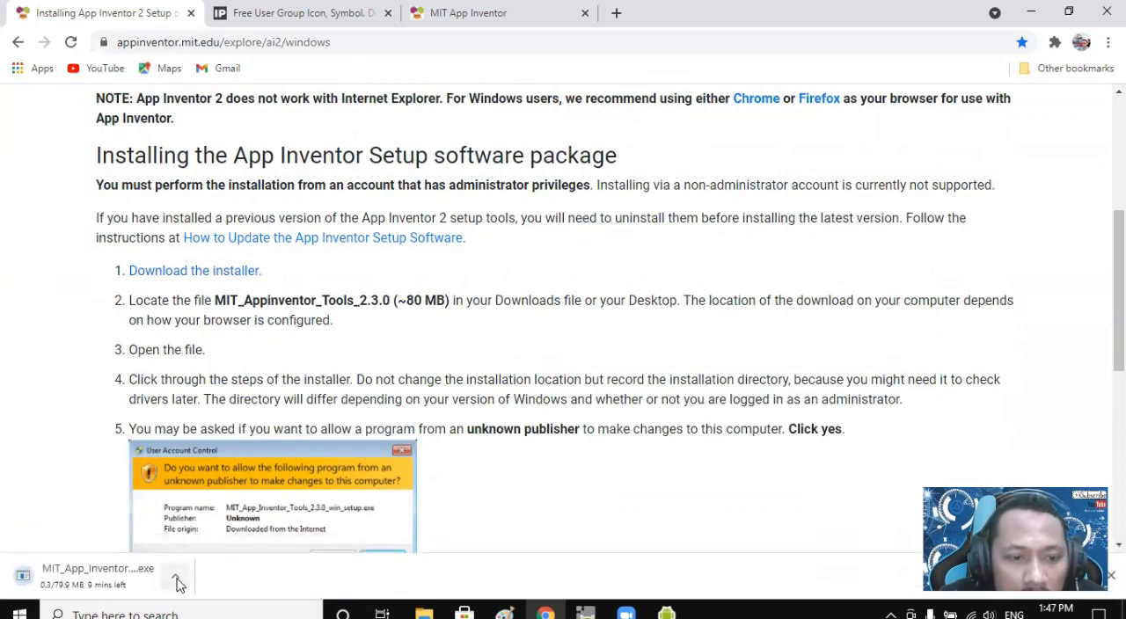
left_click(176, 579)
left_click(210, 552)
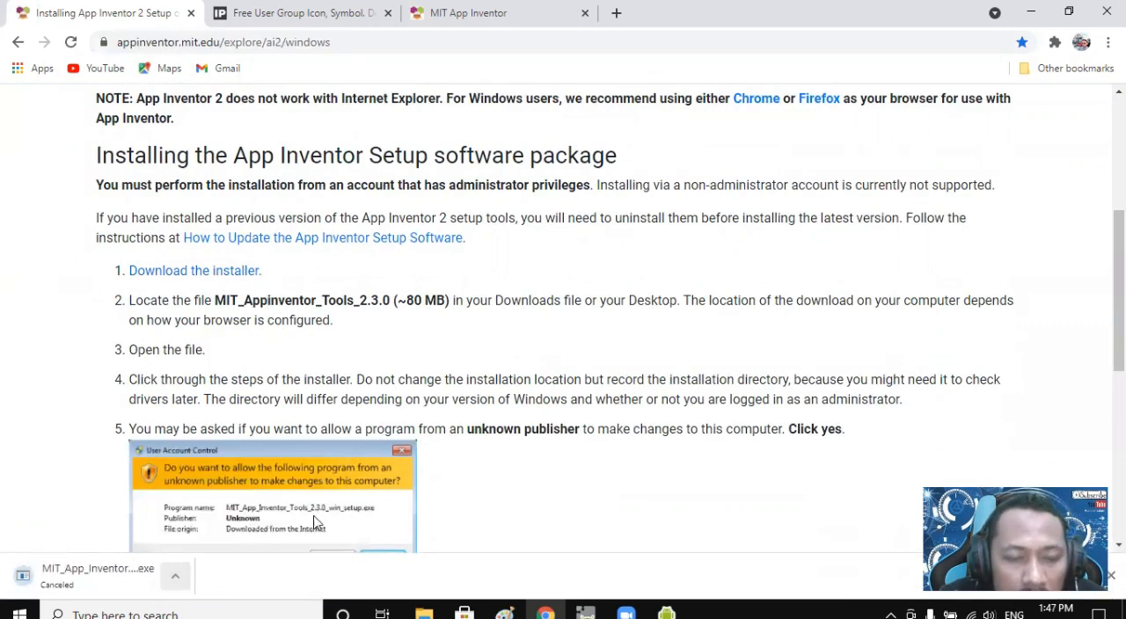
left_click(175, 582)
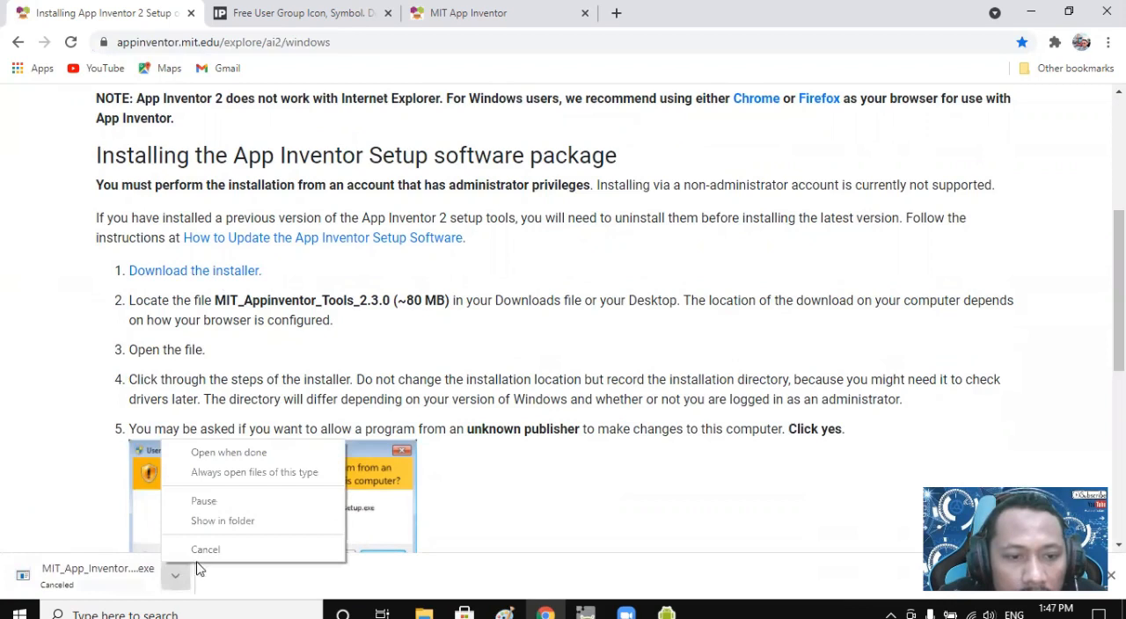
left_click(423, 356)
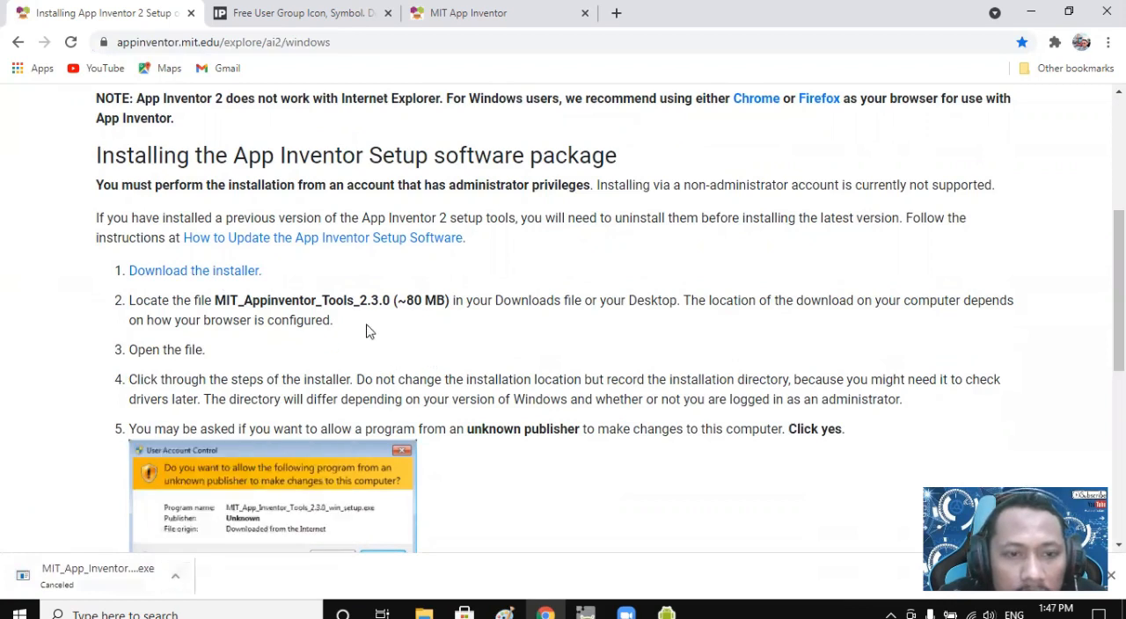
scroll(369, 326, "down", 3)
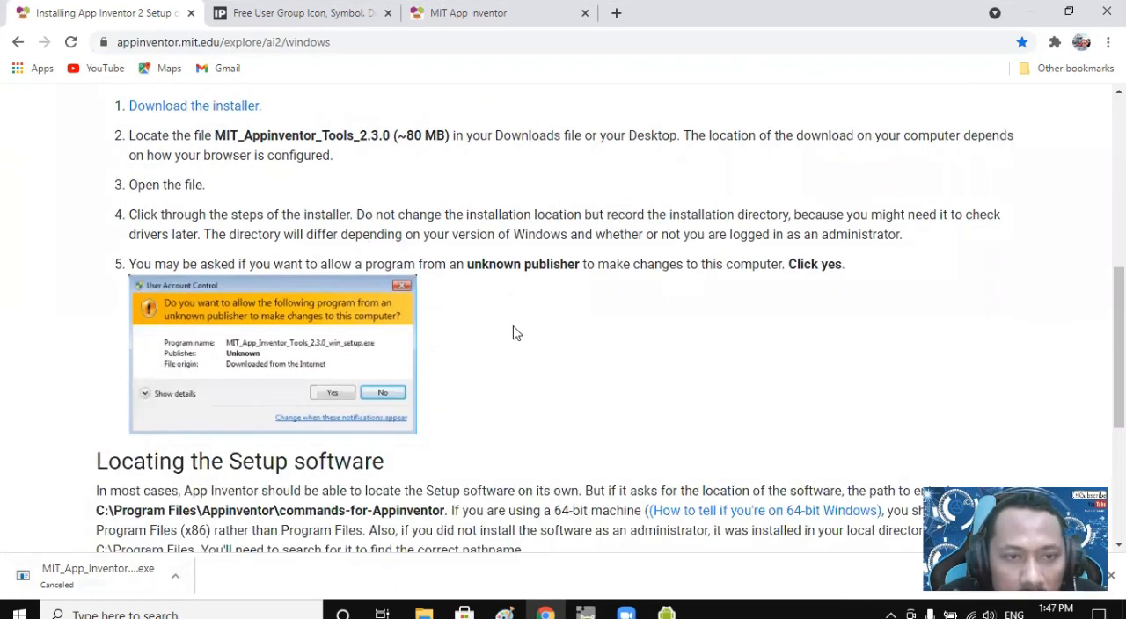
Bring up the emulator window running the LoginForm app and dismiss the options menu covering its screen.
left_click(667, 613)
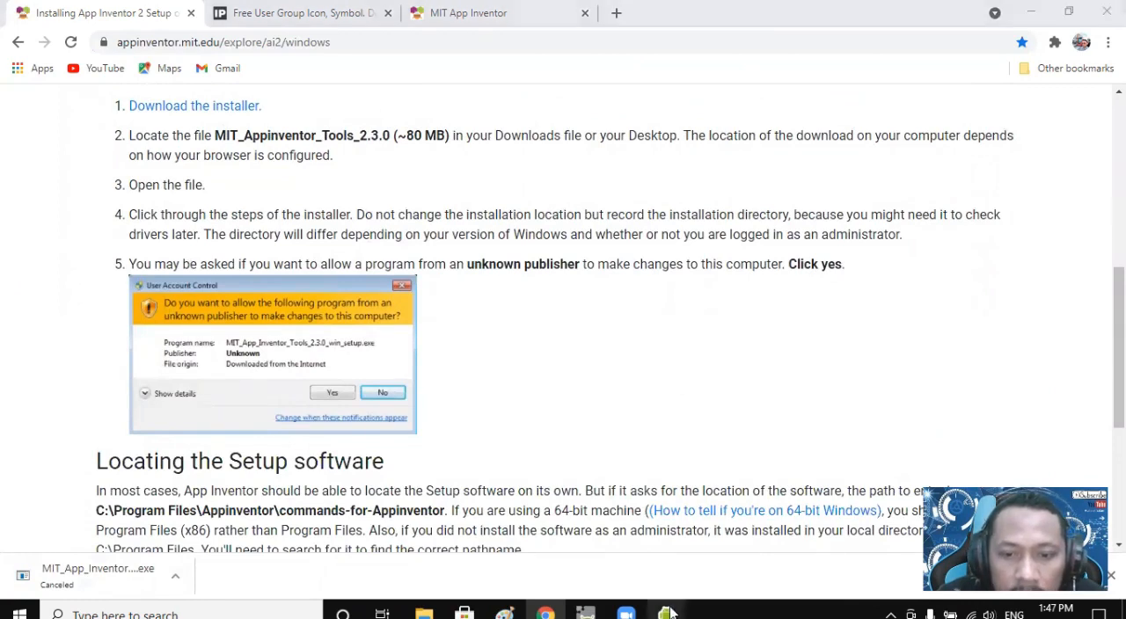
left_click(757, 556)
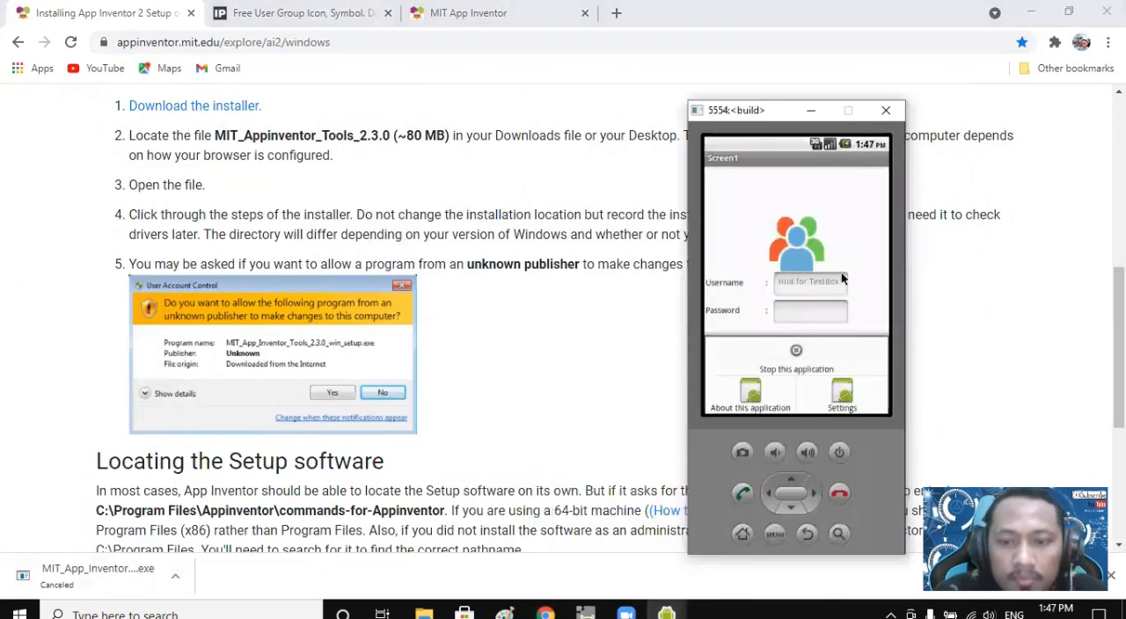
left_click(838, 400)
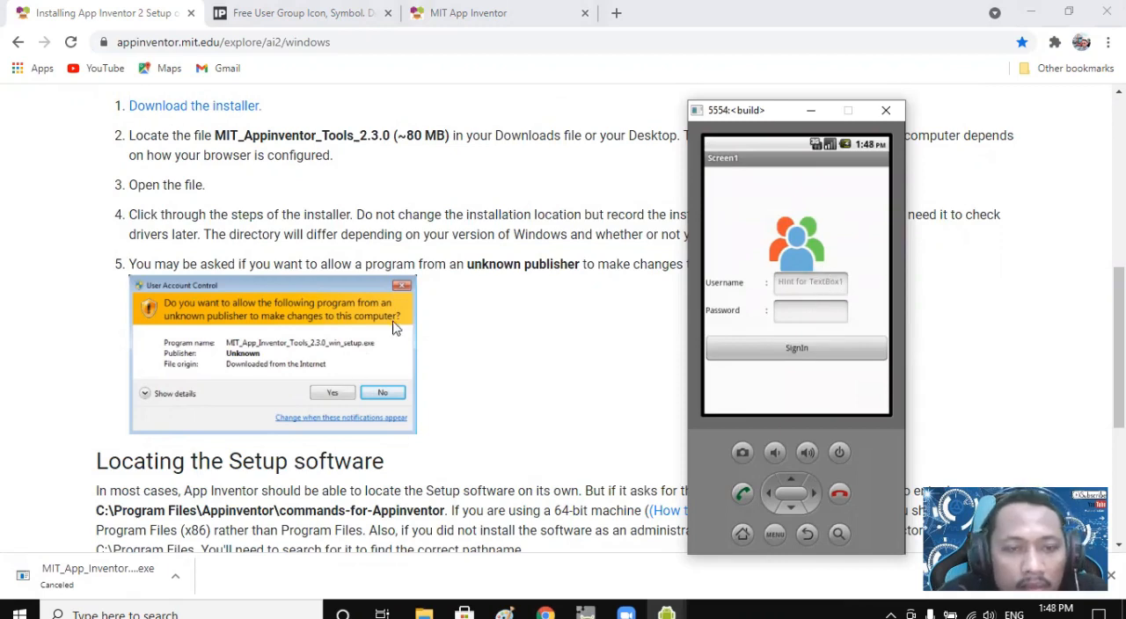
Return to the LoginForm project, show Screen1 in the designer and compare its layout with the emulator.
left_click(550, 9)
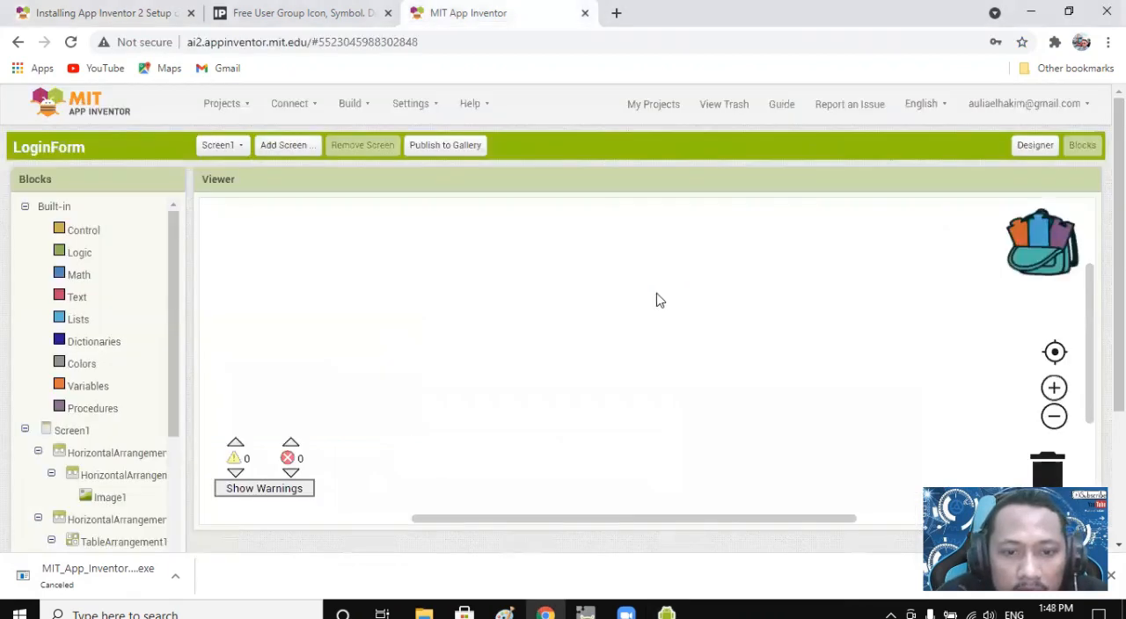
left_click(226, 146)
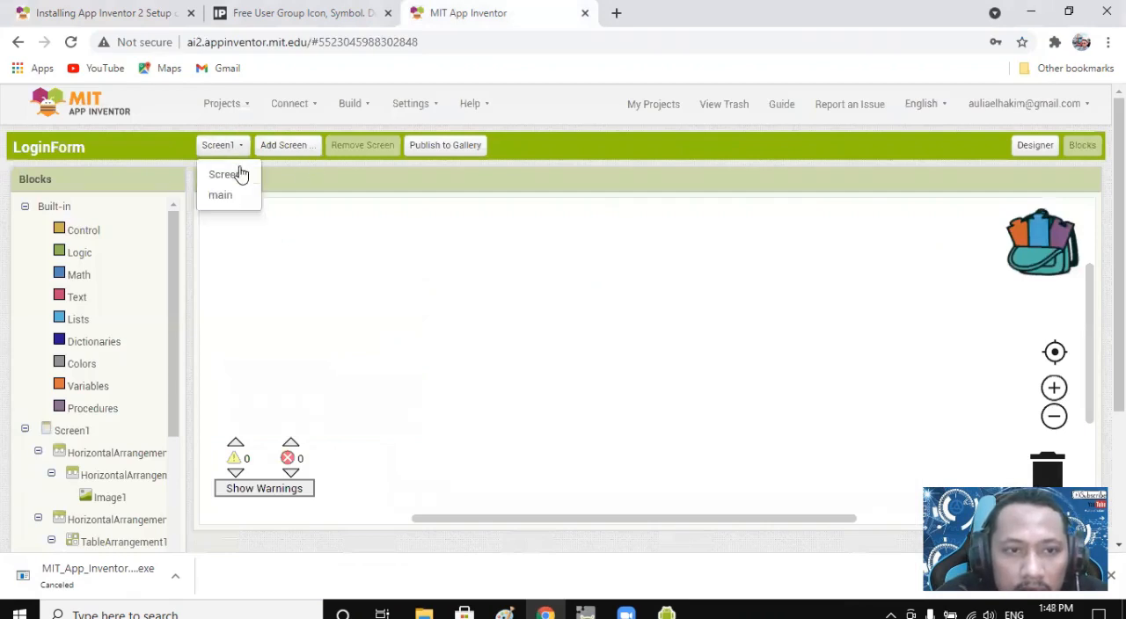
left_click(236, 172)
left_click(1034, 147)
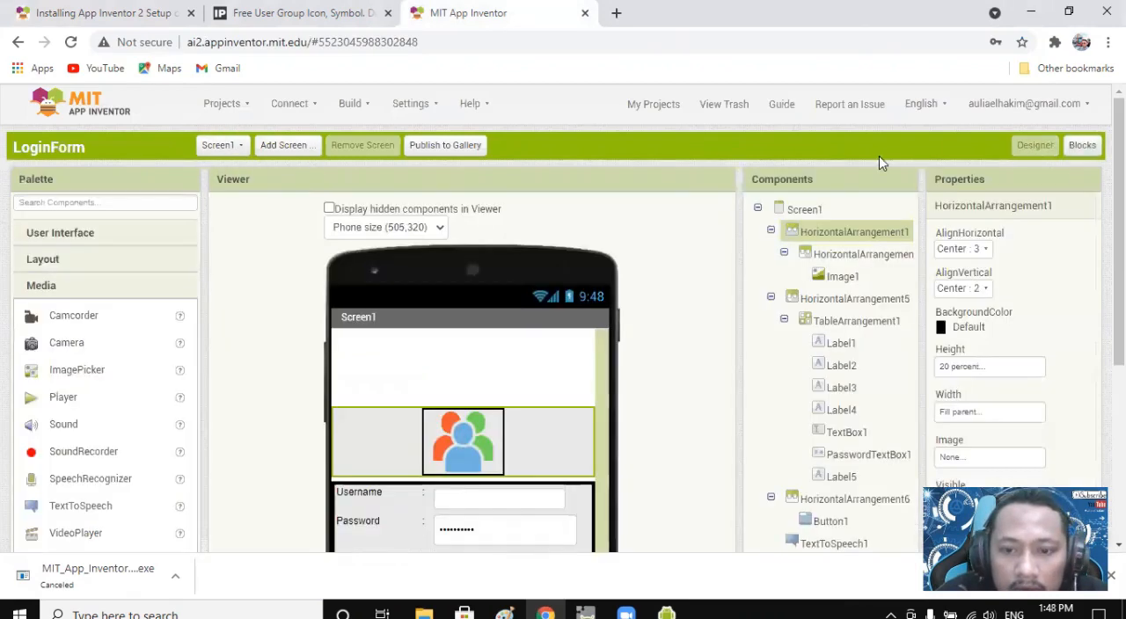
scroll(648, 376, "down", 1)
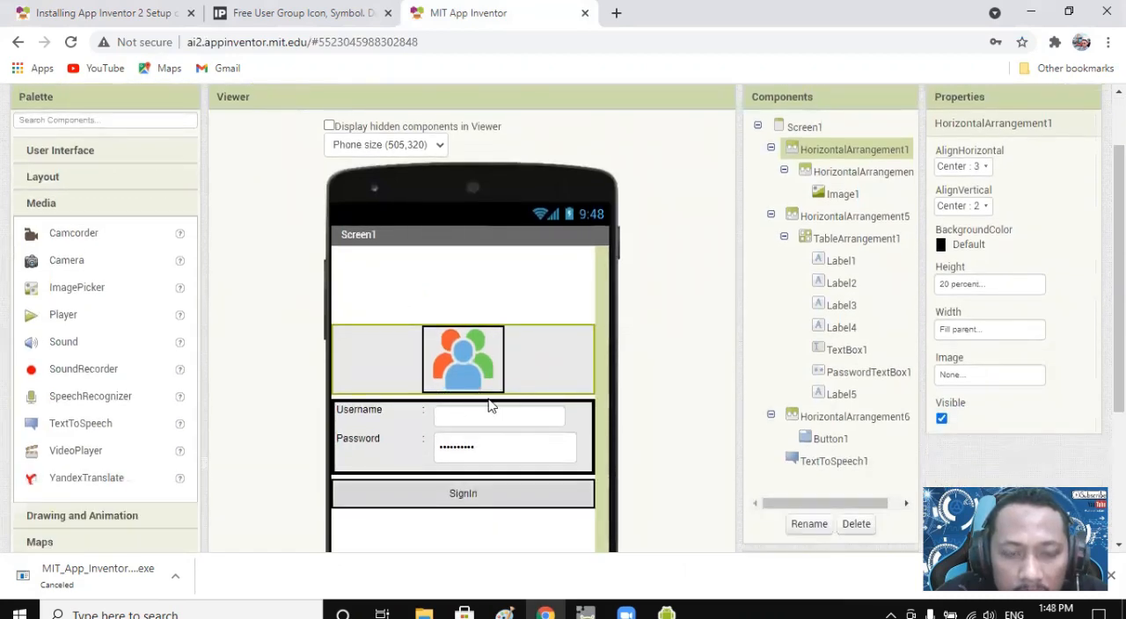
left_click(666, 613)
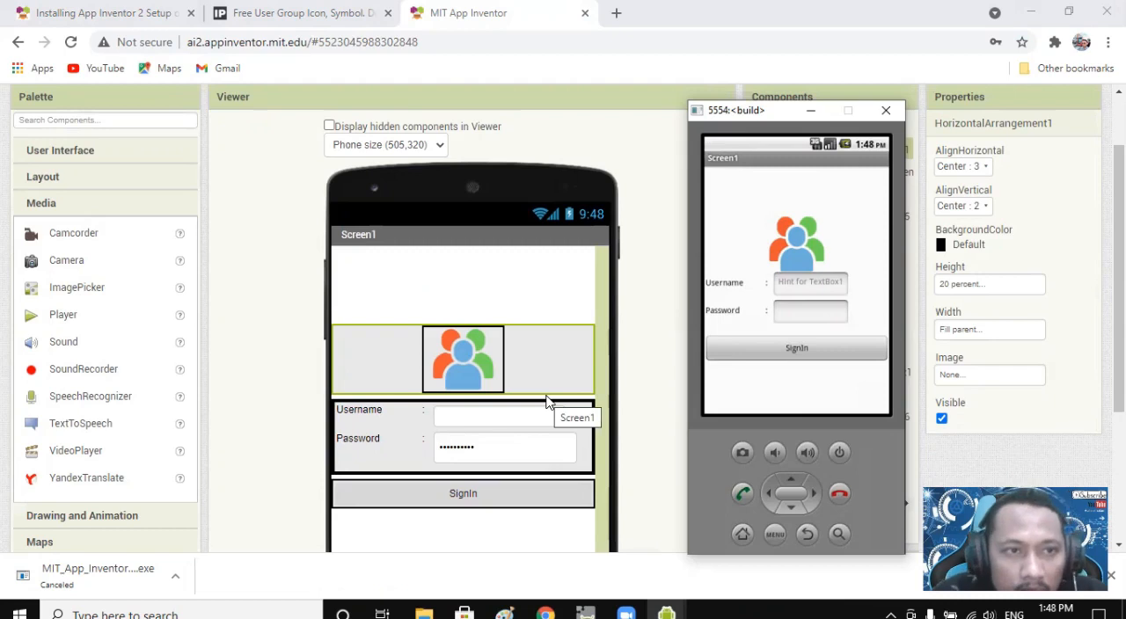
Look over the rest of the App Inventor Setup instructions and bring the emulator window up again.
left_click(149, 11)
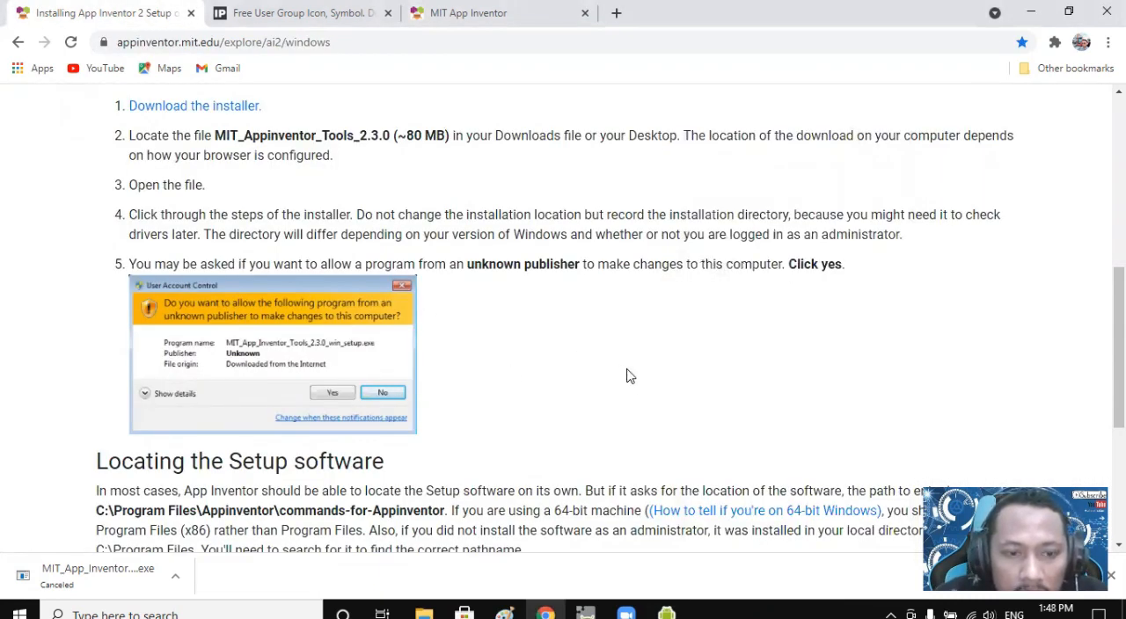
scroll(628, 376, "down", 1)
left_click(667, 611)
left_click(779, 528)
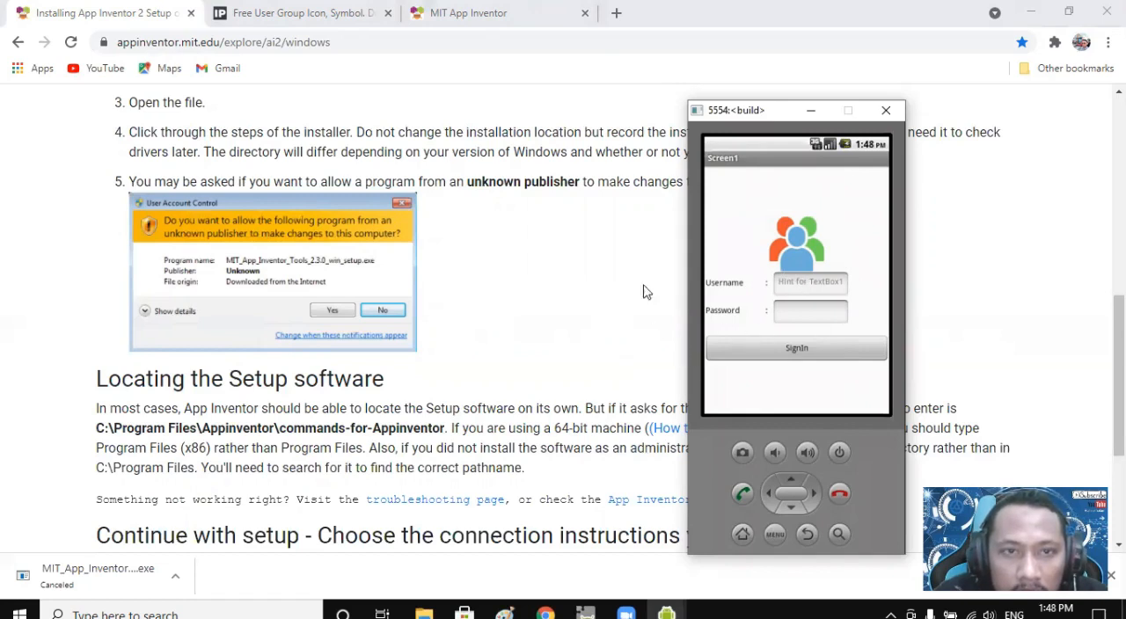
Add a HorizontalArrangement between the user icon image and the username and password fields of Screen1.
left_click(456, 12)
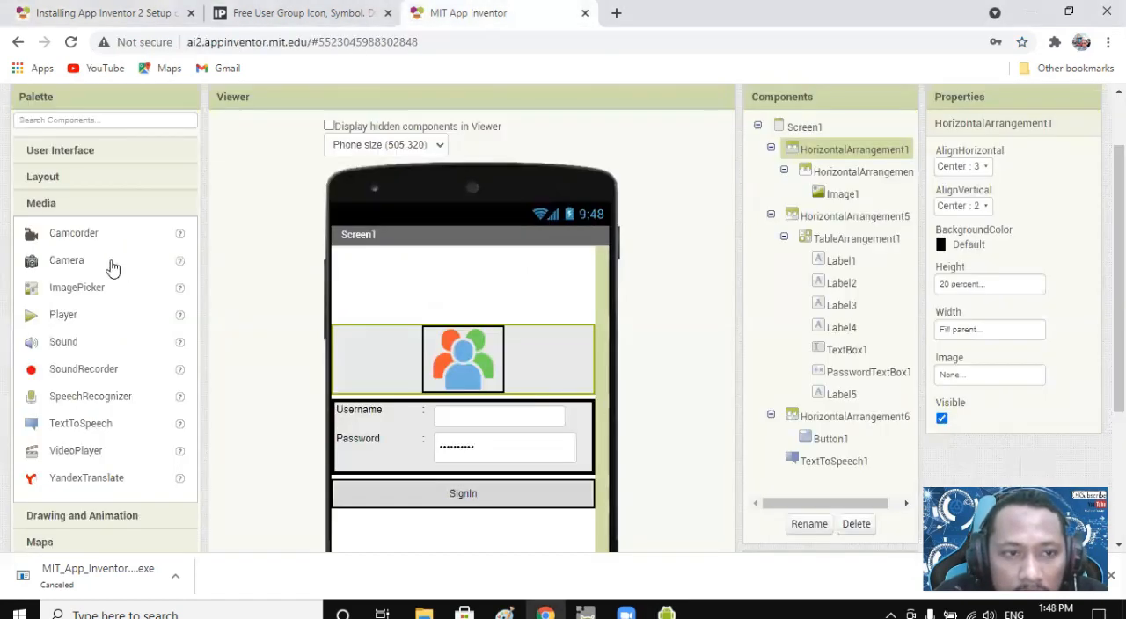
left_click(66, 158)
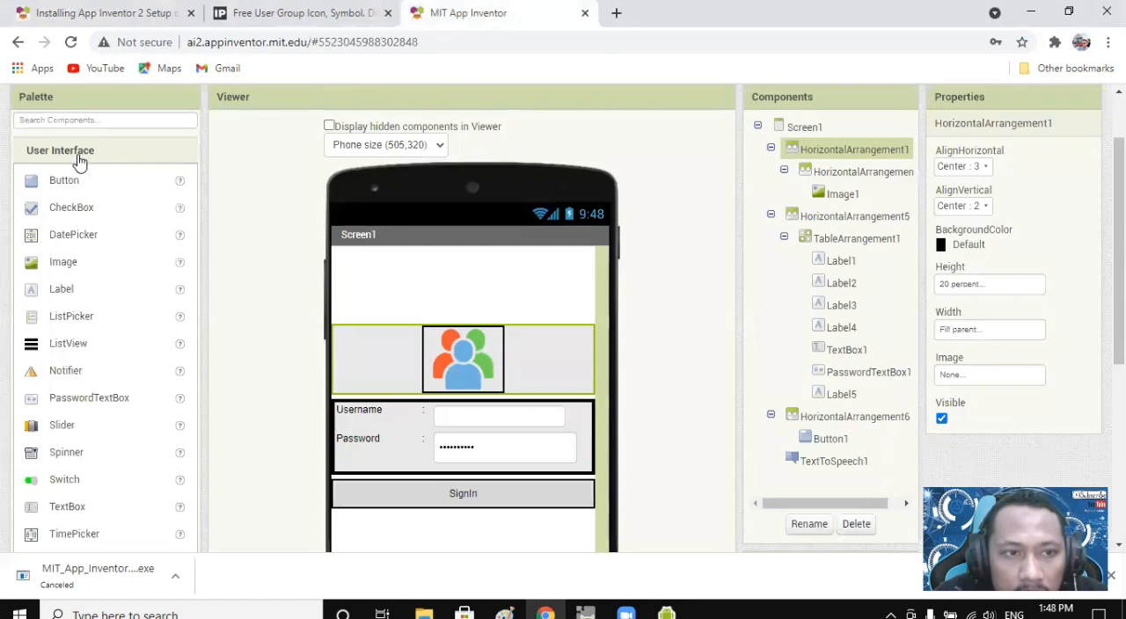
scroll(95, 205, "down", 2)
left_click(88, 445)
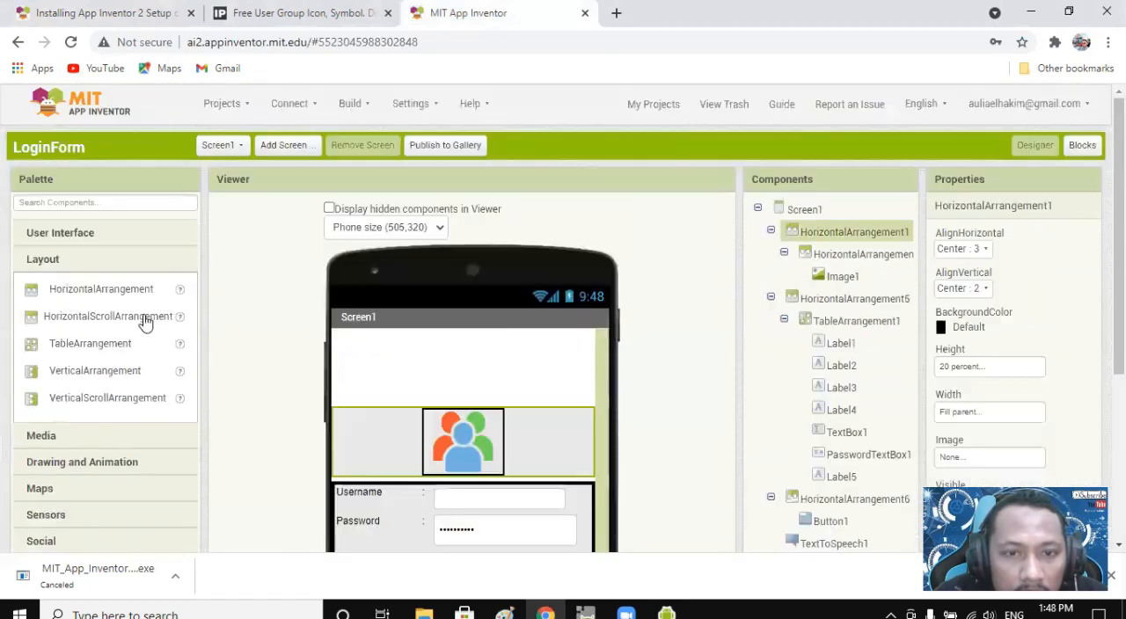
left_click_drag(82, 291, 493, 480)
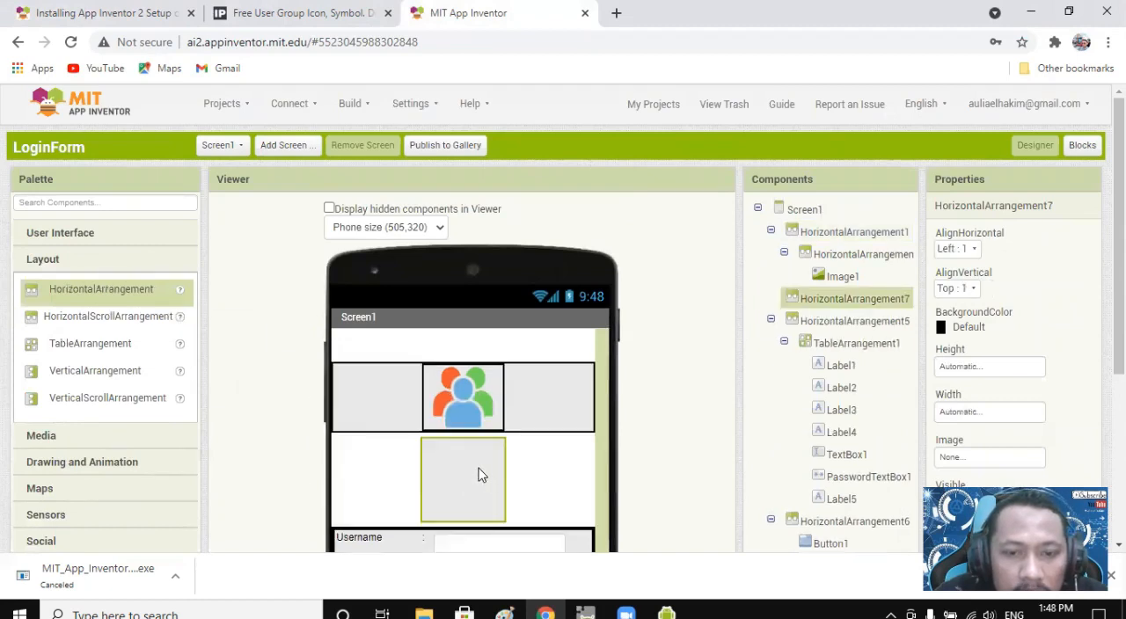
Set the new spacer arrangement's width to Fill parent and its height to 15 pixels.
scroll(1011, 362, "down", 1)
left_click(1003, 333)
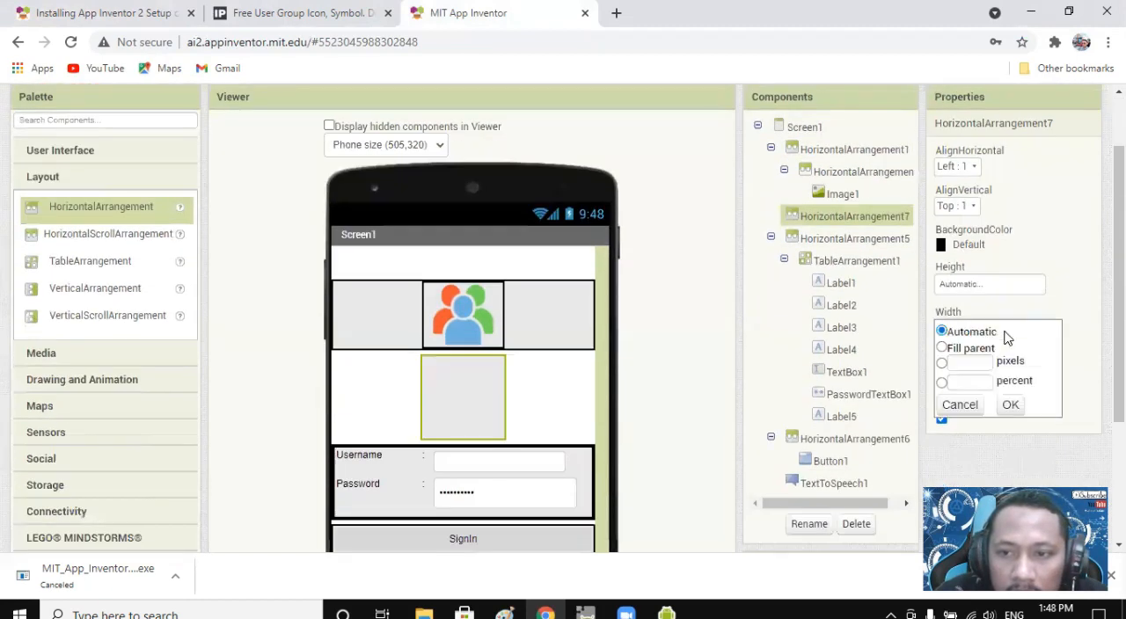
left_click(991, 349)
left_click(1011, 406)
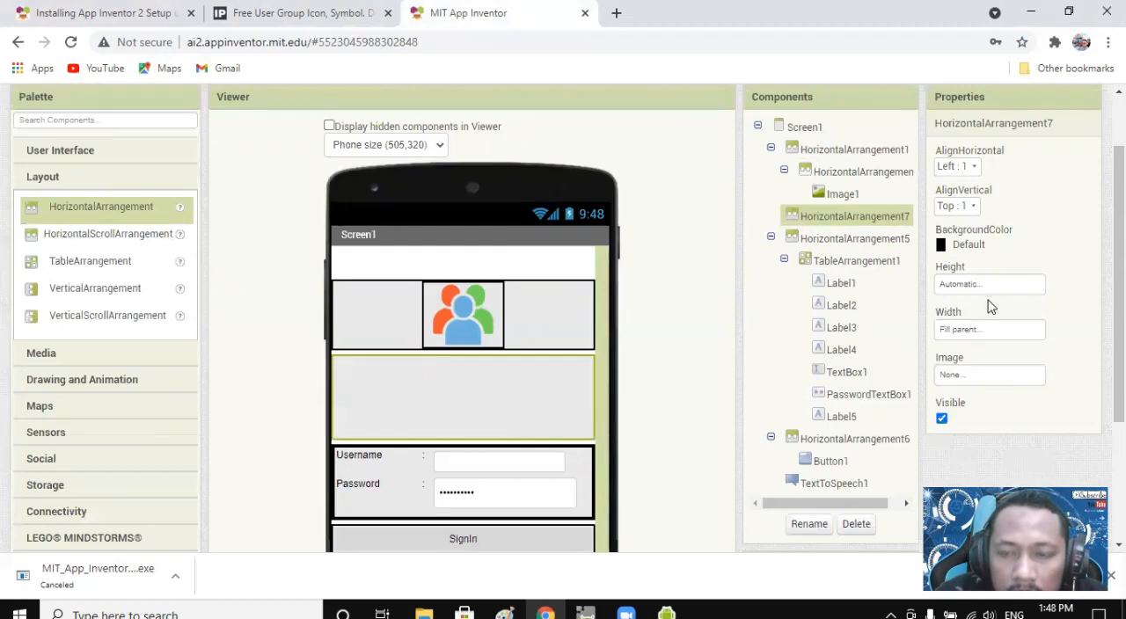
left_click(958, 287)
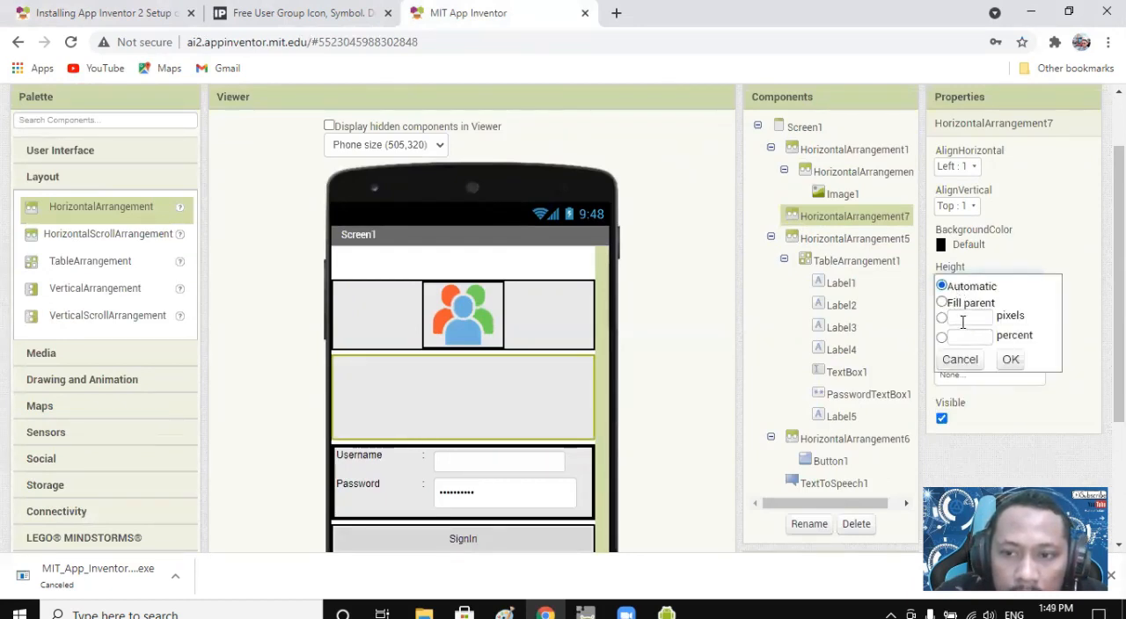
left_click(970, 318)
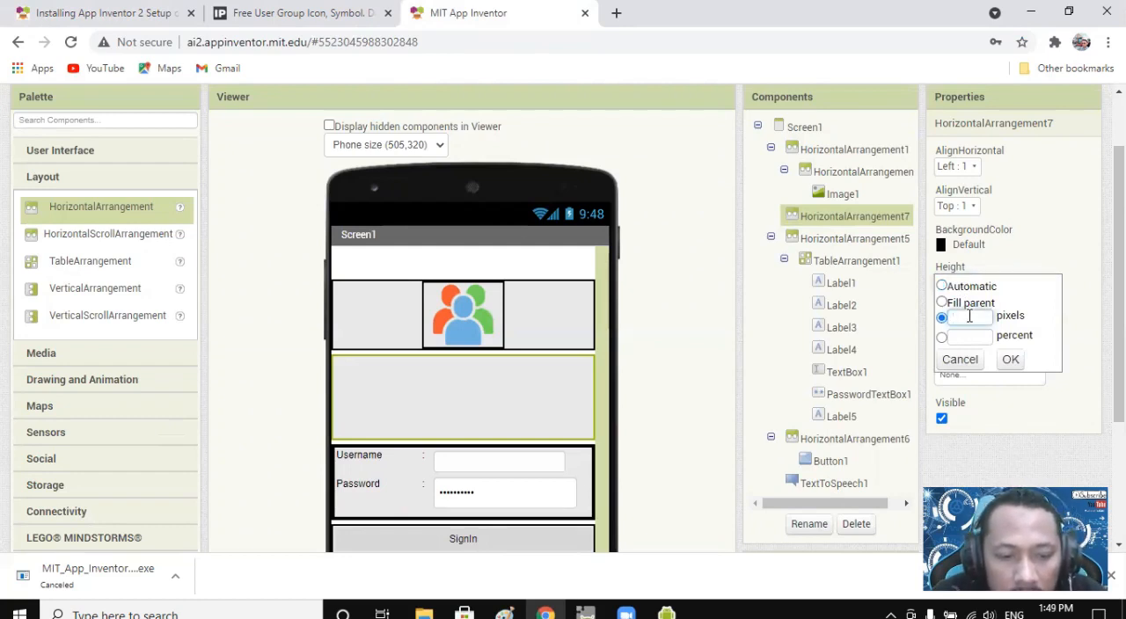
type("15")
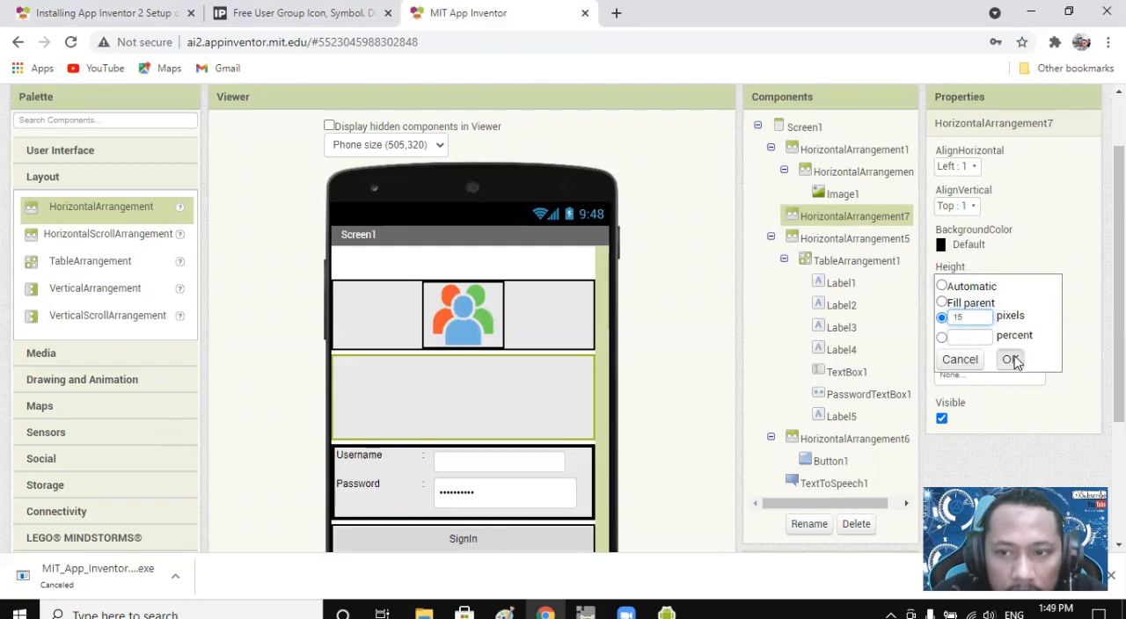
left_click(1011, 360)
Check the spacing between the user icon and the login fields in the emulator.
left_click(670, 613)
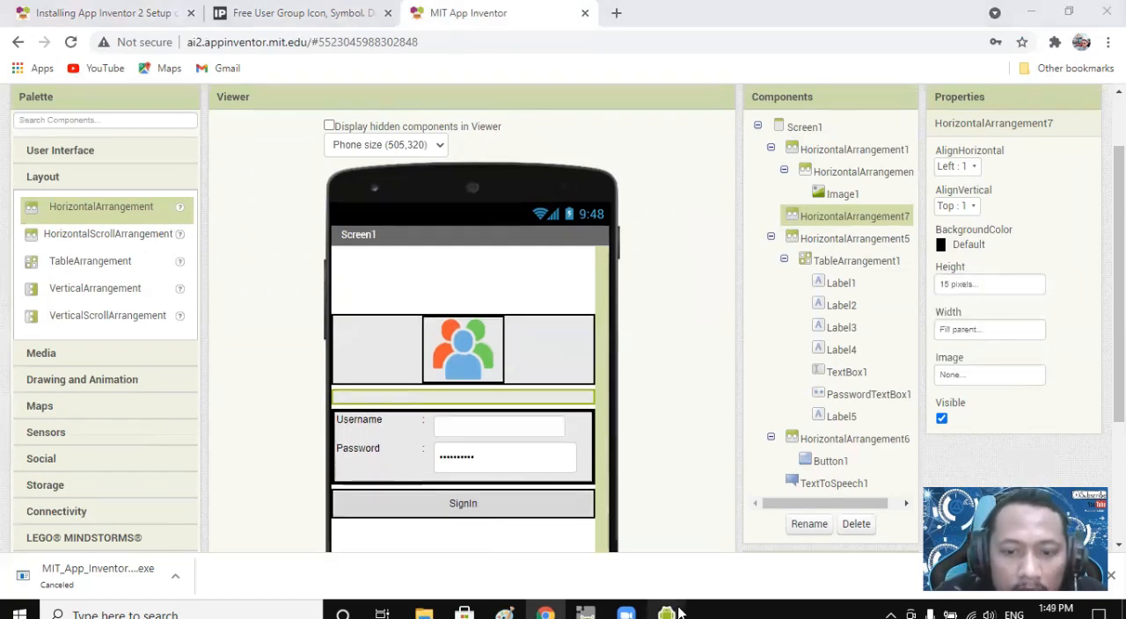
left_click(756, 550)
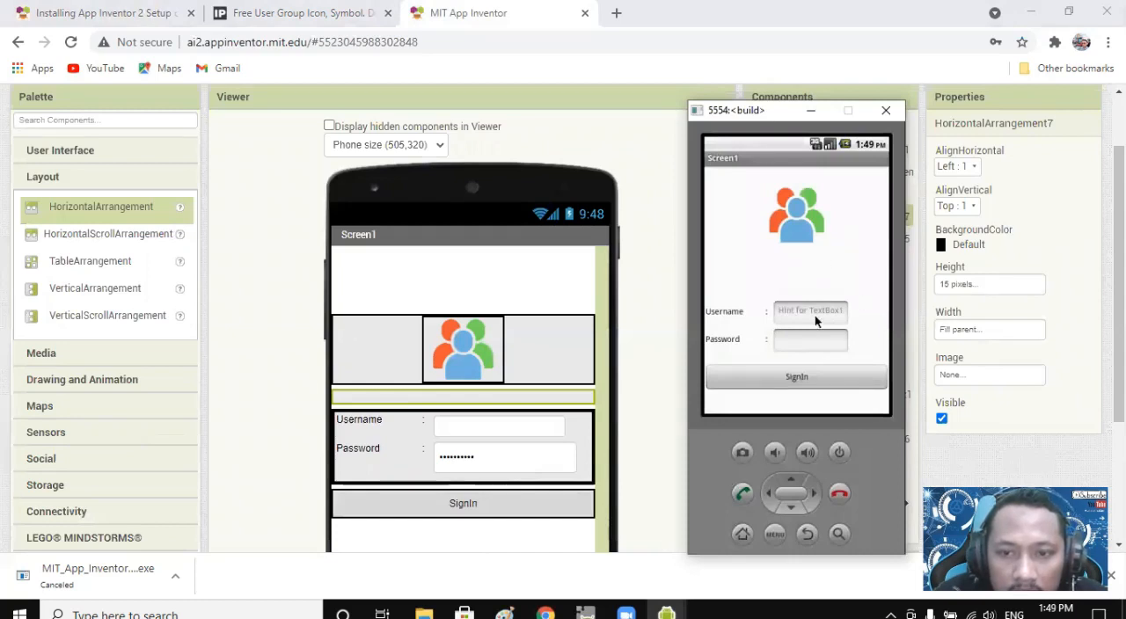
scroll(826, 262, "down", 3)
scroll(824, 262, "up", 2)
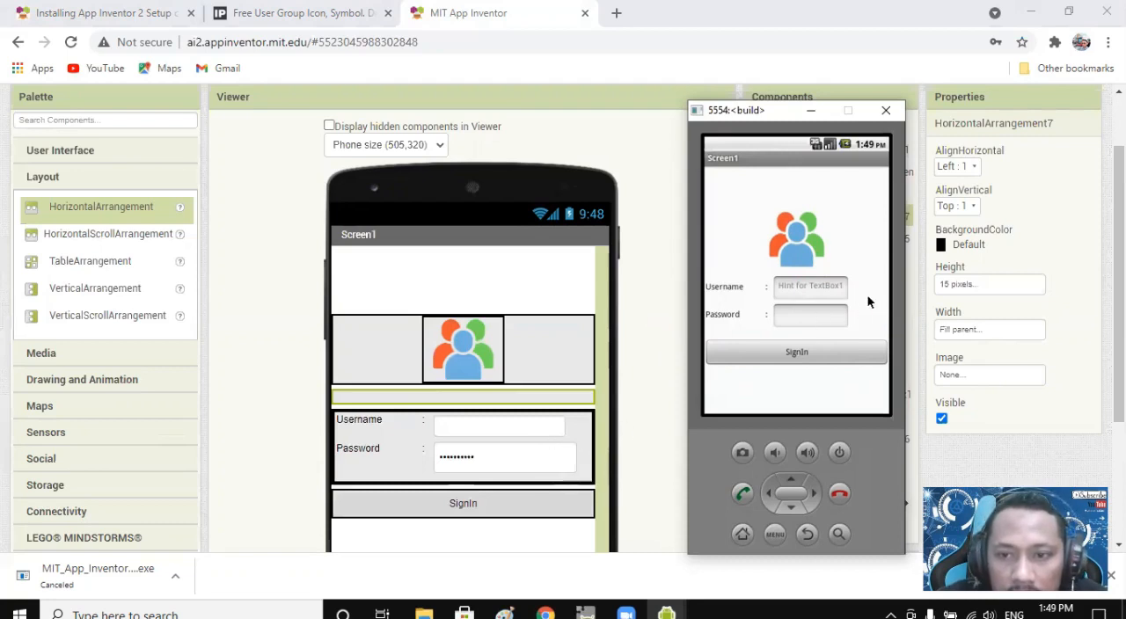
Examine the width and height properties of the login table, its parent arrangement, the Username and colon labels and the username text box.
left_click(587, 435)
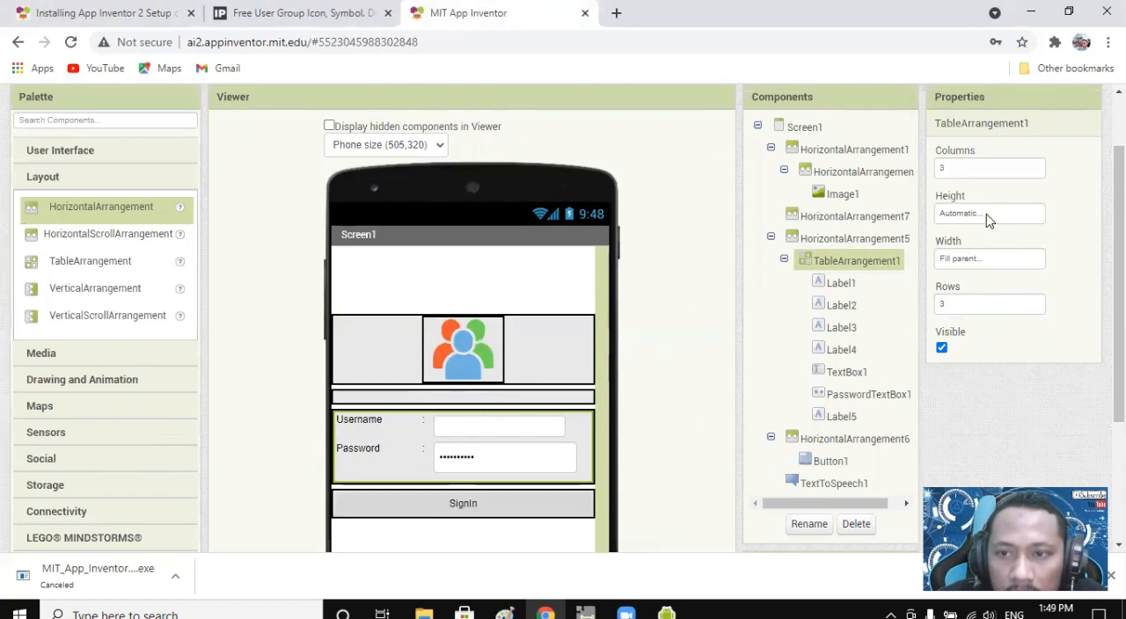
left_click(854, 241)
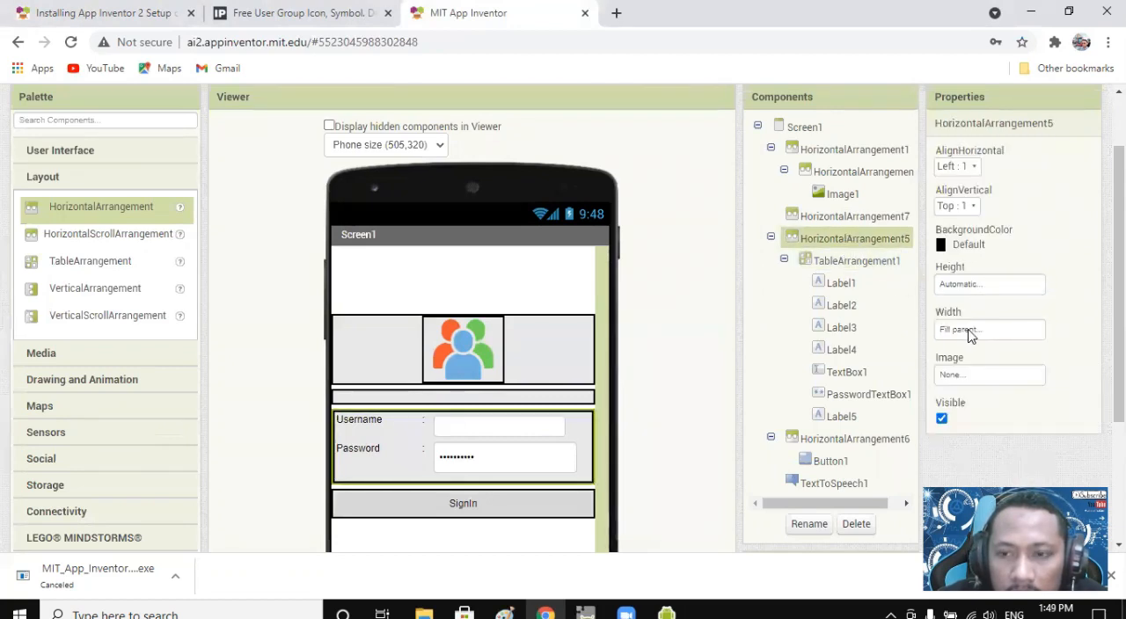
left_click(564, 429)
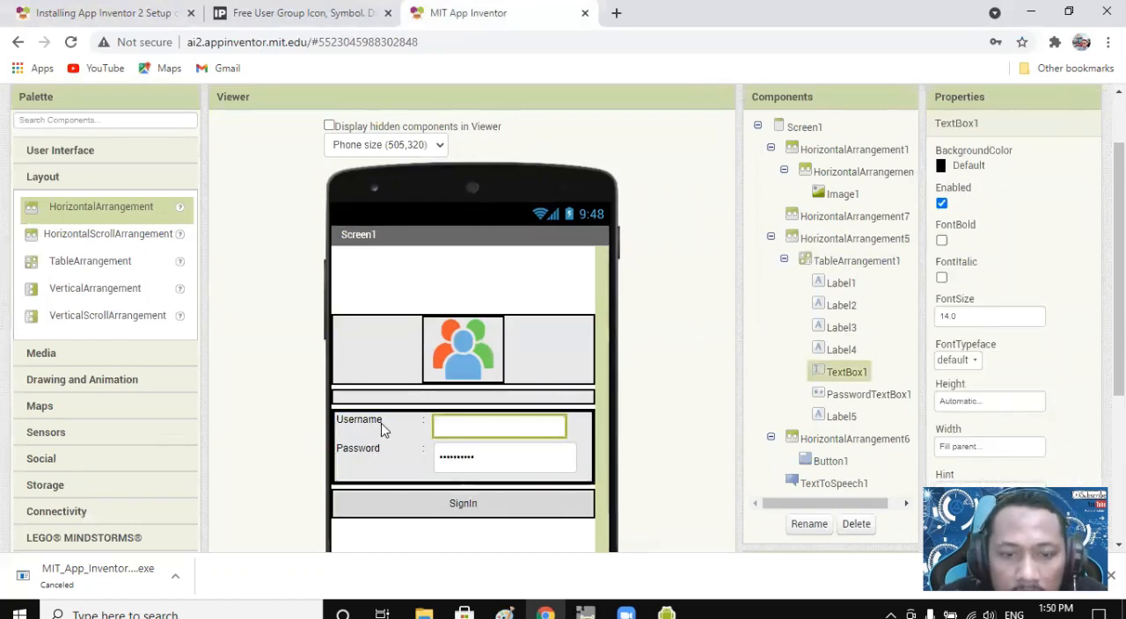
scroll(1050, 335, "down", 3)
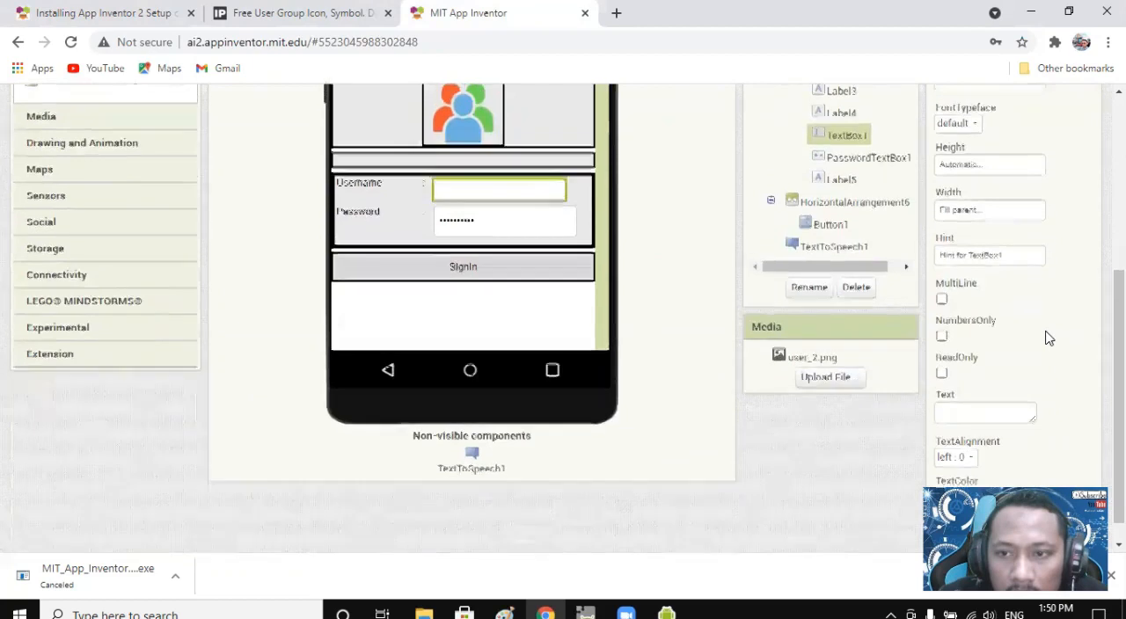
scroll(1048, 339, "up", 2)
scroll(1049, 336, "down", 1)
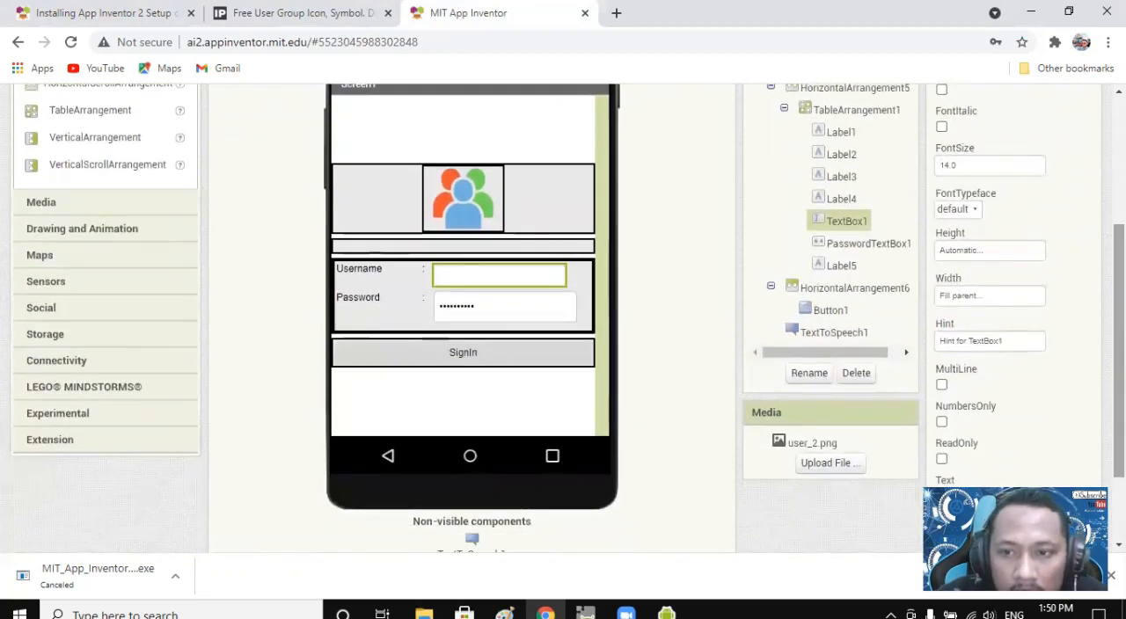
left_click(982, 300)
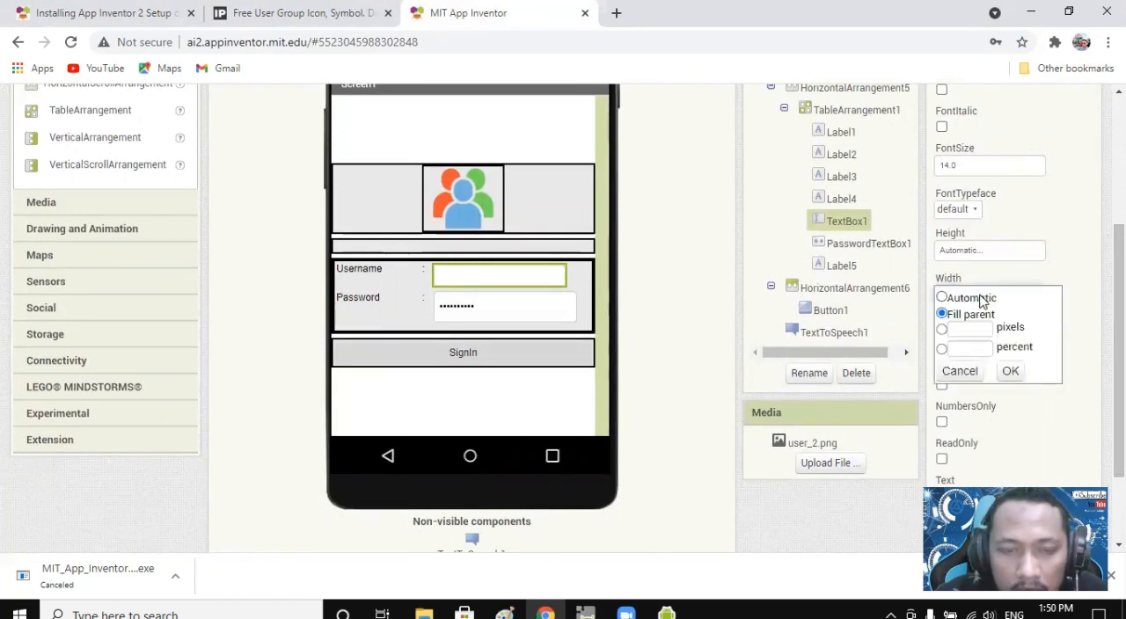
left_click(383, 268)
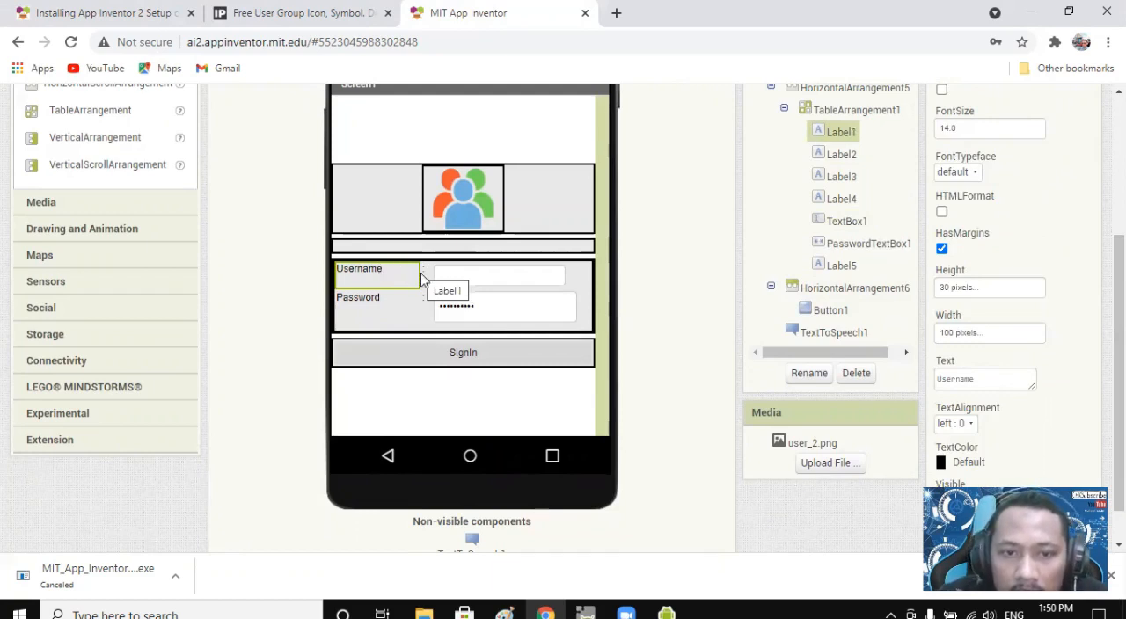
left_click(424, 275)
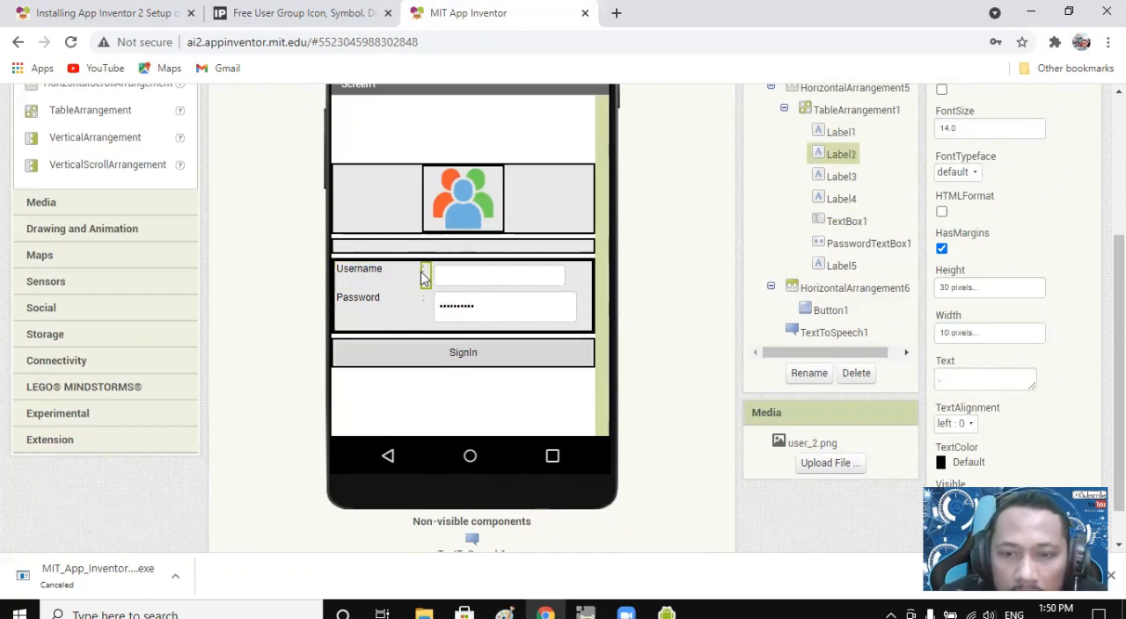
left_click(456, 275)
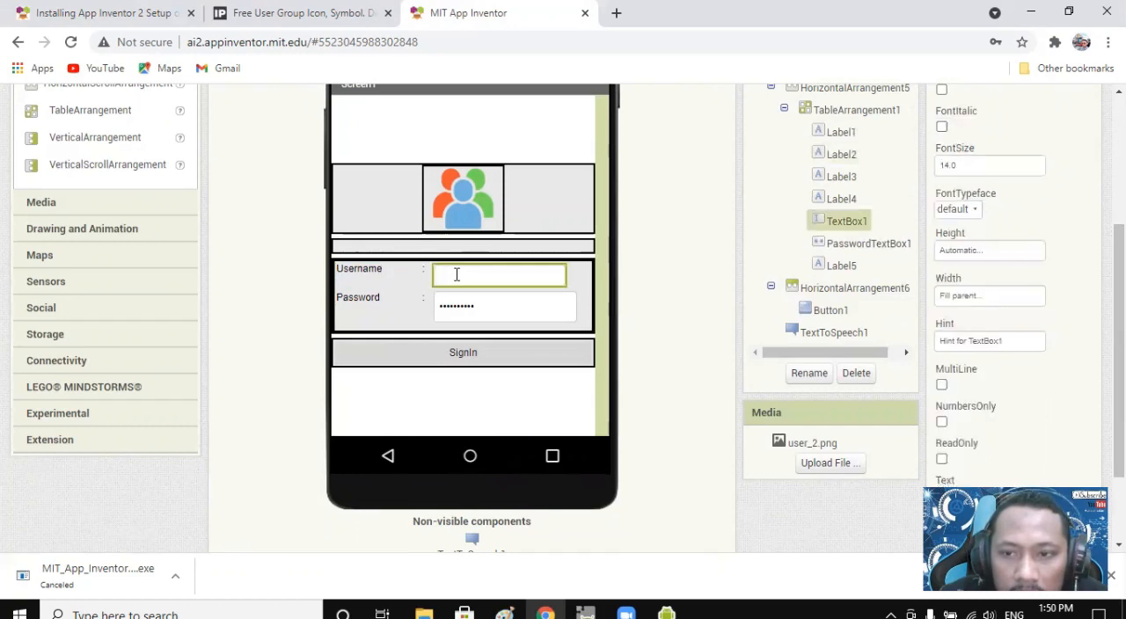
Set the Username label's width to 30 percent.
left_click(377, 266)
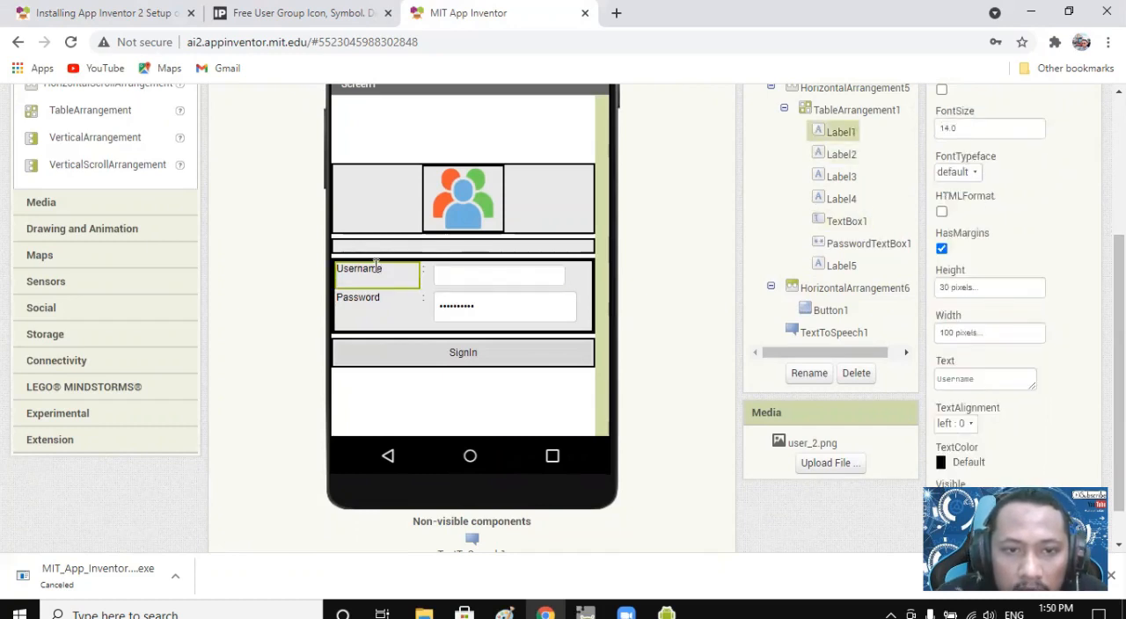
left_click(975, 334)
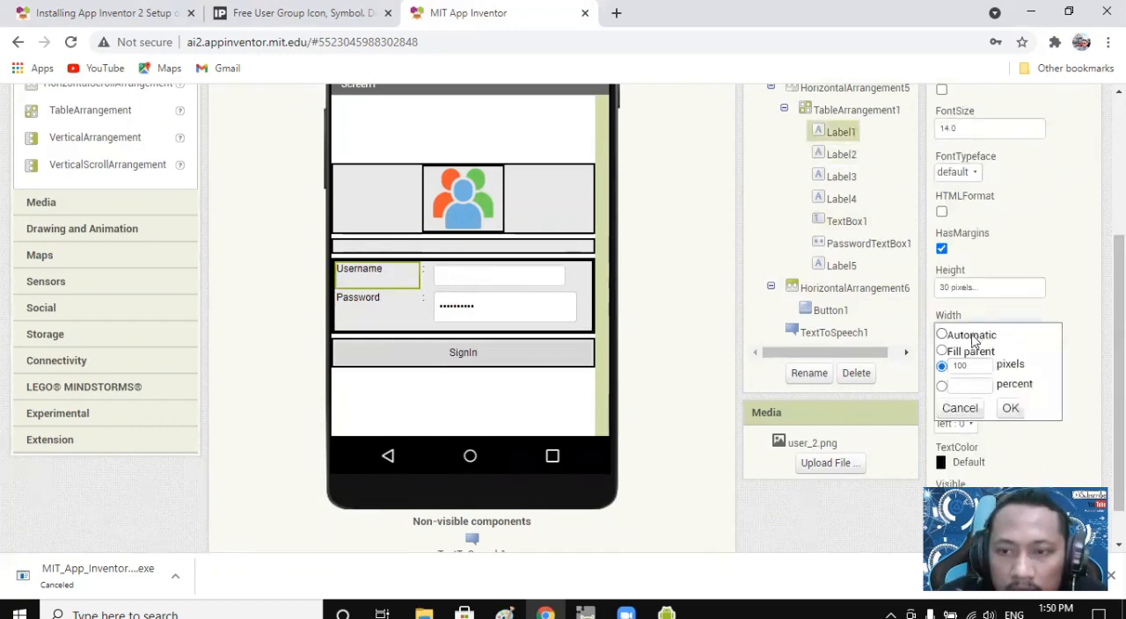
left_click(942, 386)
left_click(973, 385)
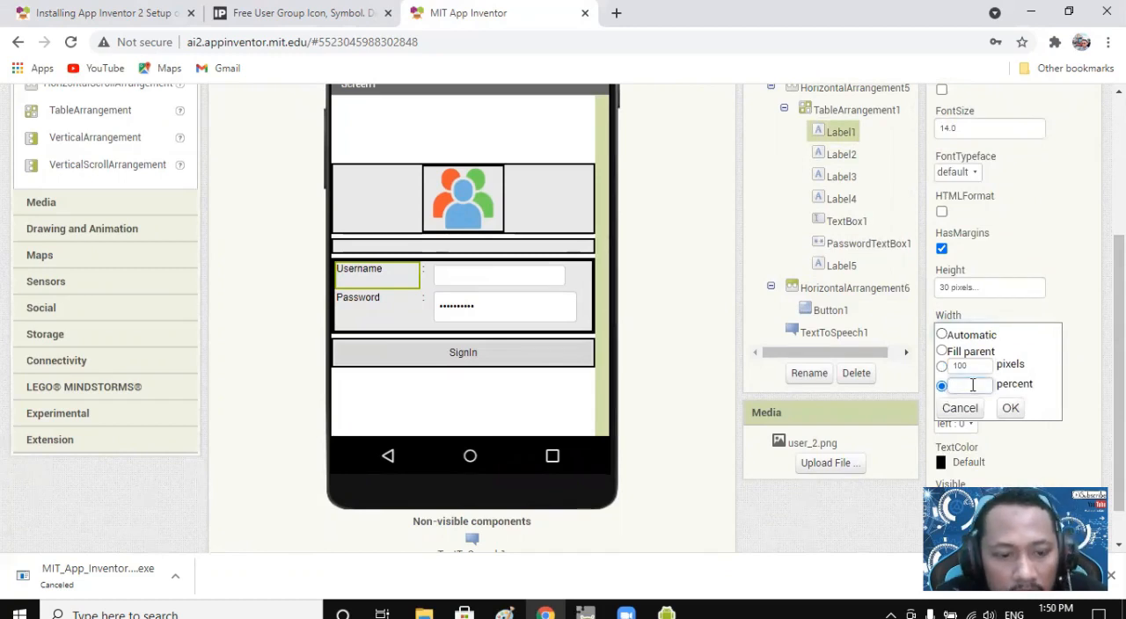
type("30")
left_click(1010, 408)
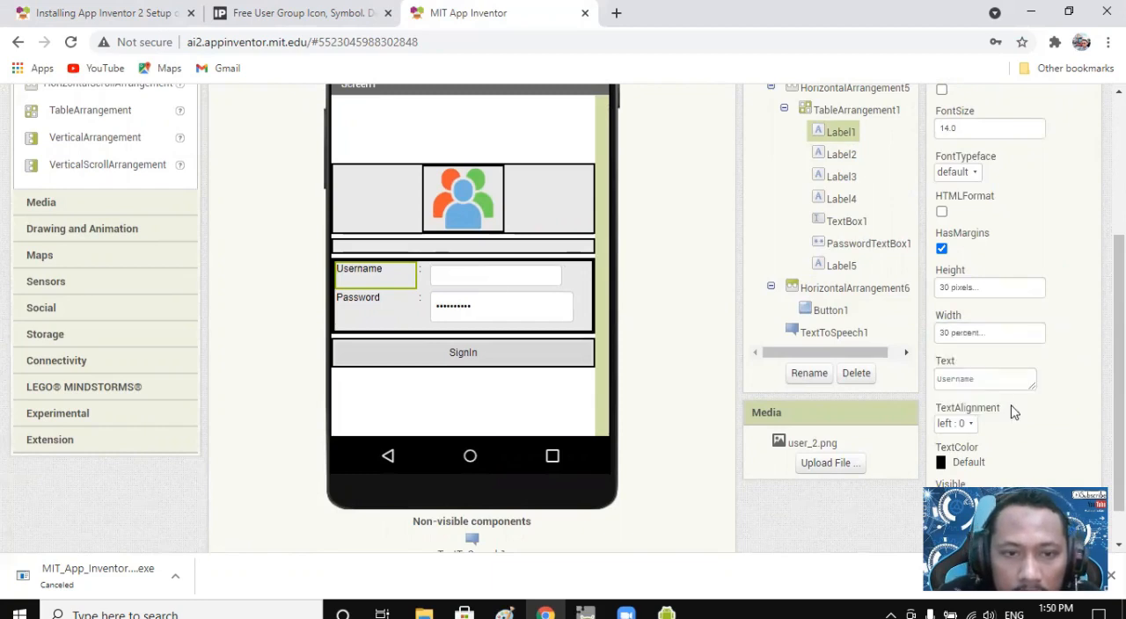
Set the width of the colon label beside Username to 10 percent.
left_click(421, 272)
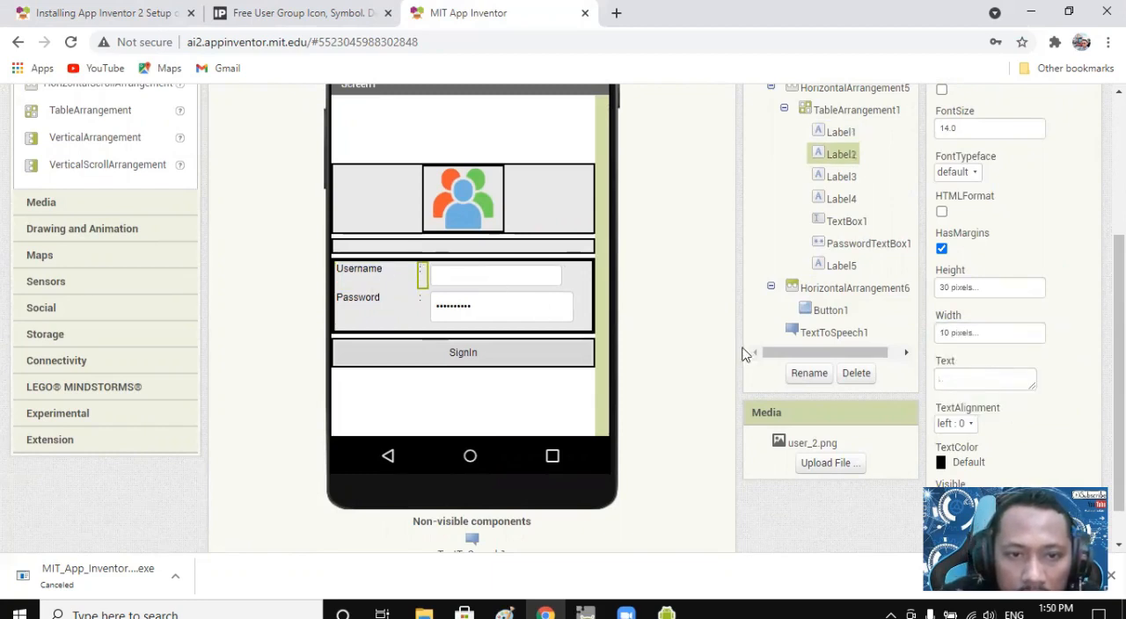
left_click(972, 334)
left_click(976, 385)
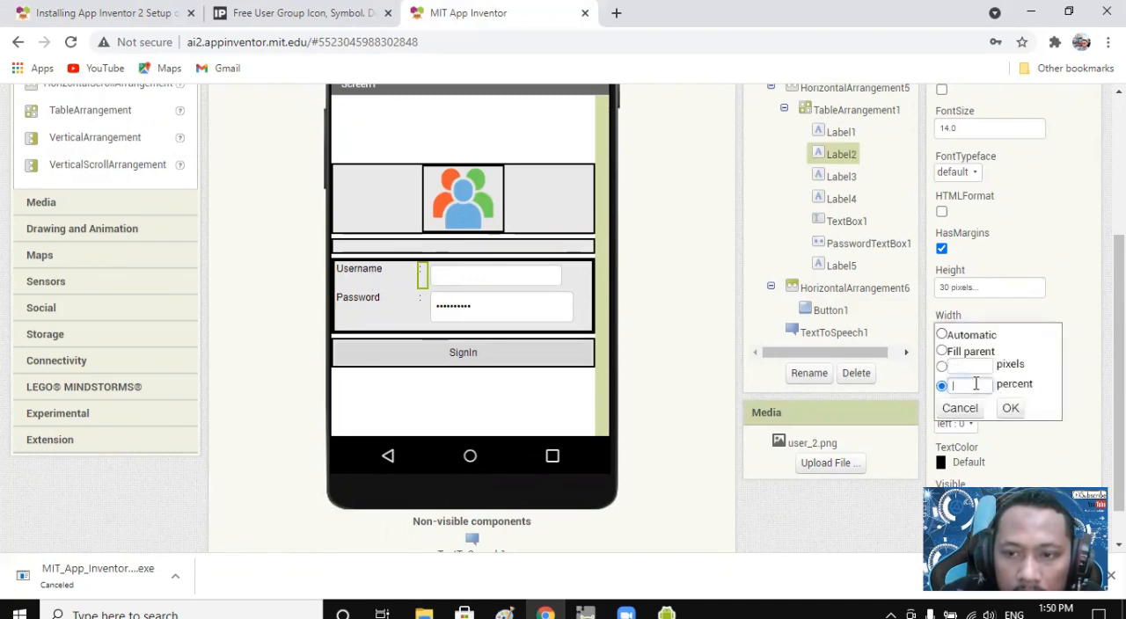
type("10")
left_click(1011, 408)
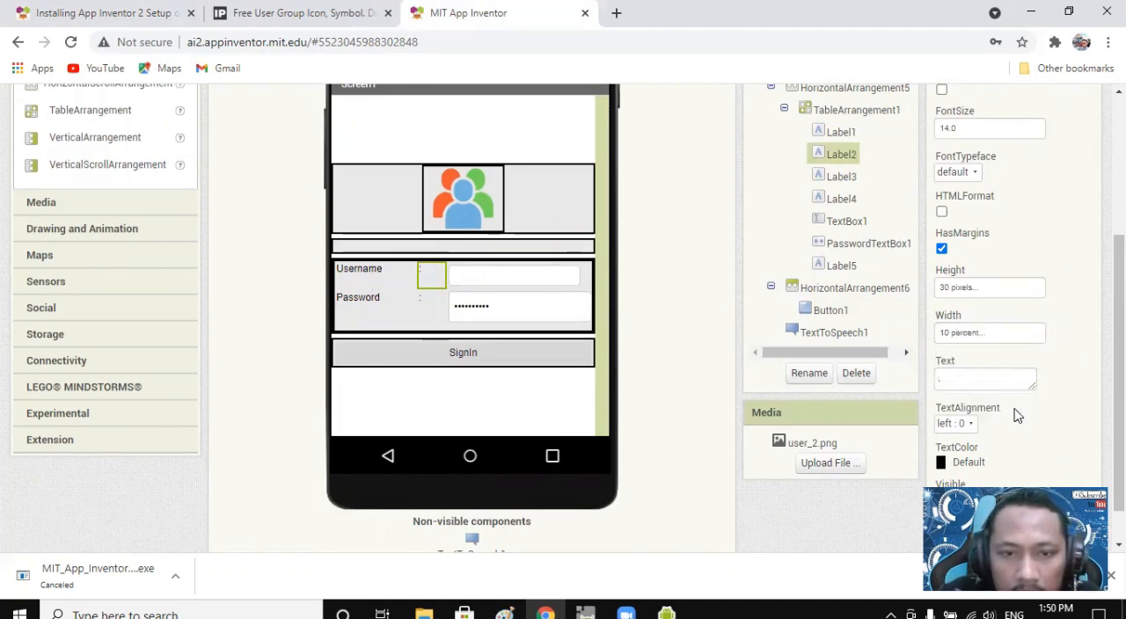
Reduce the width of the colon label beside Username to 5 percent.
left_click(968, 333)
left_click(942, 385)
type("3")
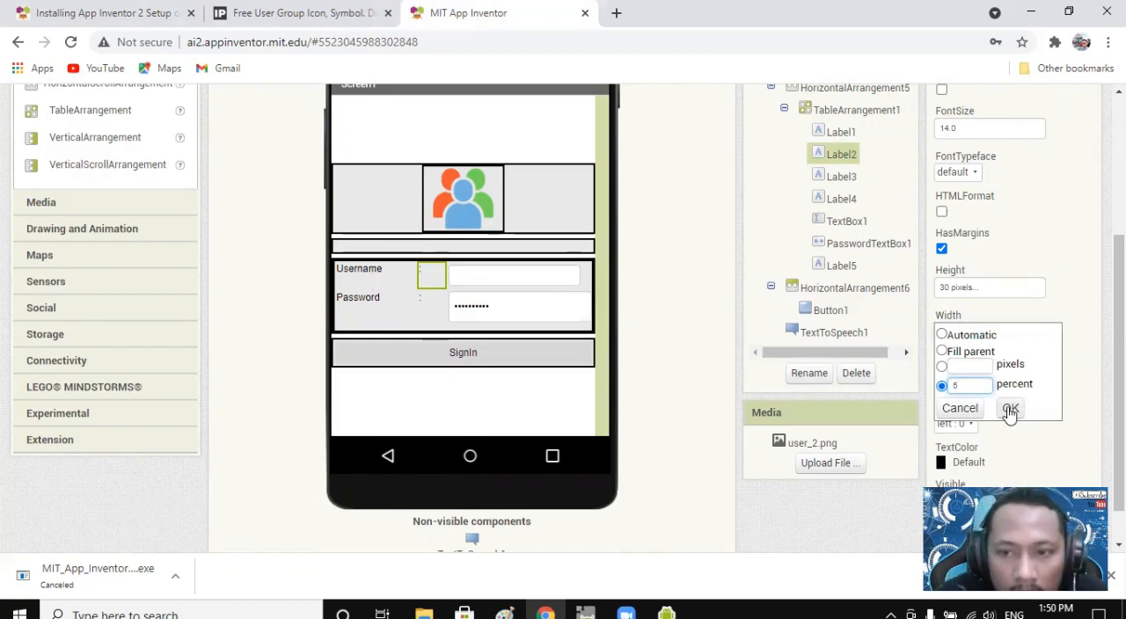
left_click(1010, 409)
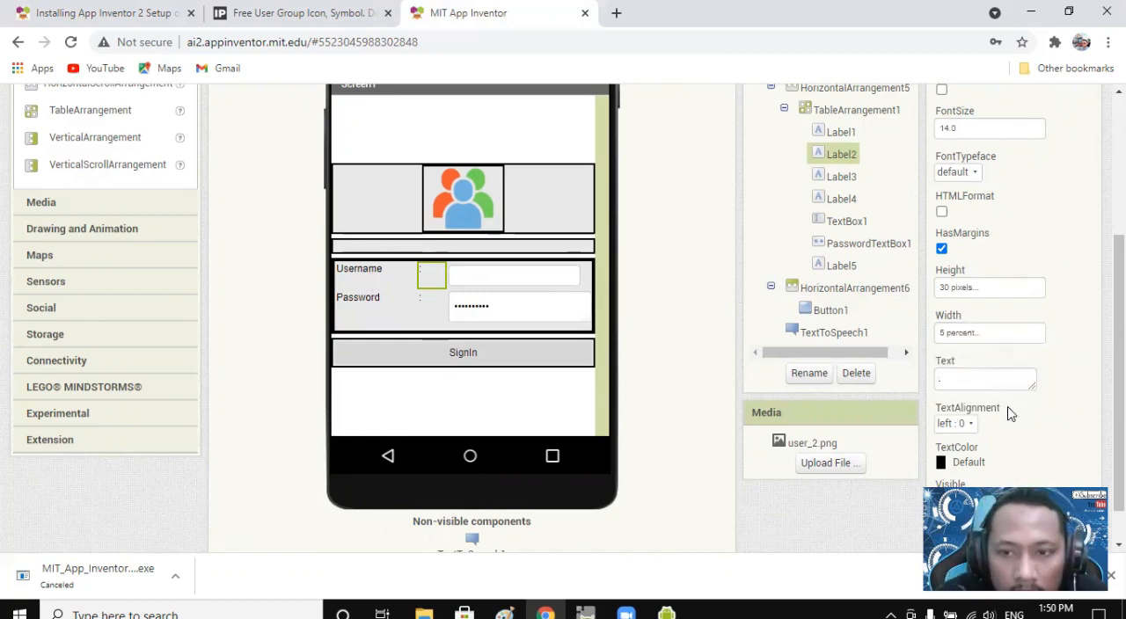
Set the username text box's width to 65 percent and check the login layout in the emulator.
left_click(497, 278)
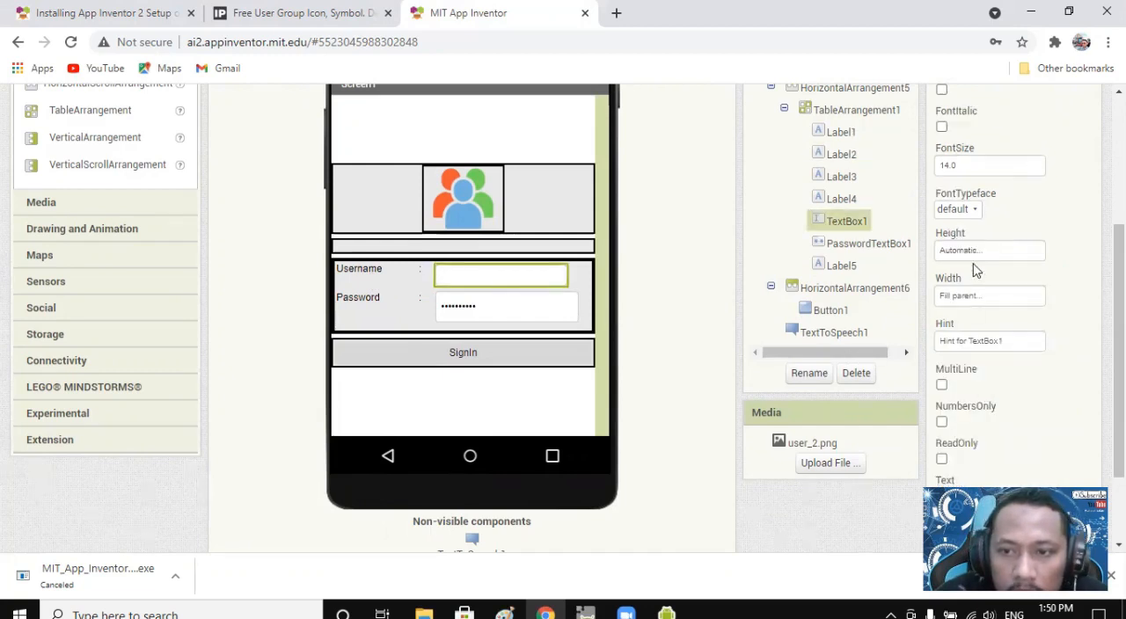
left_click(974, 297)
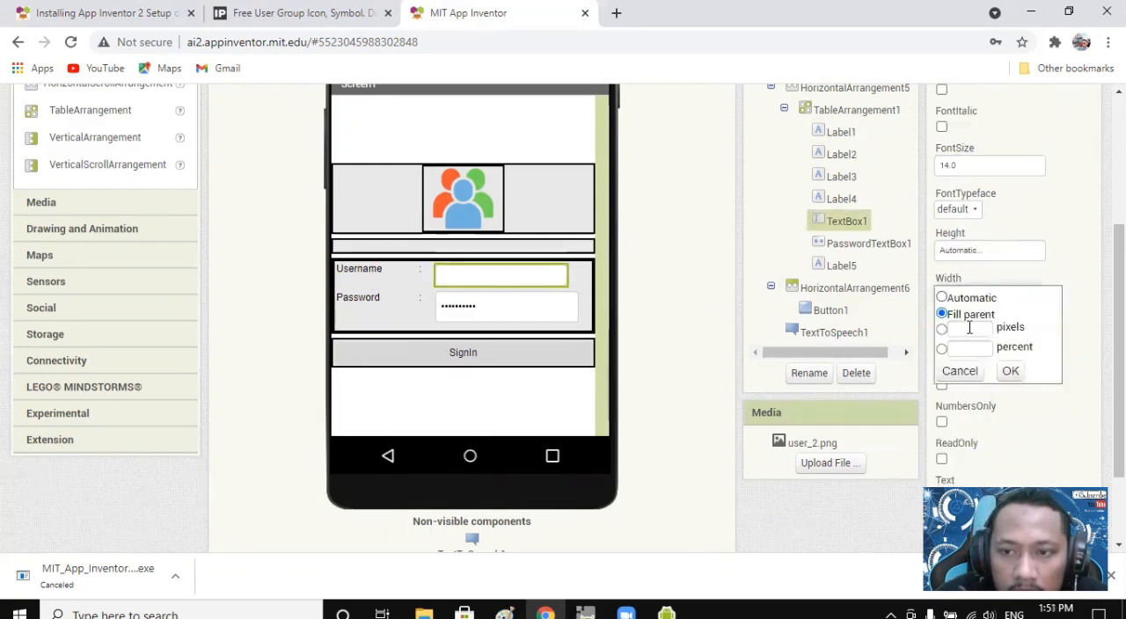
left_click(964, 347)
type("65")
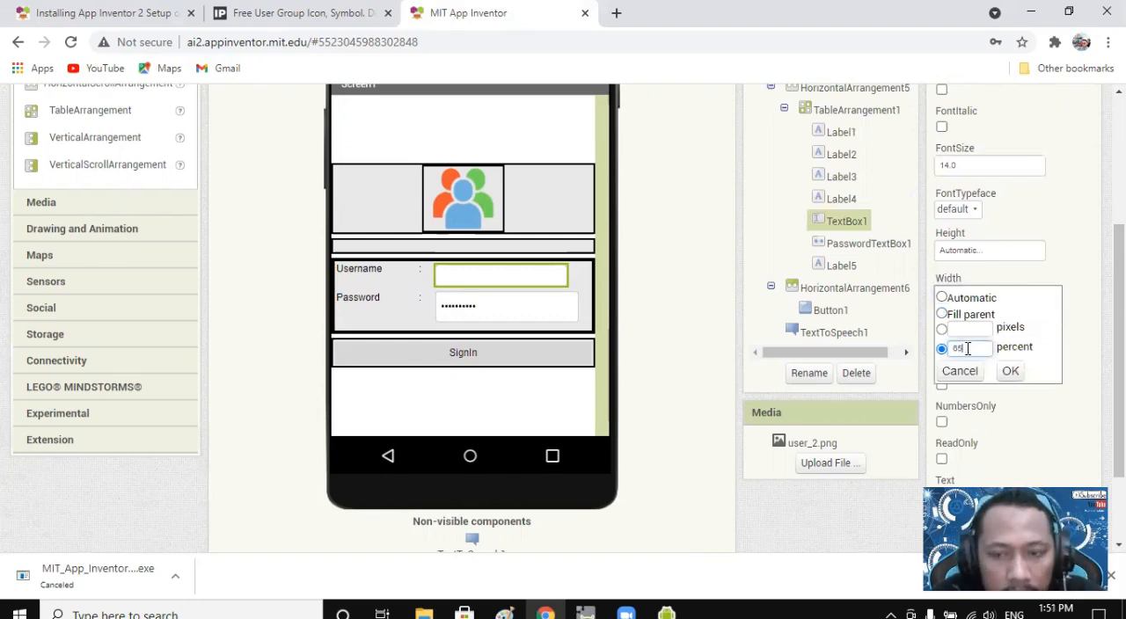
left_click(1009, 371)
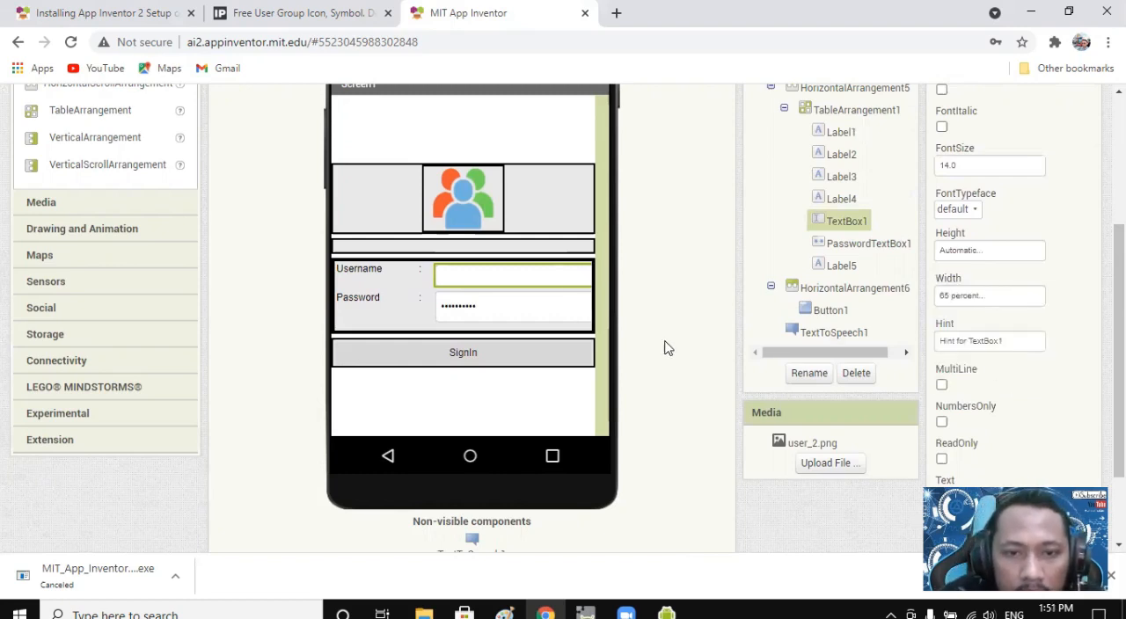
left_click(574, 392)
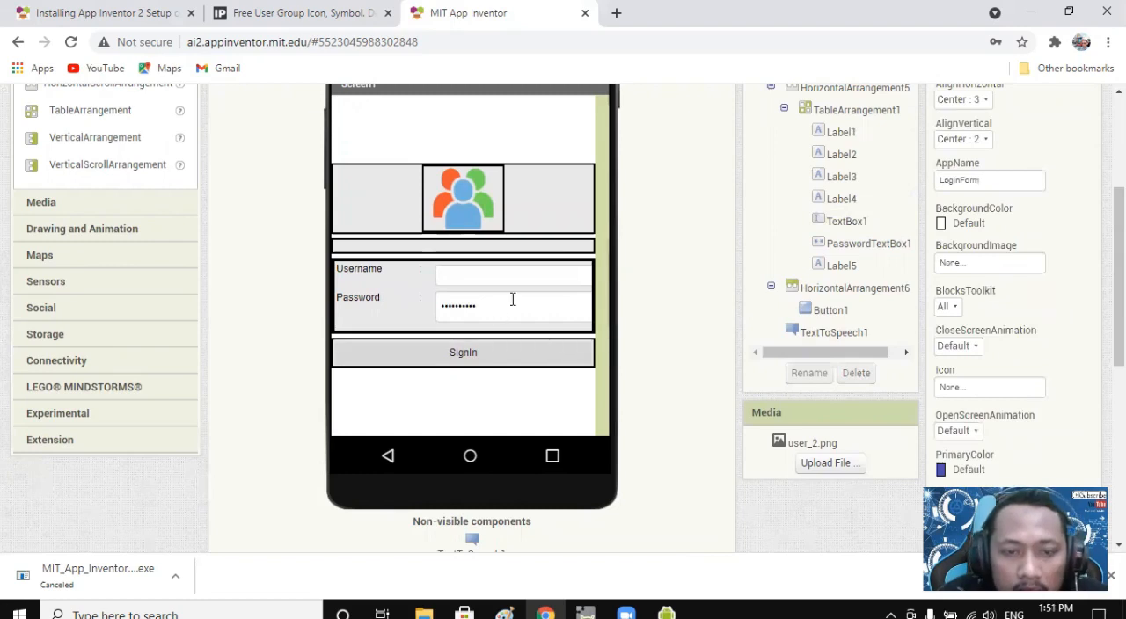
left_click(666, 613)
left_click(758, 550)
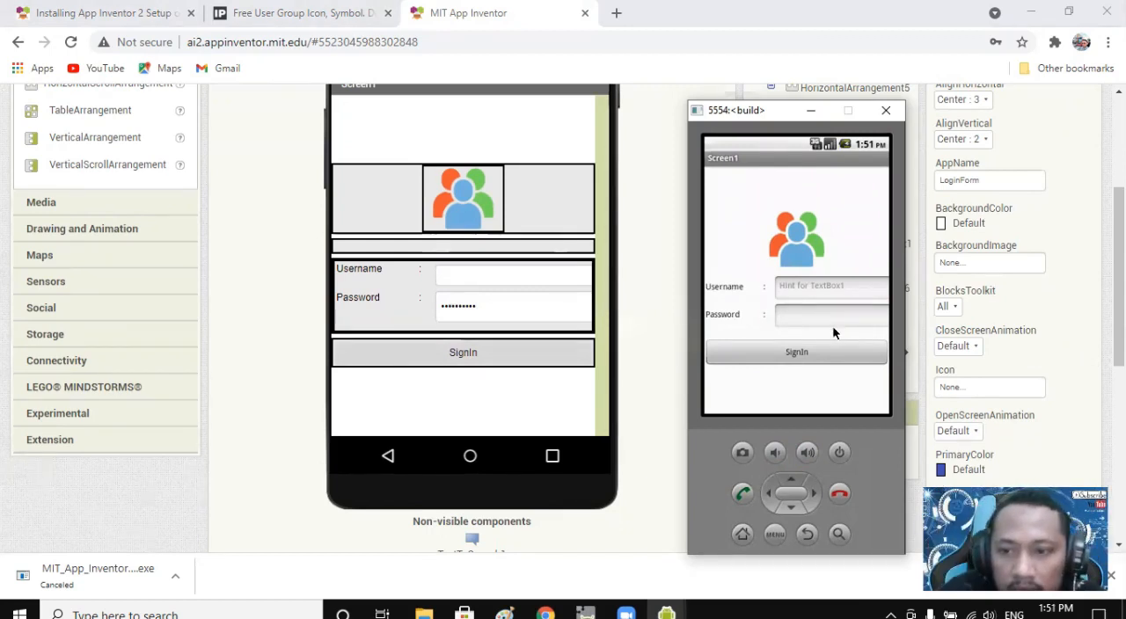
Set the username text box's width to 60 percent and check the field's fit in the emulator.
left_click(576, 280)
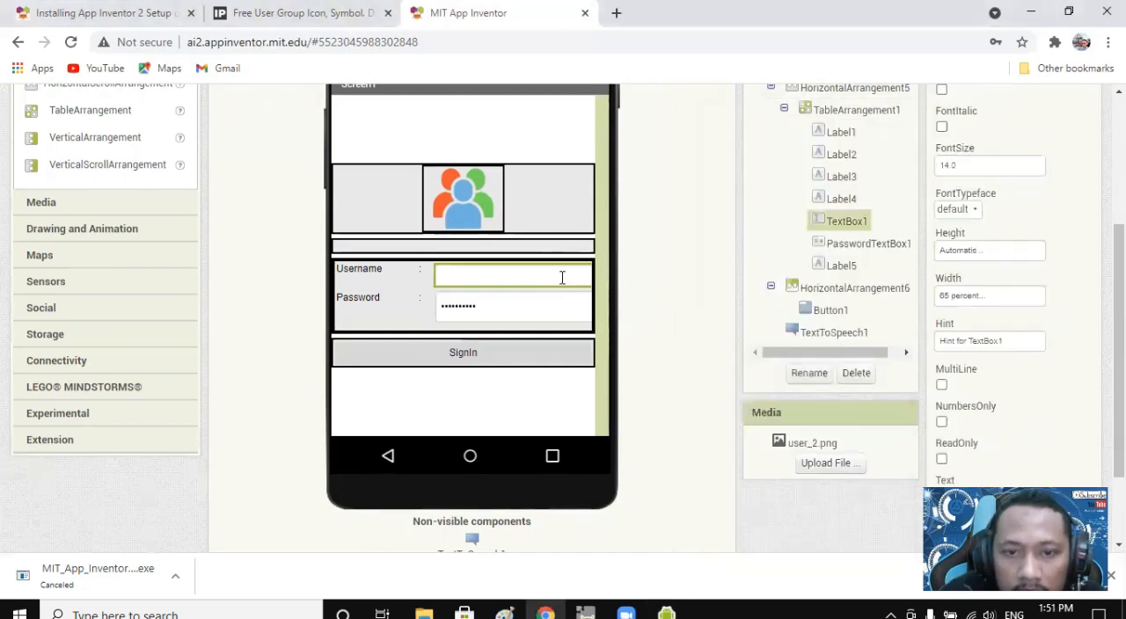
left_click(966, 303)
left_click_drag(971, 350, 956, 350)
type("60")
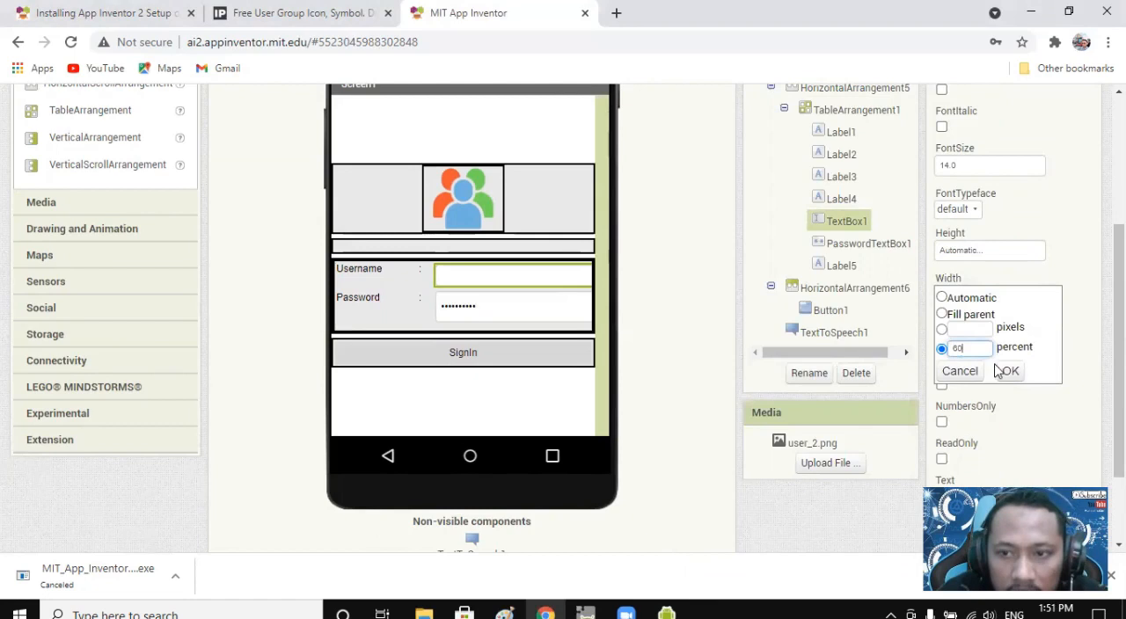
left_click(1010, 371)
left_click(678, 613)
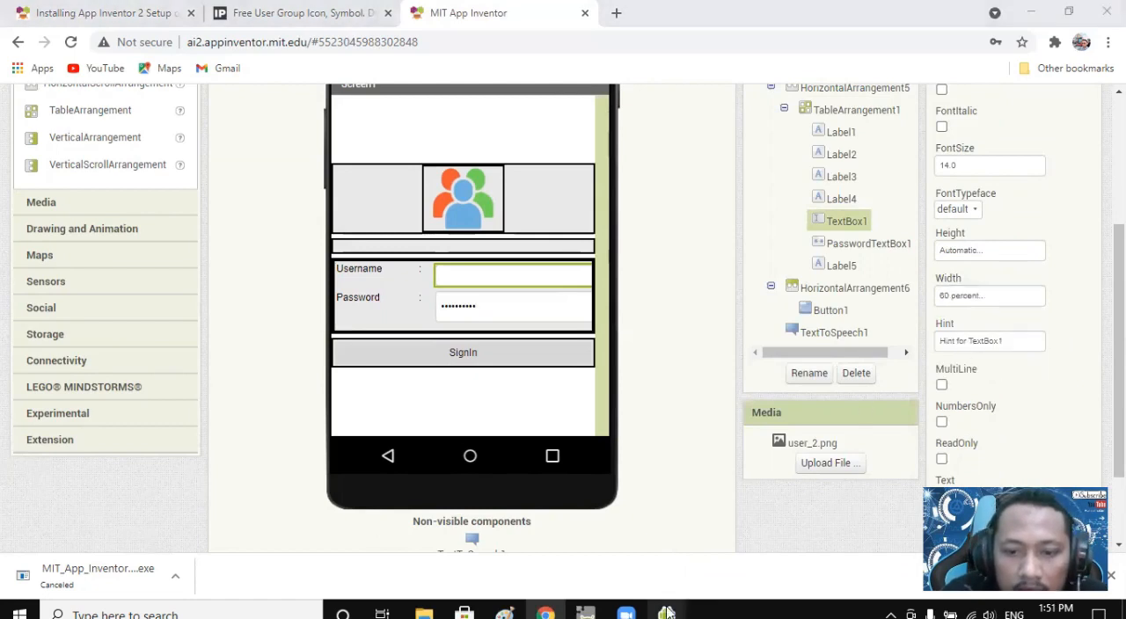
left_click(760, 549)
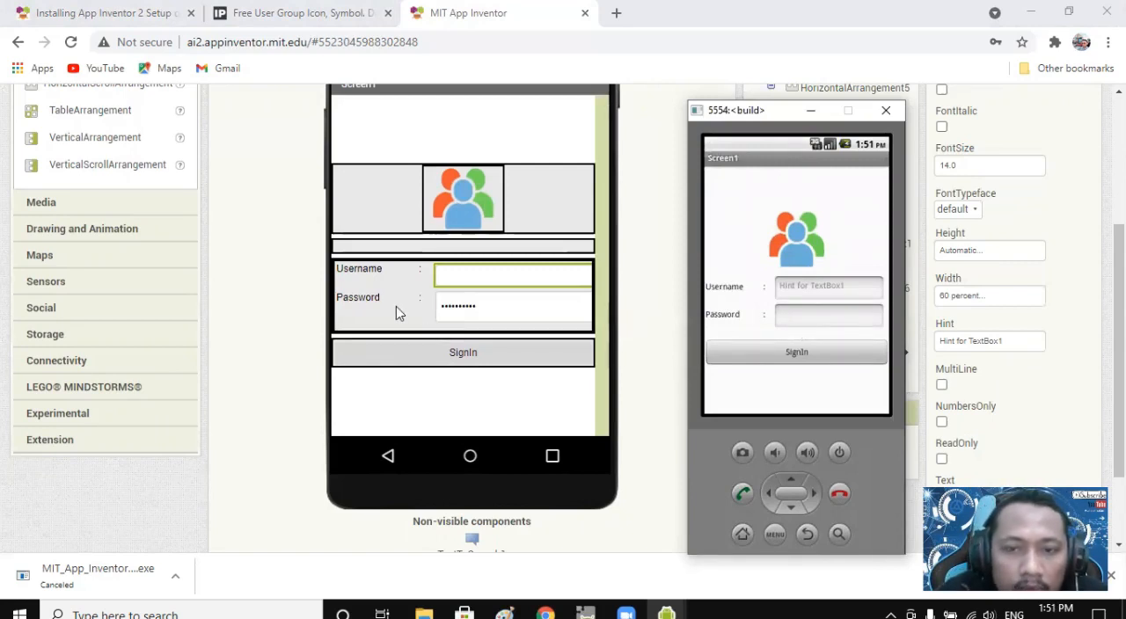
Review the widths of the Username label and its colon label, and look at Screen1's Blocks editor and component tree.
left_click(358, 276)
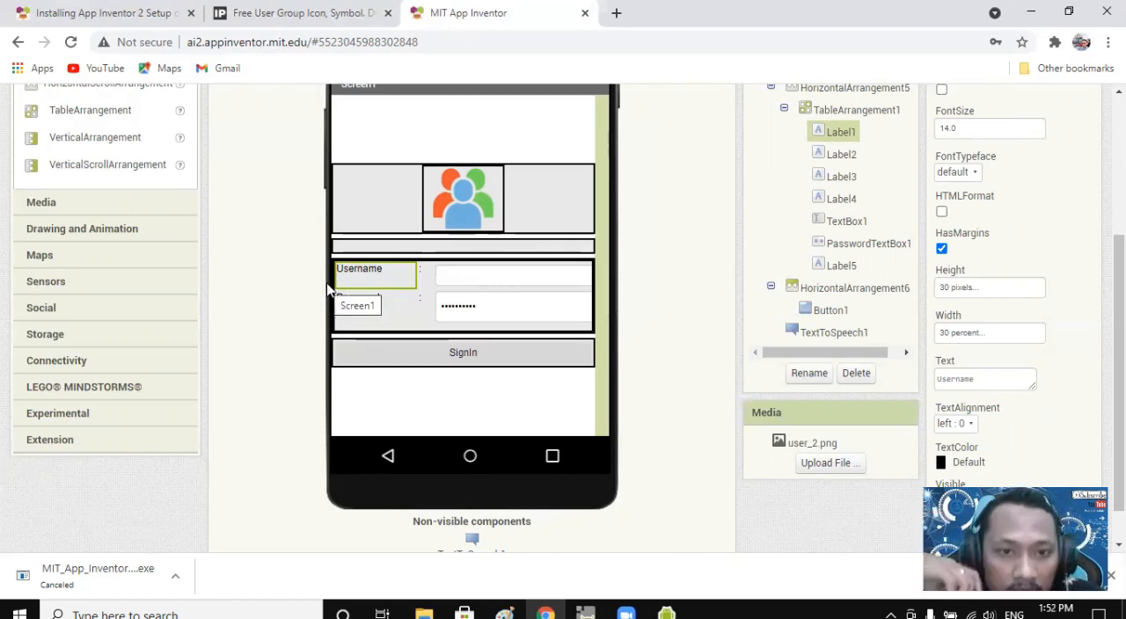
left_click(423, 274)
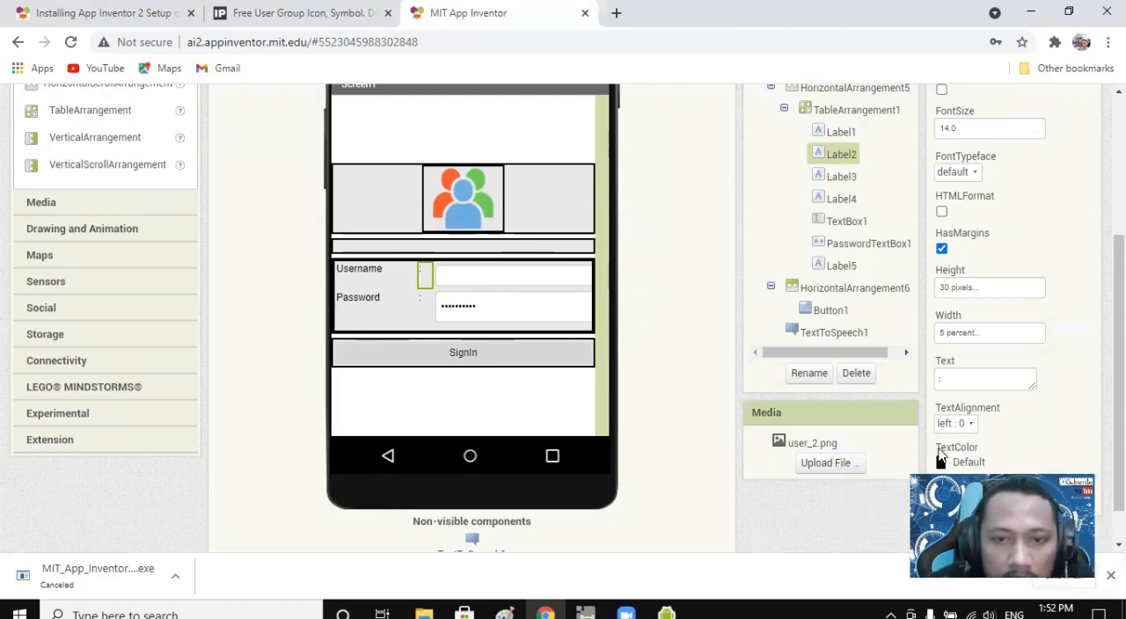
scroll(663, 314, "up", 3)
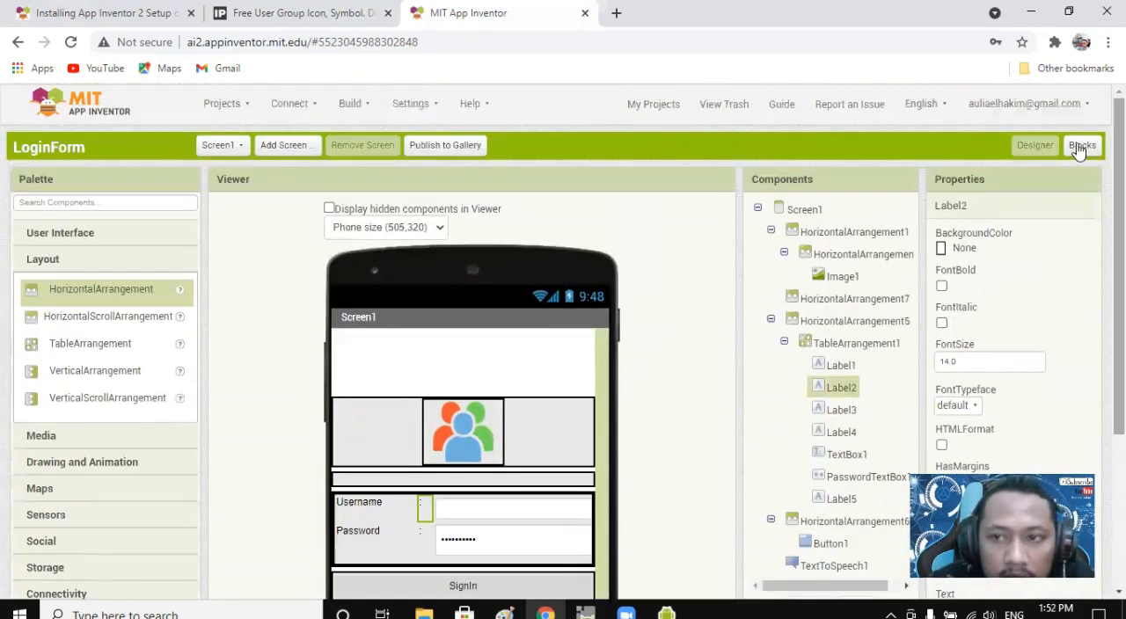
left_click(1081, 146)
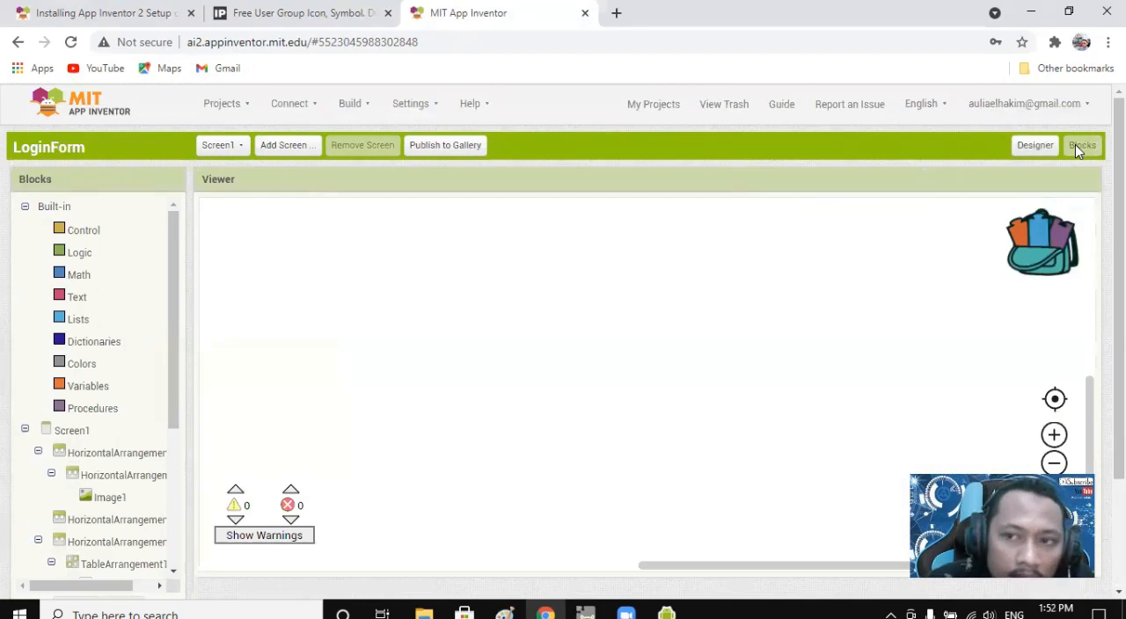
left_click(1034, 145)
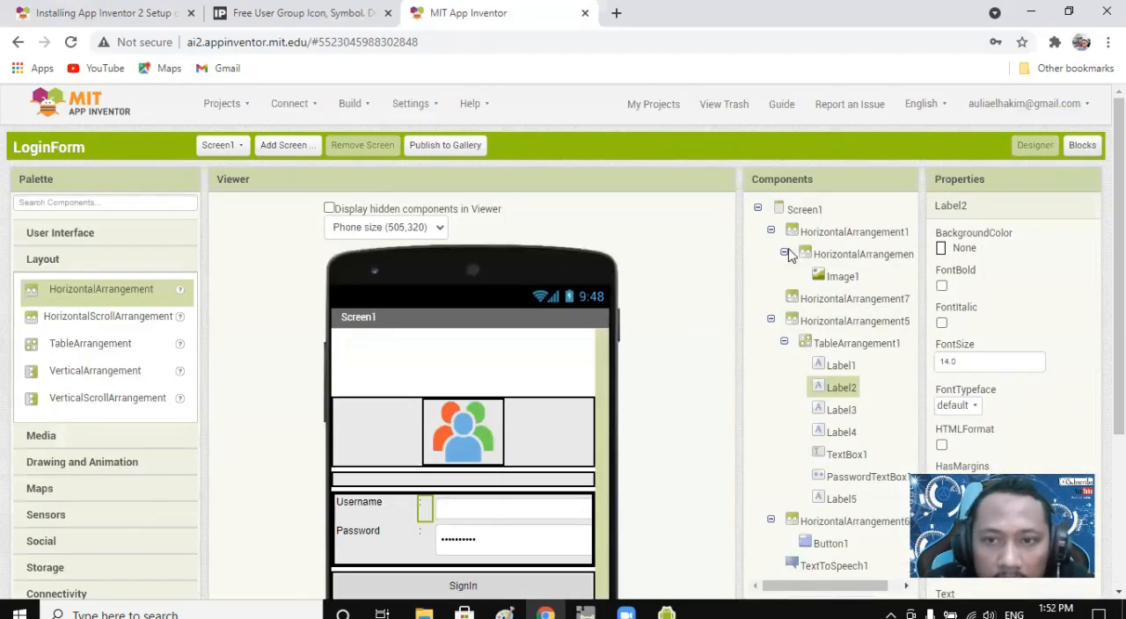
left_click(758, 209)
left_click(759, 210)
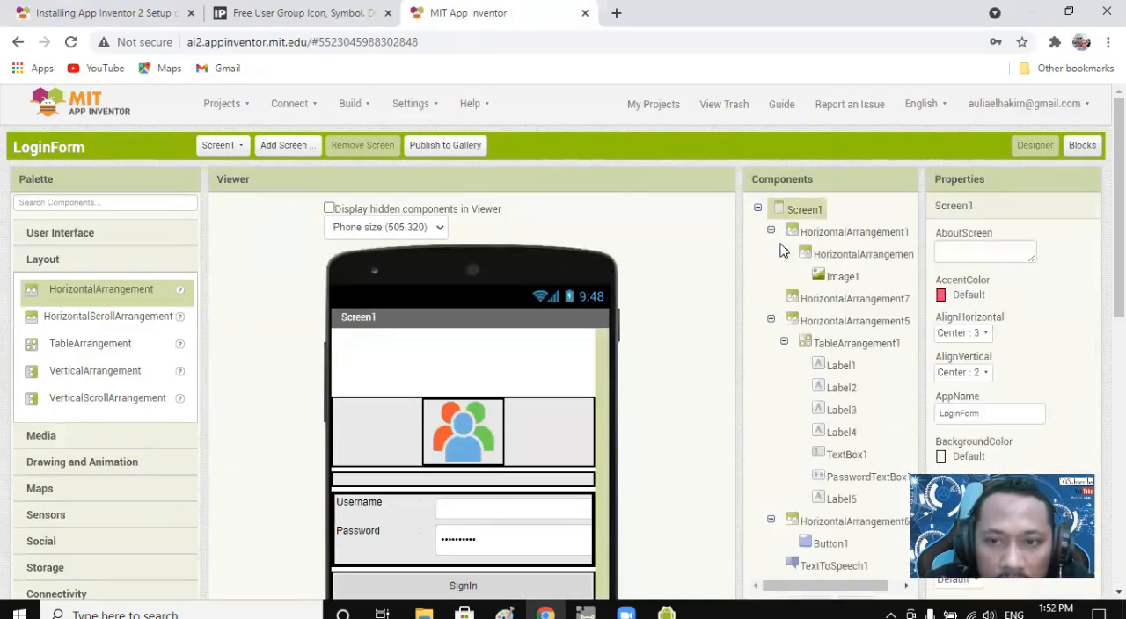
scroll(678, 317, "down", 2)
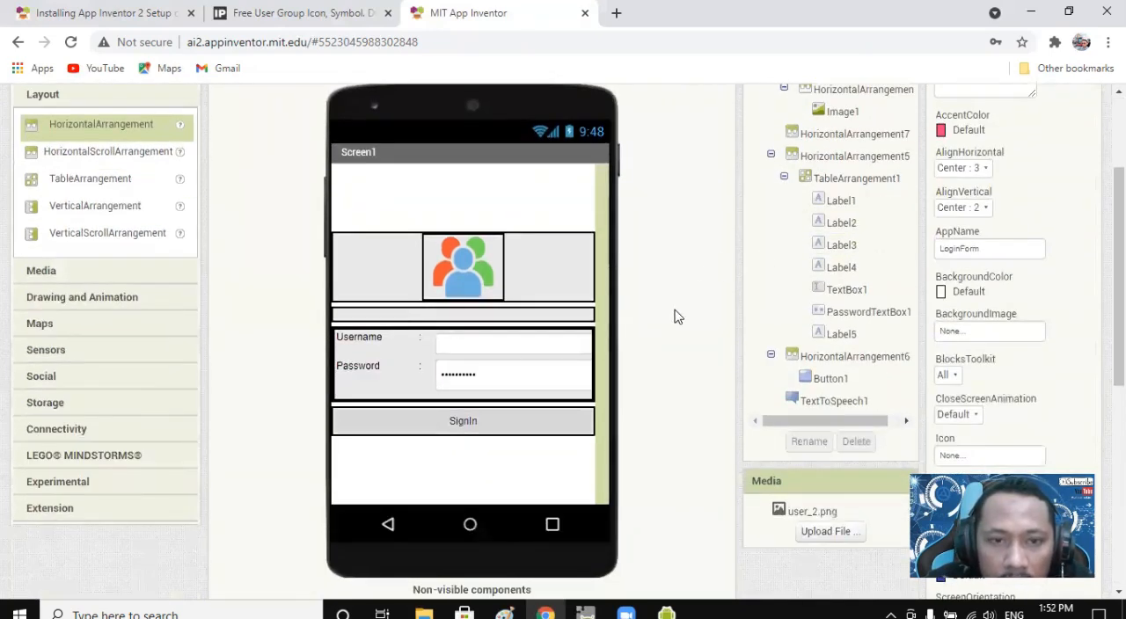
Rename the username text box component as usernameTXT.
left_click(467, 349)
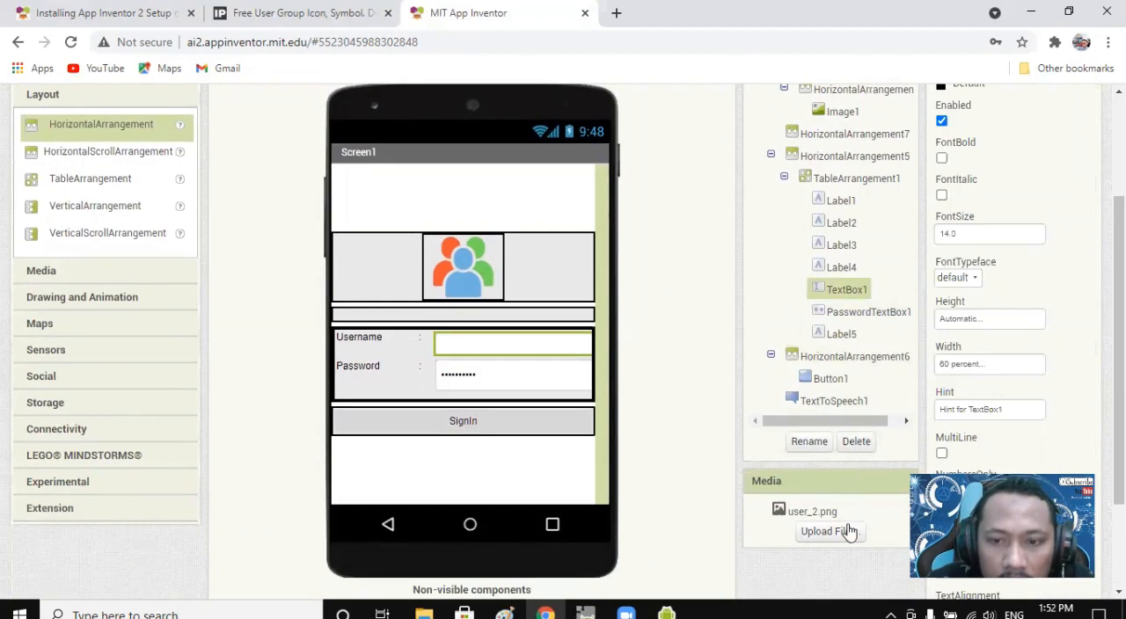
left_click(809, 441)
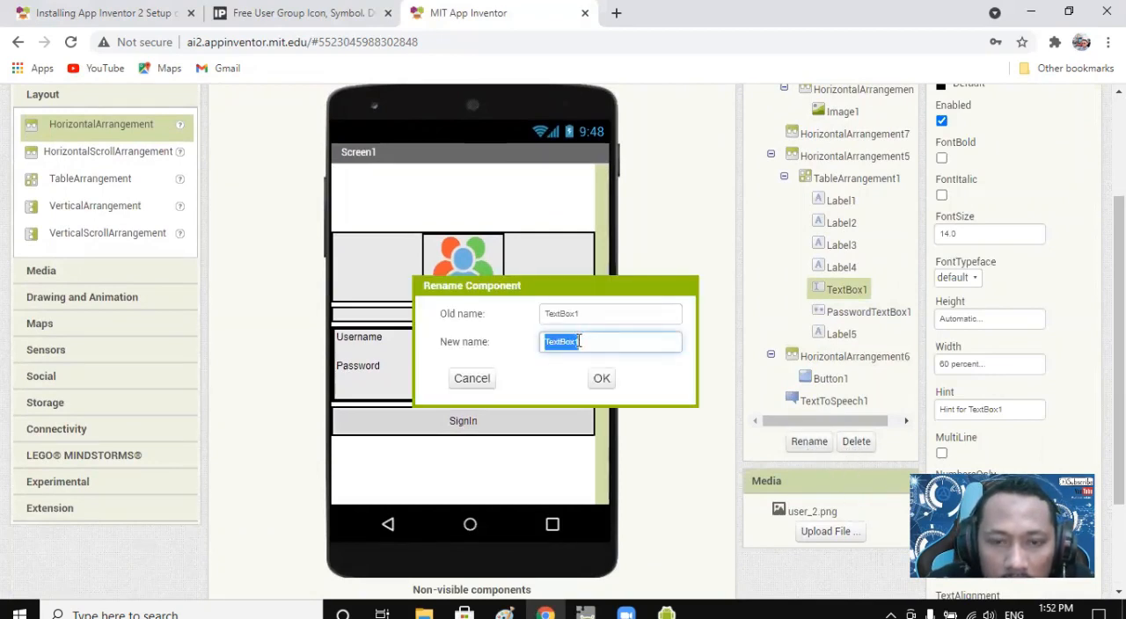
type("username")
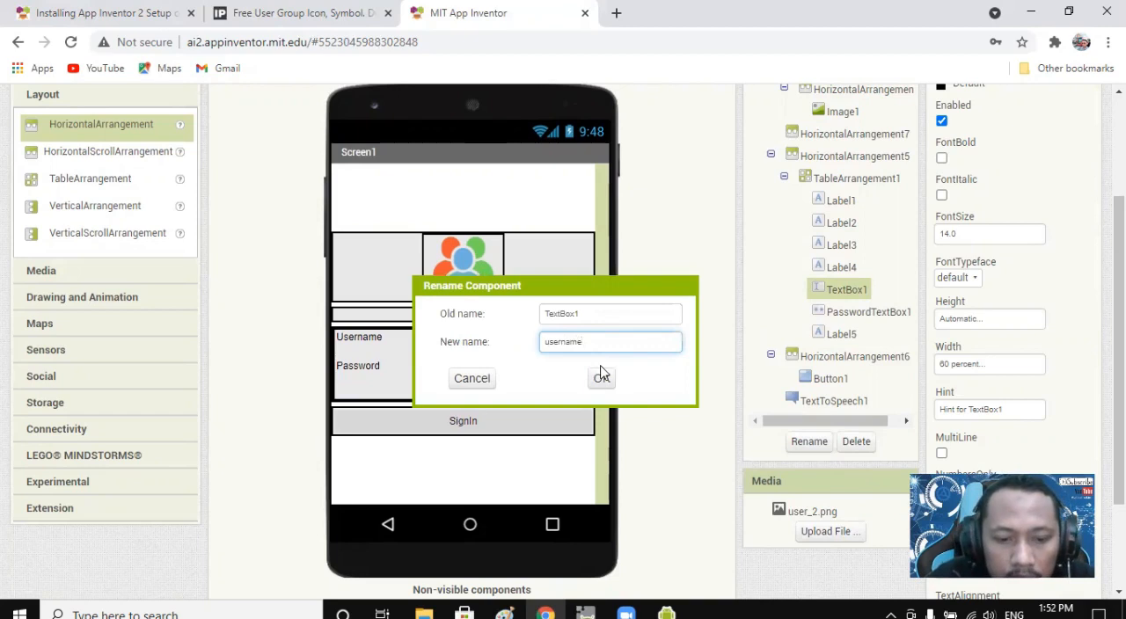
type("TXT")
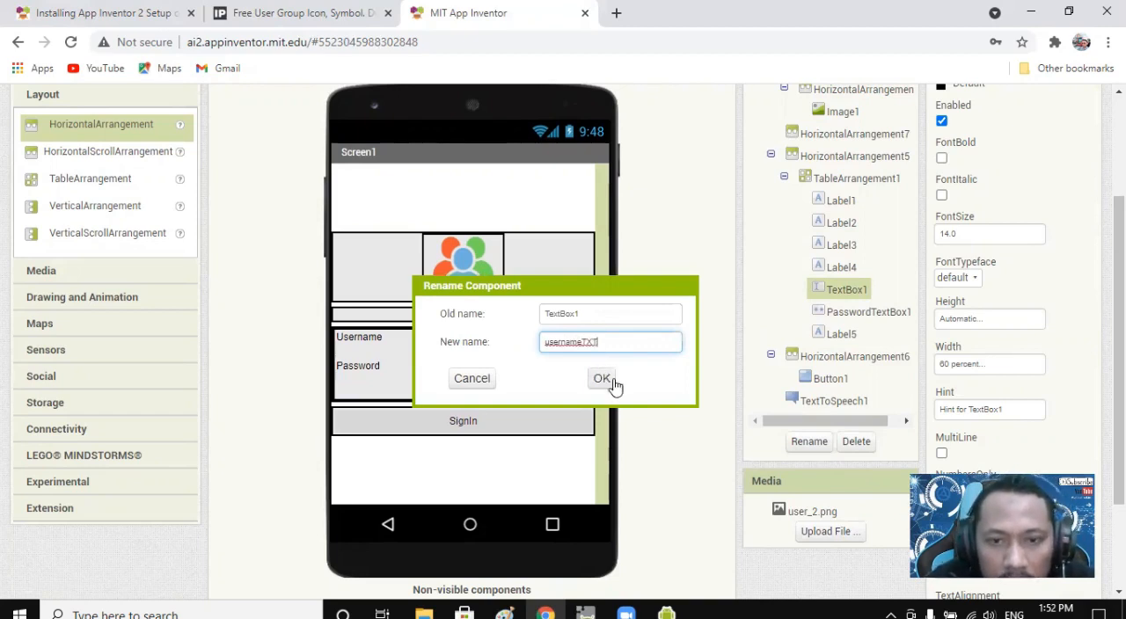
left_click(603, 380)
Rename the password text box component as passwordTXT.
left_click(881, 318)
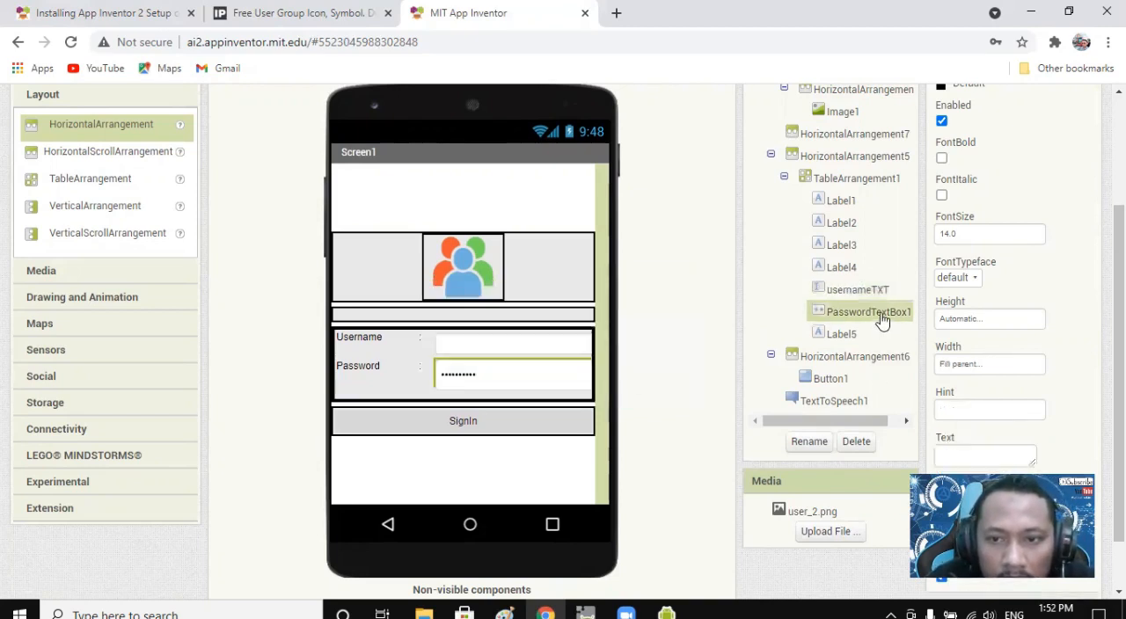
left_click(808, 442)
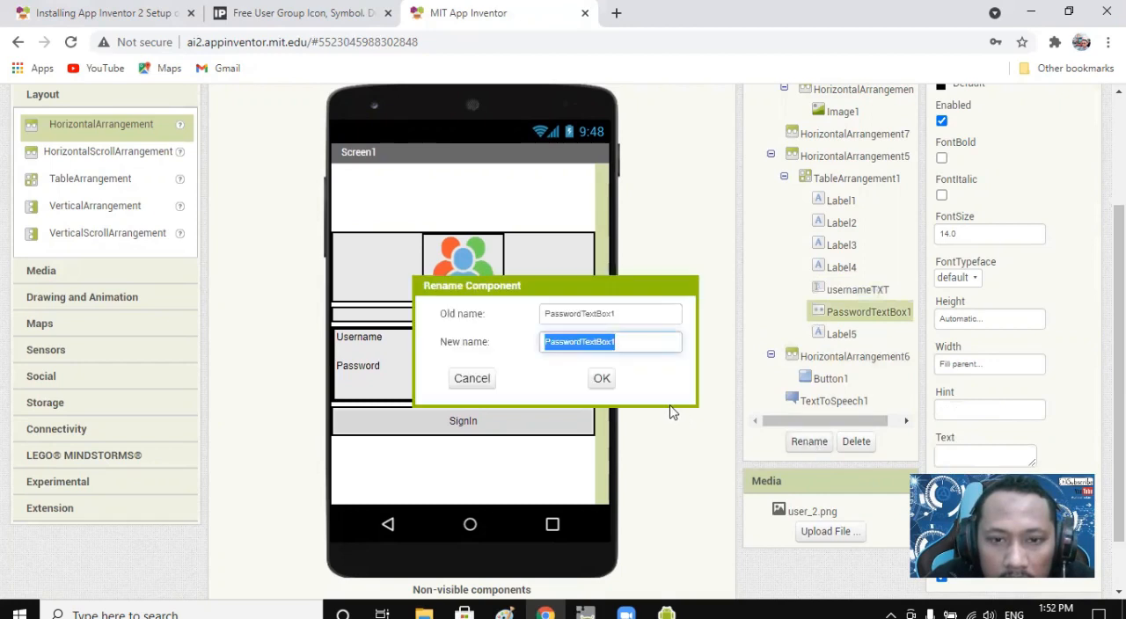
type("passwordTXT")
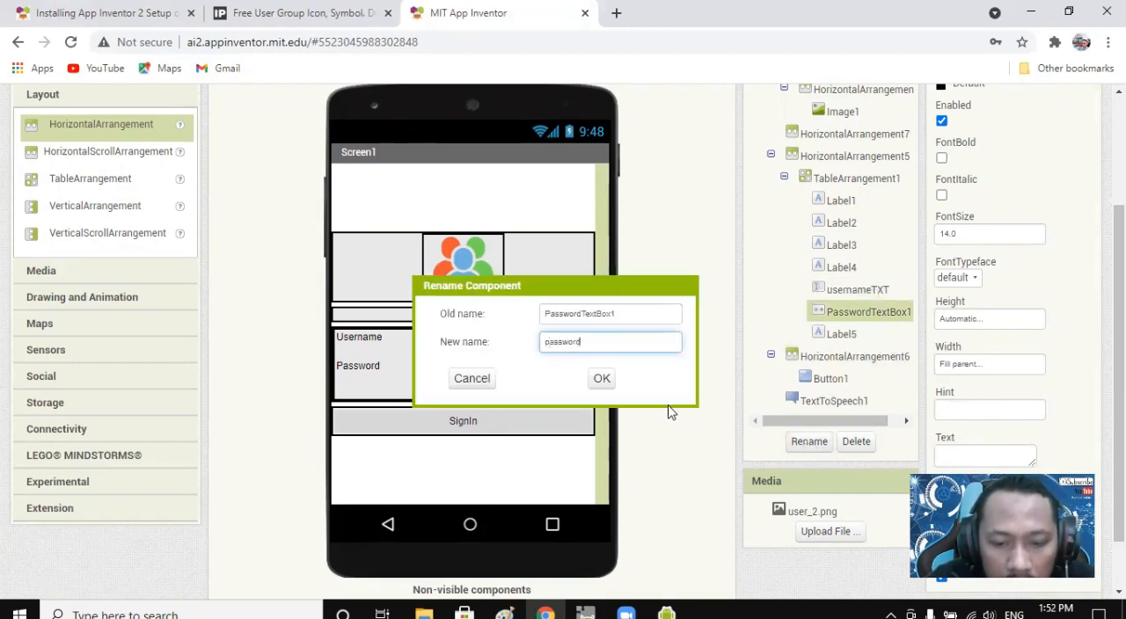
left_click(602, 378)
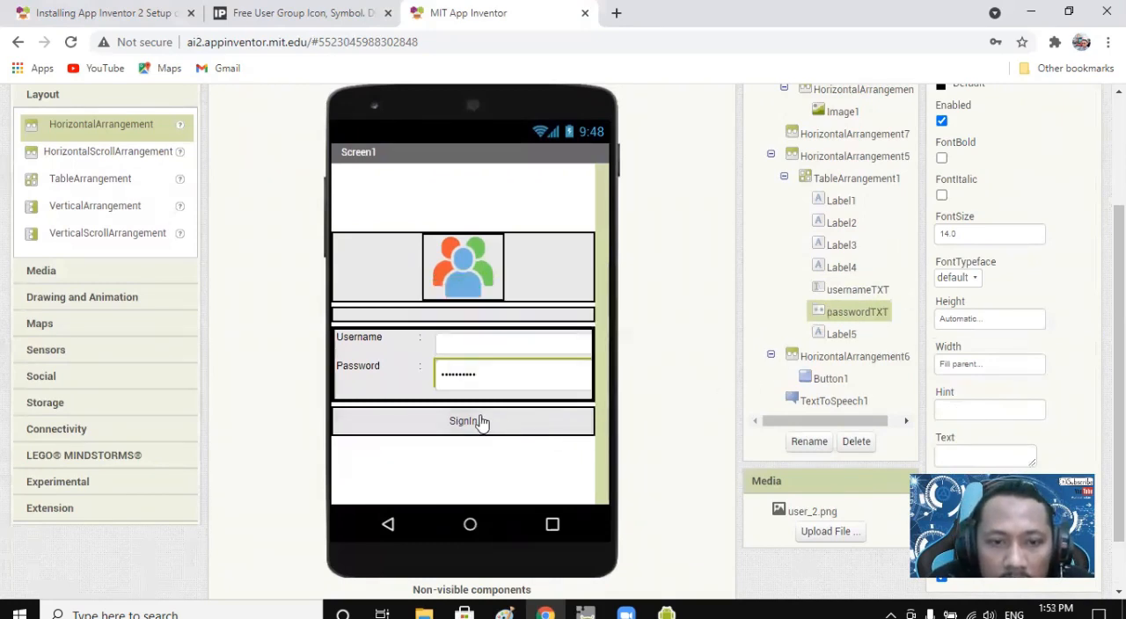
Rename the sign-in button component below the login fields as SignIn.
left_click(481, 421)
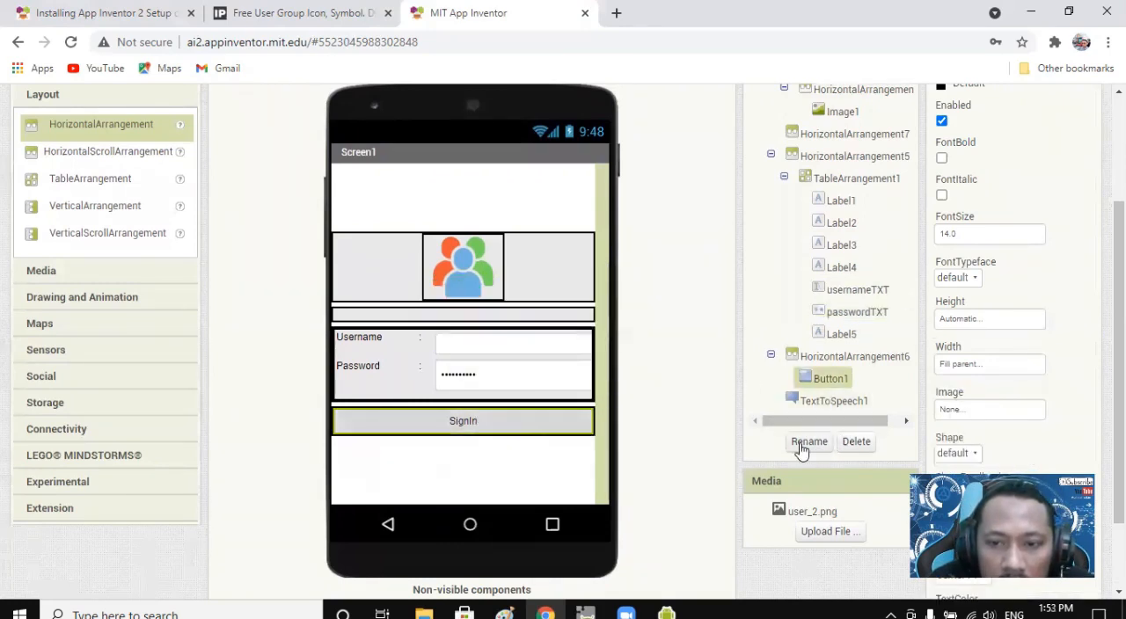
left_click(805, 441)
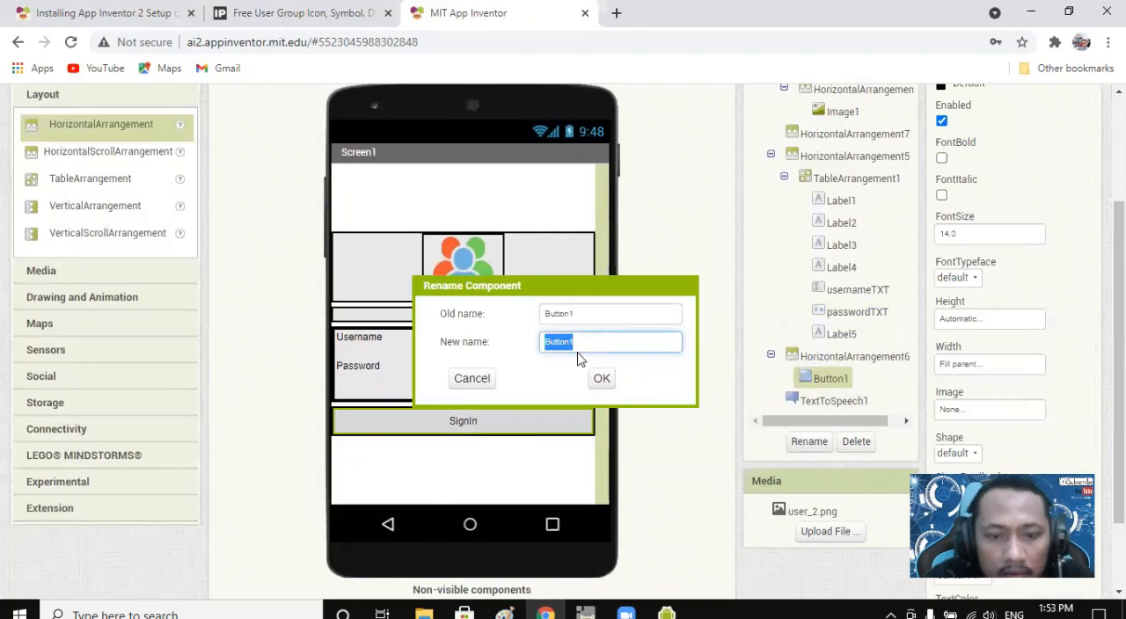
type("S")
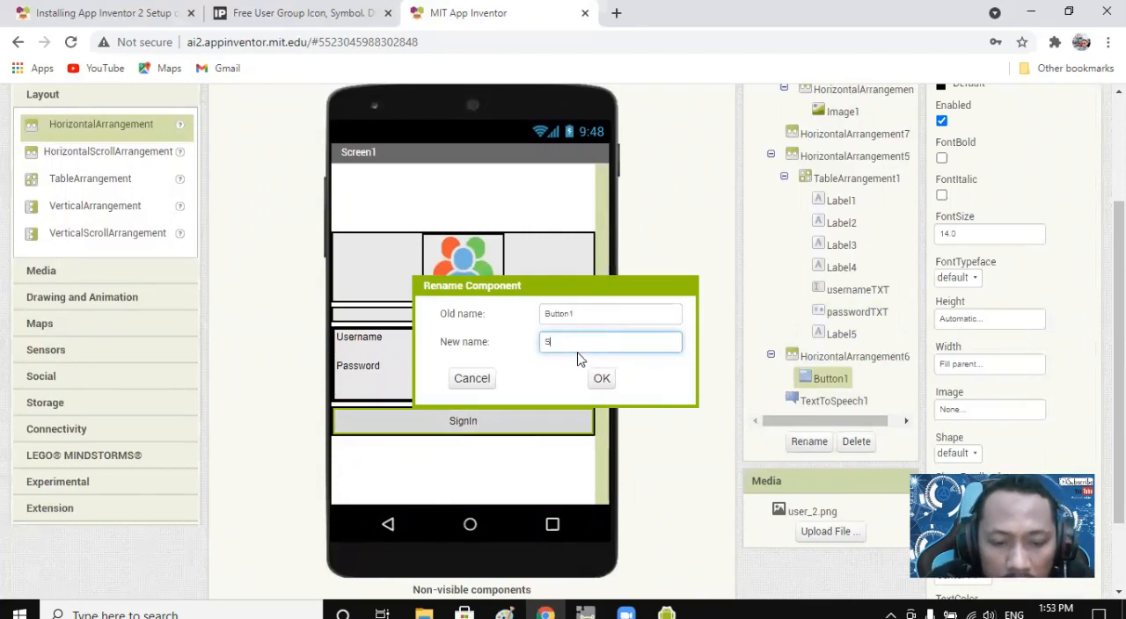
type("ignIn")
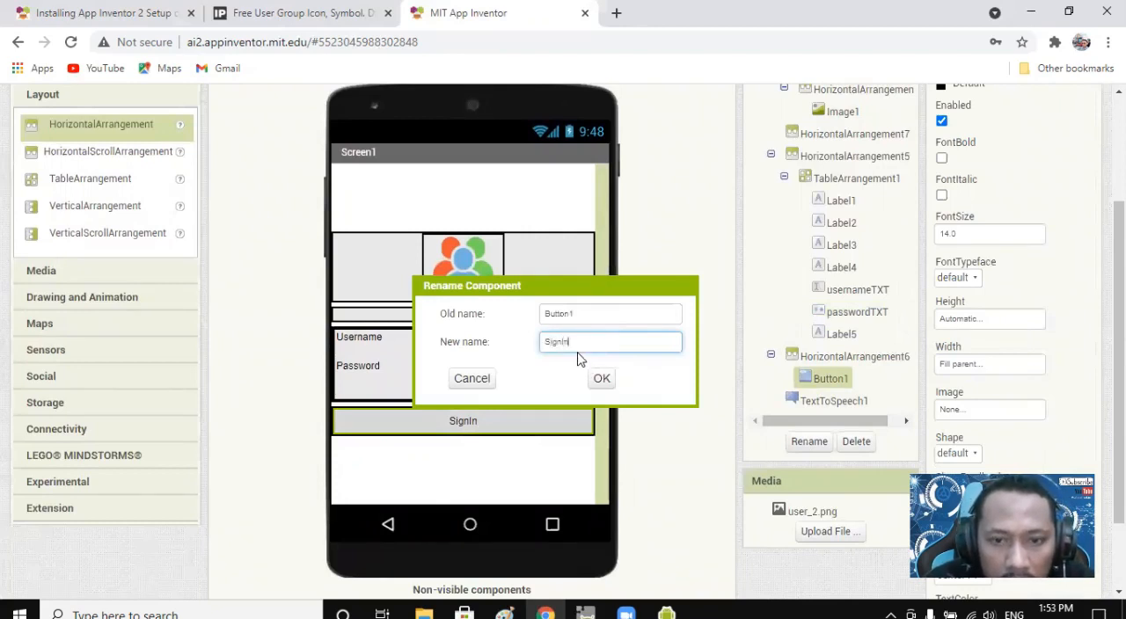
left_click(601, 379)
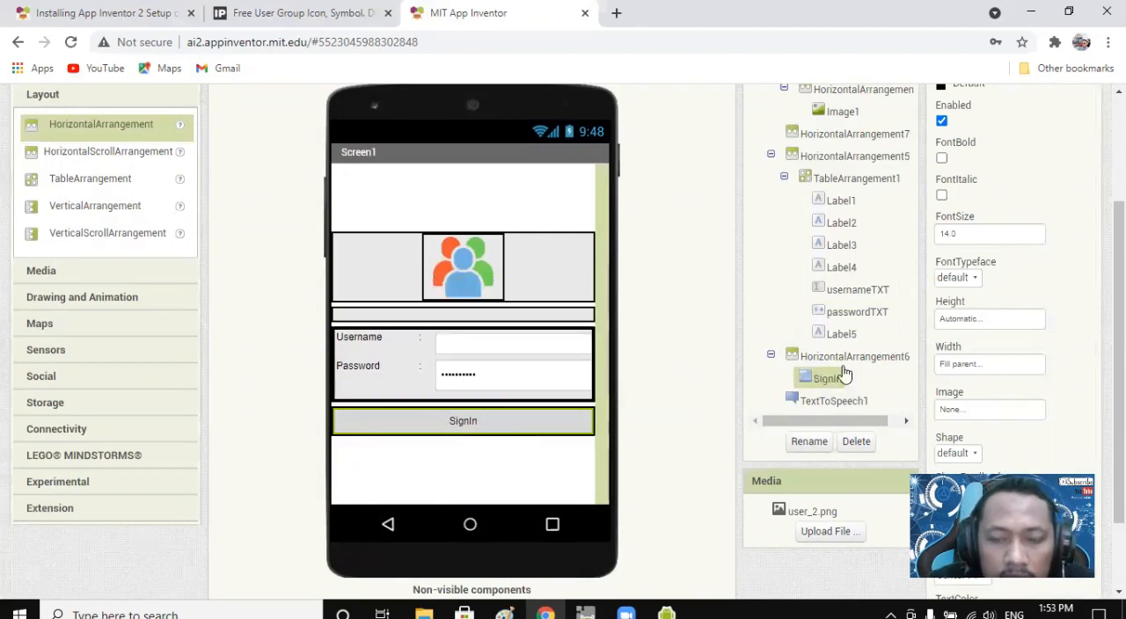
scroll(832, 369, "up", 2)
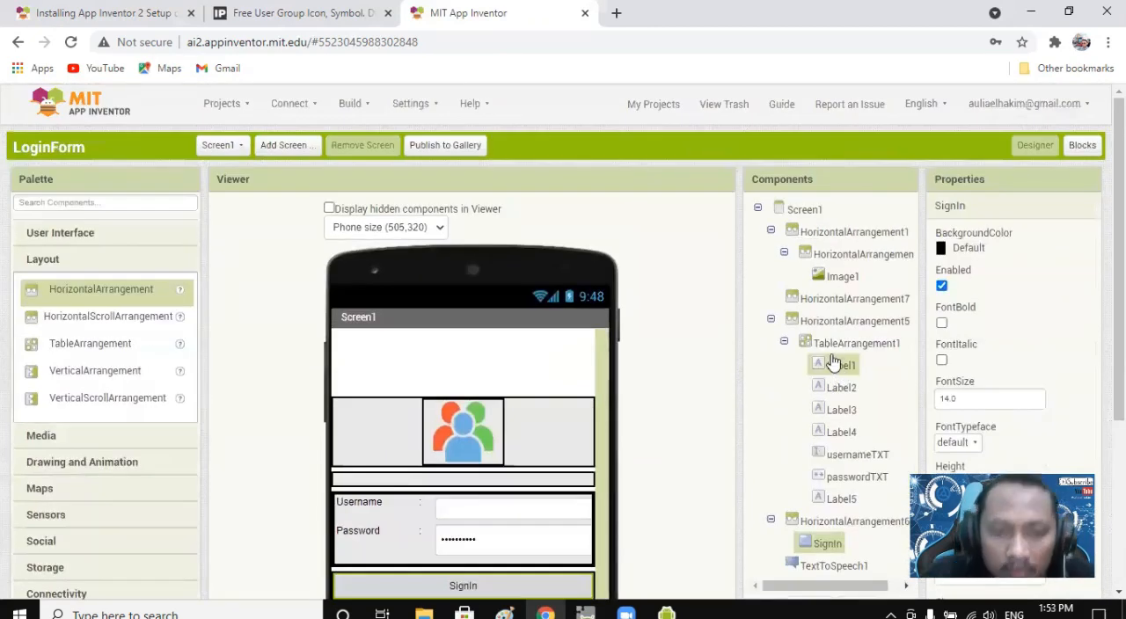
scroll(458, 403, "down", 2)
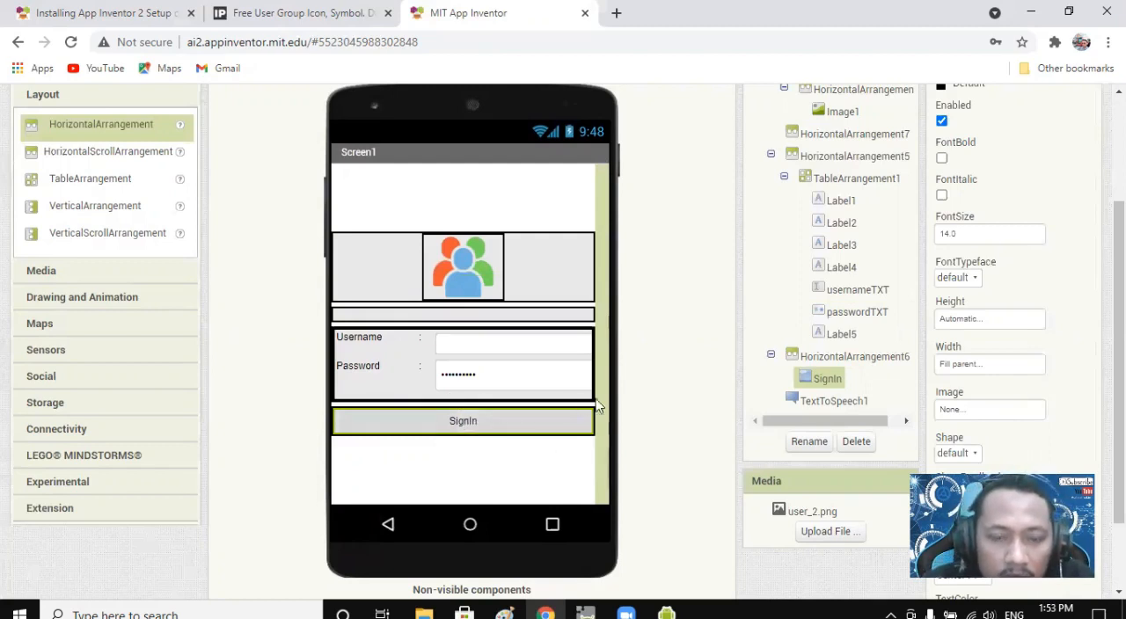
scroll(619, 397, "up", 2)
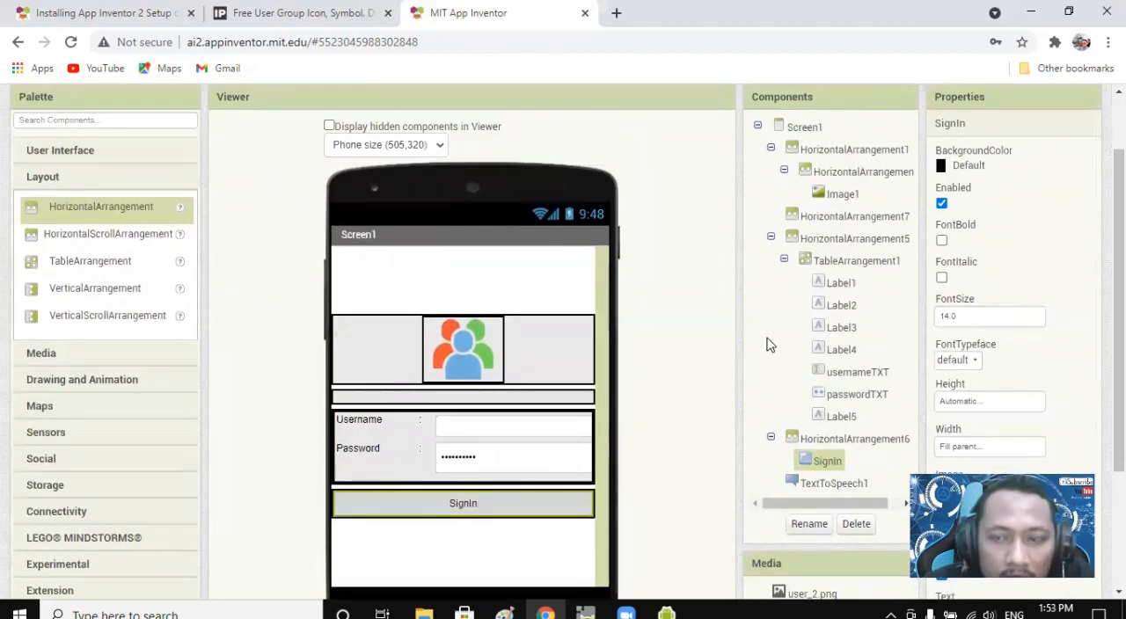
scroll(1027, 277, "up", 2)
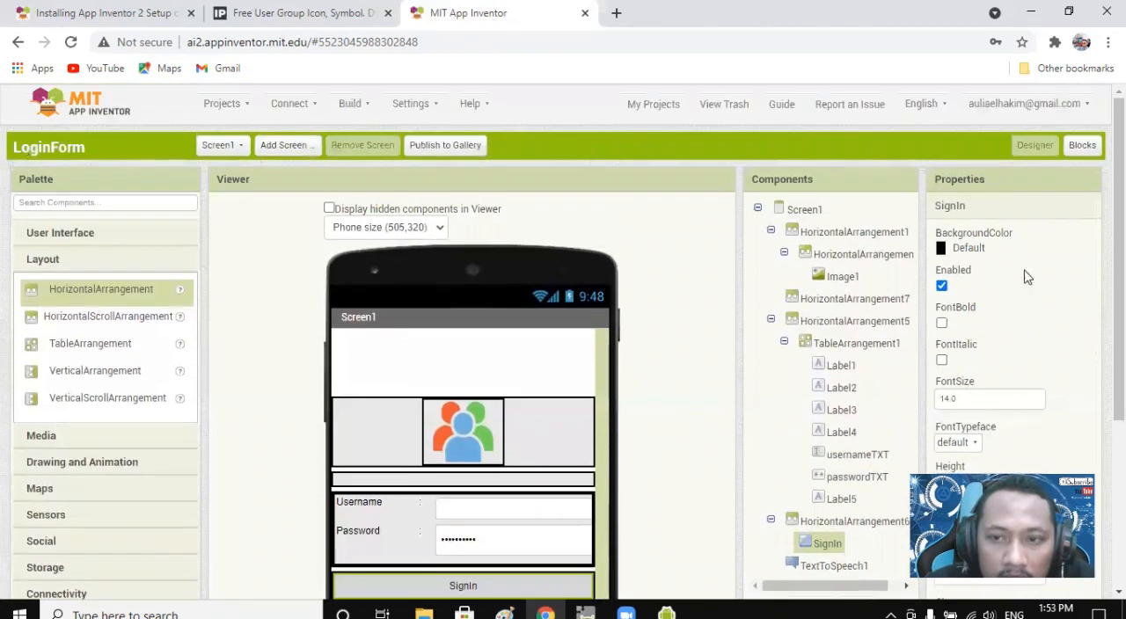
left_click(1082, 145)
left_click(1035, 145)
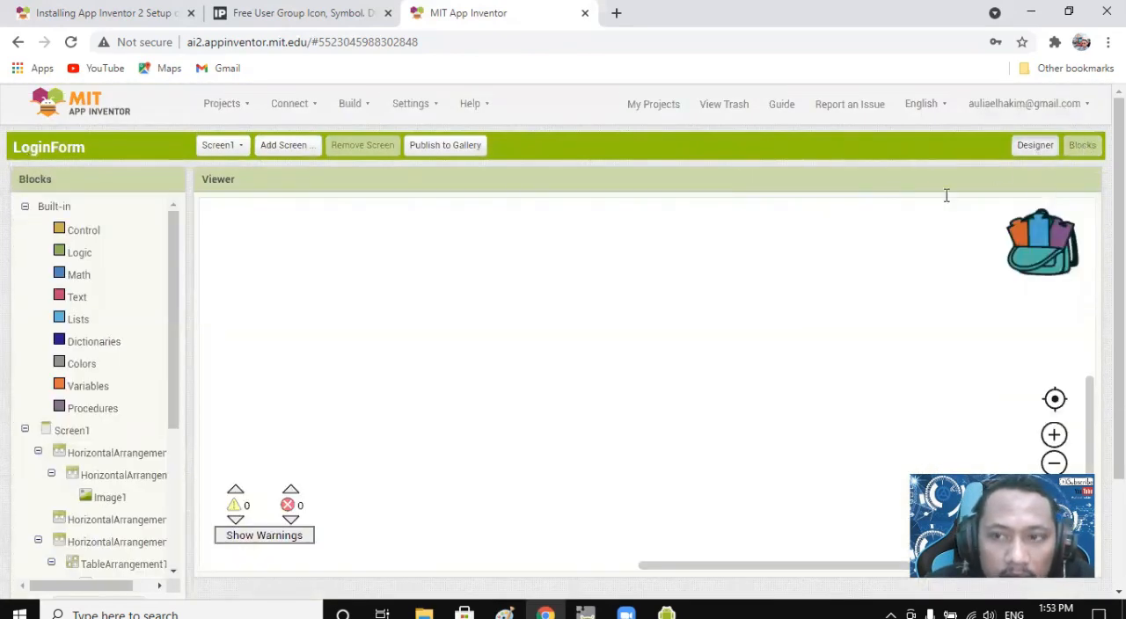
scroll(483, 347, "down", 5)
scroll(646, 346, "up", 5)
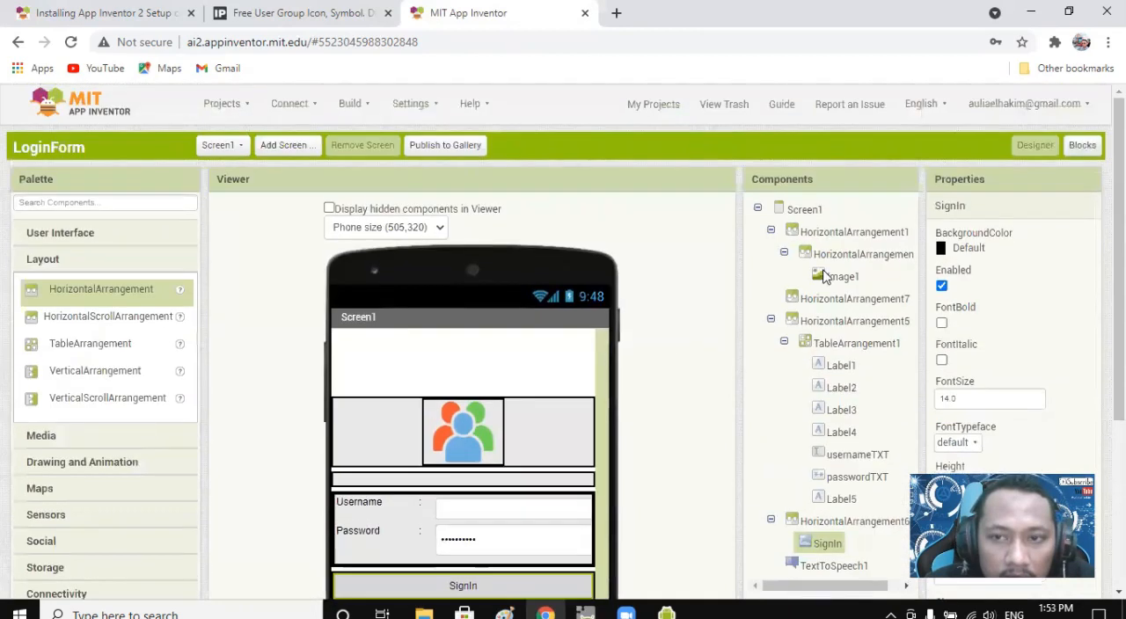
Add the SignIn button's Click event block to Screen1's blocks workspace.
left_click(1082, 145)
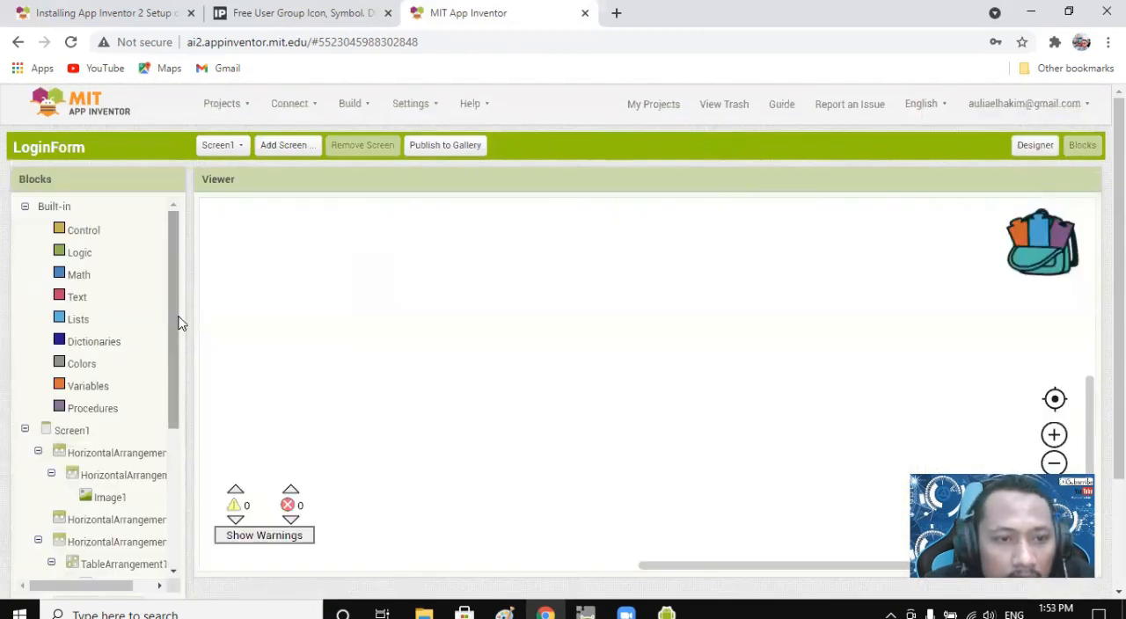
left_click(24, 430)
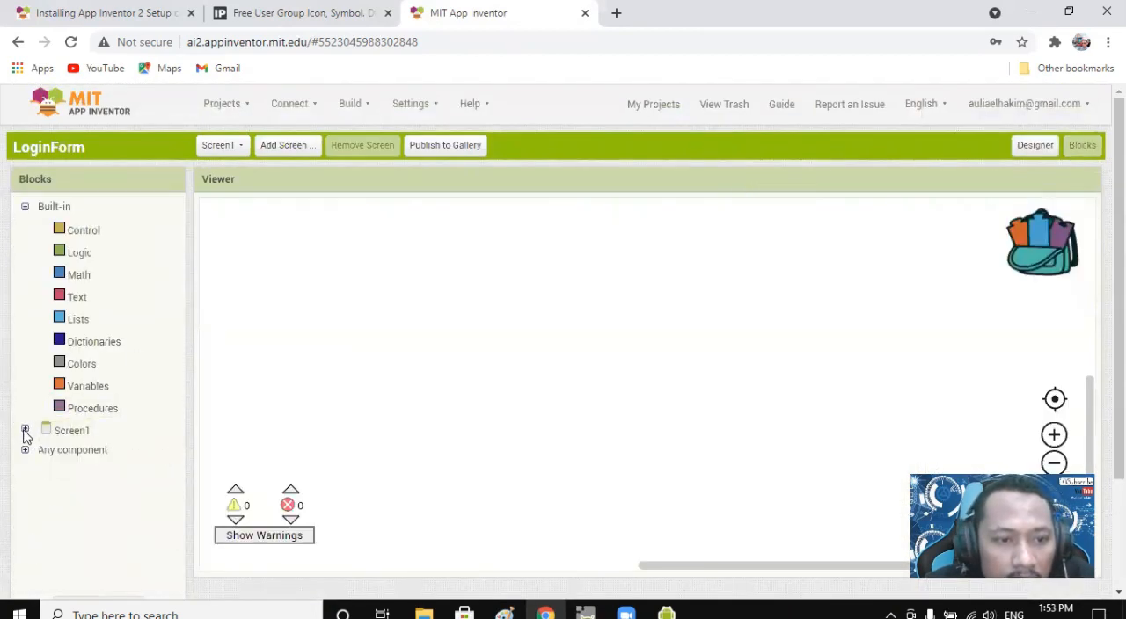
left_click(25, 430)
left_click_drag(176, 329, 180, 508)
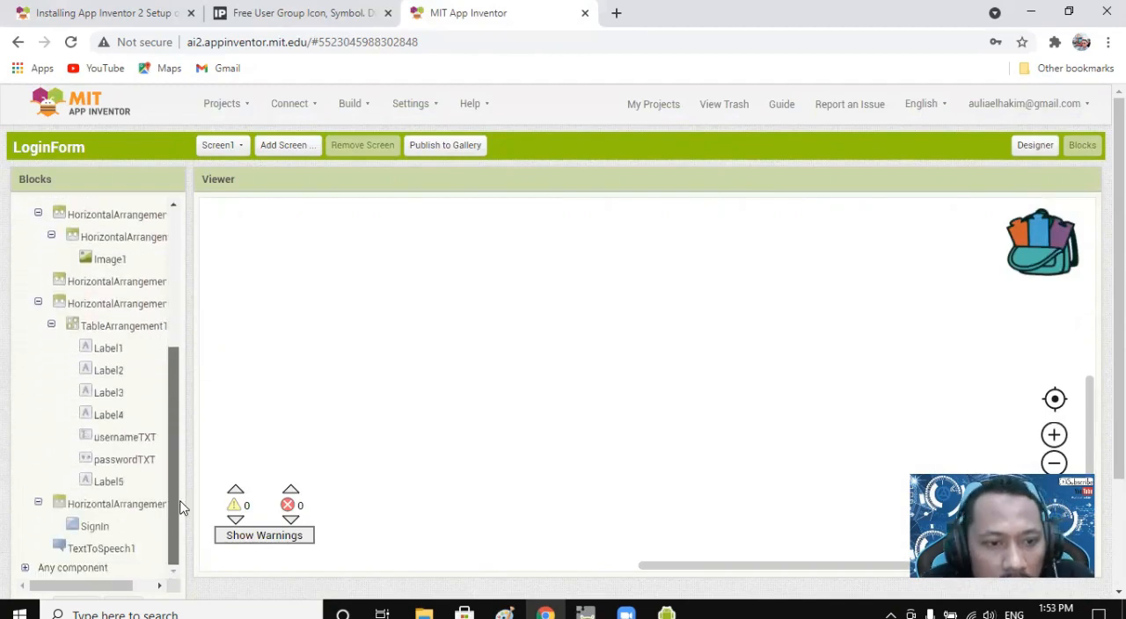
left_click(94, 526)
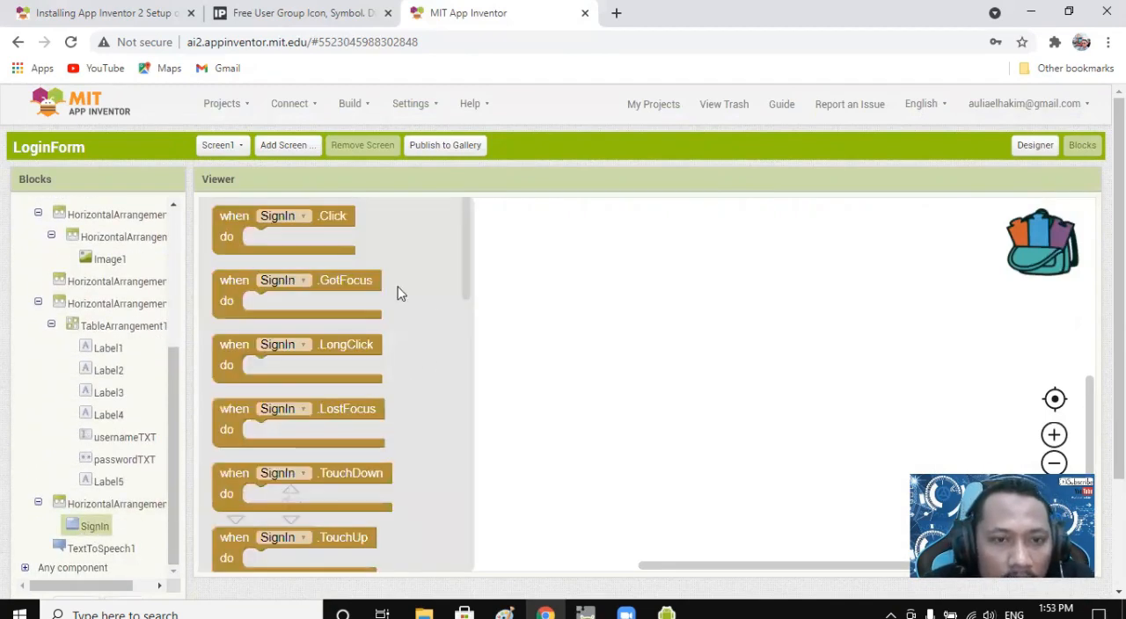
left_click(331, 216)
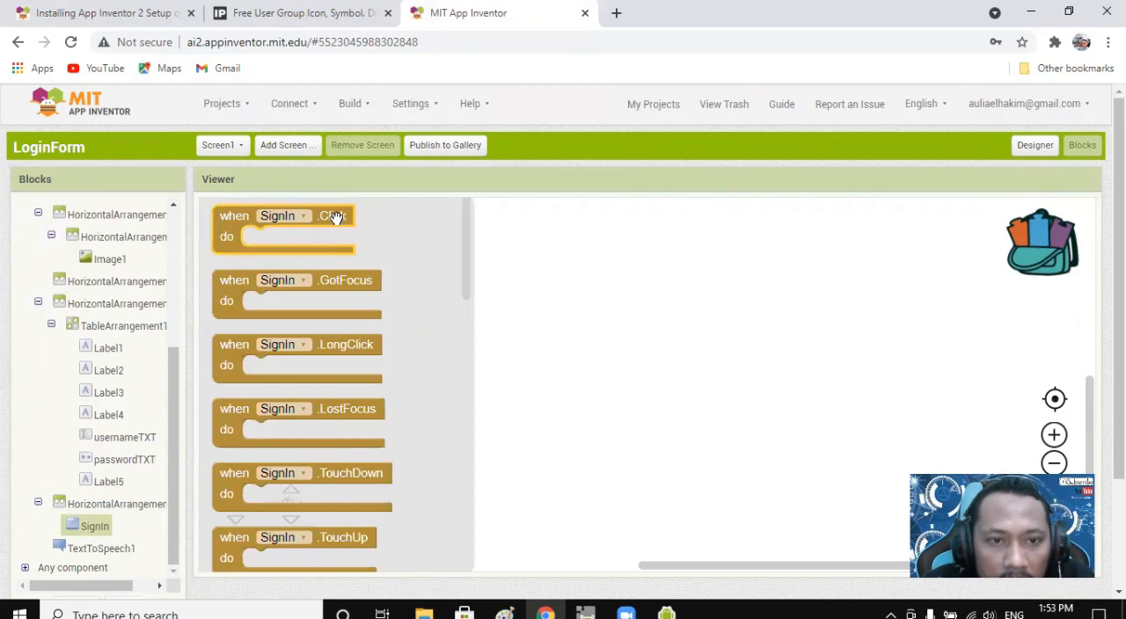
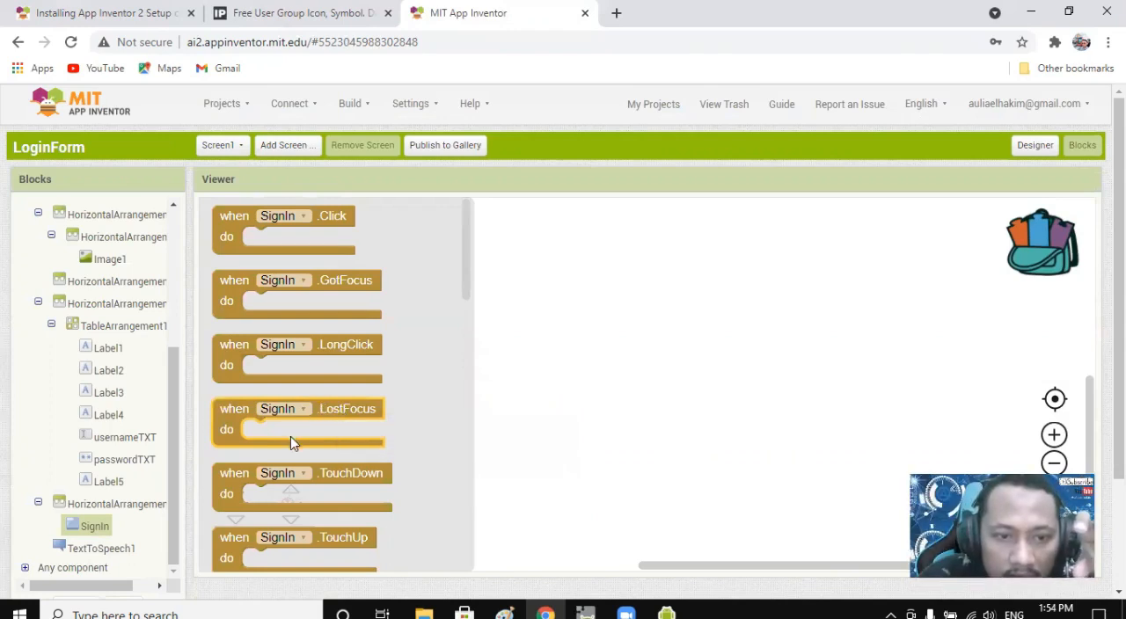
Place the when SignIn.Click event block in the empty workspace, with room beside it for more blocks.
scroll(354, 472, "down", 3)
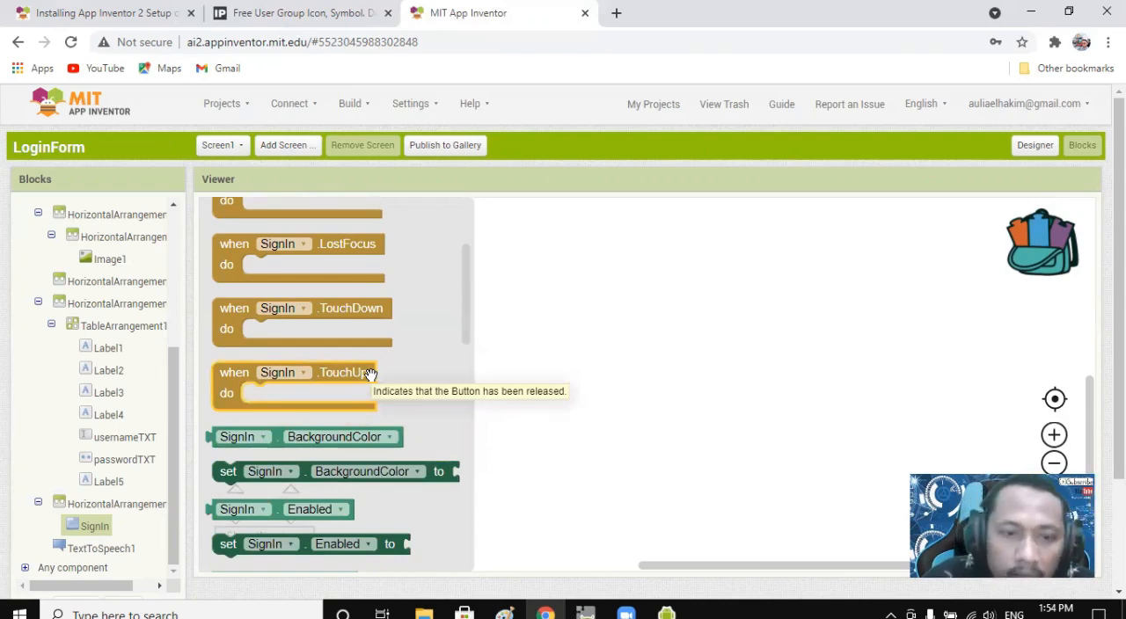
scroll(370, 374, "down", 6)
scroll(376, 395, "up", 9)
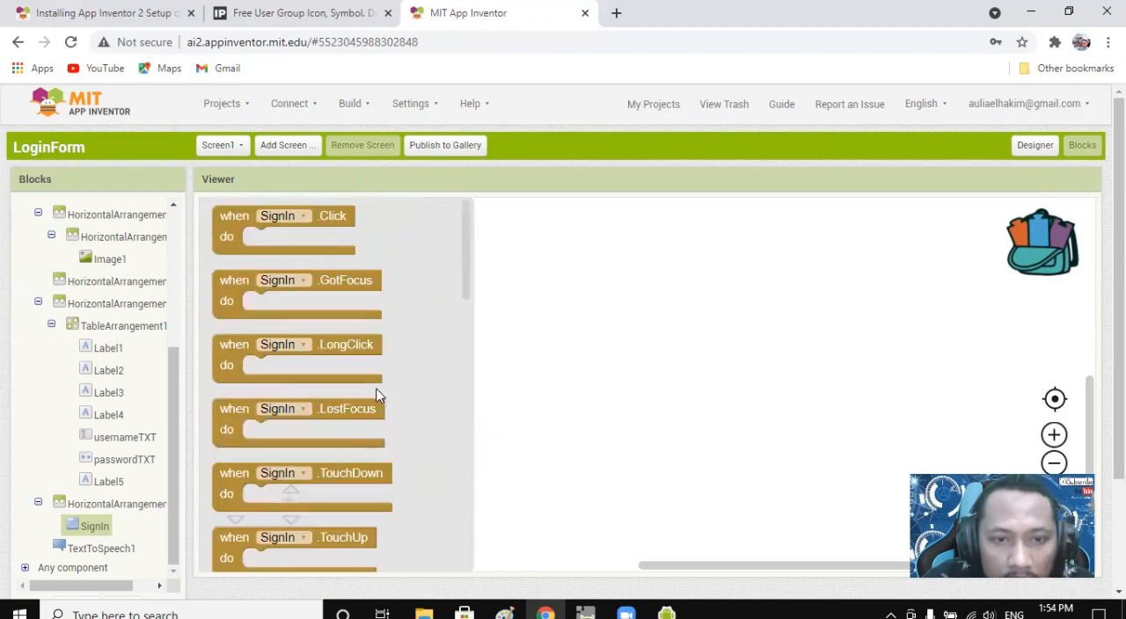
left_click(327, 218)
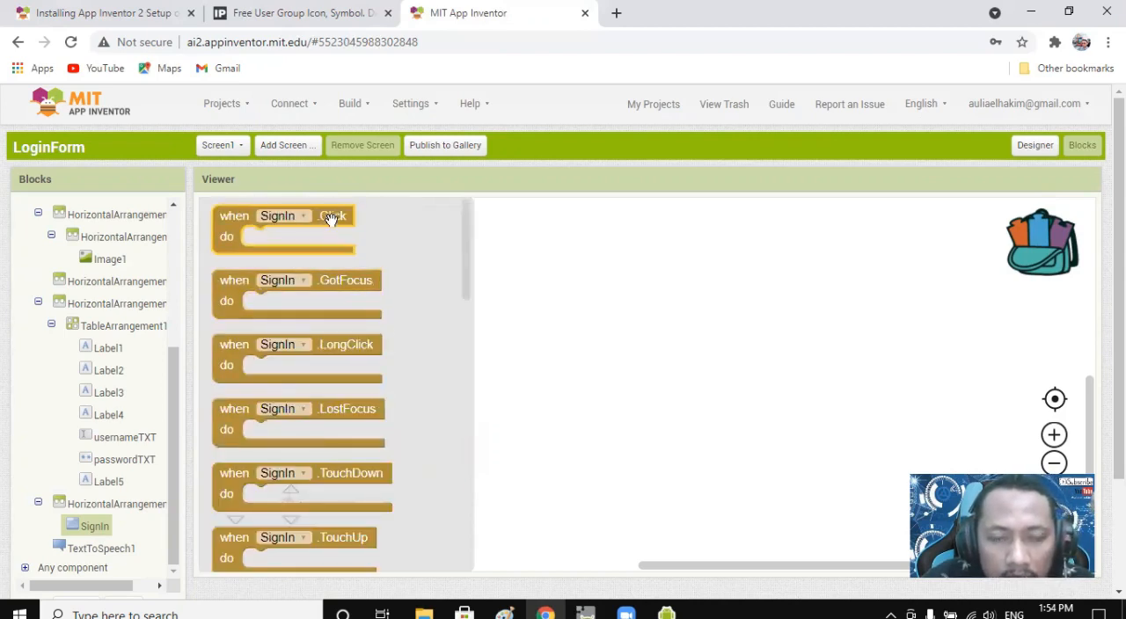
left_click_drag(327, 216, 512, 309)
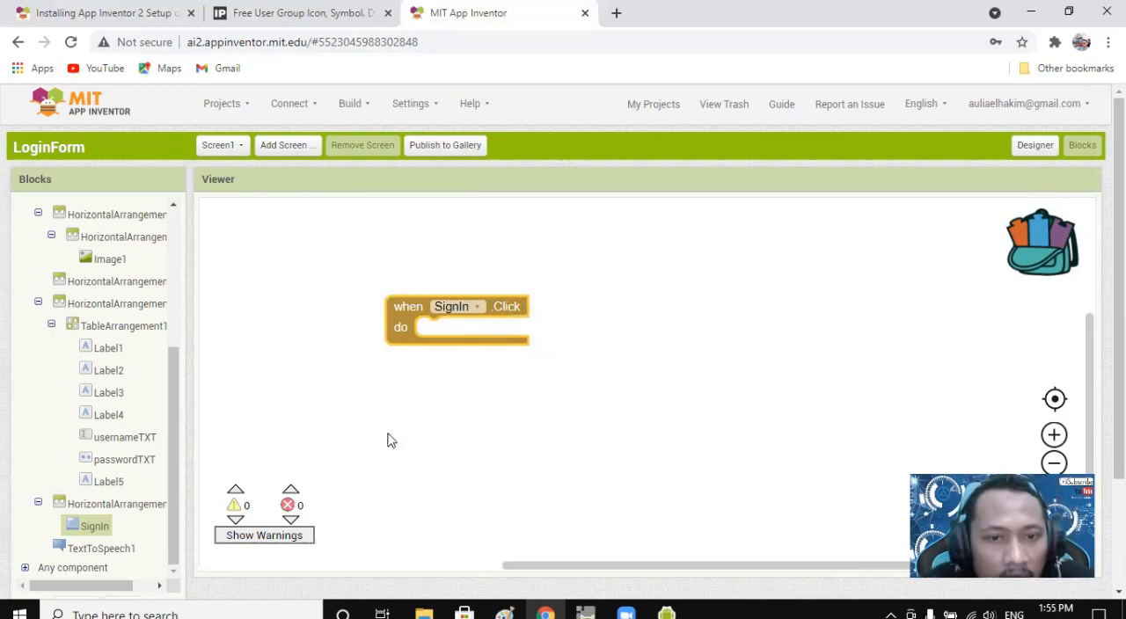
left_click_drag(506, 306, 484, 301)
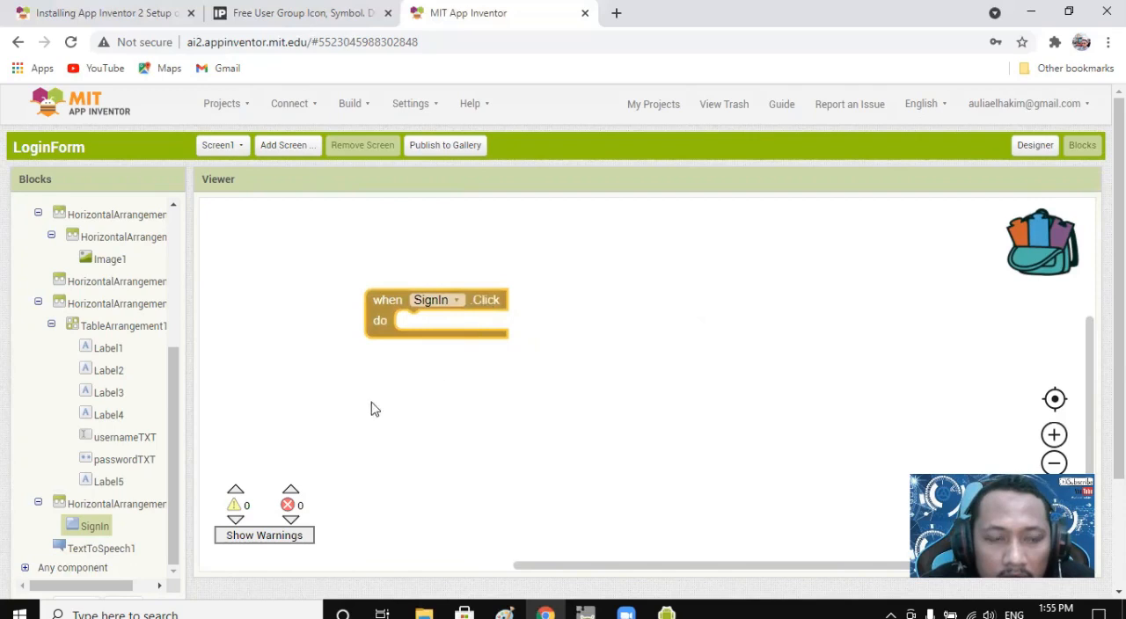
Put an if-then block inside the SignIn.Click handler and attach an "and" block as its condition.
left_click_drag(175, 397, 170, 246)
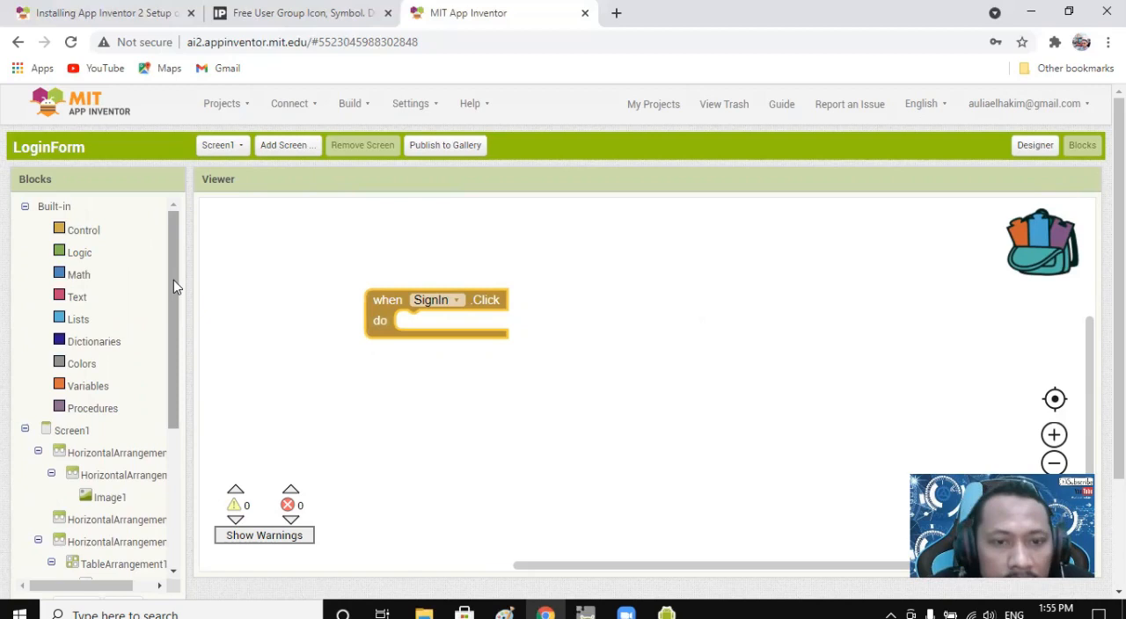
left_click(79, 232)
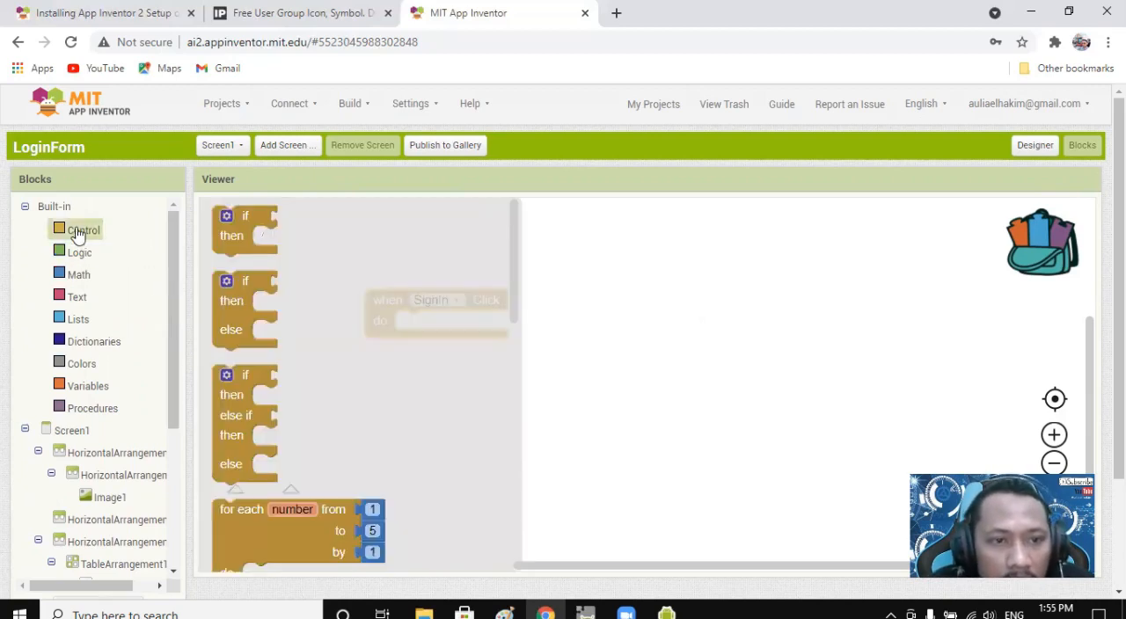
left_click_drag(245, 217, 411, 324)
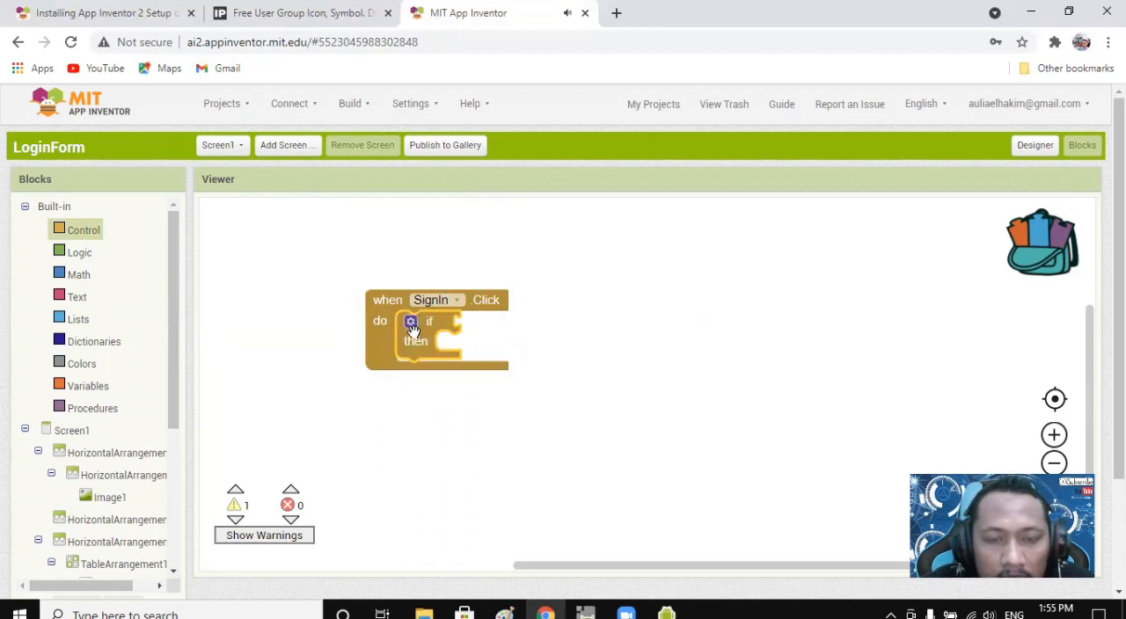
left_click(80, 256)
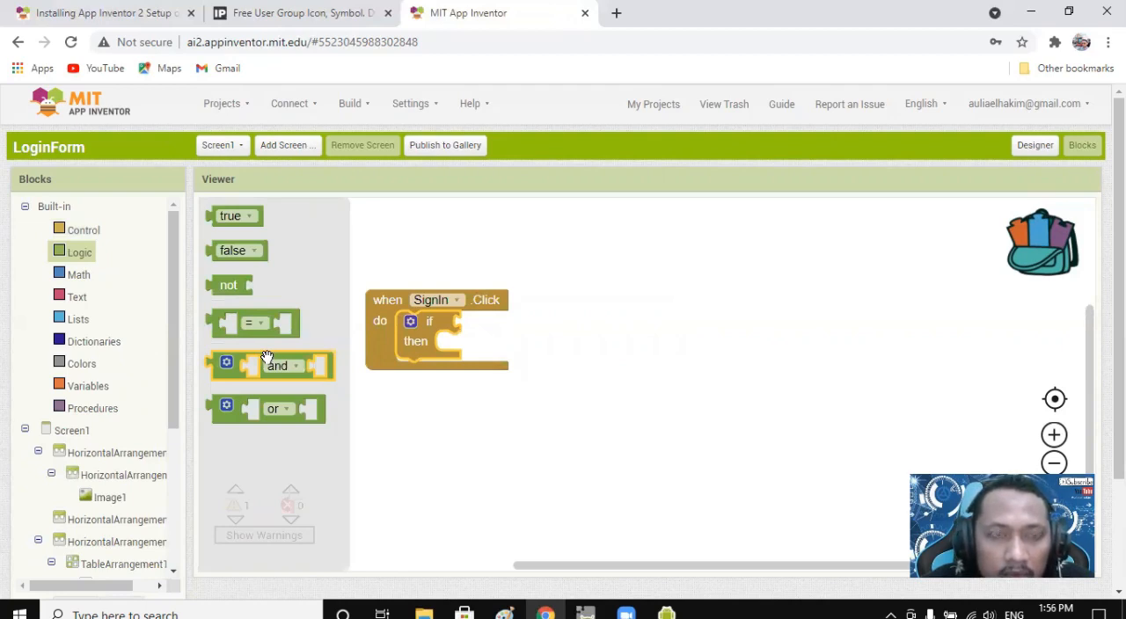
left_click_drag(274, 357, 519, 322)
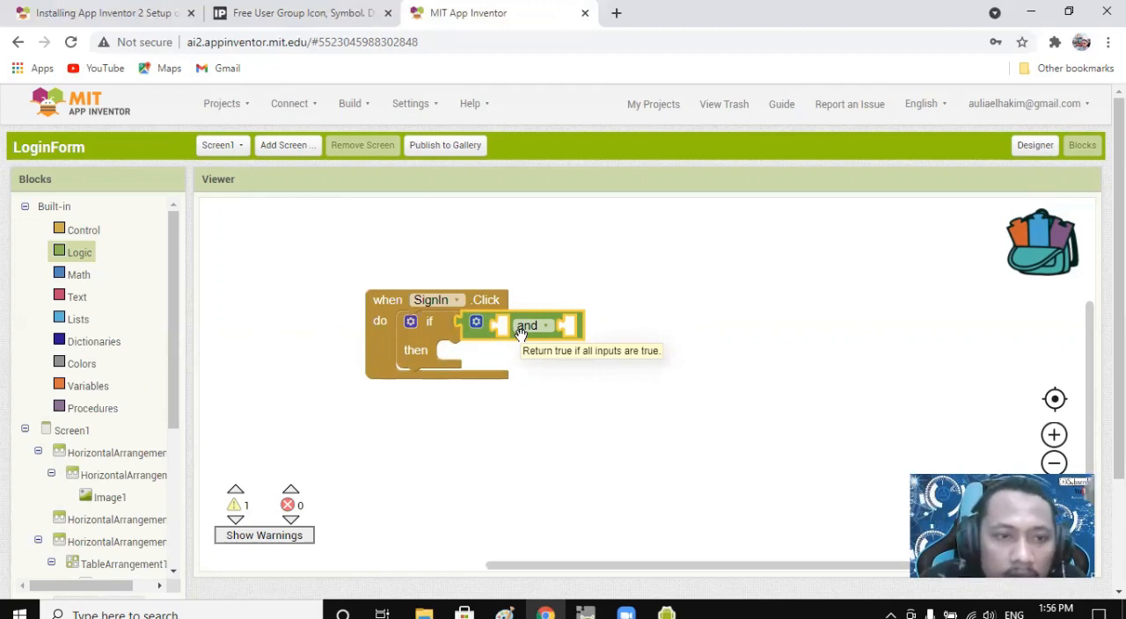
Fill both sockets of the "and" block with logic = comparison blocks.
left_click(78, 255)
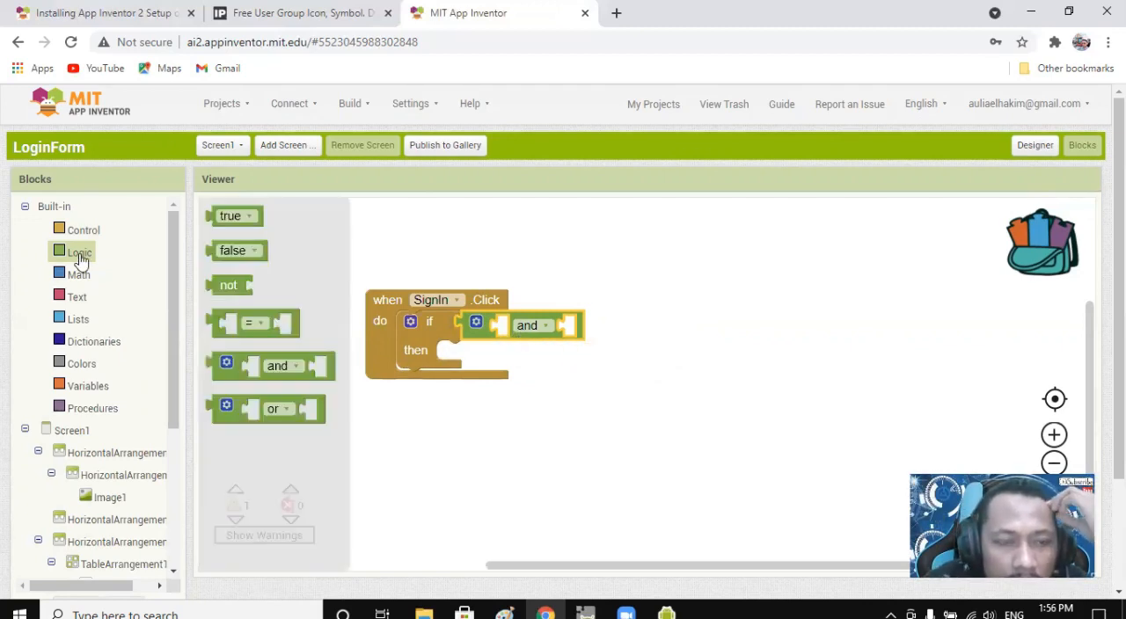
left_click_drag(258, 314, 544, 322)
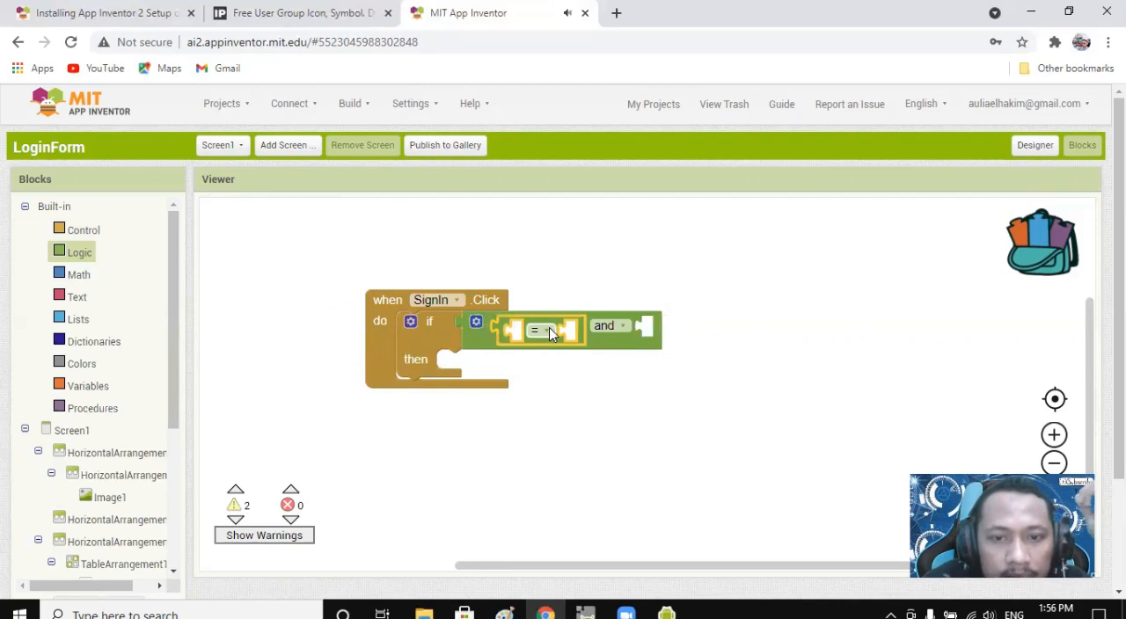
left_click(79, 254)
left_click_drag(255, 312, 684, 325)
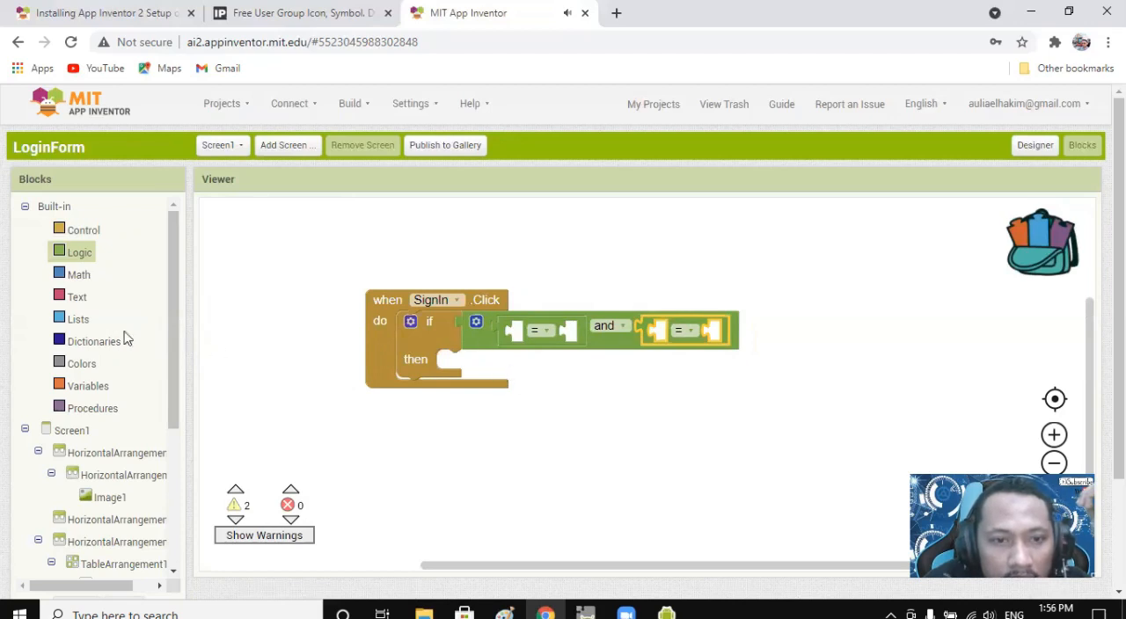
Insert the usernameTXT.Text getter as the left operand of the first = comparison.
left_click_drag(176, 322, 176, 471)
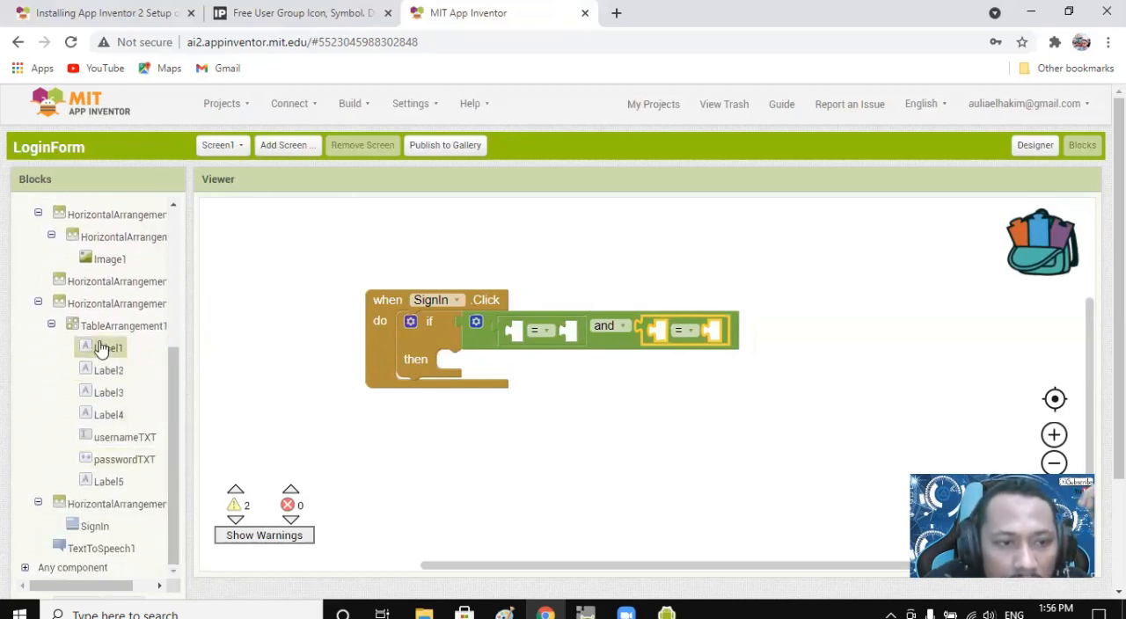
left_click(132, 445)
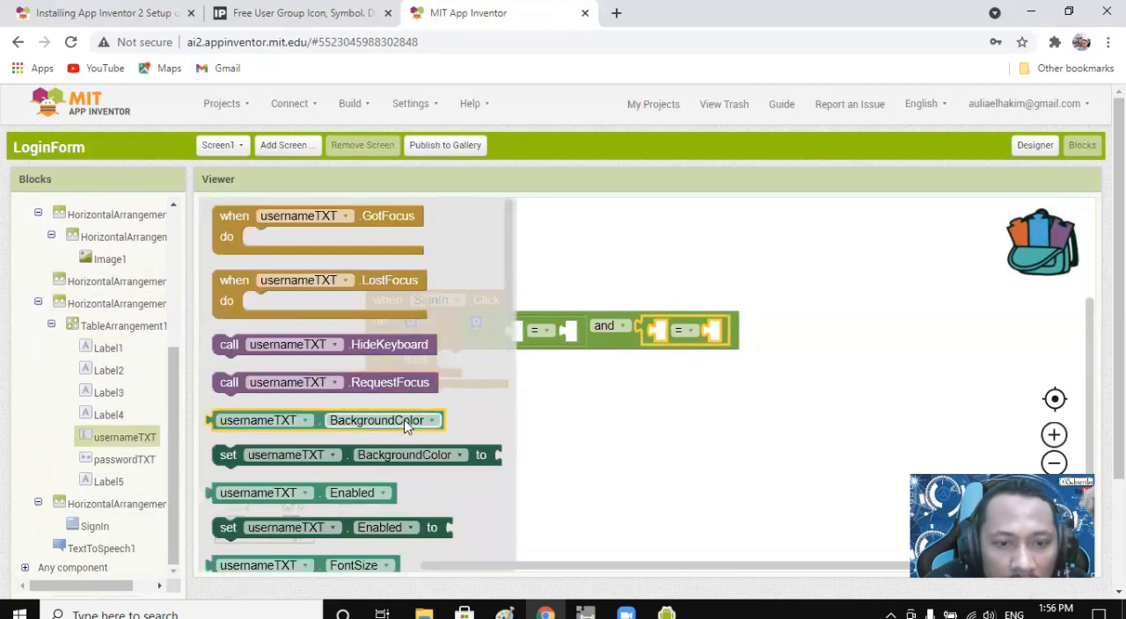
scroll(405, 427, "down", 3)
scroll(404, 440, "down", 9)
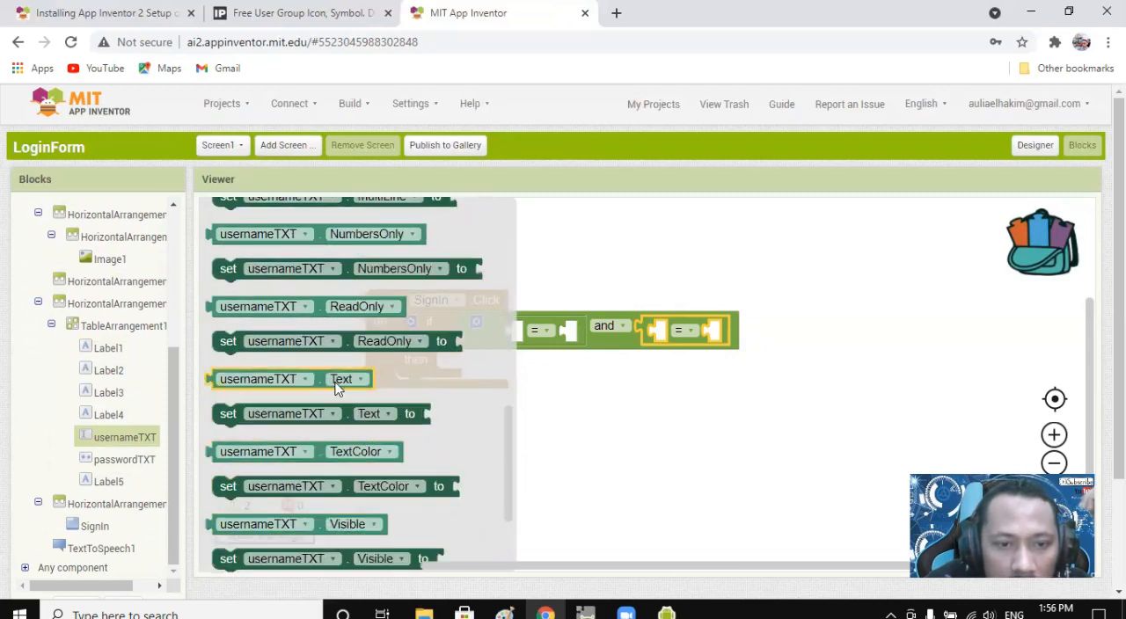
left_click_drag(323, 377, 624, 332)
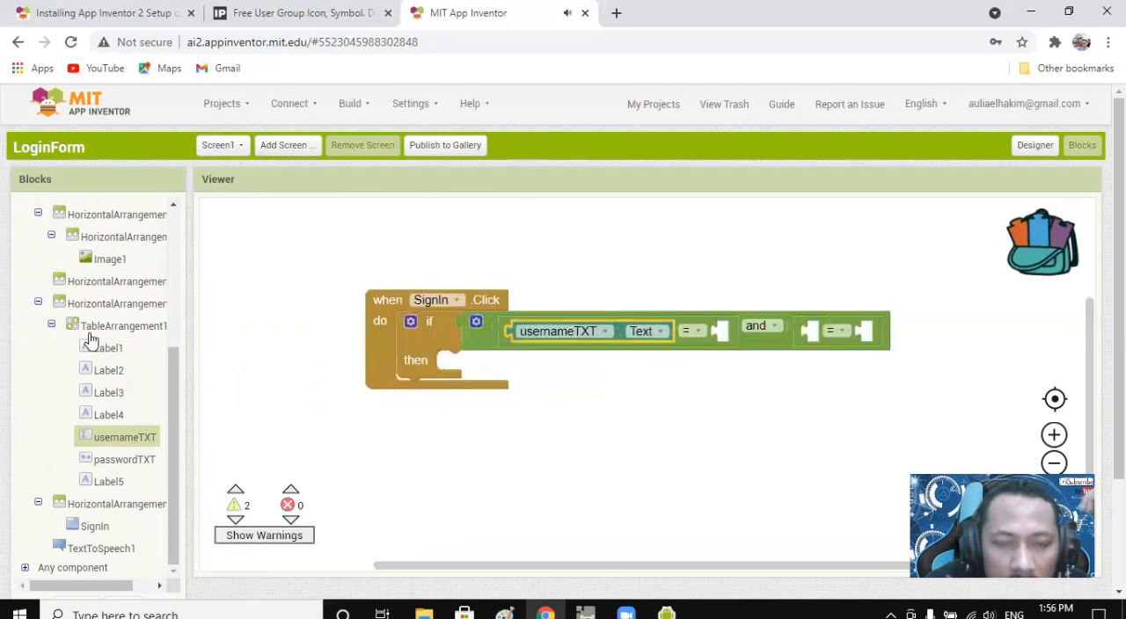
Add a text block containing "covid" as the right operand of the username comparison.
scroll(171, 391, "up", 3)
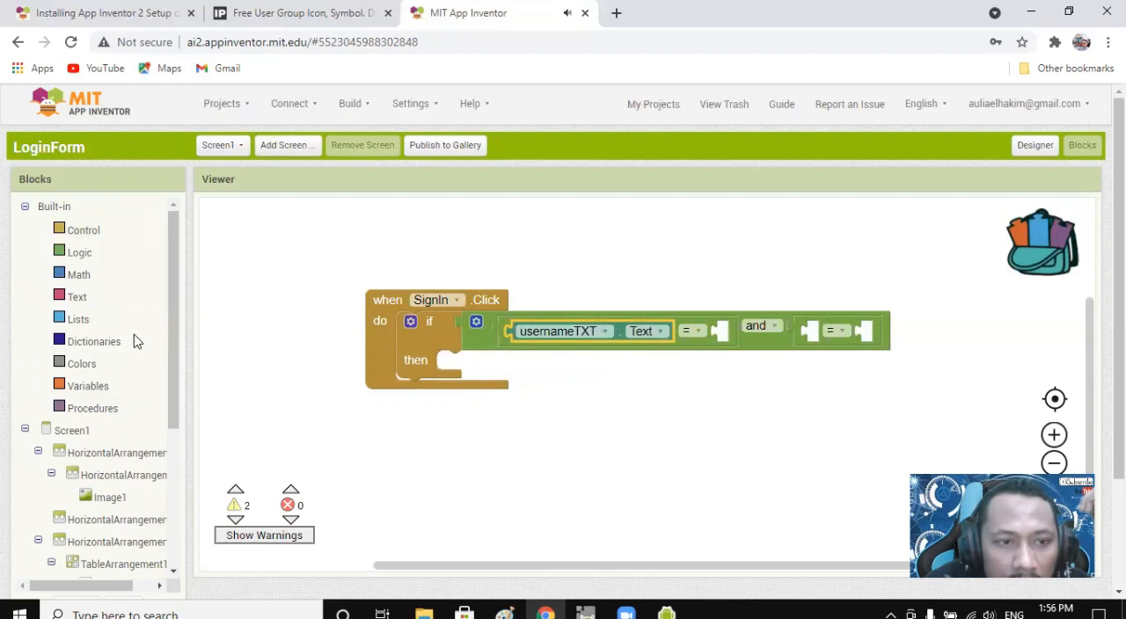
left_click(76, 296)
scroll(437, 395, "up", 5)
left_click_drag(236, 216, 761, 345)
left_click(739, 331)
type("covid")
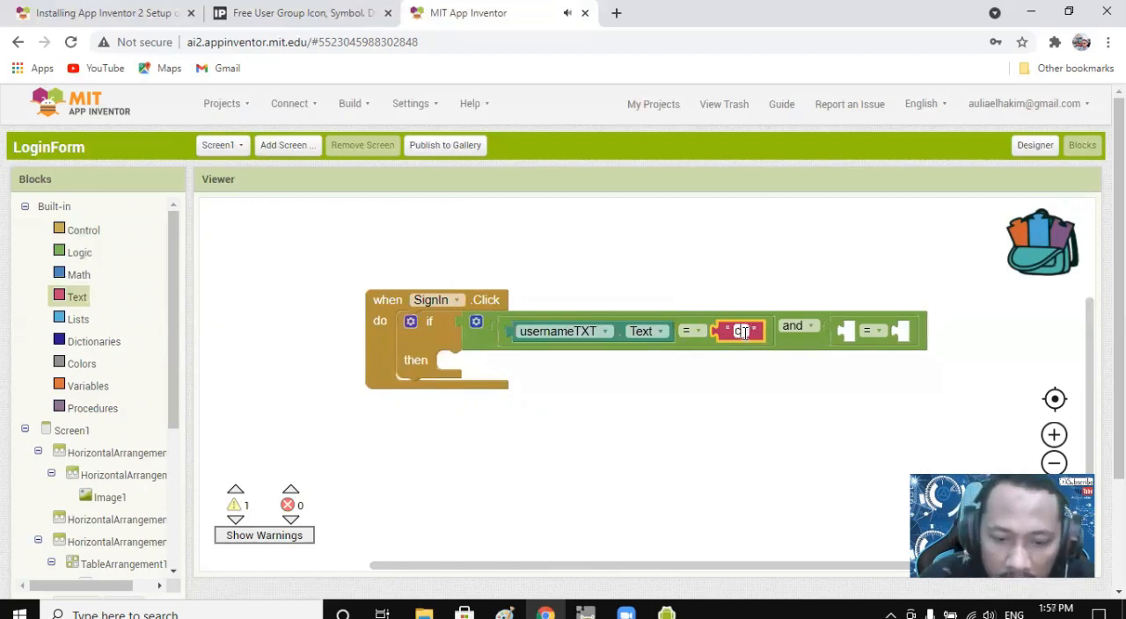
left_click(690, 398)
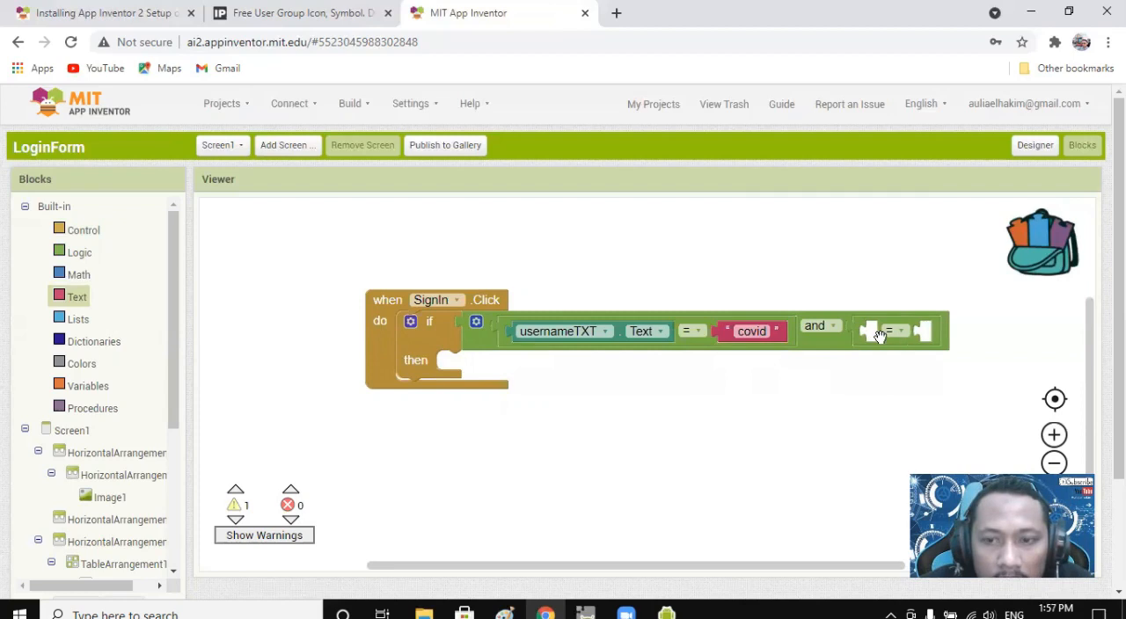
Shift the SignIn.Click stack to make room and insert the passwordTXT.Text getter as the second comparison's left operand.
left_click_drag(365, 305, 246, 299)
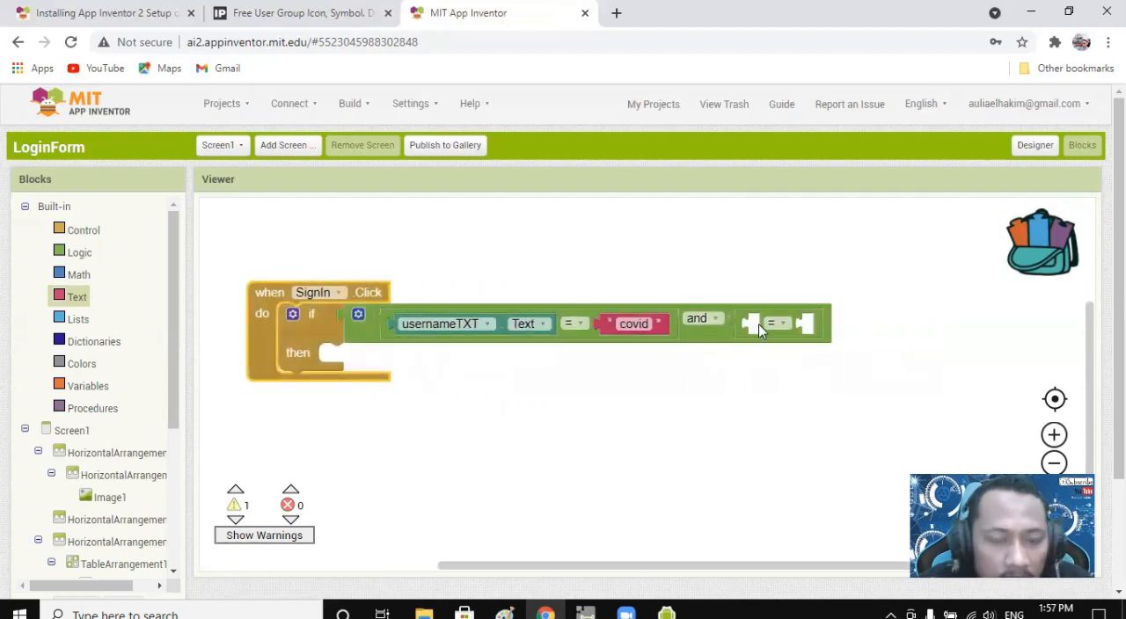
scroll(118, 476, "down", 3)
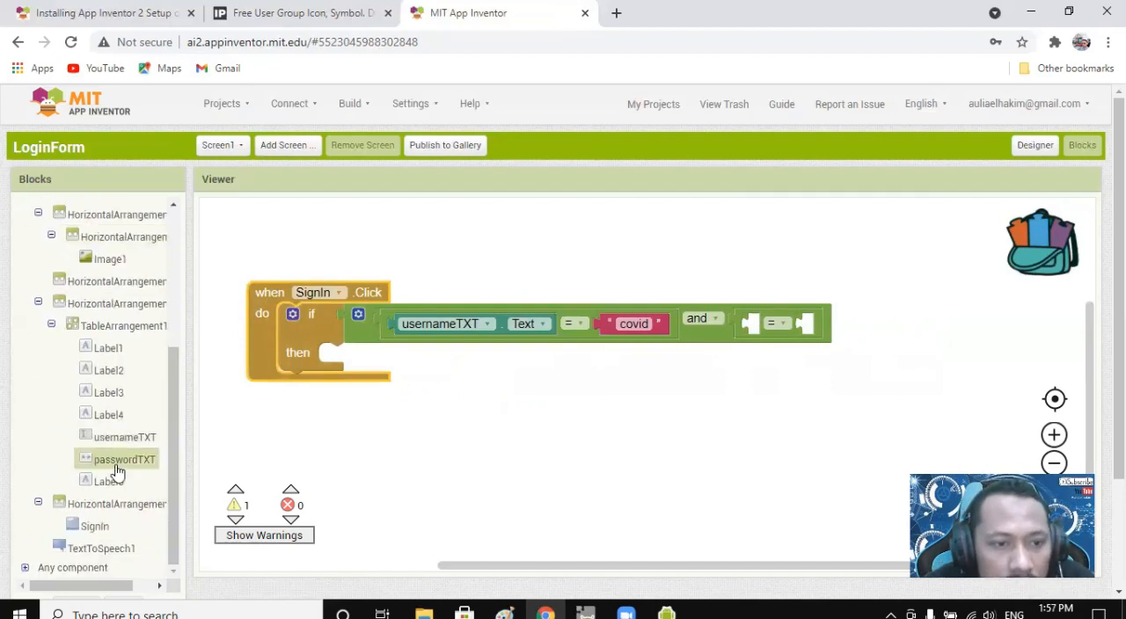
left_click(121, 459)
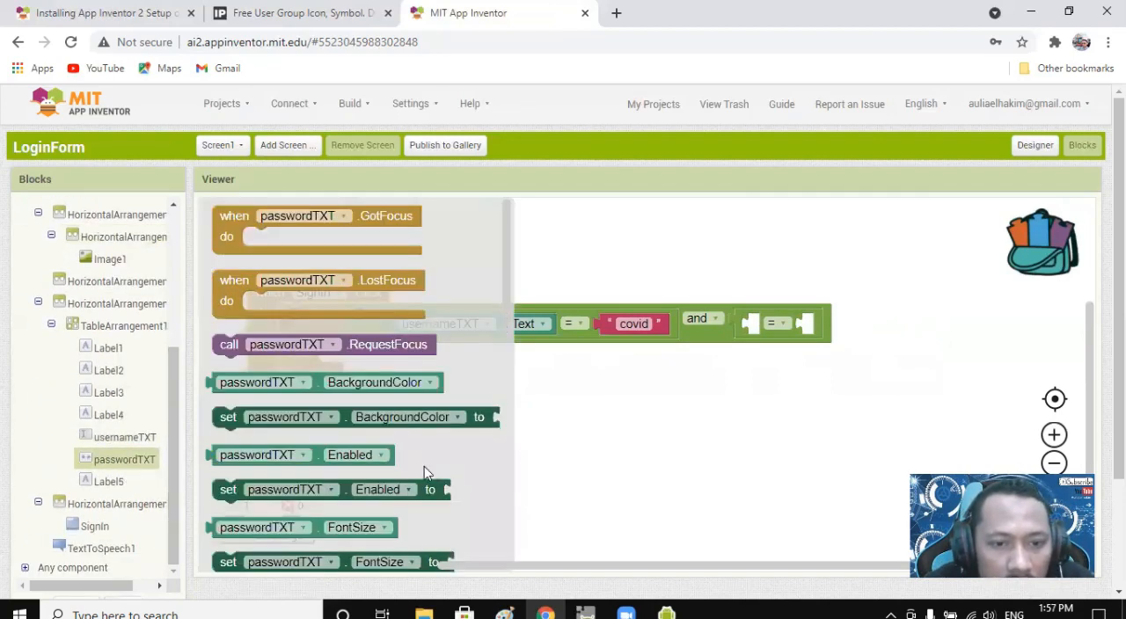
scroll(424, 466, "down", 4)
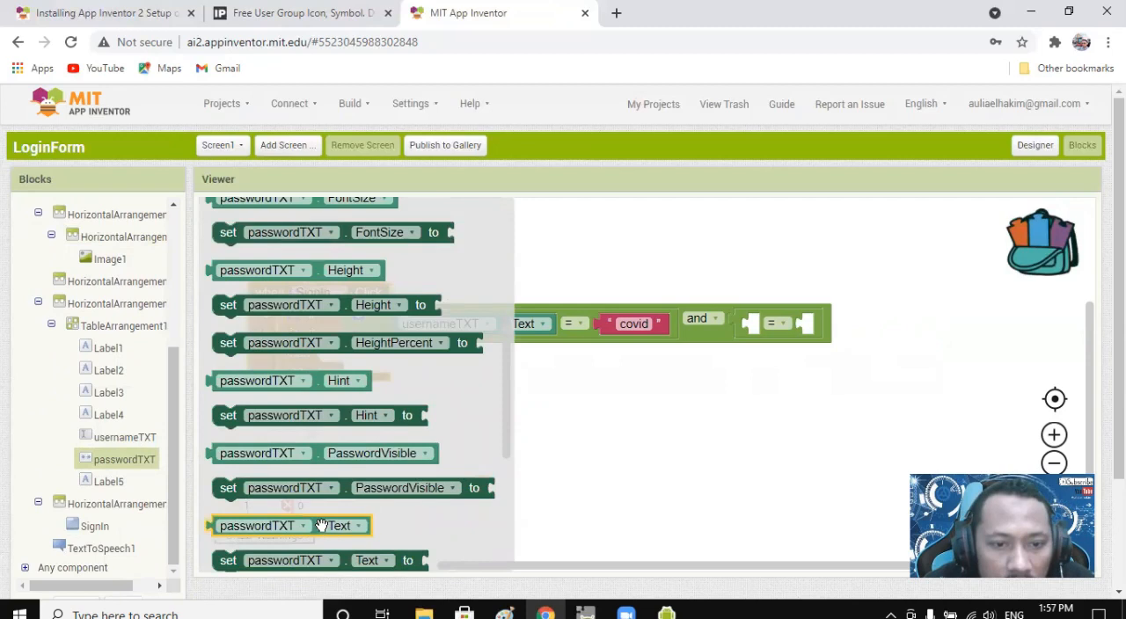
left_click_drag(321, 525, 859, 340)
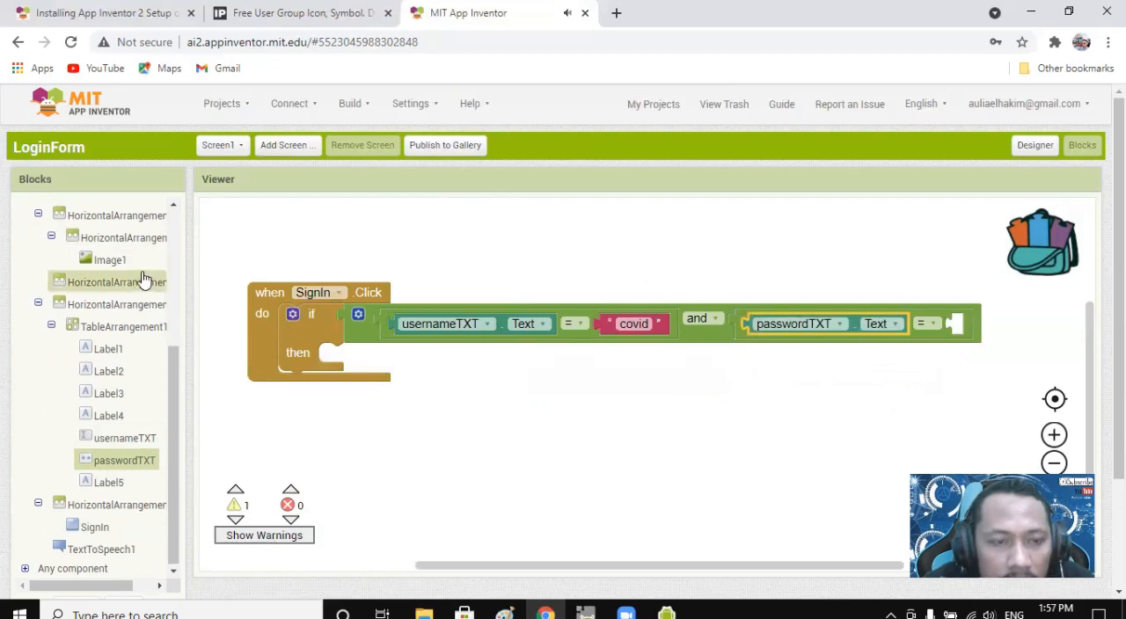
Add a text block as the right operand of the passwordTXT comparison and enter the accepted login password.
scroll(146, 282, "up", 3)
left_click(76, 297)
scroll(253, 242, "up", 5)
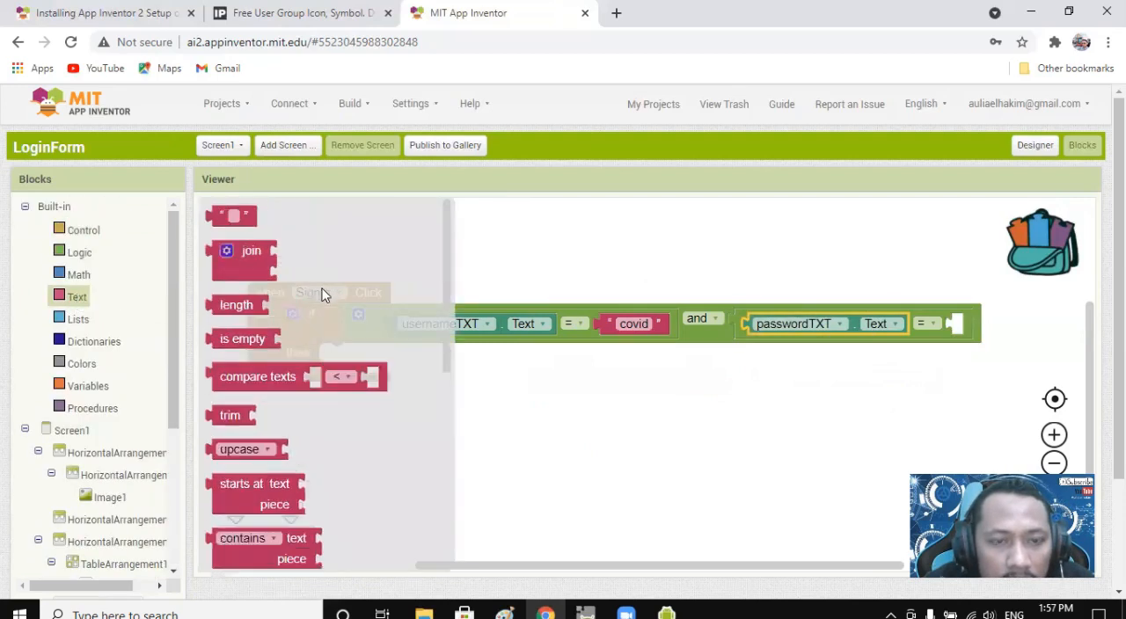
left_click_drag(245, 220, 974, 324)
left_click(974, 324)
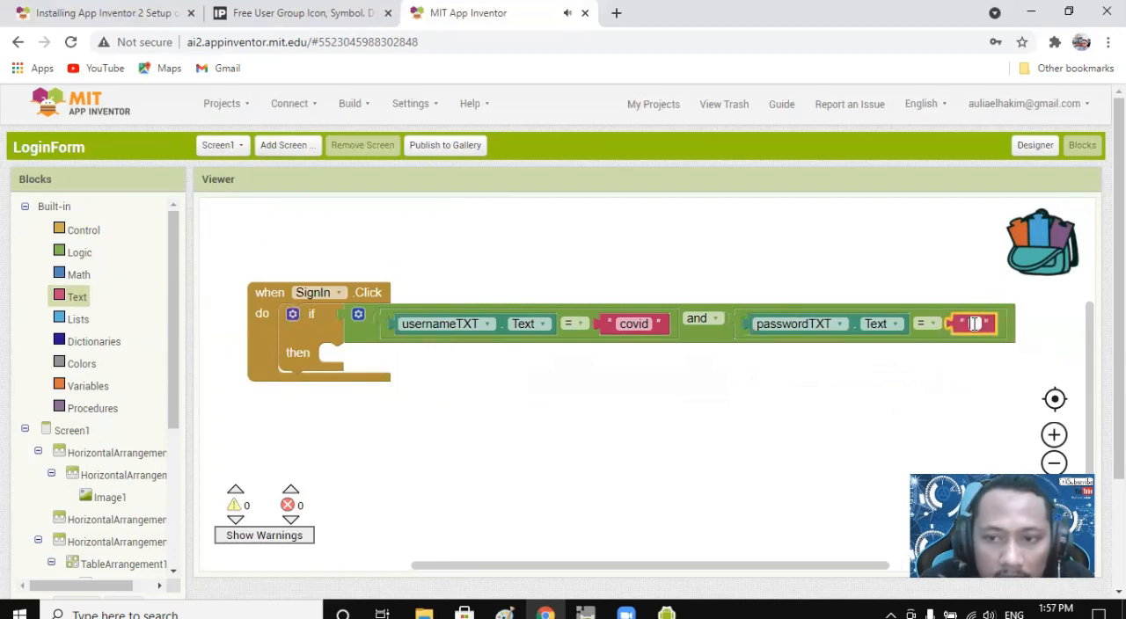
type("19")
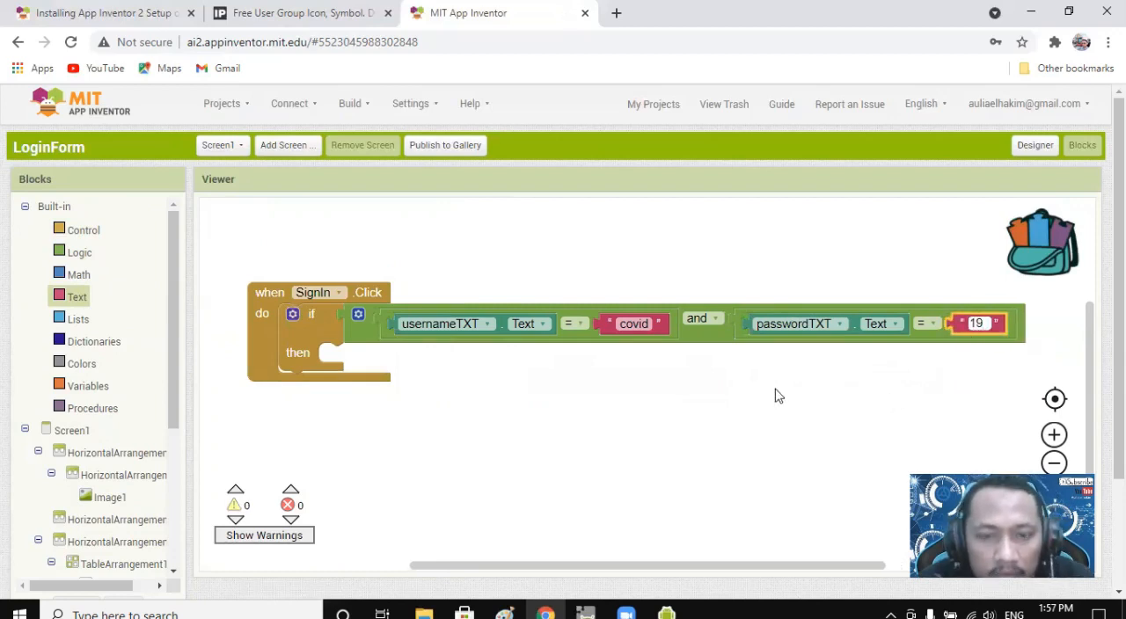
left_click(764, 398)
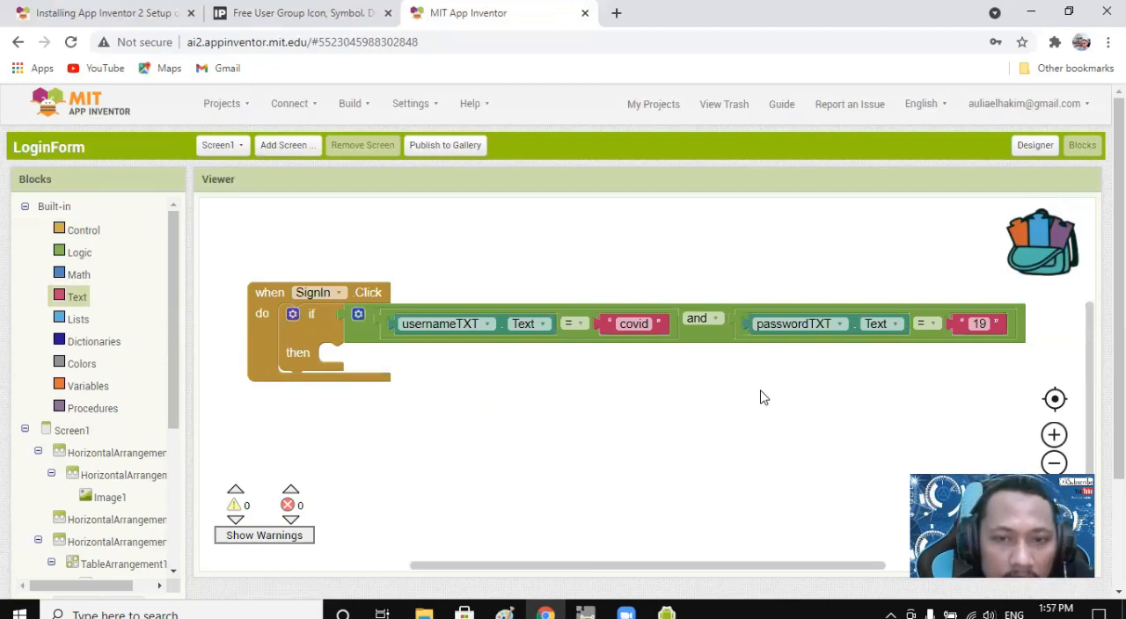
Extend the if-then block in the SignIn.Click handler with an else branch.
left_click(292, 316)
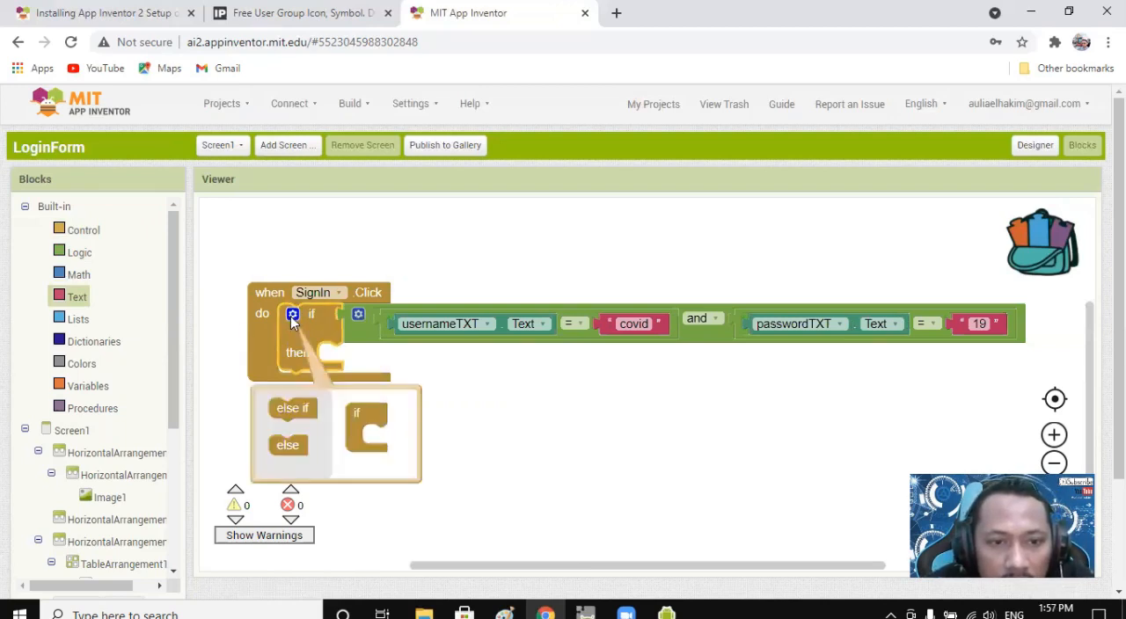
left_click_drag(286, 445, 381, 436)
left_click(432, 384)
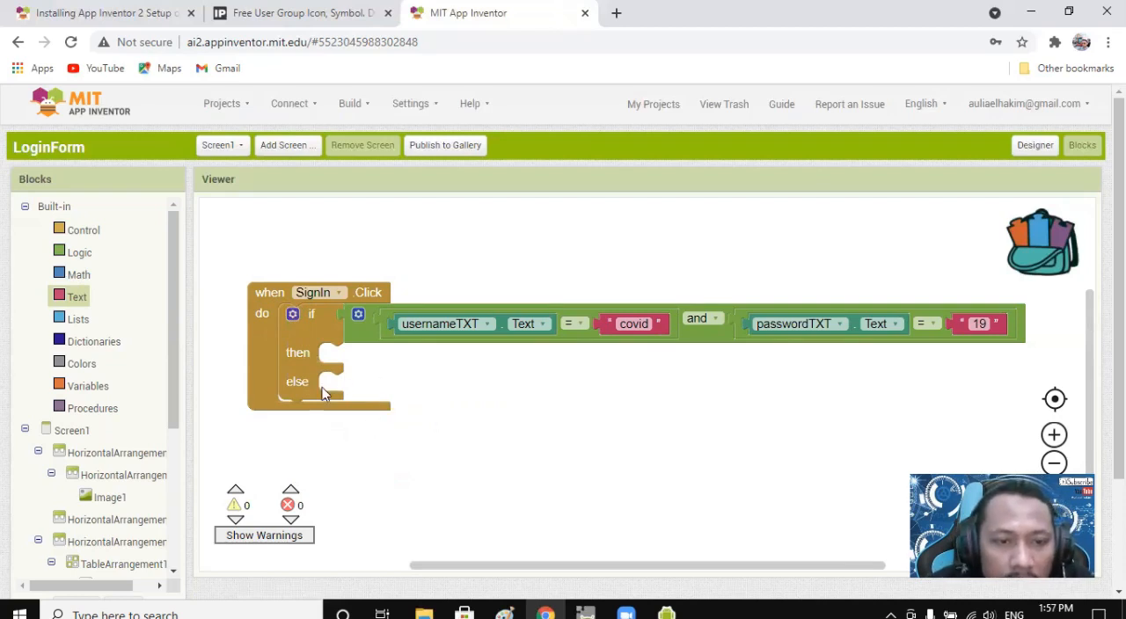
Put a call TextToSpeech1.Speak block in the then branch of the sign-in check.
left_click_drag(175, 320, 175, 530)
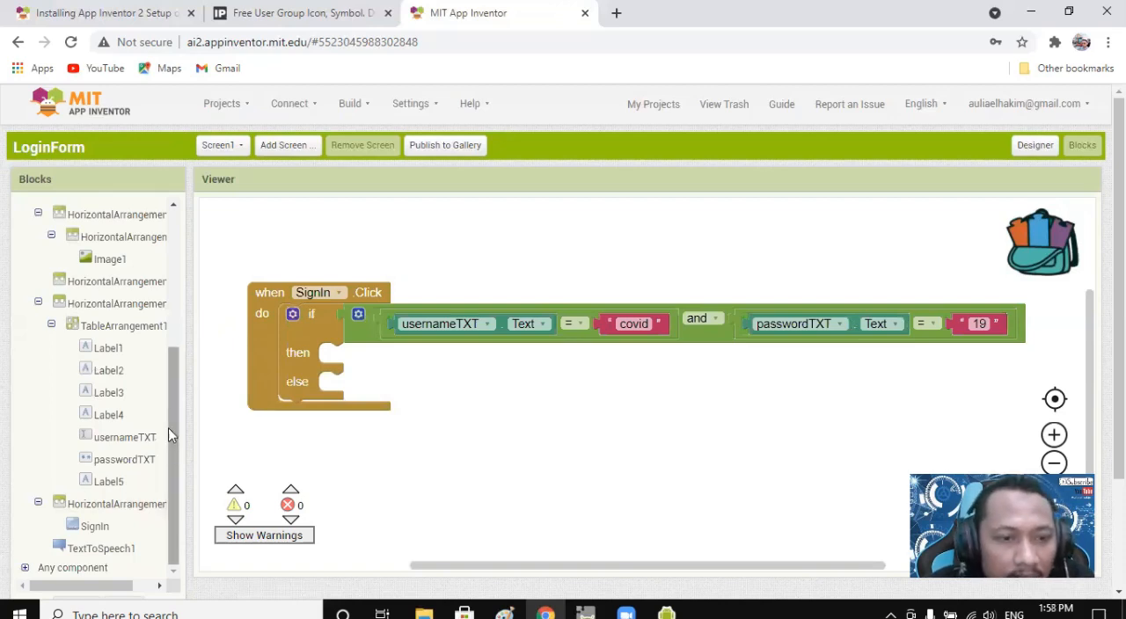
left_click(104, 550)
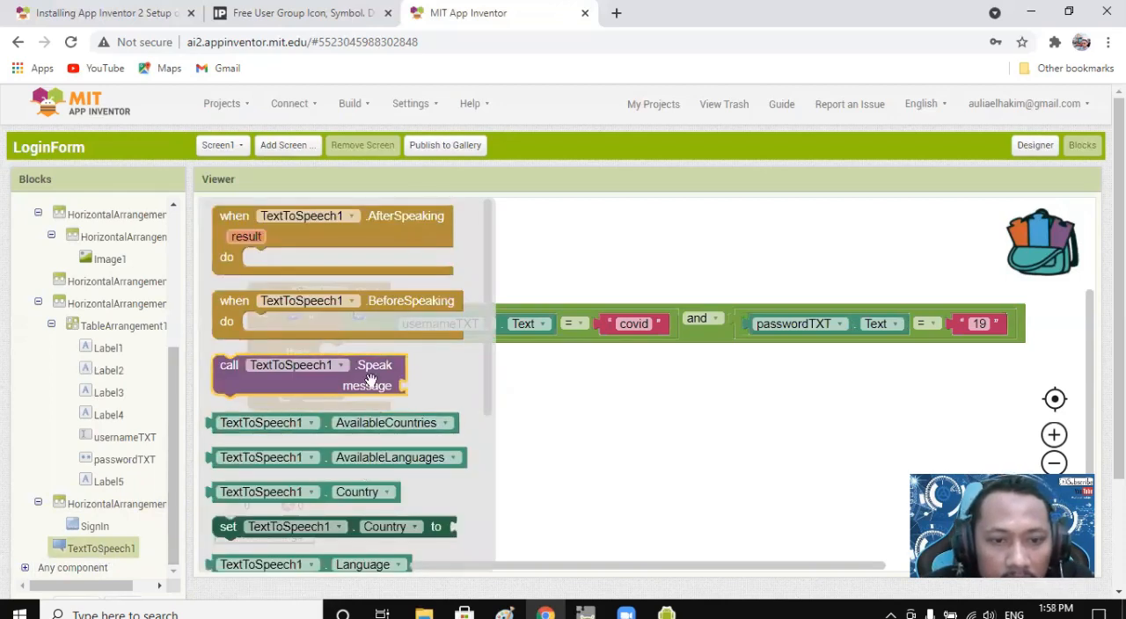
scroll(367, 379, "down", 3)
scroll(367, 378, "up", 3)
left_click_drag(363, 374, 489, 365)
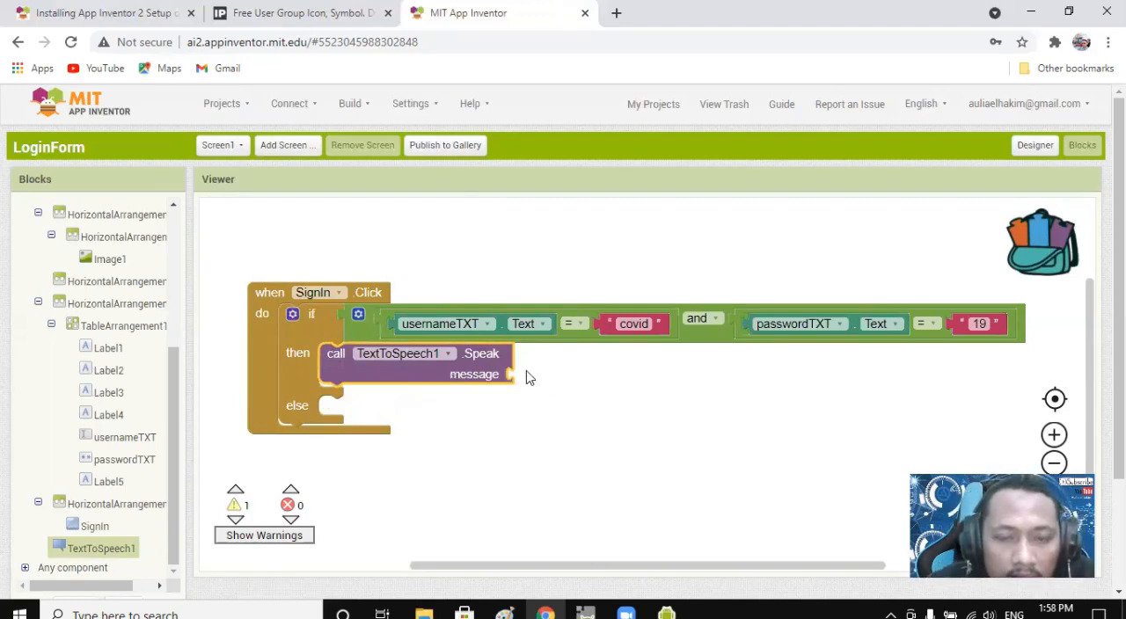
left_click_drag(171, 372, 171, 227)
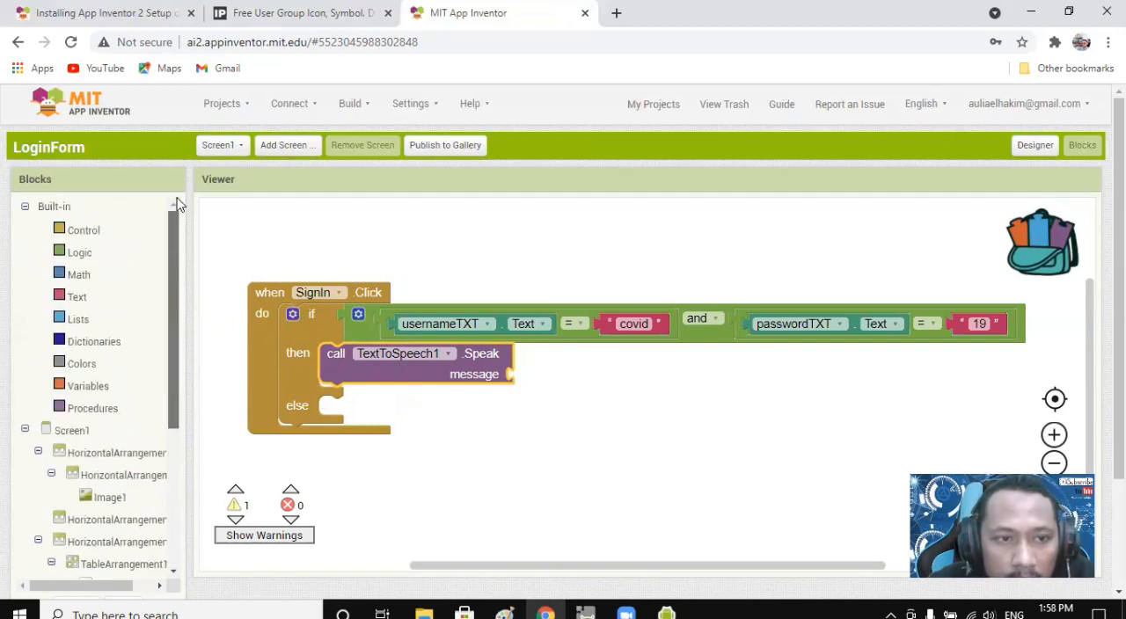
Attach a text block reading "Bener Browww" as the message of the Speak call in the then branch.
left_click(78, 297)
left_click_drag(251, 218, 545, 381)
left_click(537, 374)
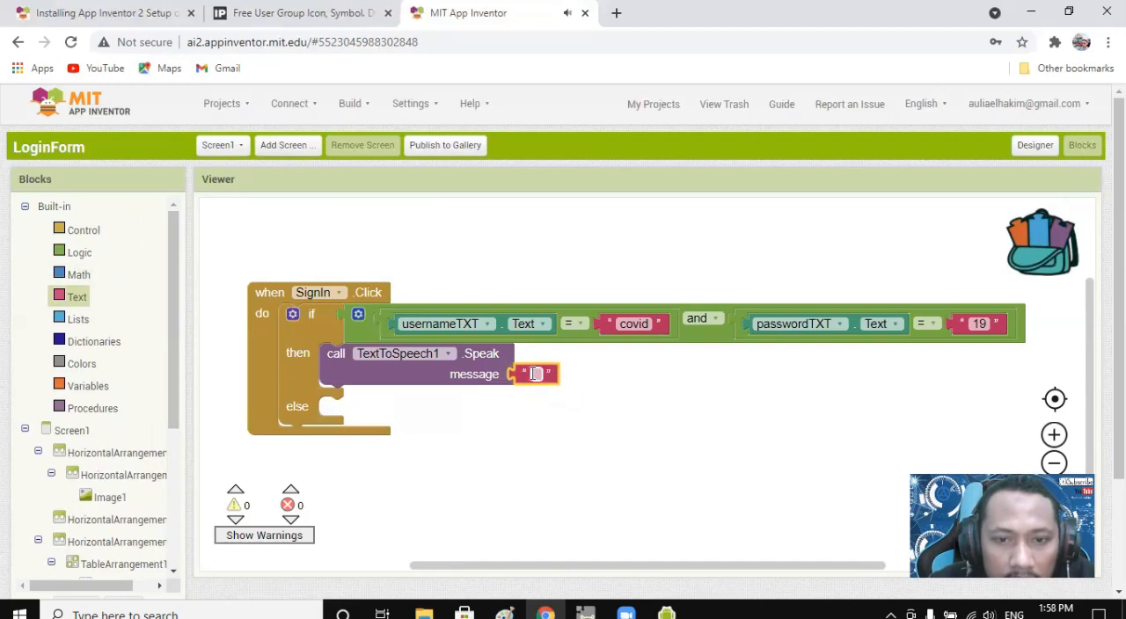
type("S")
type("ener Bro")
type("www")
left_click(586, 427)
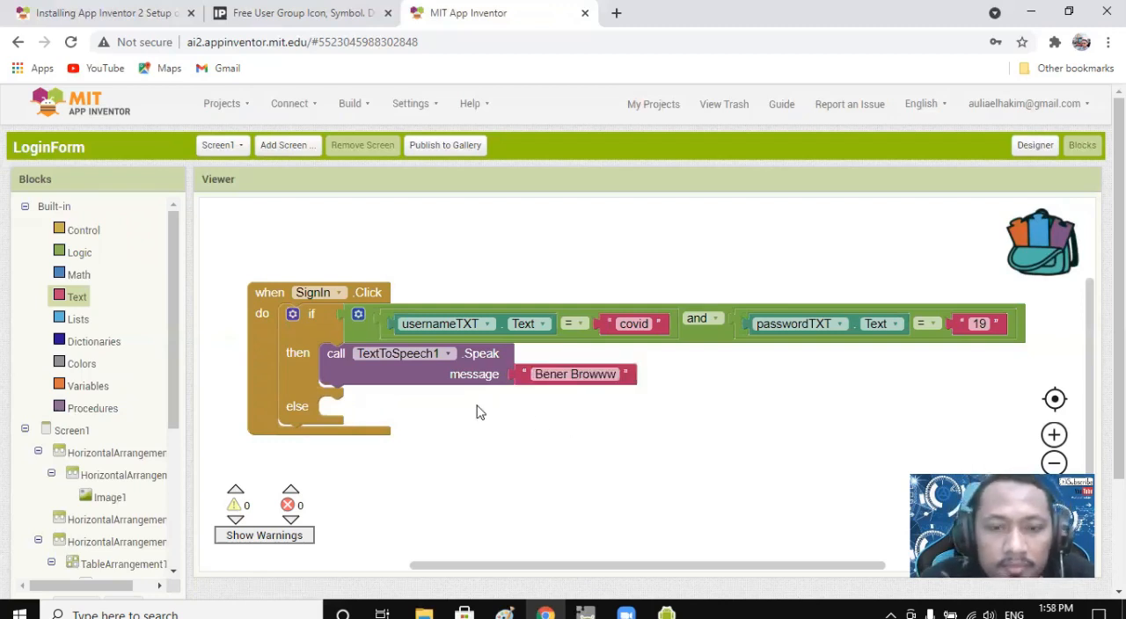
Add an open another screen block below the Speak call in the then branch.
left_click(86, 231)
scroll(411, 325, "down", 5)
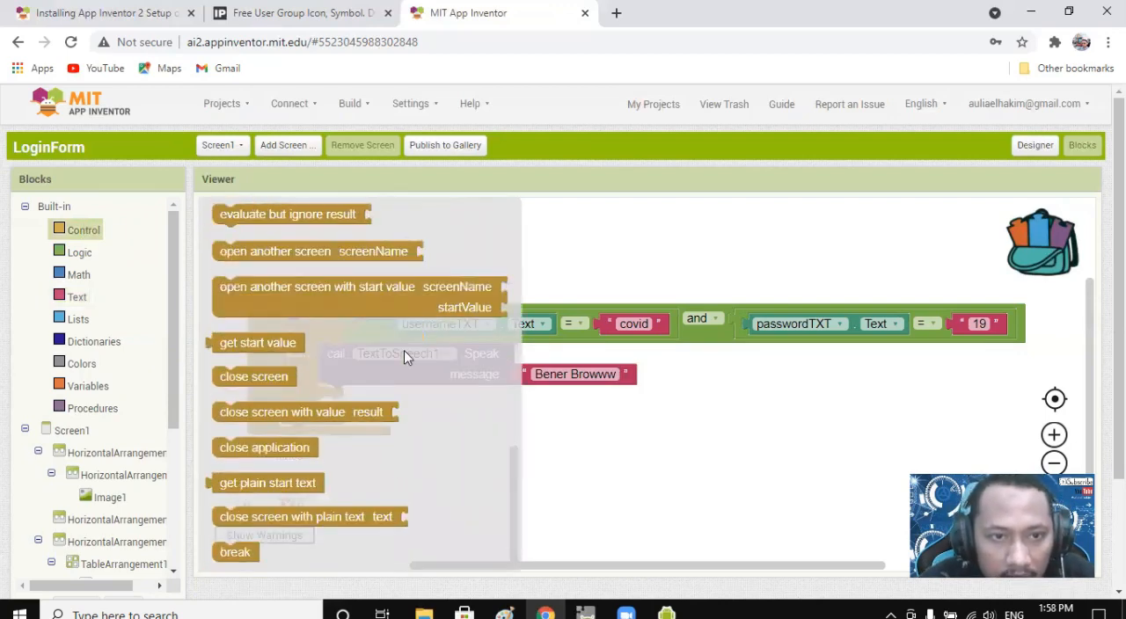
scroll(409, 348, "up", 2)
left_click_drag(343, 417, 459, 397)
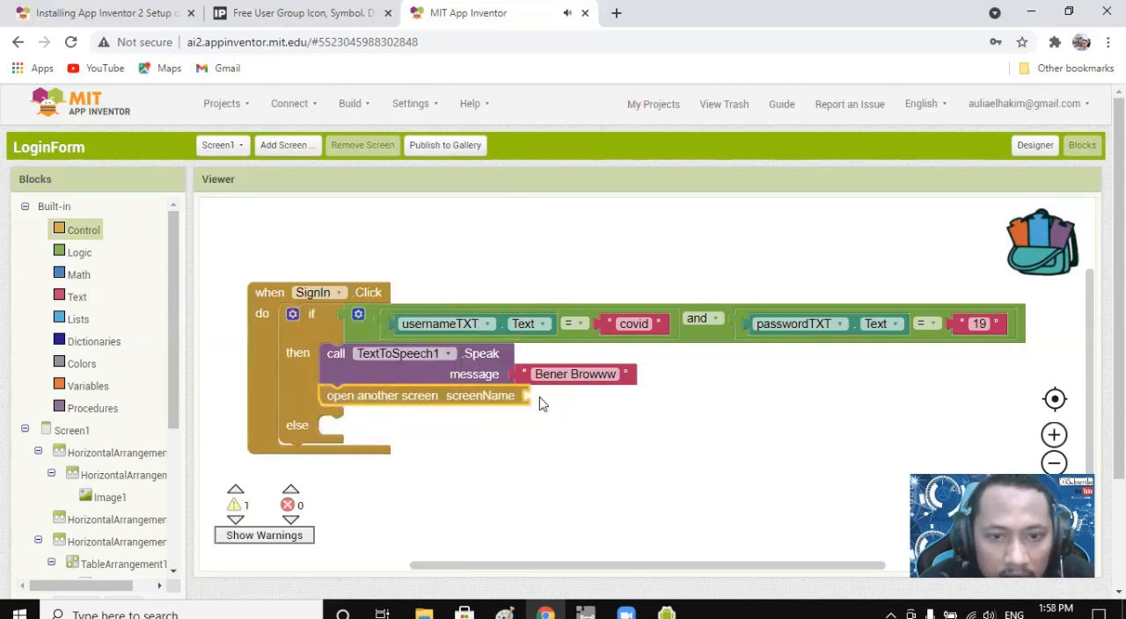
Attach a text block reading "main" as the screenName of the open another screen block.
left_click(70, 296)
scroll(281, 250, "up", 10)
left_click_drag(237, 217, 573, 405)
left_click(230, 146)
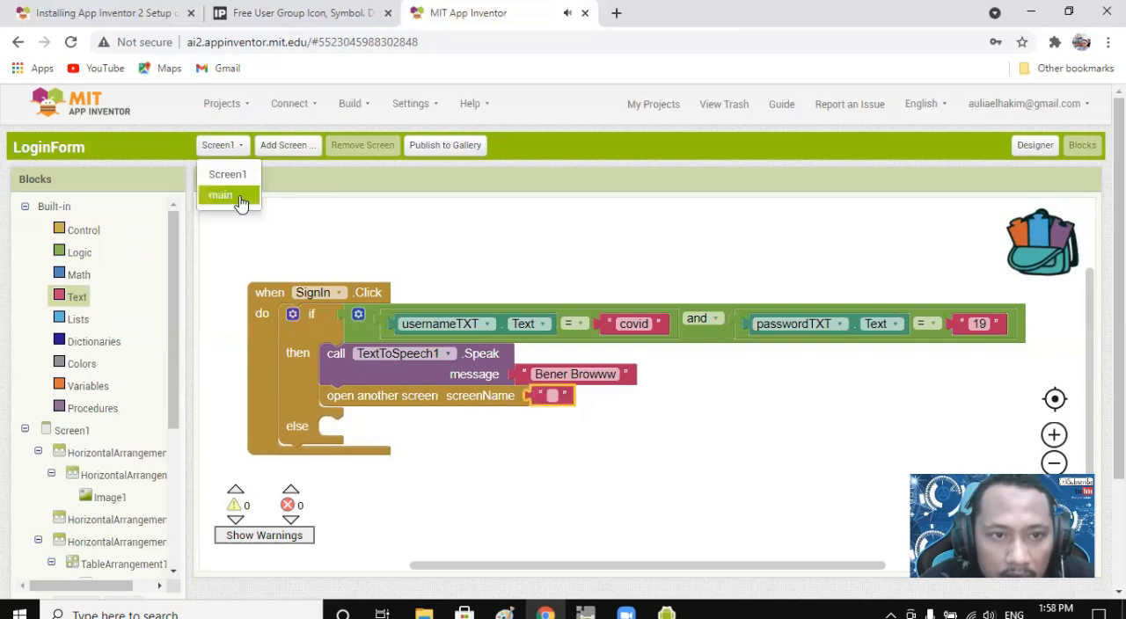
left_click(553, 395)
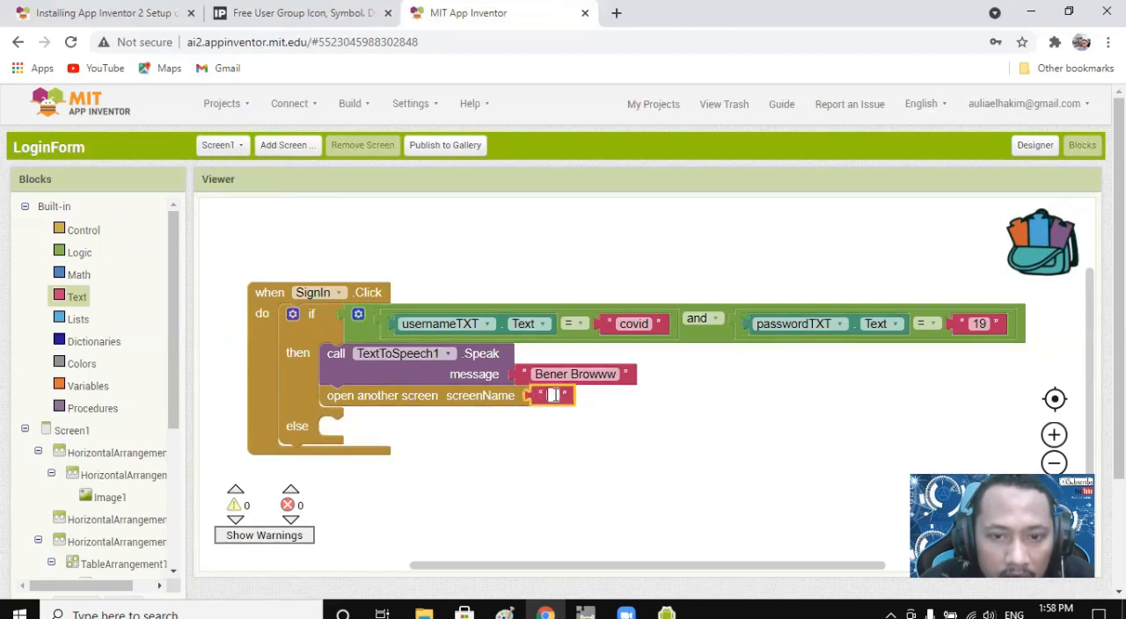
type("main")
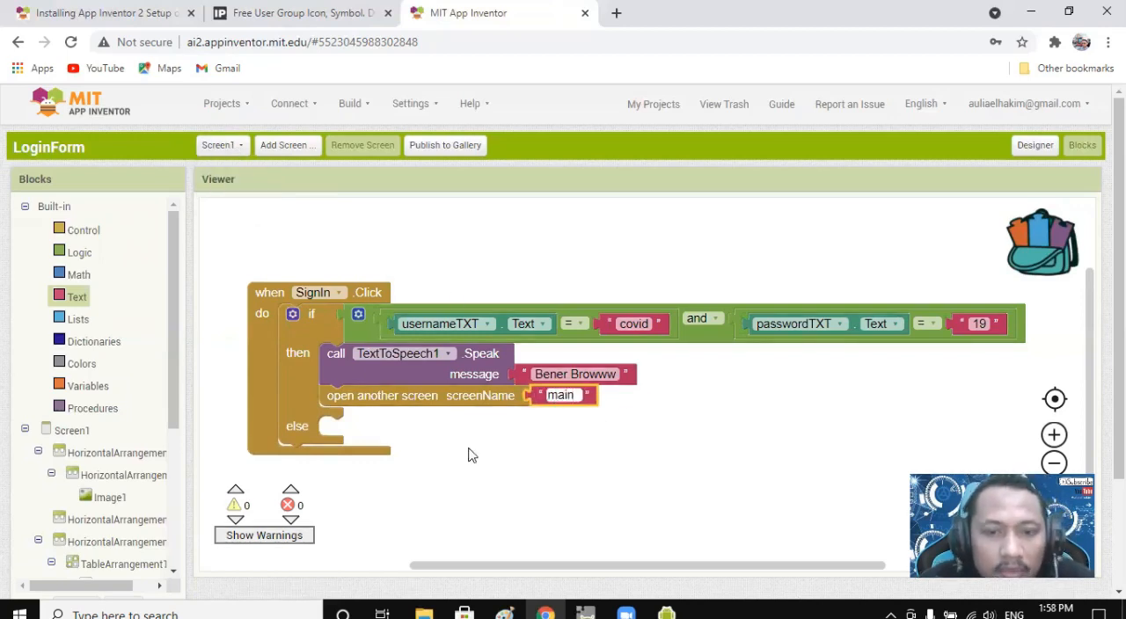
left_click(494, 426)
Duplicate the TextToSpeech1.Speak call into the else branch and change its message to "Salah Bang".
left_click(487, 370)
key("ctrl+c")
key("ctrl+v")
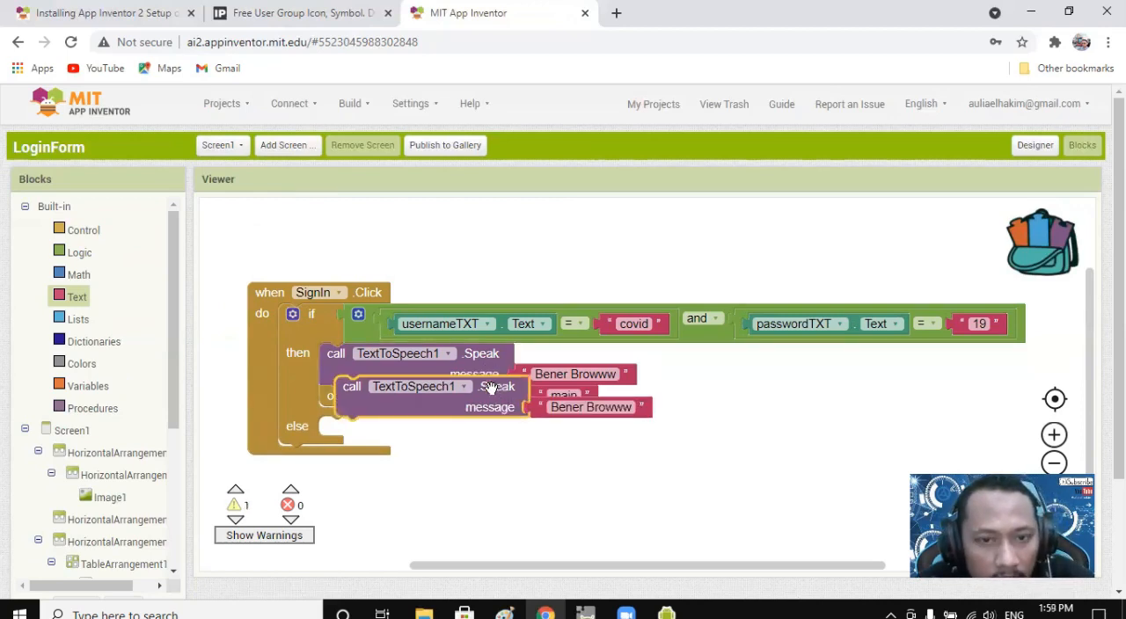
mouse_move(483, 424)
left_mouse_down()
mouse_move(475, 451)
mouse_move(484, 442)
left_mouse_up()
left_click(547, 448)
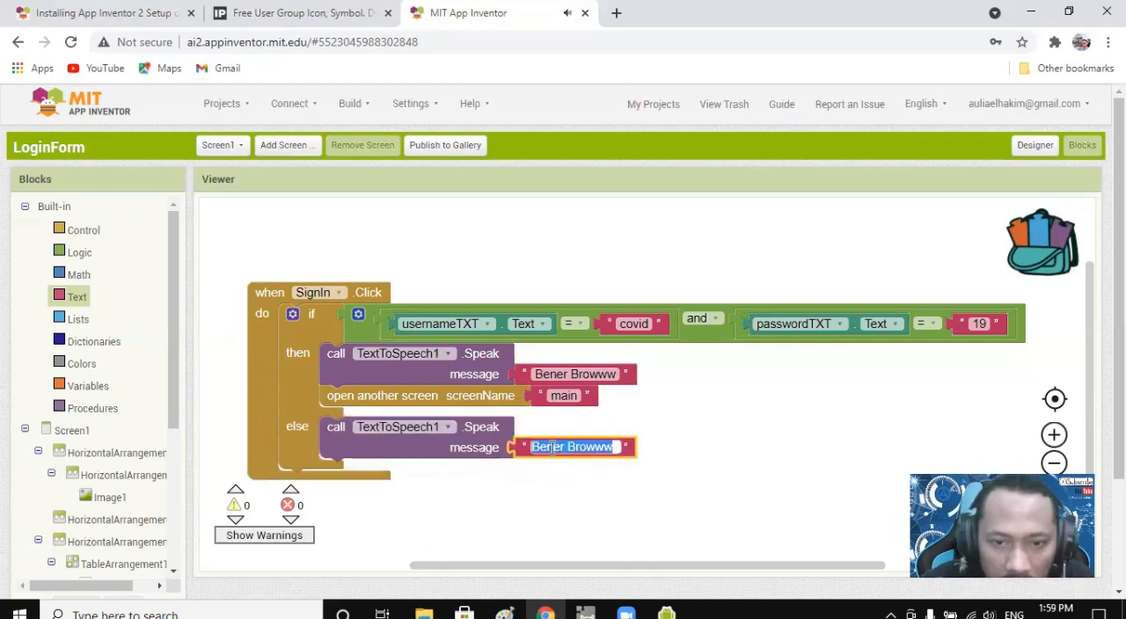
type("Sa")
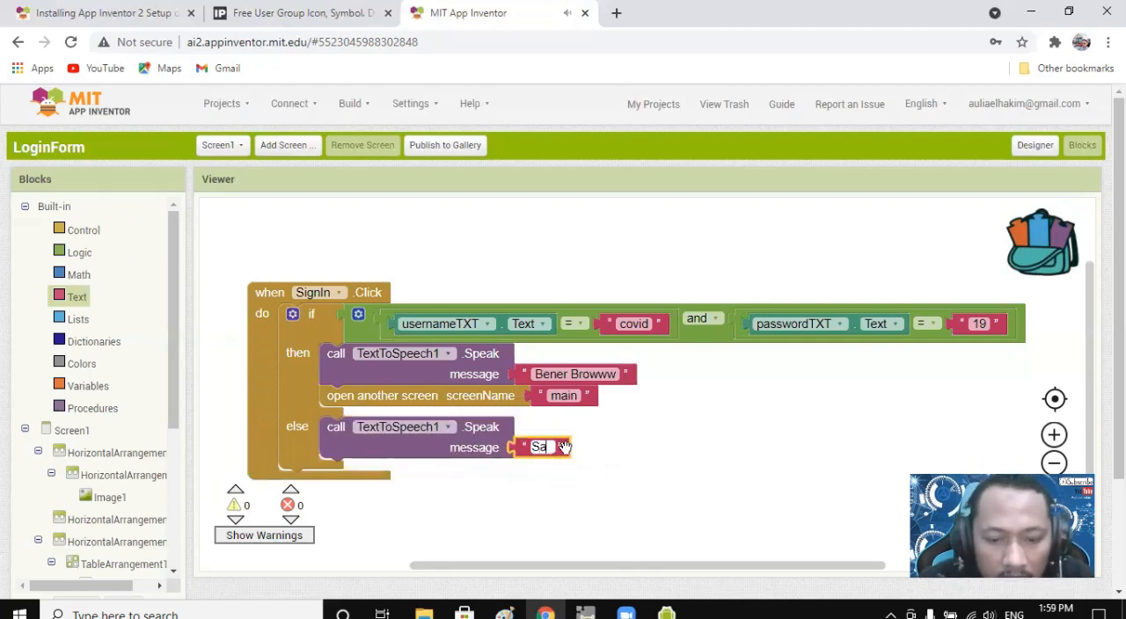
type("lah Bang")
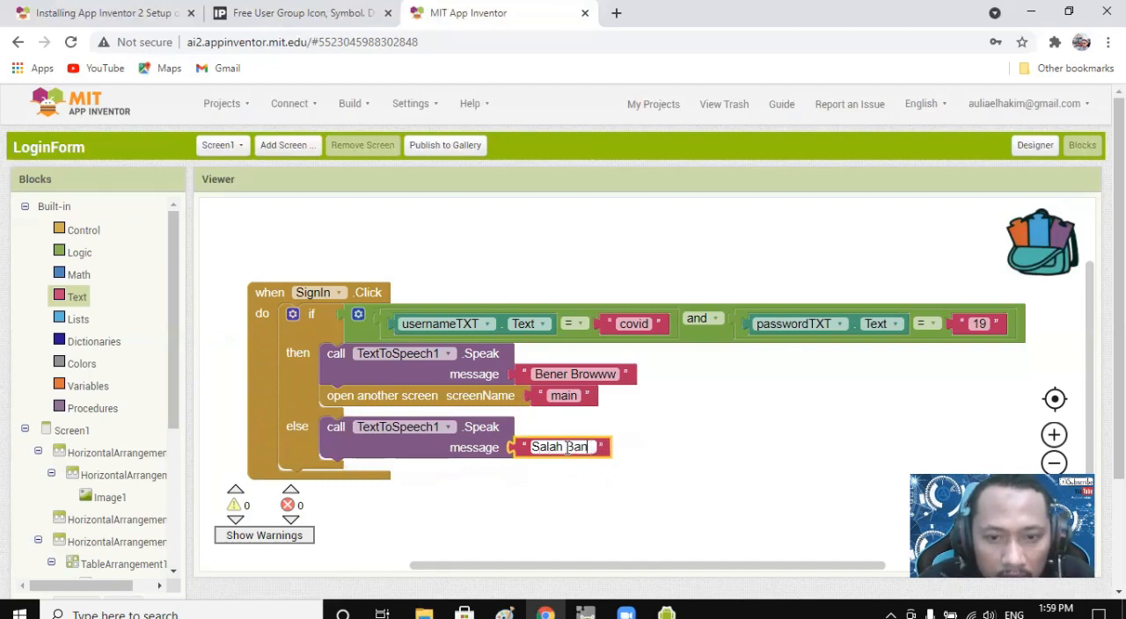
left_click(627, 484)
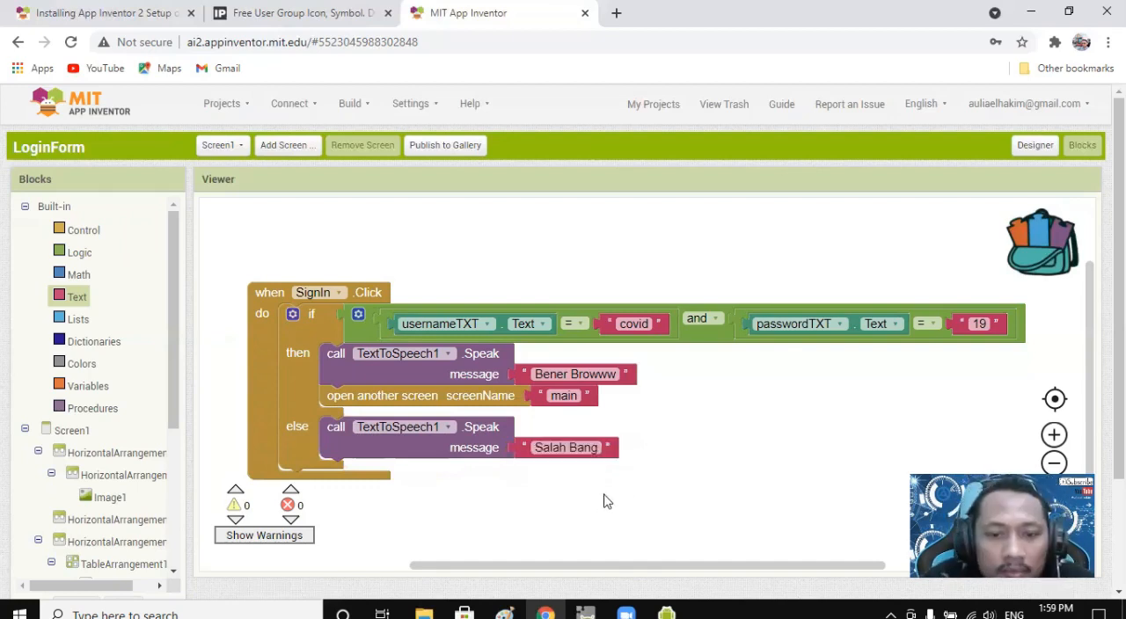
Test the login in the Android emulator by entering username covid and the login password, then signing in.
left_click(683, 614)
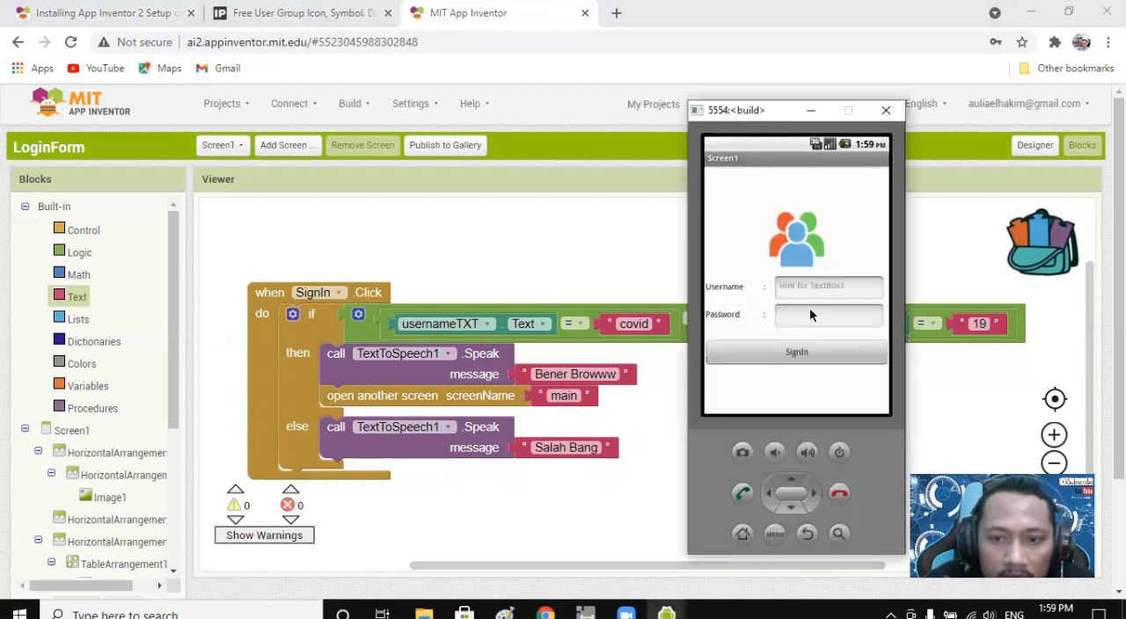
left_click(813, 289)
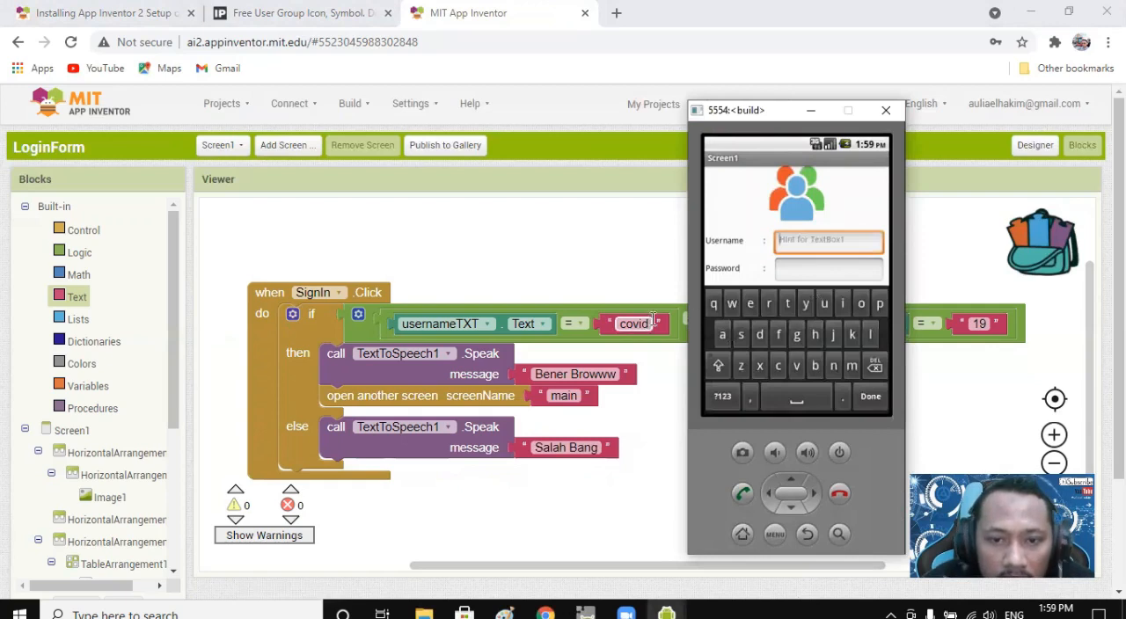
type("covid")
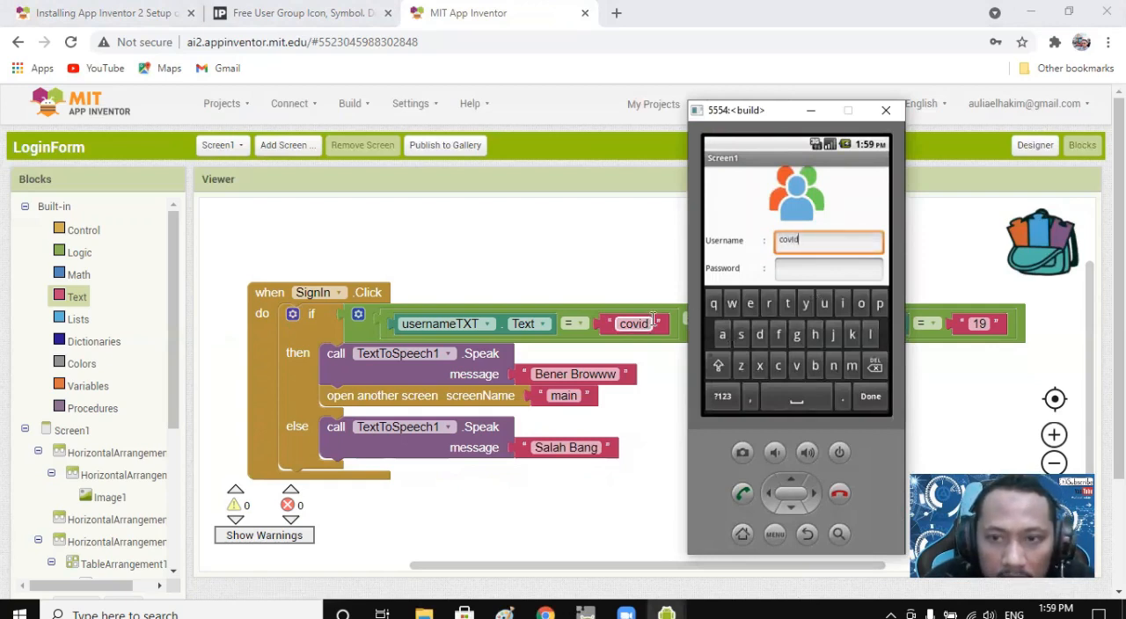
left_click(800, 271)
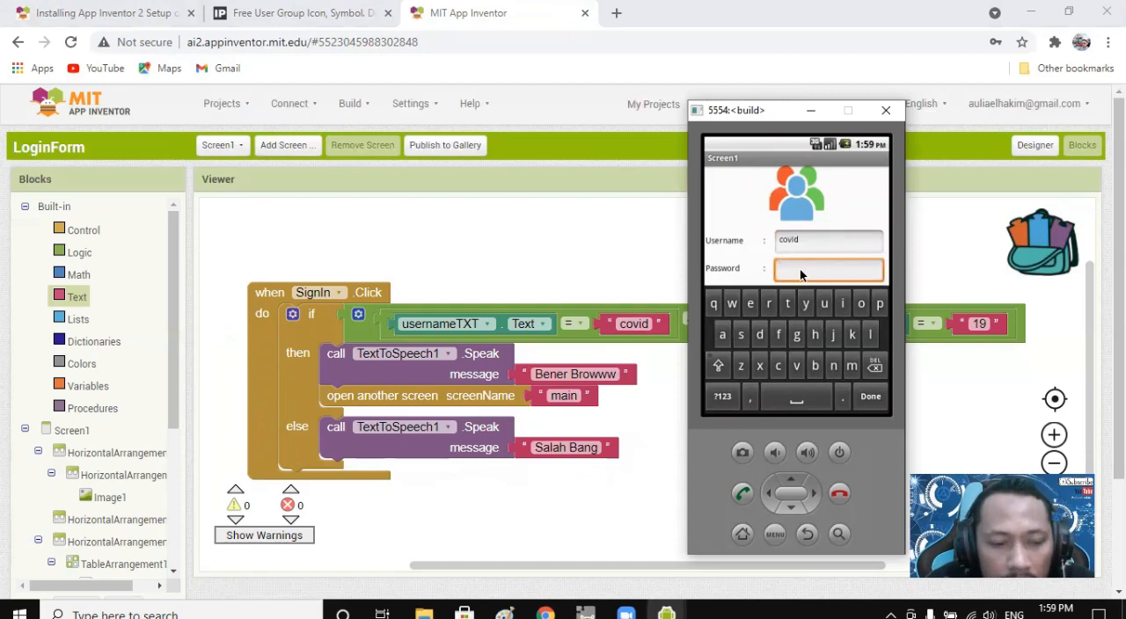
type("19")
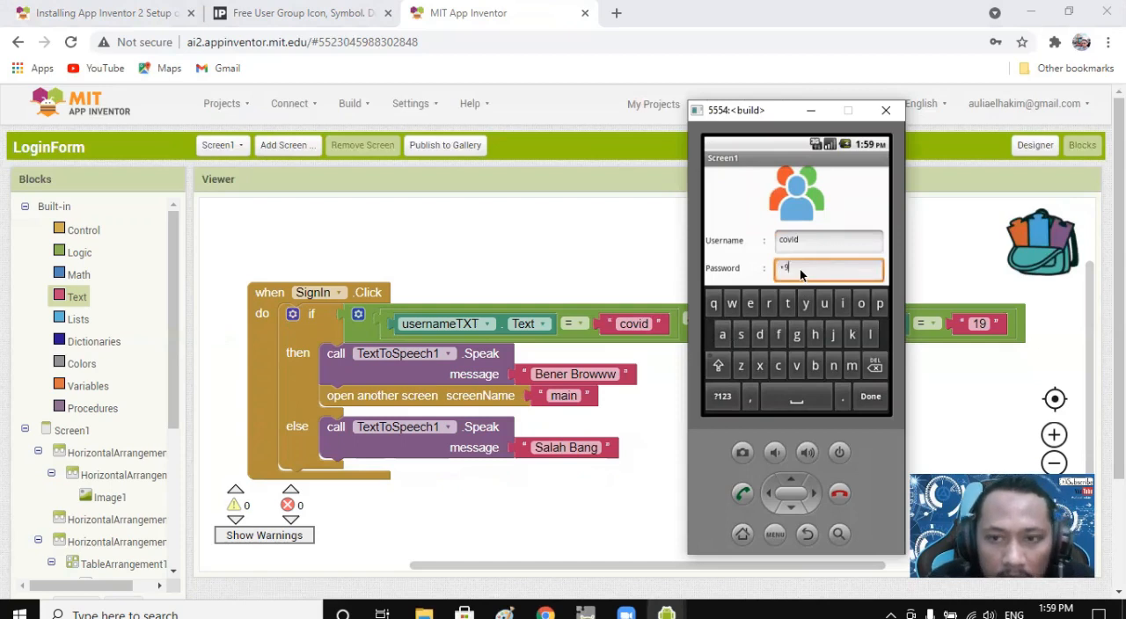
left_click(808, 535)
left_click(794, 355)
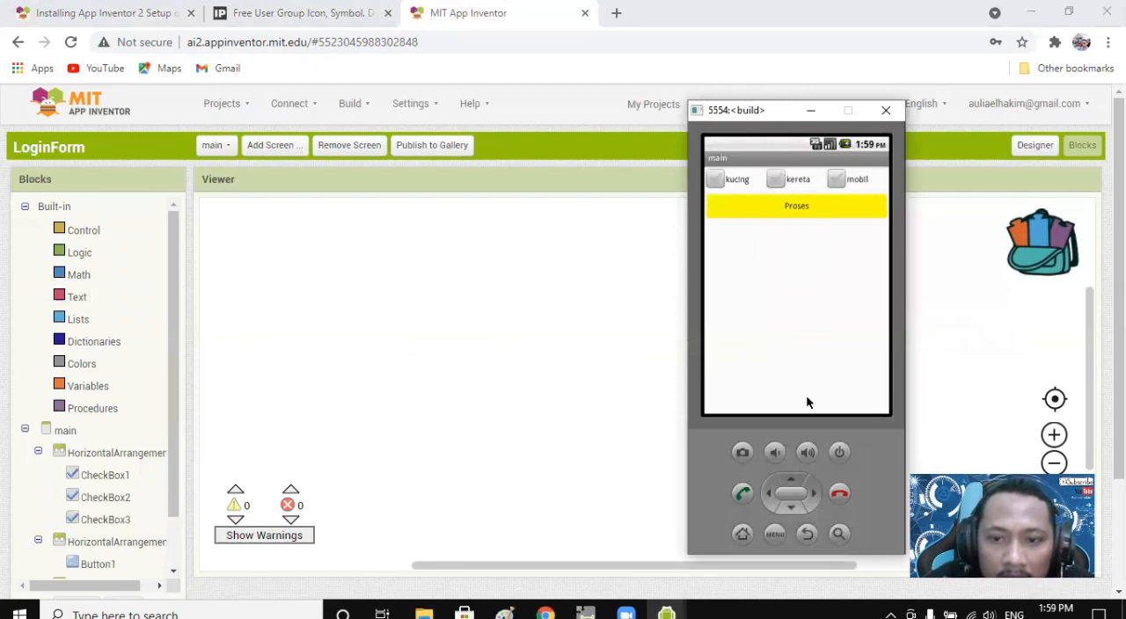
Exit the app in the emulator and try to refresh the companion screen.
left_click(808, 539)
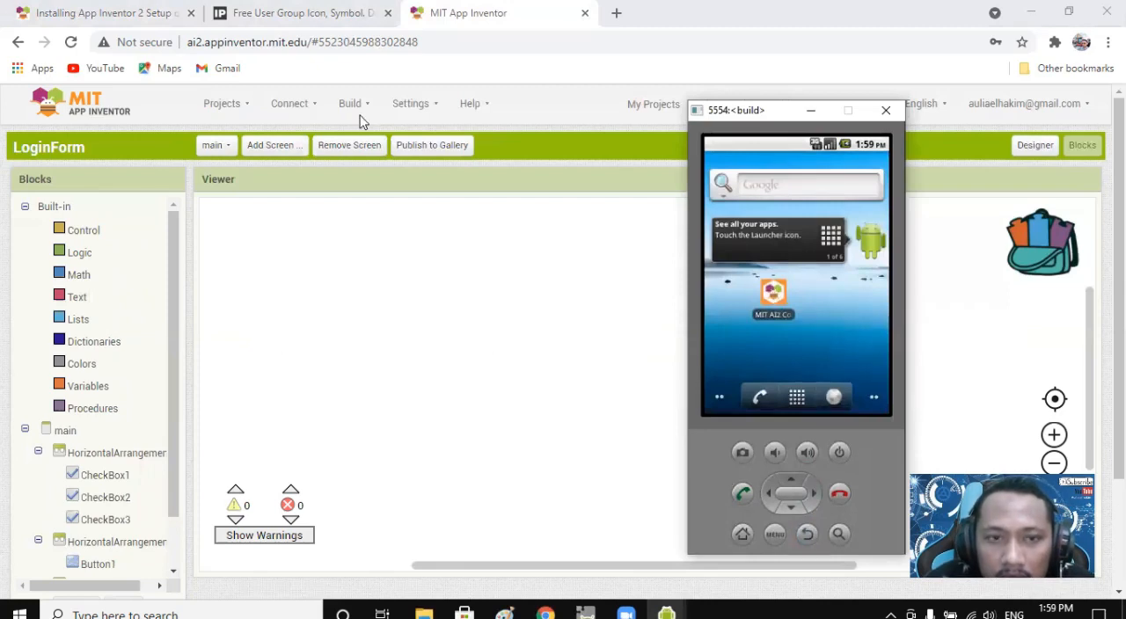
left_click(290, 103)
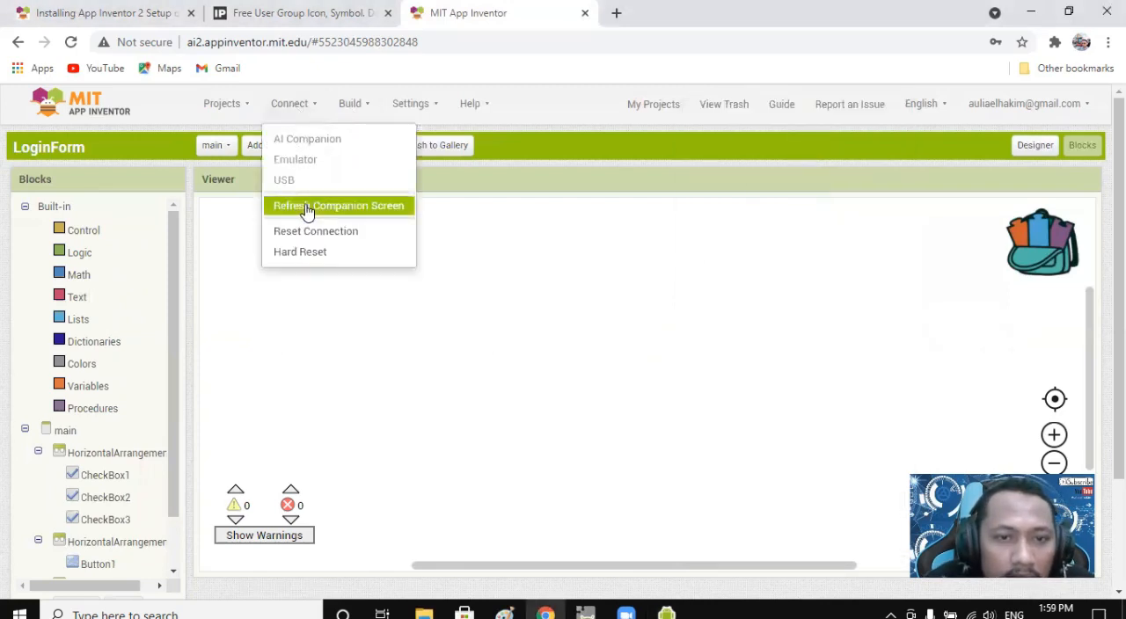
left_click(305, 206)
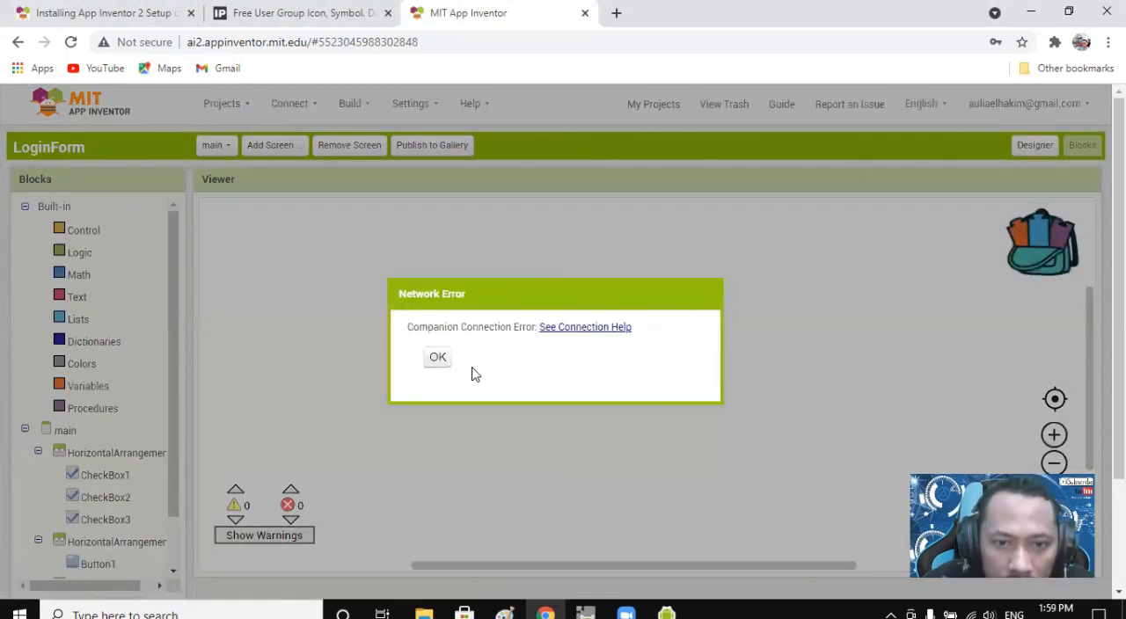
left_click(444, 362)
left_click(676, 614)
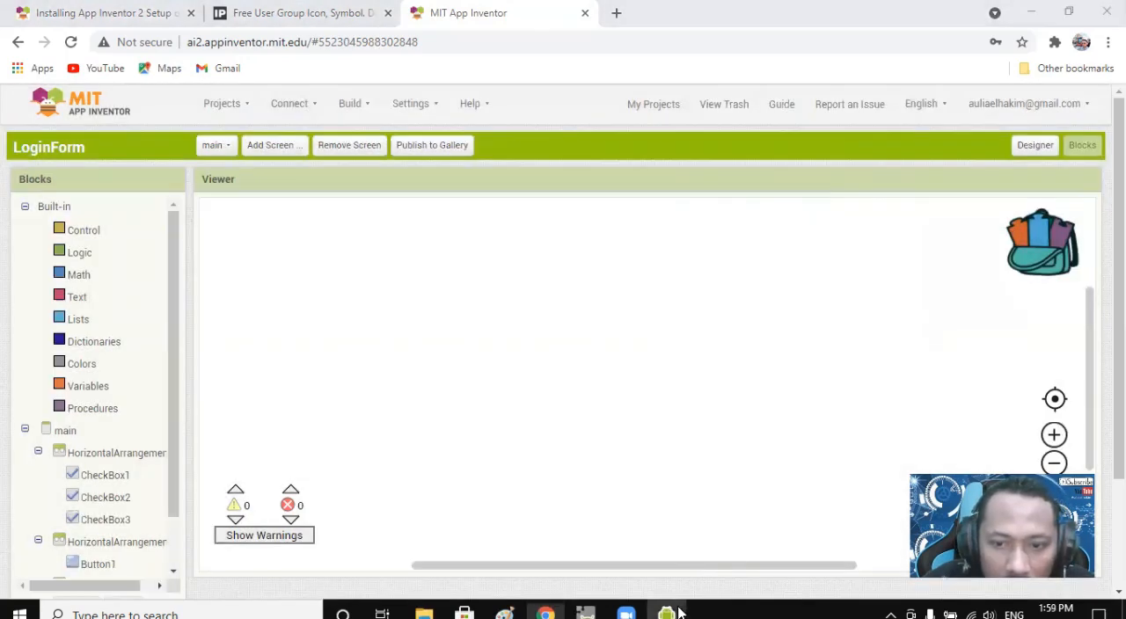
Reconnect the project to the emulator, minimize its console and move the emulator window clear of the blocks.
left_click(292, 104)
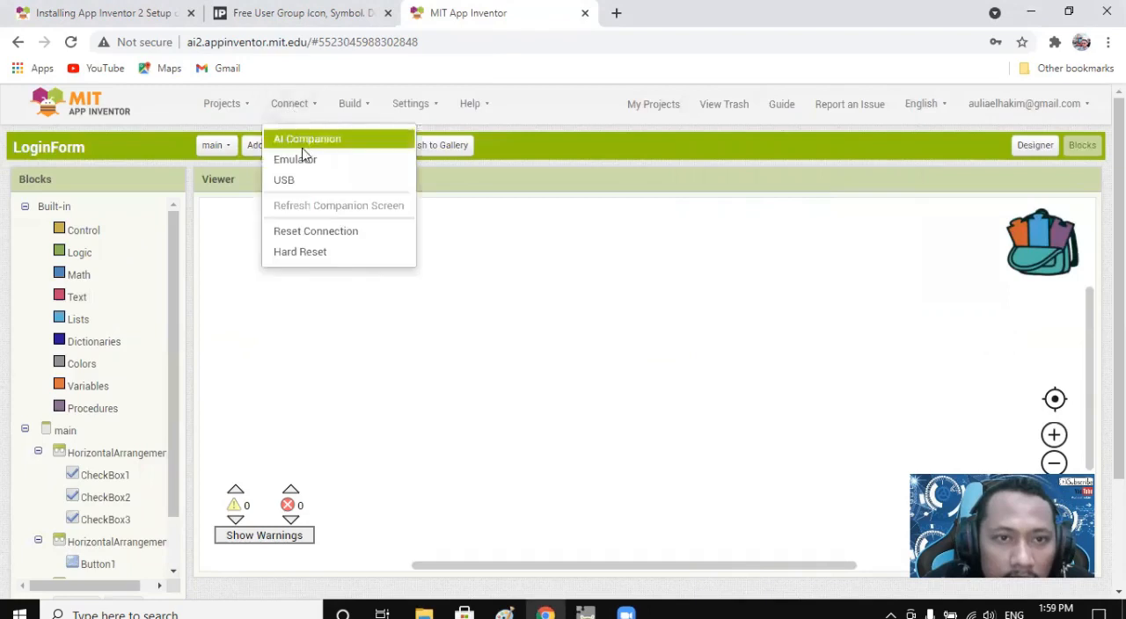
left_click(302, 157)
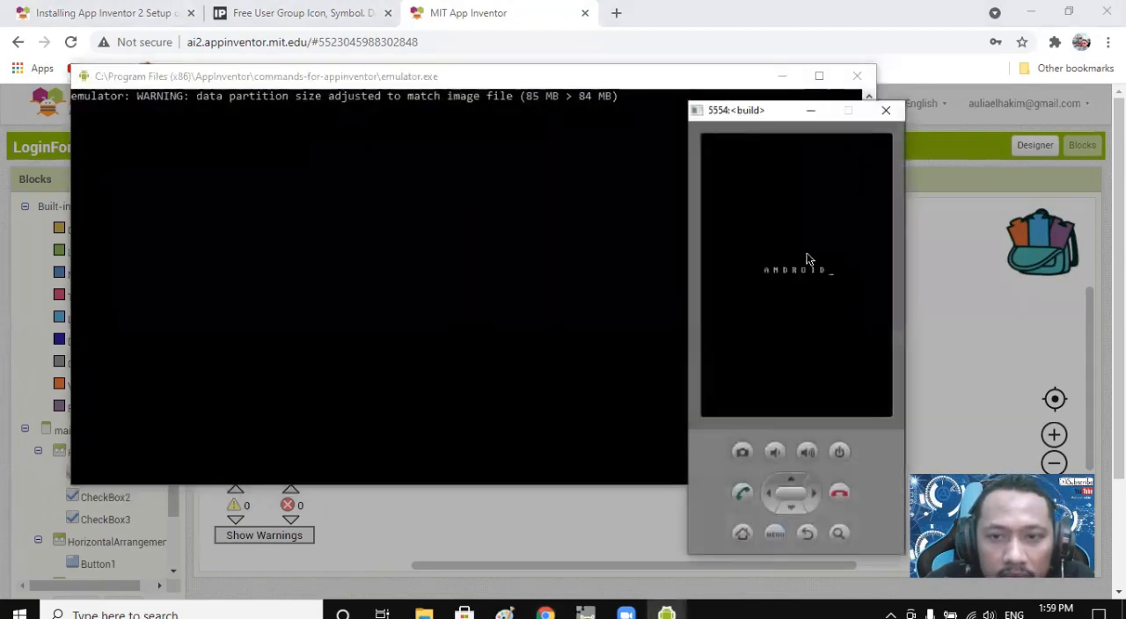
left_click(782, 75)
left_click_drag(766, 115, 804, 68)
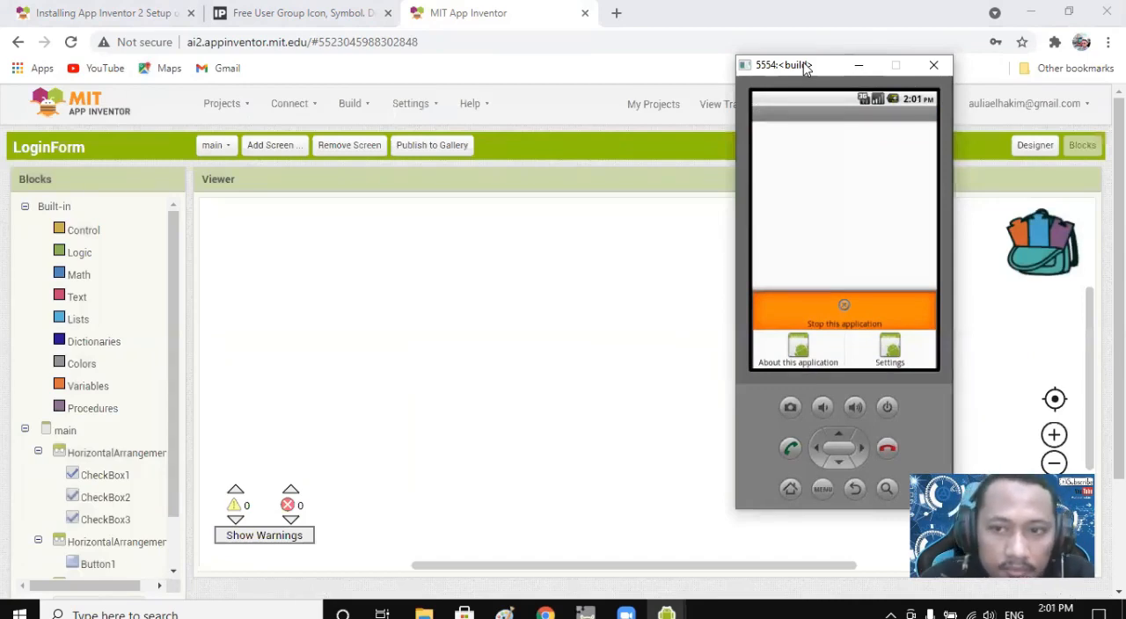
left_click(828, 212)
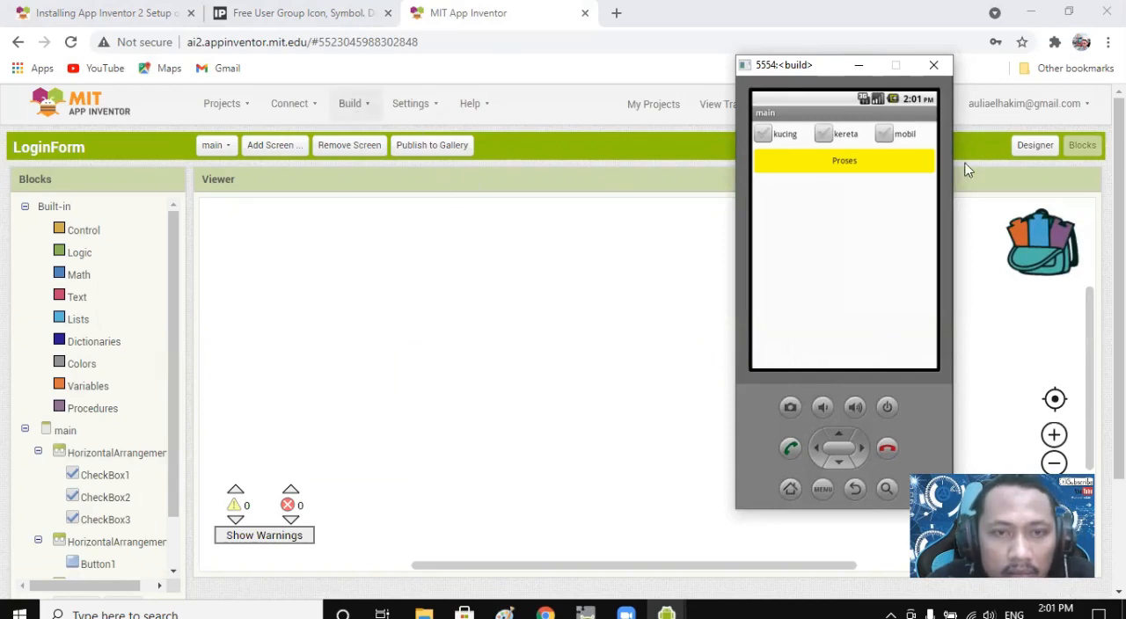
Switch the block editor to Screen1 and bring the emulator forward to view the login screen.
left_click(231, 146)
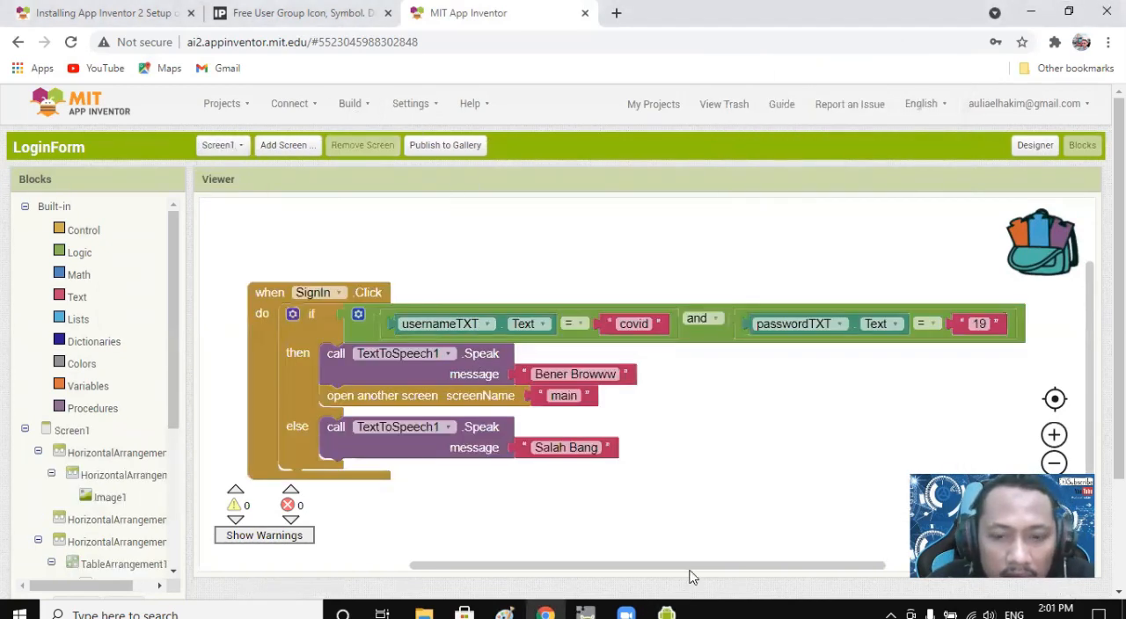
left_click(666, 613)
left_click(739, 554)
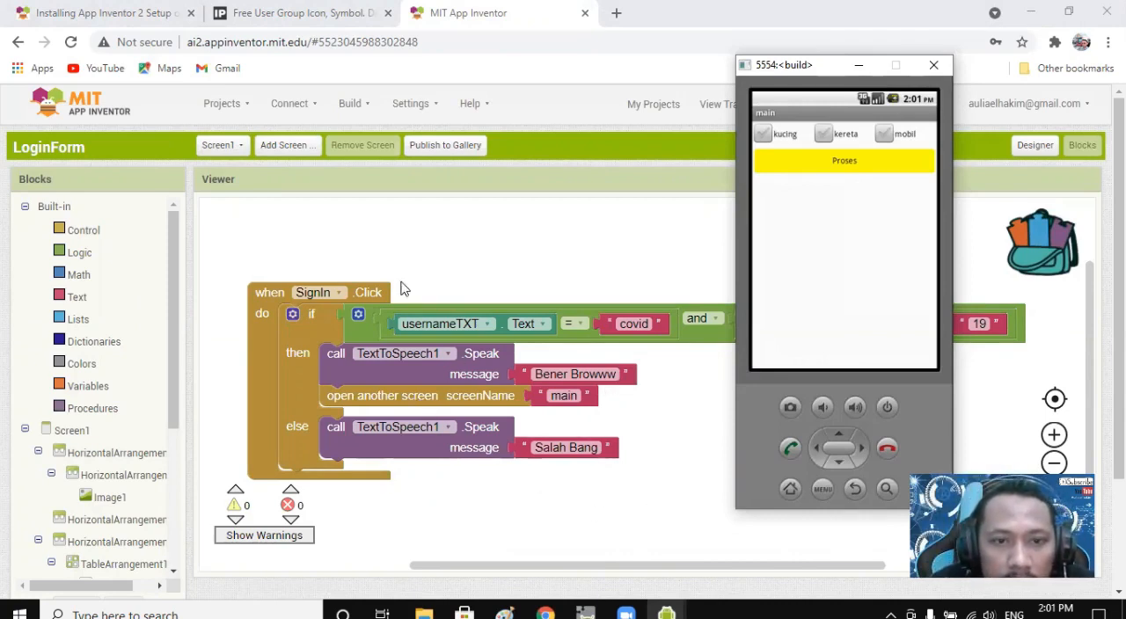
left_click(243, 150)
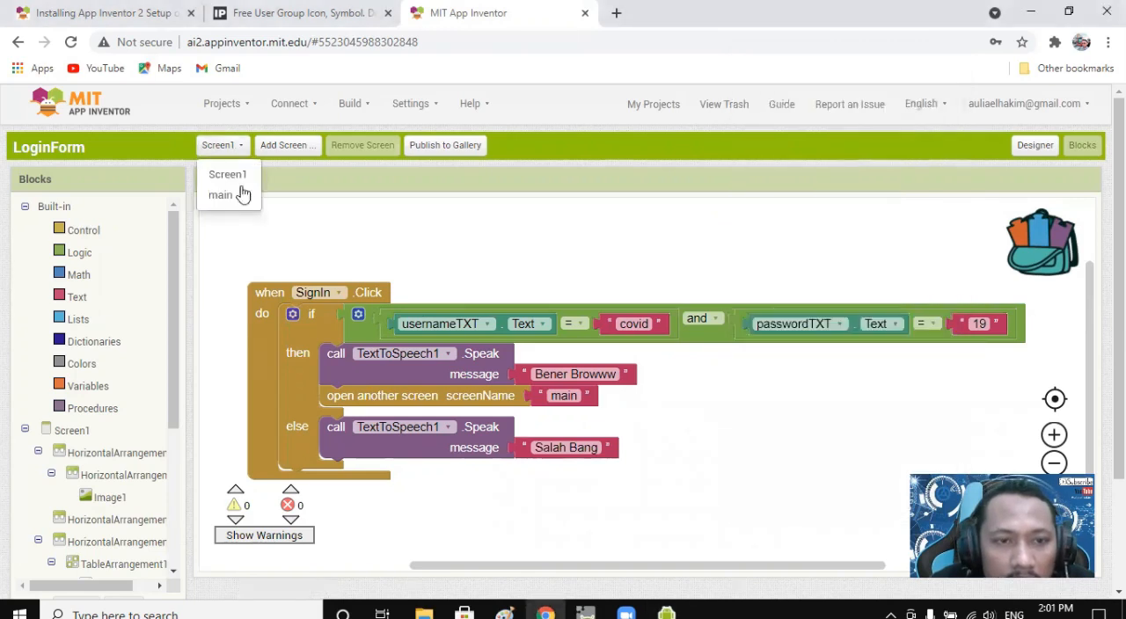
left_click(356, 202)
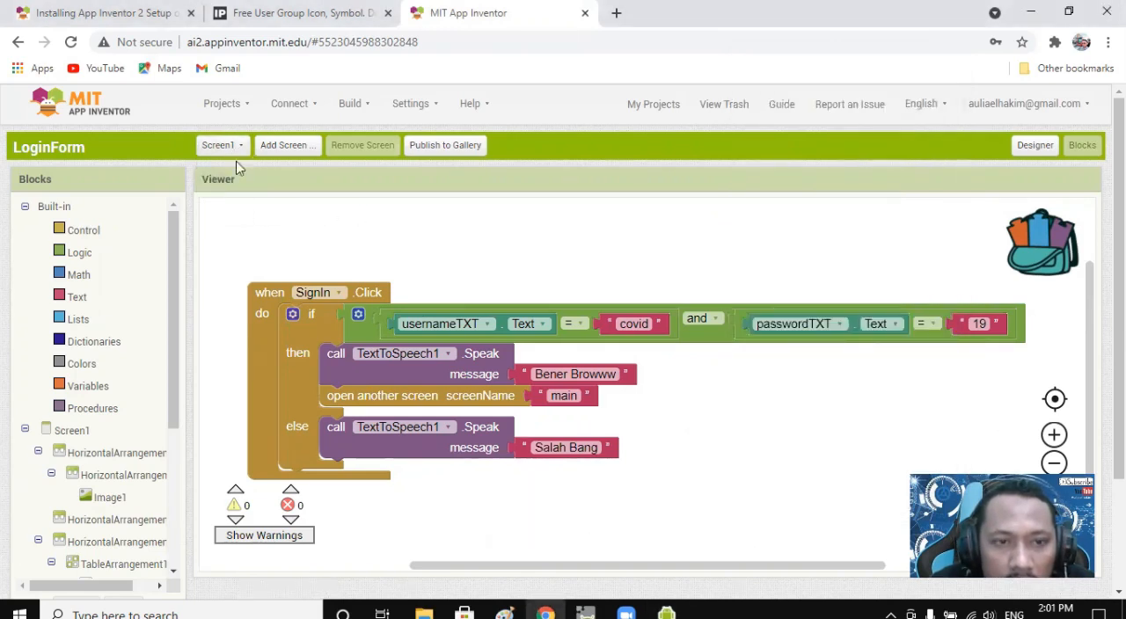
left_click(234, 149)
left_click(369, 222)
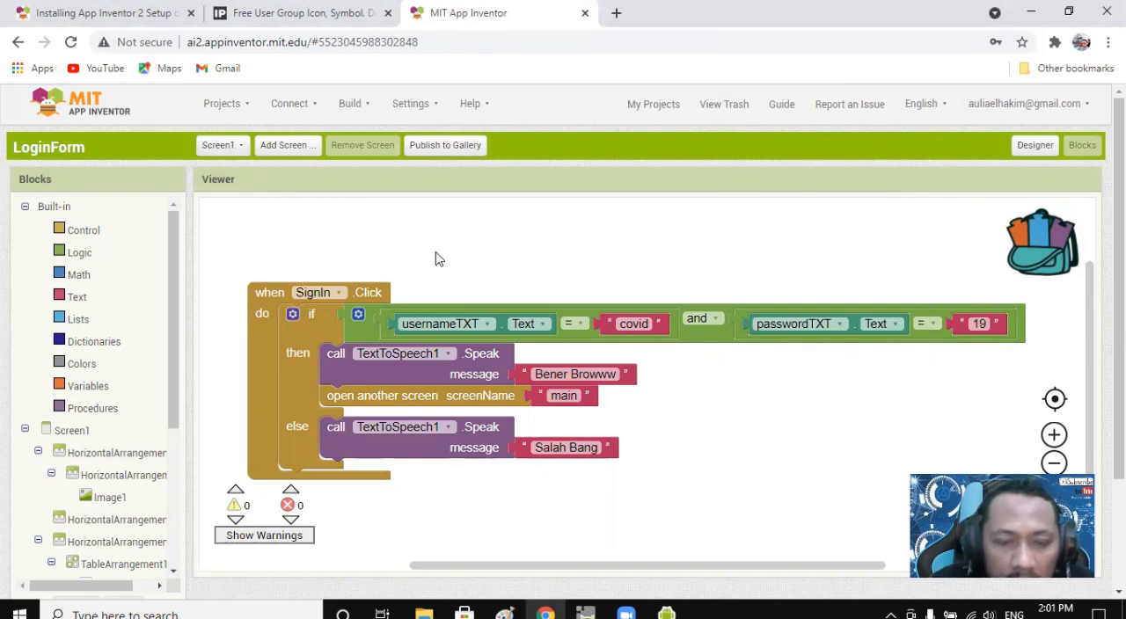
left_click(668, 612)
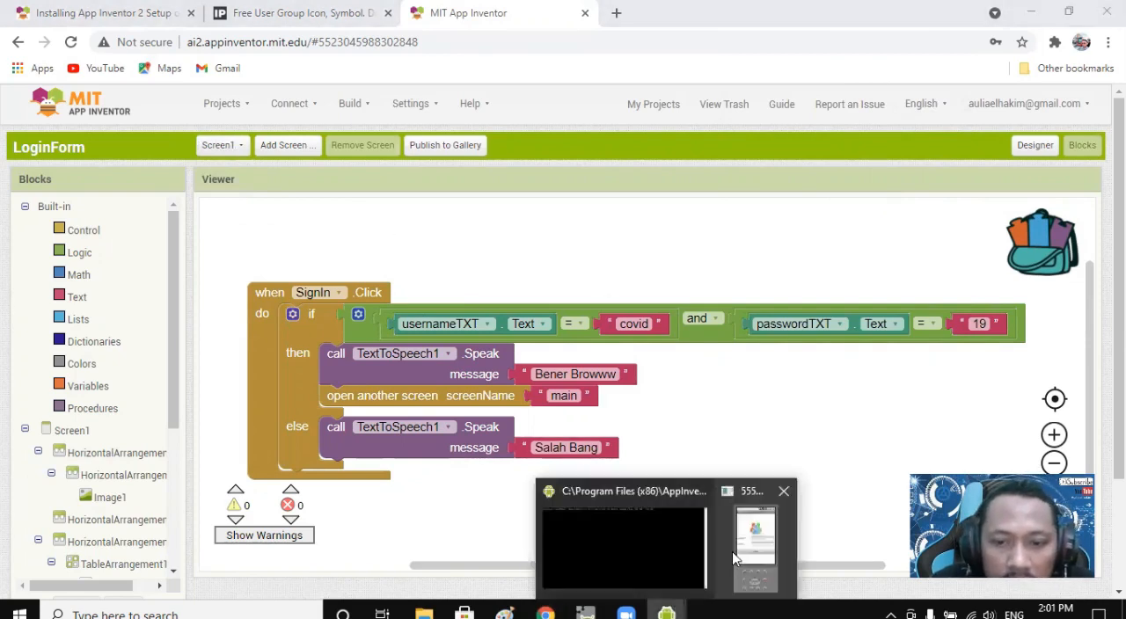
left_click(757, 545)
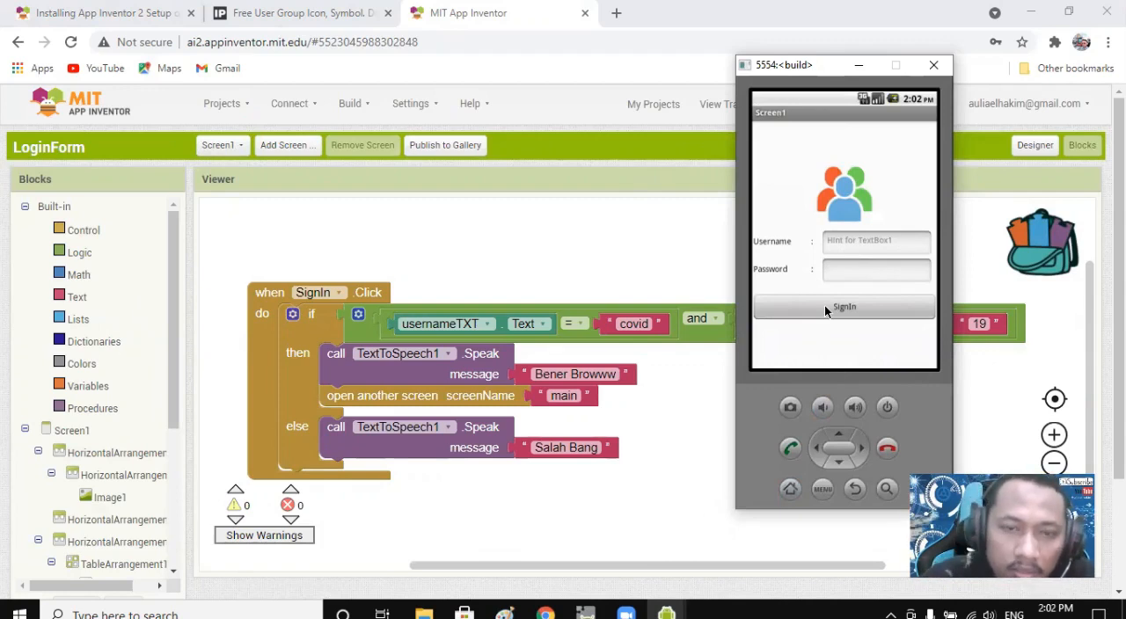
Bring the block editor back to the front and open the main screen in the Designer.
left_click(571, 265)
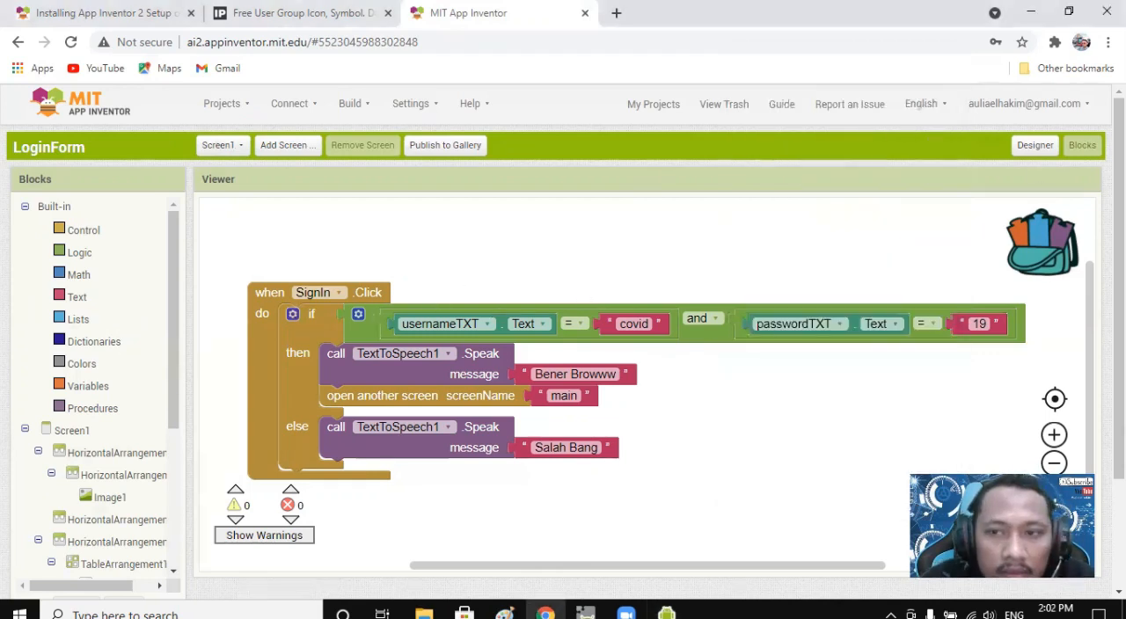
left_click(230, 150)
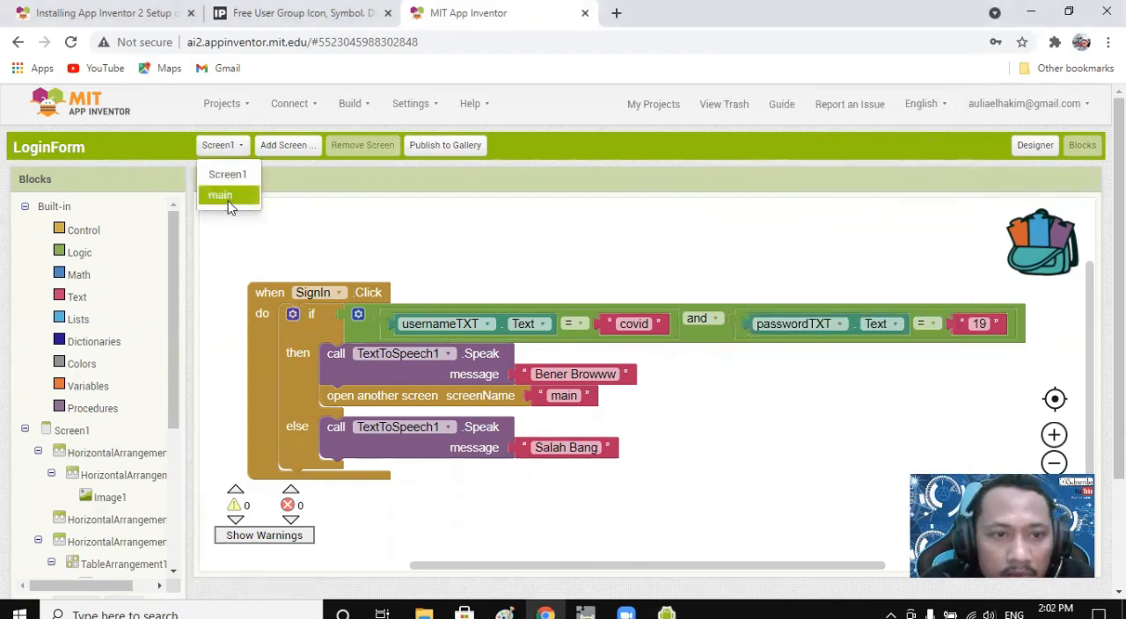
left_click(229, 199)
left_click(1043, 149)
Rename the first check box component on the main screen, CheckBox1, as kucing.
scroll(533, 417, "down", 2)
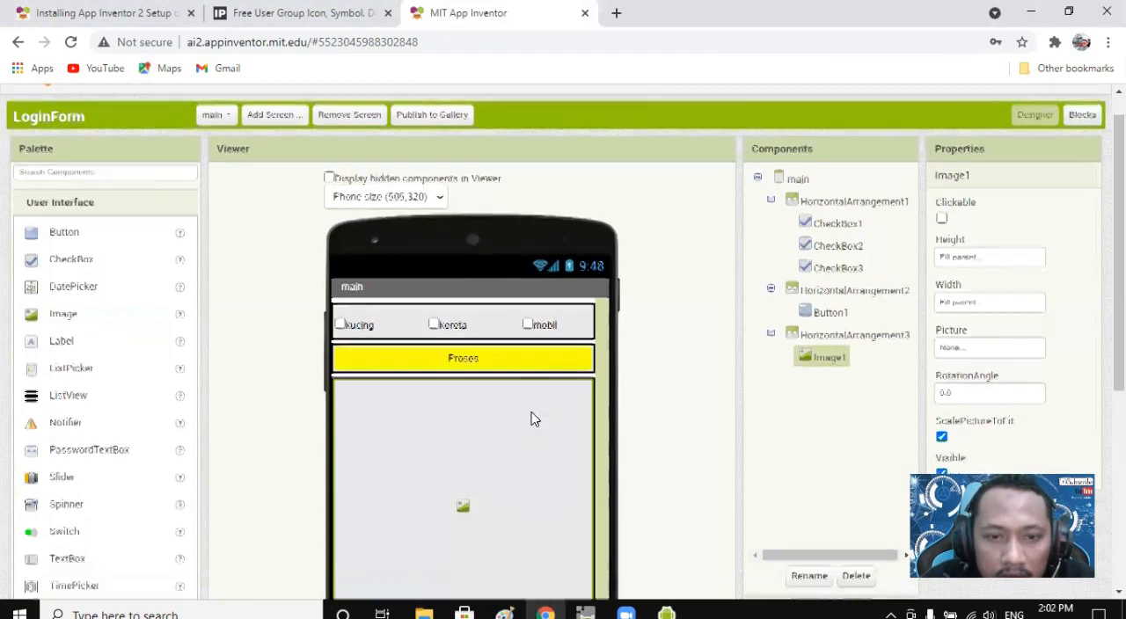
left_click(358, 189)
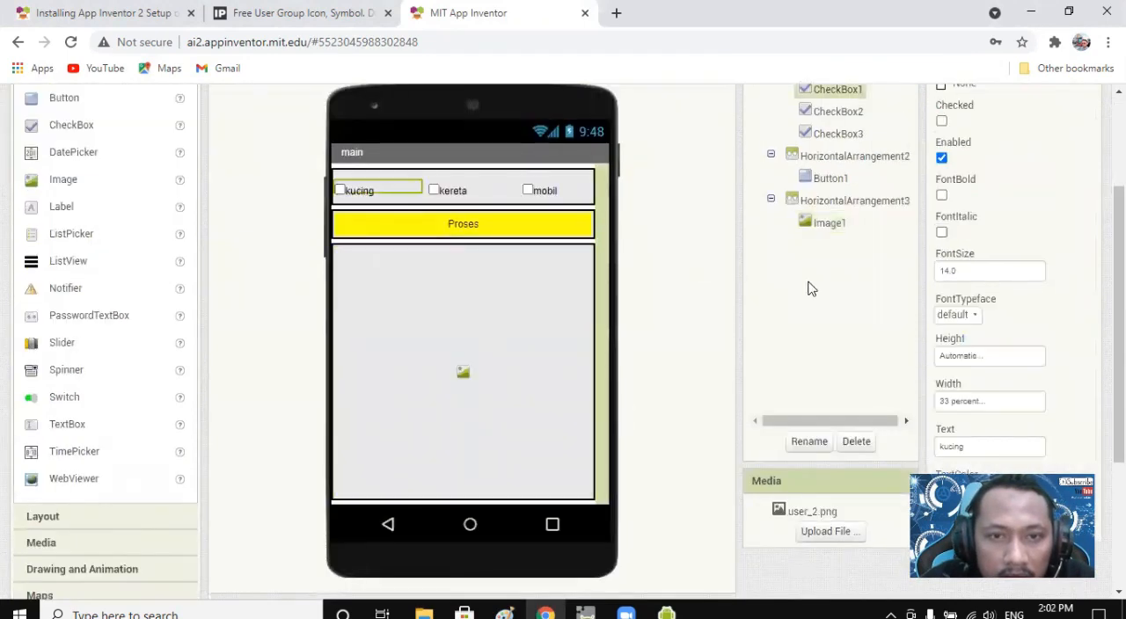
scroll(809, 286, "up", 2)
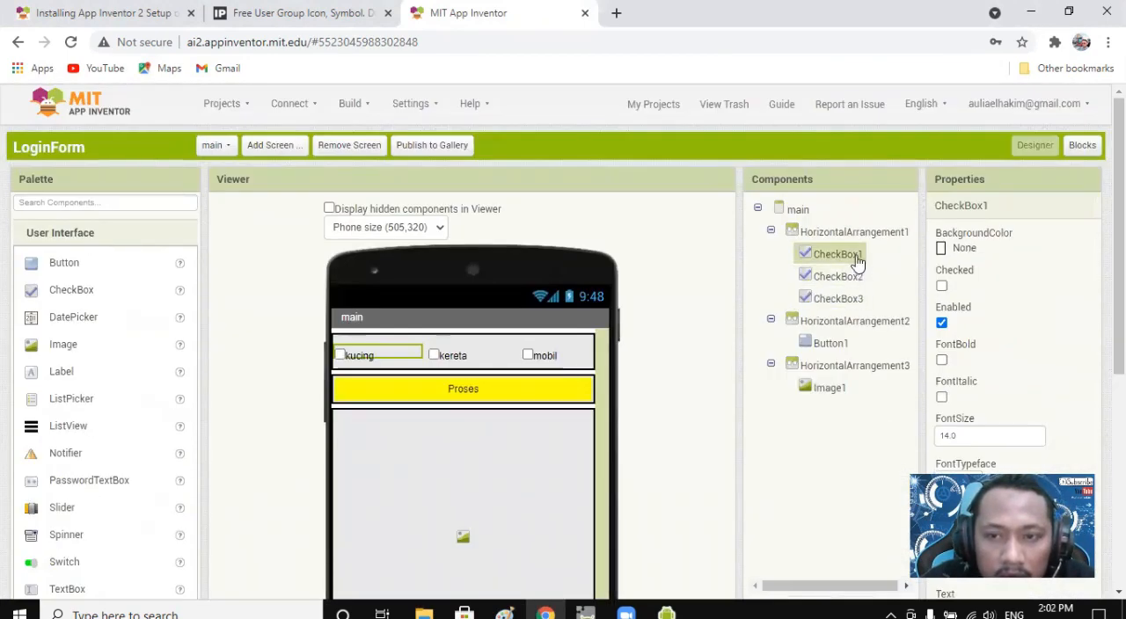
scroll(856, 273, "down", 2)
left_click(814, 440)
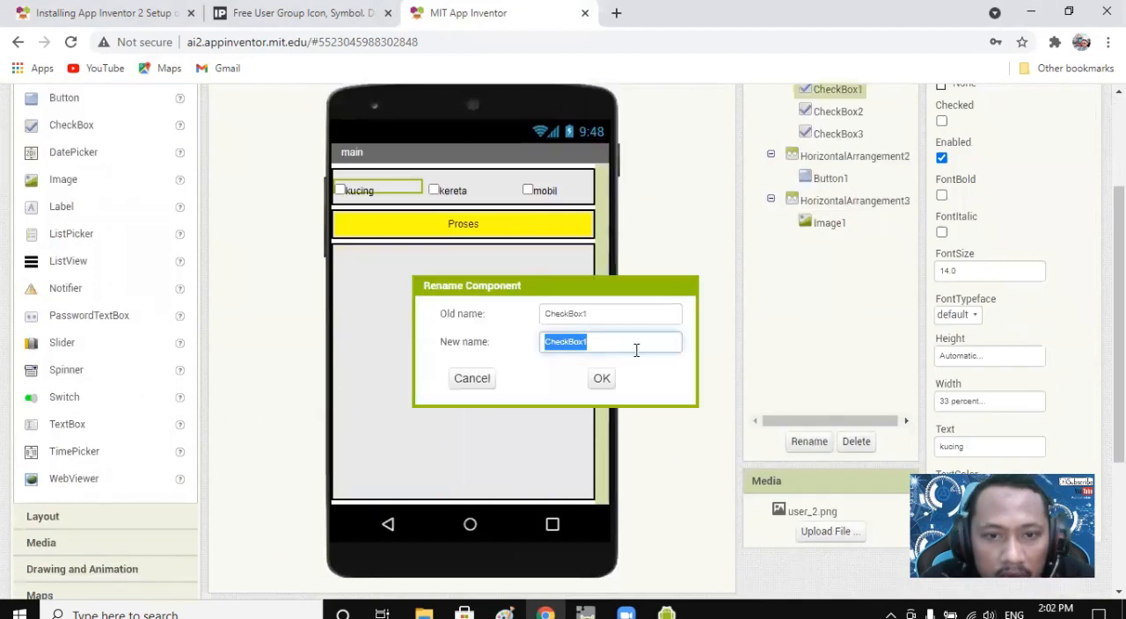
type("kucing")
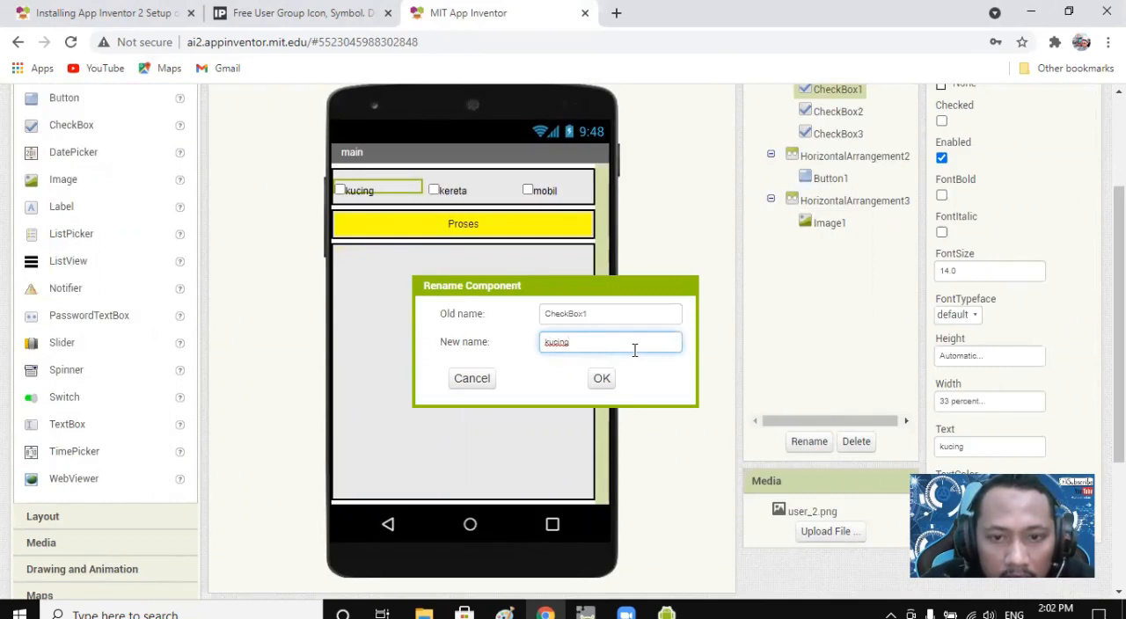
left_click(602, 378)
Rename the second check box component, CheckBox2, as kereta.
scroll(850, 298, "up", 2)
left_click(840, 278)
scroll(835, 322, "down", 2)
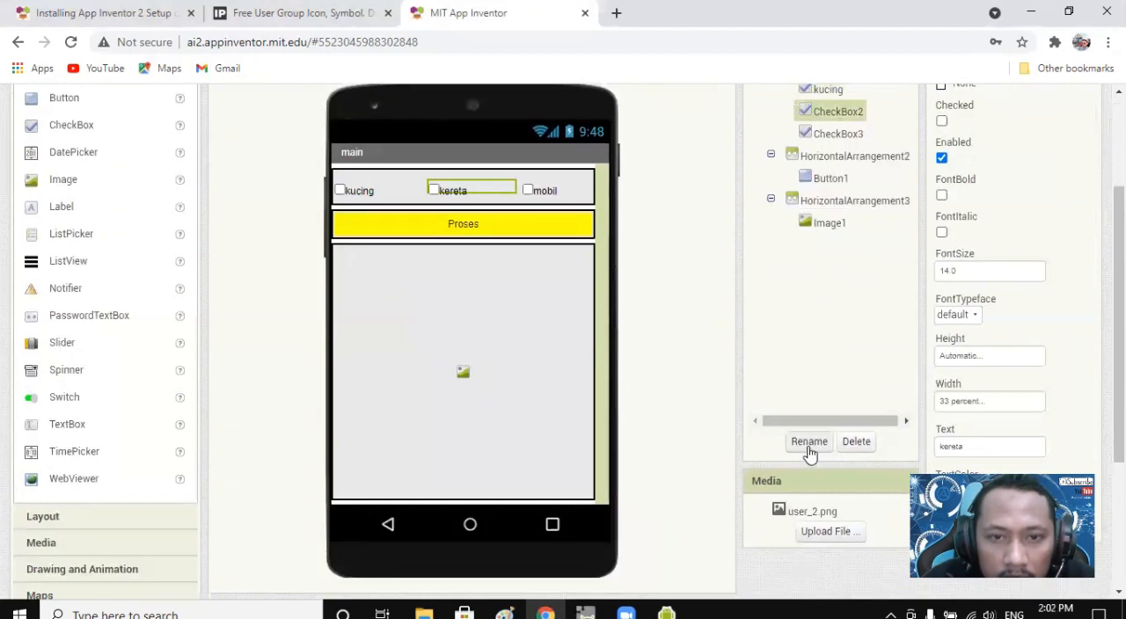
left_click(808, 445)
type("kereta")
left_click(604, 380)
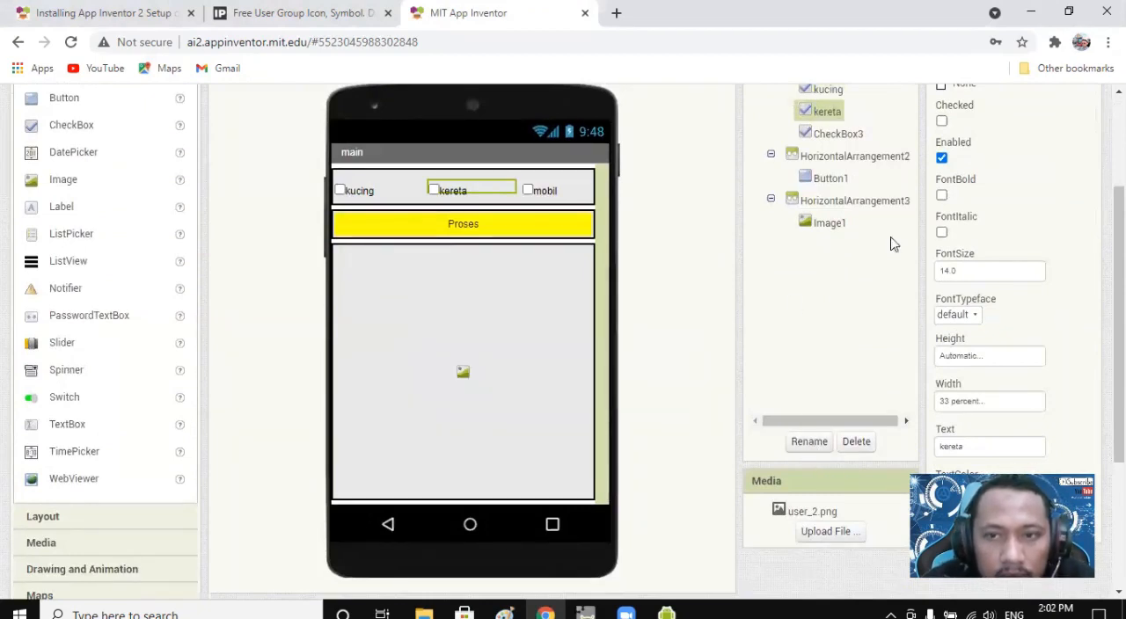
Rename the third check box component, CheckBox3, as mobil.
left_click(847, 134)
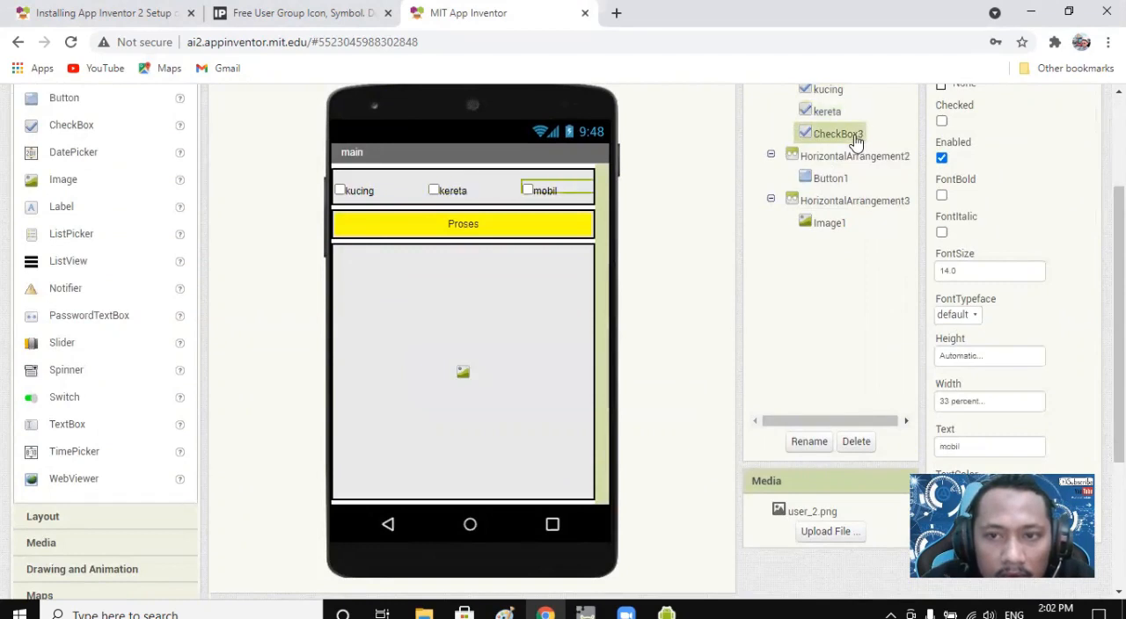
left_click(808, 443)
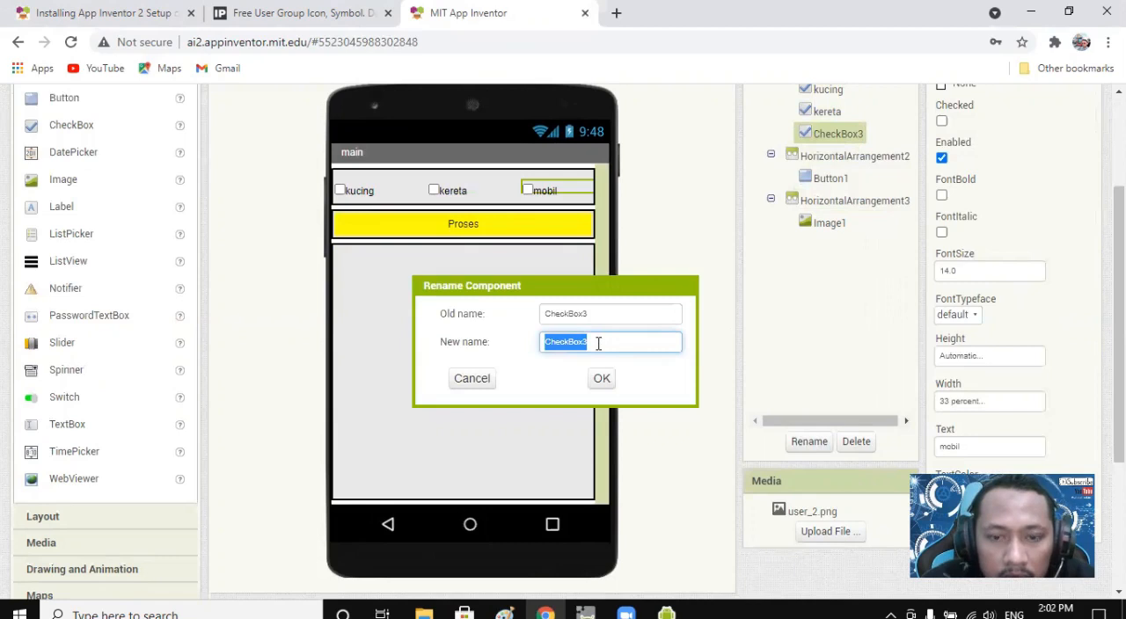
type("mobil")
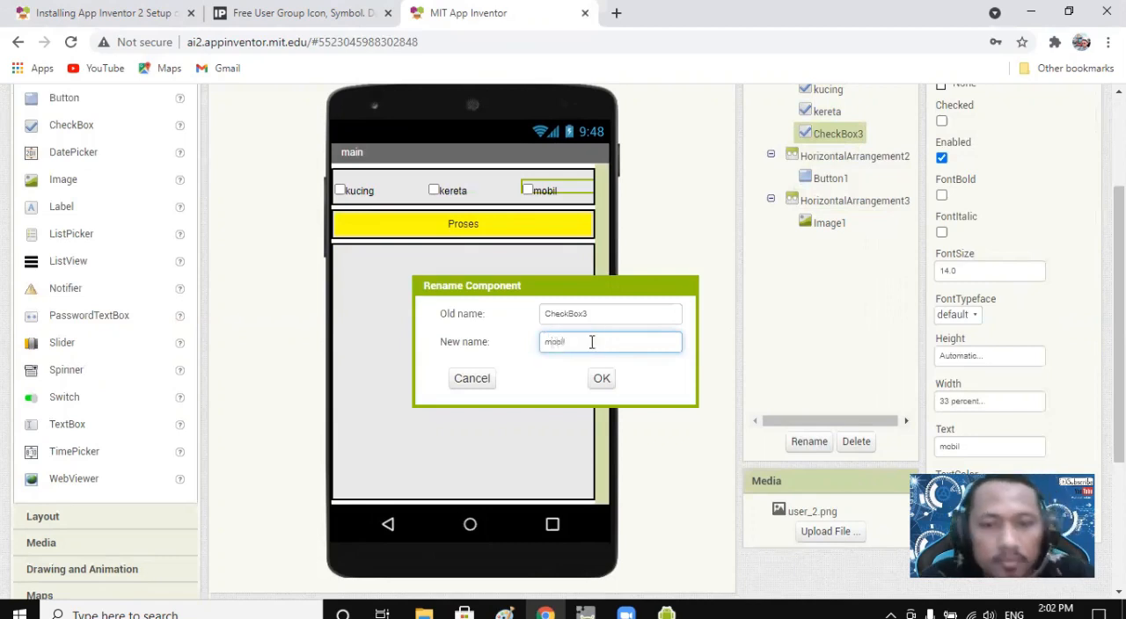
left_click(604, 378)
Examine the kucing and kereta check boxes and the Proses button in the main screen layout.
scroll(827, 338, "up", 2)
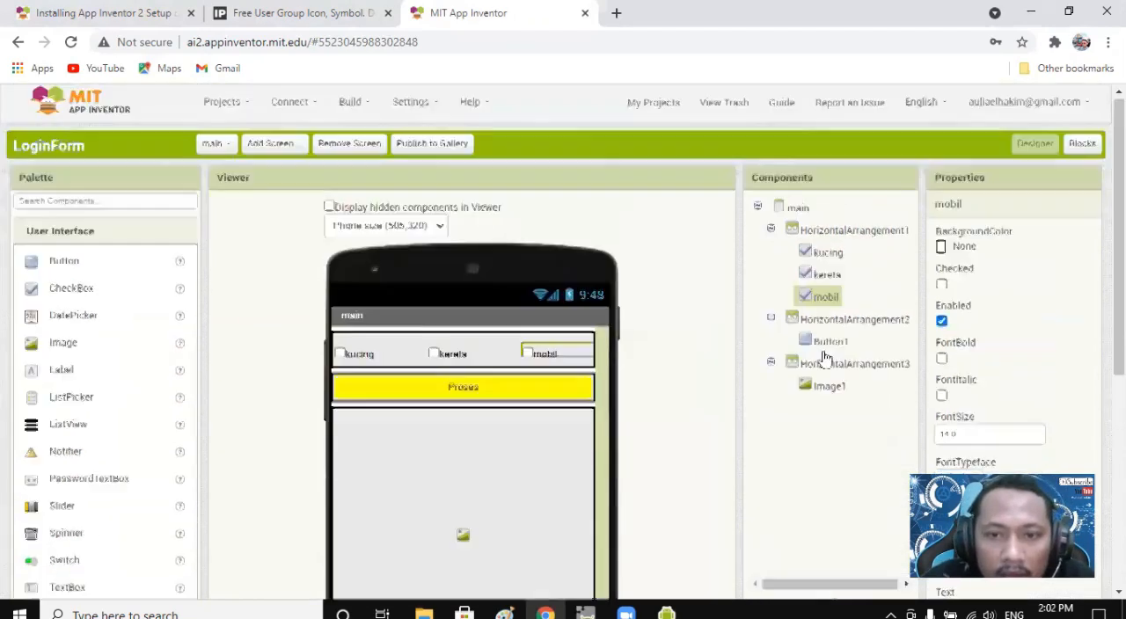
left_click(356, 359)
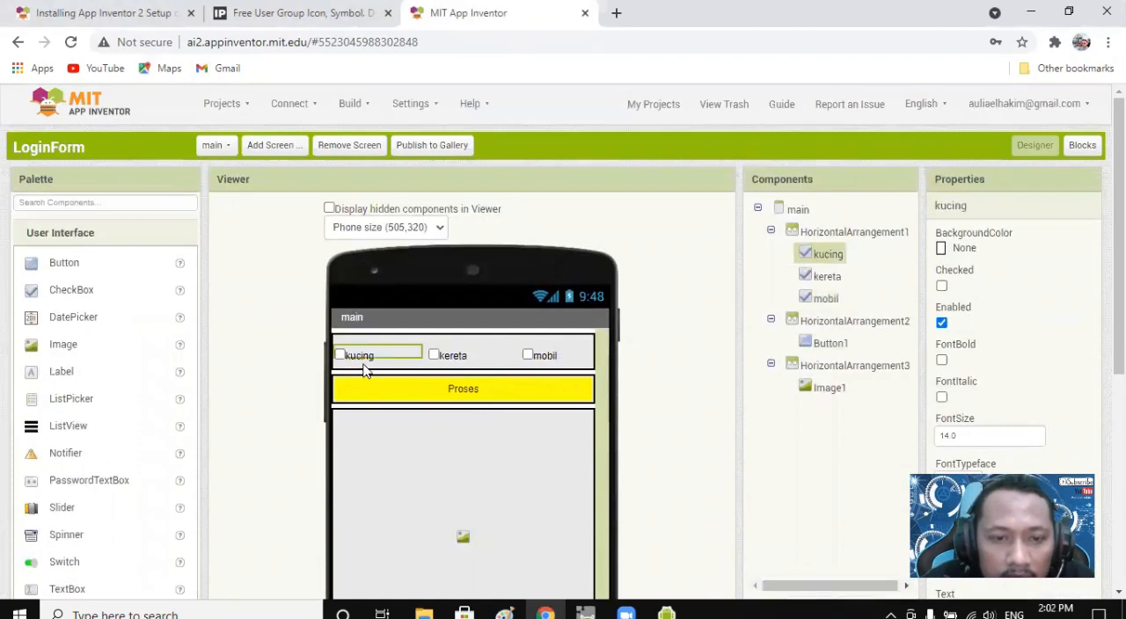
scroll(378, 363, "down", 1)
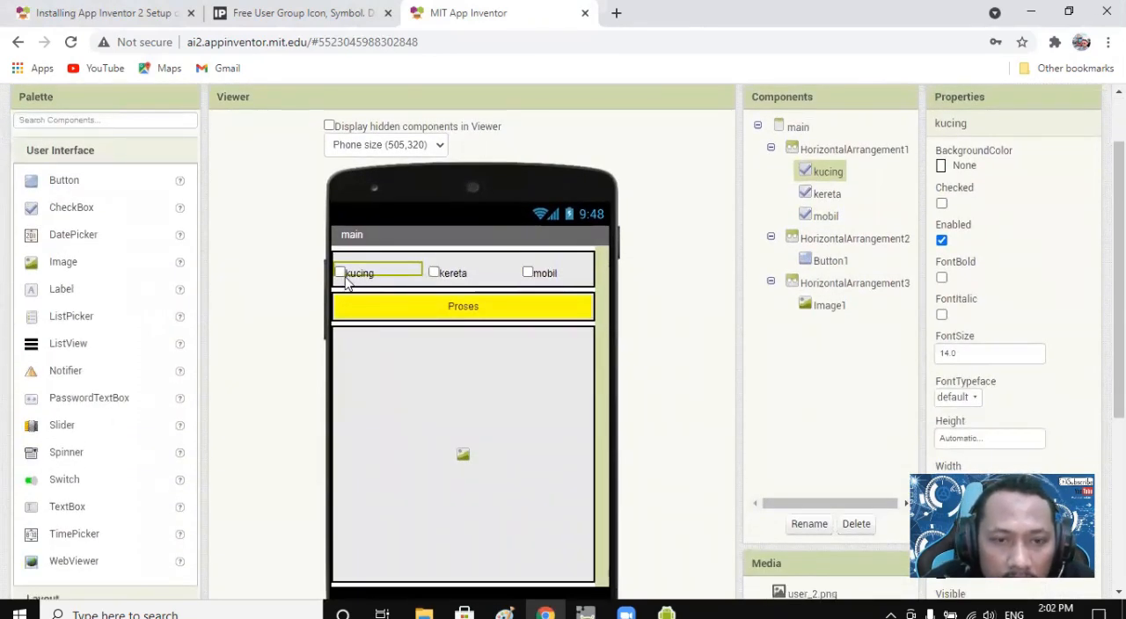
left_click(462, 313)
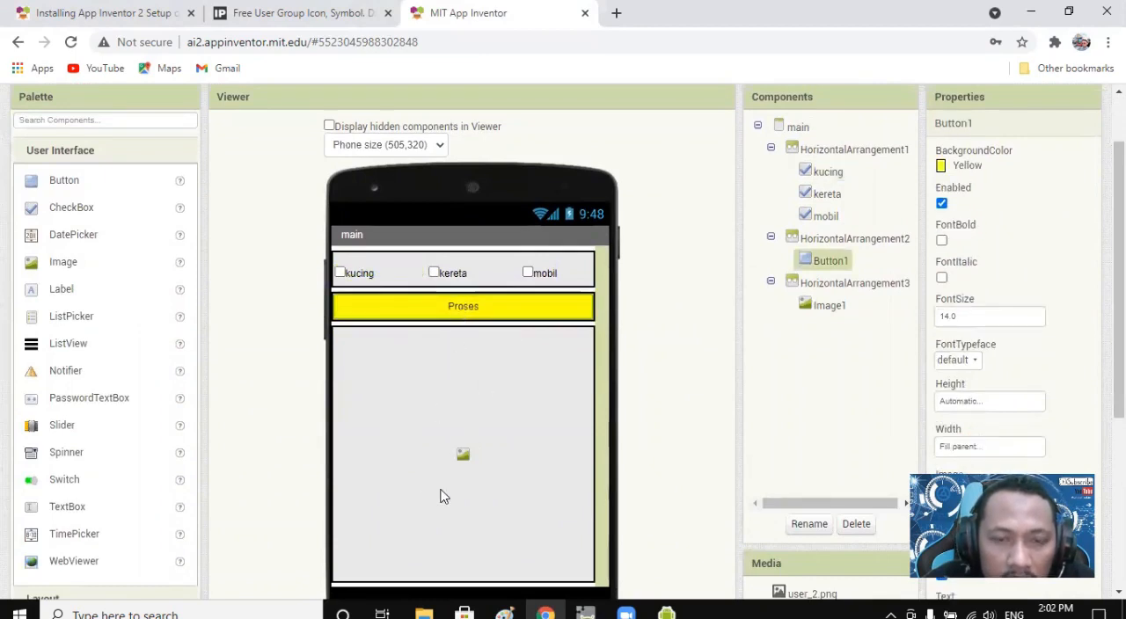
left_click(446, 275)
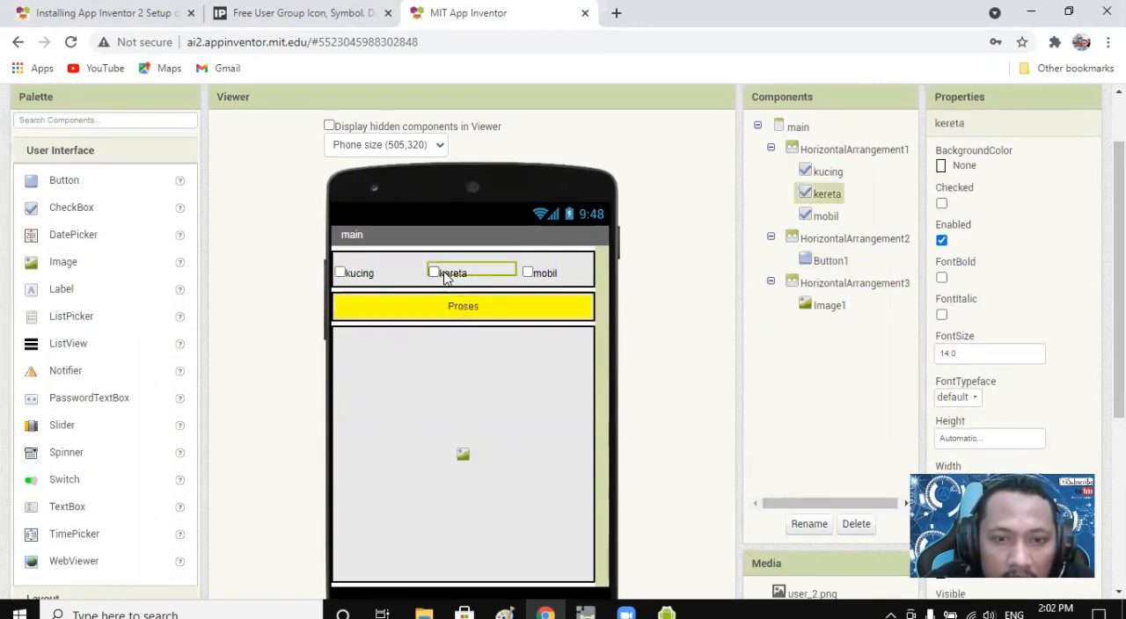
left_click(458, 312)
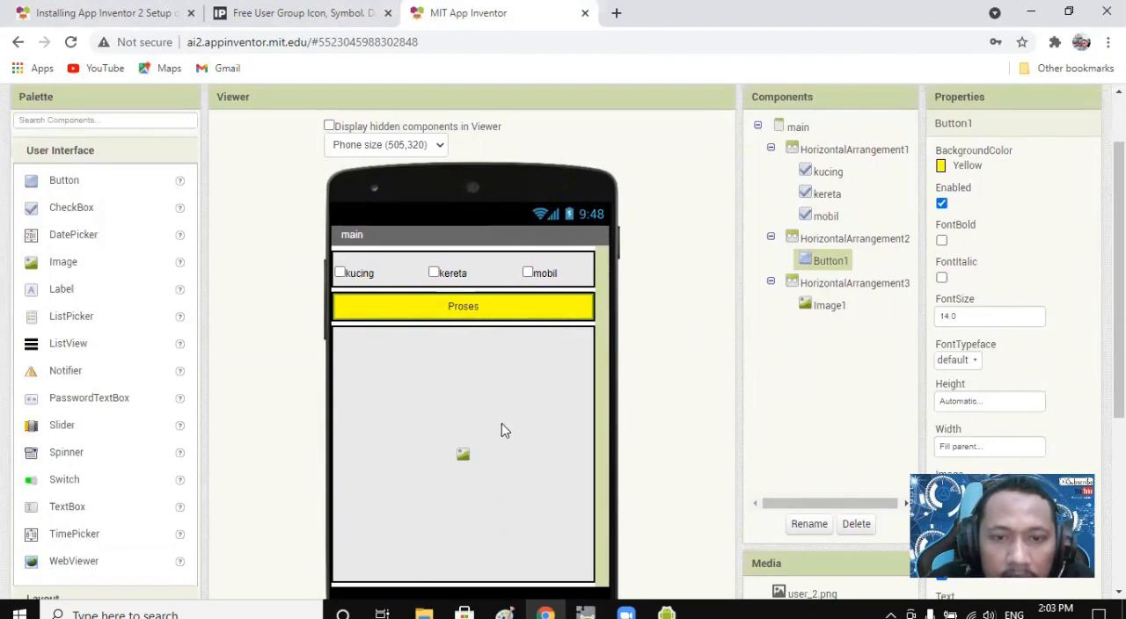
Upload the cat picture kucing.jpg from the mit asset folder to the project's media.
scroll(871, 368, "down", 2)
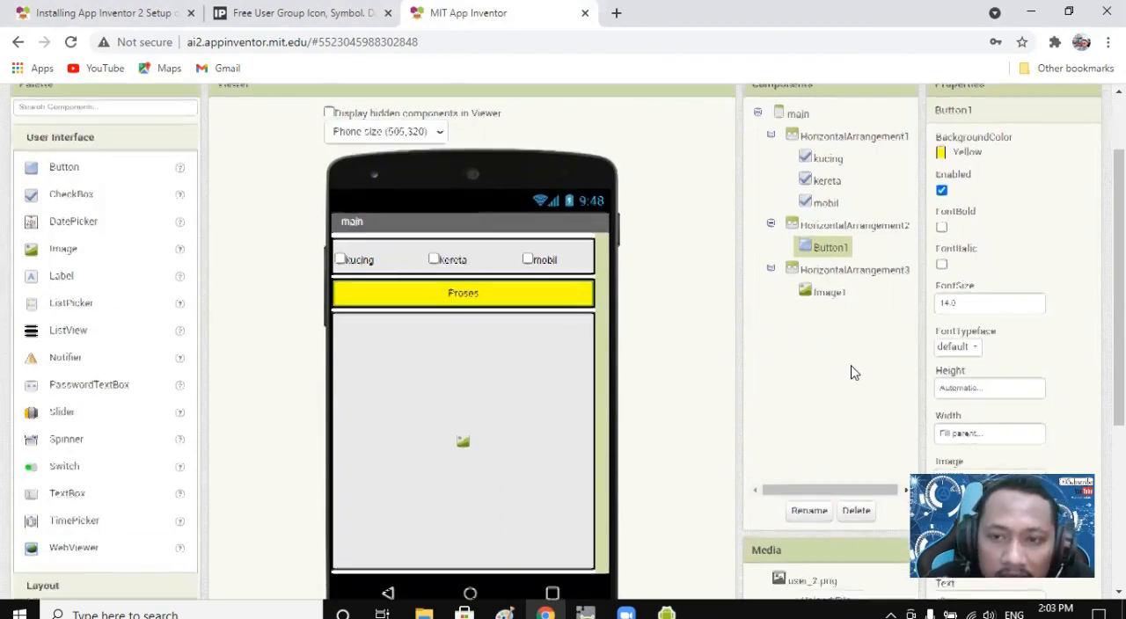
scroll(895, 370, "down", 1)
left_click(833, 372)
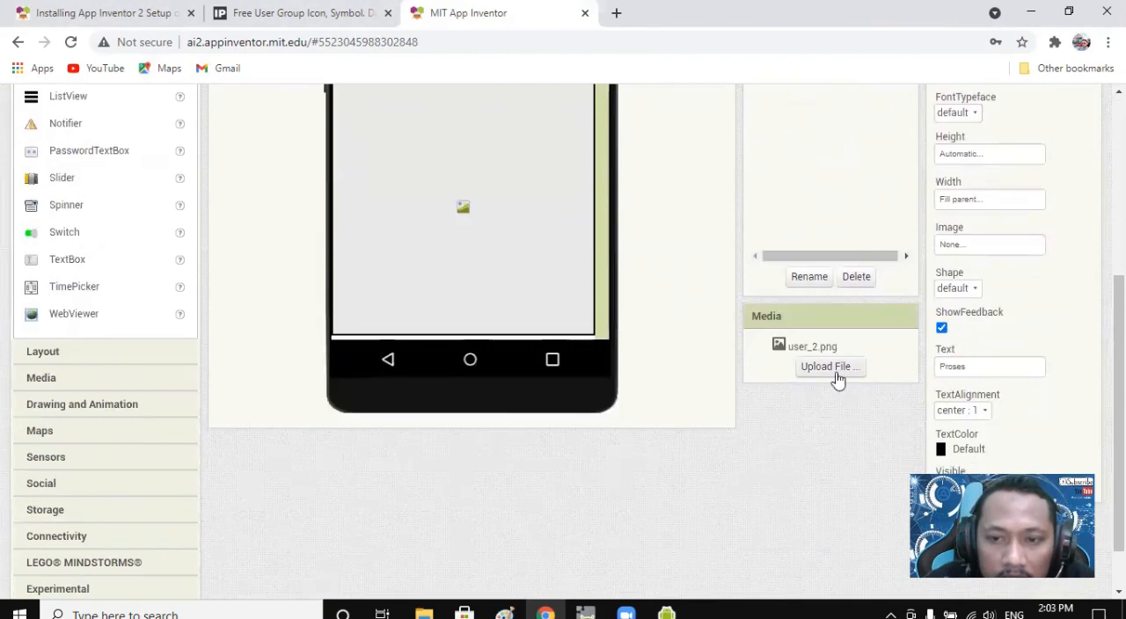
left_click(447, 249)
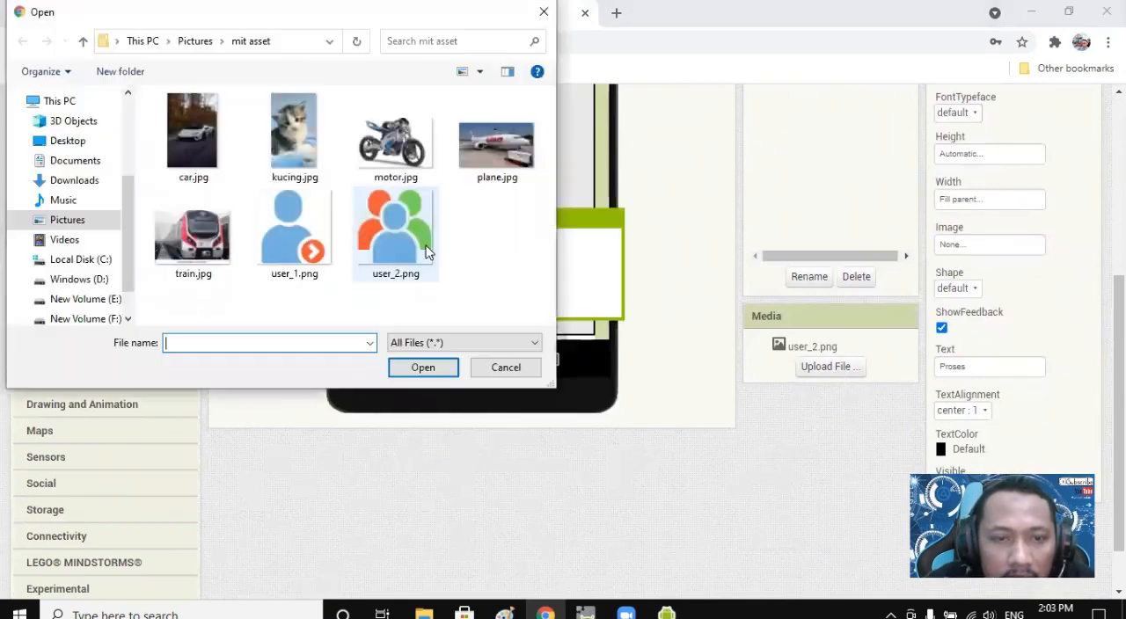
left_click(306, 158)
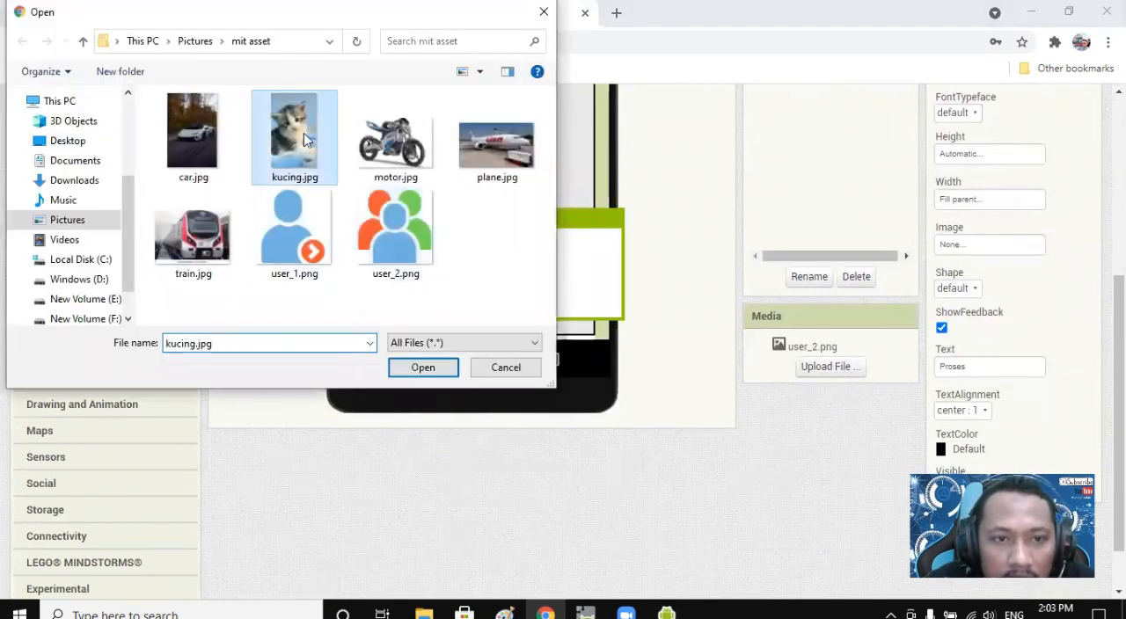
left_click(205, 149)
left_click(220, 240)
left_click(226, 147)
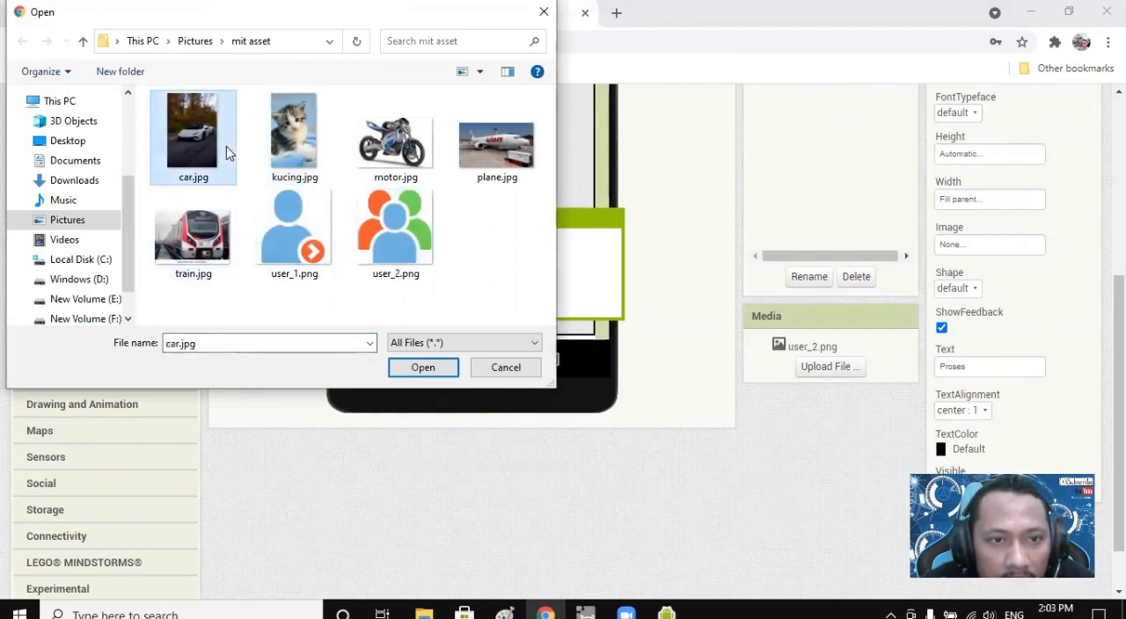
left_click(226, 237)
left_click(220, 138)
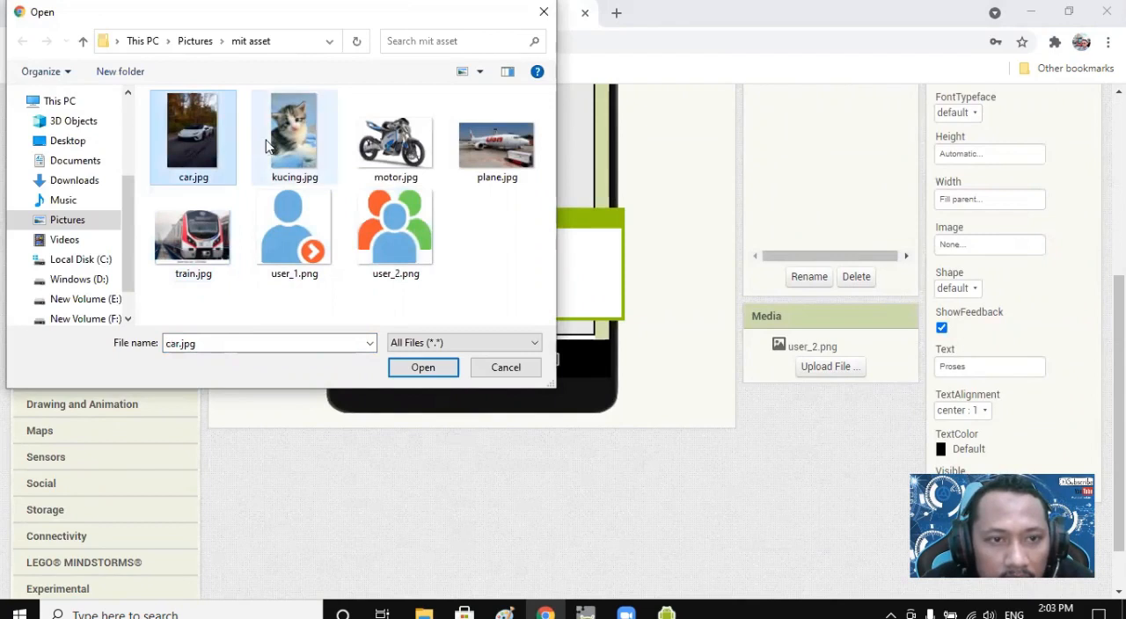
left_click(300, 148)
left_click(422, 368)
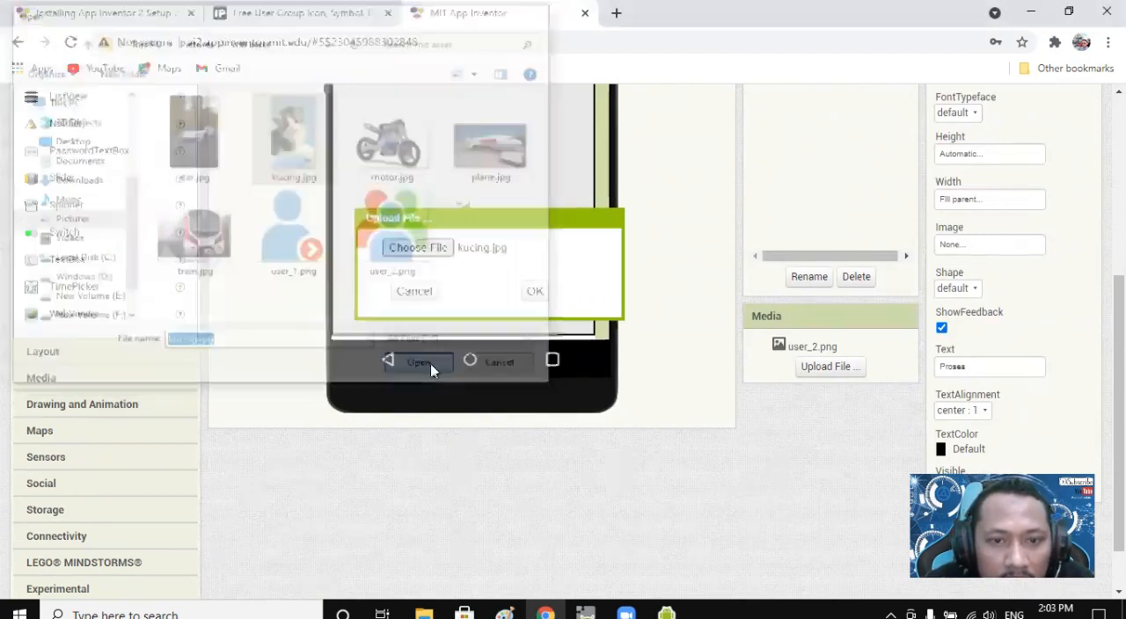
left_click(534, 291)
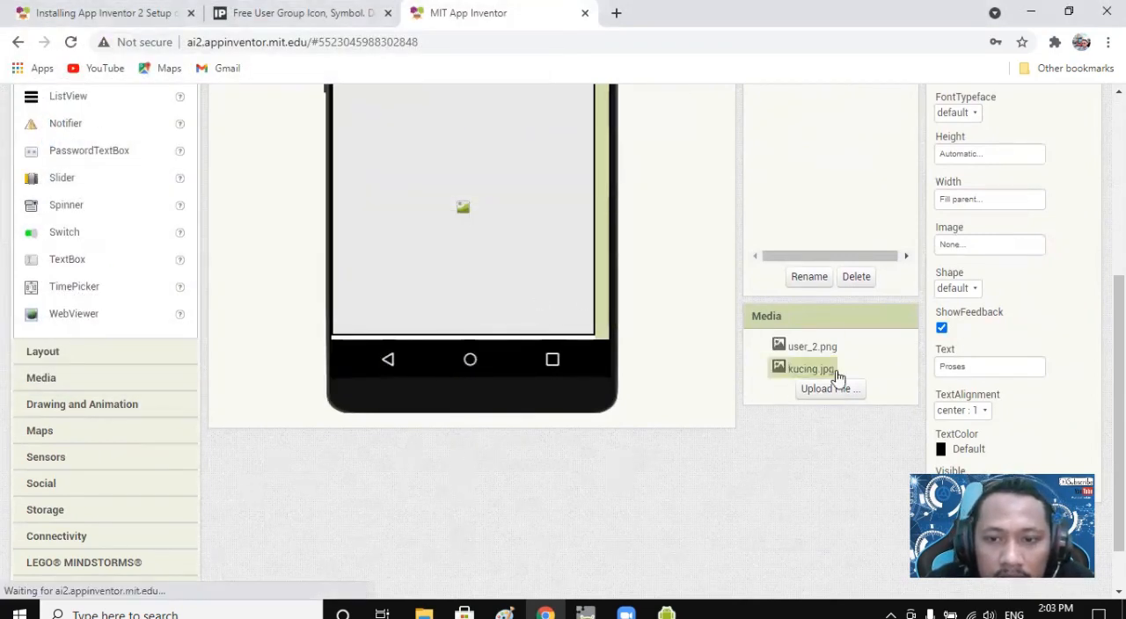
Upload the car picture car.jpg from the mit asset folder to the project's media.
left_click(846, 398)
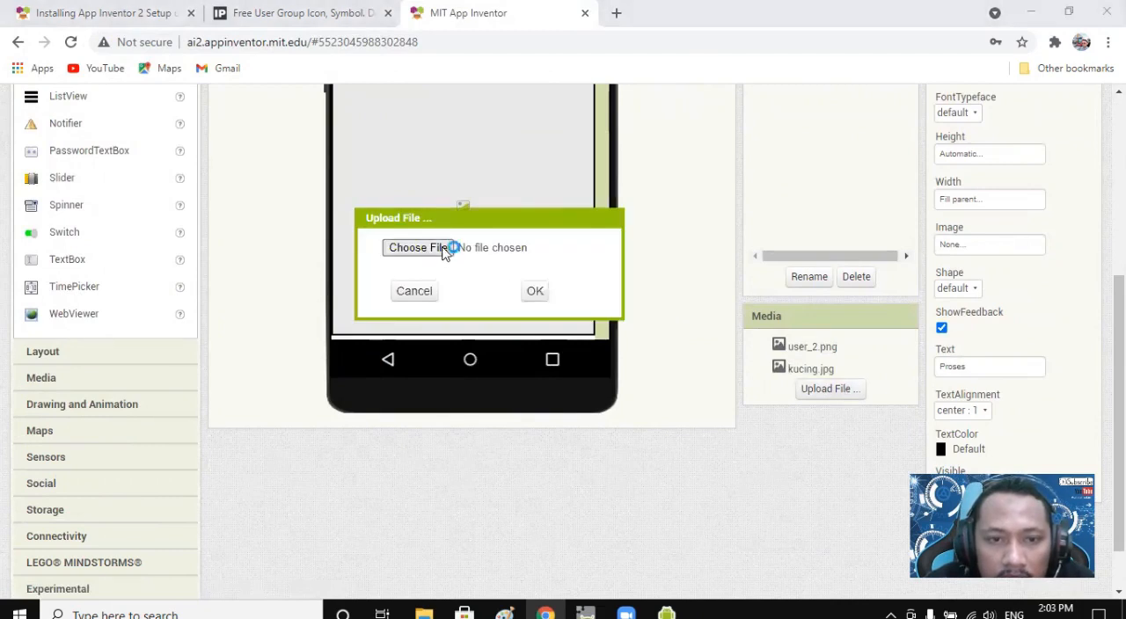
left_click(442, 252)
left_click(206, 146)
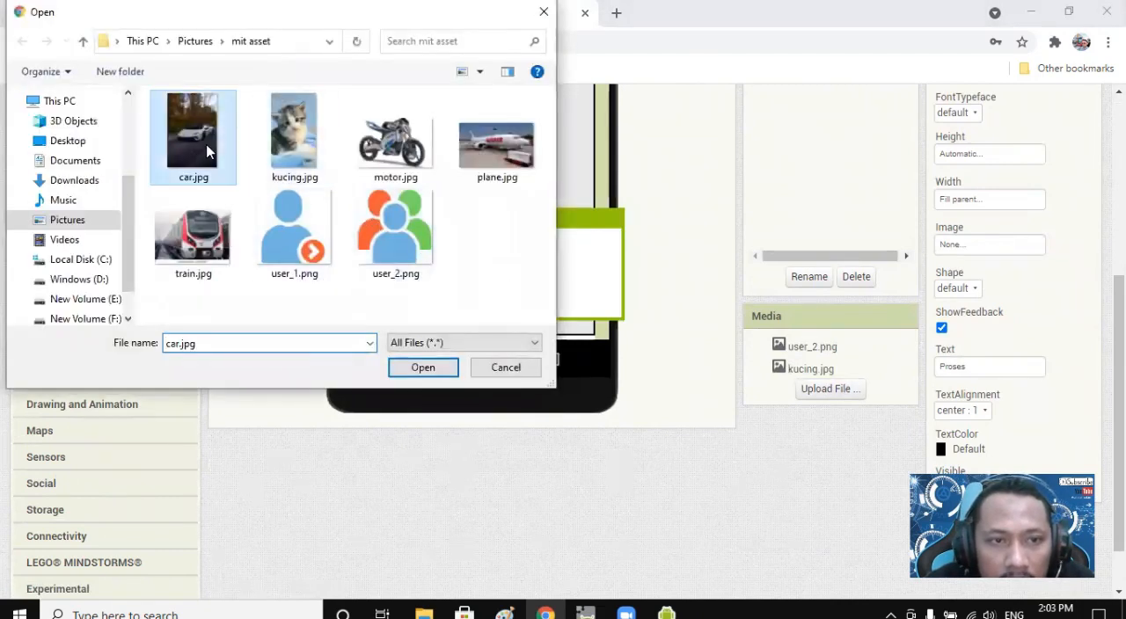
left_click(433, 370)
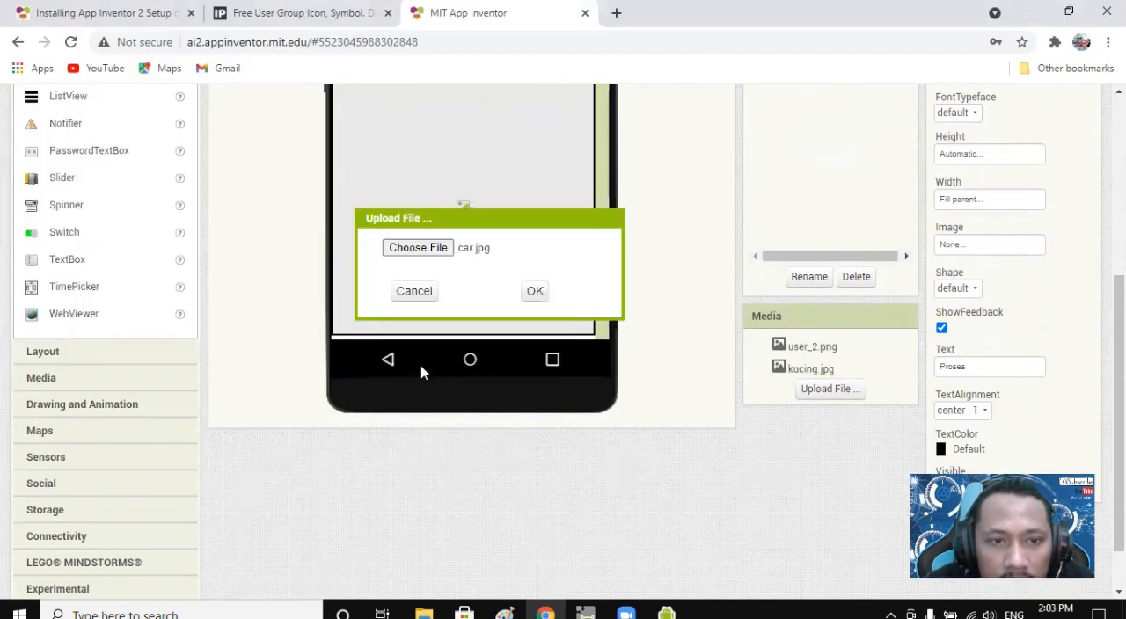
left_click(535, 291)
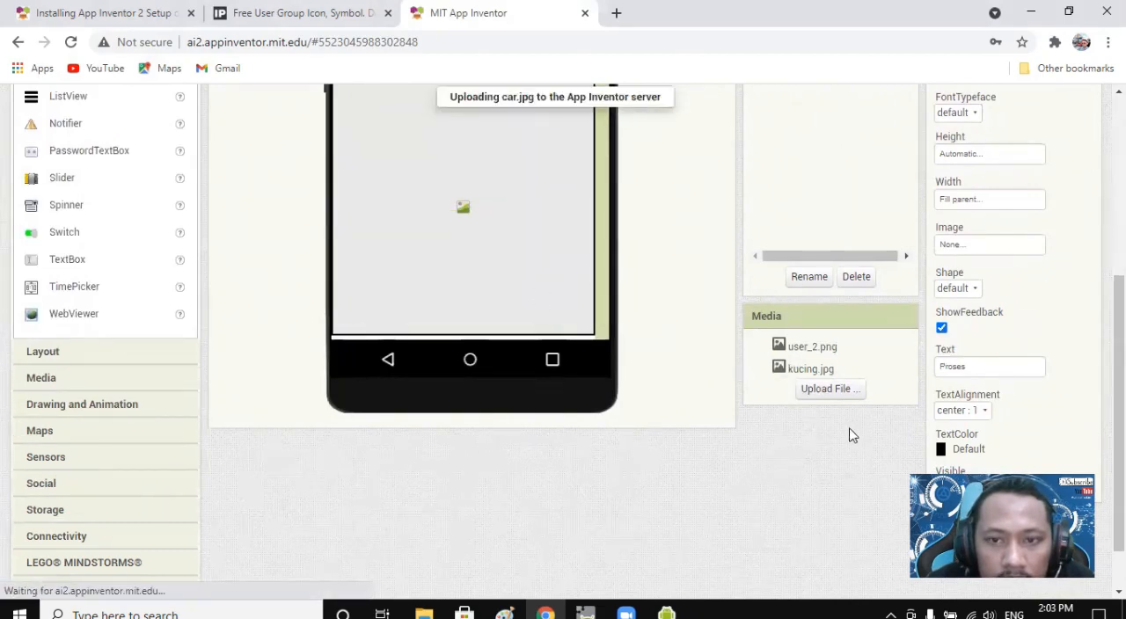
Upload the train picture train.jpg from the mit asset folder to the project's media.
scroll(800, 374, "up", 3)
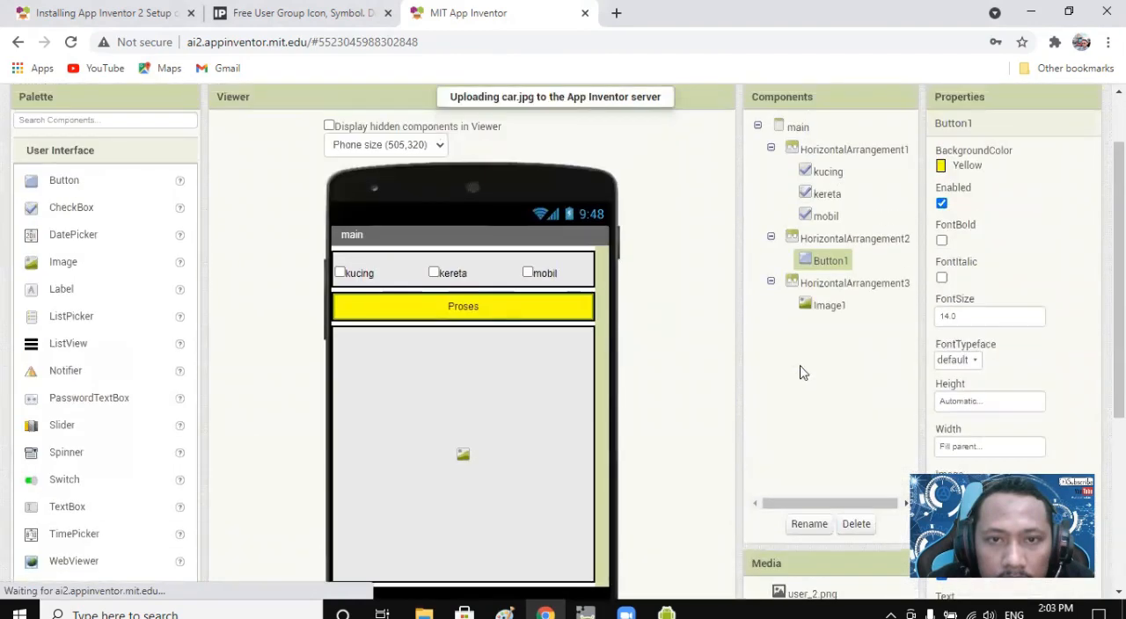
scroll(799, 374, "down", 3)
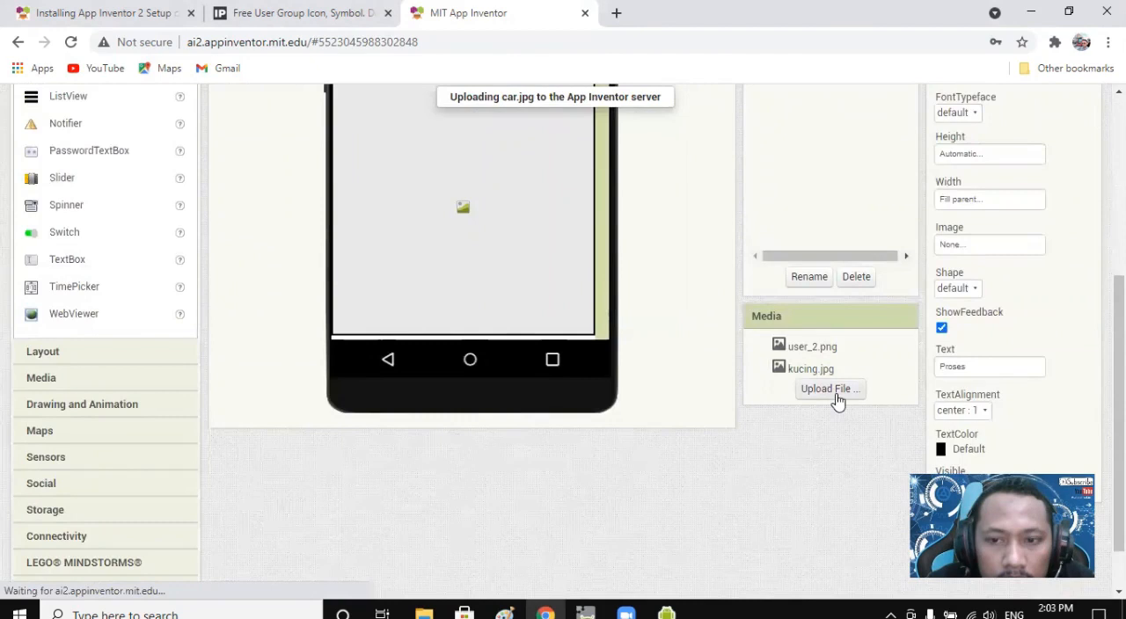
left_click(831, 389)
left_click(423, 254)
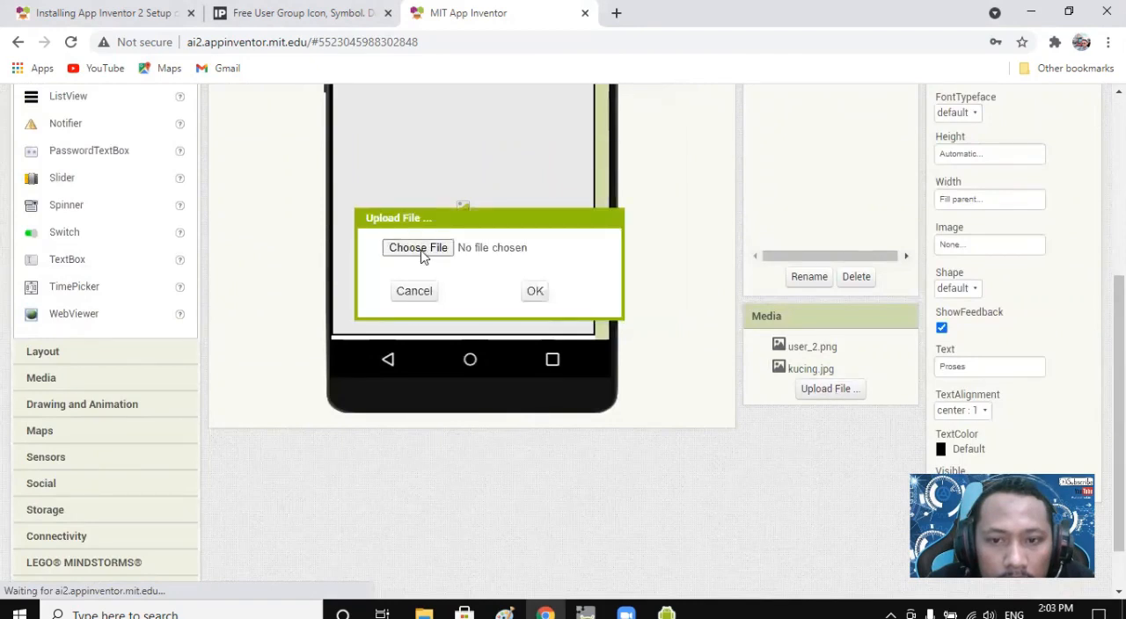
left_click(190, 227)
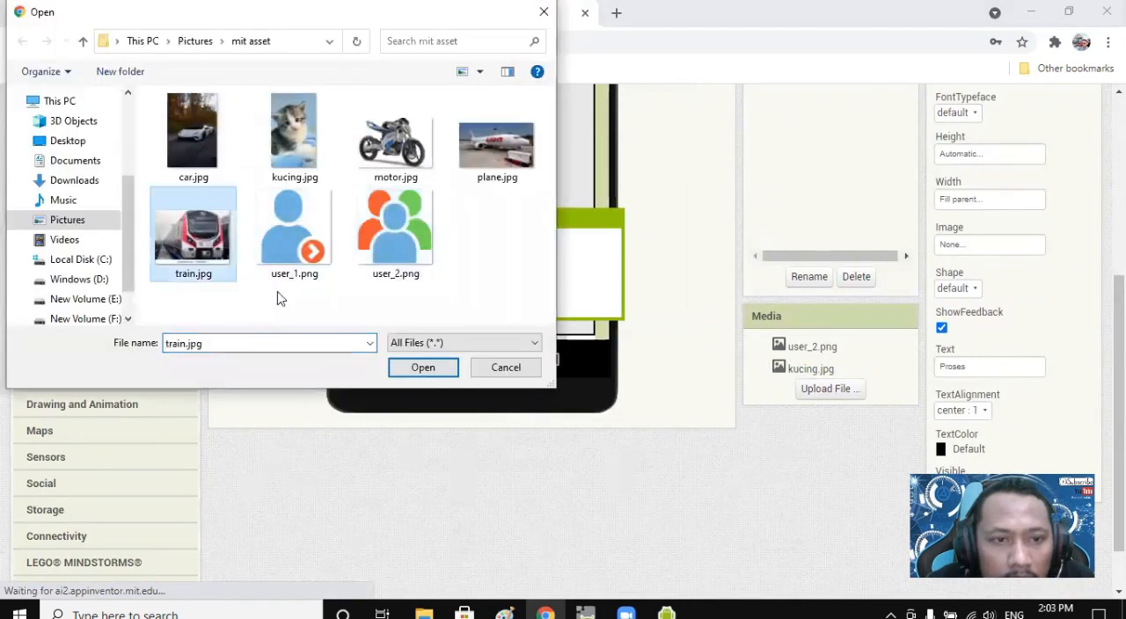
left_click(425, 372)
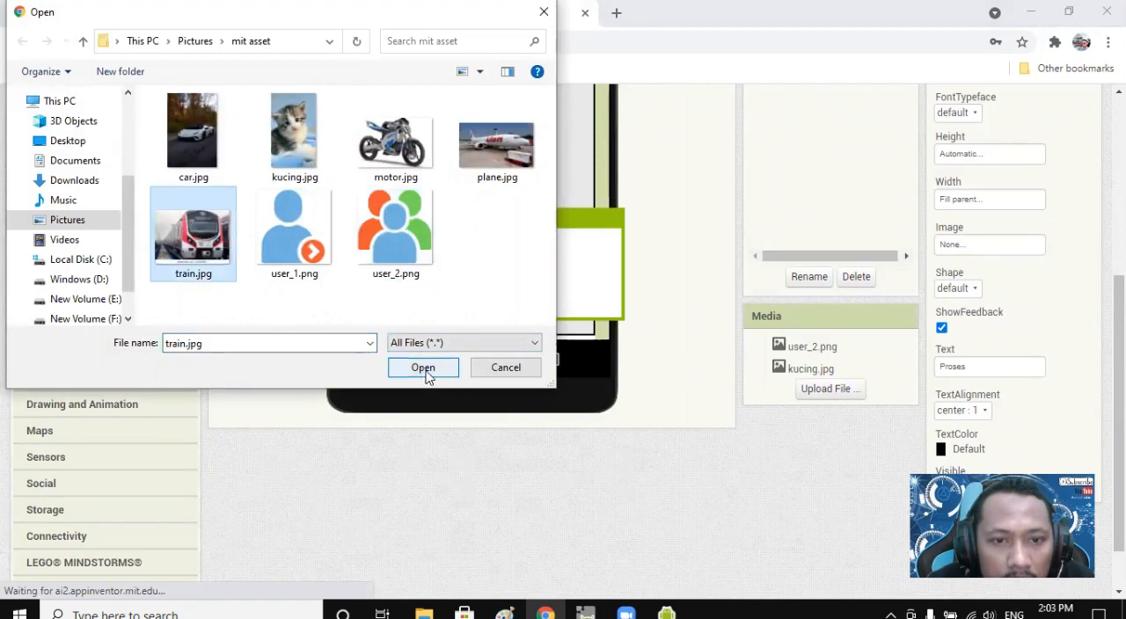
left_click(534, 291)
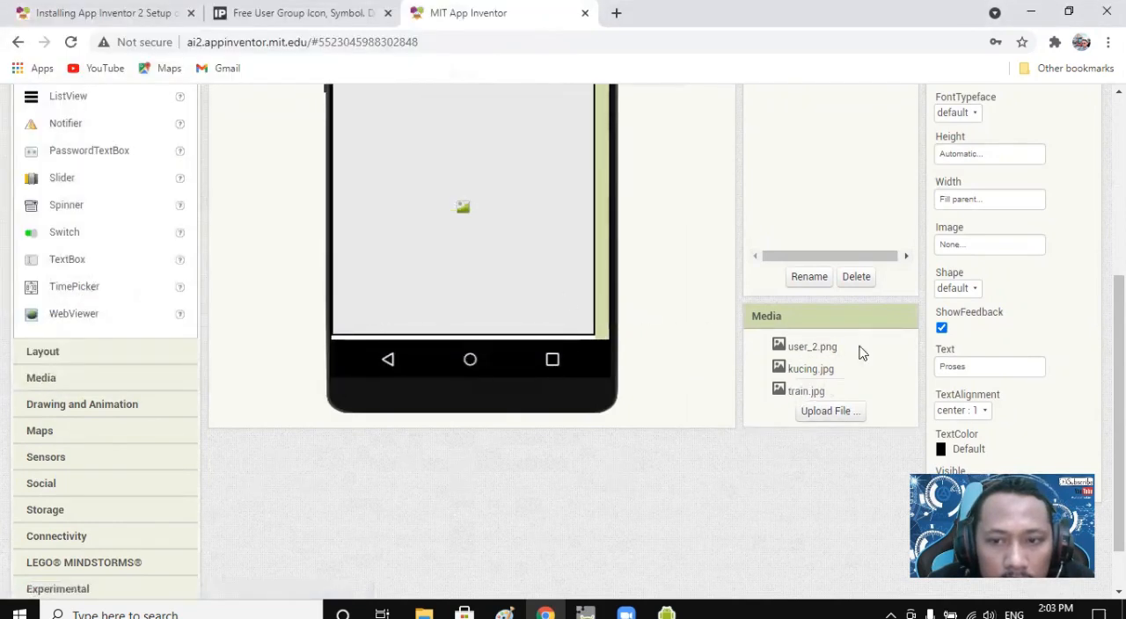
Upload car.jpg from the mit asset folder again, as it is missing from the project's media.
scroll(845, 361, "up", 4)
scroll(838, 365, "down", 3)
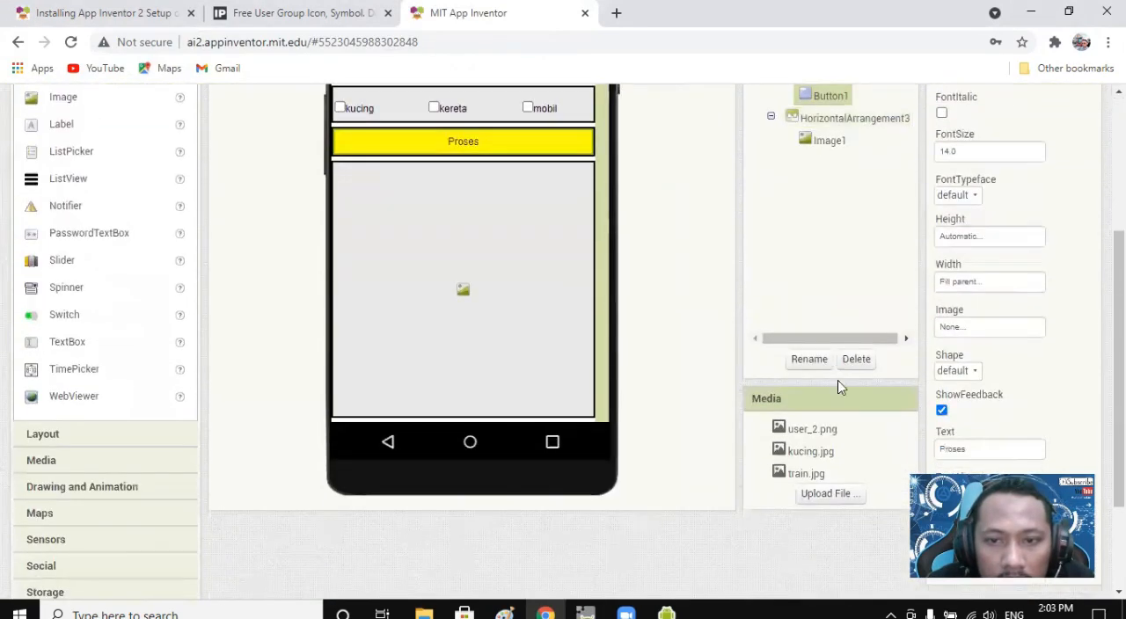
left_click(827, 495)
left_click(423, 247)
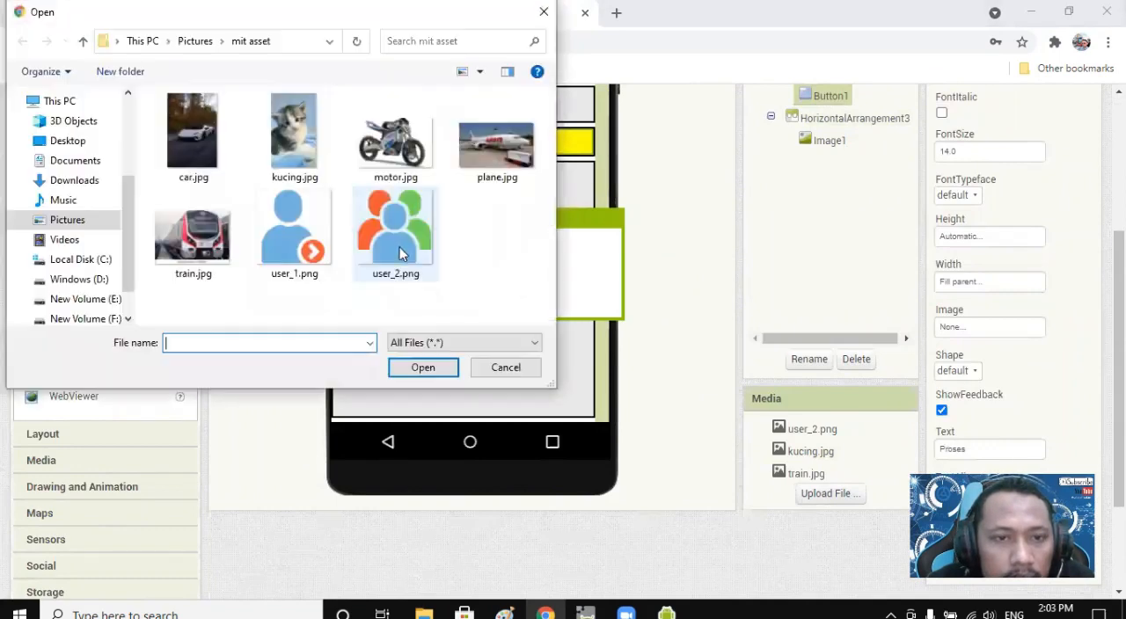
left_click(186, 136)
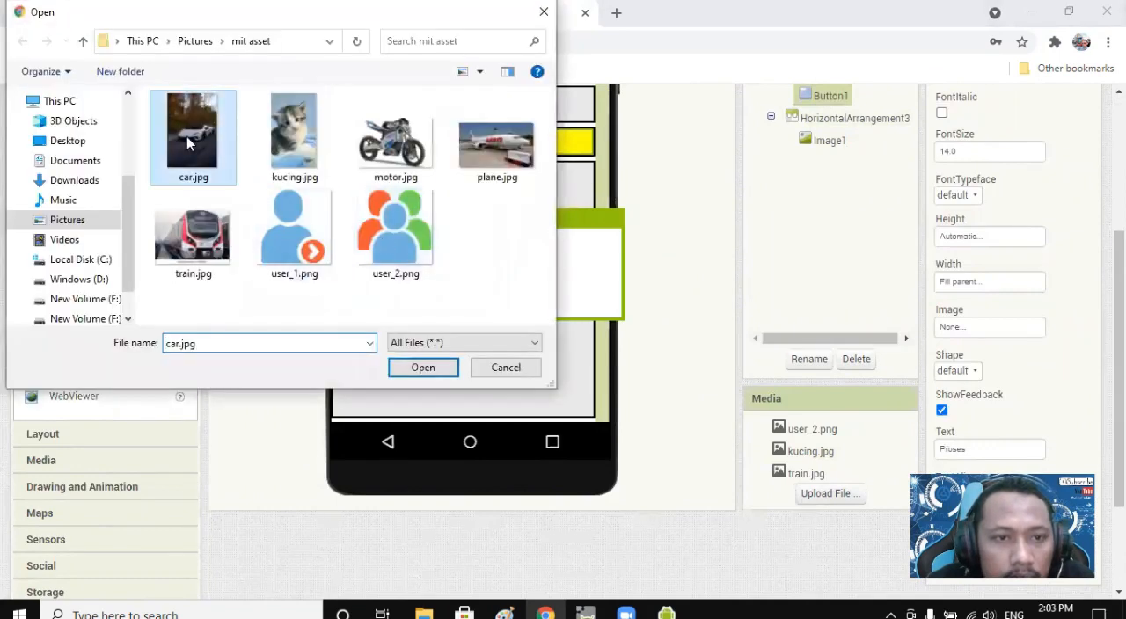
left_click(422, 369)
left_click(533, 293)
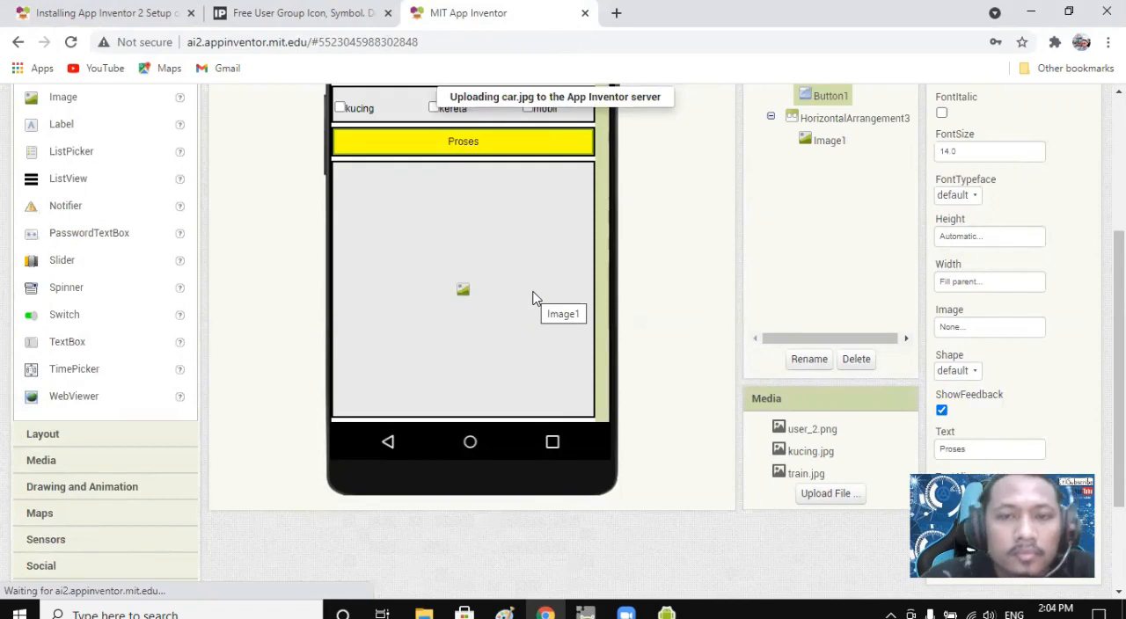
scroll(540, 295, "up", 2)
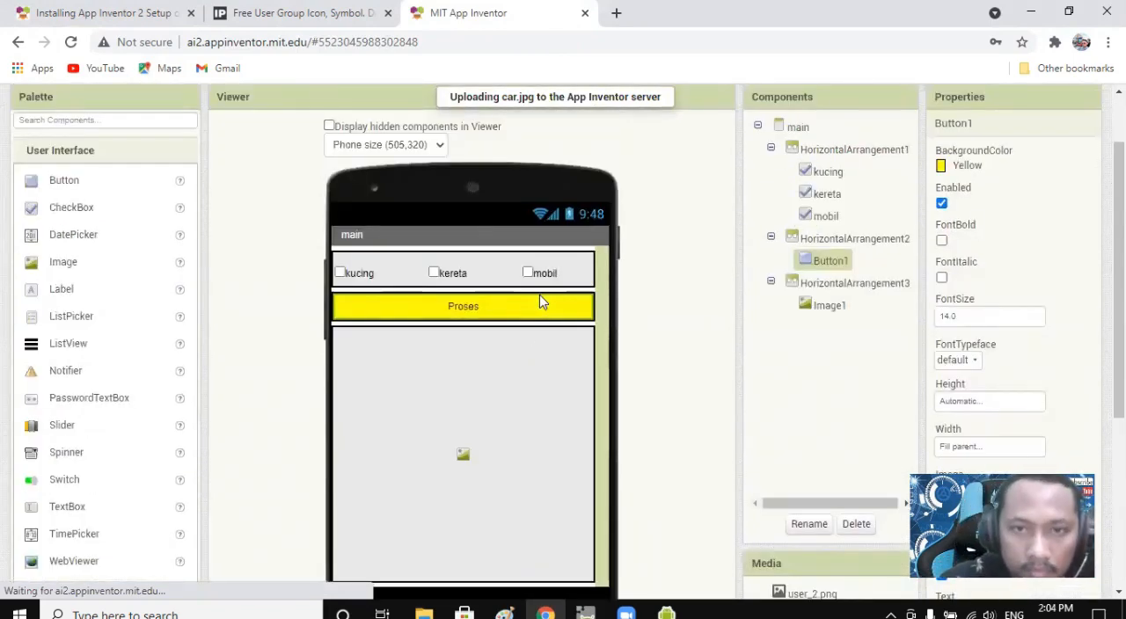
scroll(604, 321, "down", 1)
scroll(603, 320, "down", 2)
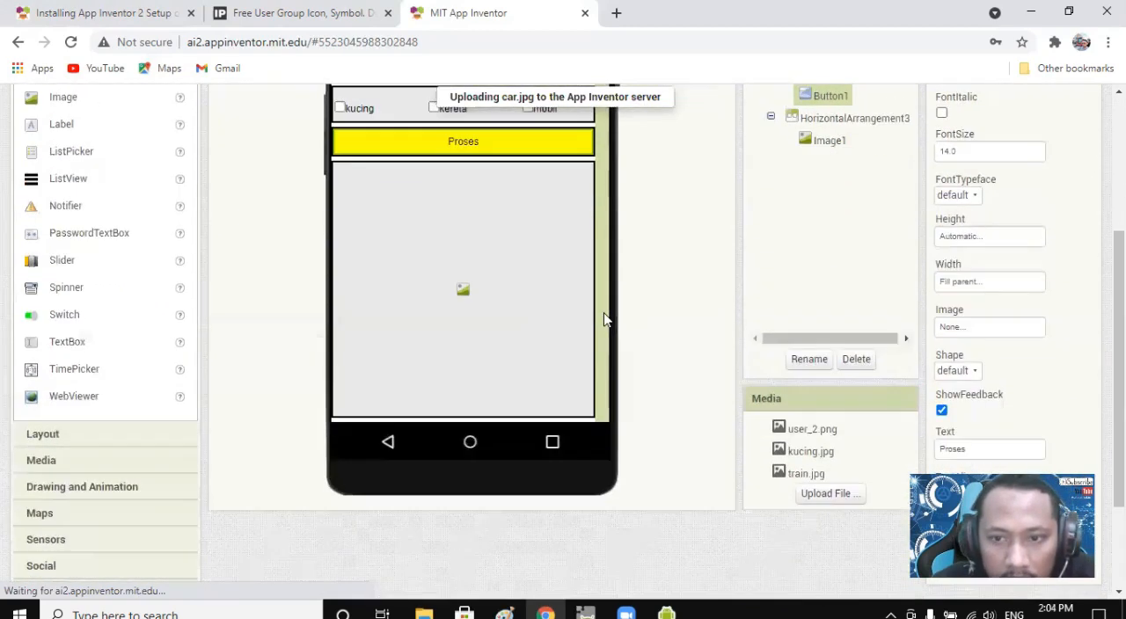
scroll(604, 338, "up", 2)
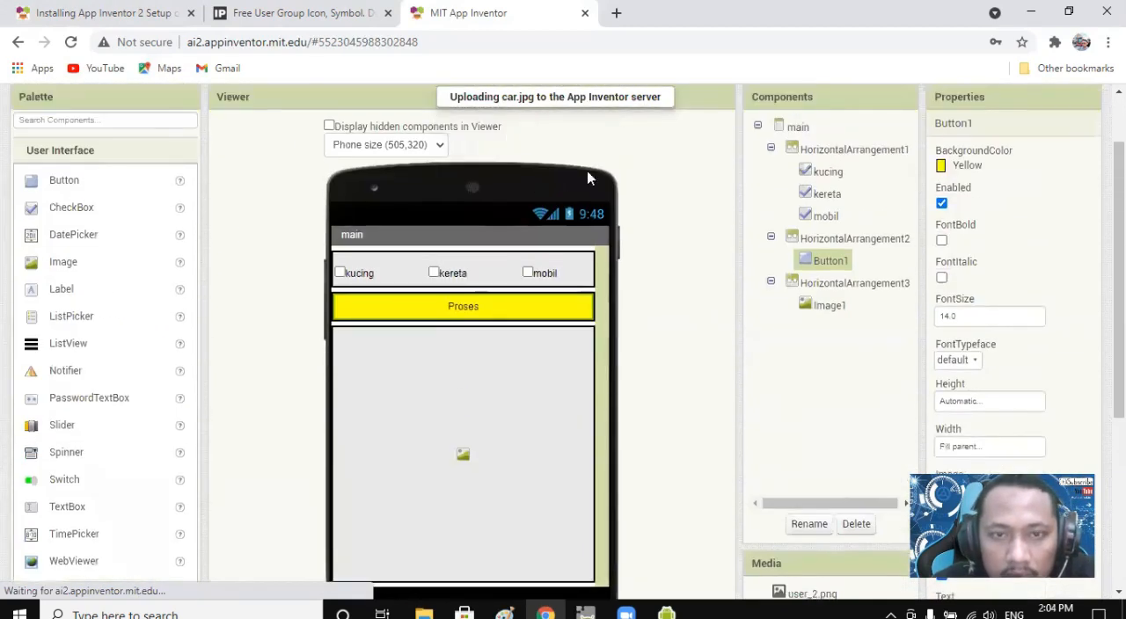
scroll(588, 330, "down", 2)
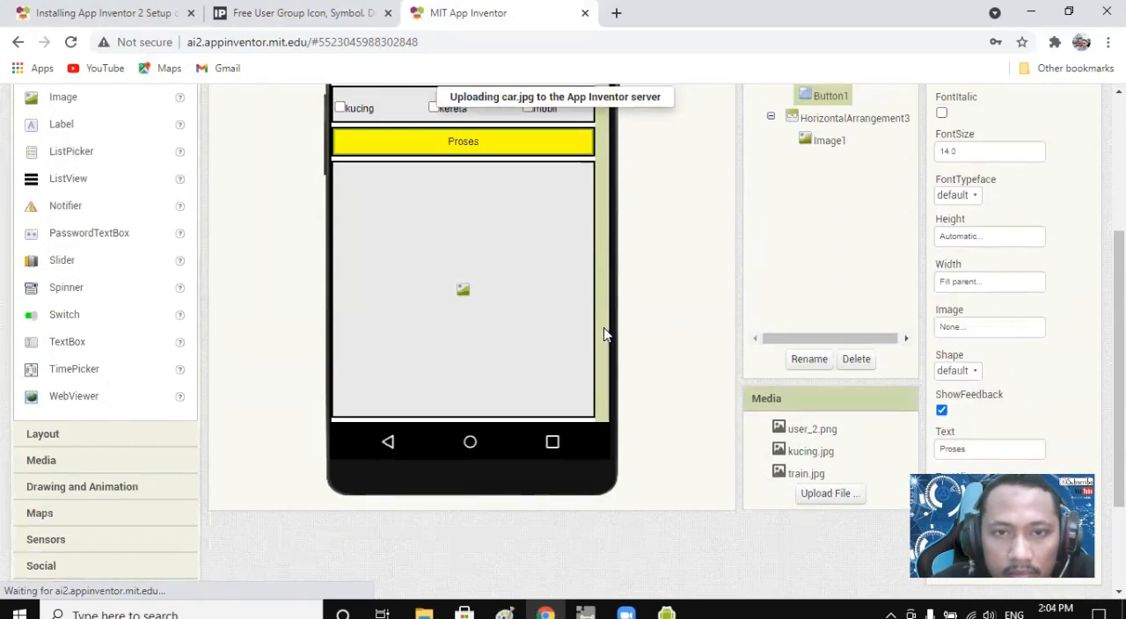
scroll(607, 330, "up", 1)
scroll(621, 319, "down", 1)
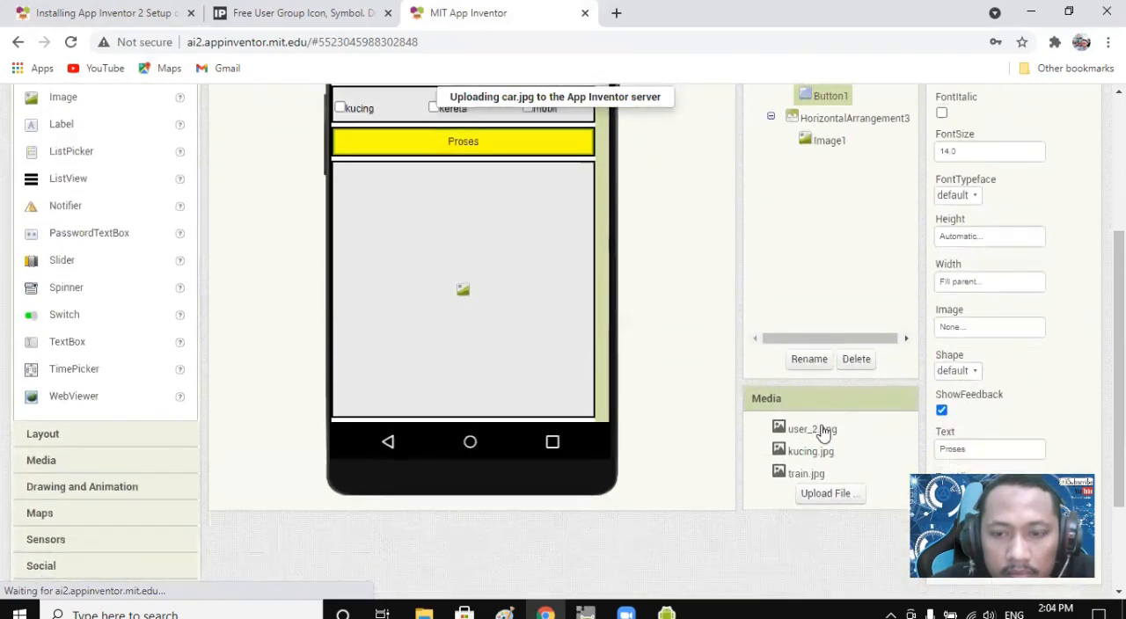
left_click(822, 497)
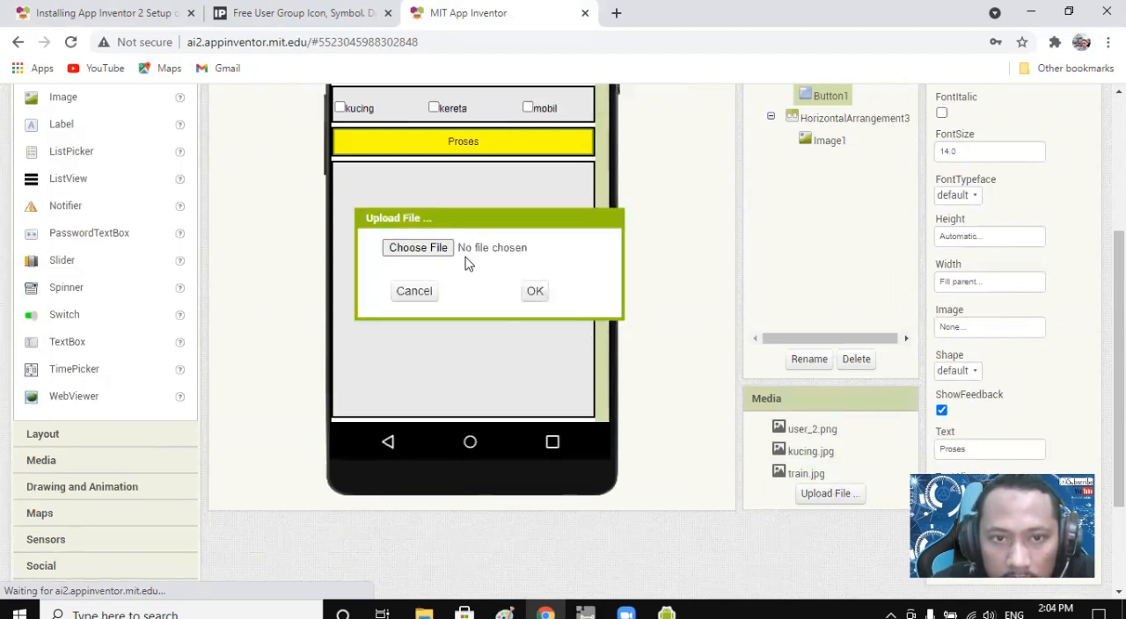
left_click(445, 250)
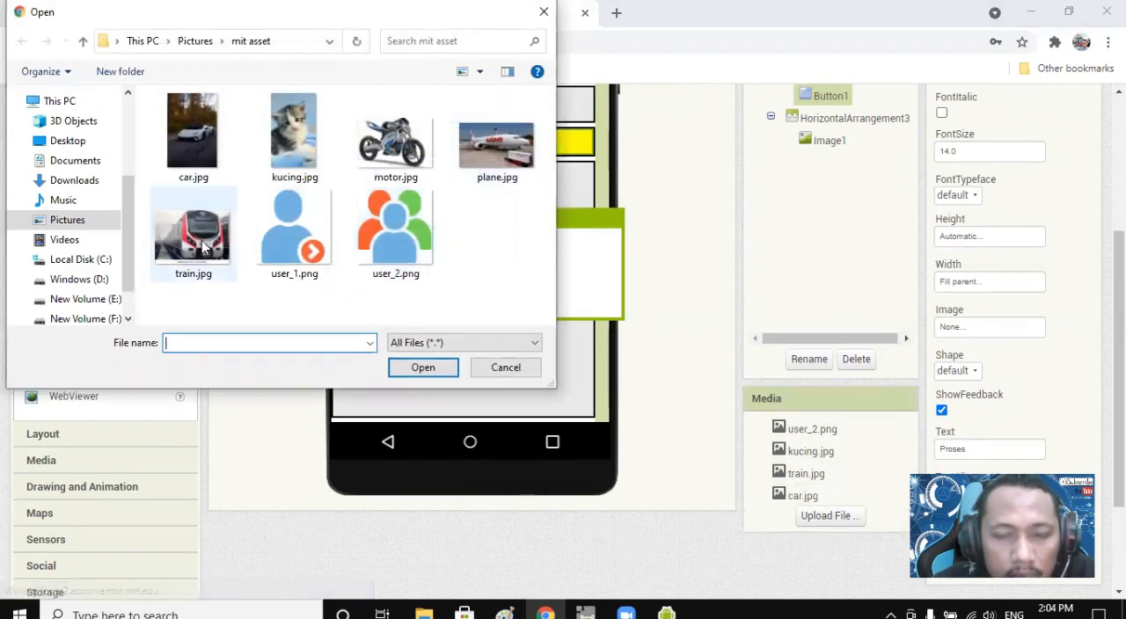
left_click(505, 367)
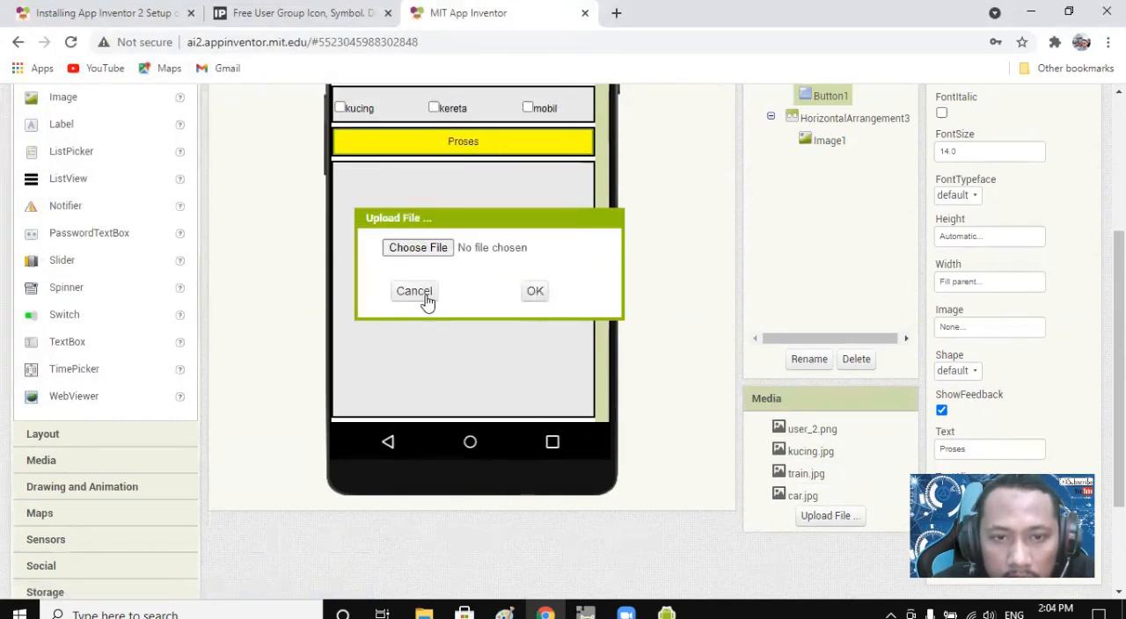
left_click(414, 291)
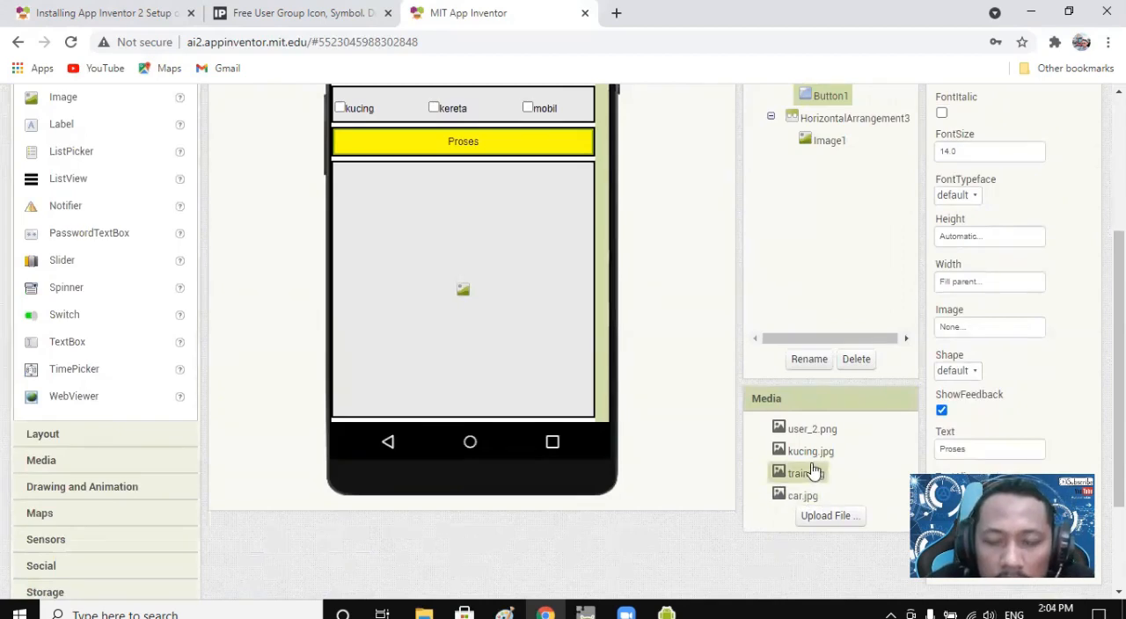
Rename the Proses button component, Button1, as proses.
scroll(798, 490, "up", 3)
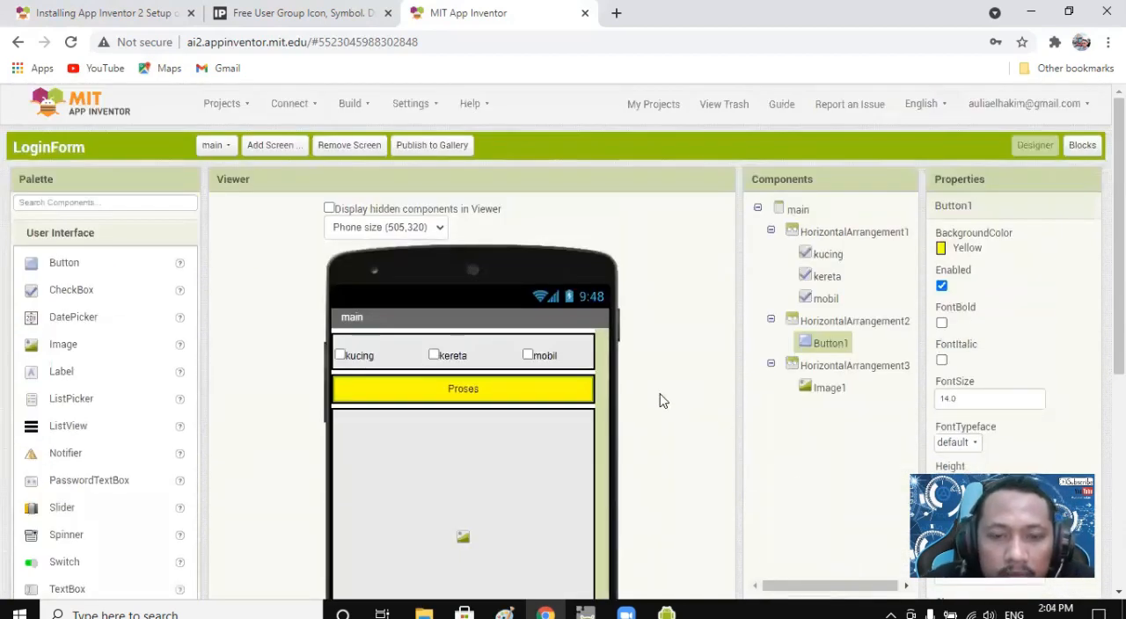
scroll(681, 408, "down", 2)
scroll(767, 428, "up", 2)
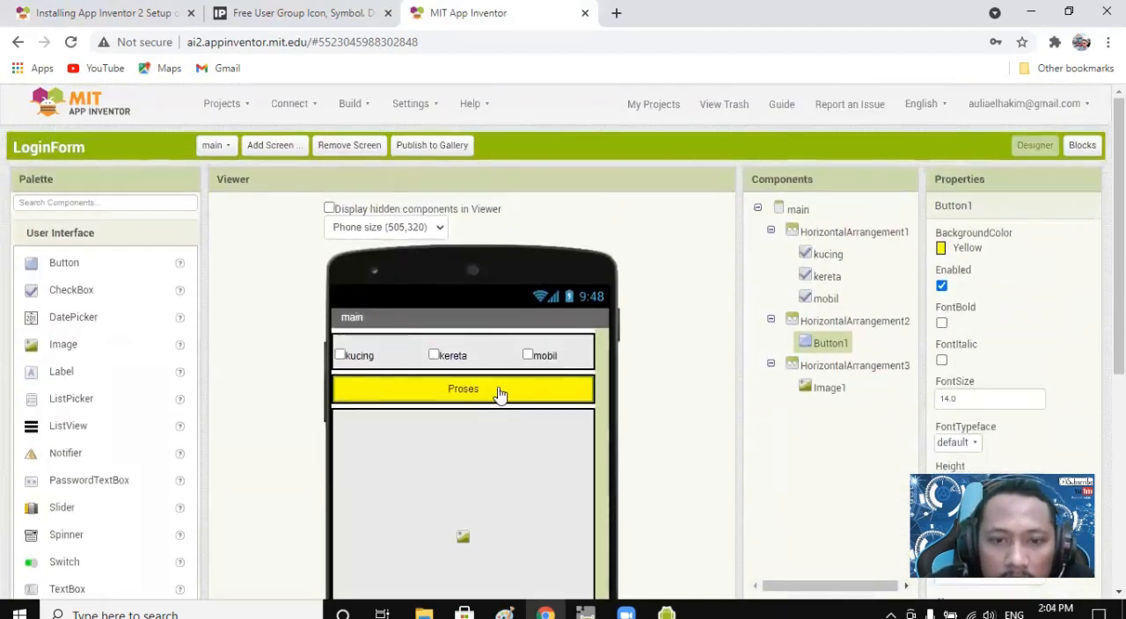
scroll(840, 369, "down", 2)
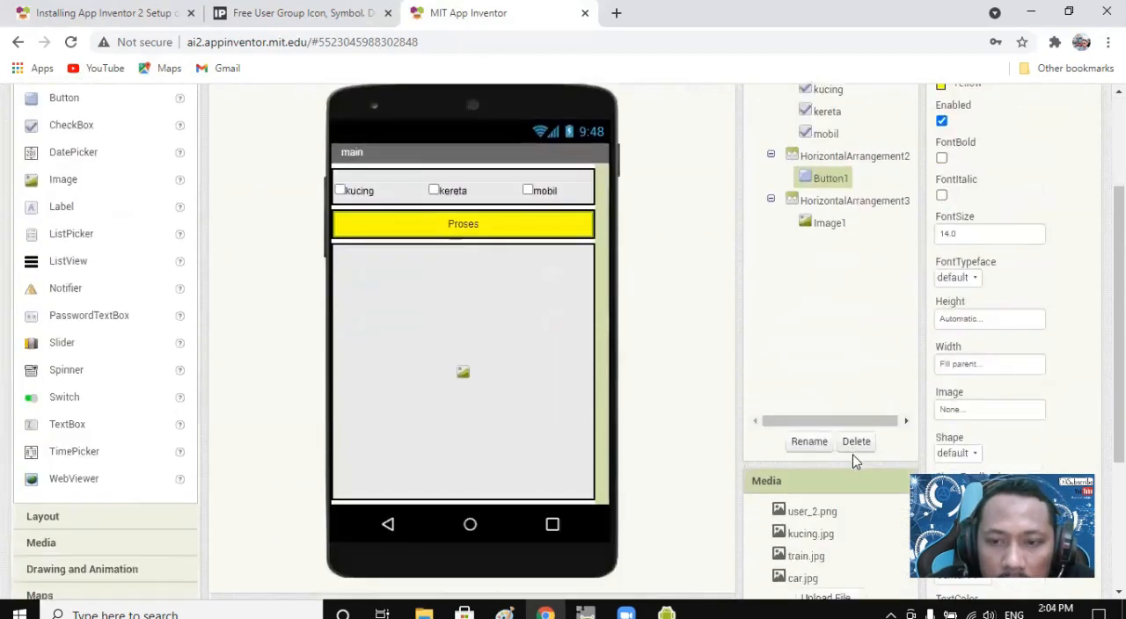
left_click(807, 443)
type("ses")
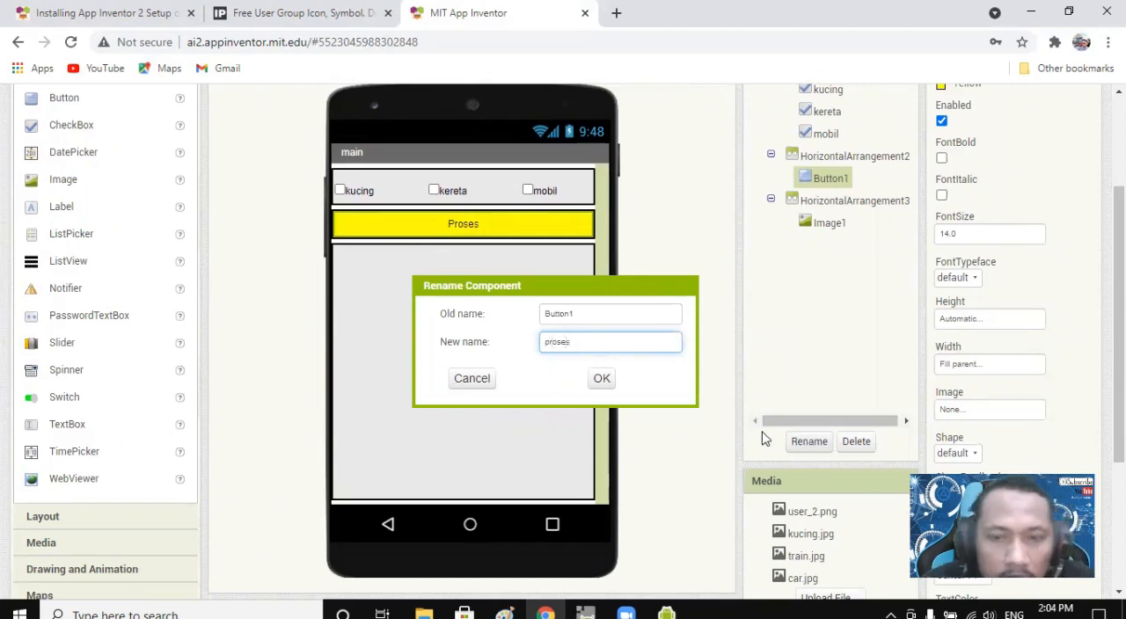
left_click(604, 380)
Switch the main screen to its blocks editor and add a when proses.Click event block to the workspace.
scroll(837, 324, "up", 2)
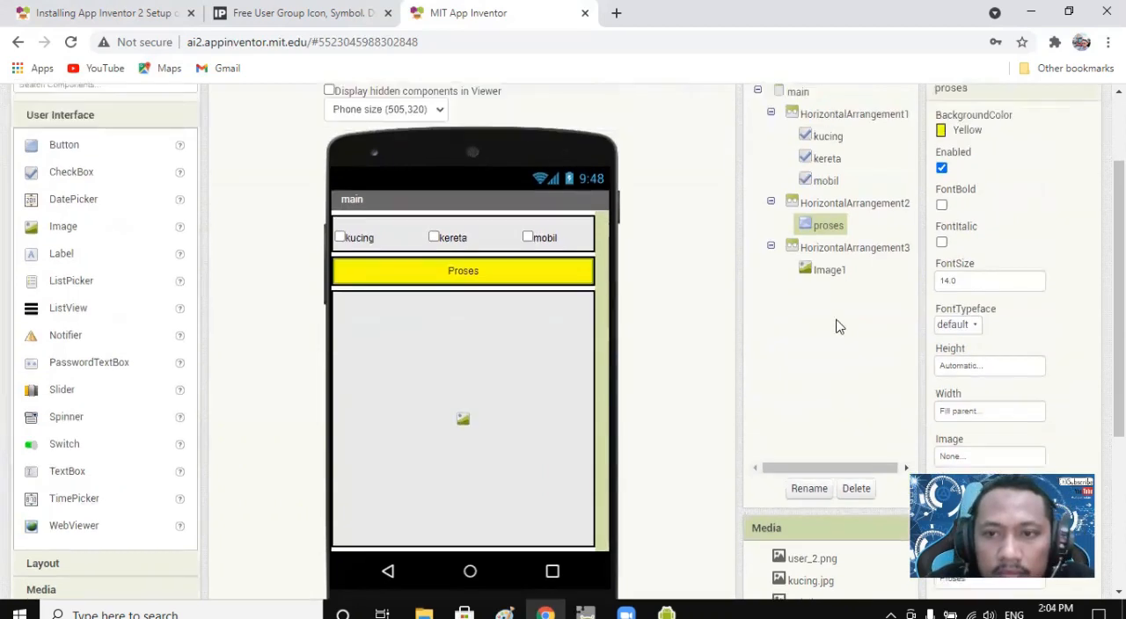
left_click(1082, 145)
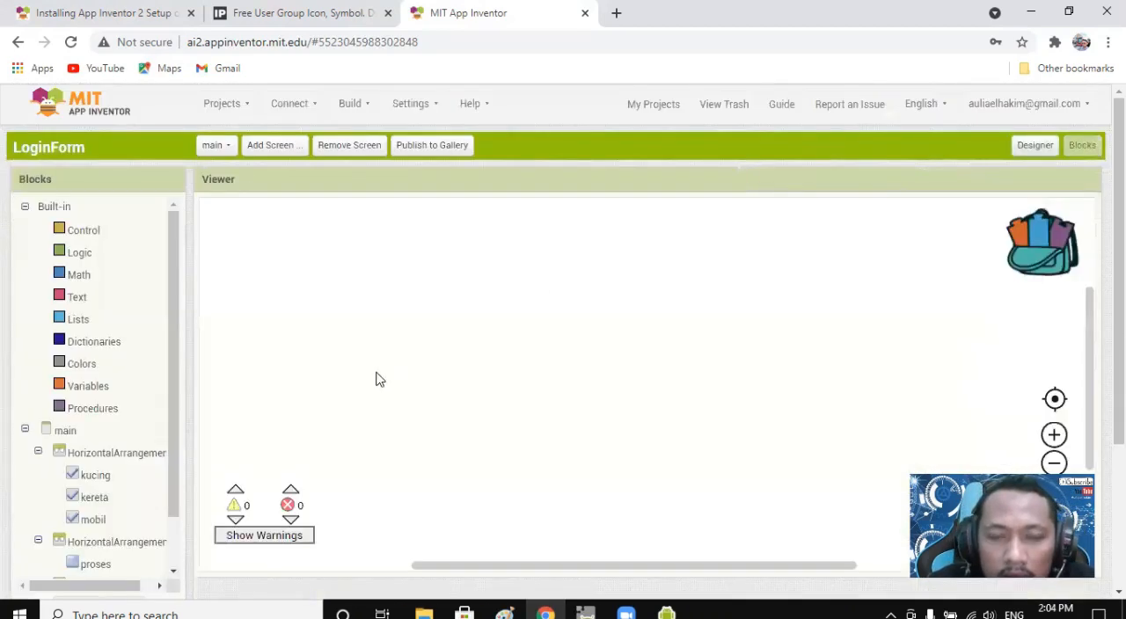
left_click_drag(176, 305, 194, 389)
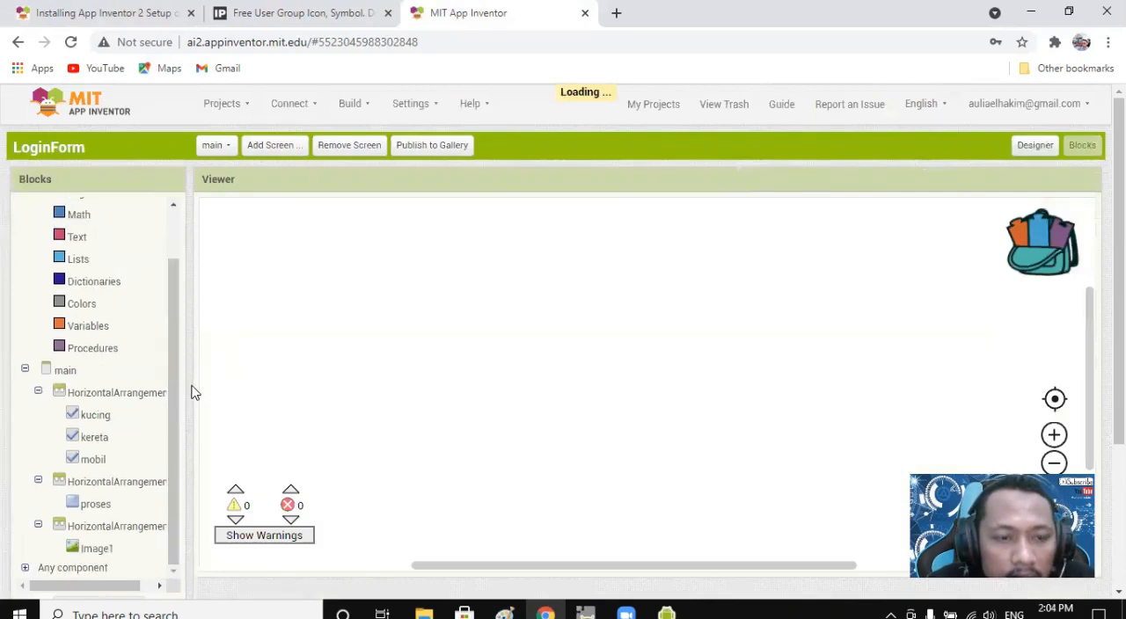
left_click(97, 507)
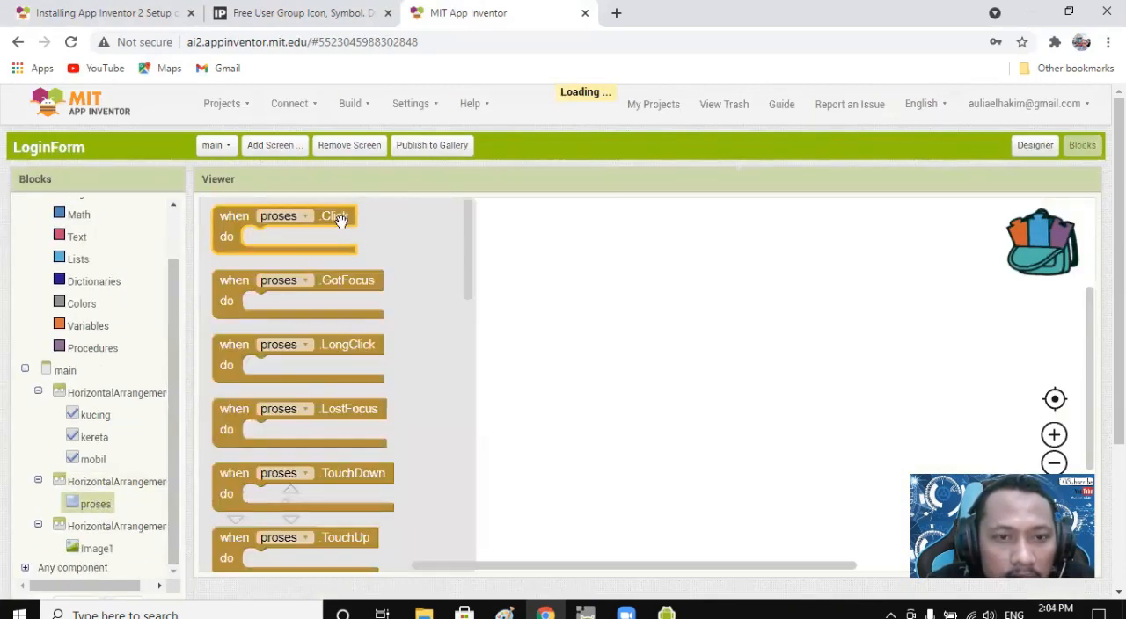
left_click_drag(335, 216, 492, 288)
left_click(580, 380)
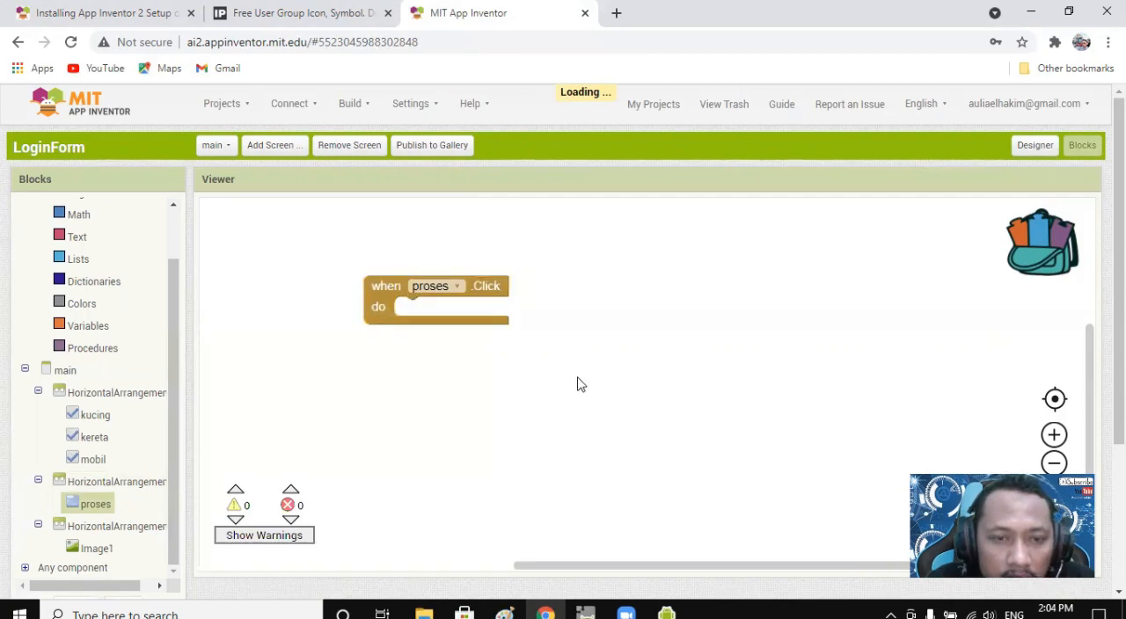
Place an if-then block inside the proses.Click event and attach a logic equals comparison as its condition.
left_click_drag(177, 315, 184, 244)
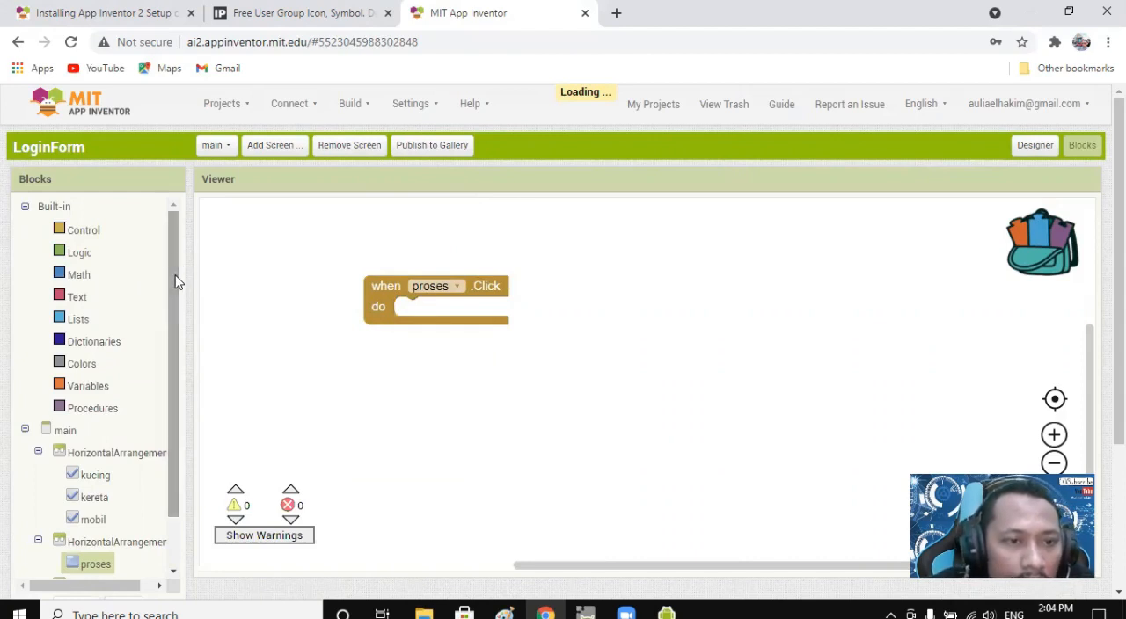
left_click(83, 252)
left_click(79, 230)
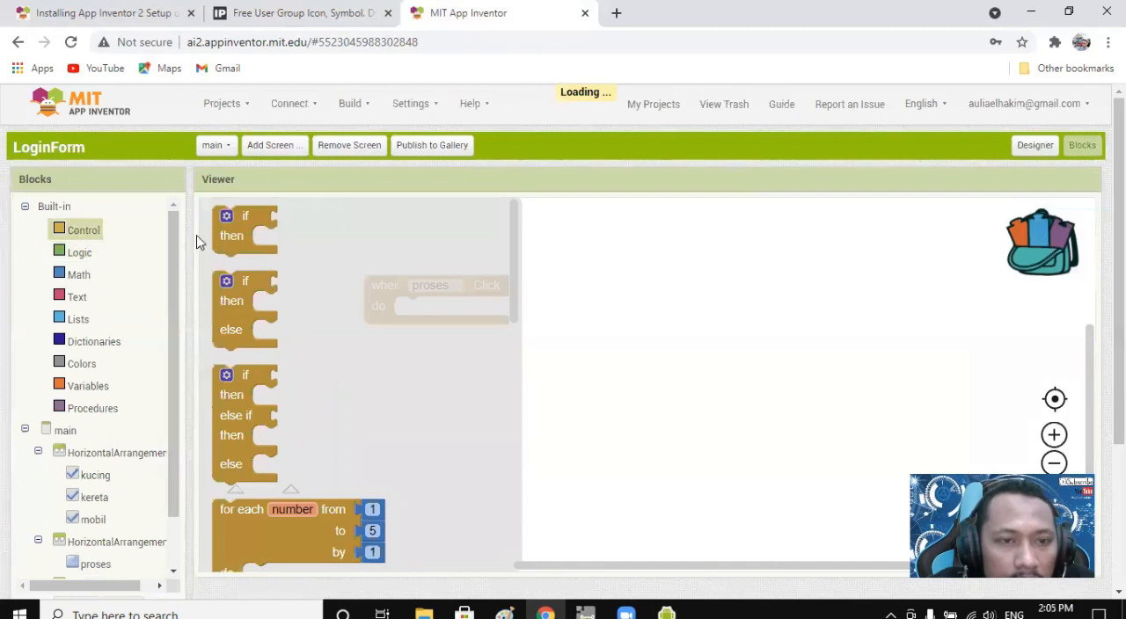
left_click_drag(232, 225, 416, 308)
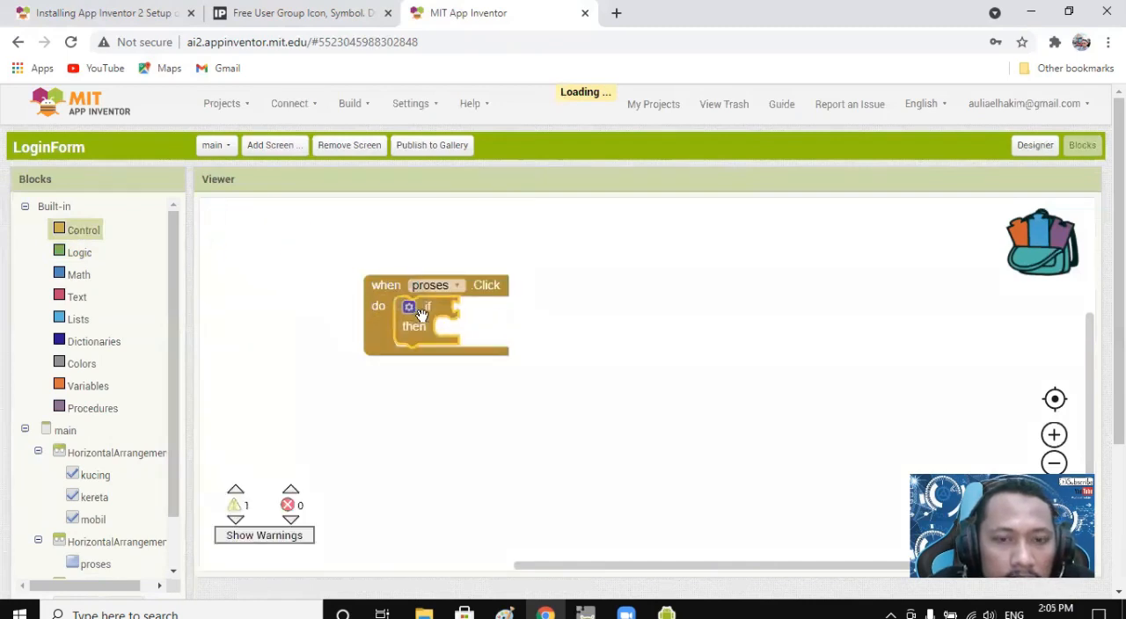
left_click(76, 255)
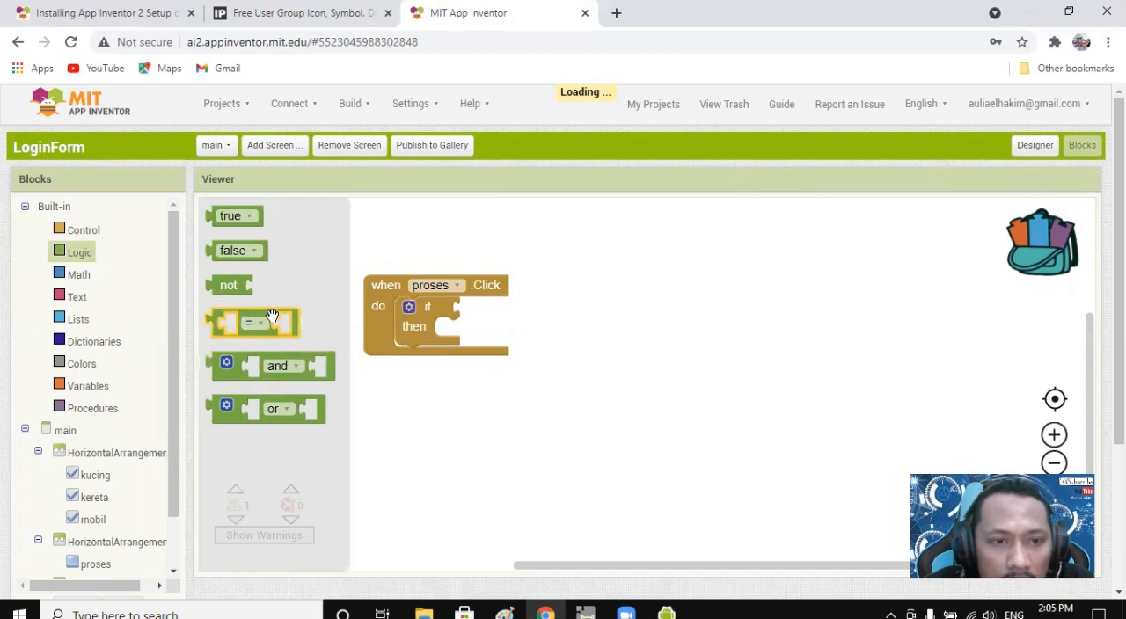
left_click_drag(272, 317, 556, 318)
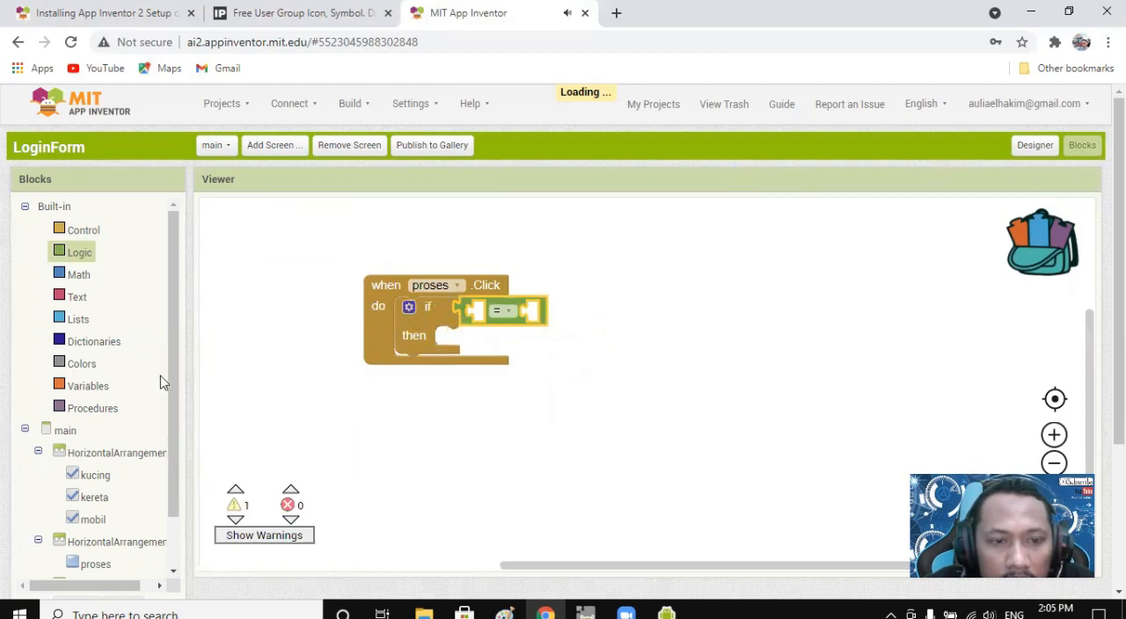
Insert the kucing.Checked getter as the first operand of the equals comparison in the if condition.
left_click_drag(174, 372, 182, 479)
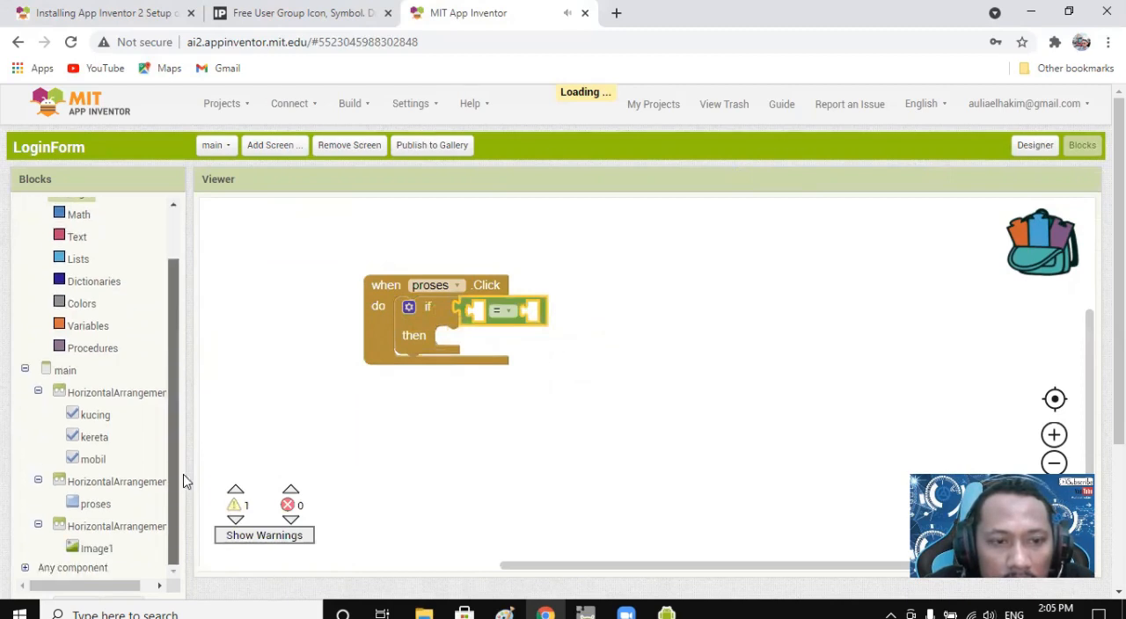
left_click(95, 416)
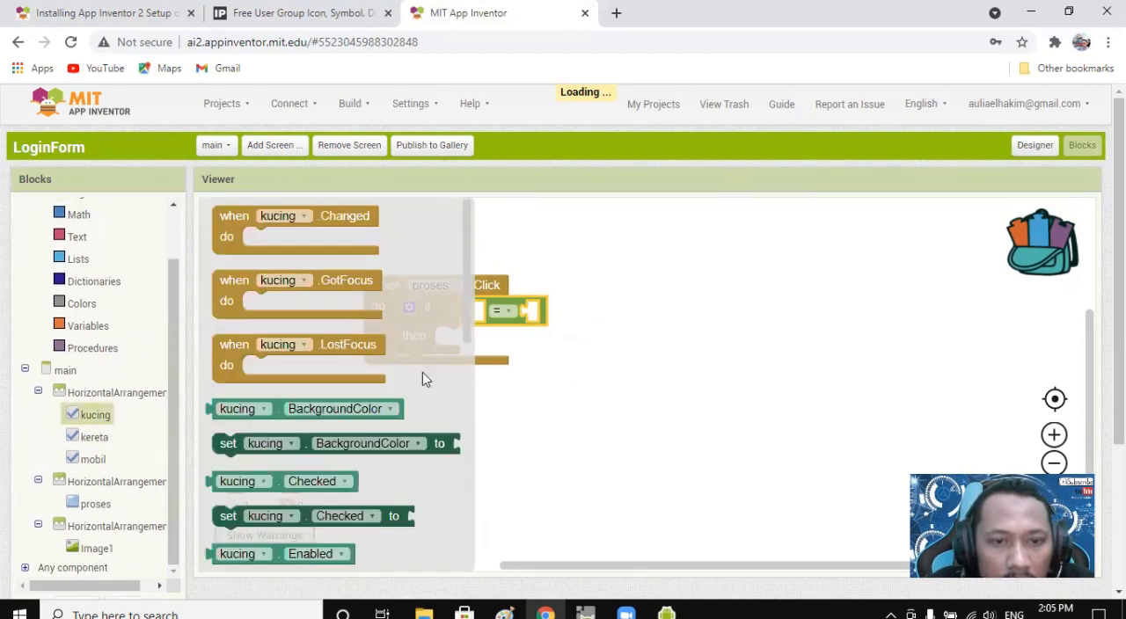
scroll(413, 382, "down", 8)
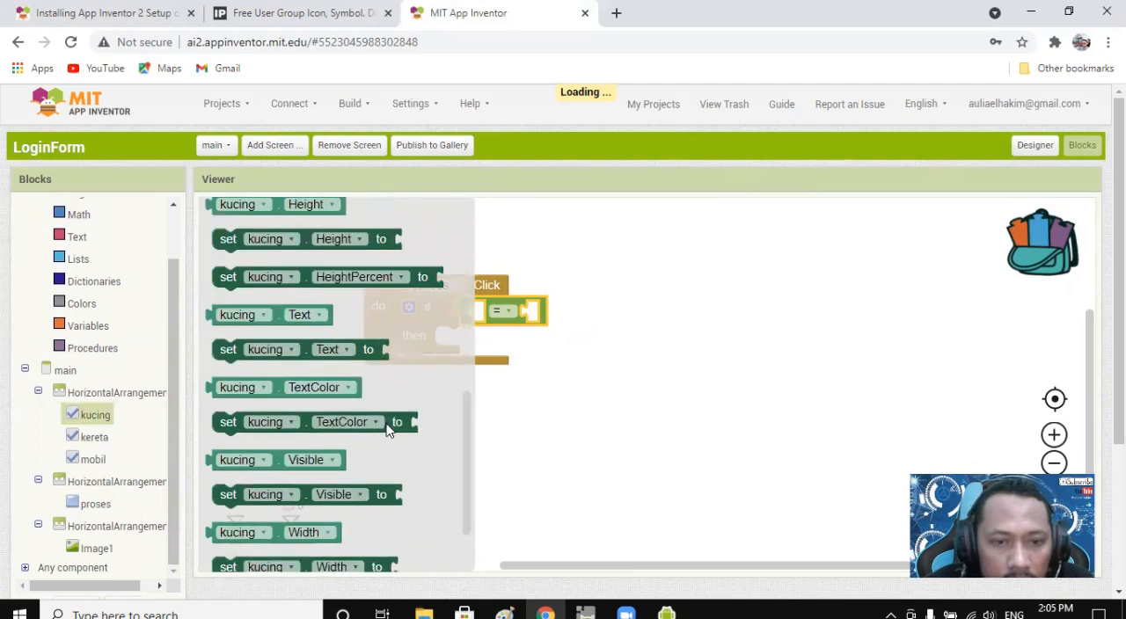
left_click(376, 429)
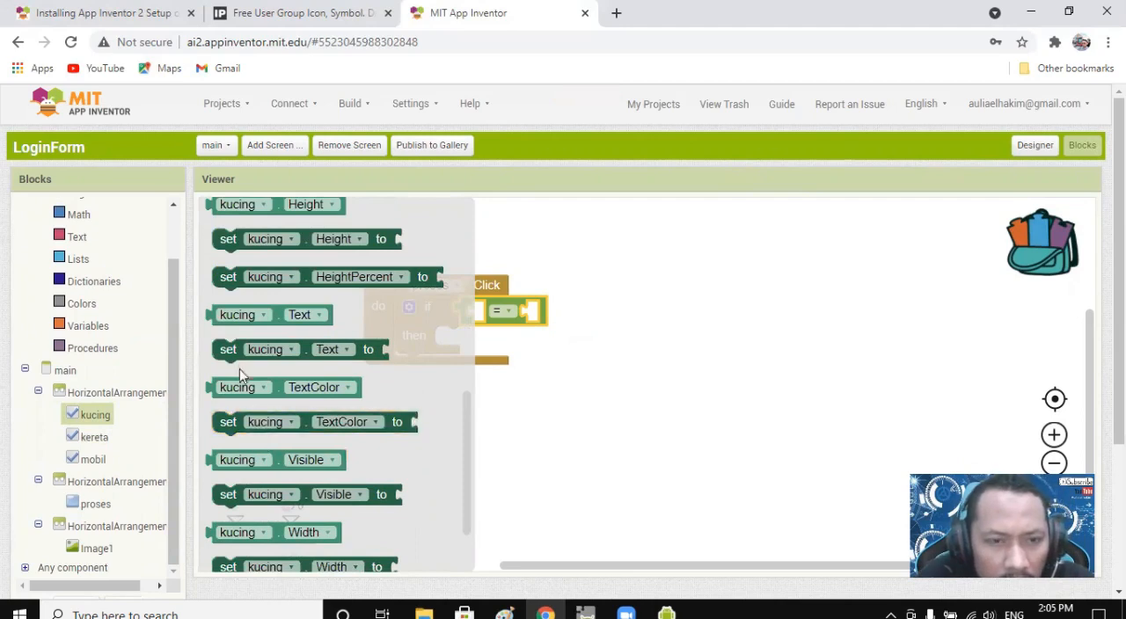
scroll(301, 444, "up", 10)
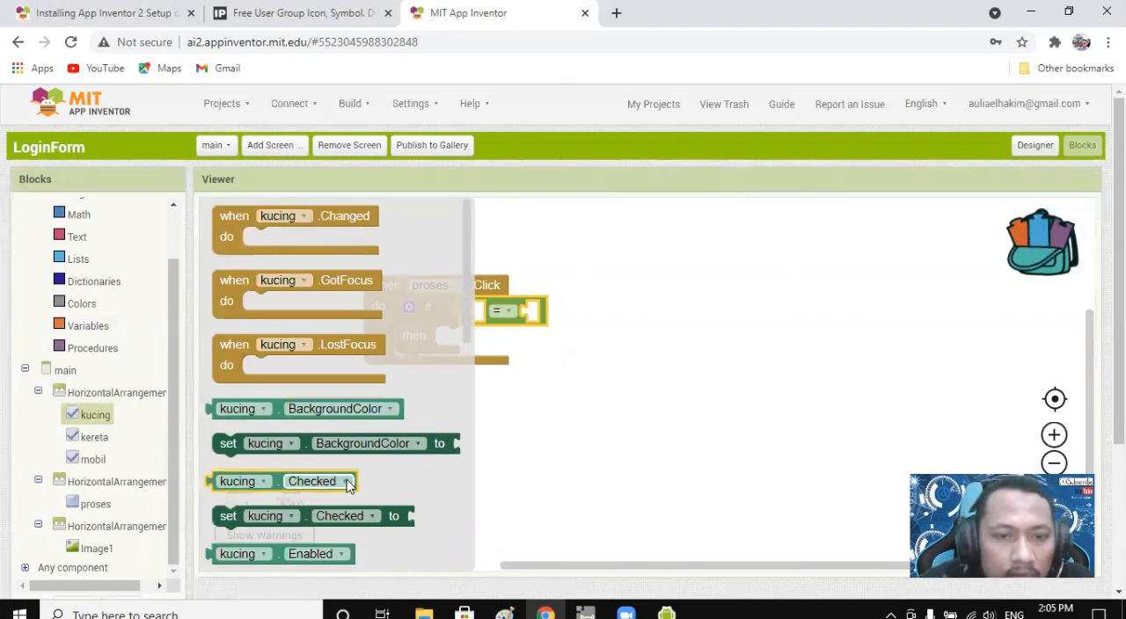
scroll(352, 475, "down", 3)
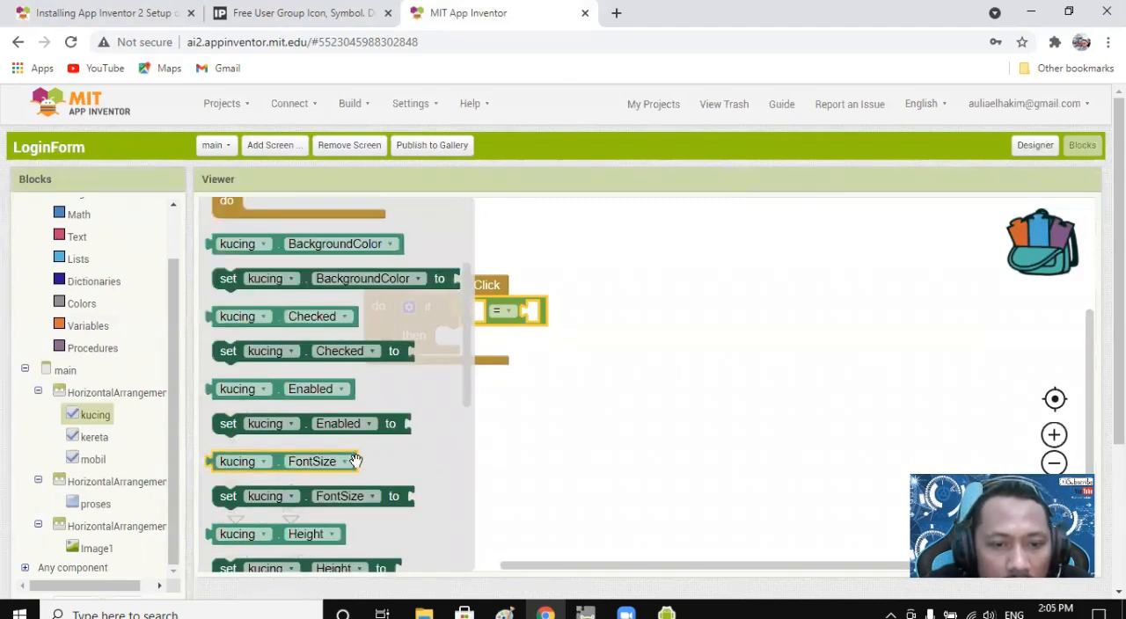
scroll(361, 462, "down", 3)
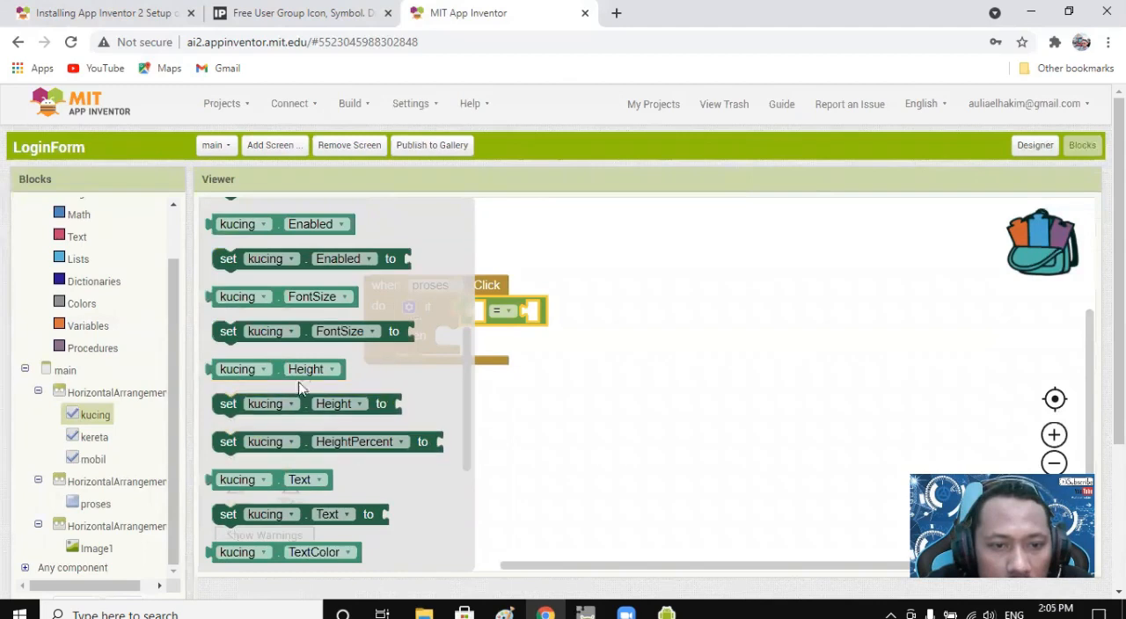
scroll(345, 427, "up", 3)
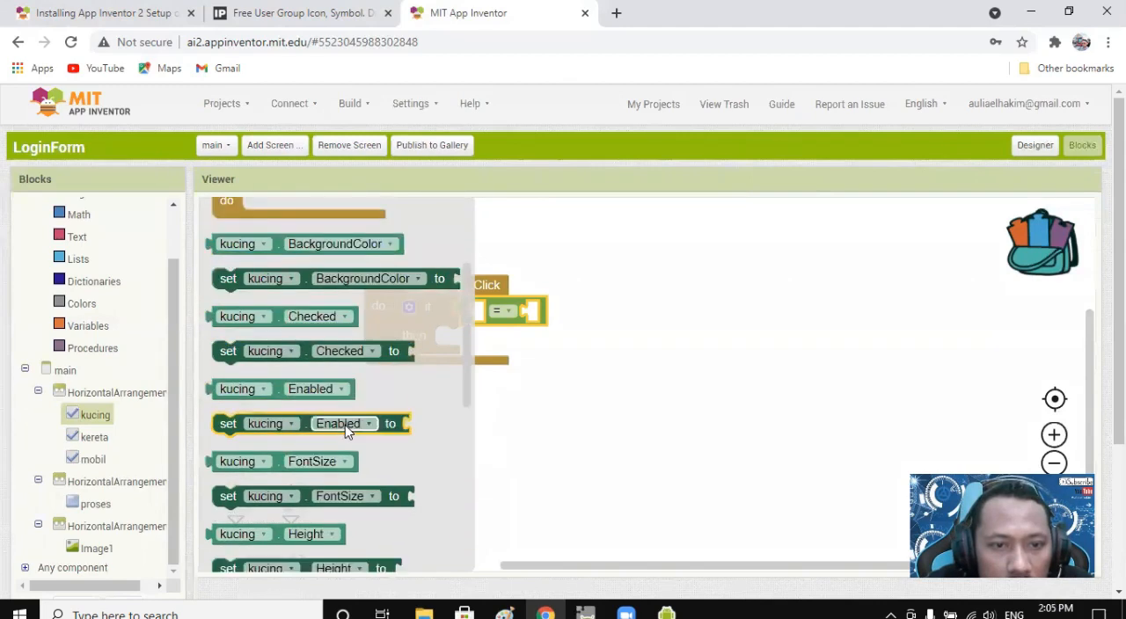
left_click_drag(281, 315, 556, 327)
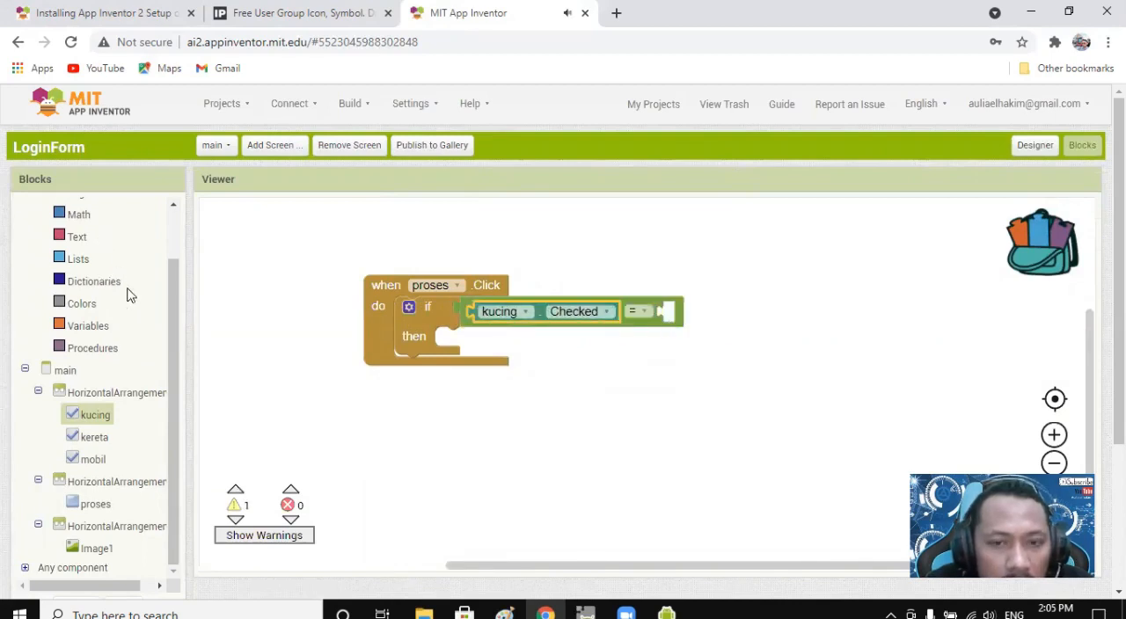
Complete the kucing.Checked comparison with a logic true block as its second operand.
left_click_drag(173, 307, 180, 255)
left_click(88, 255)
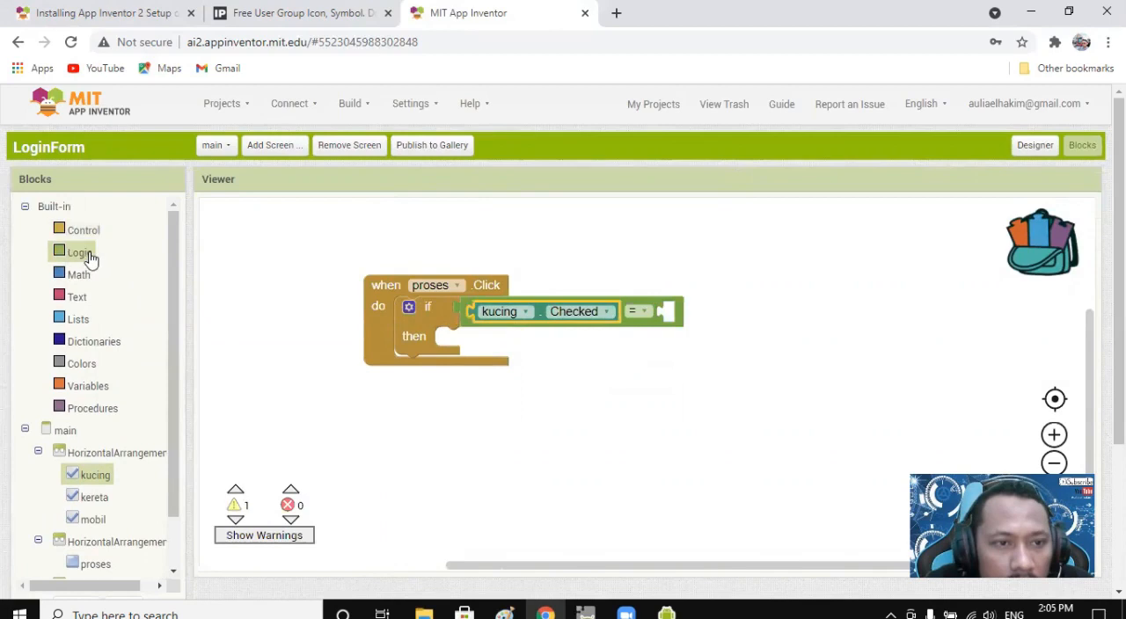
left_click_drag(229, 226, 682, 319)
left_click(695, 376)
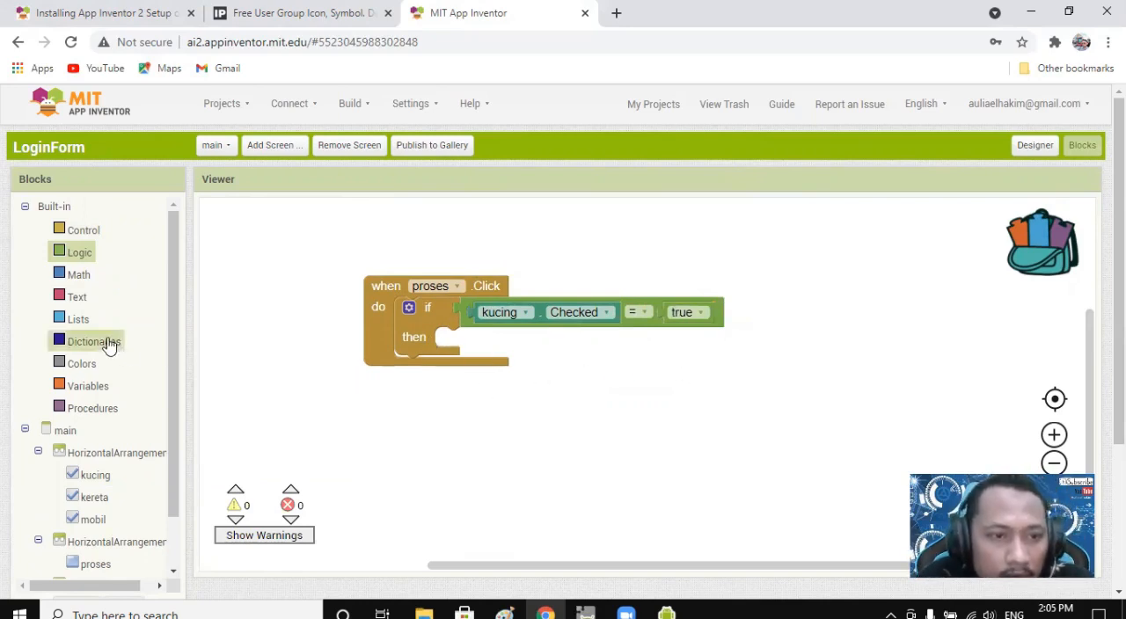
Try a set Image1.Picture to block near the empty then branch, and delete it from the workspace.
scroll(176, 334, "down", 2)
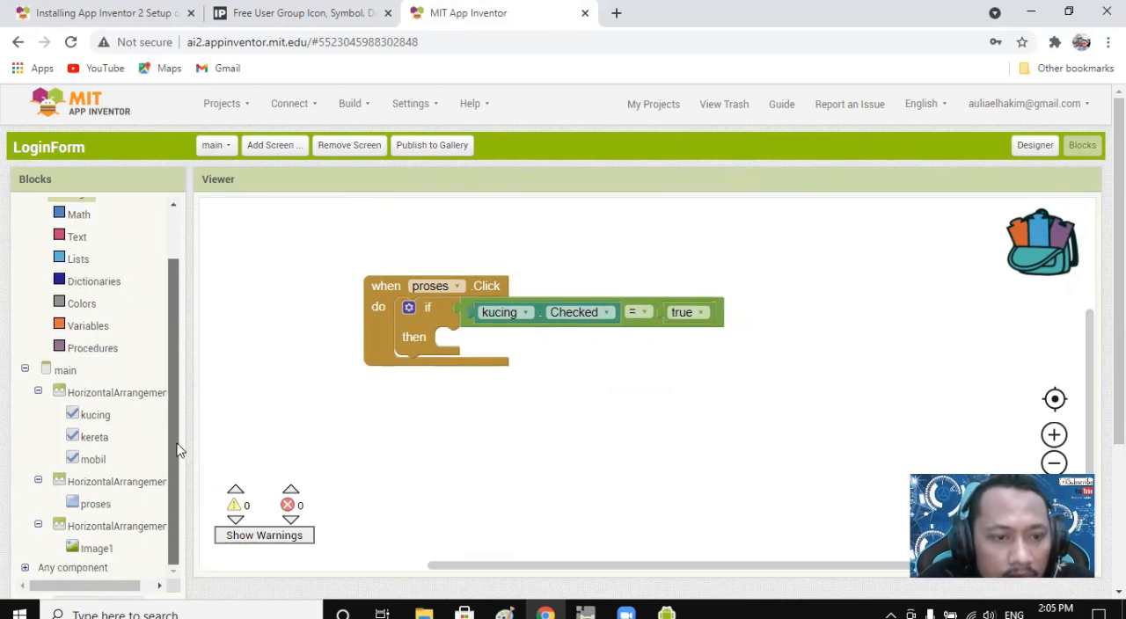
left_click(95, 547)
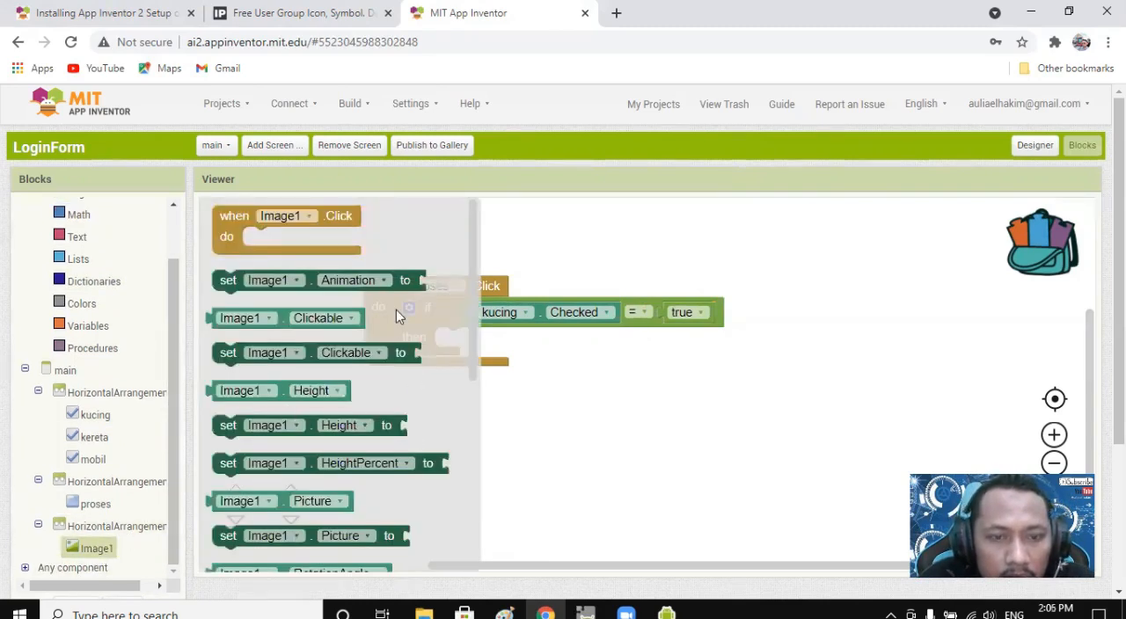
scroll(409, 424, "down", 2)
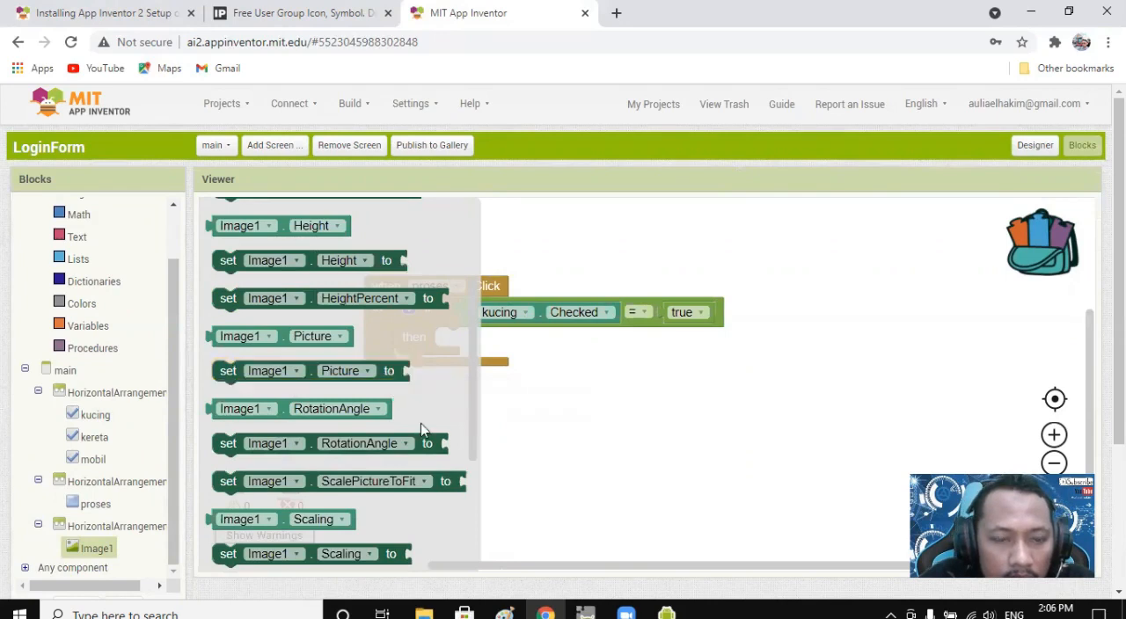
scroll(420, 423, "up", 3)
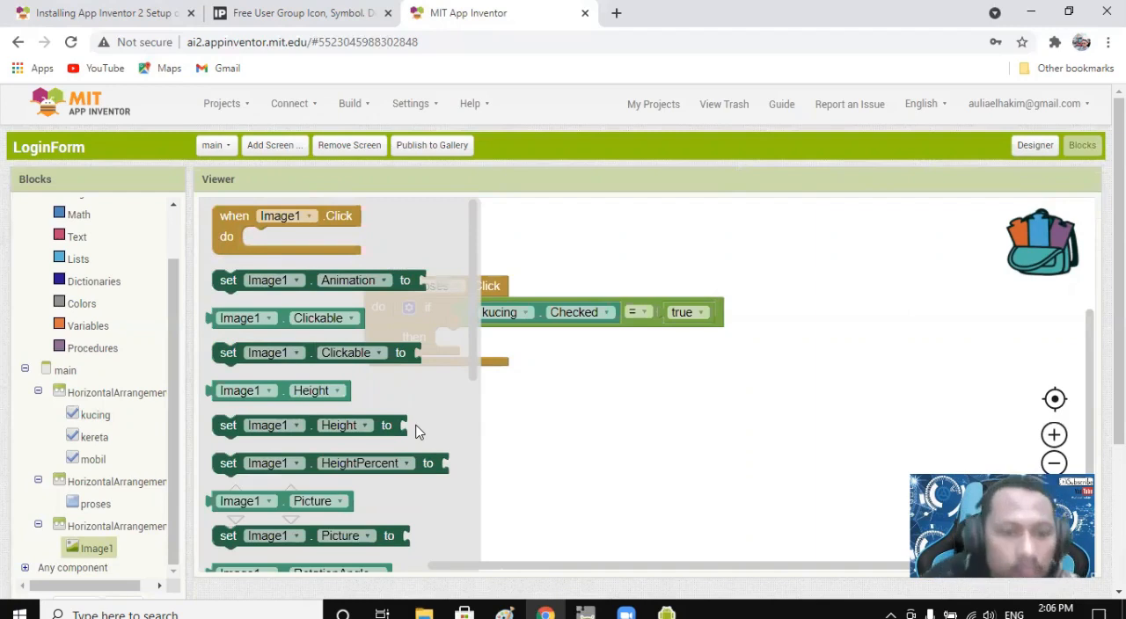
scroll(414, 422, "down", 5)
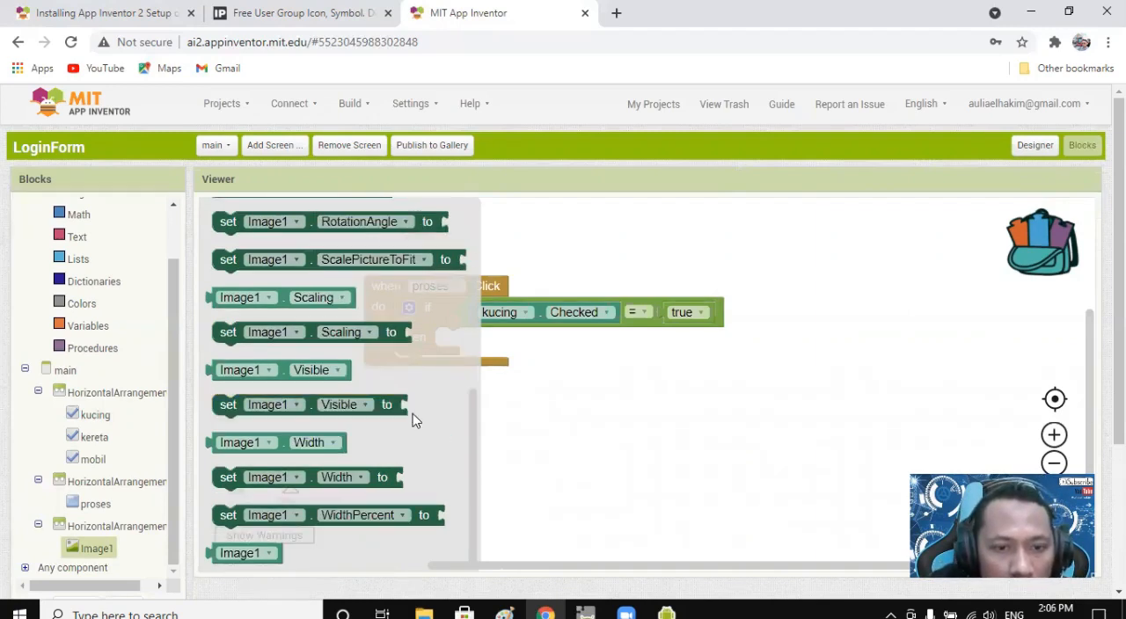
scroll(418, 422, "up", 2)
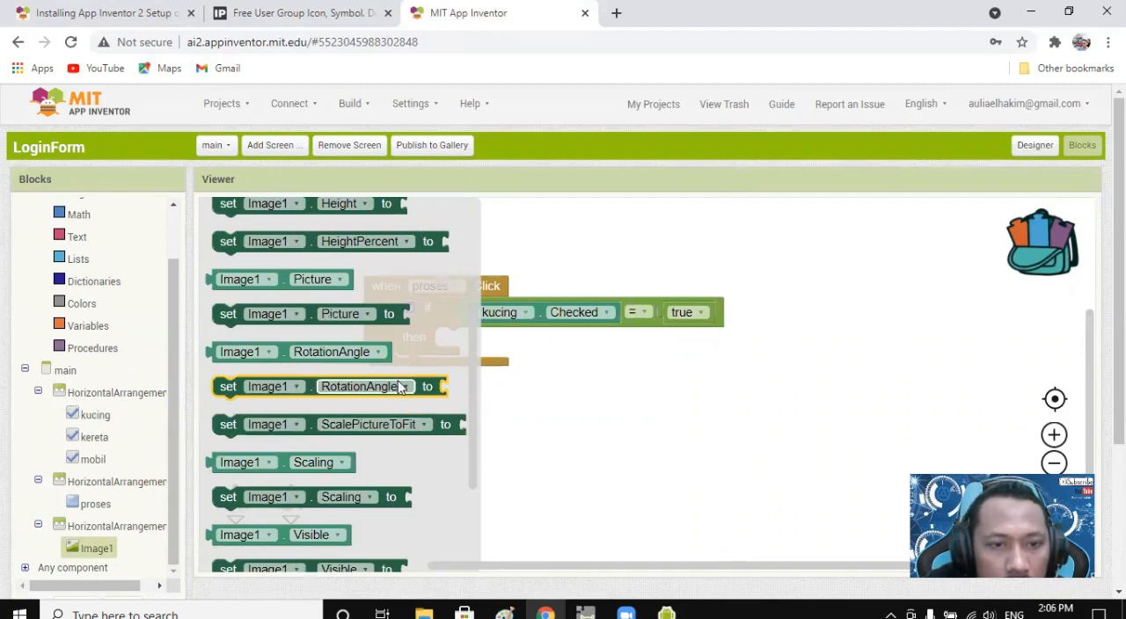
scroll(400, 387, "up", 4)
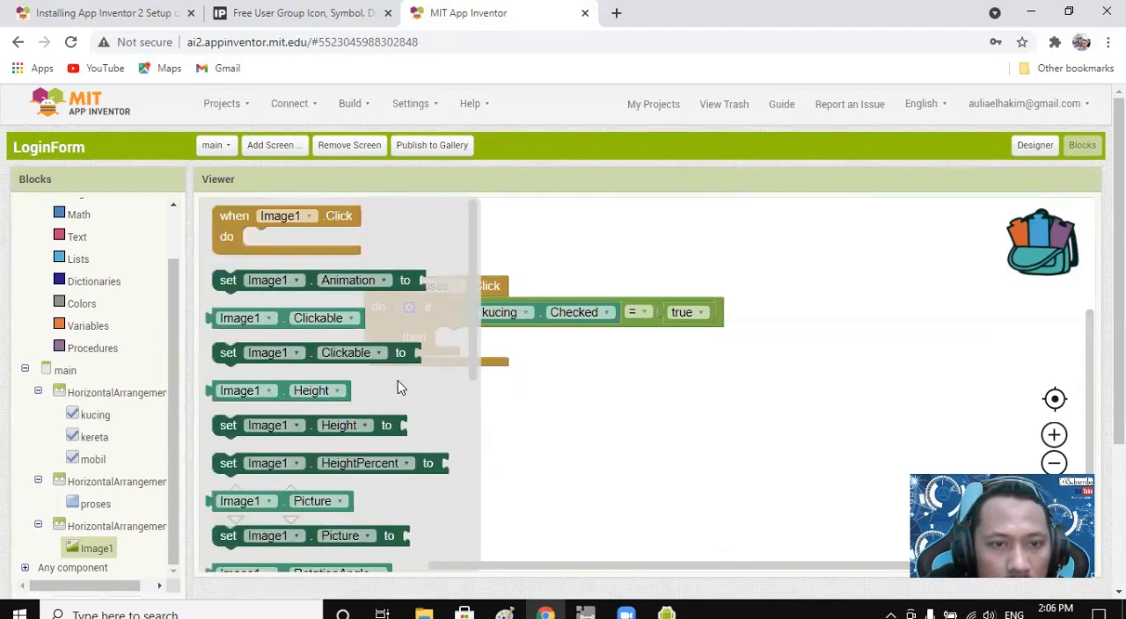
scroll(401, 398, "down", 3)
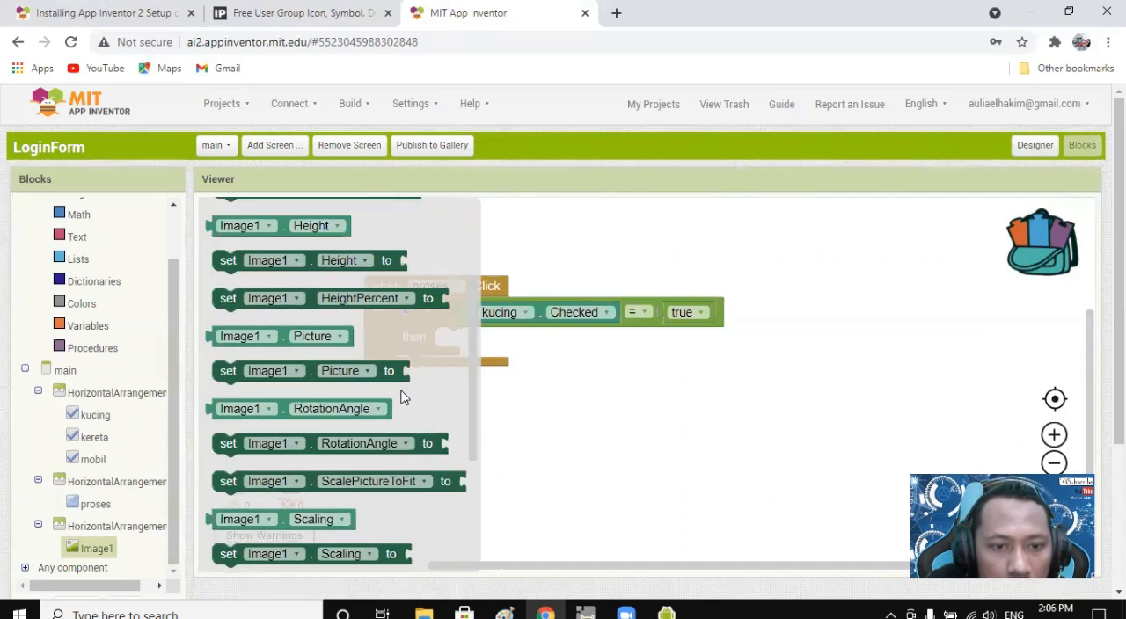
scroll(401, 396, "down", 3)
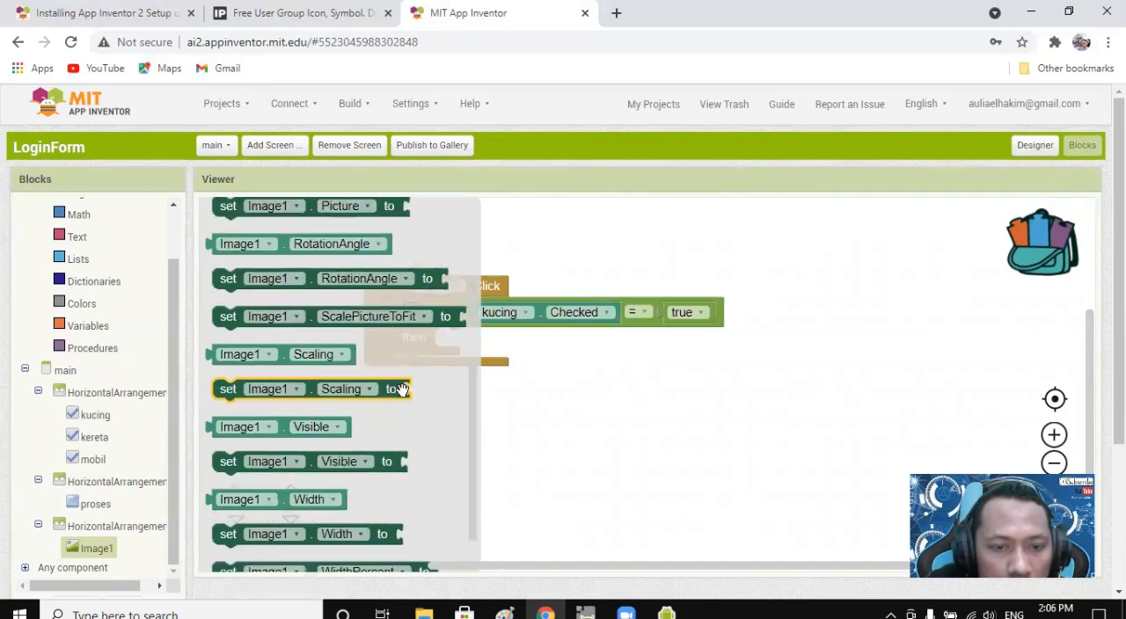
scroll(401, 394, "down", 1)
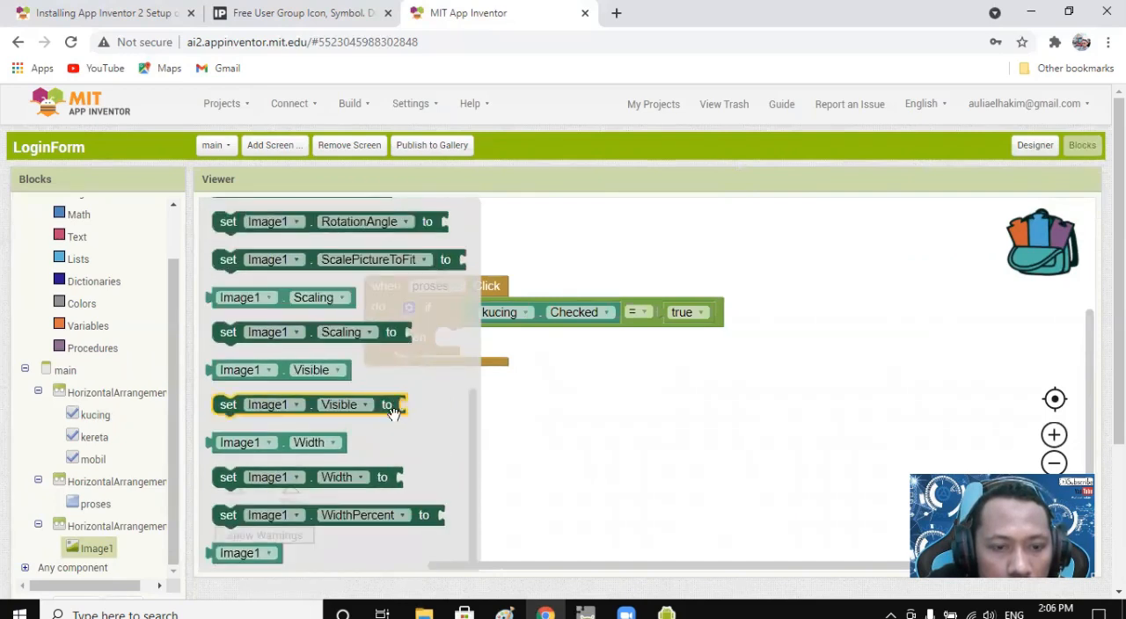
scroll(394, 440, "up", 6)
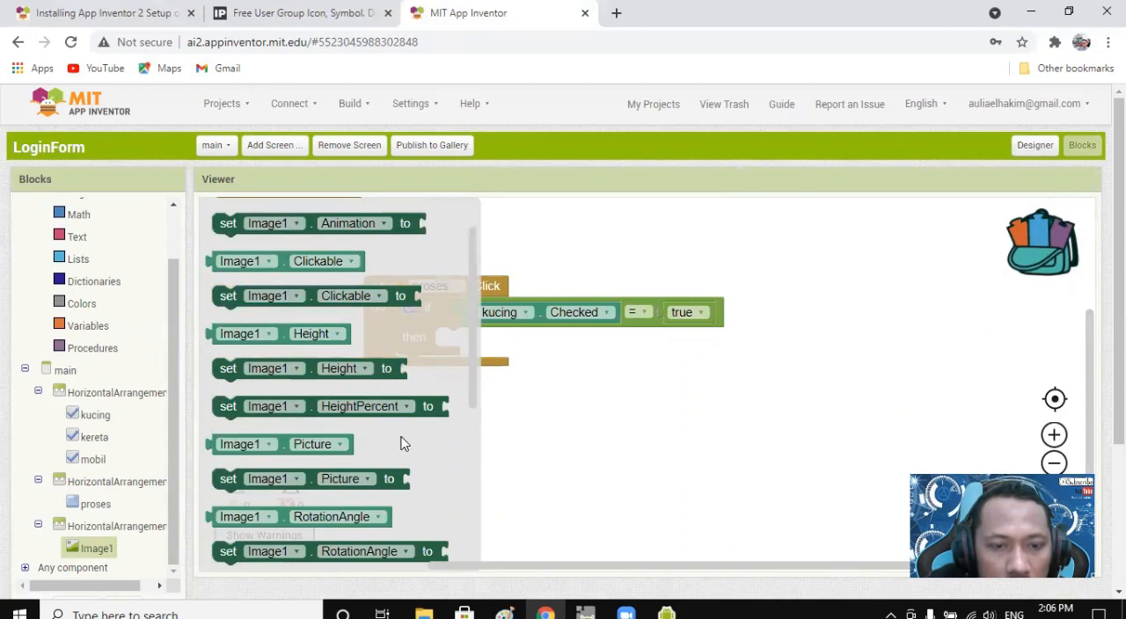
left_click_drag(391, 478, 619, 347)
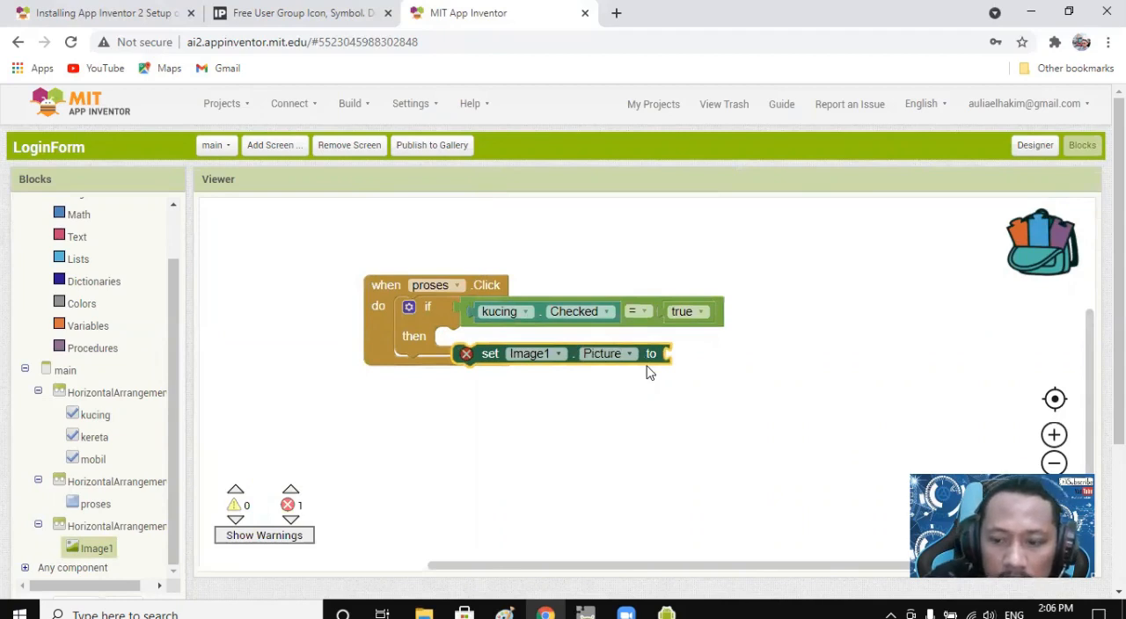
key("Delete")
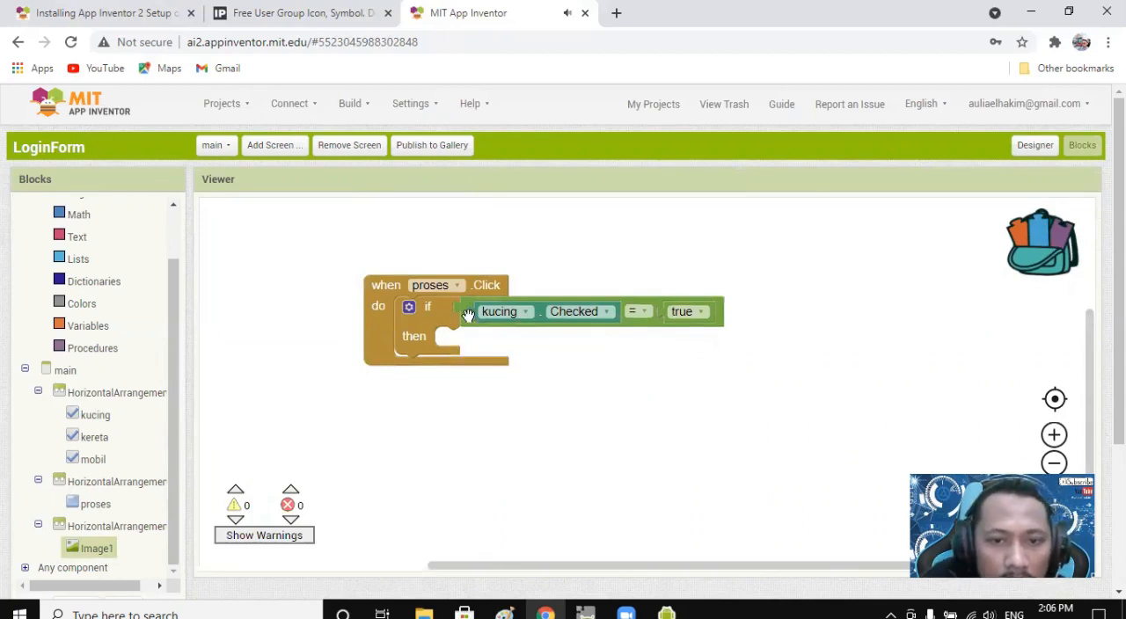
Examine the event, getter and setter blocks available for Image1 to find one suited to the then branch.
left_click(97, 549)
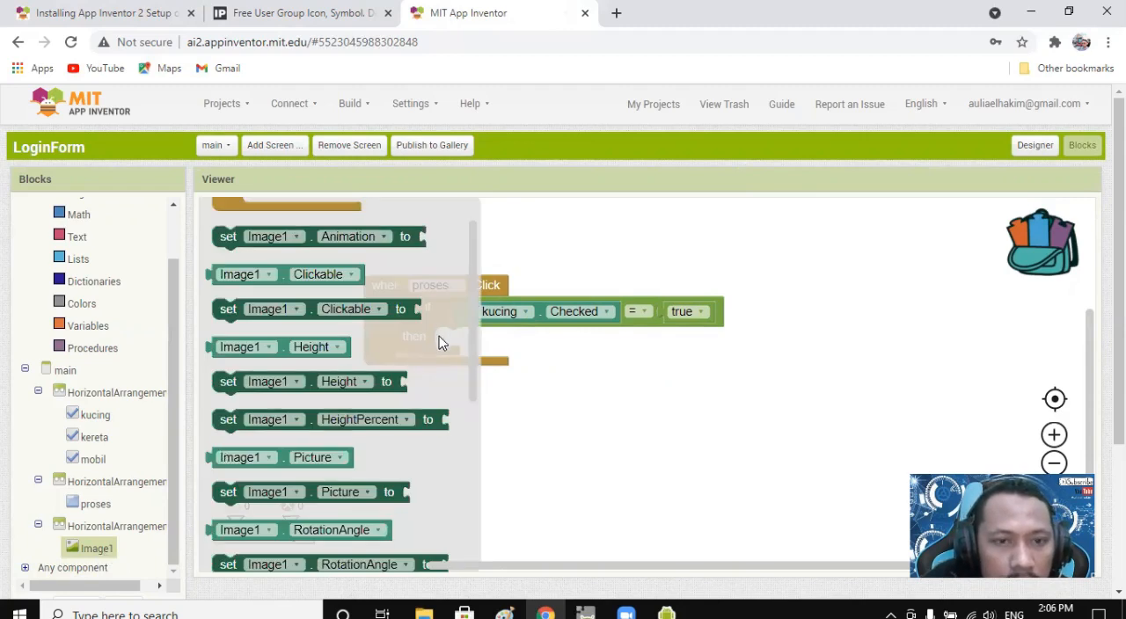
scroll(434, 354, "down", 3)
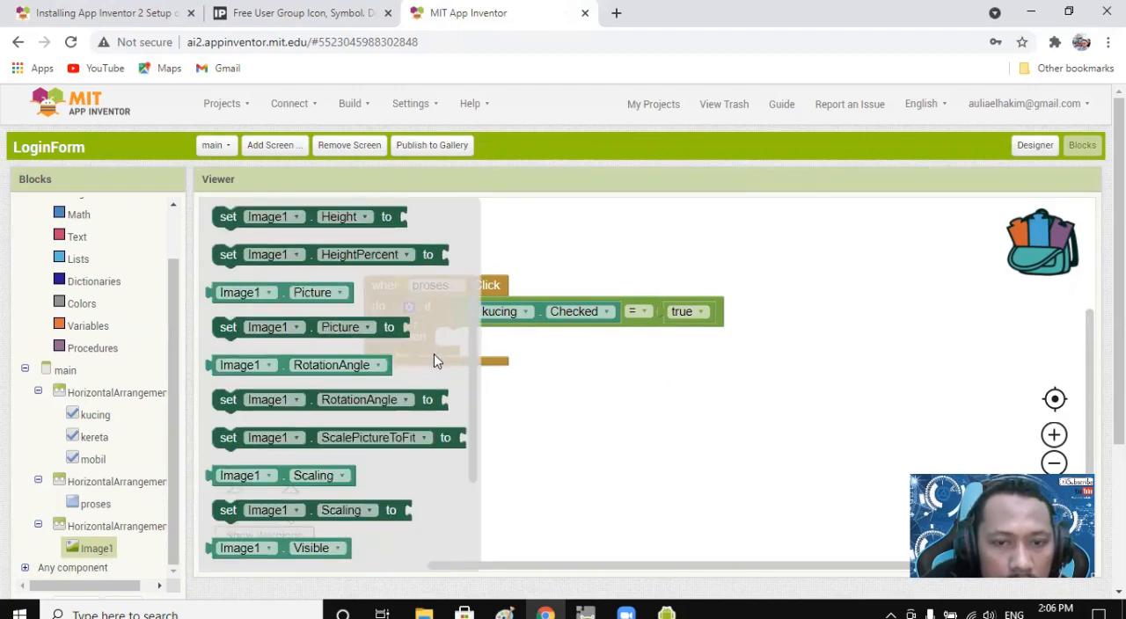
scroll(433, 353, "down", 3)
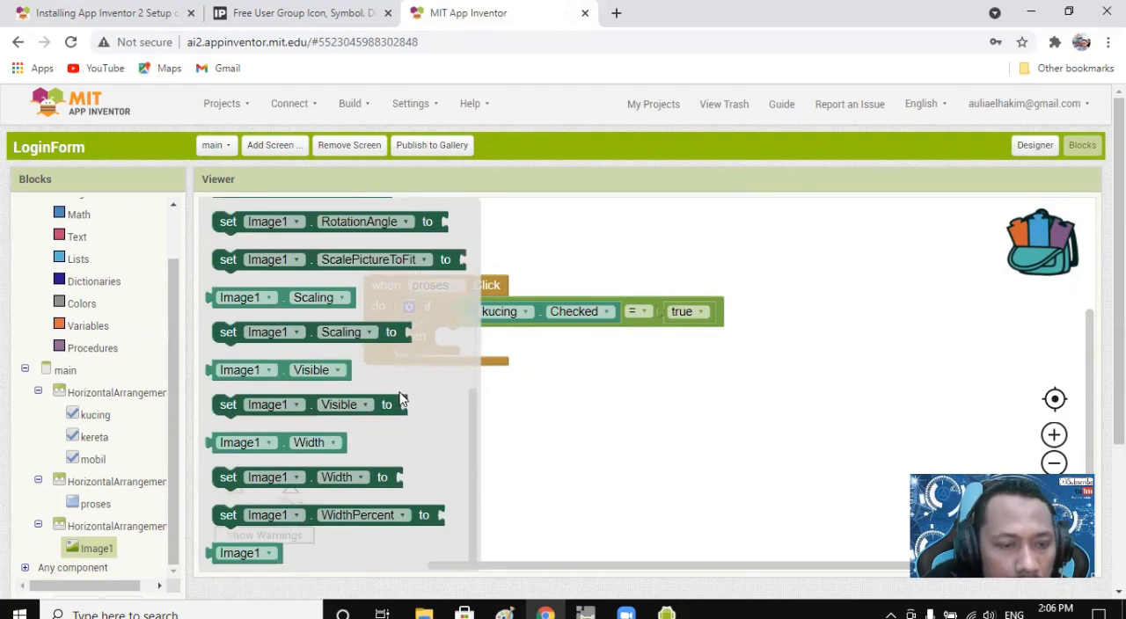
left_click(596, 455)
scroll(128, 500, "down", 3)
scroll(123, 497, "up", 3)
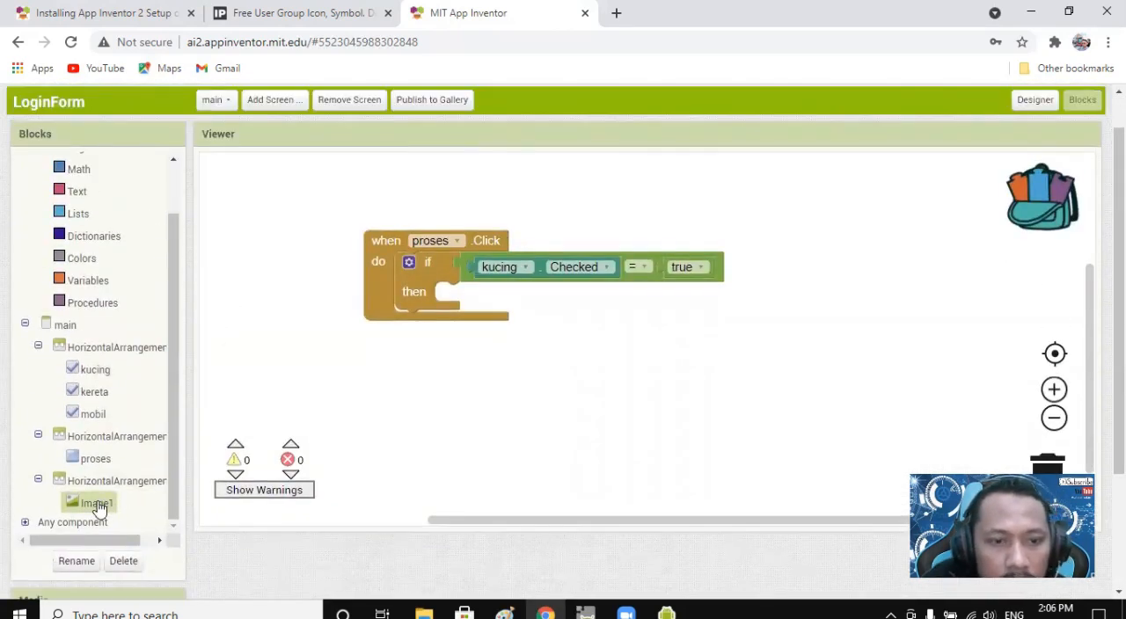
left_click(97, 506)
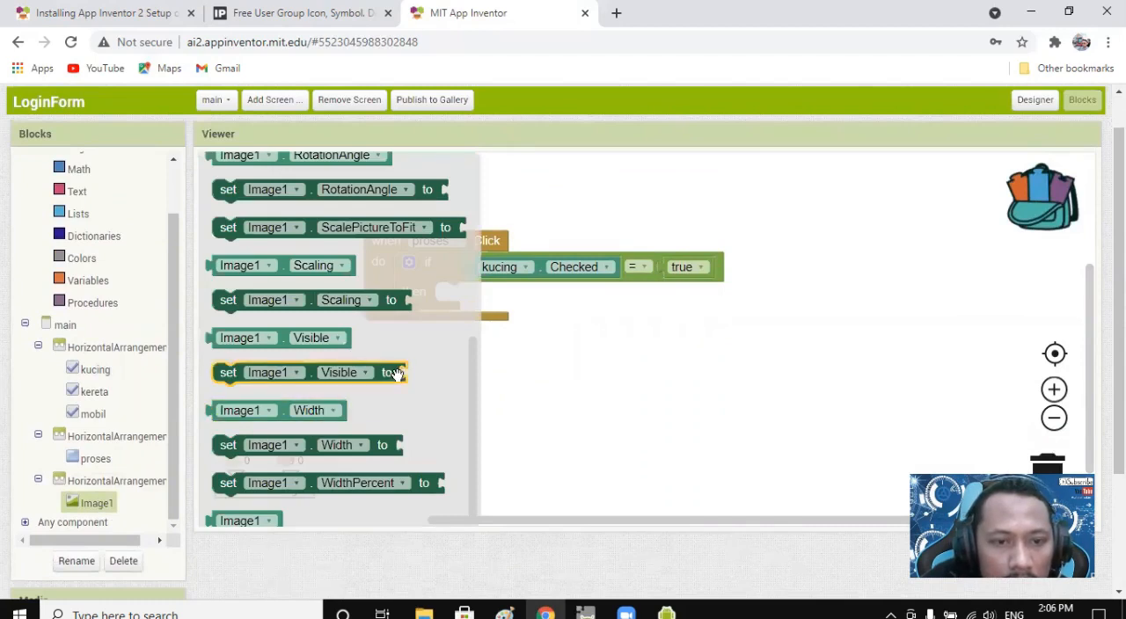
scroll(396, 376, "up", 5)
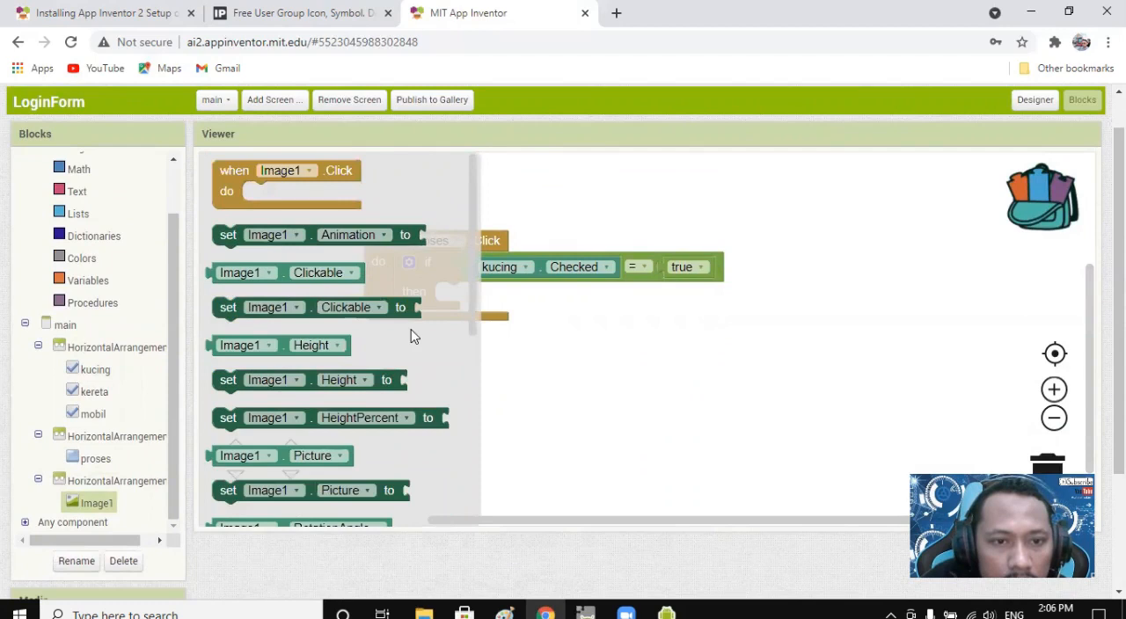
scroll(411, 335, "down", 2)
scroll(411, 335, "down", 2)
scroll(412, 336, "down", 1)
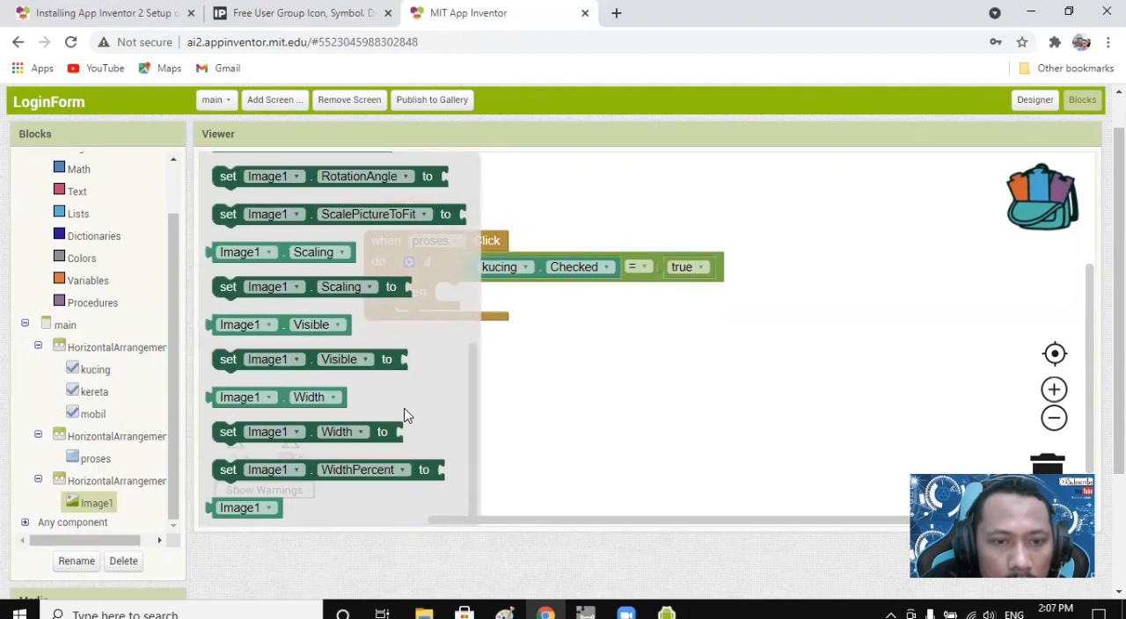
scroll(395, 392, "up", 3)
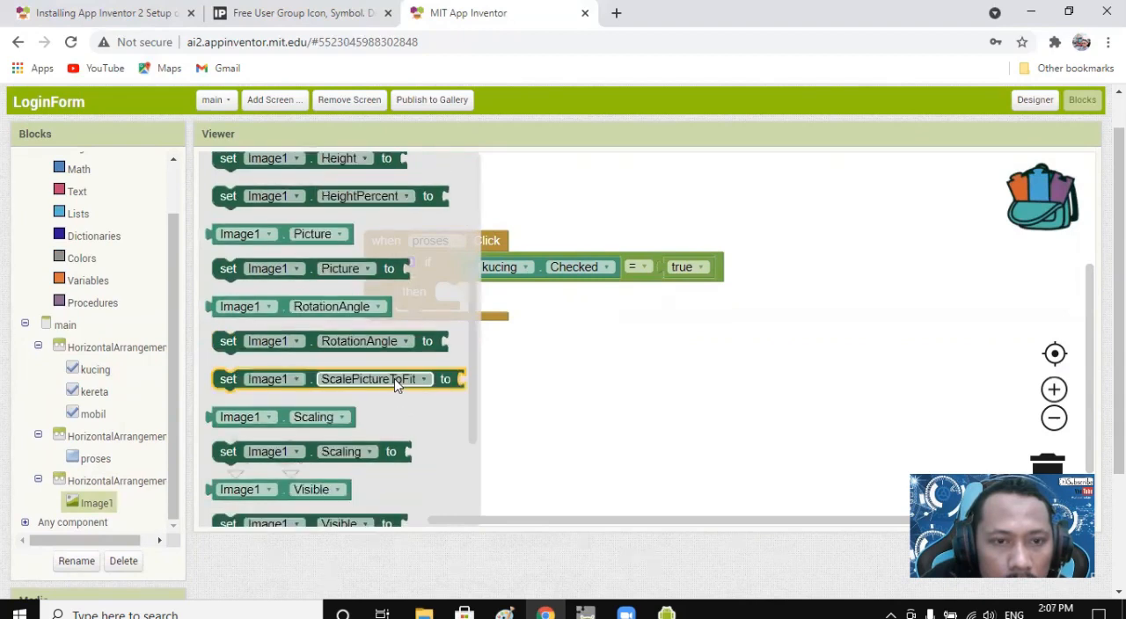
scroll(395, 384, "up", 3)
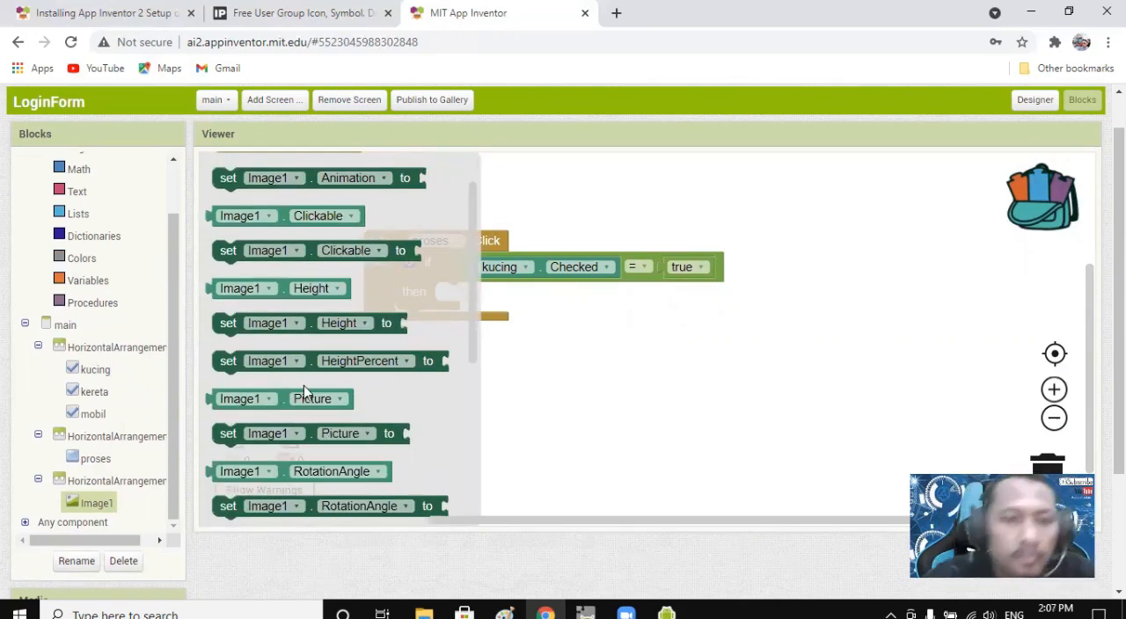
scroll(400, 305, "up", 1)
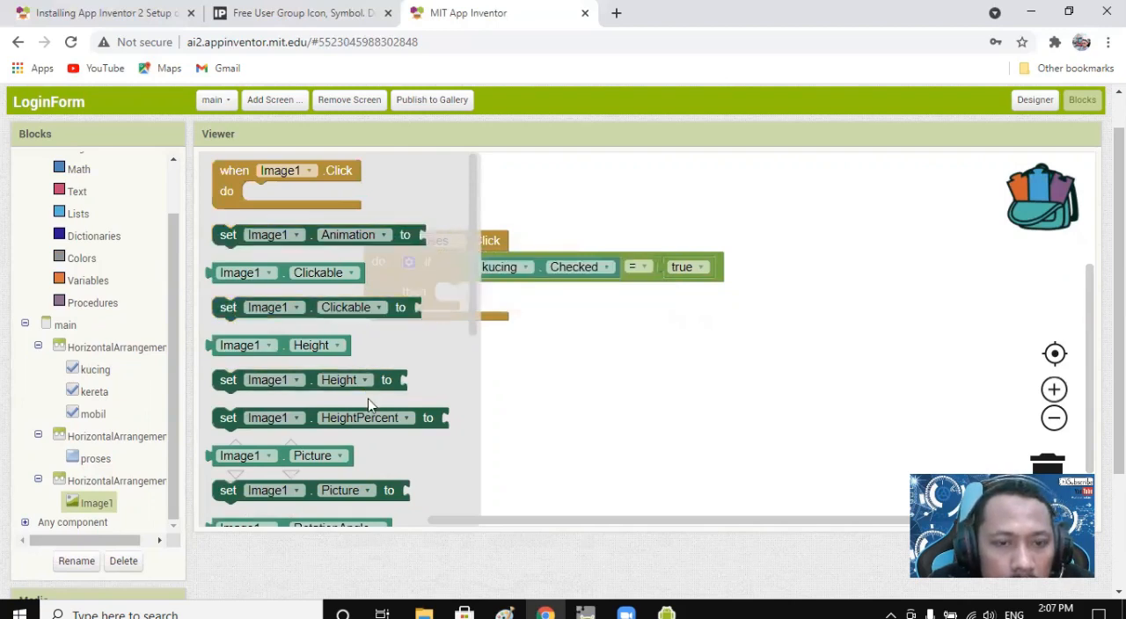
scroll(371, 403, "down", 5)
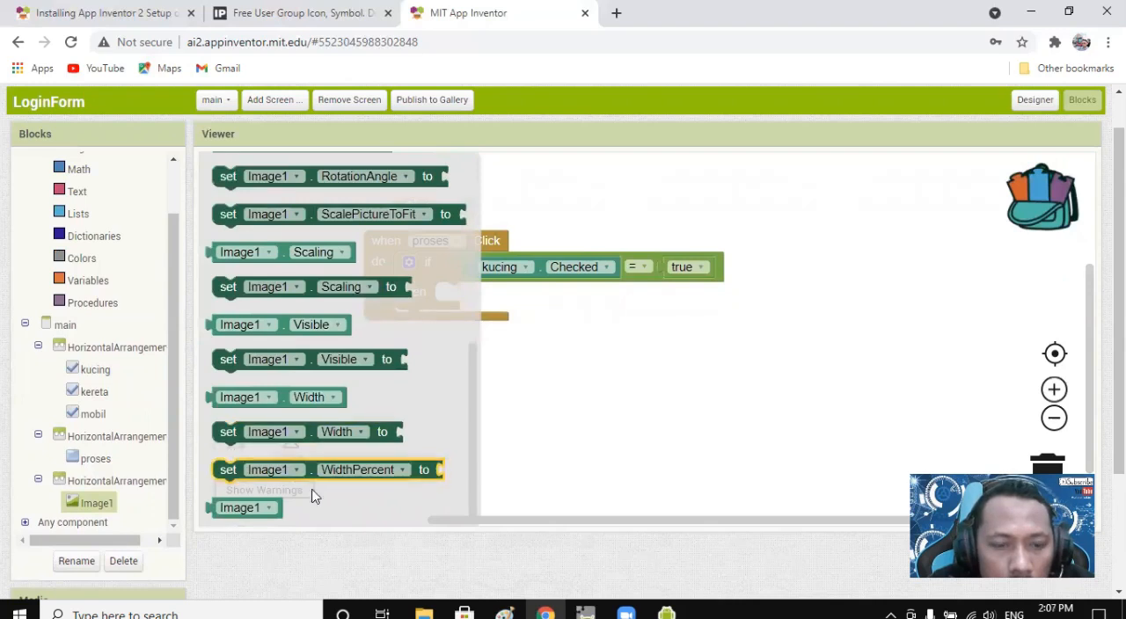
scroll(370, 455, "up", 4)
scroll(370, 455, "up", 1)
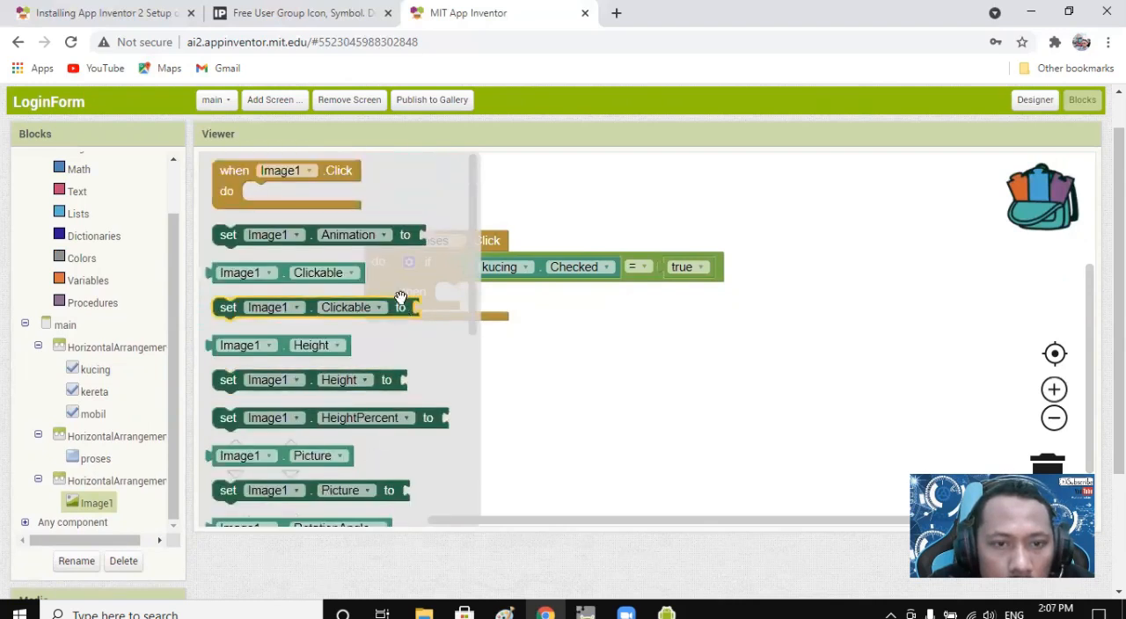
Try a set Image1.Animation to block in the then branch, and delete it from the workspace.
left_click_drag(490, 266, 651, 293)
left_click(554, 322)
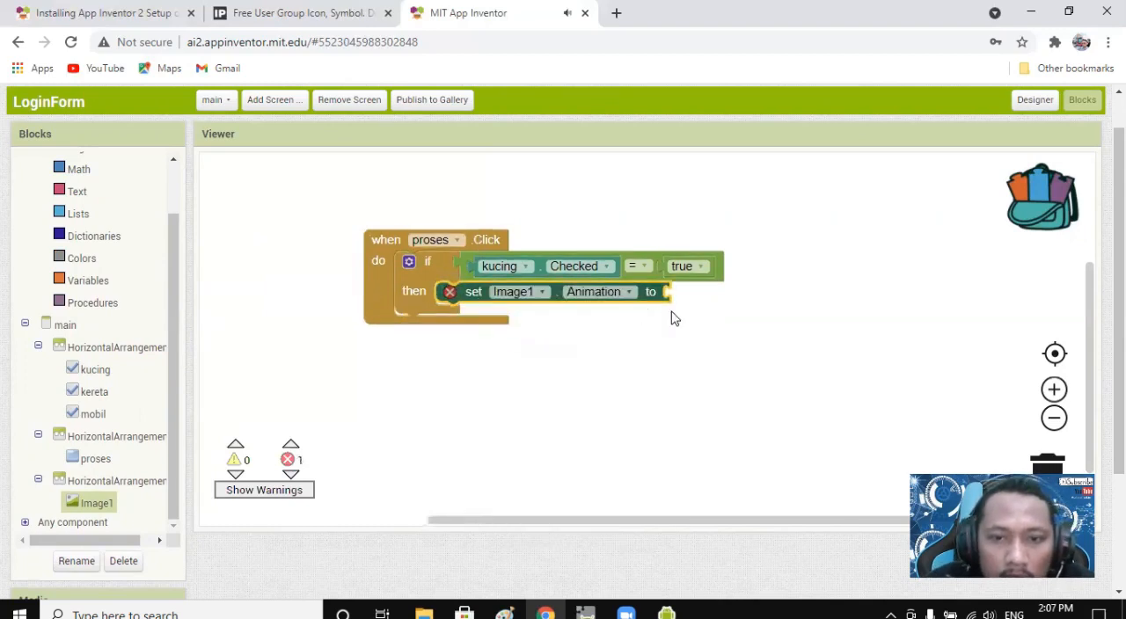
left_click_drag(173, 288, 171, 198)
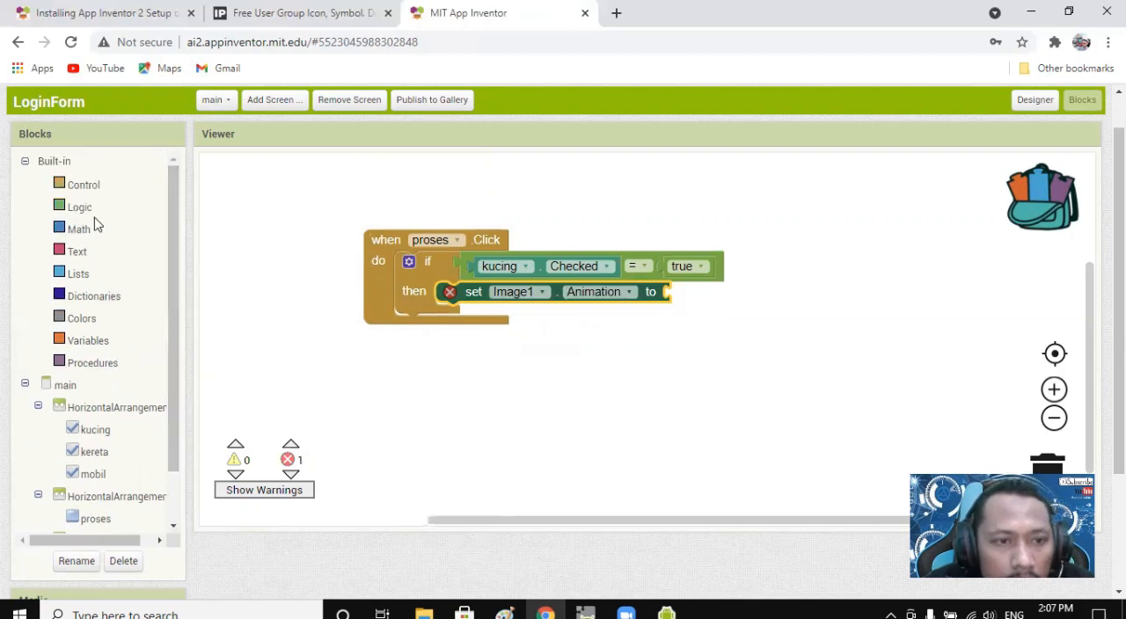
left_click_drag(176, 311, 201, 279)
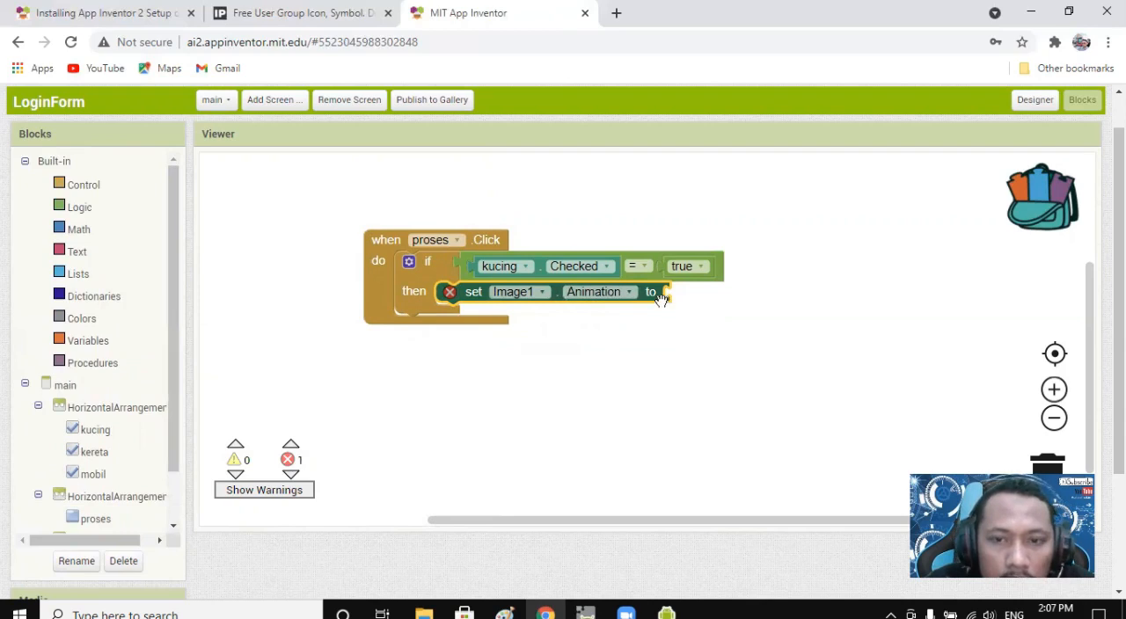
key("Delete")
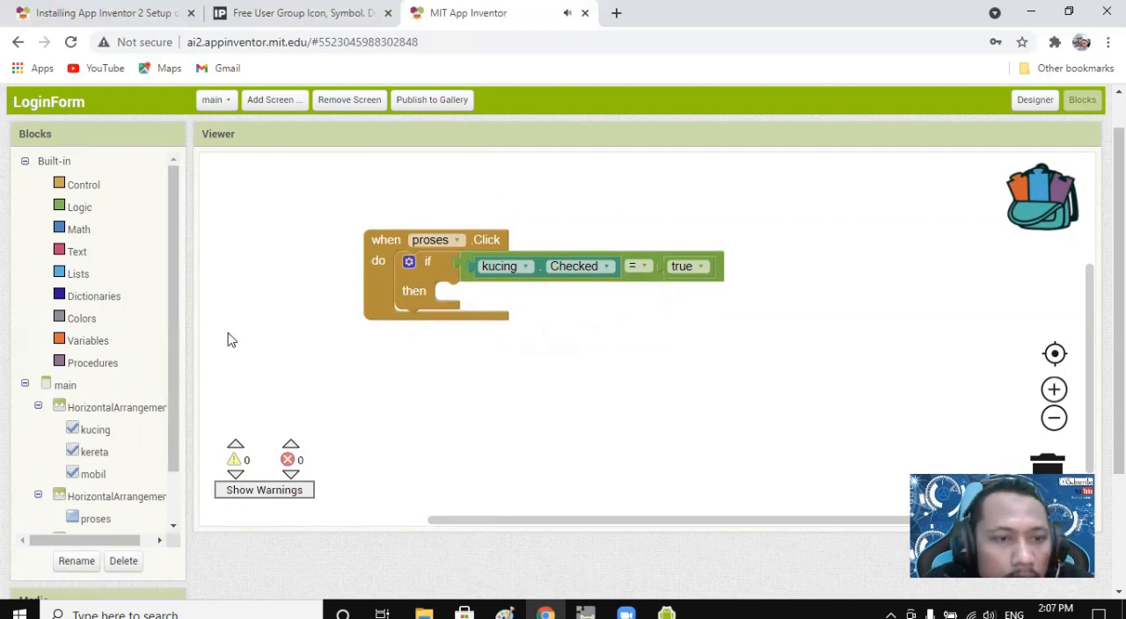
Place a set Image1.Picture to block in the then branch of the kucing.Checked condition.
left_click_drag(171, 358, 131, 483)
left_click(98, 503)
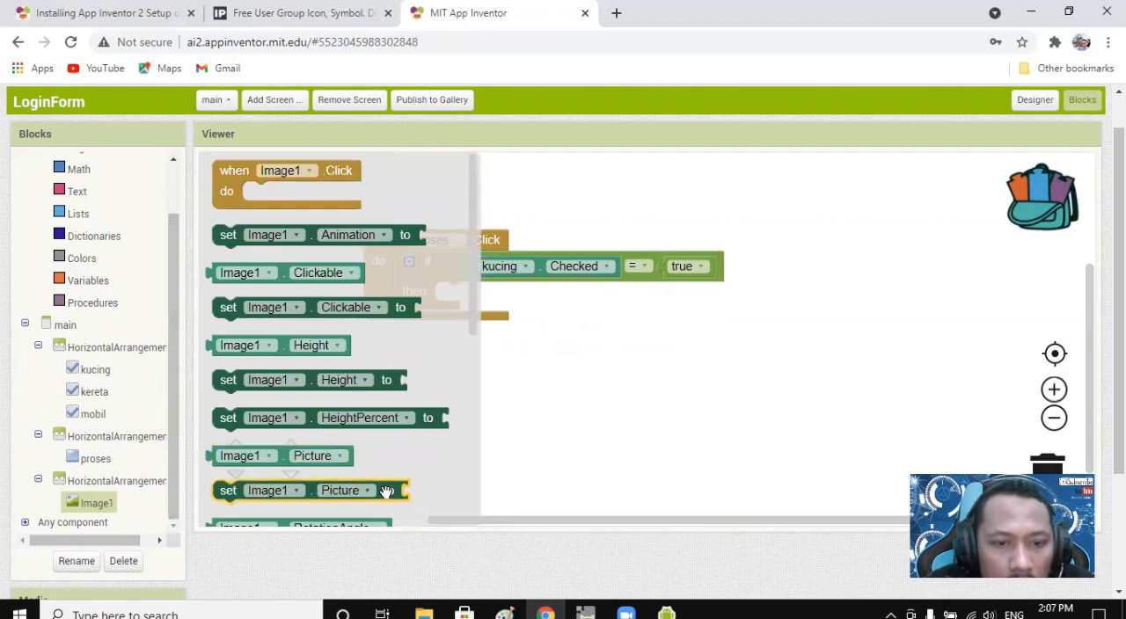
left_click_drag(517, 435, 628, 293)
left_click(544, 292)
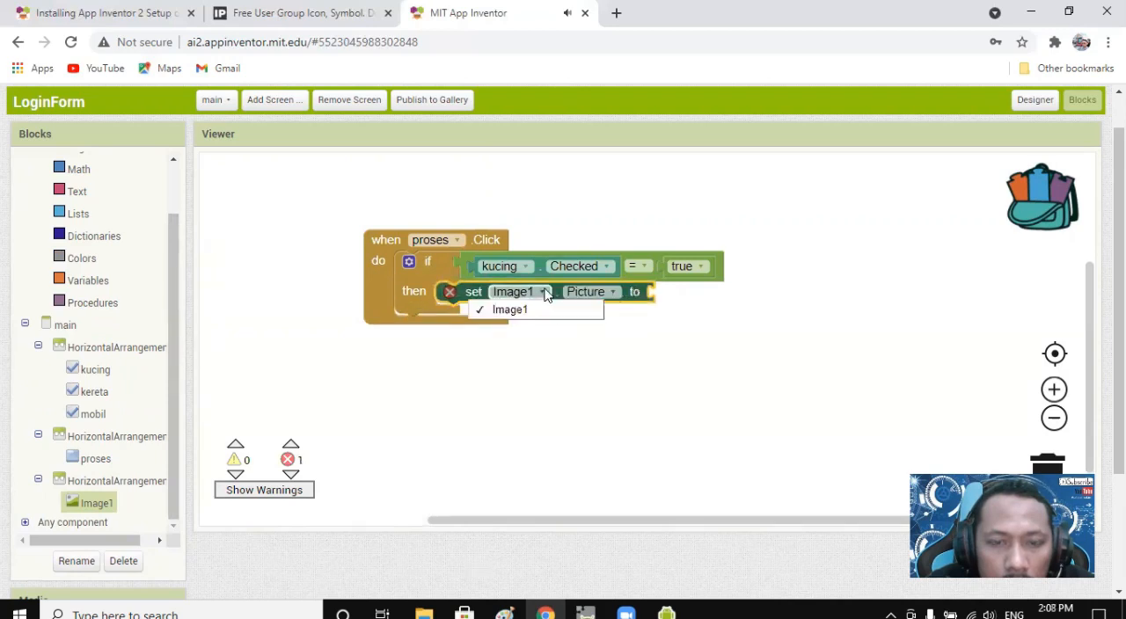
left_click(549, 375)
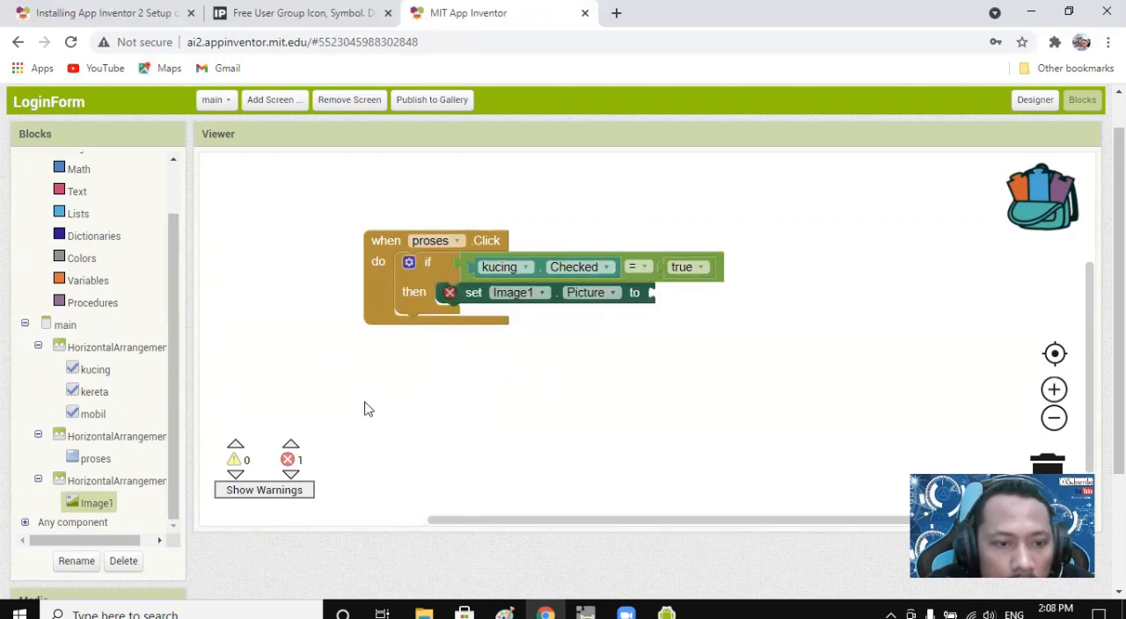
Attach an empty text string block as the value of the set Image1.Picture to block.
left_click_drag(173, 399, 188, 326)
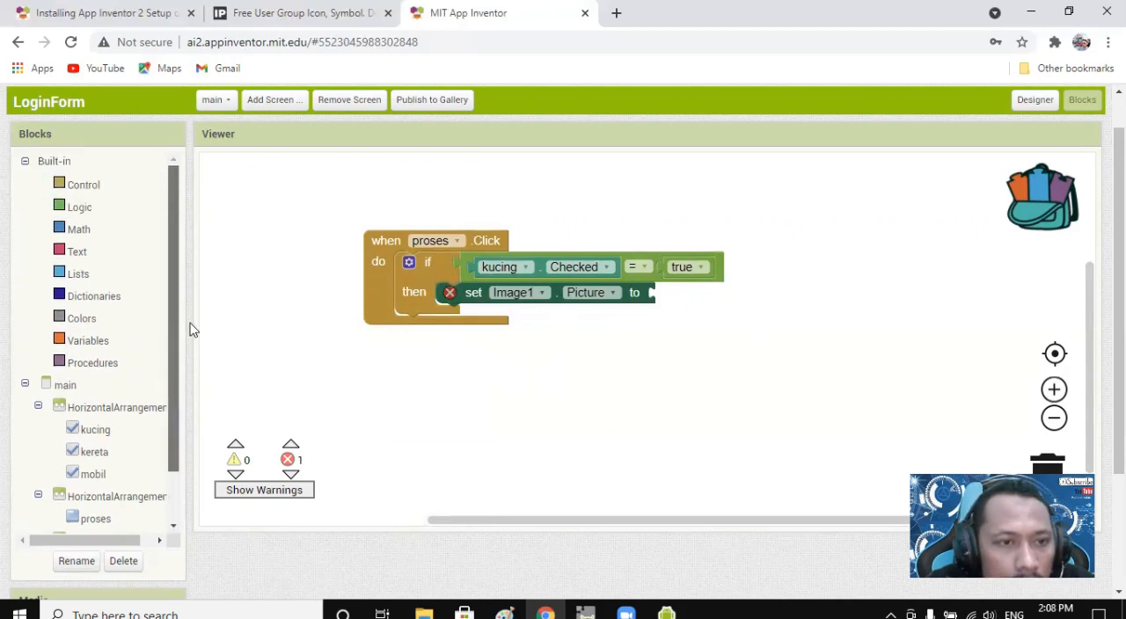
left_click(81, 211)
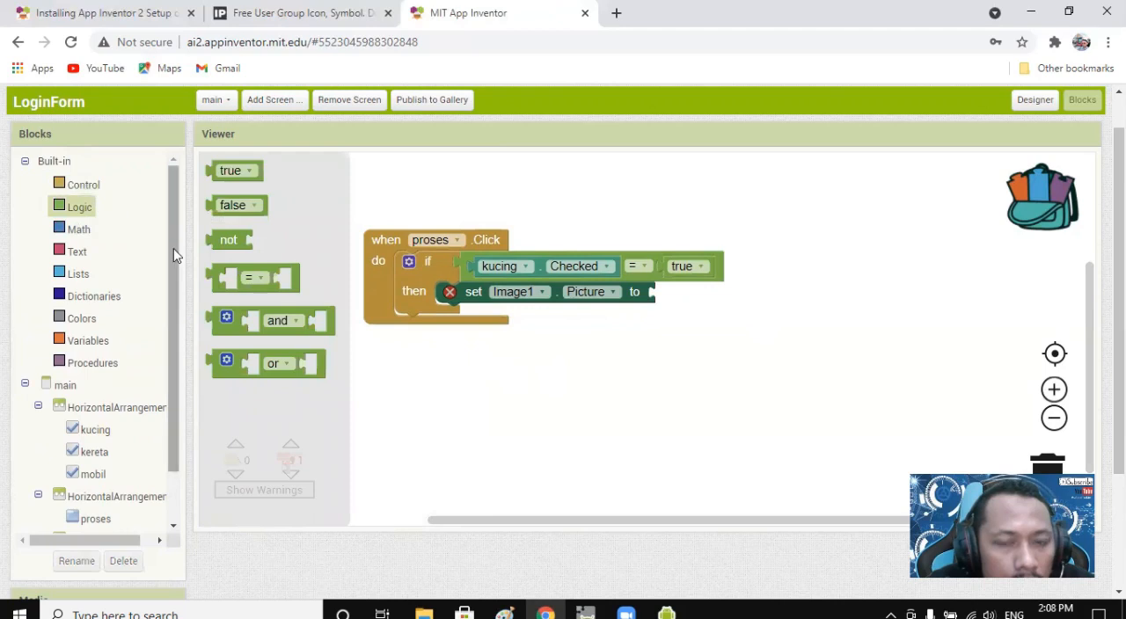
left_click_drag(174, 255, 176, 360)
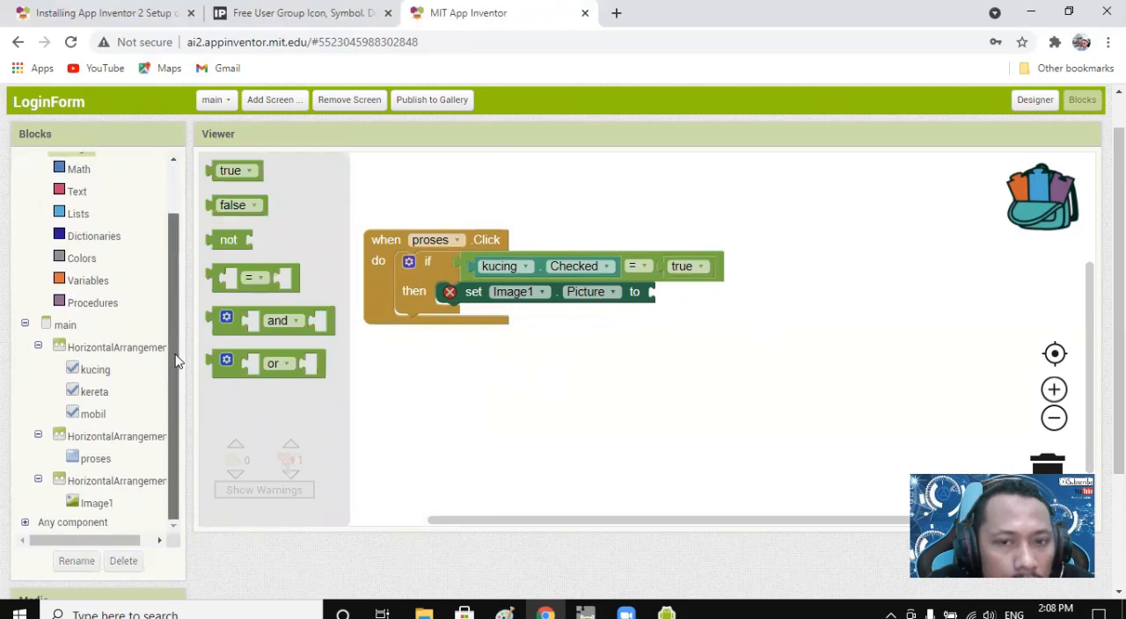
left_click(97, 503)
left_click_drag(172, 301, 178, 282)
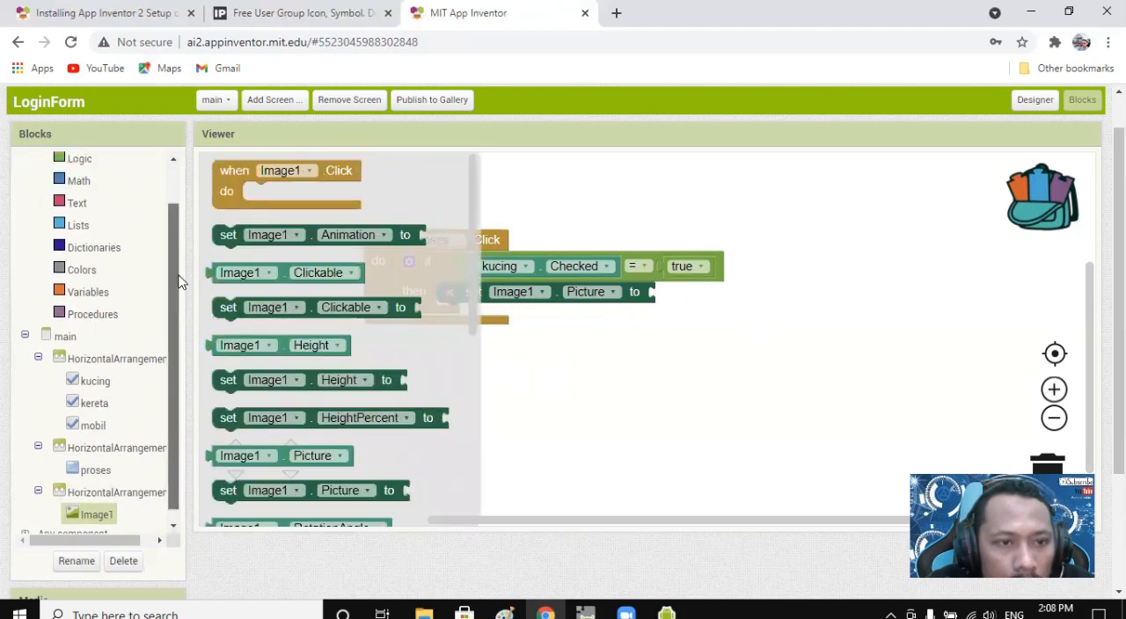
scroll(100, 262, "up", 2)
left_click(76, 252)
left_click_drag(254, 169, 664, 293)
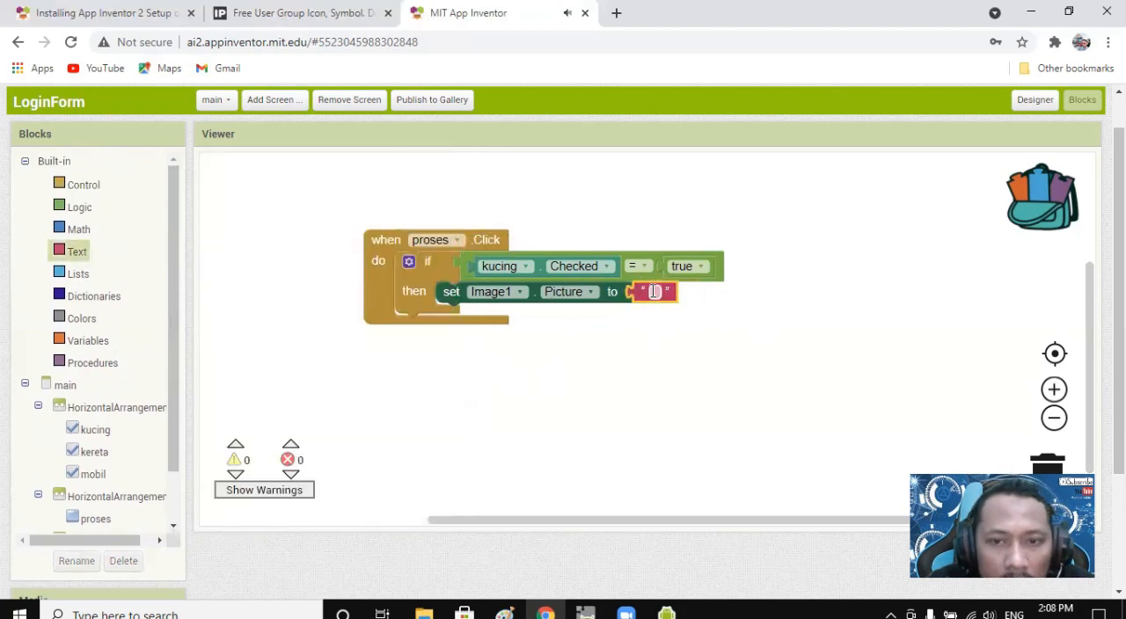
Check the project's uploaded media in the Designer for the exact file name of the cat picture.
left_click(1035, 103)
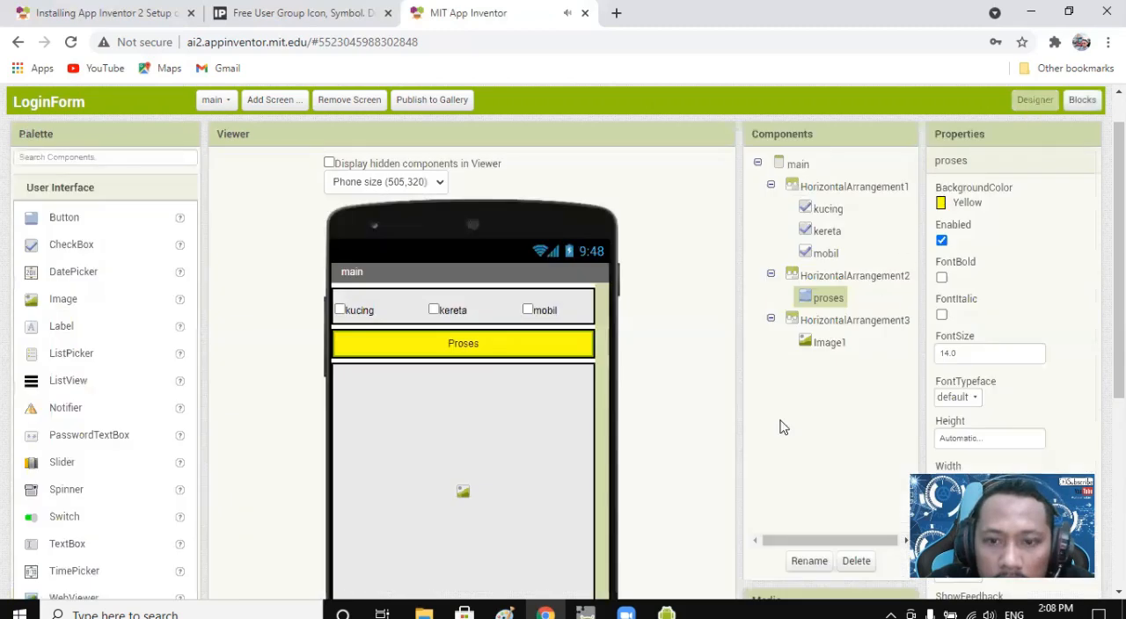
scroll(782, 423, "down", 5)
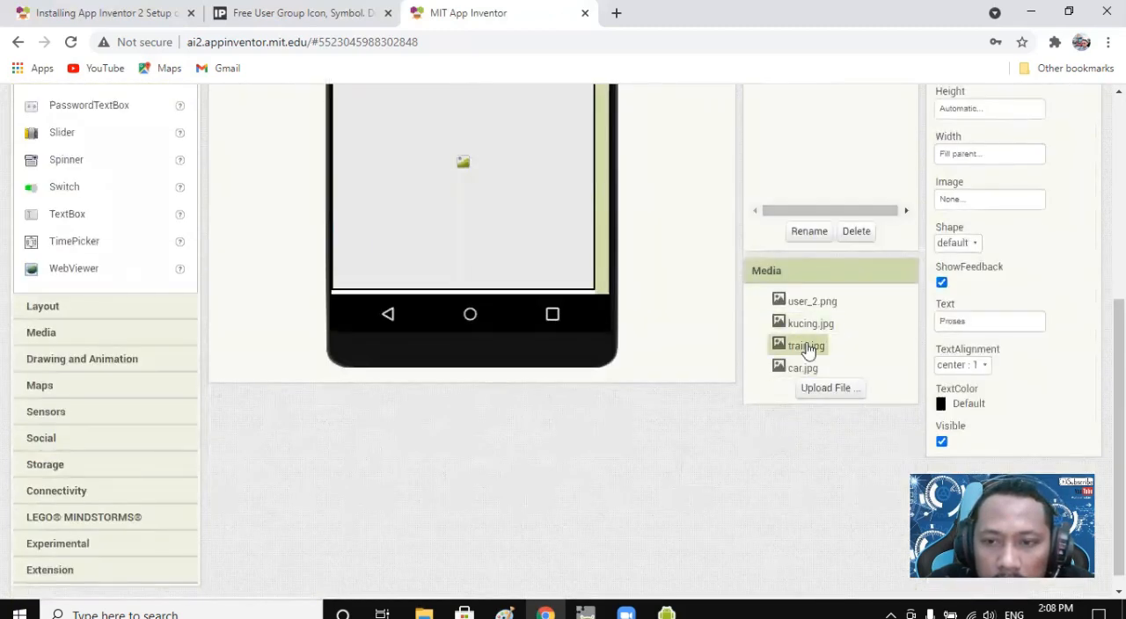
scroll(828, 337, "up", 5)
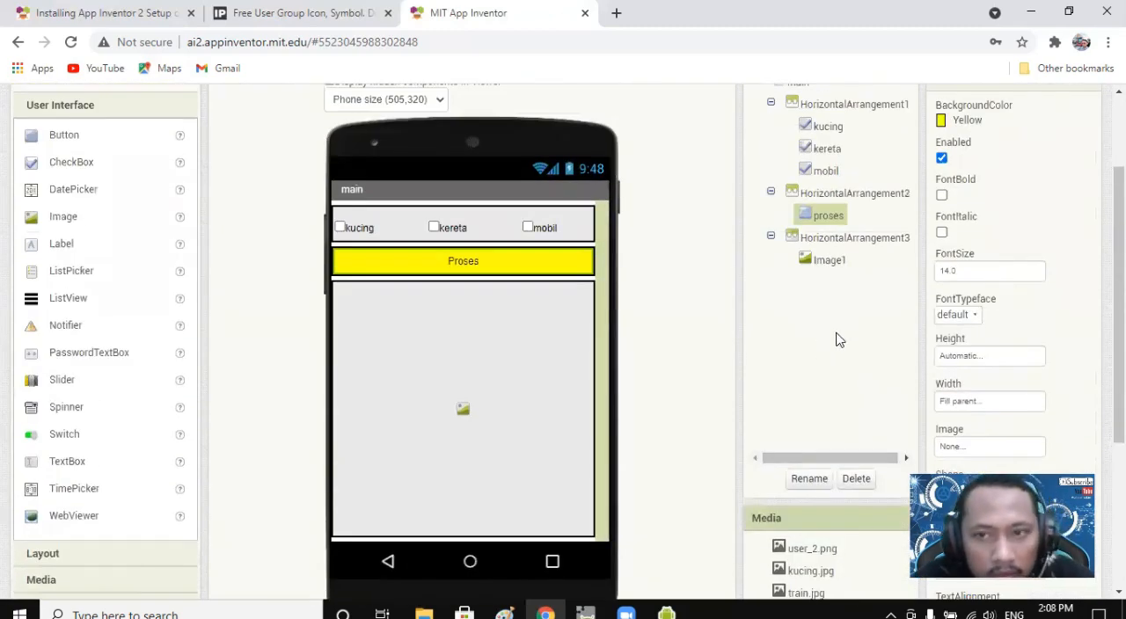
scroll(835, 345, "down", 3)
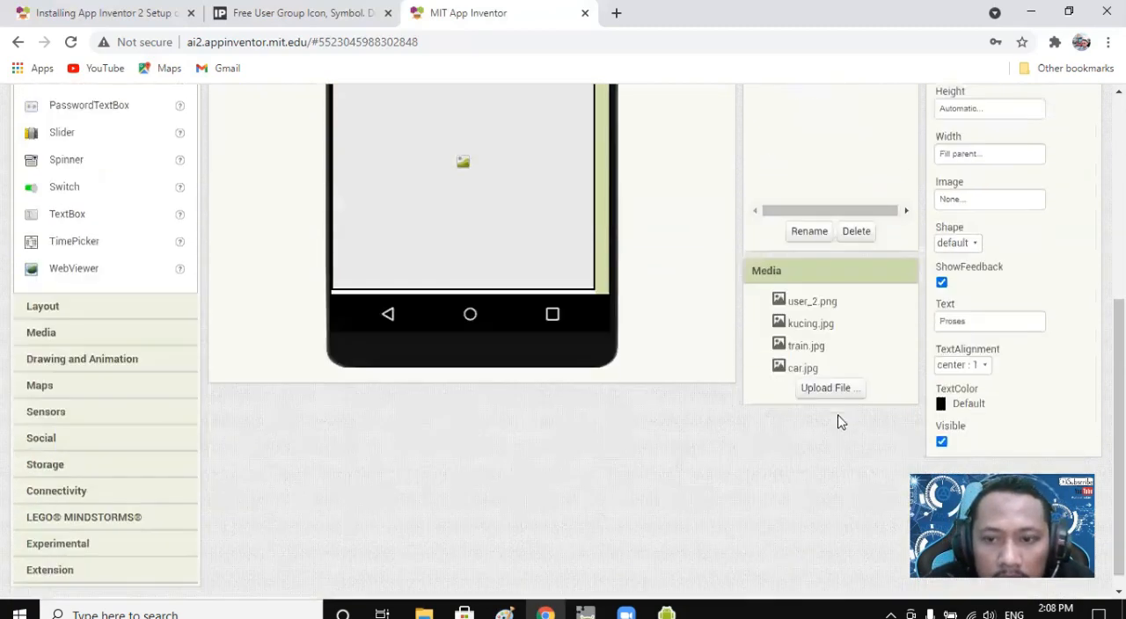
scroll(892, 294, "up", 3)
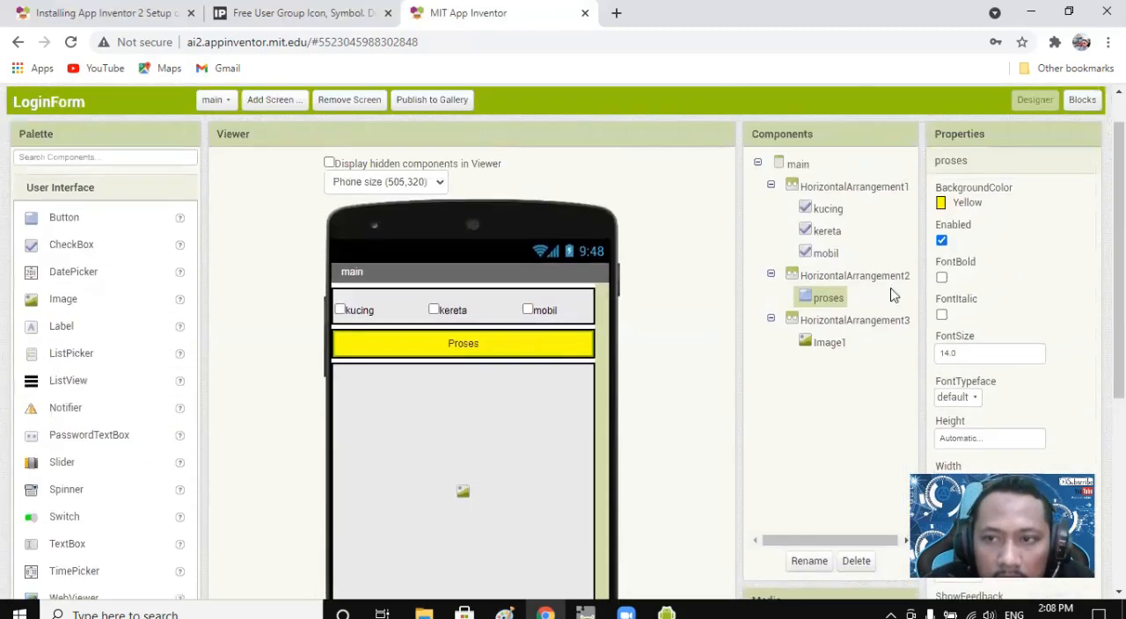
scroll(837, 402, "down", 2)
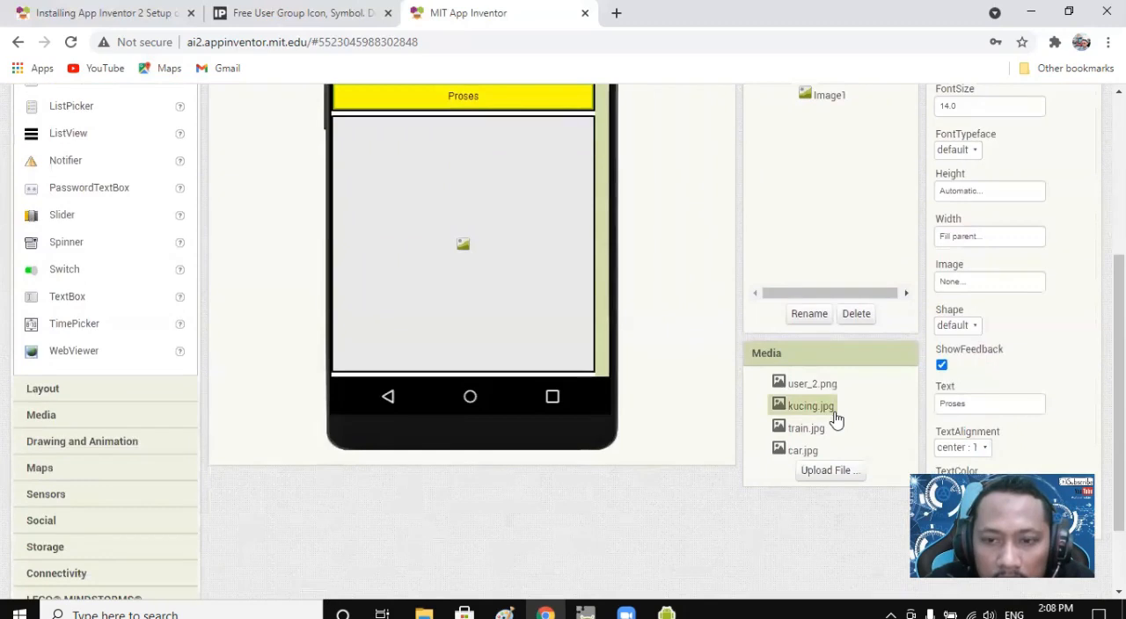
scroll(864, 418, "up", 5)
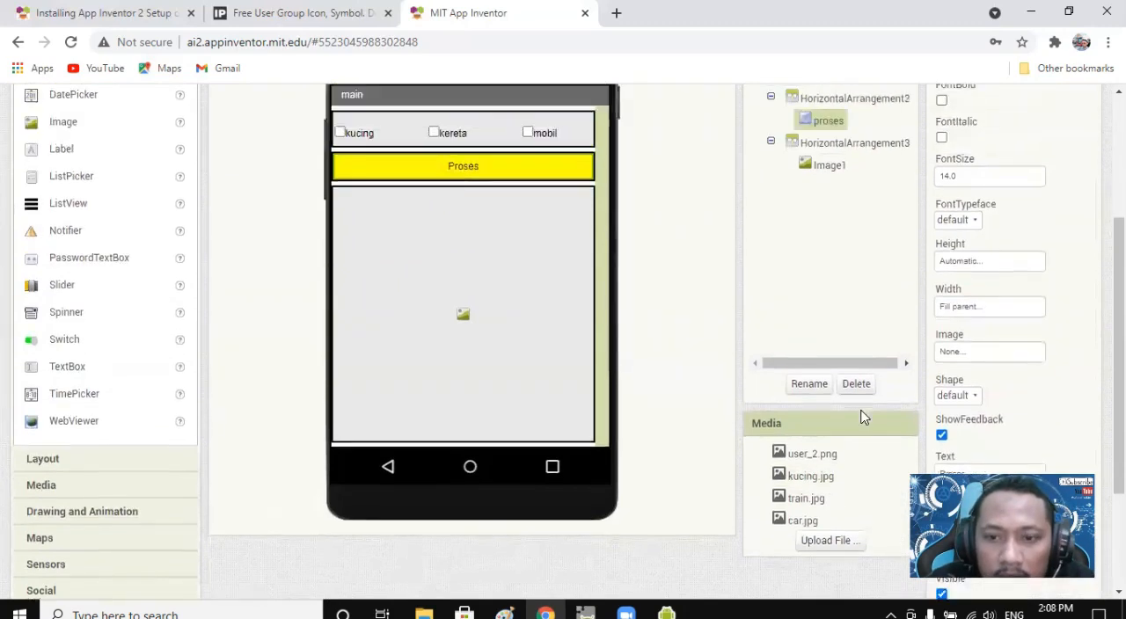
Return to the block editor and enter kucing.jpg as the text value for Image1.Picture.
left_click(1082, 145)
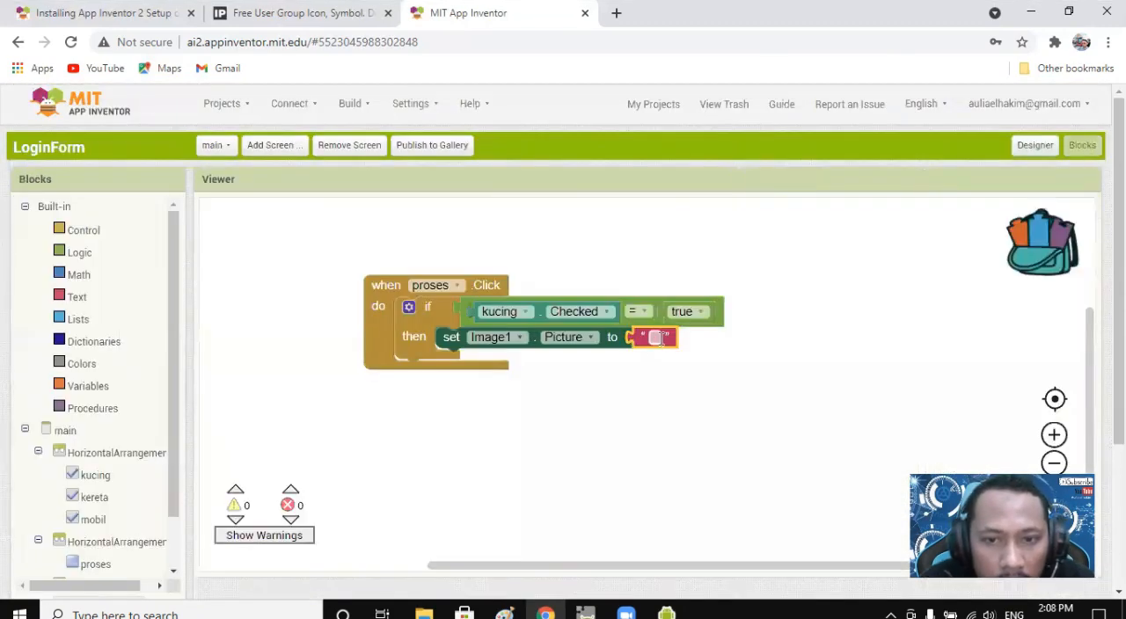
type("kucing.jp")
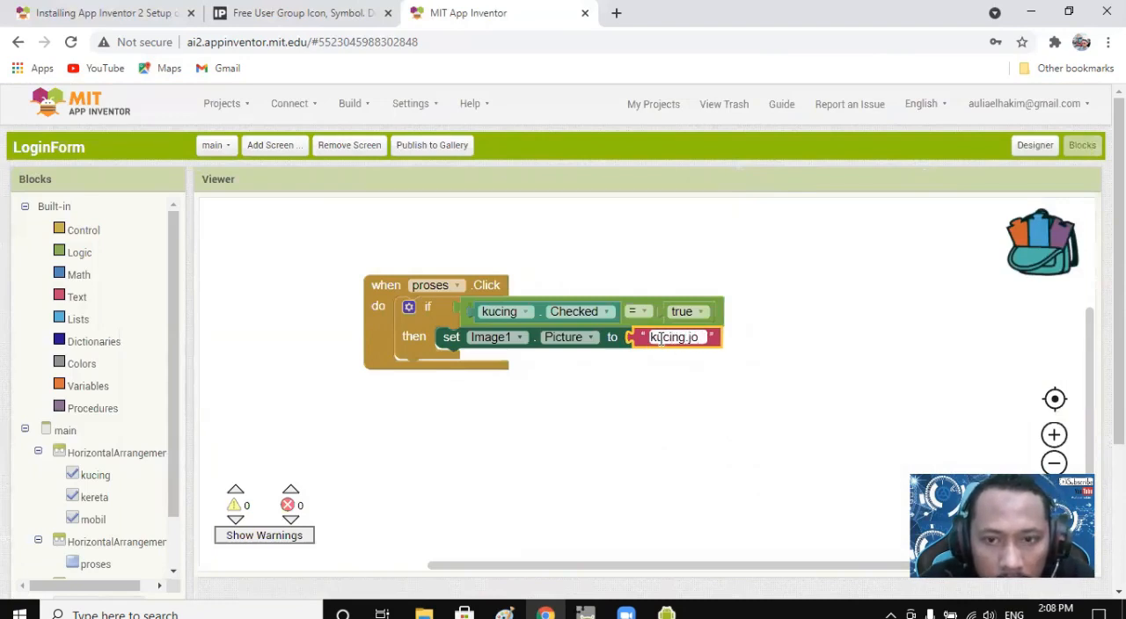
key("BackSpace")
type("pg")
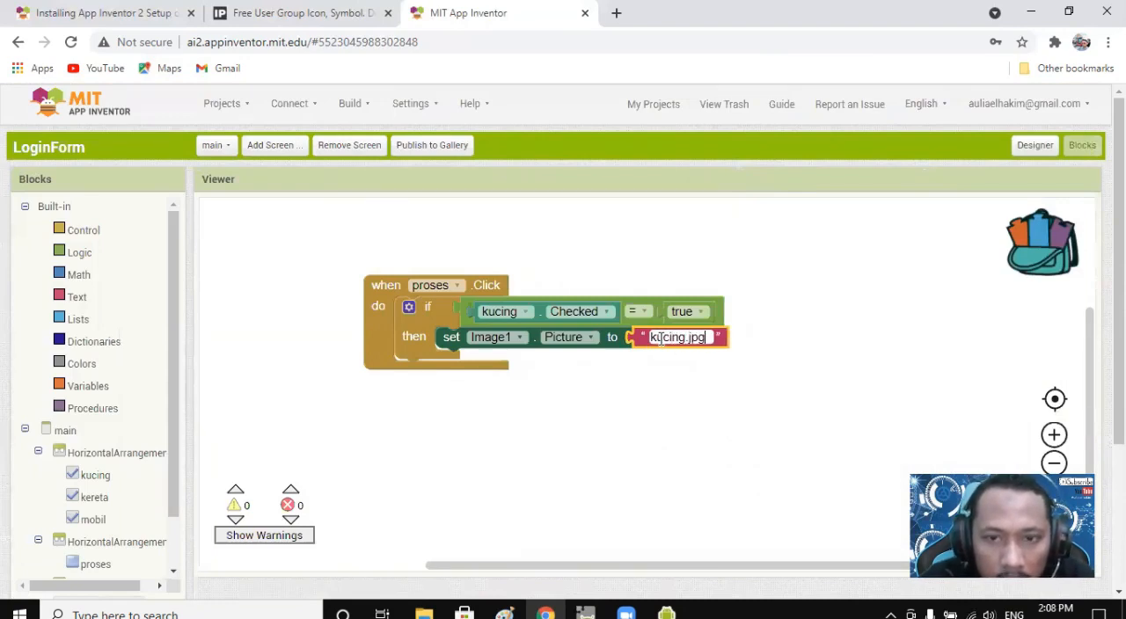
Add an else if branch to the if block inside the proses.Click event.
left_click(640, 424)
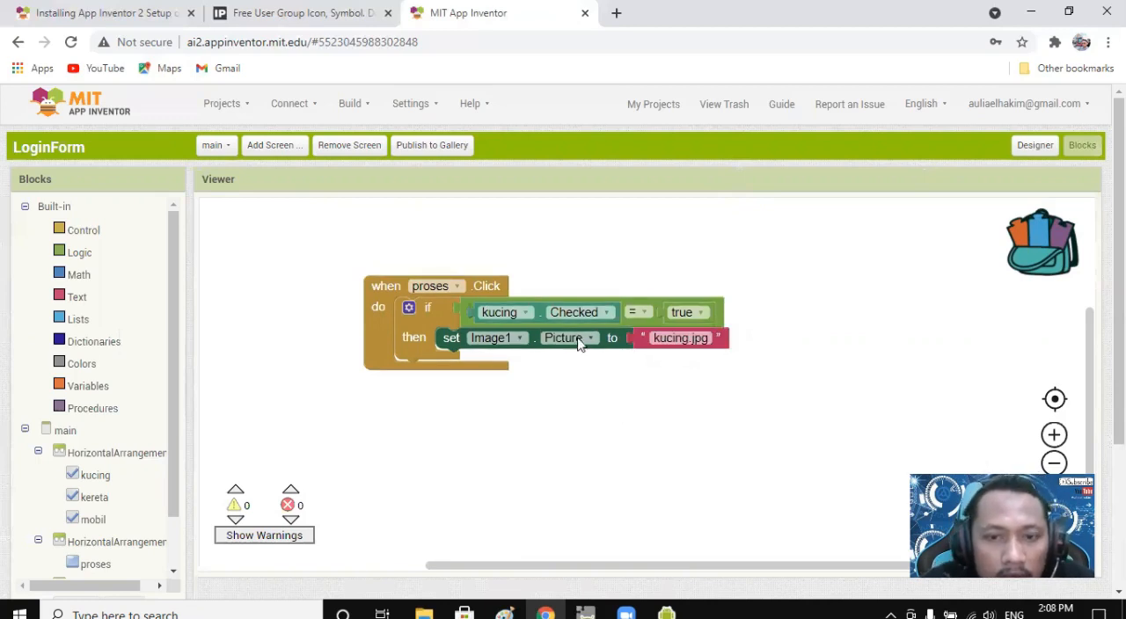
left_click(408, 308)
left_click_drag(422, 401, 520, 442)
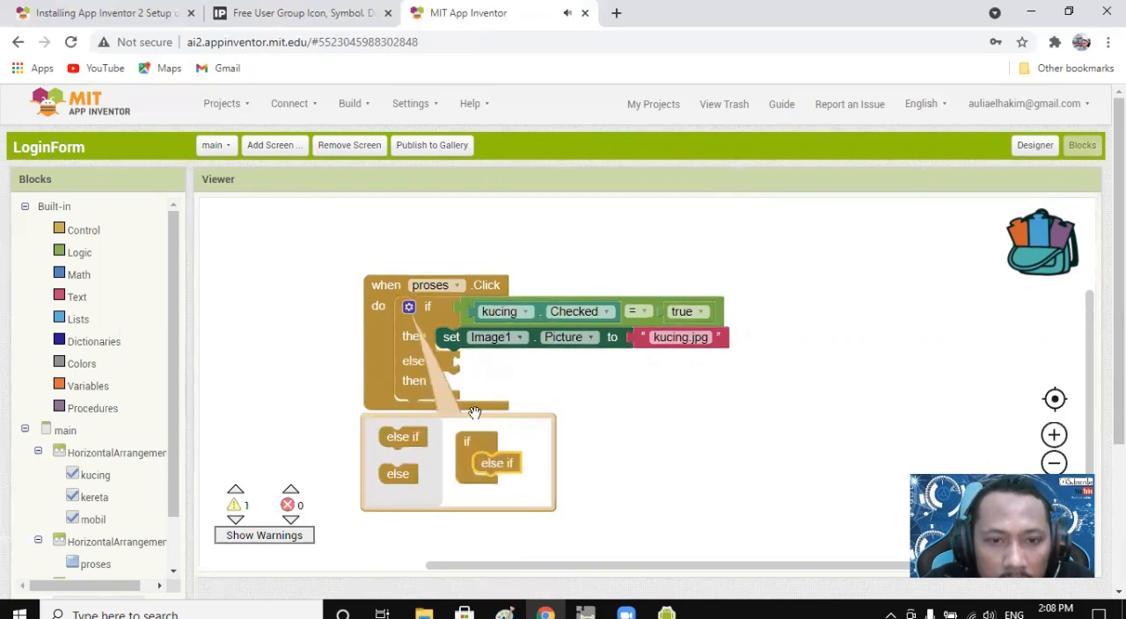
left_click(517, 386)
Duplicate the kucing.Checked = true condition into the else if socket and change its component to kereta.
left_click(465, 304)
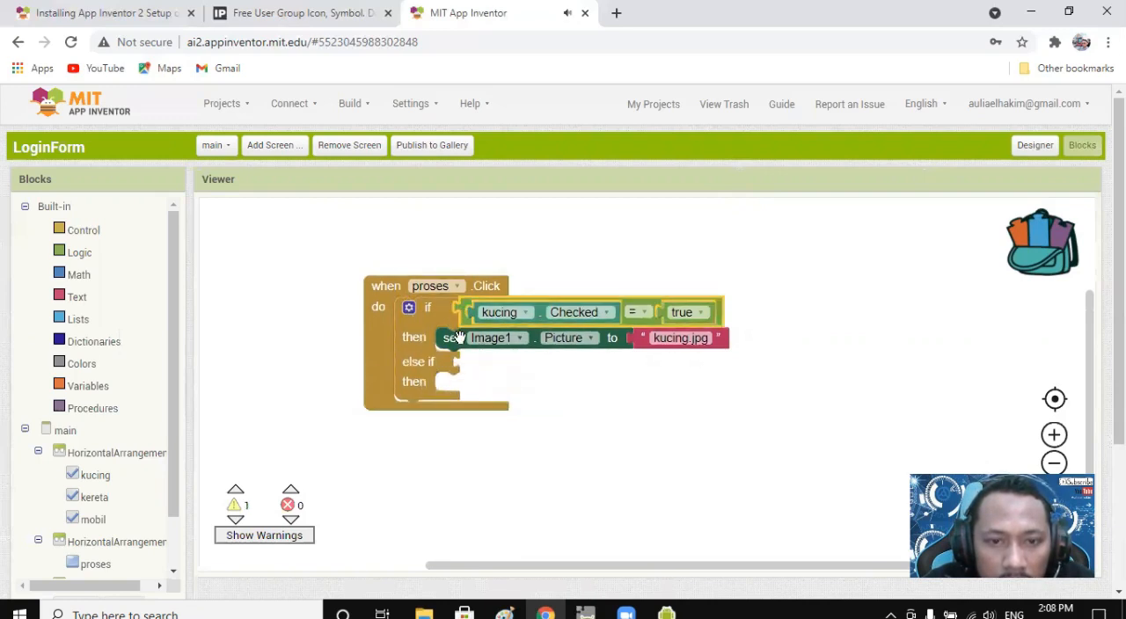
key("ctrl+c")
key("ctrl+v")
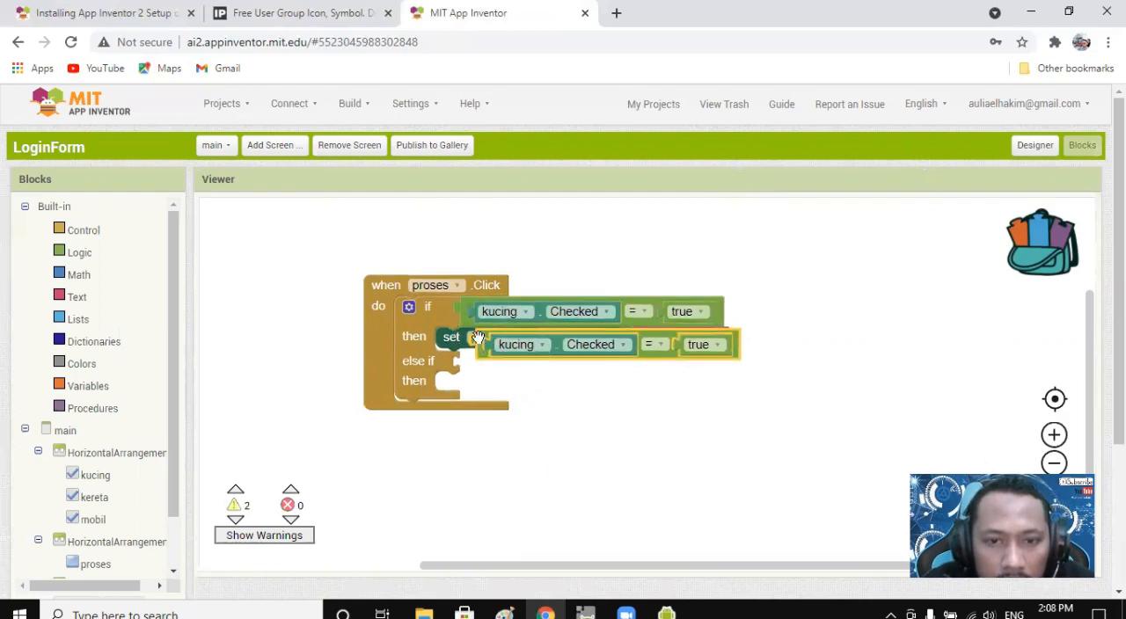
left_click_drag(472, 336, 467, 356)
left_click(510, 367)
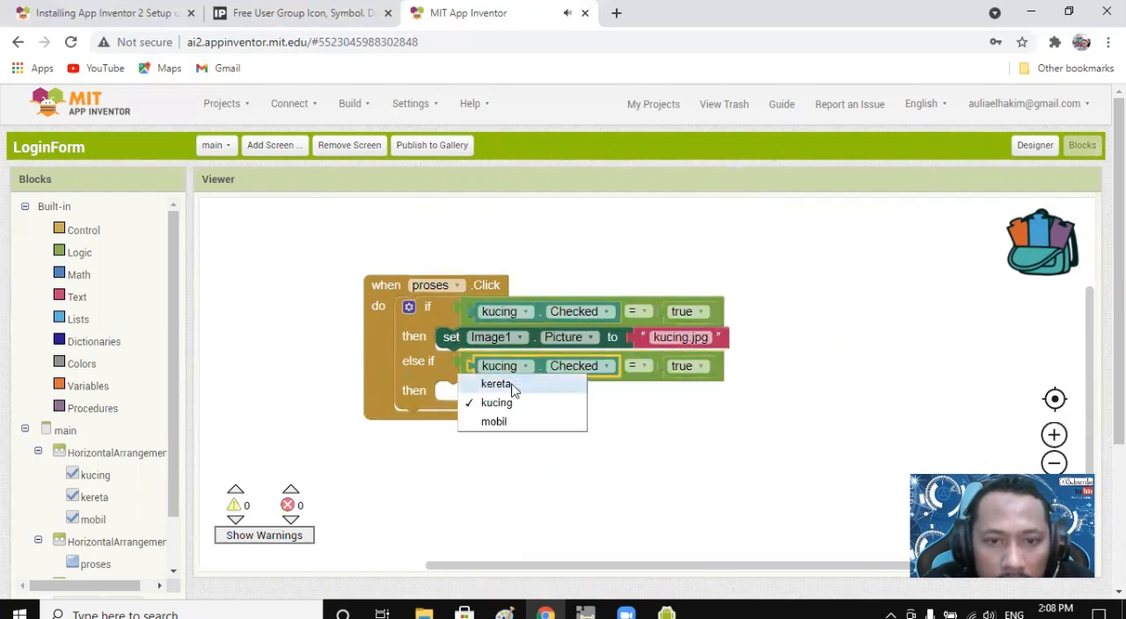
left_click(495, 384)
Duplicate the set Image1.Picture block into the then branch of the kereta.Checked condition.
left_click(450, 338)
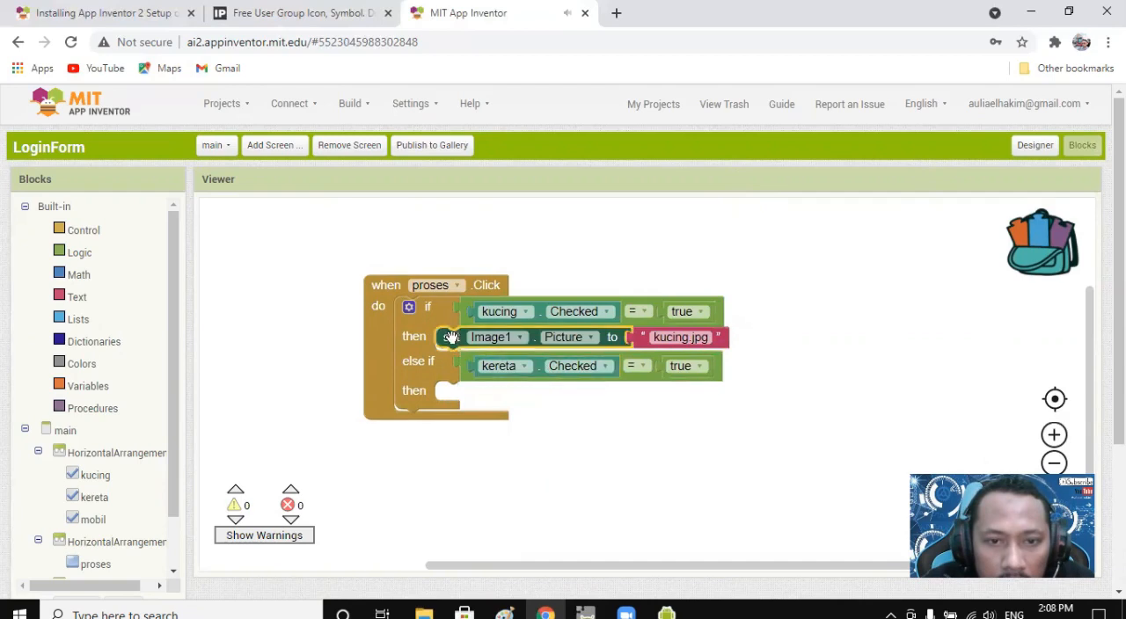
key("ctrl+c")
key("ctrl+v")
left_click_drag(472, 371, 462, 392)
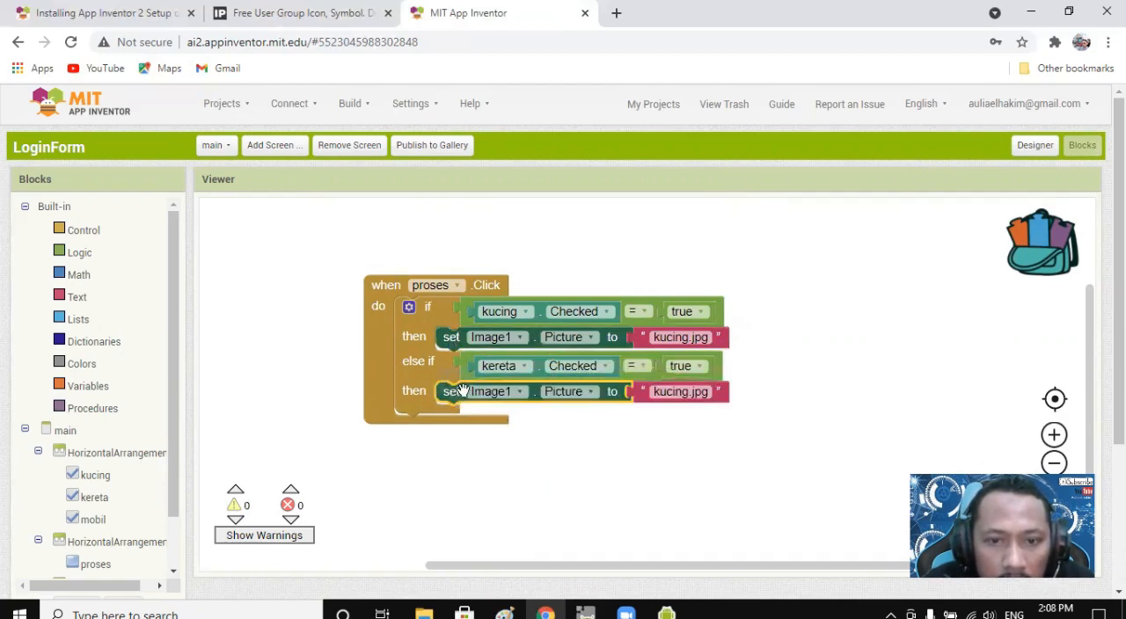
Change the picture text in the kereta branch to train.jpg.
left_click(691, 392)
key("Left")
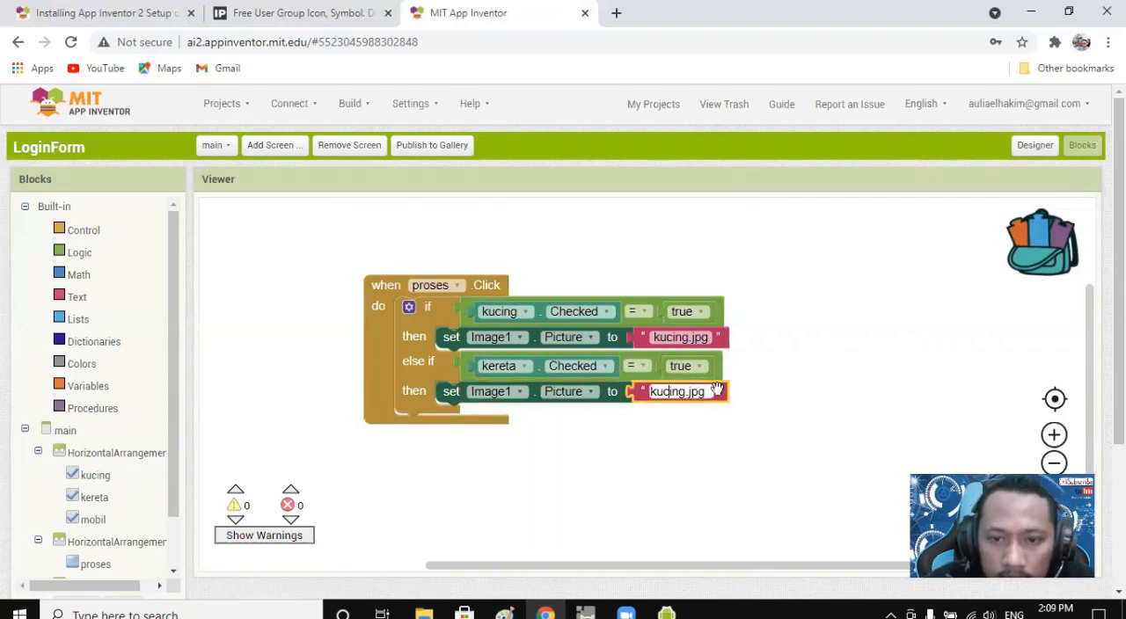
key("BackSpace")
key("BackSpace")
key("BackSpace")
key("BackSpace")
key("BackSpace")
key("BackSpace")
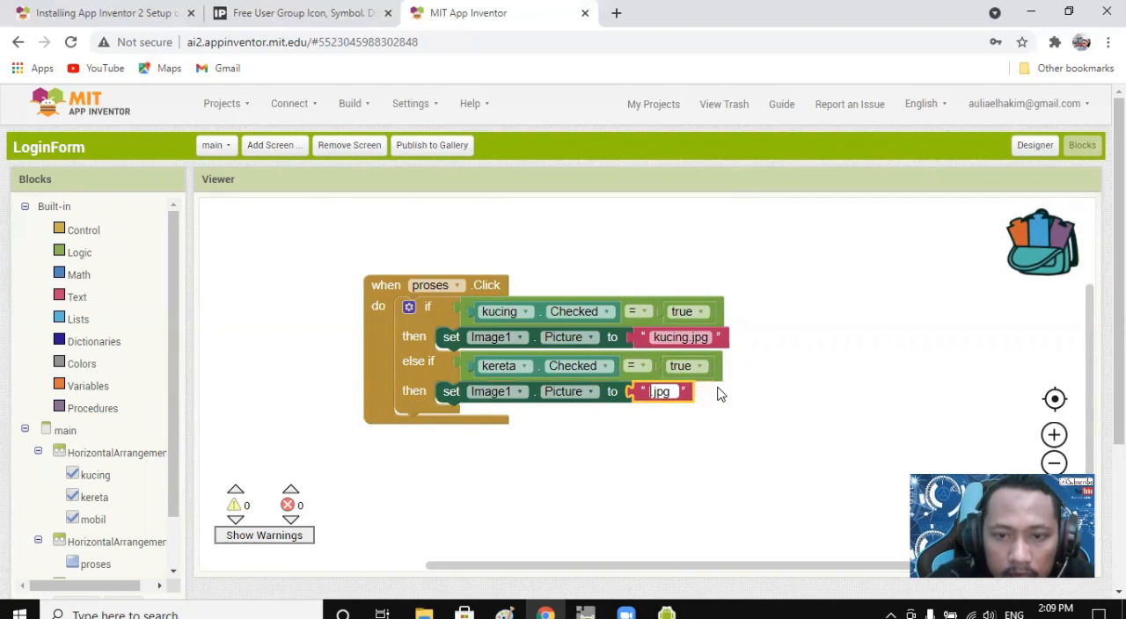
type("train")
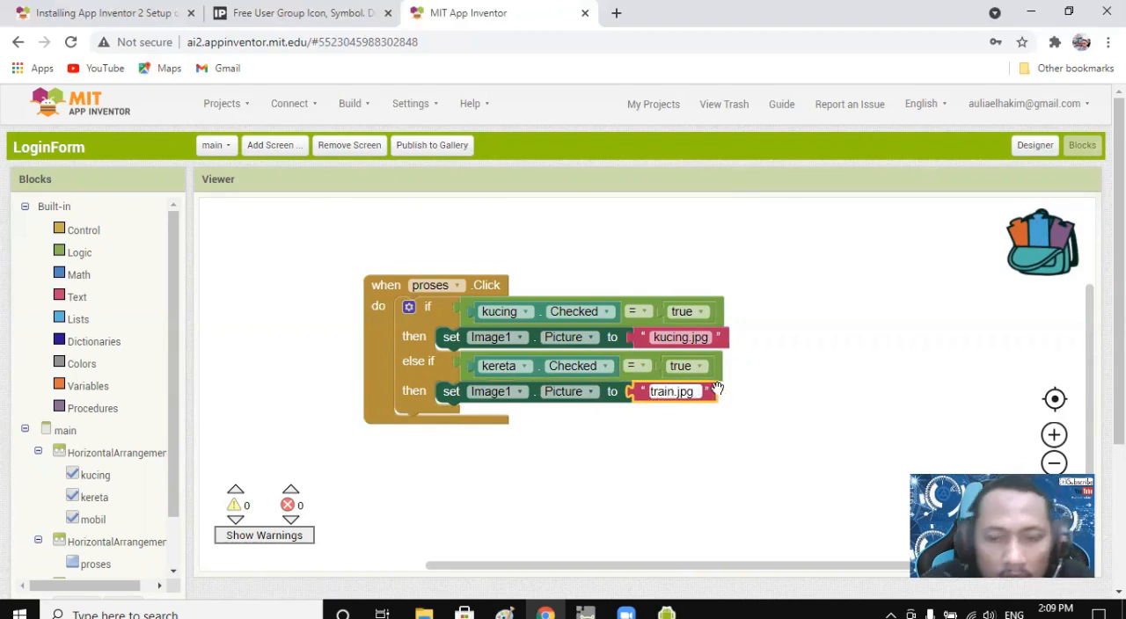
left_click(573, 431)
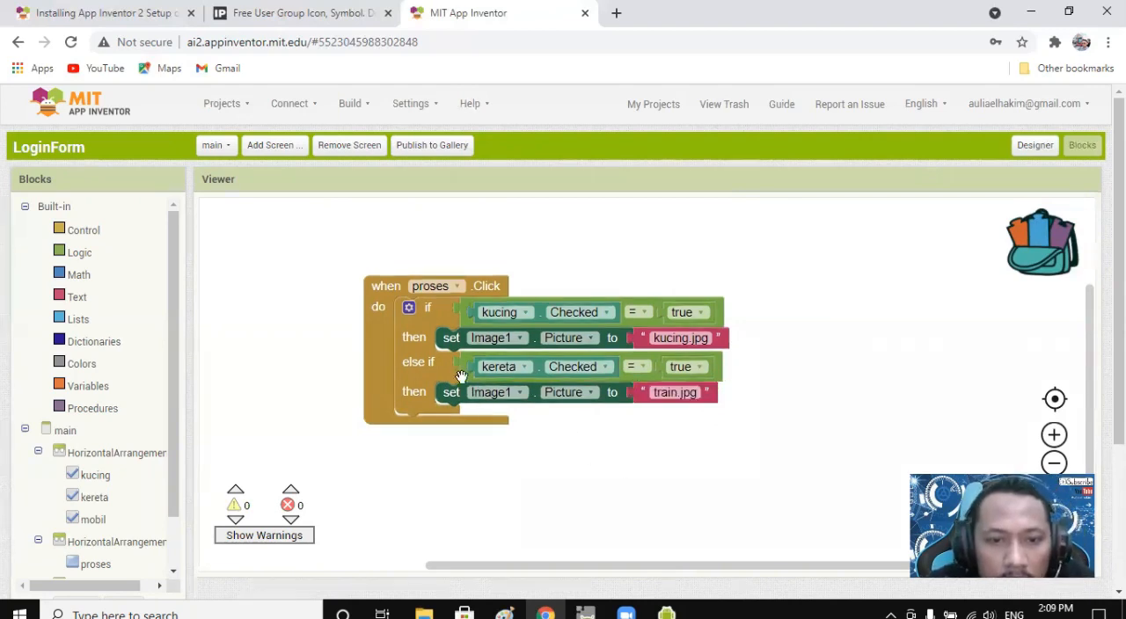
Add a second else if branch to the if block in the proses.Click event.
left_click(409, 308)
left_click_drag(402, 451, 492, 507)
left_click(566, 458)
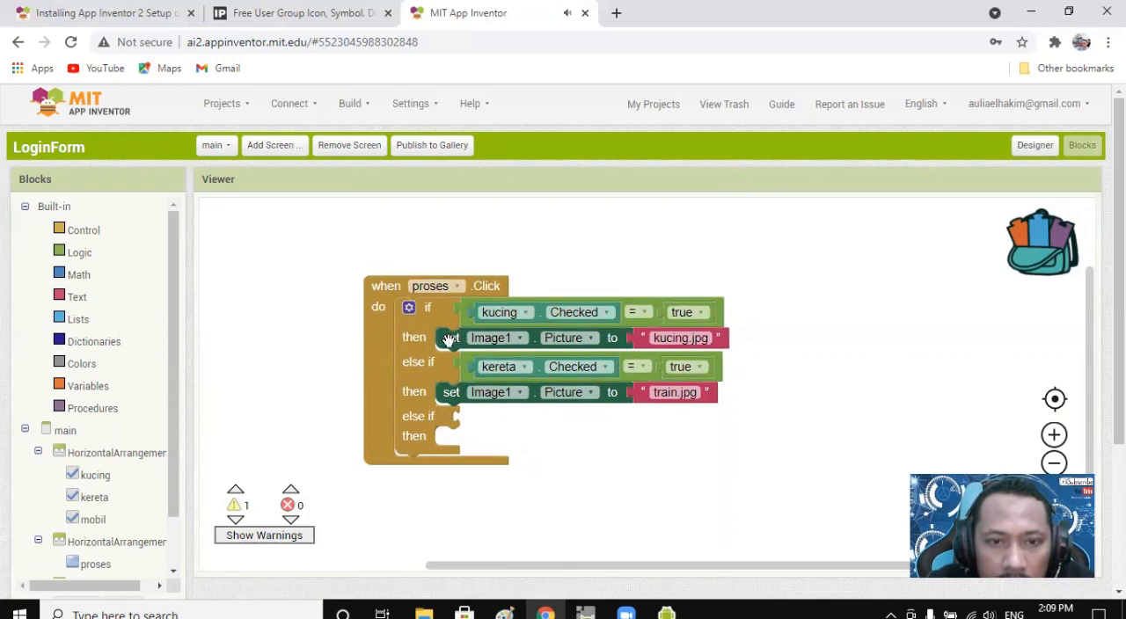
Duplicate the kucing.Checked = true condition into the second else if socket and change its component to mobil.
left_click(461, 310)
key("ctrl+c")
key("ctrl+v")
left_click_drag(475, 338, 458, 429)
left_click(516, 422)
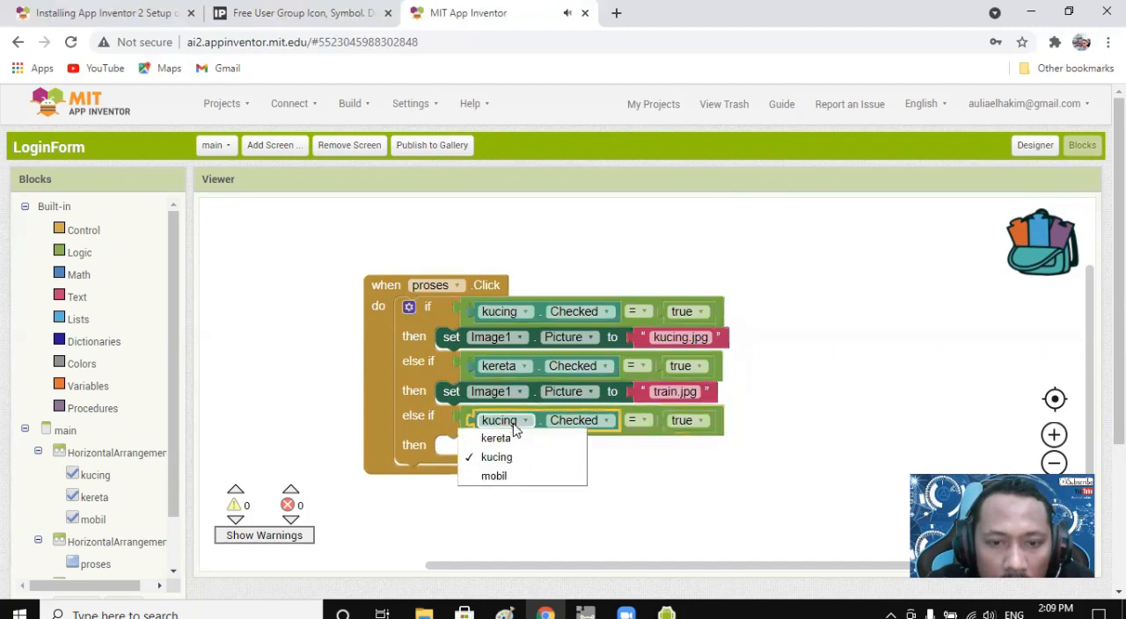
left_click(494, 476)
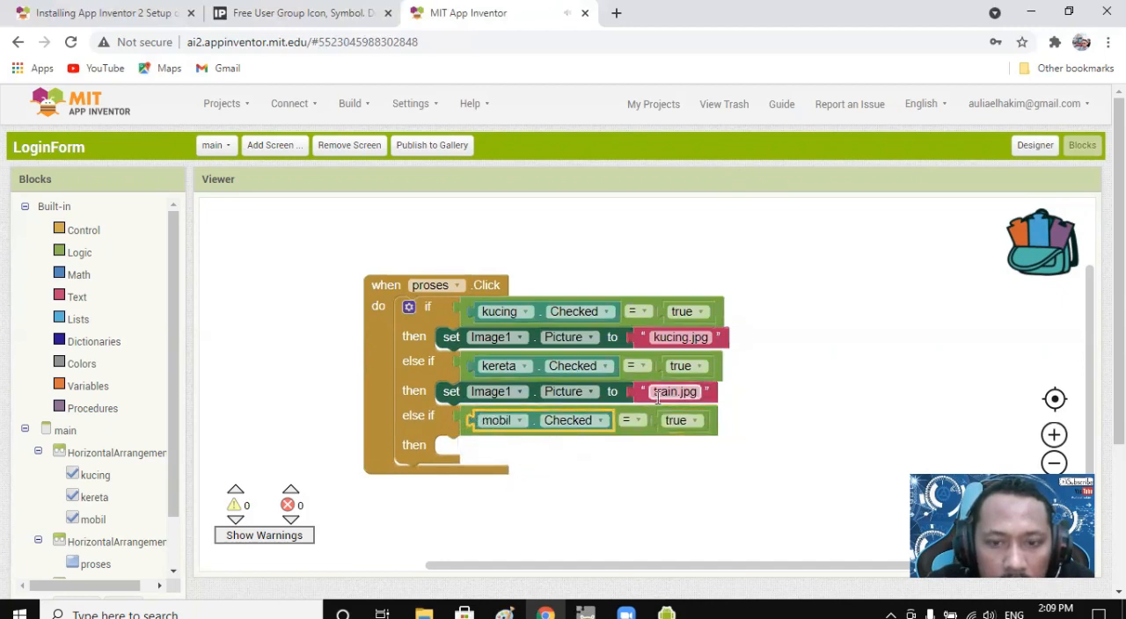
Duplicate the set Image1.Picture block with train.jpg into the then branch of the mobil.Checked condition.
left_click(451, 392)
key("ctrl+c")
key("ctrl+v")
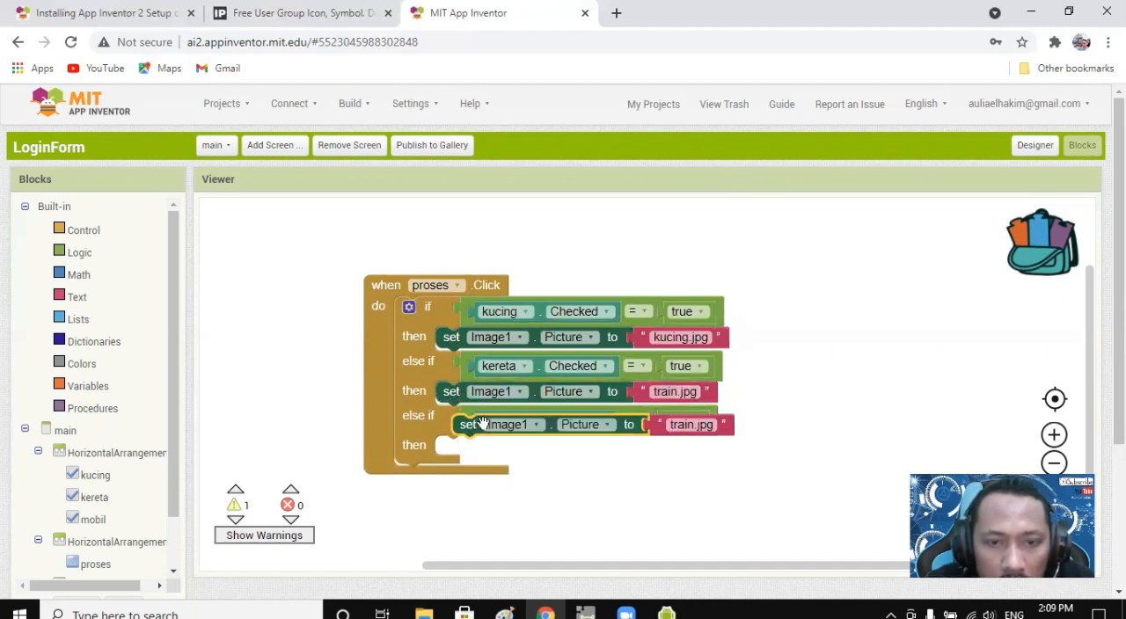
left_click_drag(471, 426, 464, 448)
Change the picture text in the mobil branch to car.jpg.
left_click(691, 449)
left_click(673, 445)
key("BackSpace")
key("BackSpace")
key("BackSpace")
key("BackSpace")
key("BackSpace")
type("car")
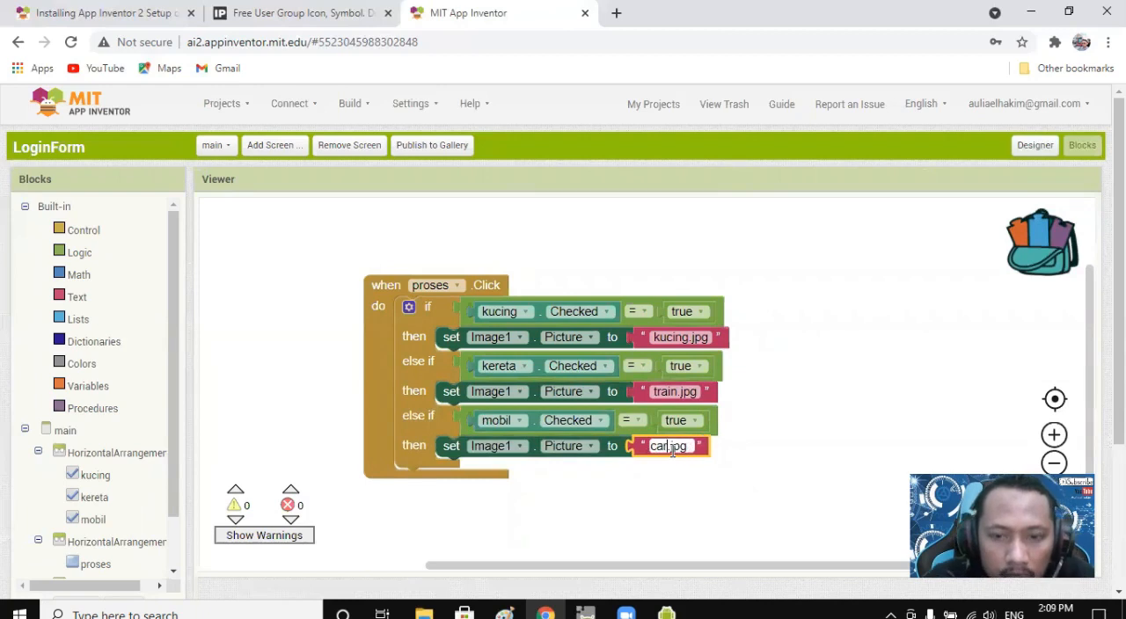
left_click(691, 485)
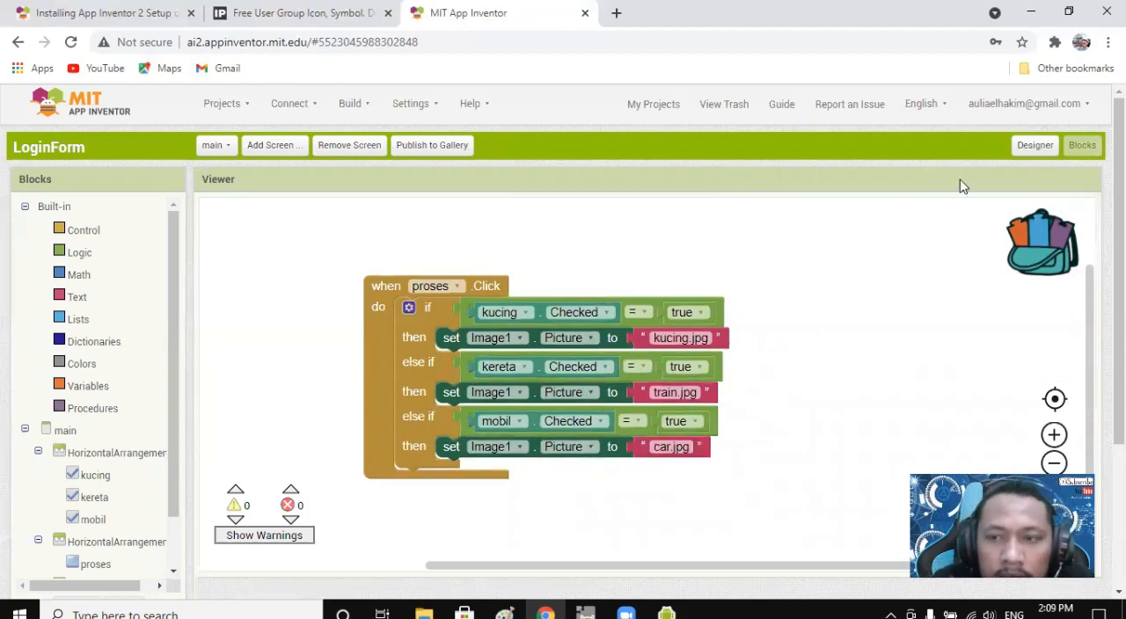
Compare the picture names in the blocks with the project's uploaded media in the Designer, and return to the block editor.
left_click(1036, 146)
scroll(651, 460, "down", 5)
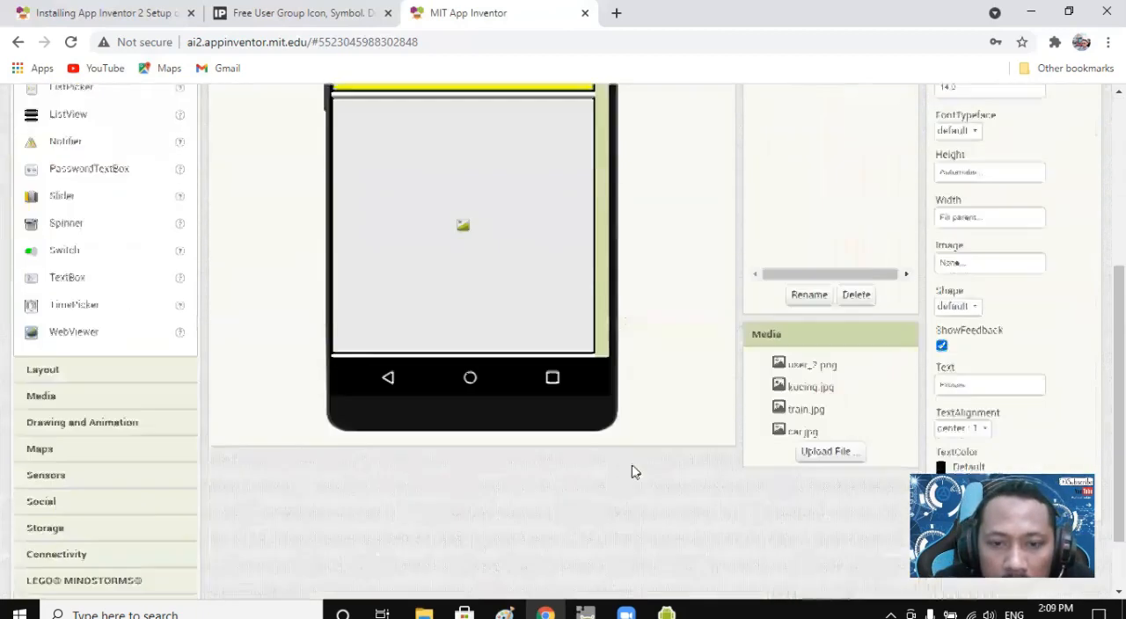
scroll(825, 380, "up", 5)
scroll(824, 378, "down", 5)
scroll(838, 345, "up", 5)
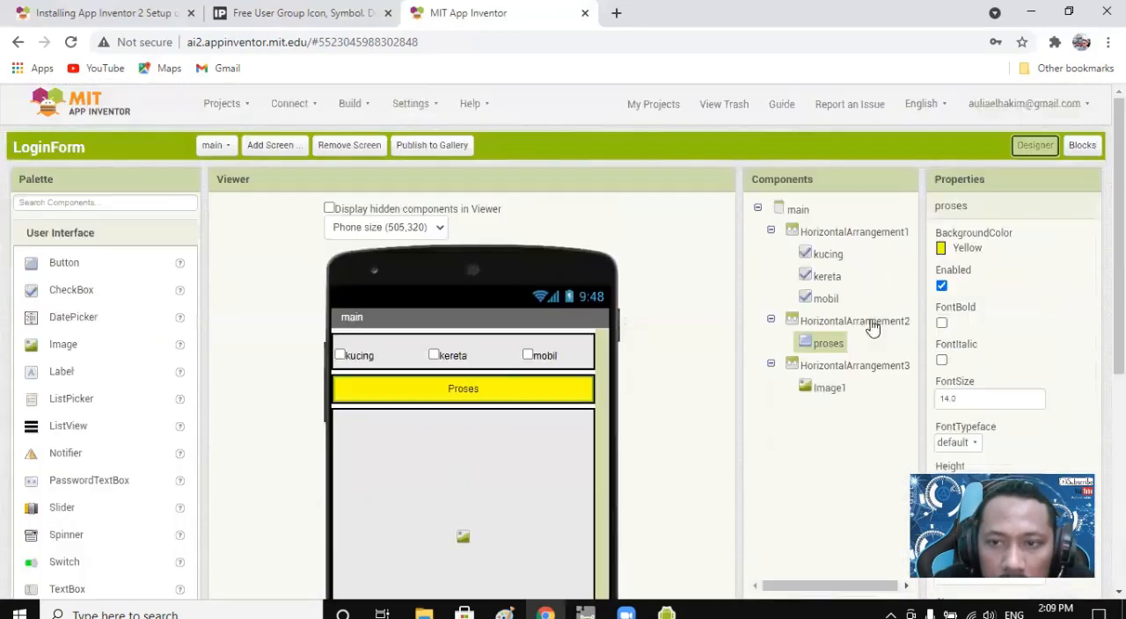
left_click(1082, 146)
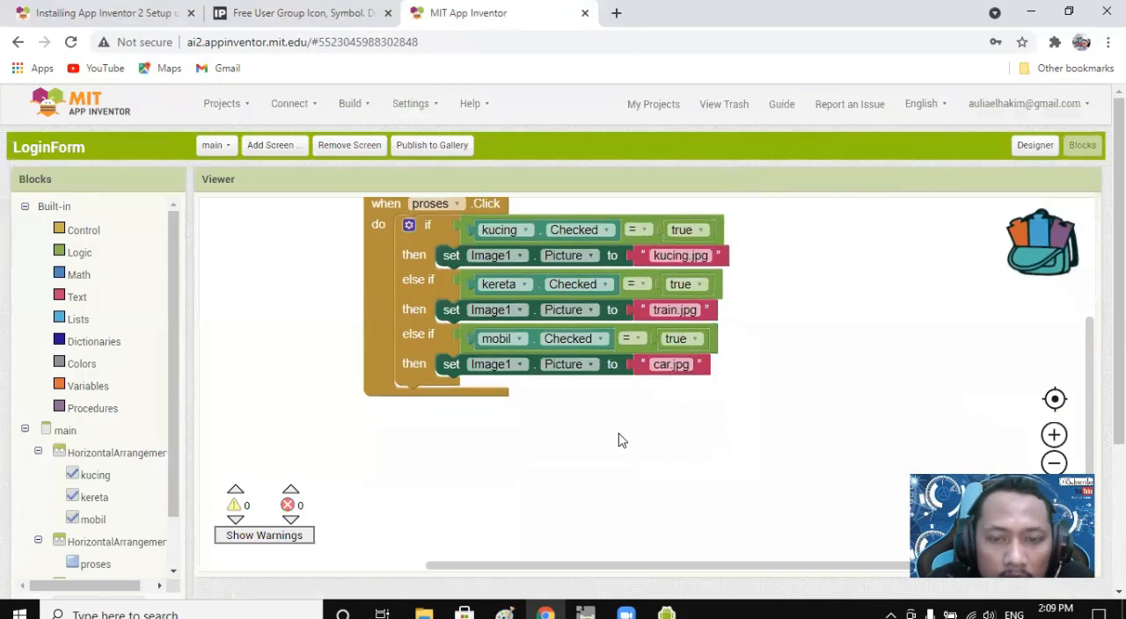
scroll(621, 440, "up", 2)
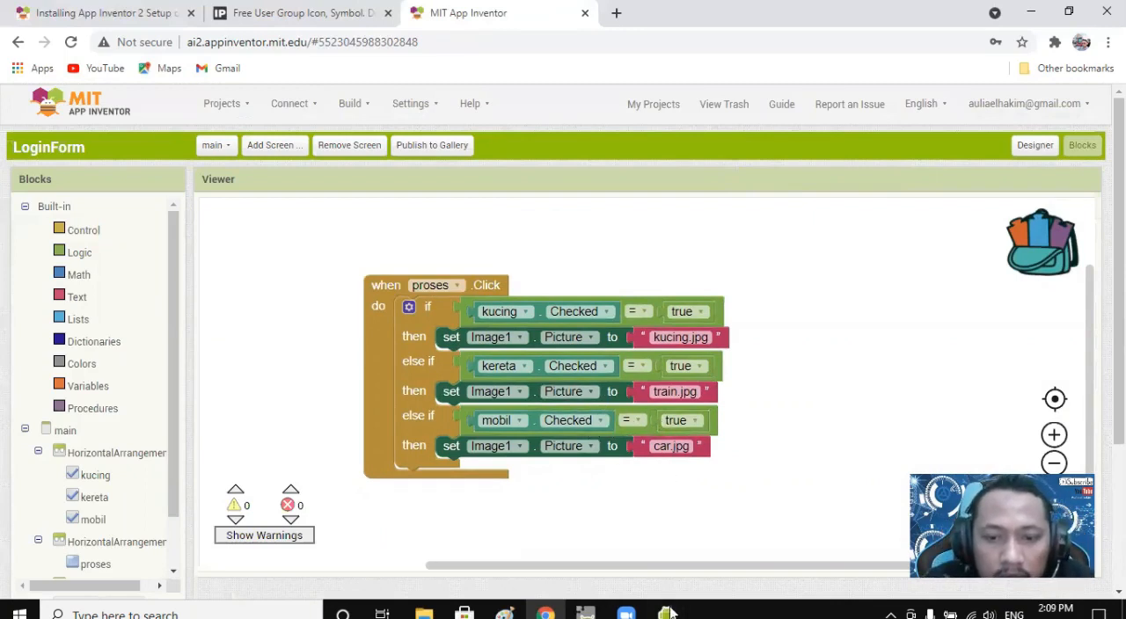
Switch to the Android emulator to view the running main screen, and go back to the block editor.
mouse_move(666, 613)
left_click(742, 551)
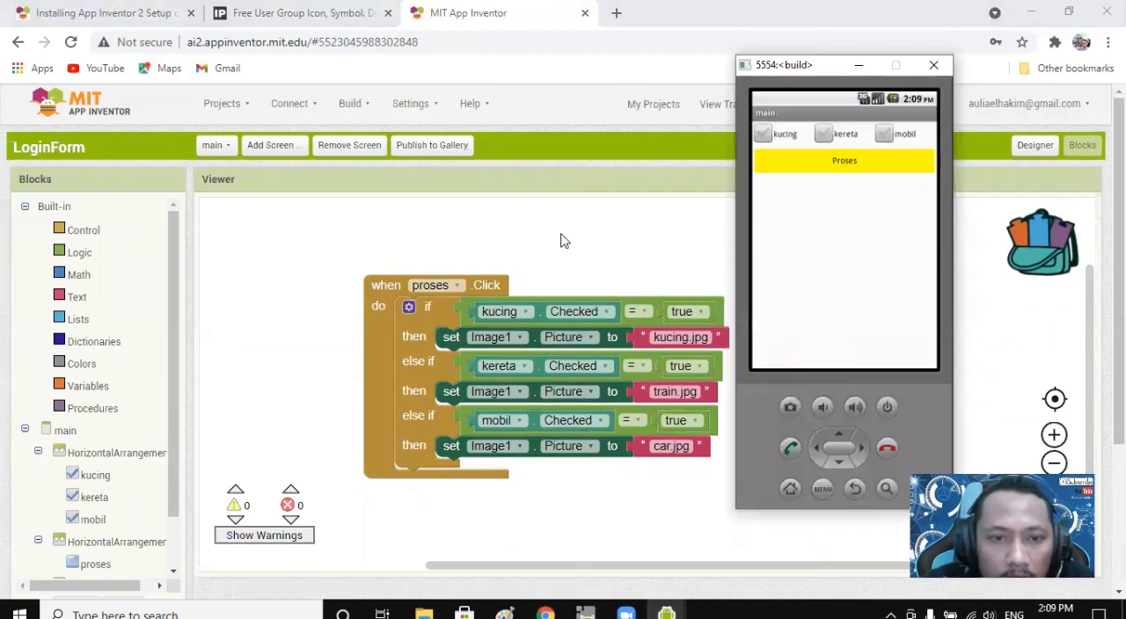
left_click(620, 255)
Place a when main.BackPressed event block in the workspace below the proses.Click event.
scroll(382, 377, "down", 2)
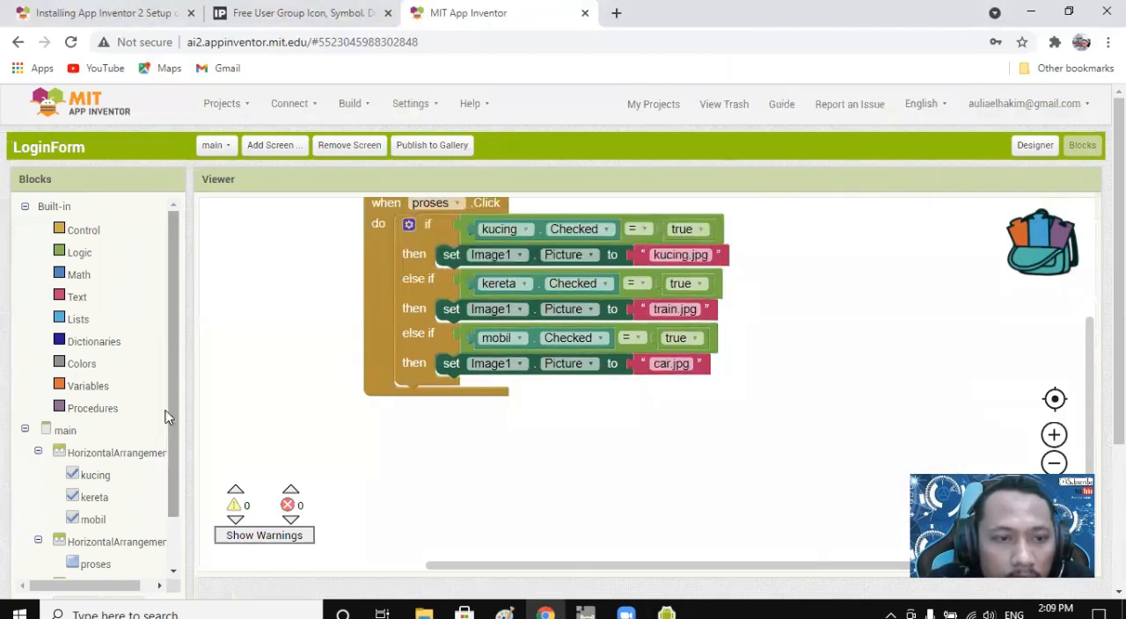
left_click(77, 231)
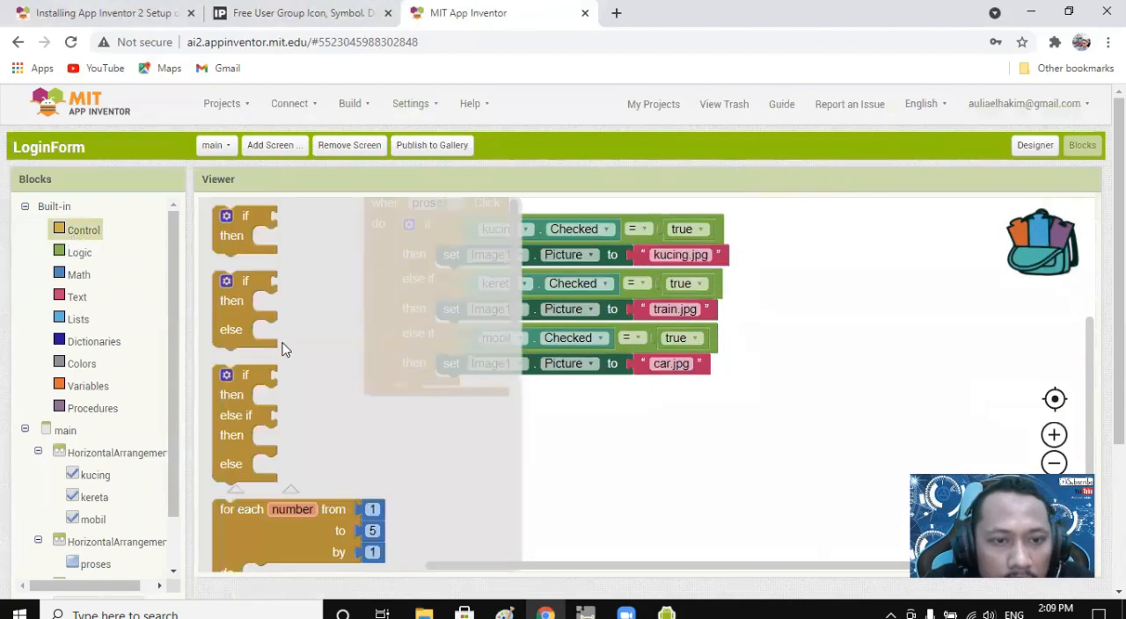
scroll(282, 347, "down", 5)
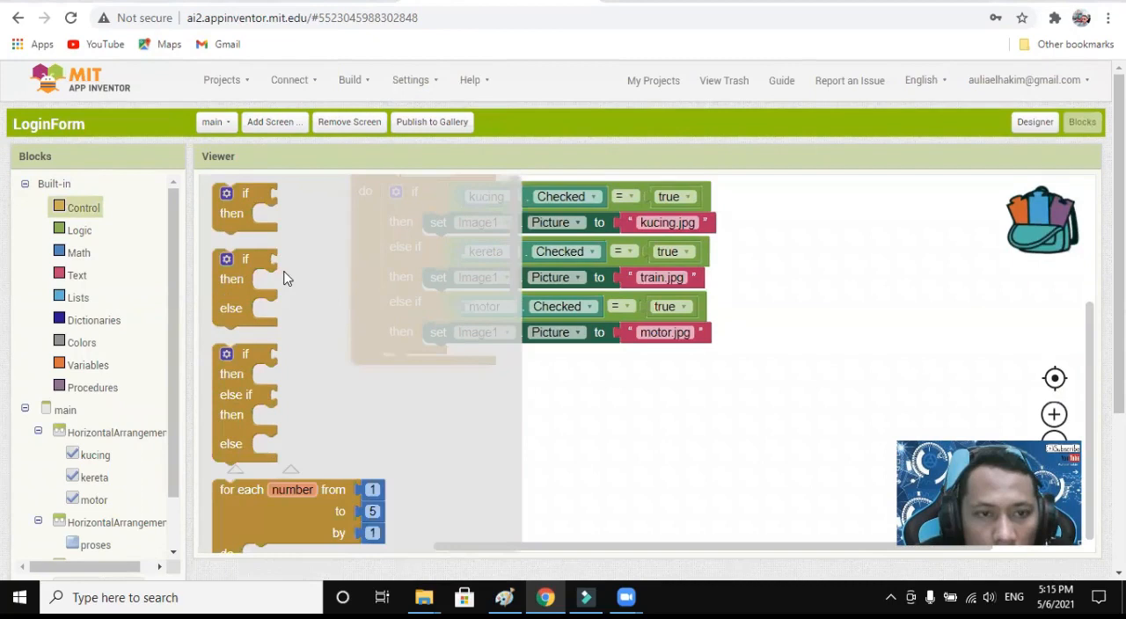
scroll(290, 283, "down", 5)
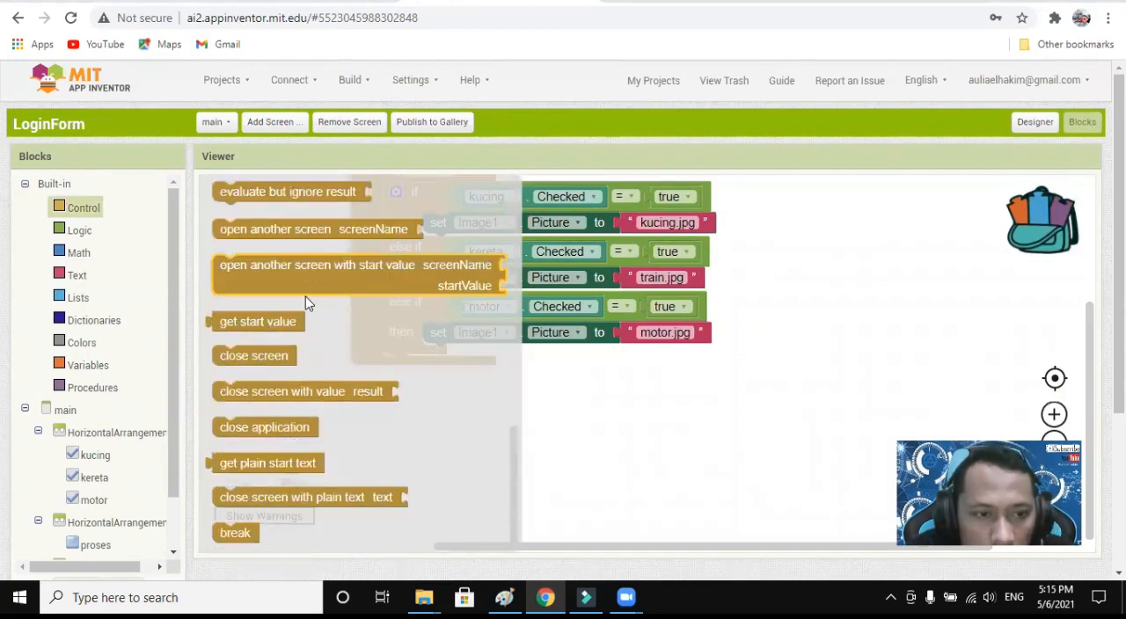
scroll(329, 385, "up", 5)
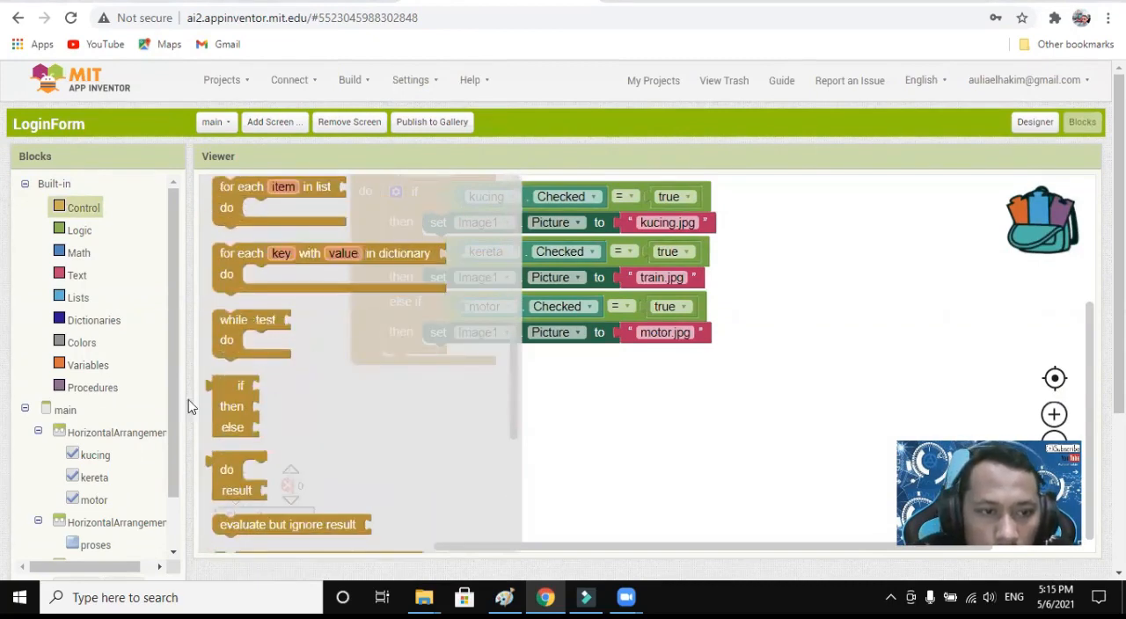
left_click(57, 413)
scroll(402, 371, "up", 3)
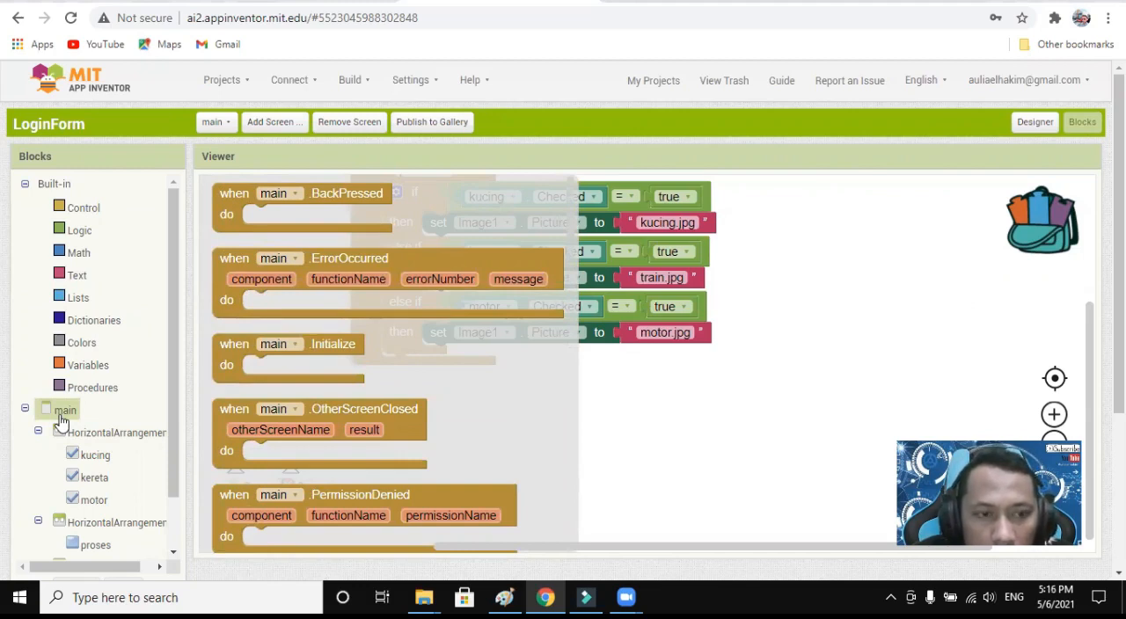
left_click(284, 211)
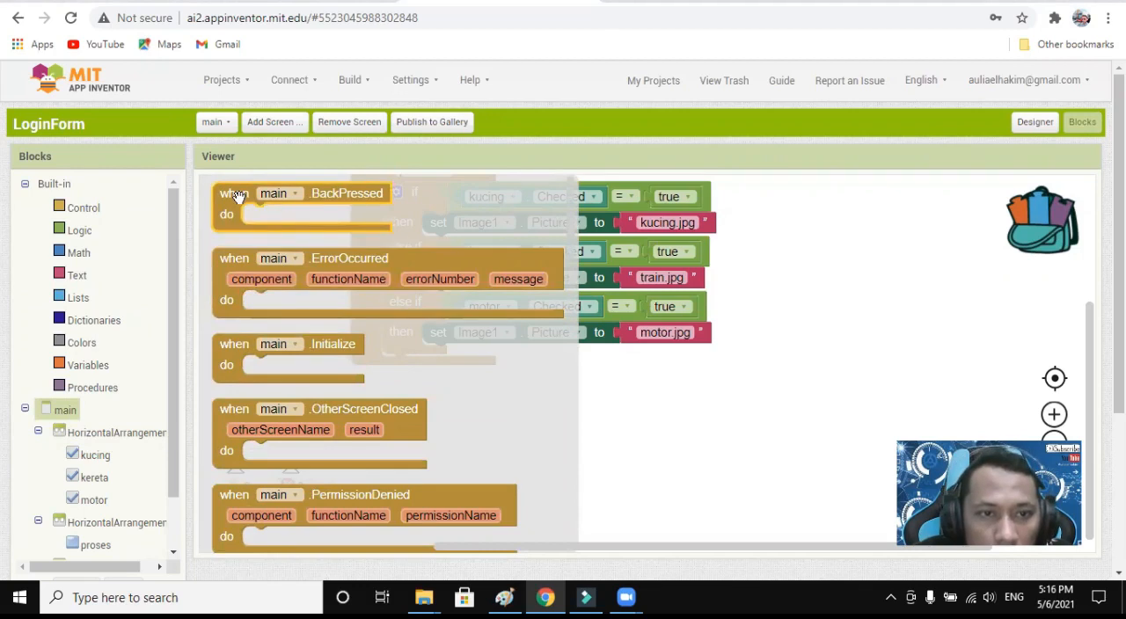
left_click_drag(234, 195, 369, 401)
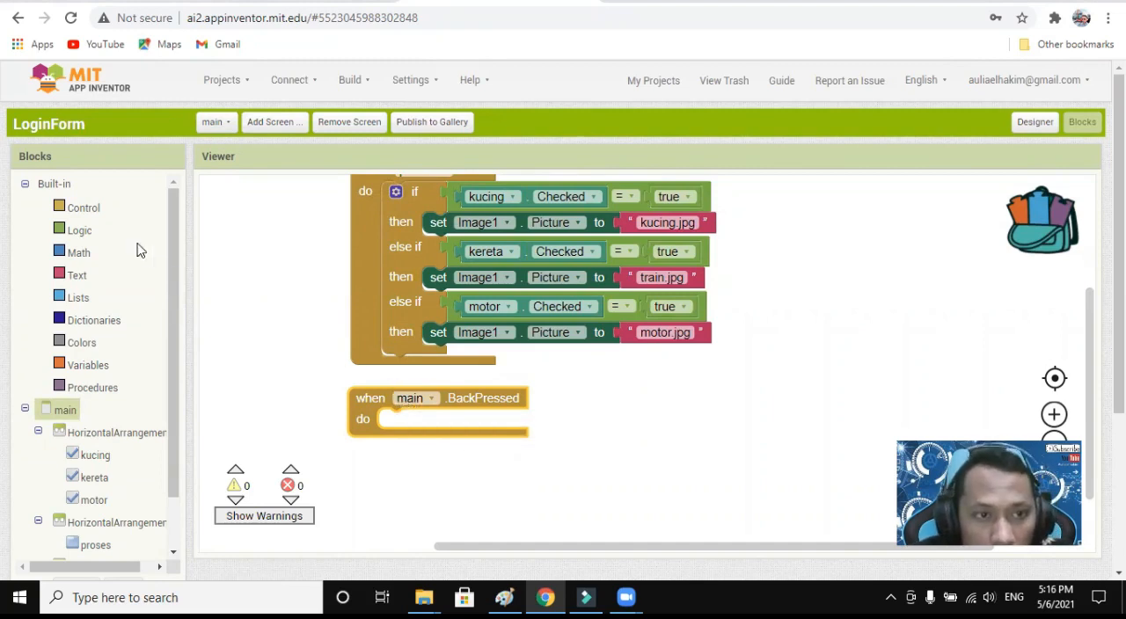
Put an open another screen block inside main.BackPressed and attach an empty text string as its screenName.
left_click(85, 209)
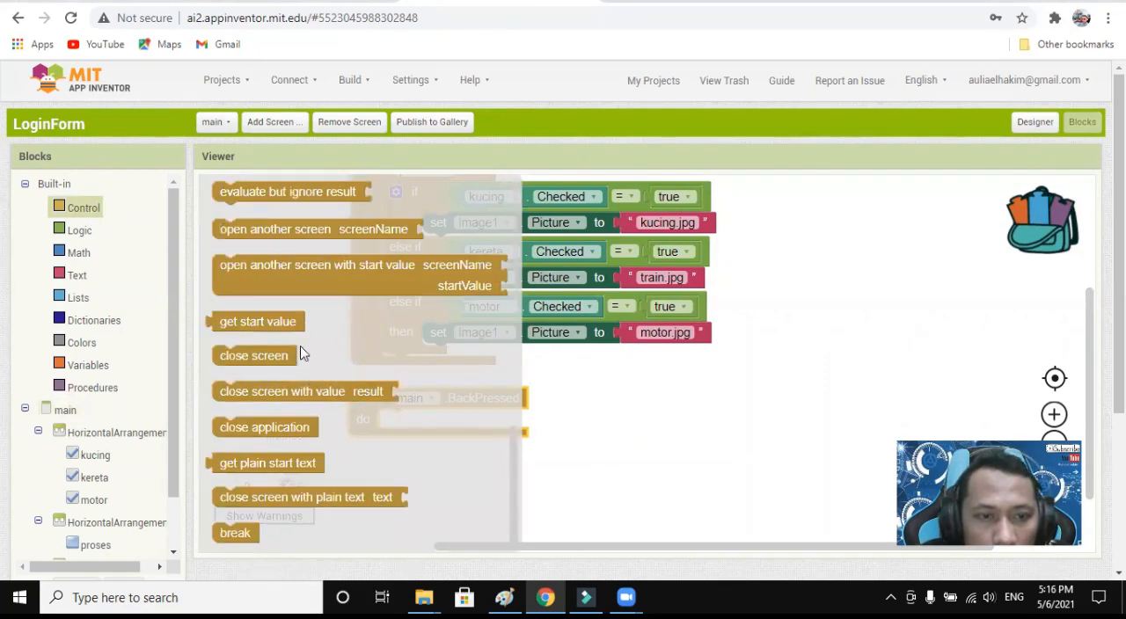
left_click_drag(304, 230, 454, 414)
left_click(77, 275)
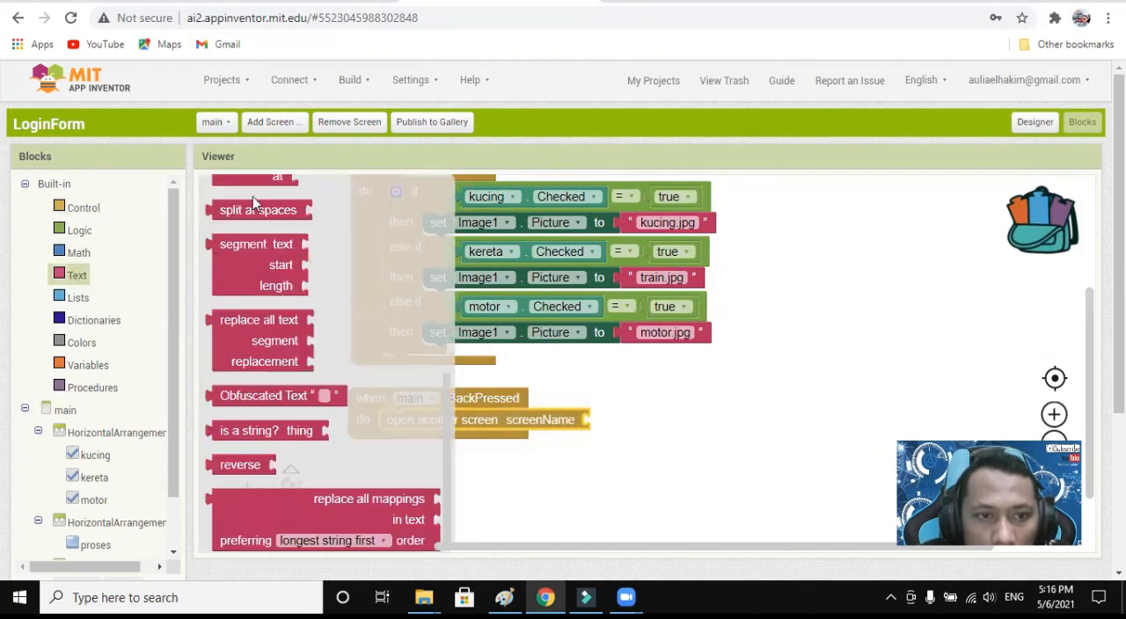
left_click_drag(230, 193, 628, 421)
Set the screenName text of the open another screen block in main.BackPressed to Screen1, matching the project's screen list.
left_click(226, 124)
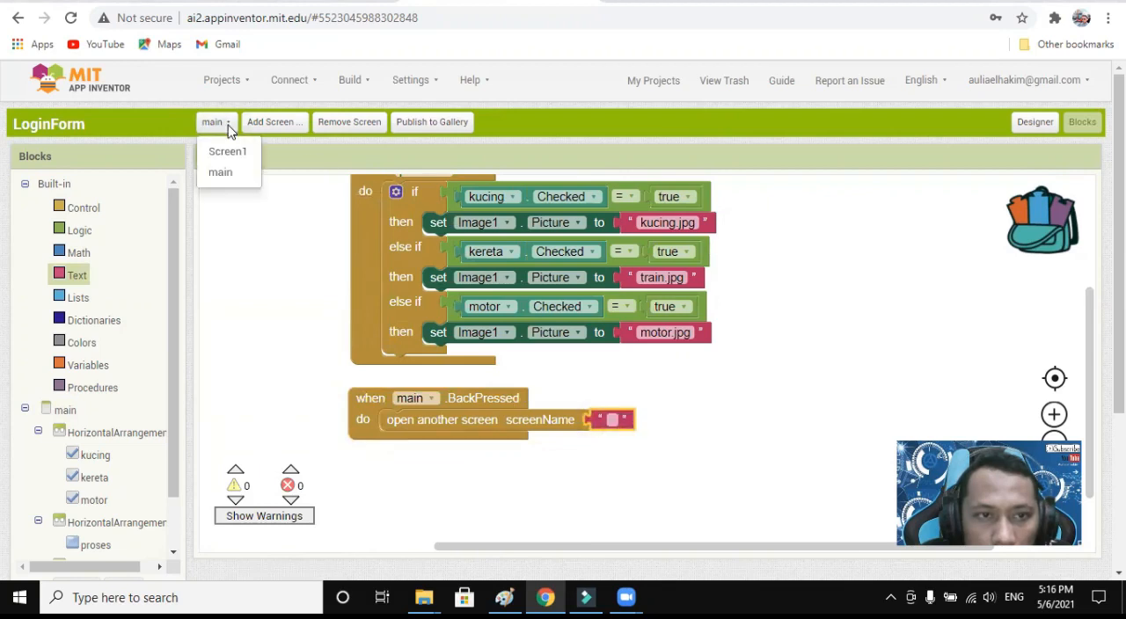
left_click(228, 129)
left_click(612, 419)
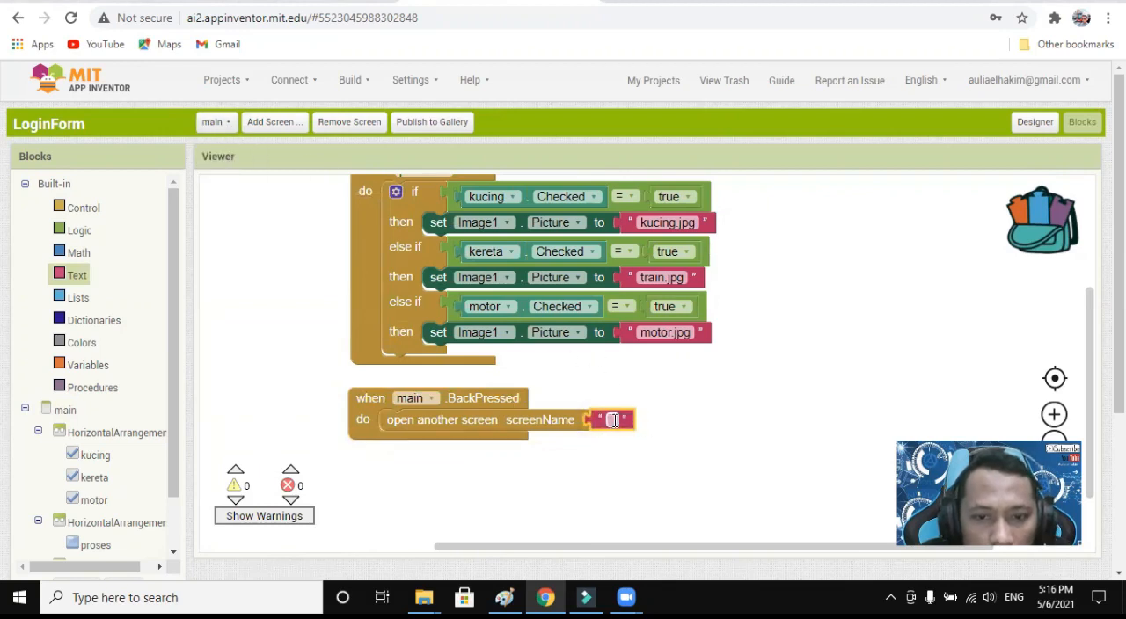
type("Sc")
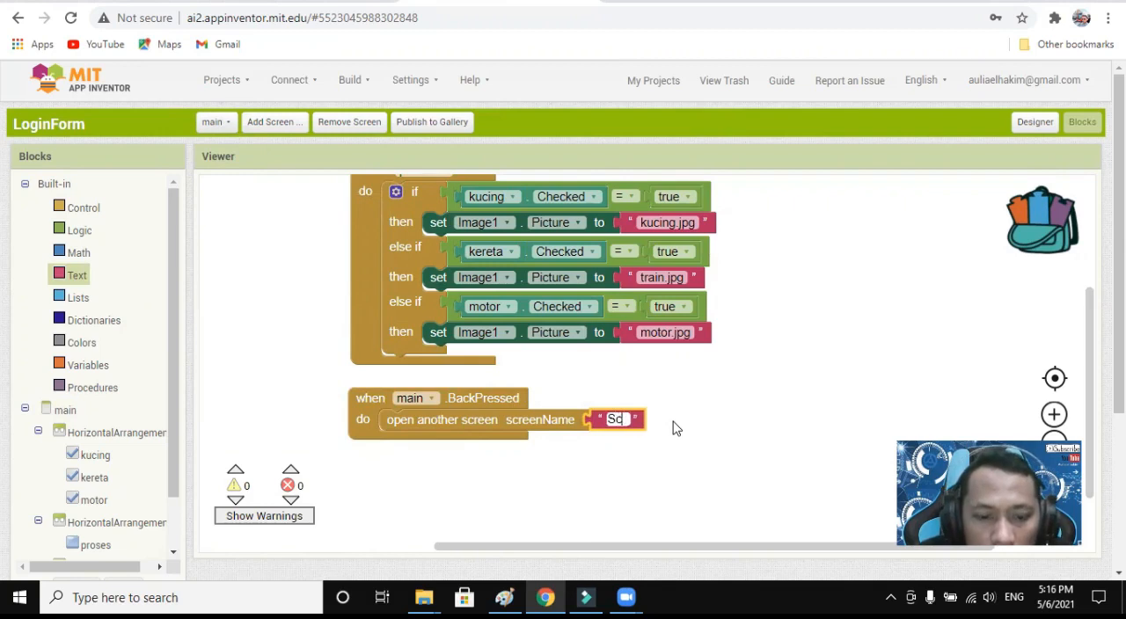
type("reen1")
left_click(673, 428)
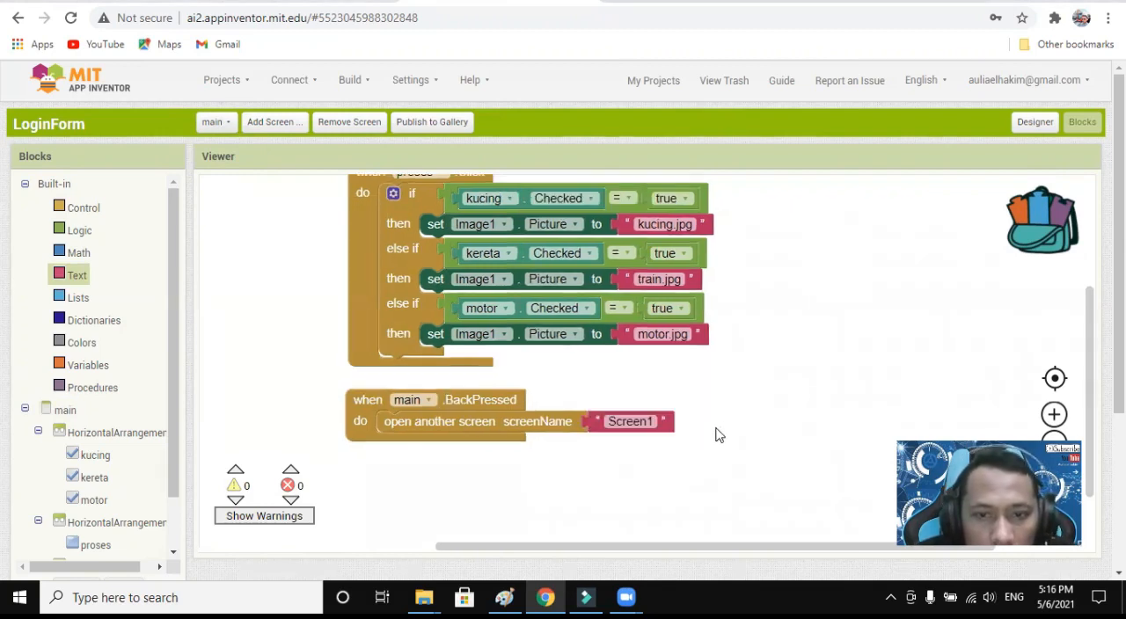
left_click(230, 124)
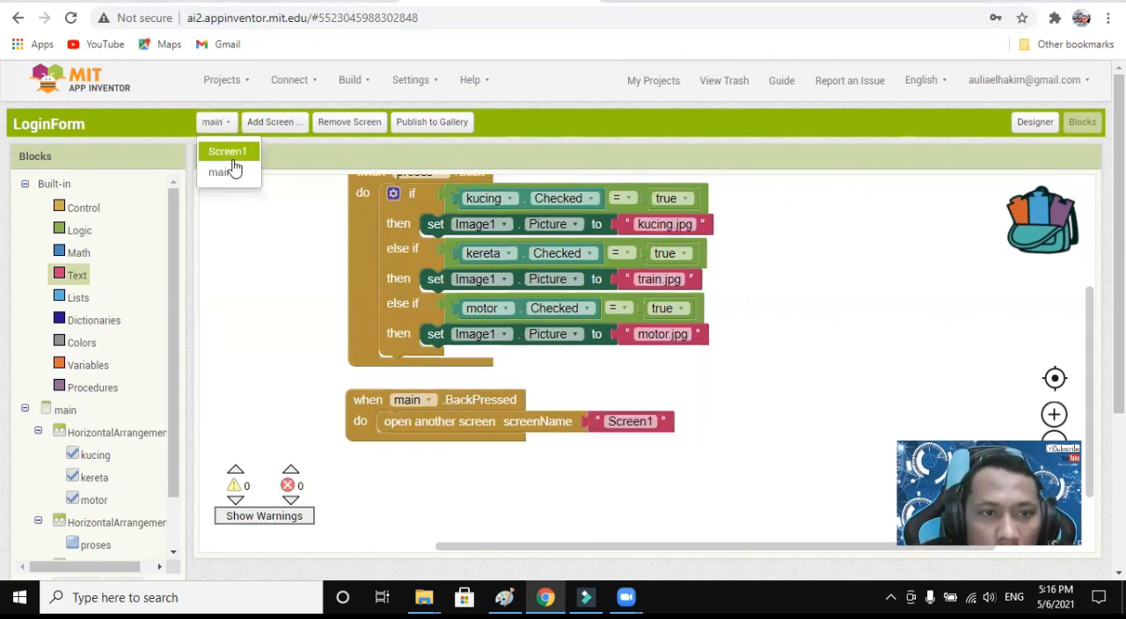
left_click(685, 404)
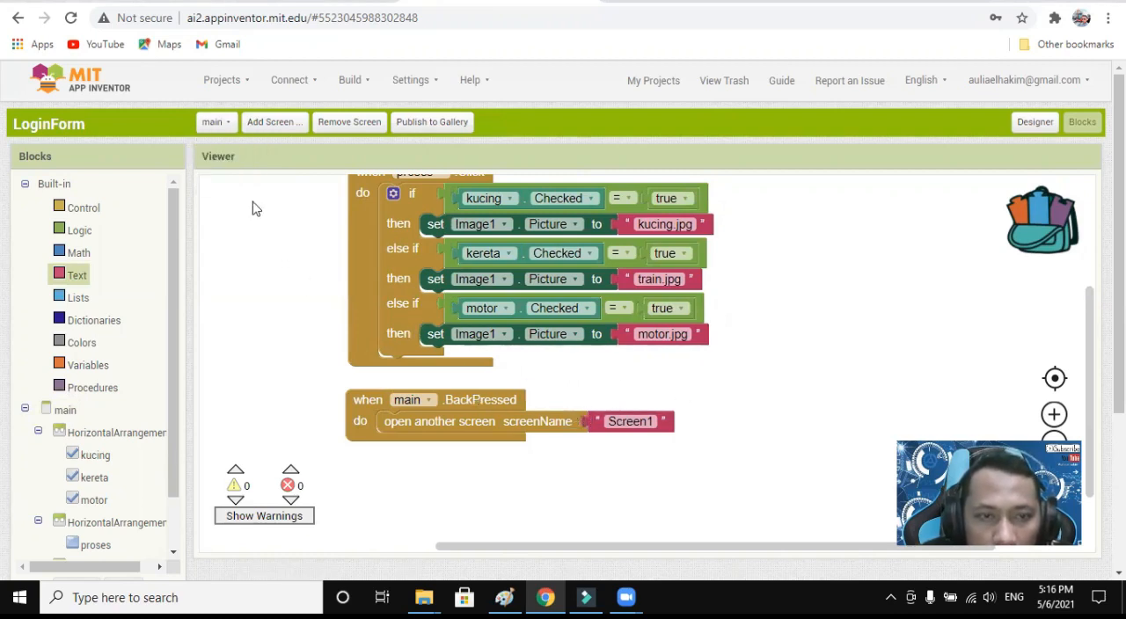
Switch to Screen1's blocks and place a when Screen1.BackPressed event block below the SignIn.Click event.
left_click(218, 123)
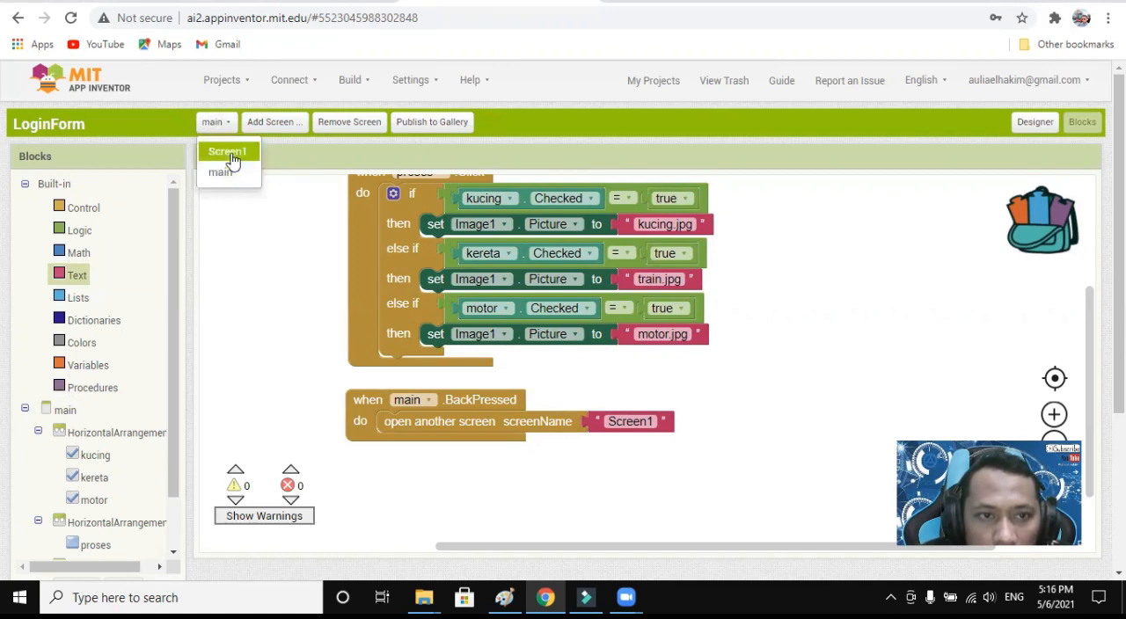
left_click(230, 154)
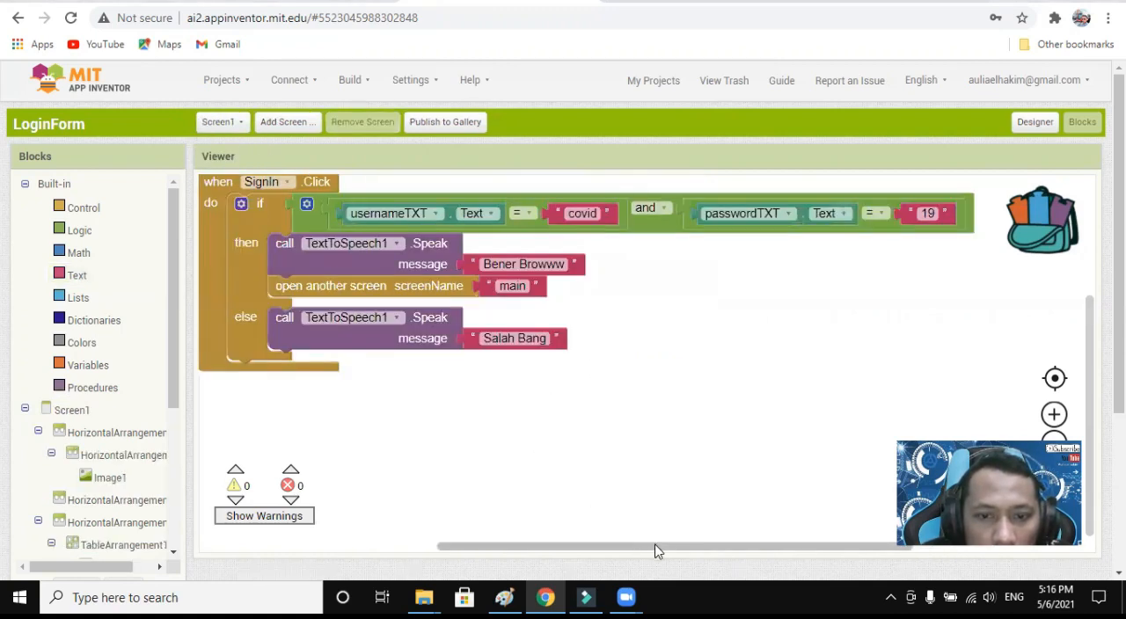
left_click_drag(655, 552, 646, 552)
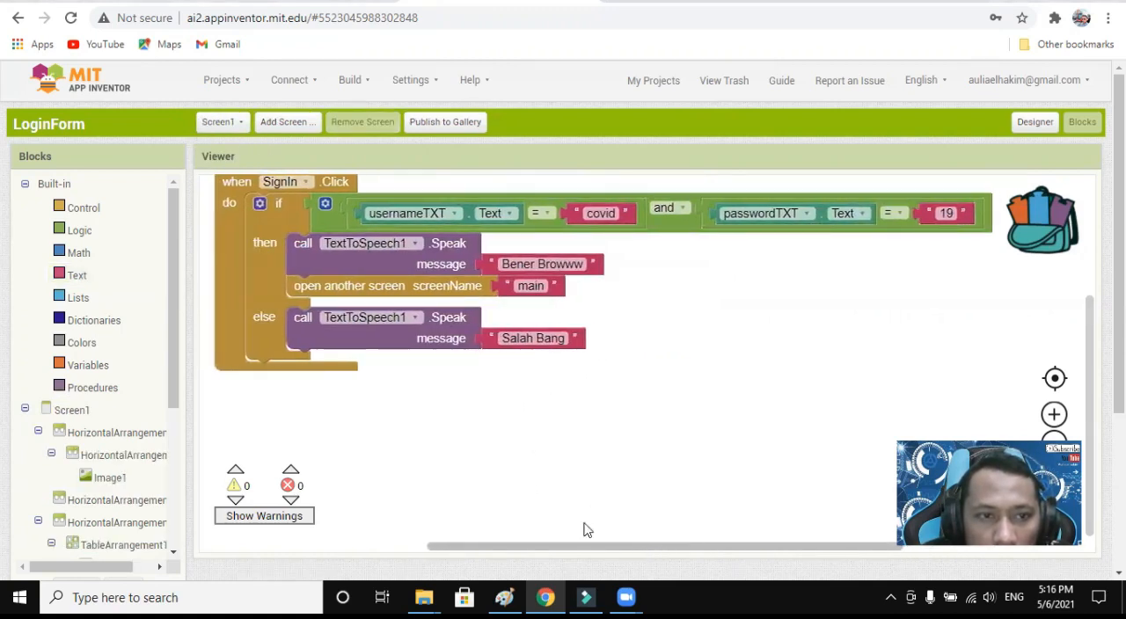
left_click(72, 410)
scroll(332, 202, "up", 10)
left_click_drag(380, 190, 386, 388)
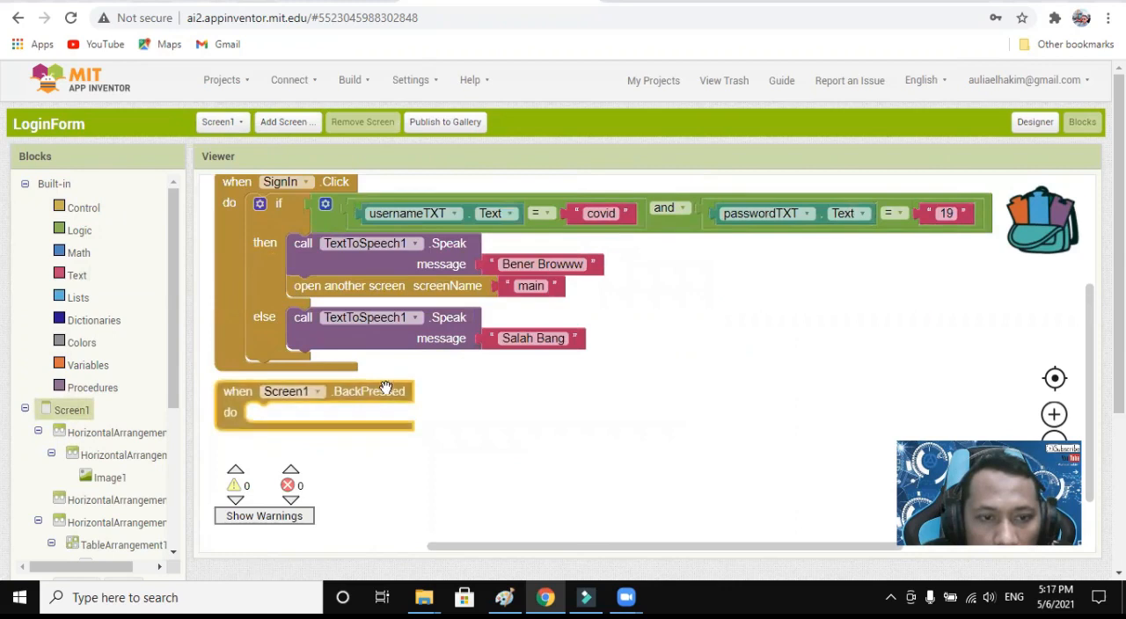
Put a close application block inside the Screen1.BackPressed event.
left_click(84, 207)
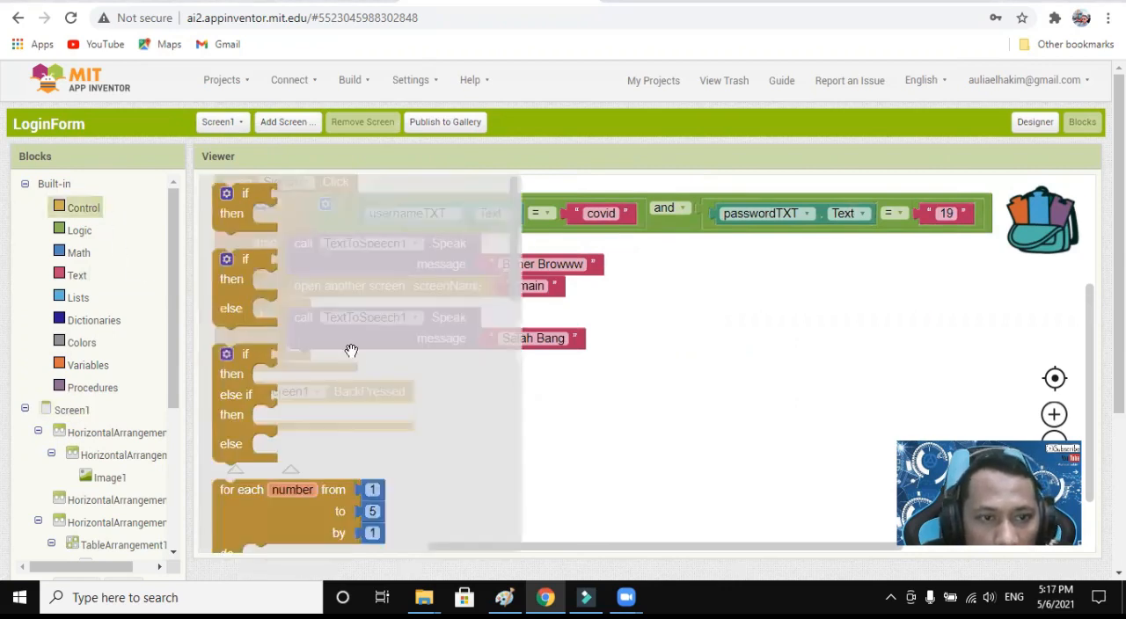
scroll(352, 352, "down", 10)
left_click(297, 429)
mouse_move(297, 429)
left_mouse_down()
mouse_move(333, 427)
mouse_move(303, 413)
left_mouse_up()
scroll(535, 396, "up", 2)
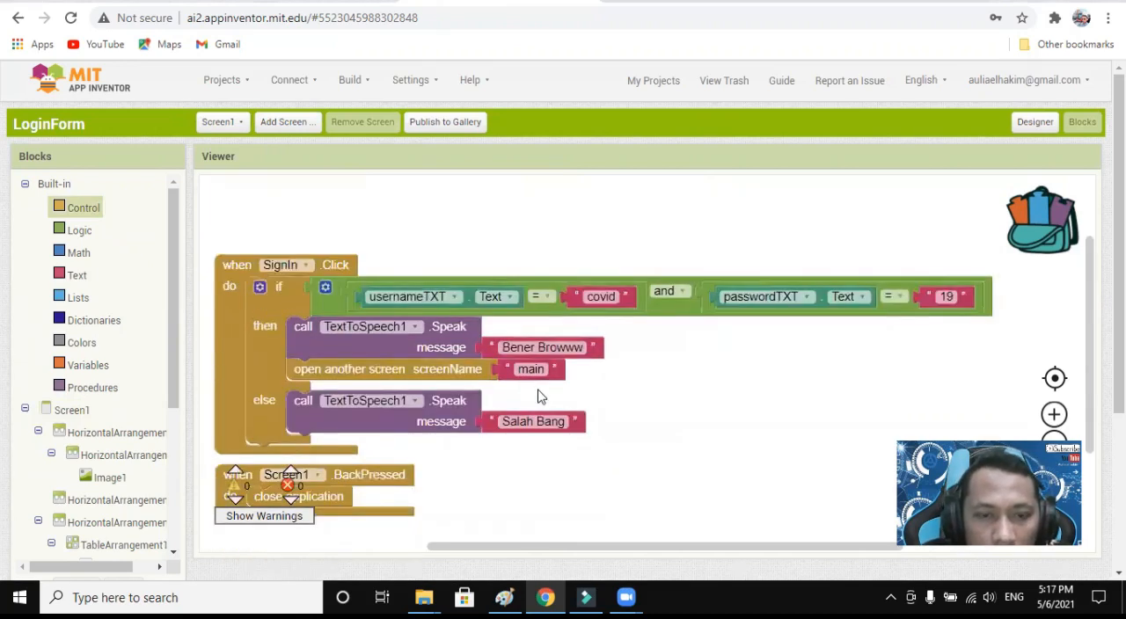
scroll(540, 397, "down", 2)
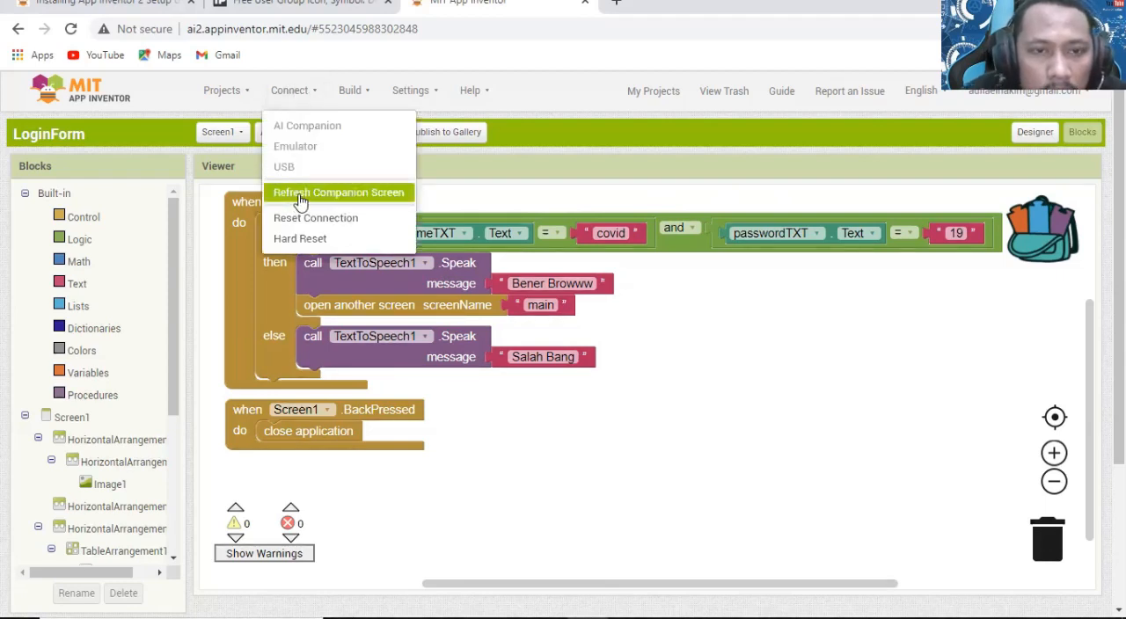
Sign in on the emulator's login screen with the username covid and the account password.
left_click(716, 323)
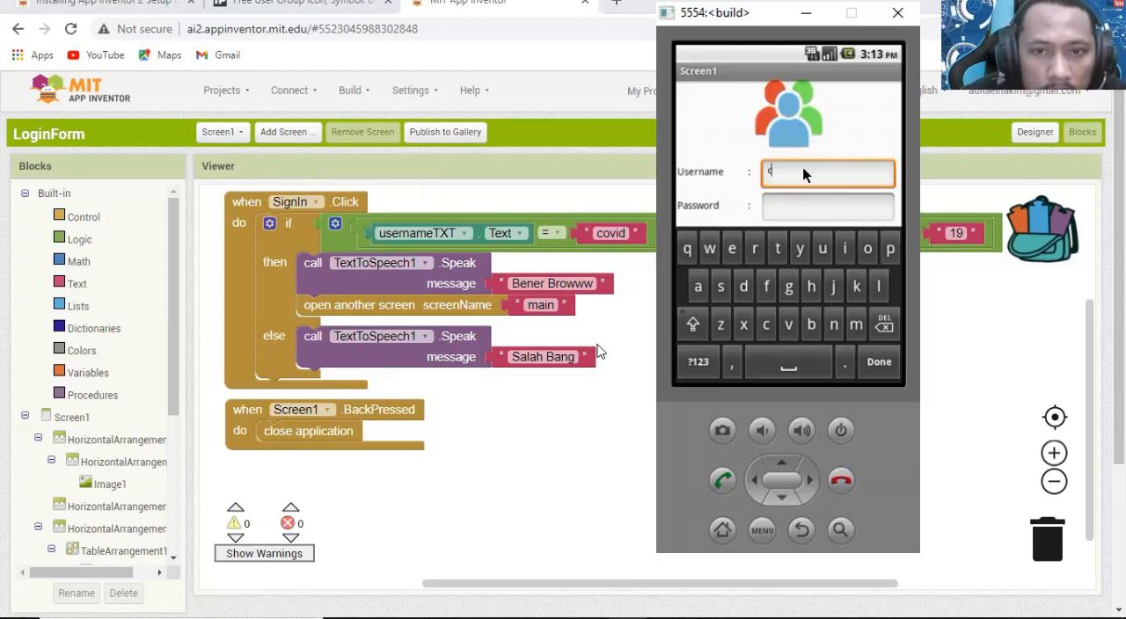
type("c")
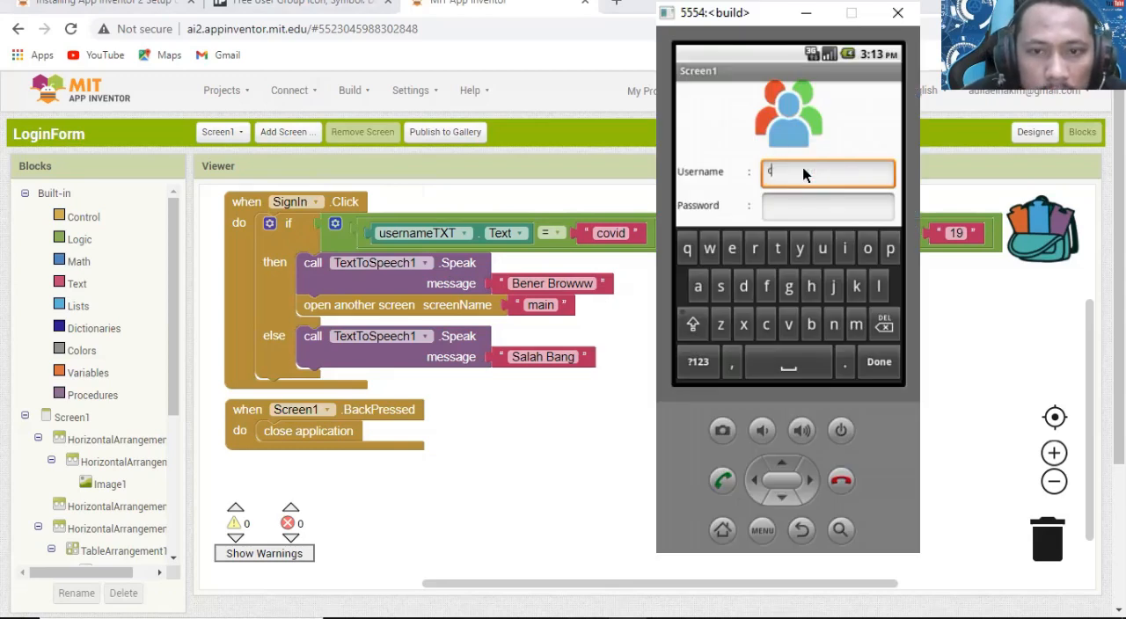
type("ovid")
left_click(801, 217)
left_click(801, 216)
type("19")
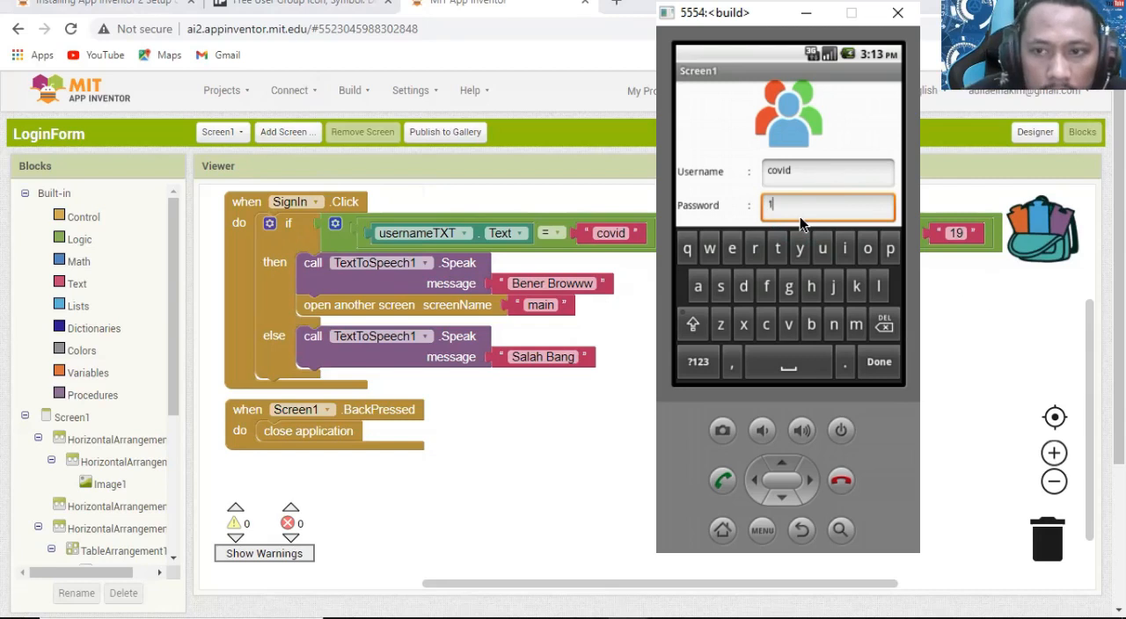
left_click(880, 362)
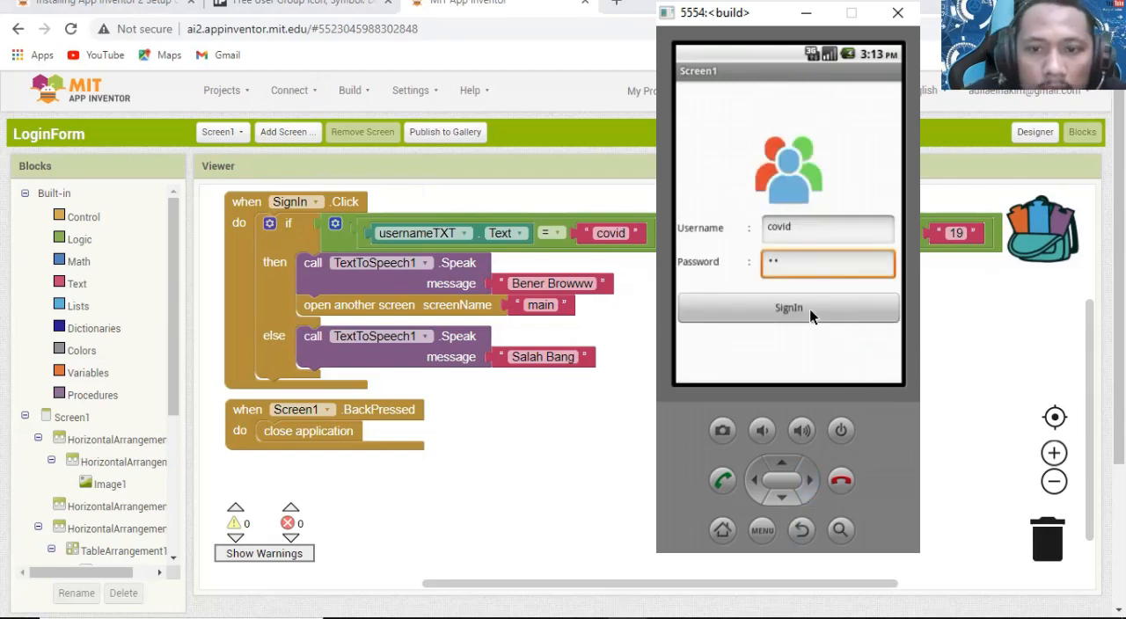
left_click(810, 309)
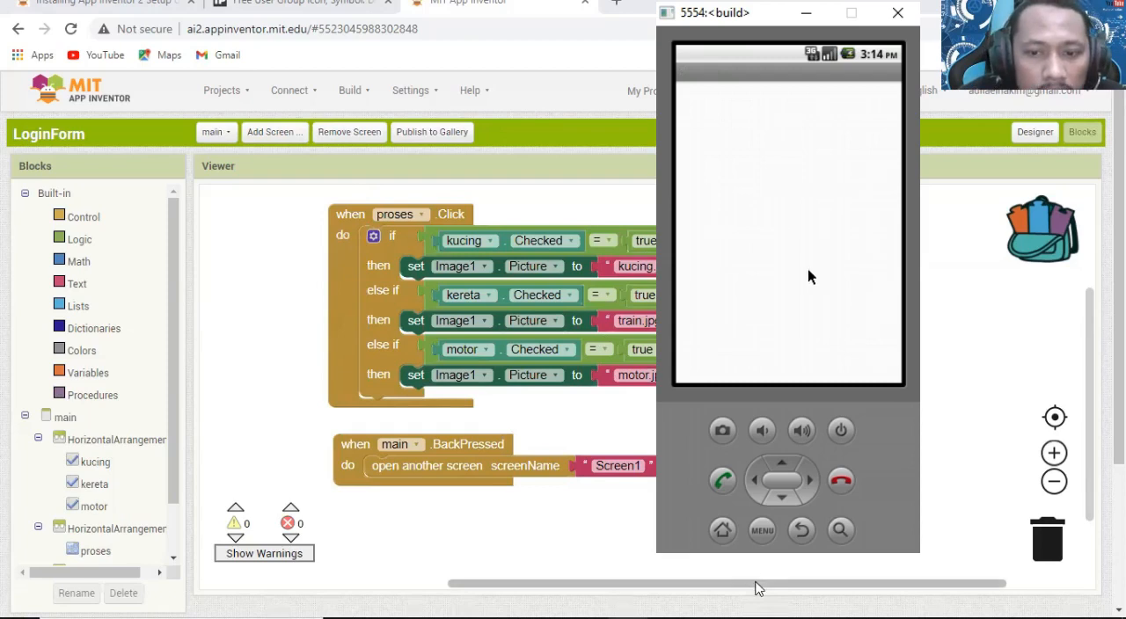
Show main in the Designer and test the kucing, kereta and motor check boxes one at a time with Proses in the emulator.
left_click_drag(759, 585, 814, 588)
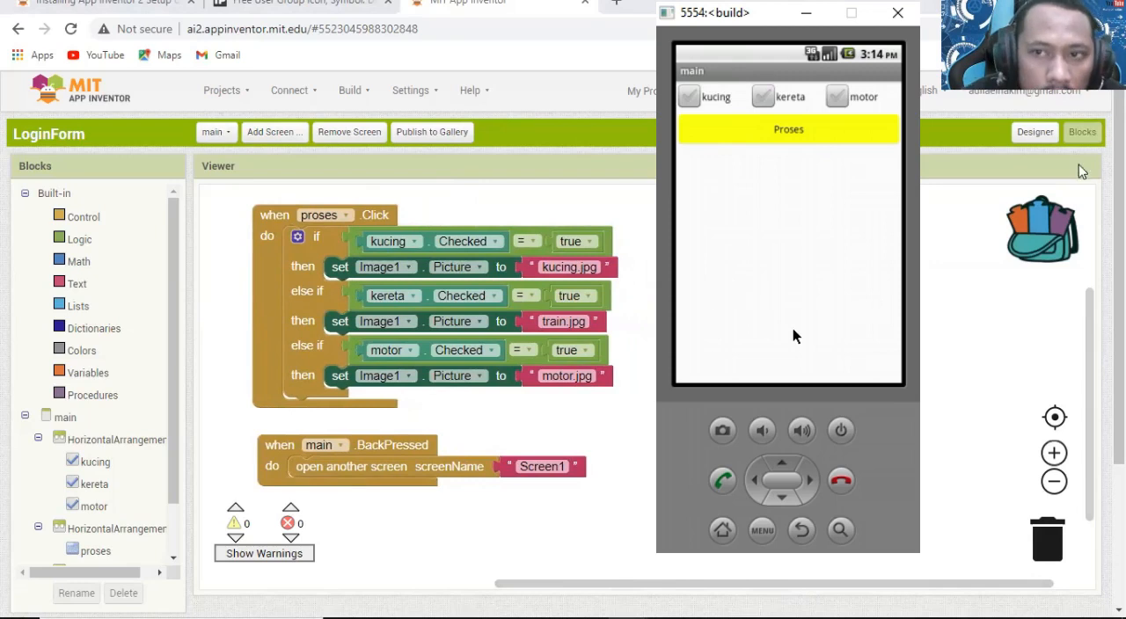
left_click(1036, 132)
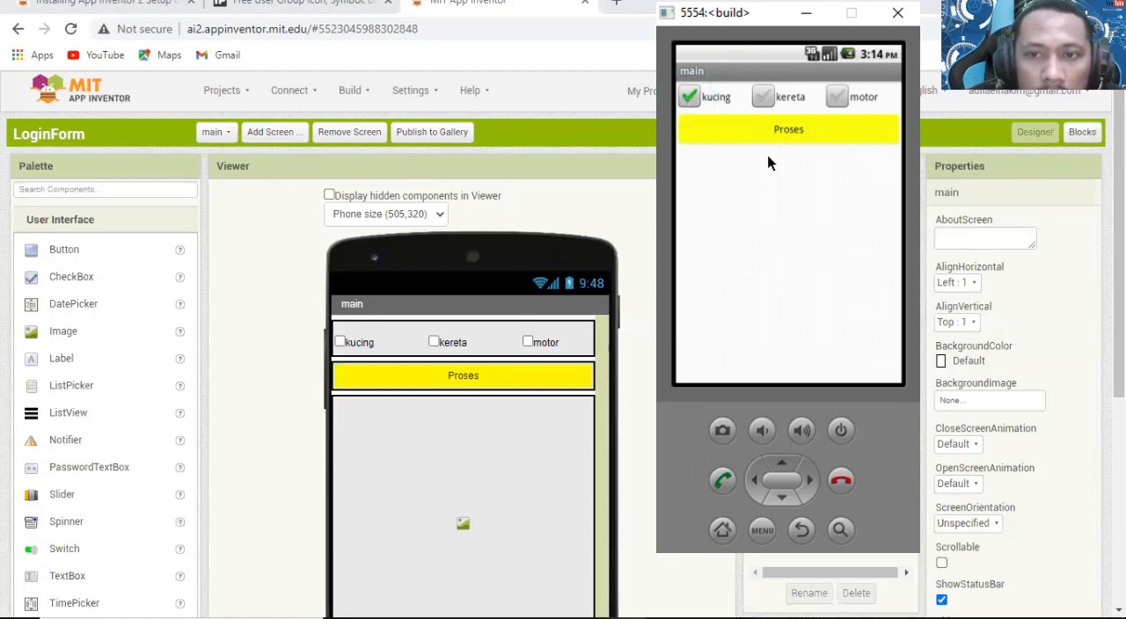
left_click(778, 132)
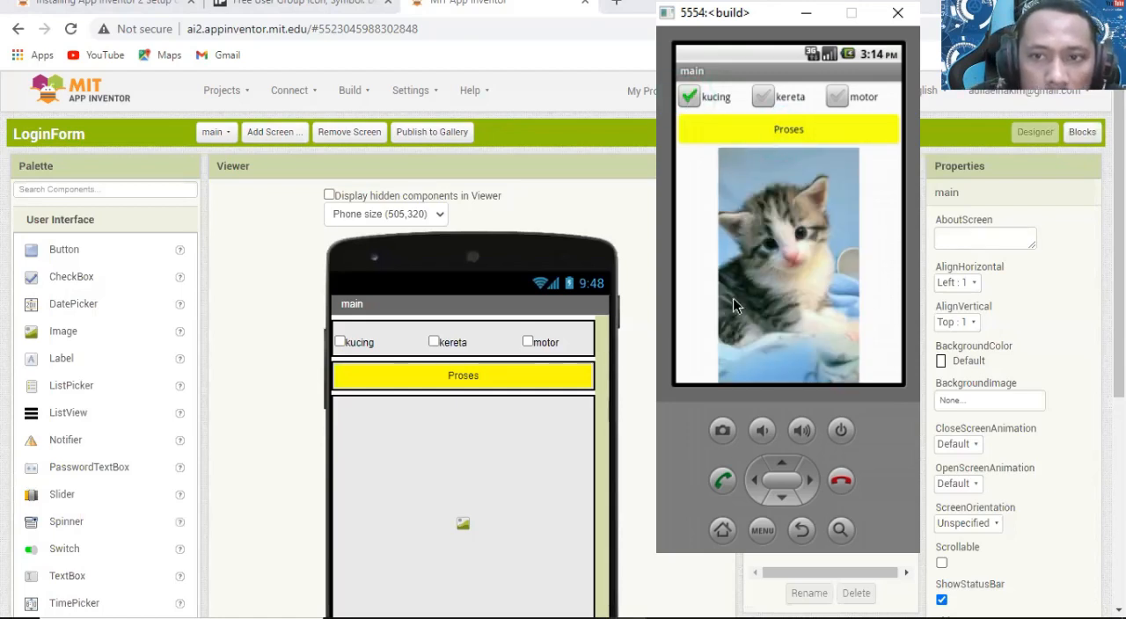
left_click(689, 99)
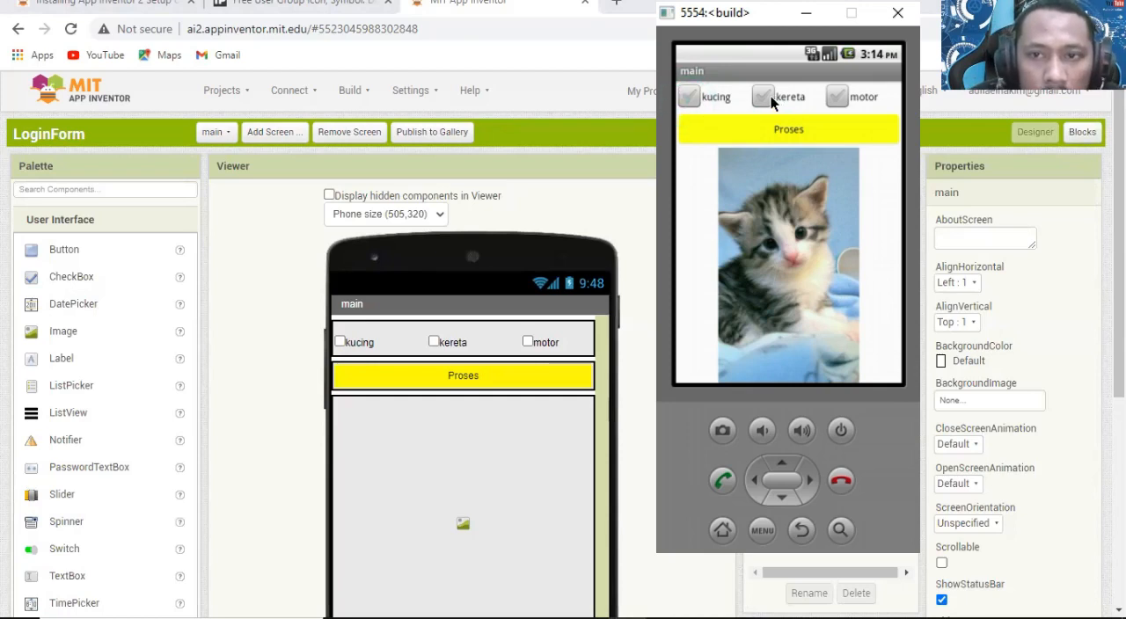
left_click(805, 133)
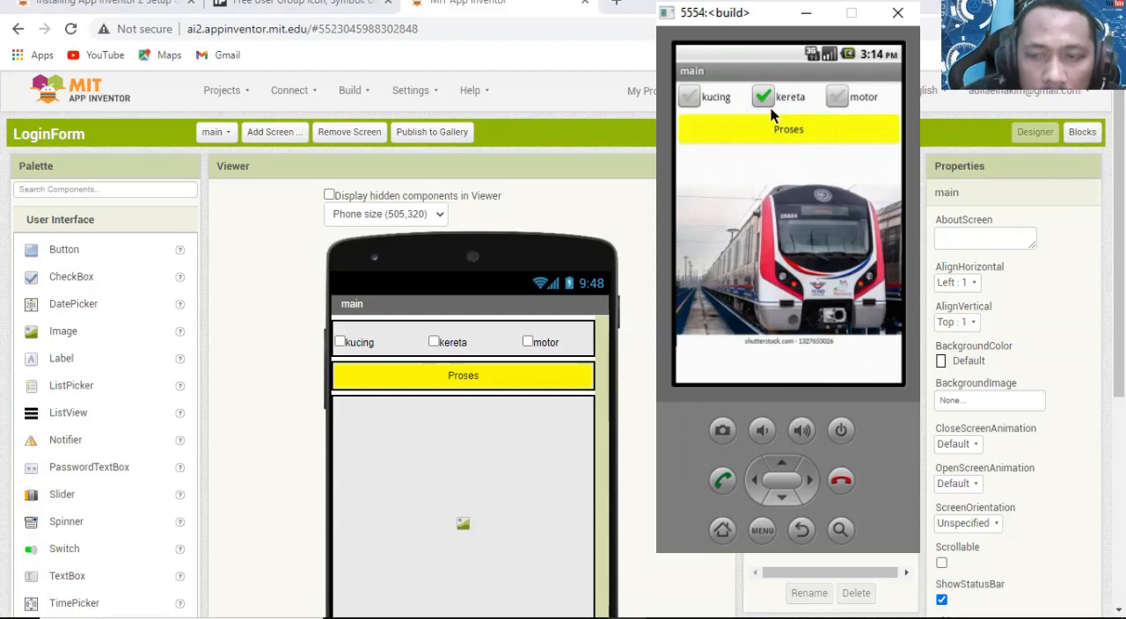
left_click(763, 99)
left_click(834, 96)
left_click(818, 128)
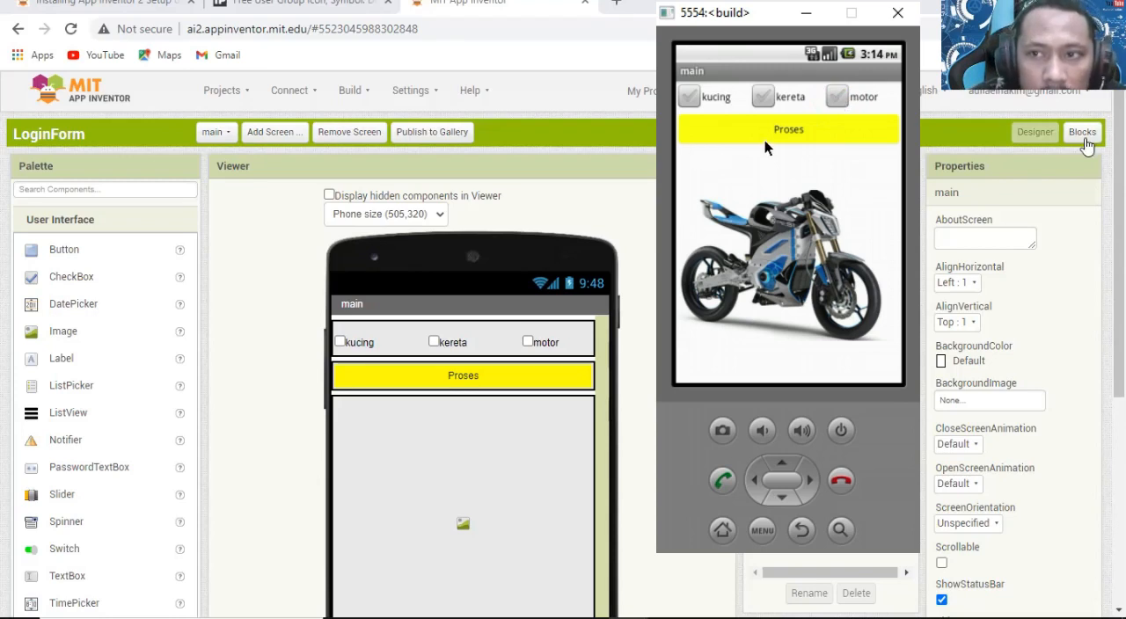
Return to main's blocks, move main.BackPressed further down, and add an else branch to the if block in proses.Click.
left_click(1082, 134)
left_click_drag(273, 463, 266, 527)
left_click(318, 400)
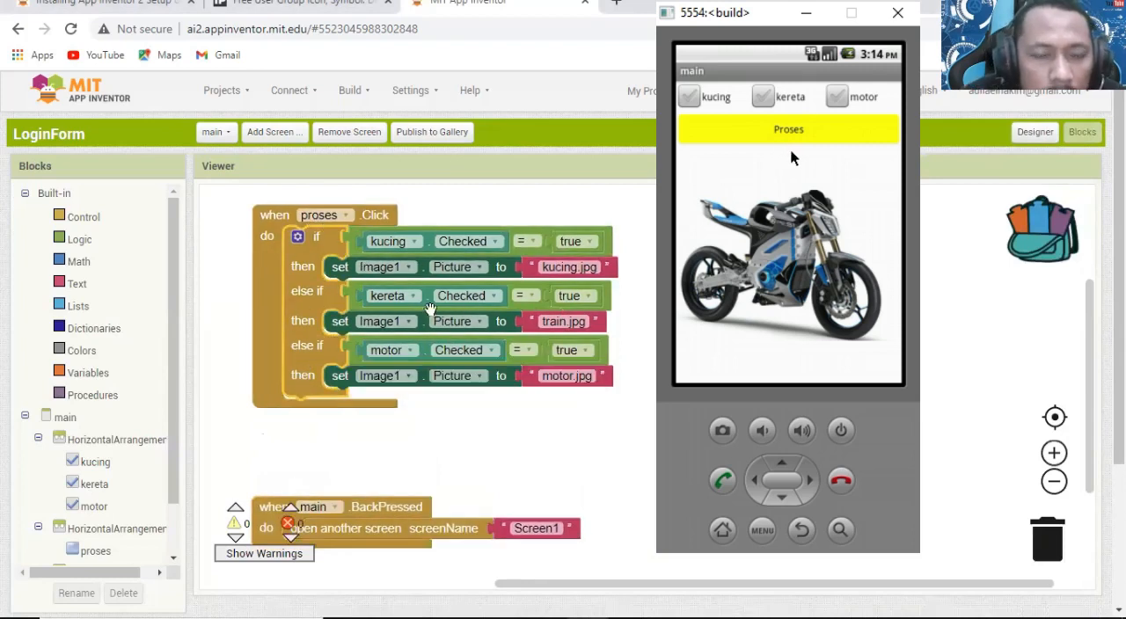
left_click(298, 236)
left_click_drag(289, 472, 383, 508)
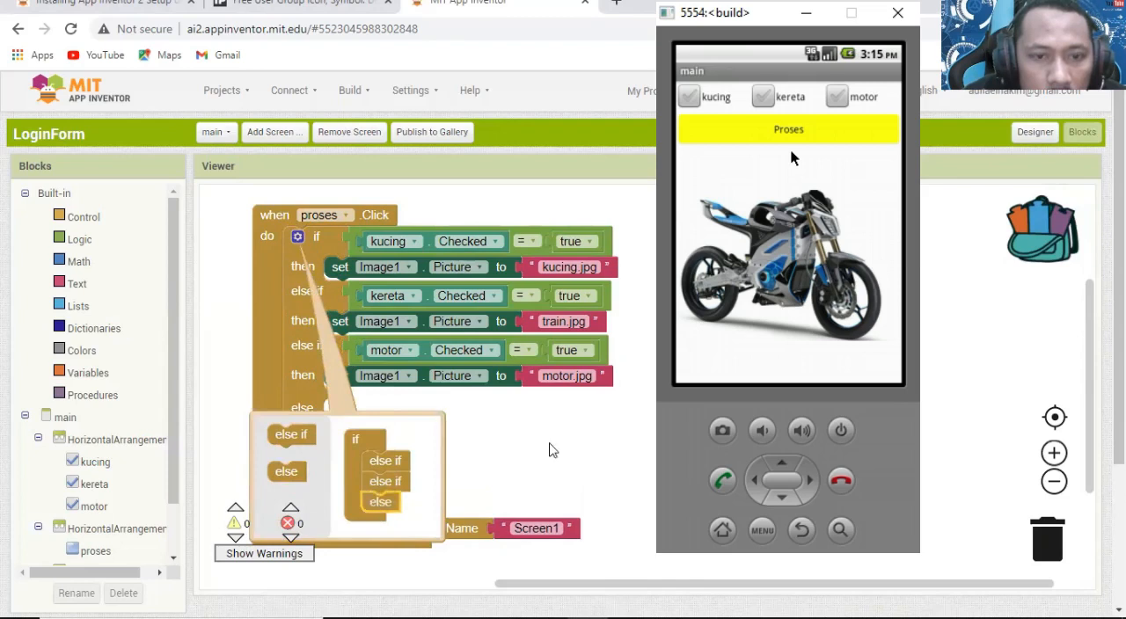
left_click(537, 440)
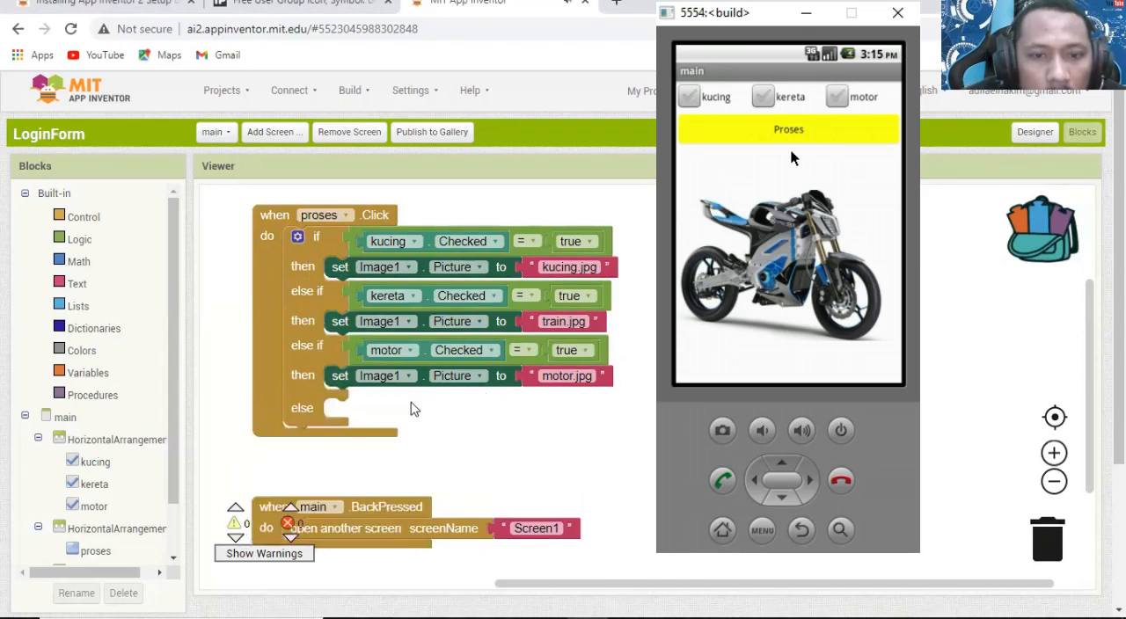
Place a set Image1.Visible block in the else branch of the proses.Click if block.
scroll(506, 400, "down", 3)
scroll(506, 400, "up", 3)
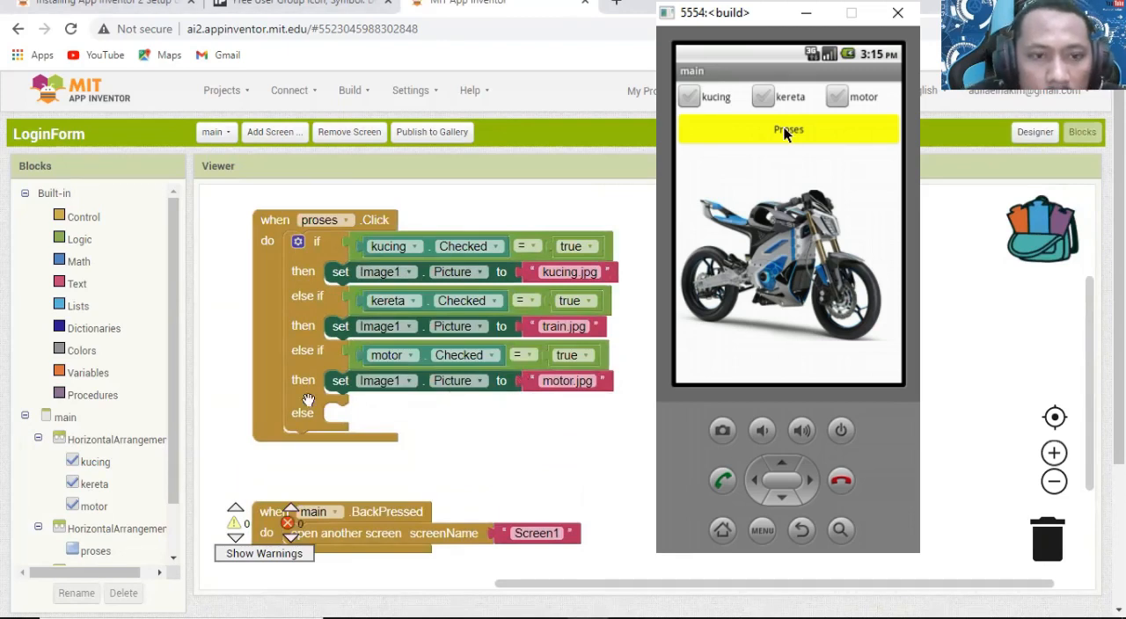
scroll(173, 422, "down", 1)
scroll(172, 422, "down", 1)
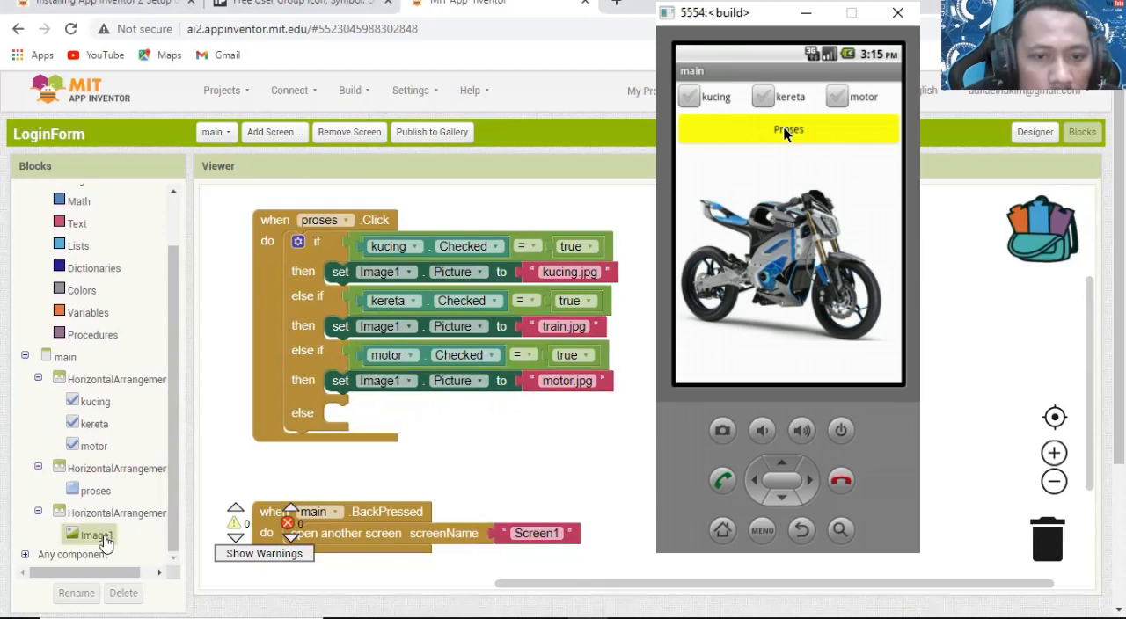
left_click(97, 535)
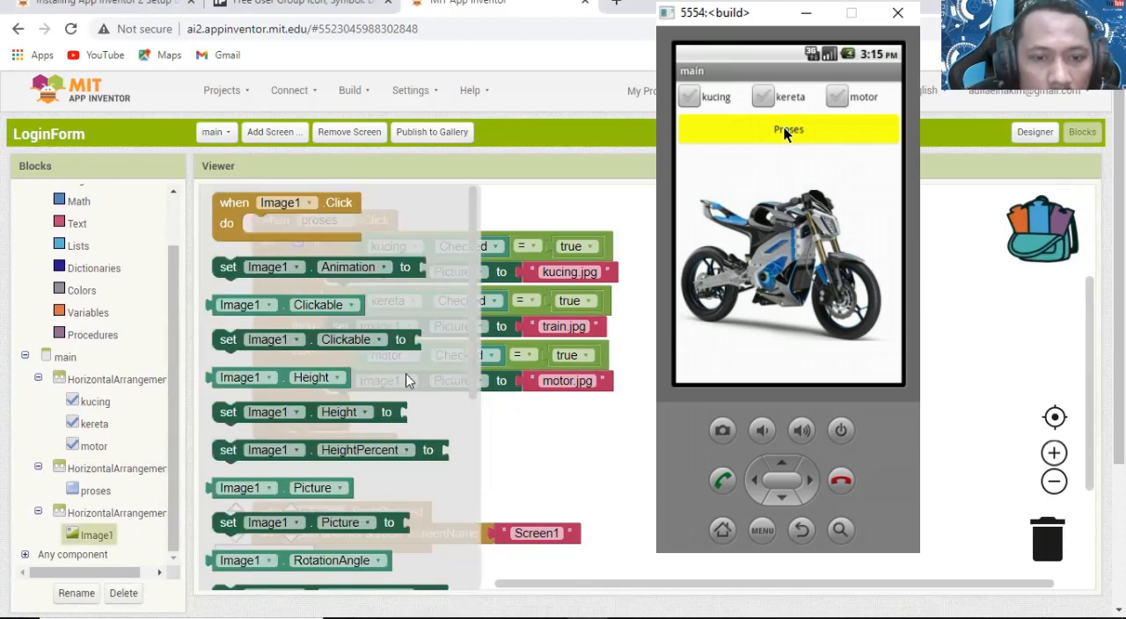
scroll(406, 380, "down", 5)
left_click_drag(384, 449, 520, 415)
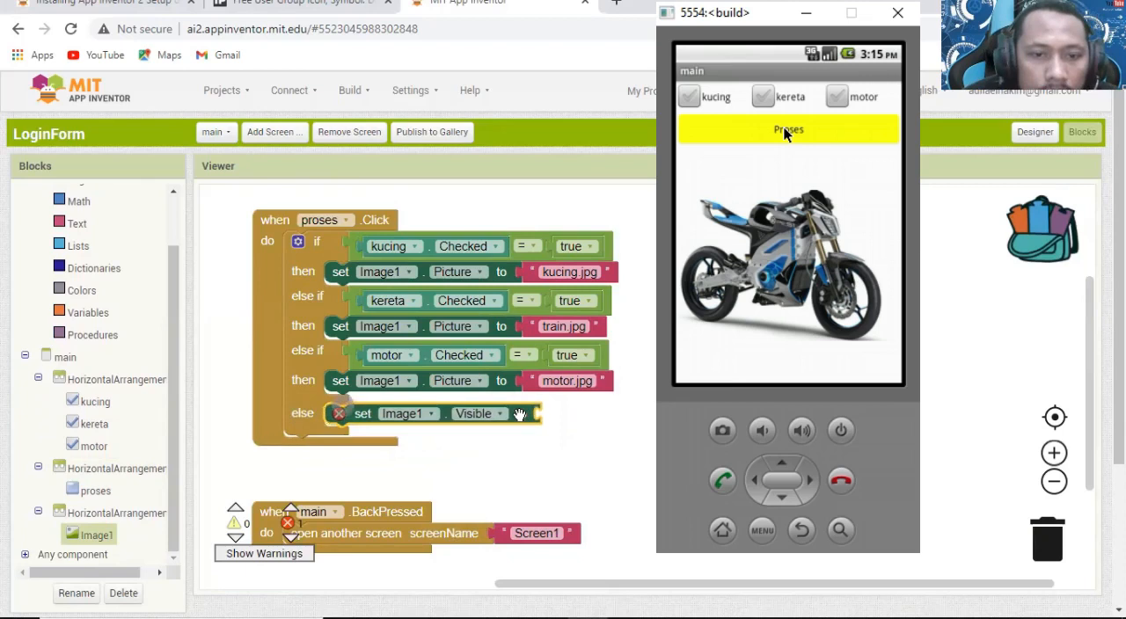
Attach a logic value block to the else branch's set Image1.Visible block and set it to false.
scroll(182, 247, "up", 1)
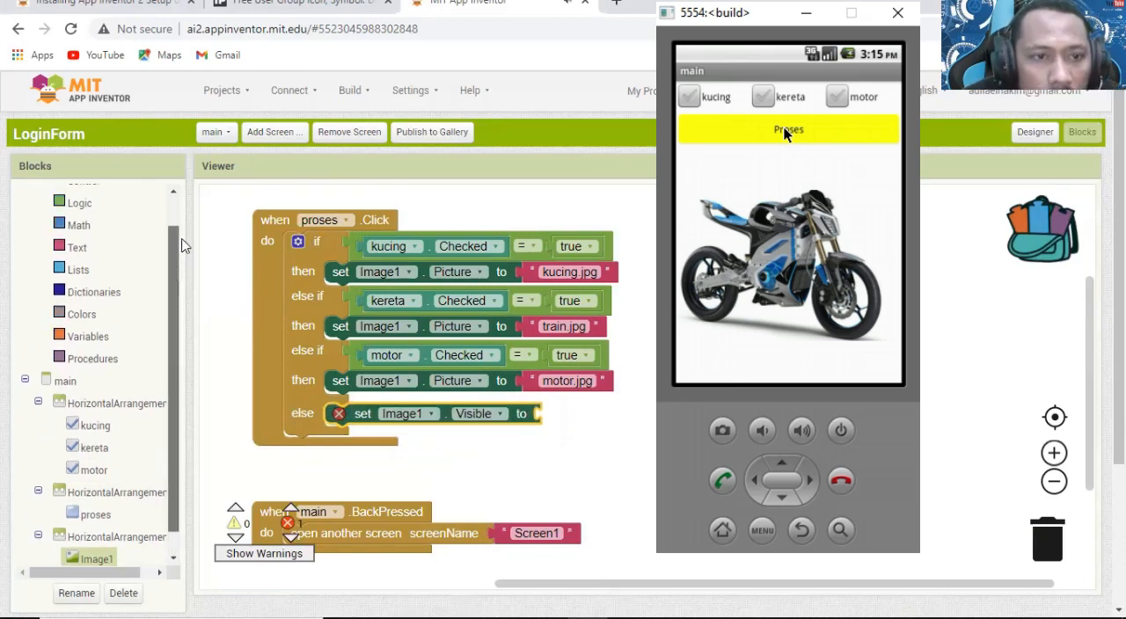
scroll(176, 246, "up", 3)
left_click(81, 239)
left_click_drag(230, 203, 592, 438)
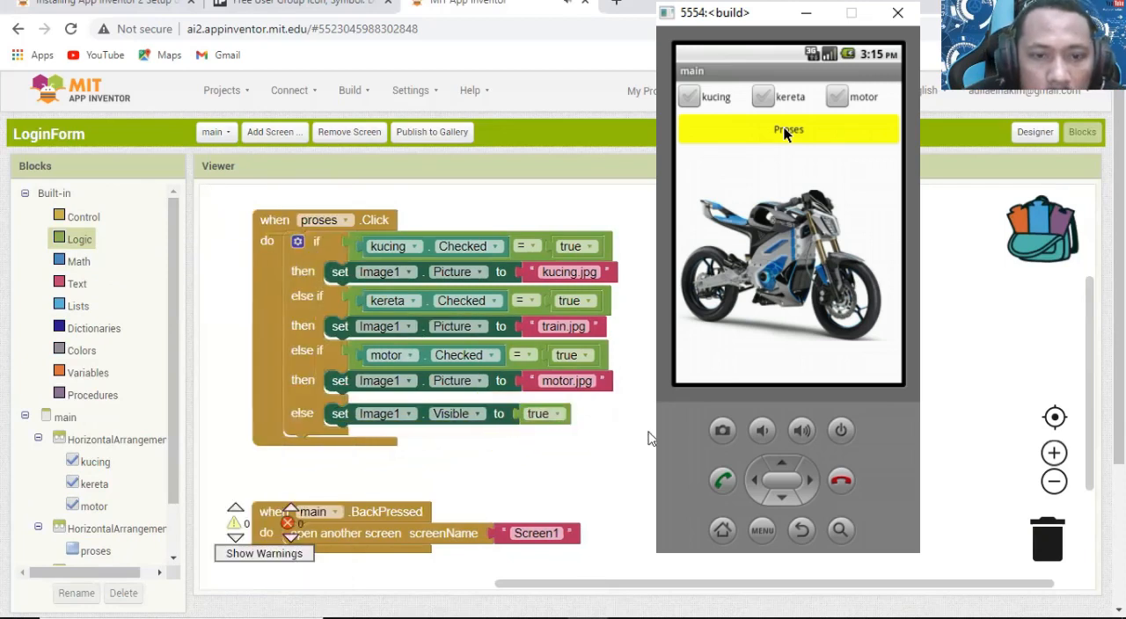
left_click(550, 414)
left_click(536, 448)
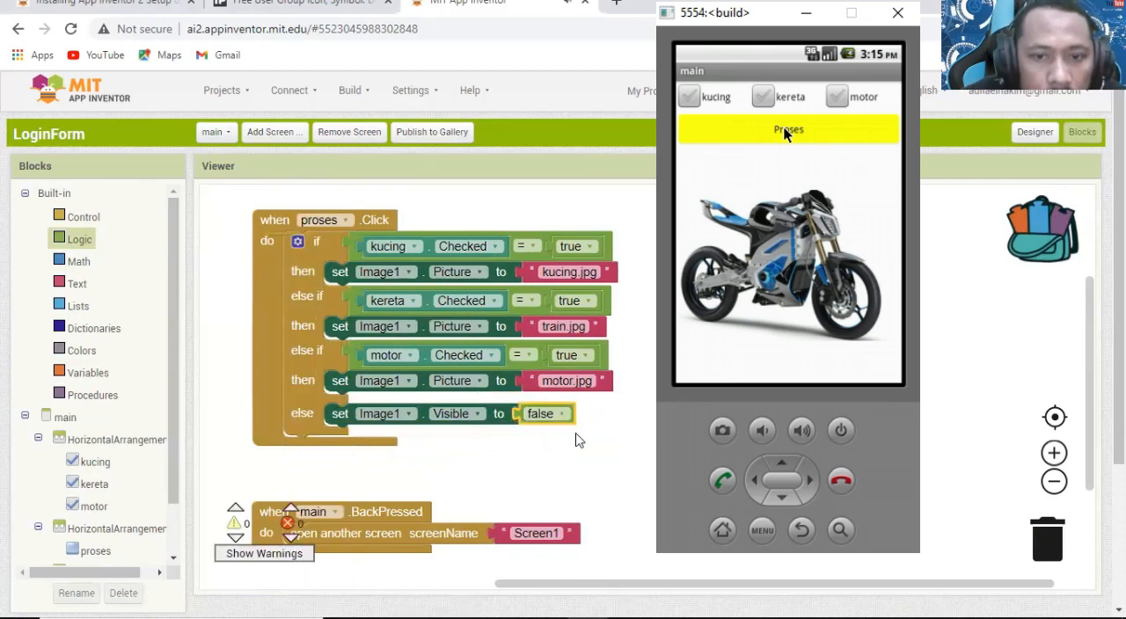
left_click(621, 422)
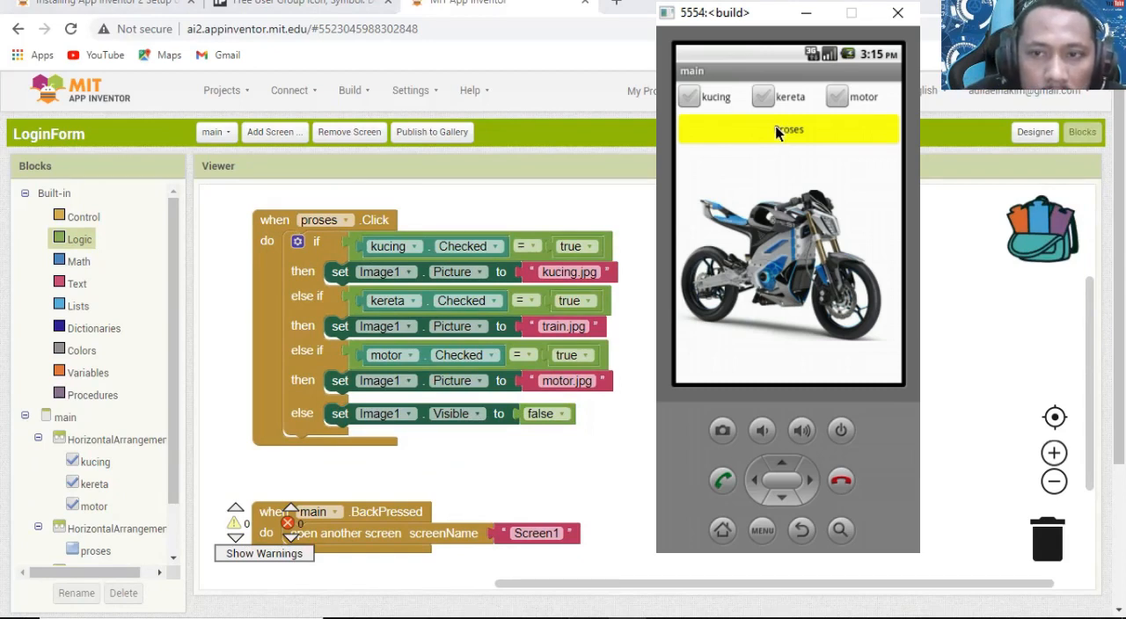
Run Proses with nothing ticked, and put a copied set Image1.Visible block set to true above the kucing.jpg picture block.
left_click(791, 131)
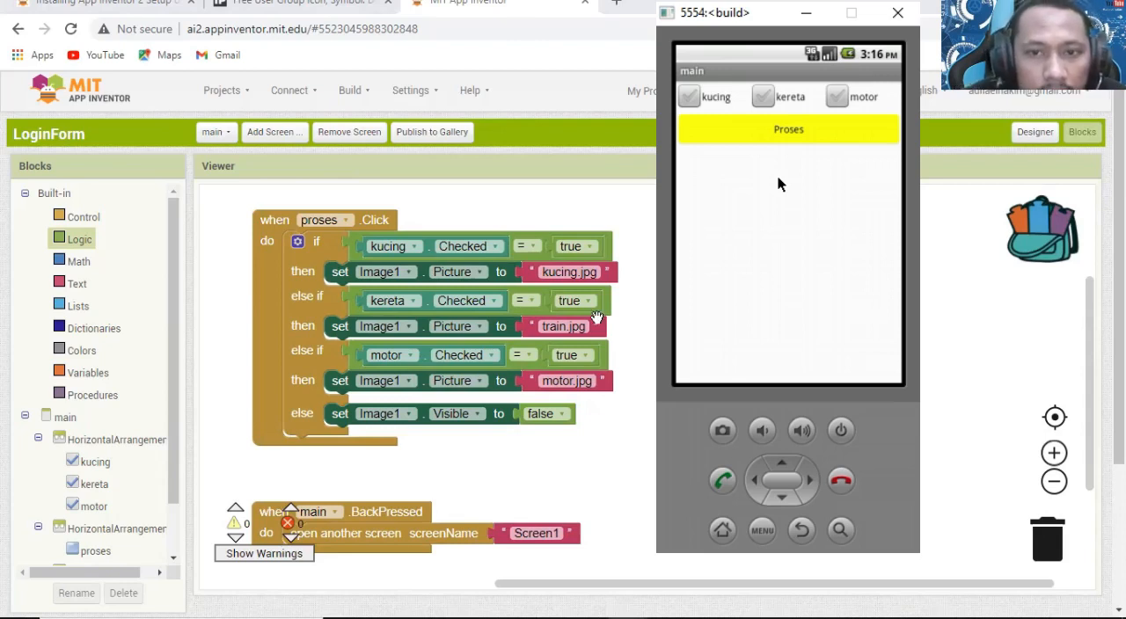
left_click(425, 410)
key("ctrl+c")
key("ctrl+v")
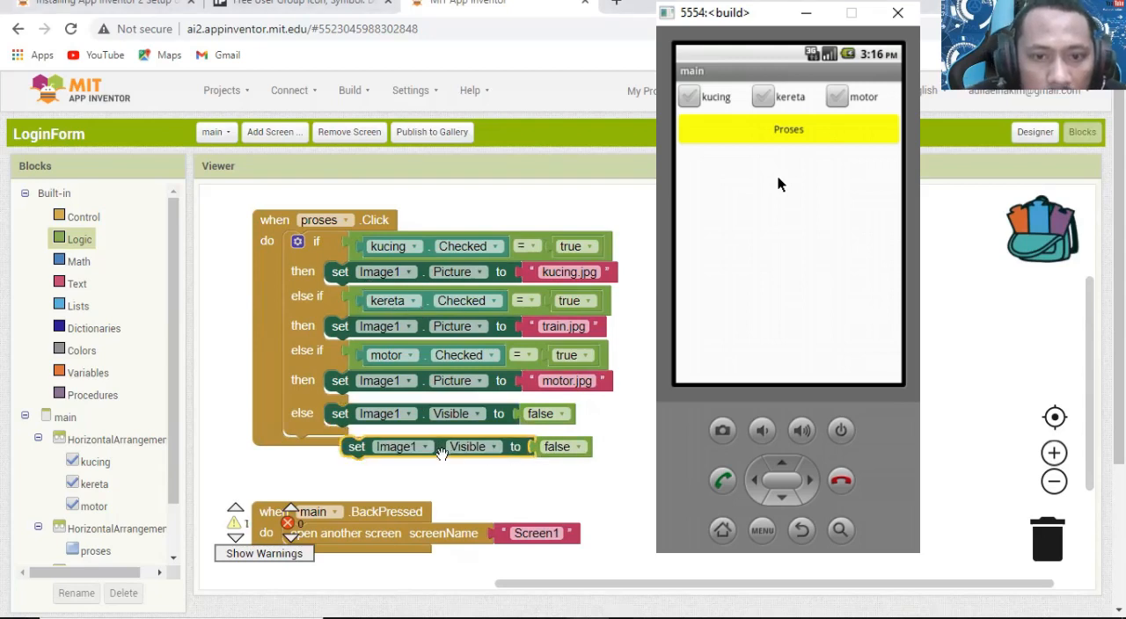
left_click_drag(442, 450, 428, 269)
left_click(540, 272)
left_click(540, 288)
Copy the set Image1.Visible to true block into the kereta and motor branches, moving main.BackPressed slightly down to make room.
left_click_drag(340, 274, 356, 354)
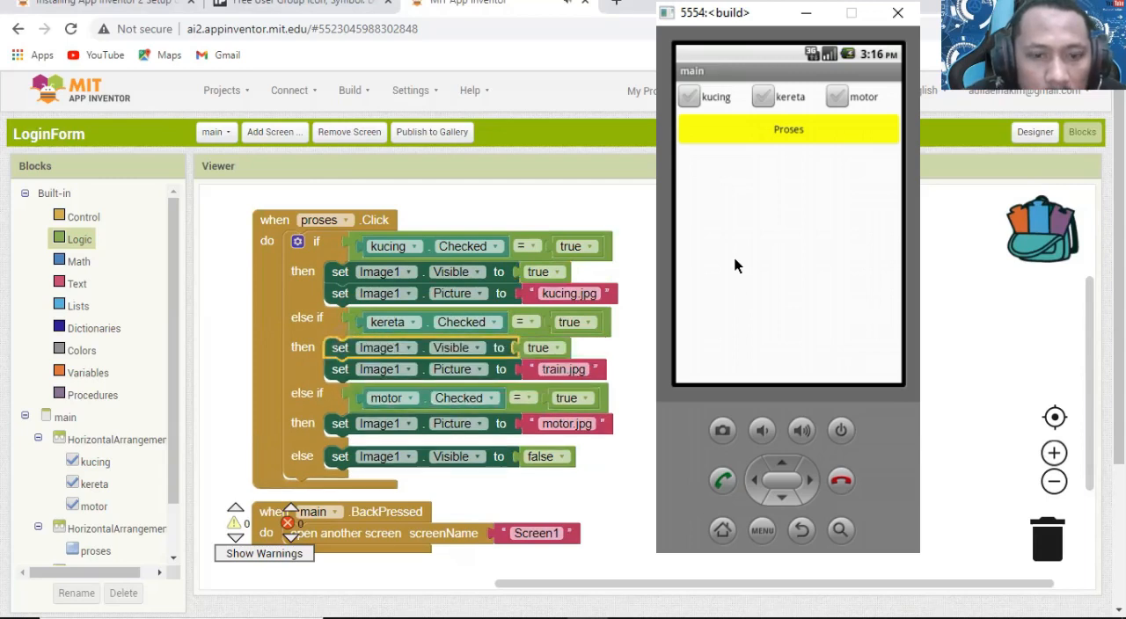
left_click_drag(387, 515, 387, 529)
left_click(577, 440)
key("ctrl+v")
left_click_drag(364, 305, 349, 429)
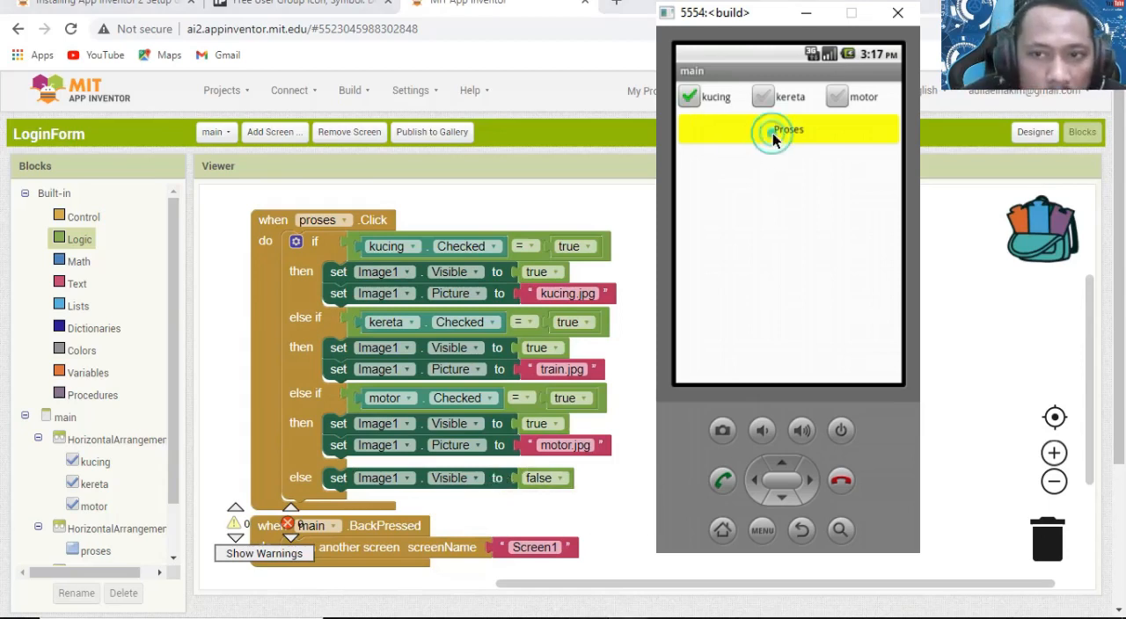
Test Proses in the emulator with kucing, kereta and motor ticked one at a time, and with nothing ticked.
left_click(774, 139)
left_click(697, 98)
left_click(762, 97)
left_click(778, 127)
left_click(842, 95)
left_click(812, 134)
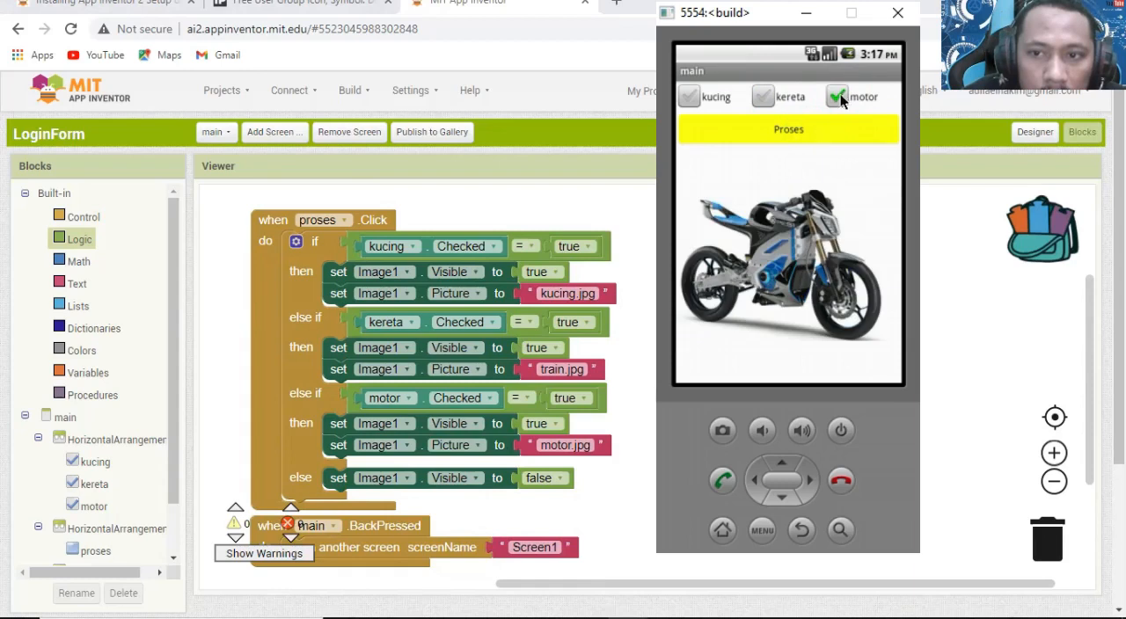
left_click(842, 95)
left_click(813, 135)
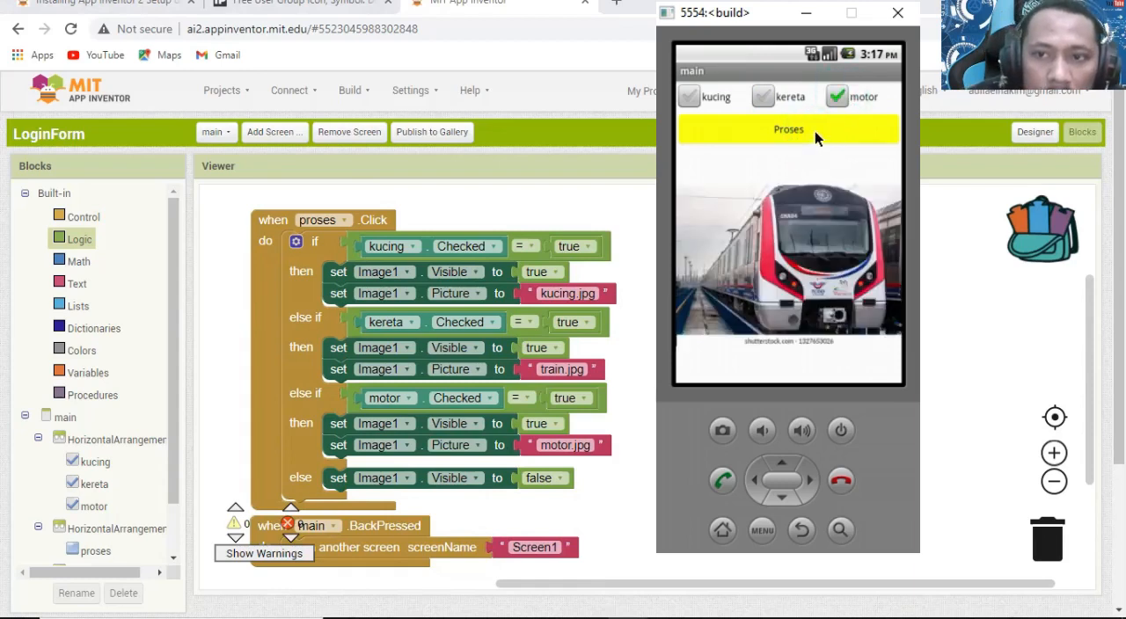
left_click(815, 131)
left_click(842, 95)
left_click(813, 134)
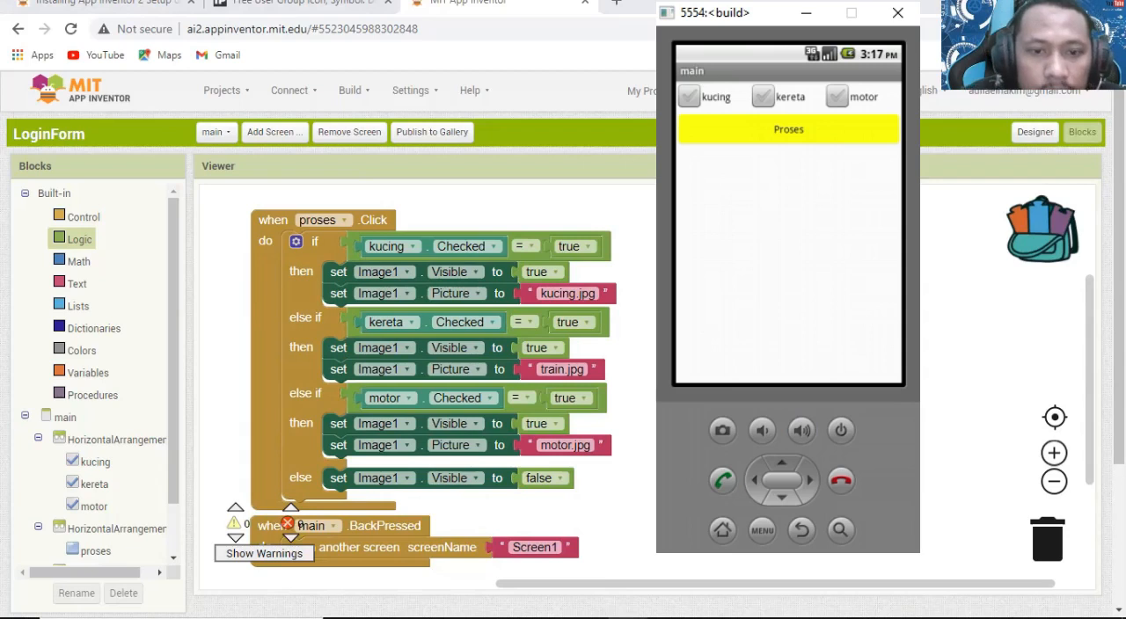
Put the emulator window away and reset the companion connection.
left_click(686, 618)
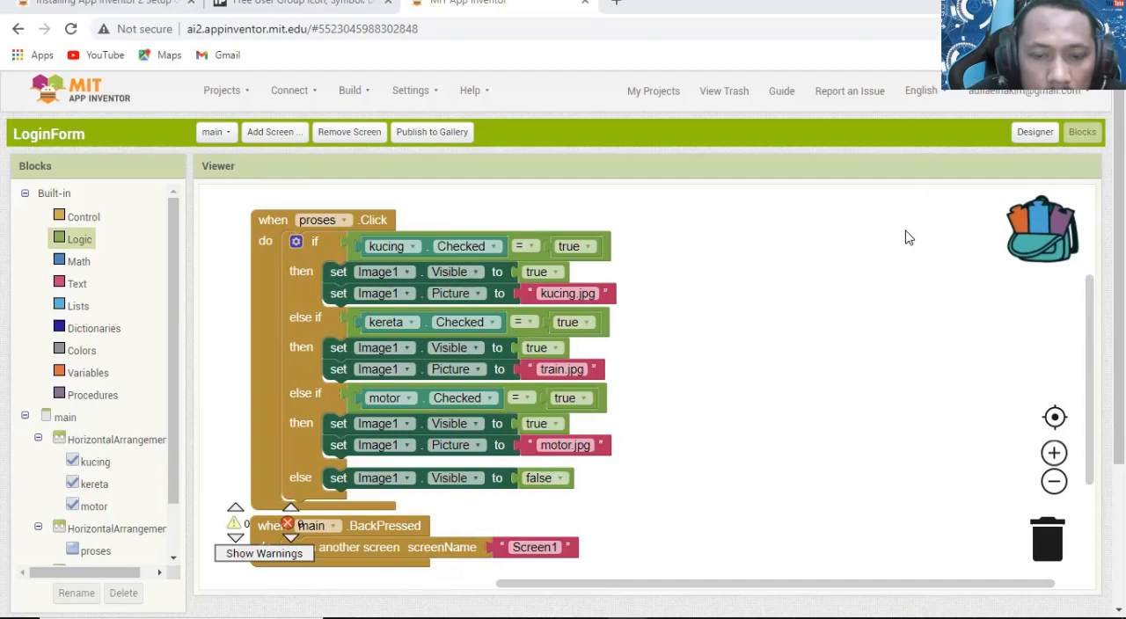
left_click(290, 90)
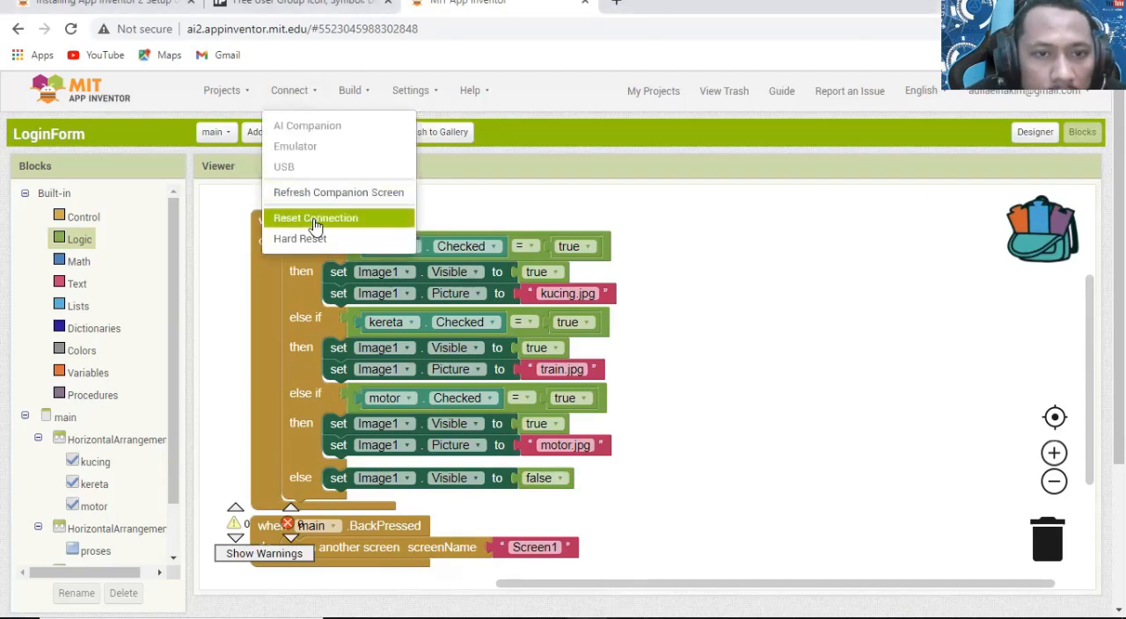
left_click(317, 220)
left_click(304, 93)
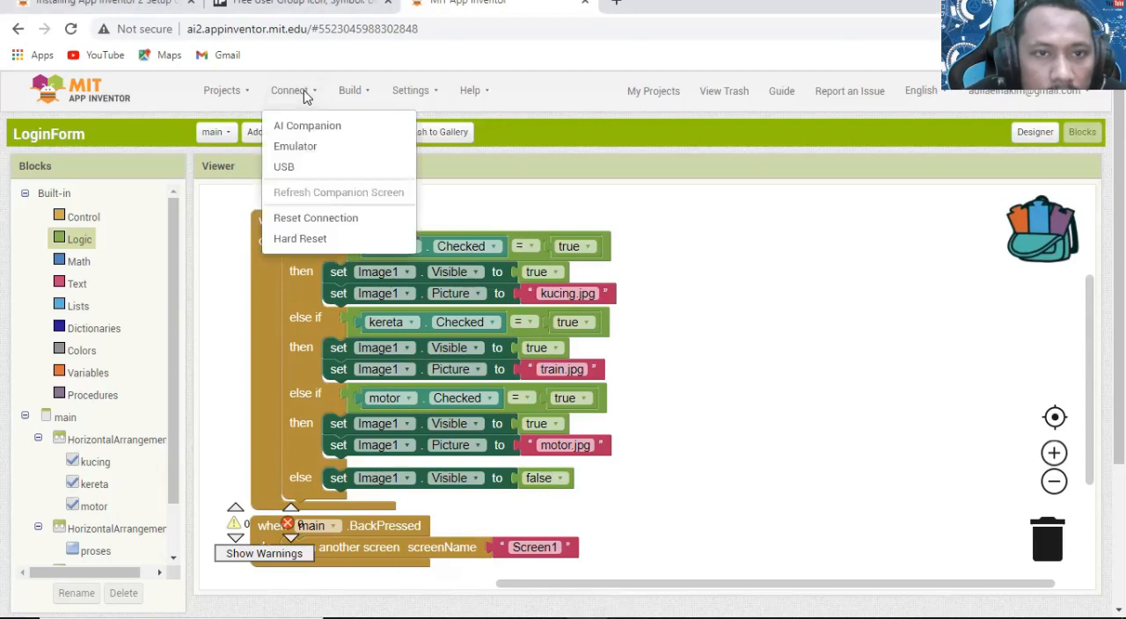
left_click(858, 304)
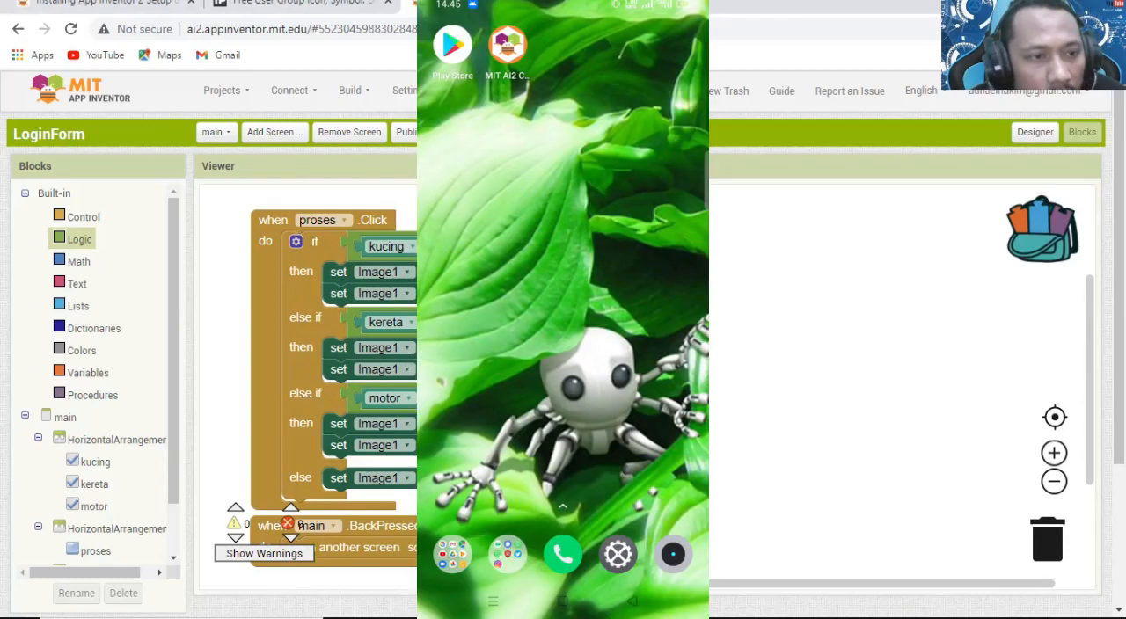
Search Google Play on the phone for the MIT App Inventor companion and connect the project to the phone through AI Companion.
left_click(452, 44)
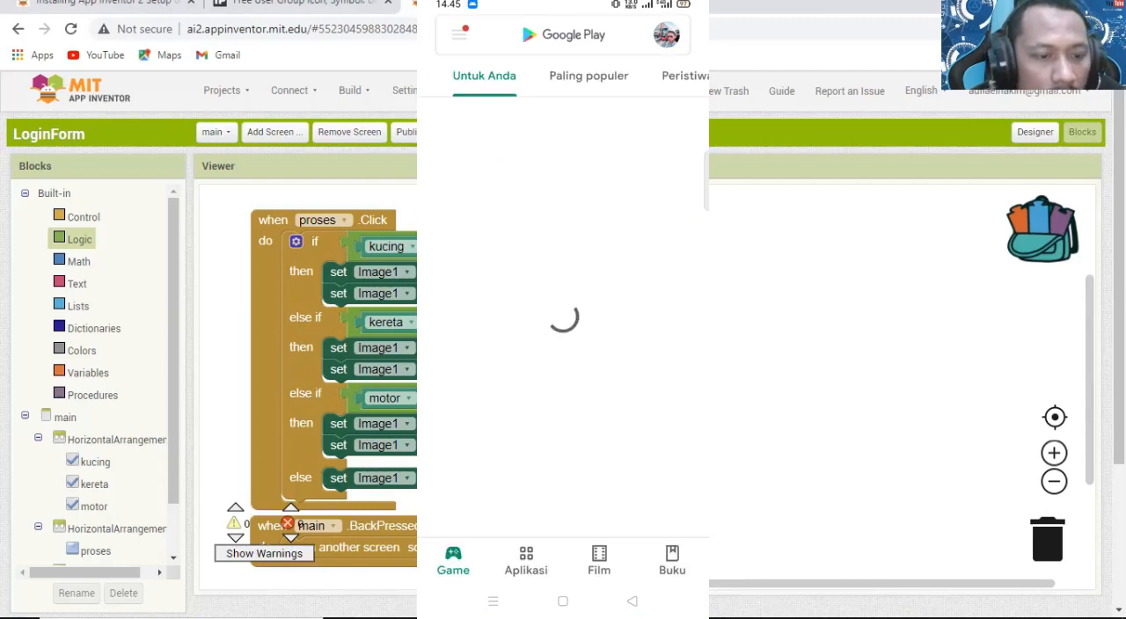
left_click(563, 35)
type("mit")
type("b")
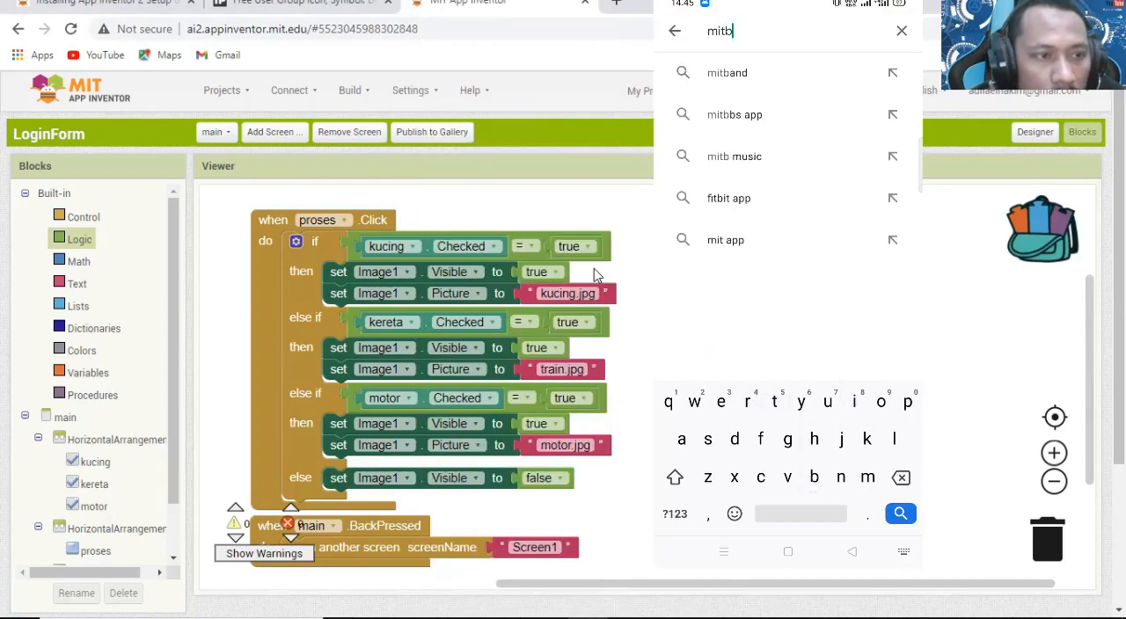
key("BackSpace")
type("app")
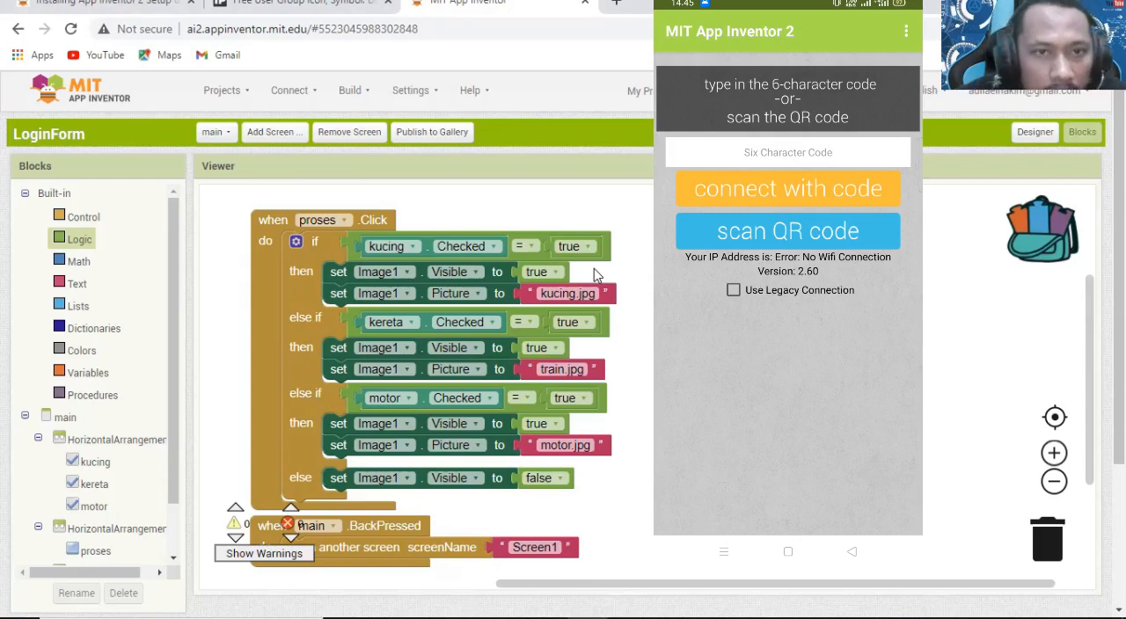
left_click(287, 91)
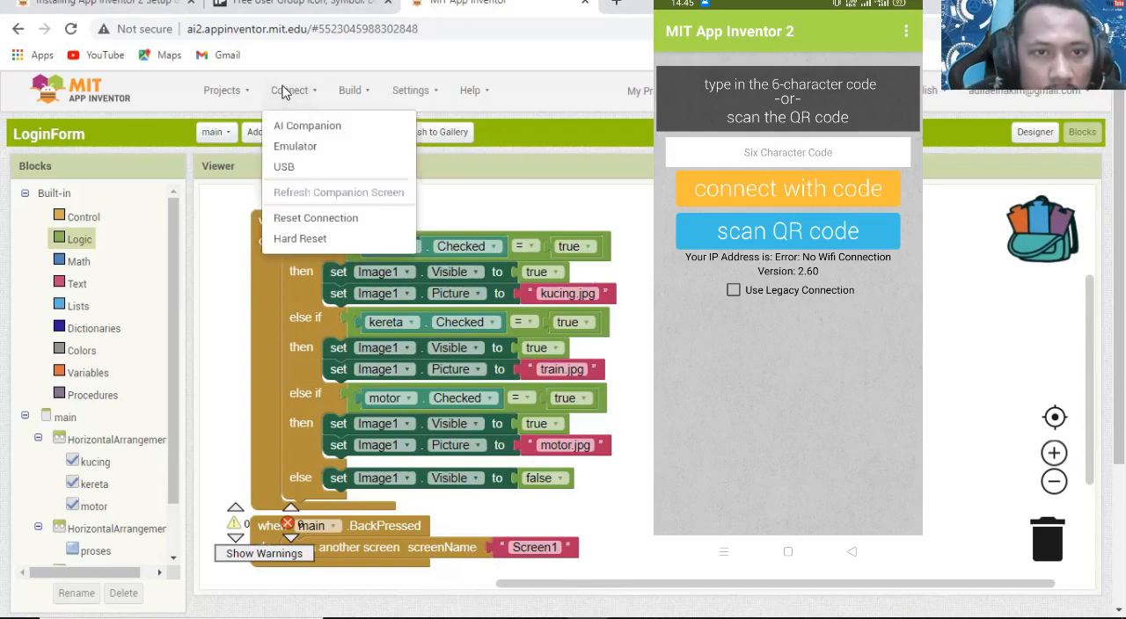
left_click(291, 129)
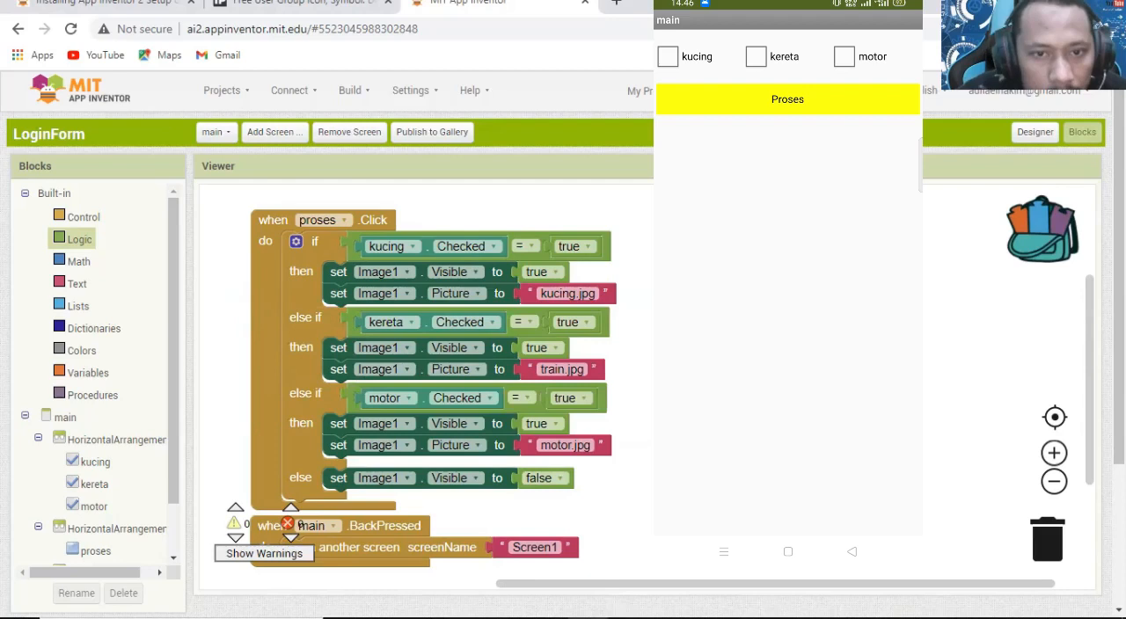
Examine the branches of main's proses.Click block and the main.BackPressed block alongside the app running on the phone.
scroll(614, 361, "down", 2)
scroll(621, 365, "up", 2)
scroll(623, 369, "down", 1)
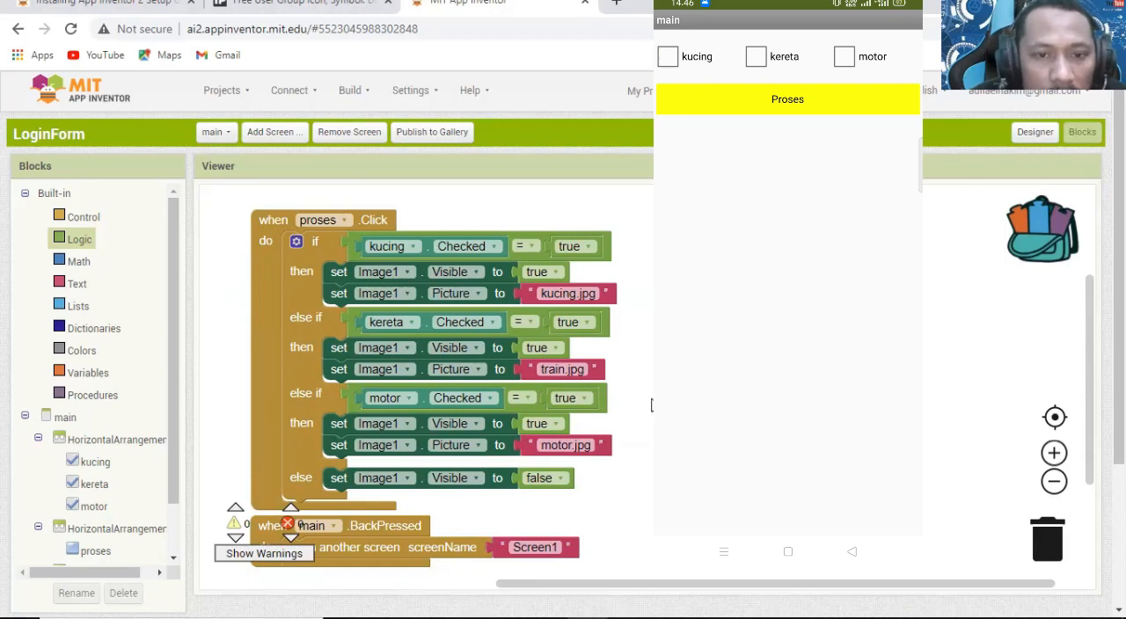
scroll(651, 405, "down", 1)
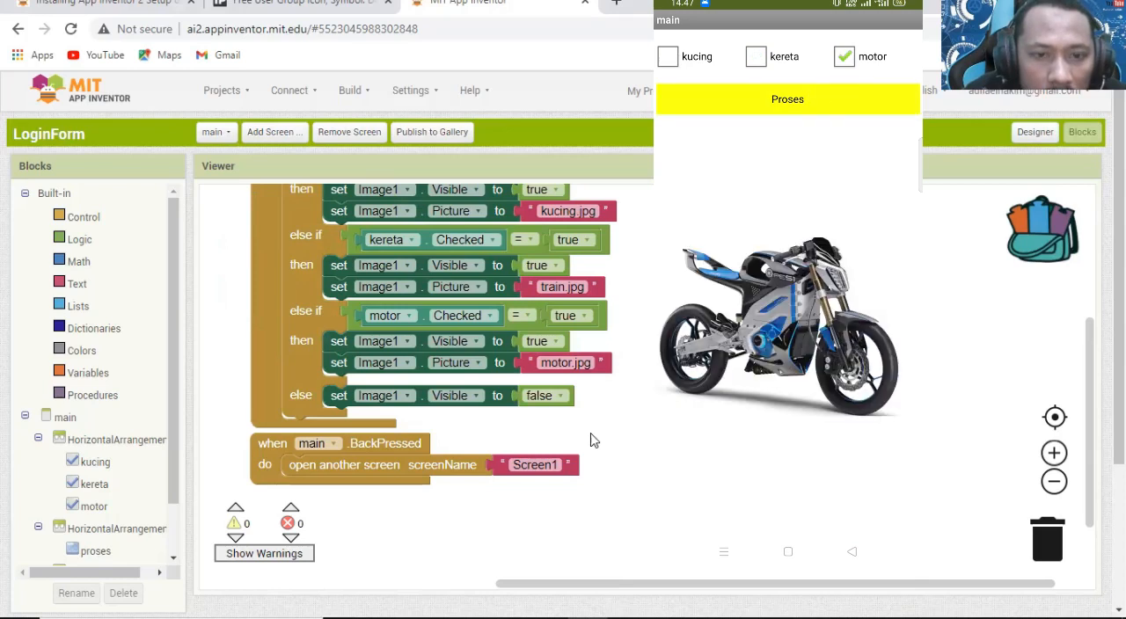
scroll(512, 451, "up", 3)
scroll(520, 427, "down", 1)
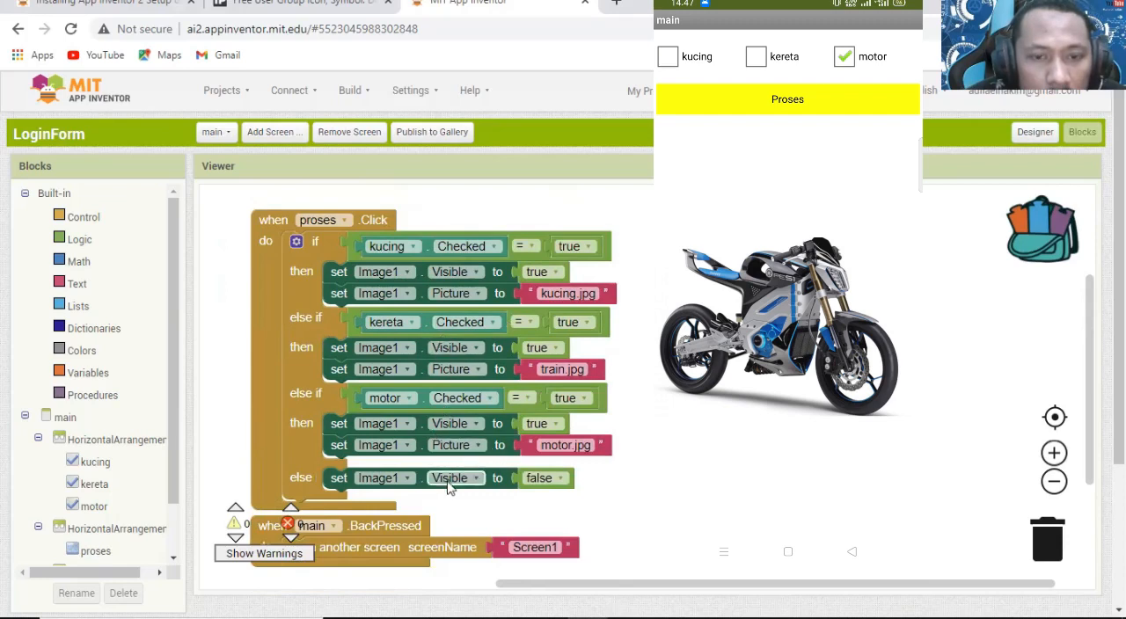
scroll(431, 352, "down", 2)
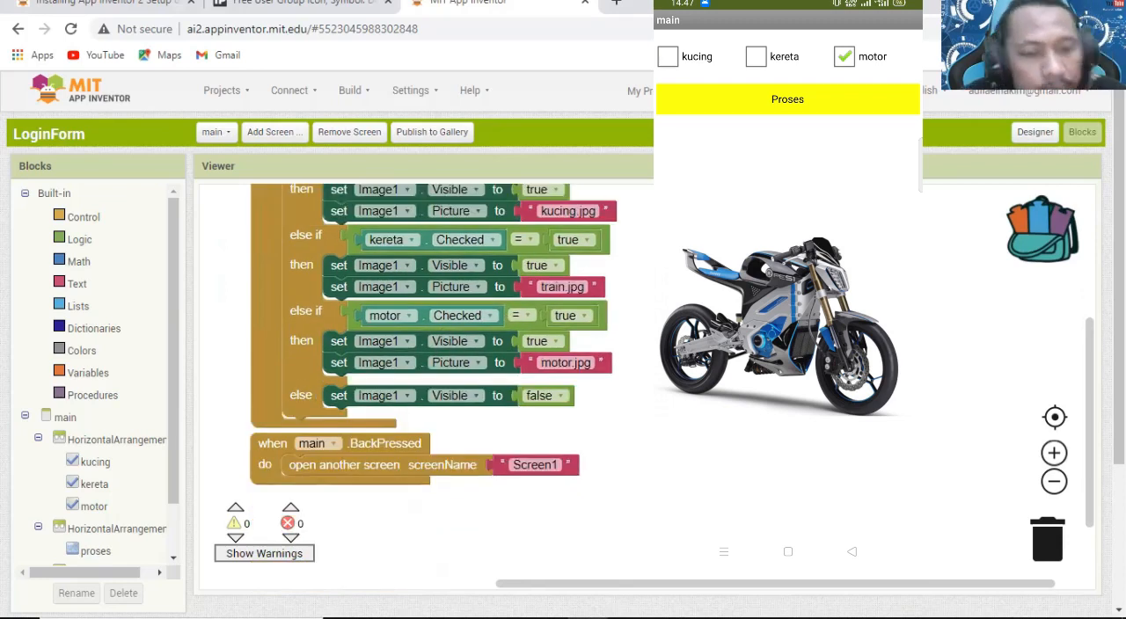
scroll(431, 352, "up", 2)
Untick motor on the phone and test going back from main and from Screen1.
left_click(847, 58)
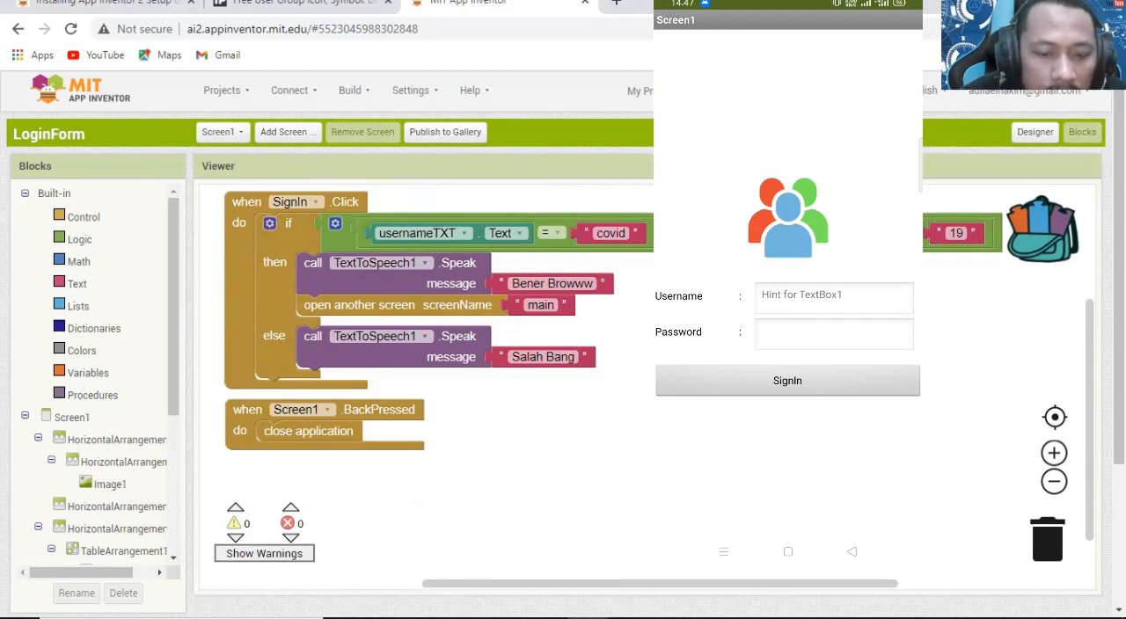
left_click(851, 552)
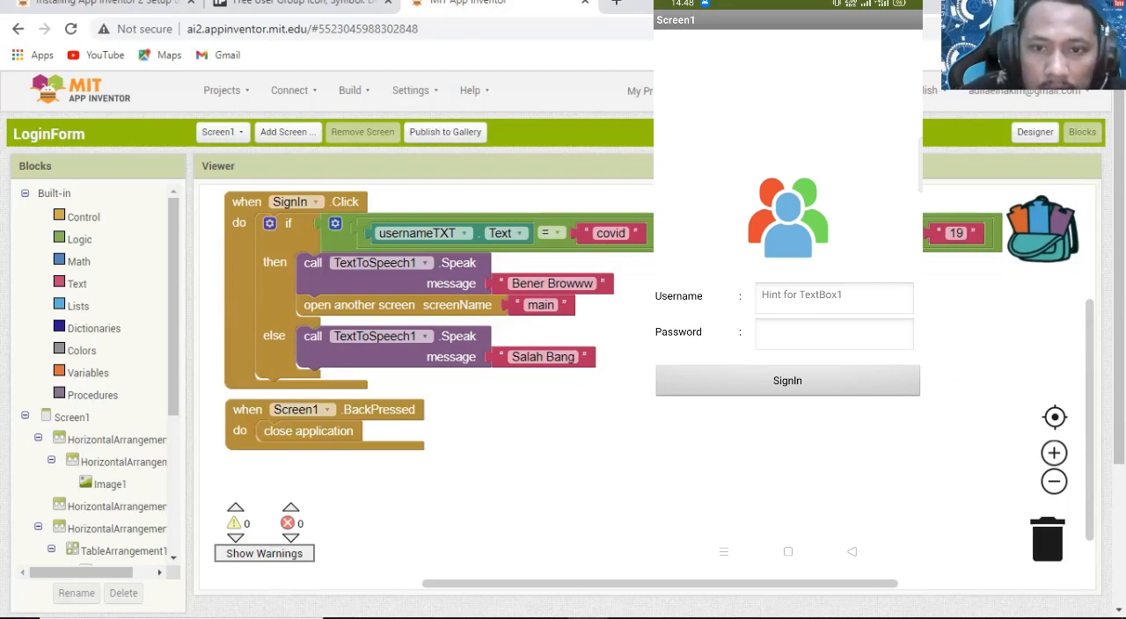
mouse_move(1089, 370)
left_mouse_down()
mouse_move(1088, 351)
mouse_move(1089, 361)
left_mouse_up()
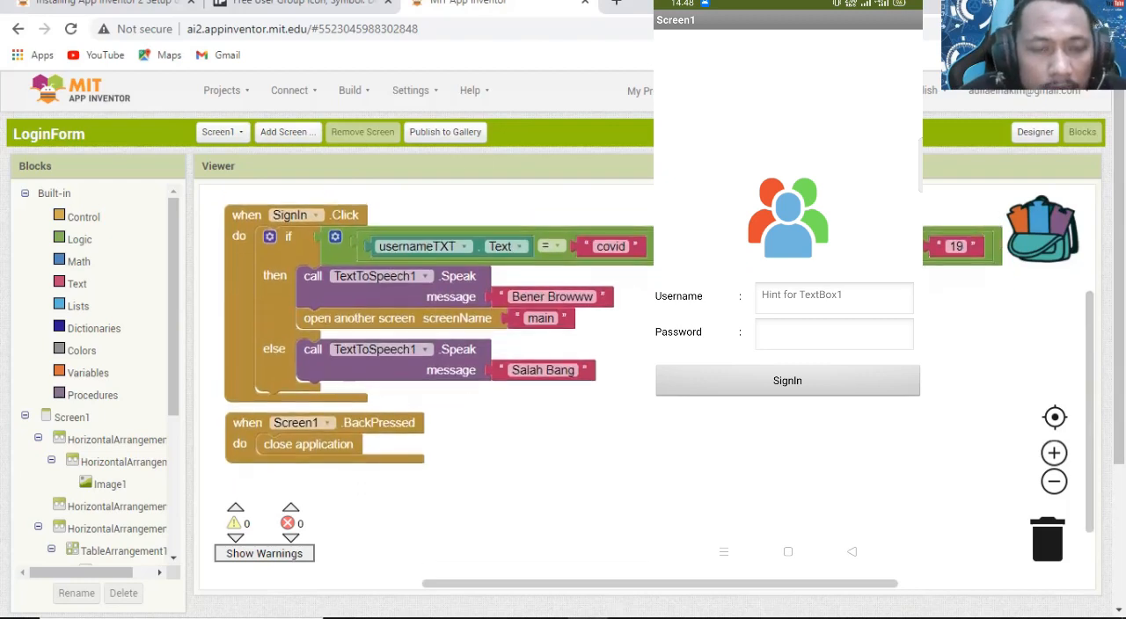